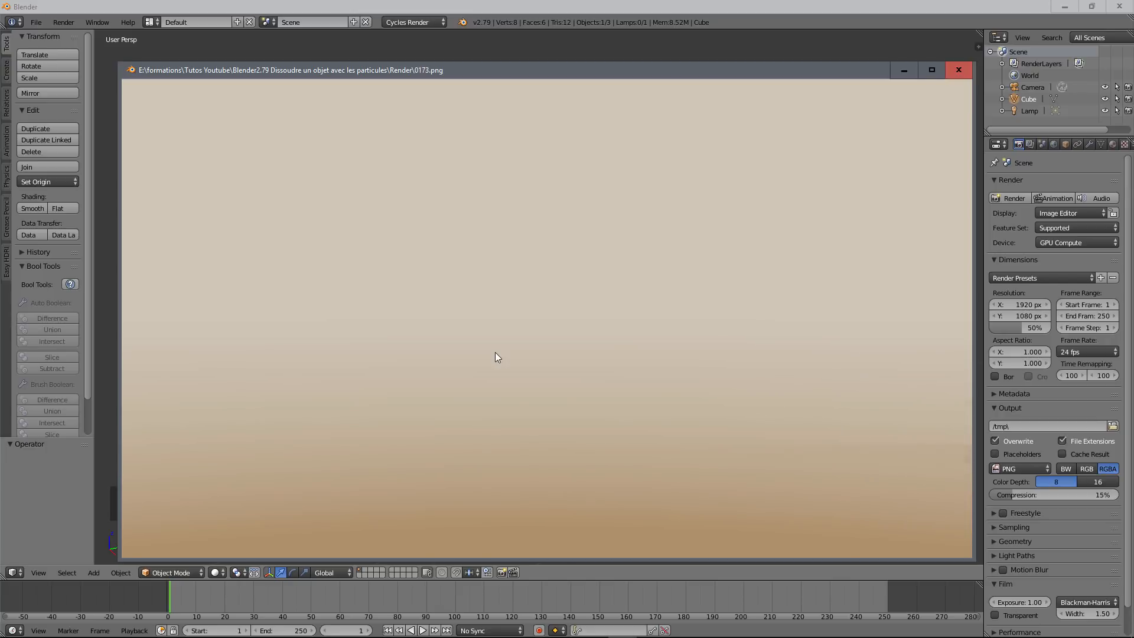
Switch to the Chrome browser and review the overview page of the Udemy course "Blender 2.79: Complete training from beginner to pro".
{"action": "mouse_move", "coordinate": [102, 631]}
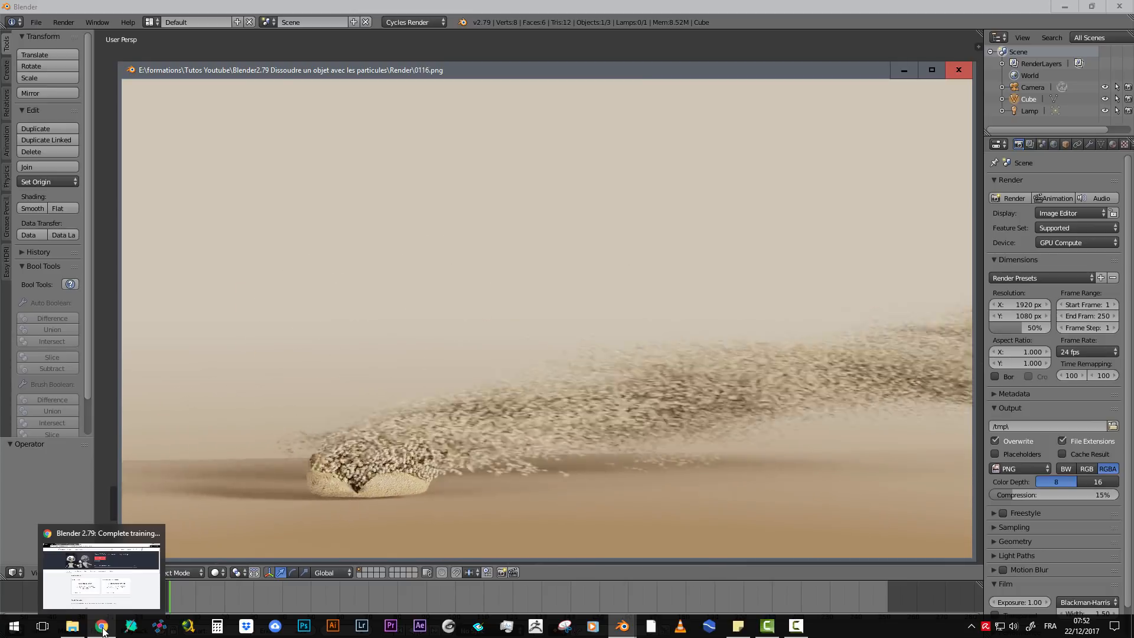
{"action": "left_click", "coordinate": [103, 631]}
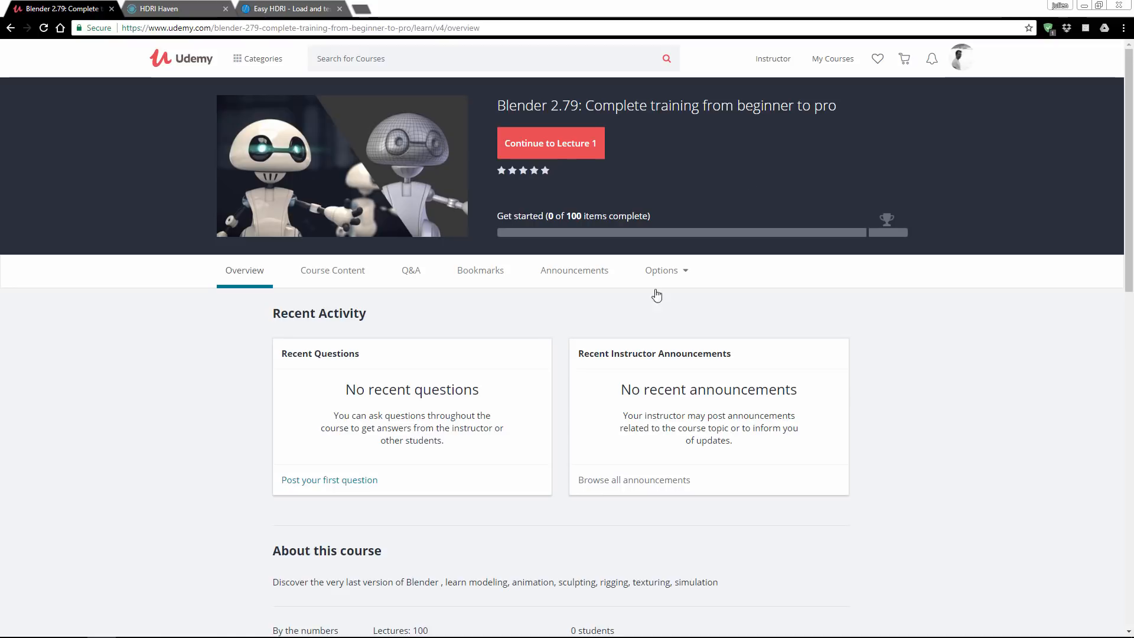
{"action": "scroll", "coordinate": [468, 449], "scroll_direction": "down", "scroll_amount": 2}
{"action": "scroll", "coordinate": [468, 445], "scroll_direction": "up", "scroll_amount": 2}
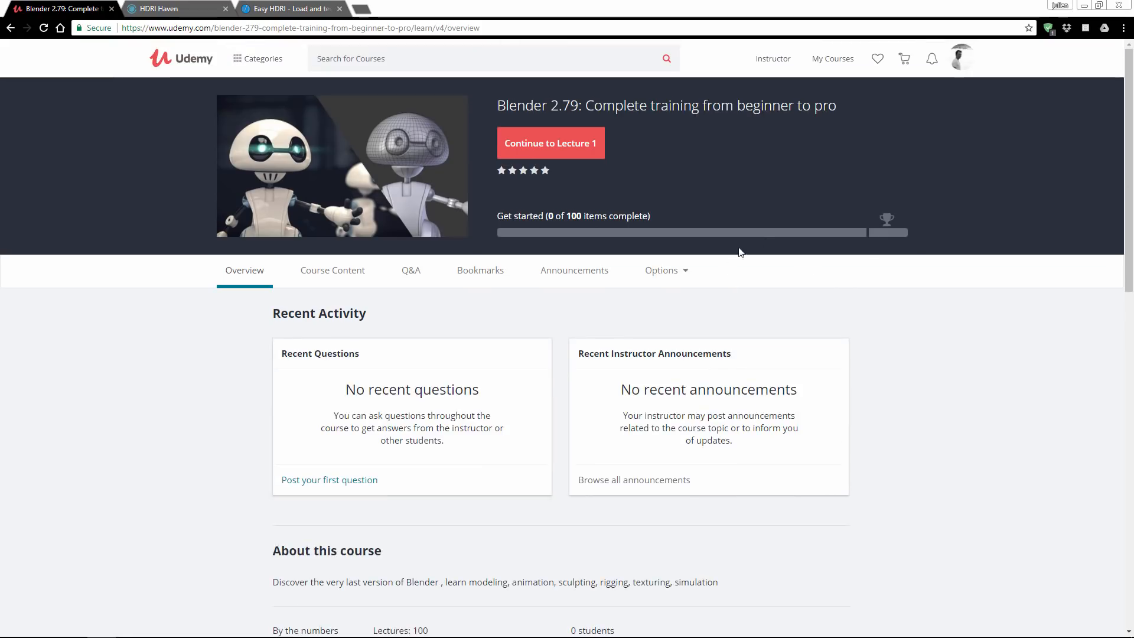
{"action": "scroll", "coordinate": [864, 264], "scroll_direction": "down", "scroll_amount": 2}
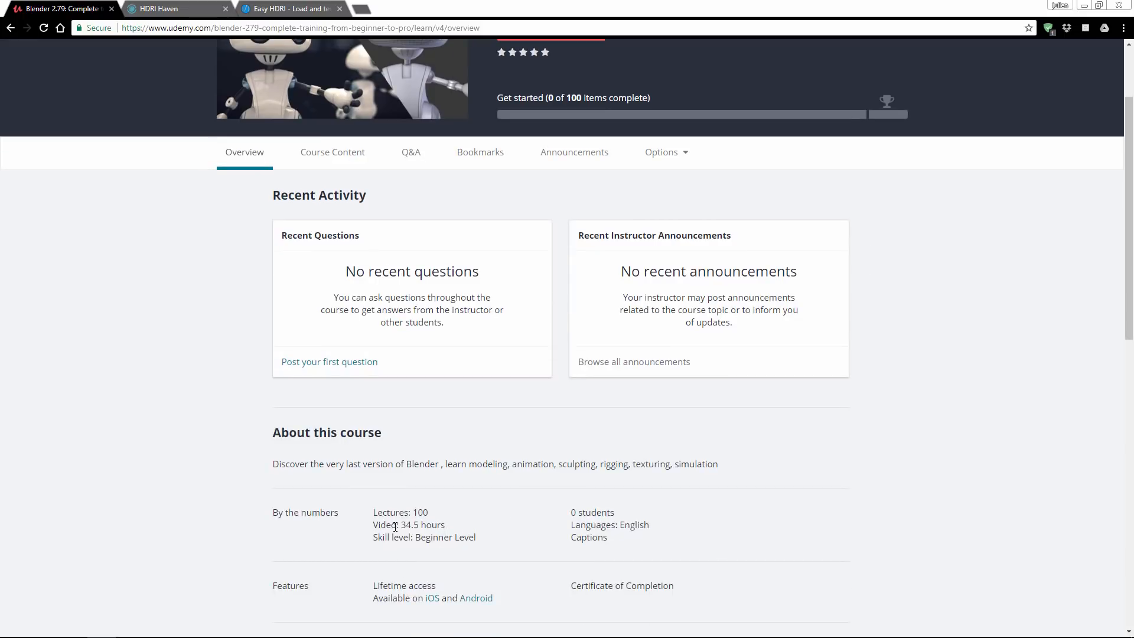
{"action": "scroll", "coordinate": [390, 478], "scroll_direction": "up", "scroll_amount": 2}
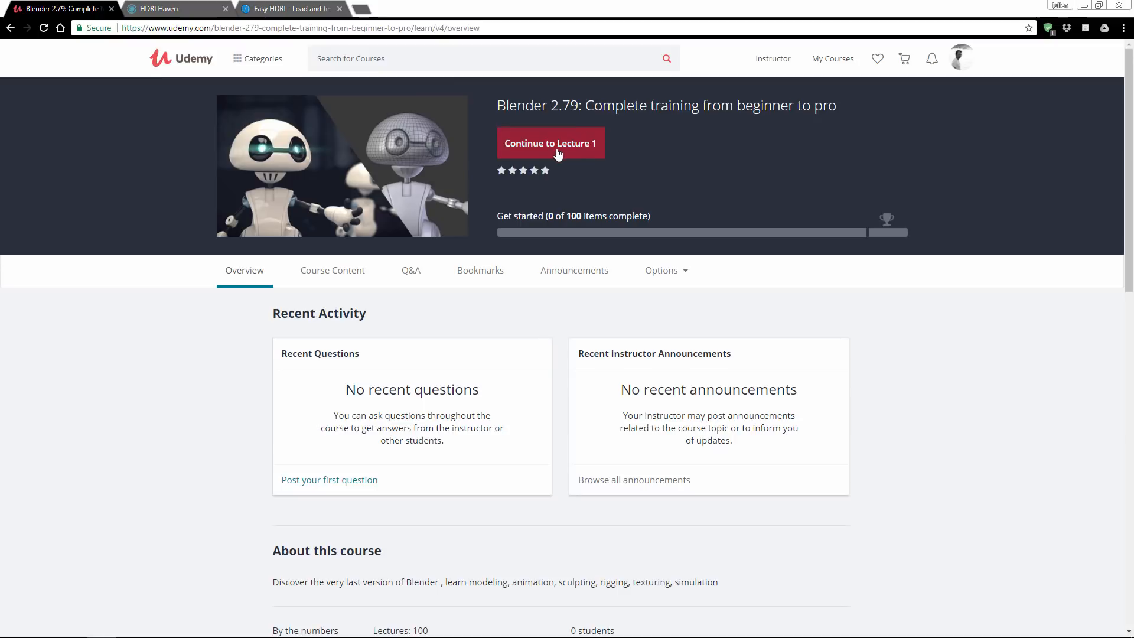
{"action": "scroll", "coordinate": [496, 465], "scroll_direction": "down", "scroll_amount": 1}
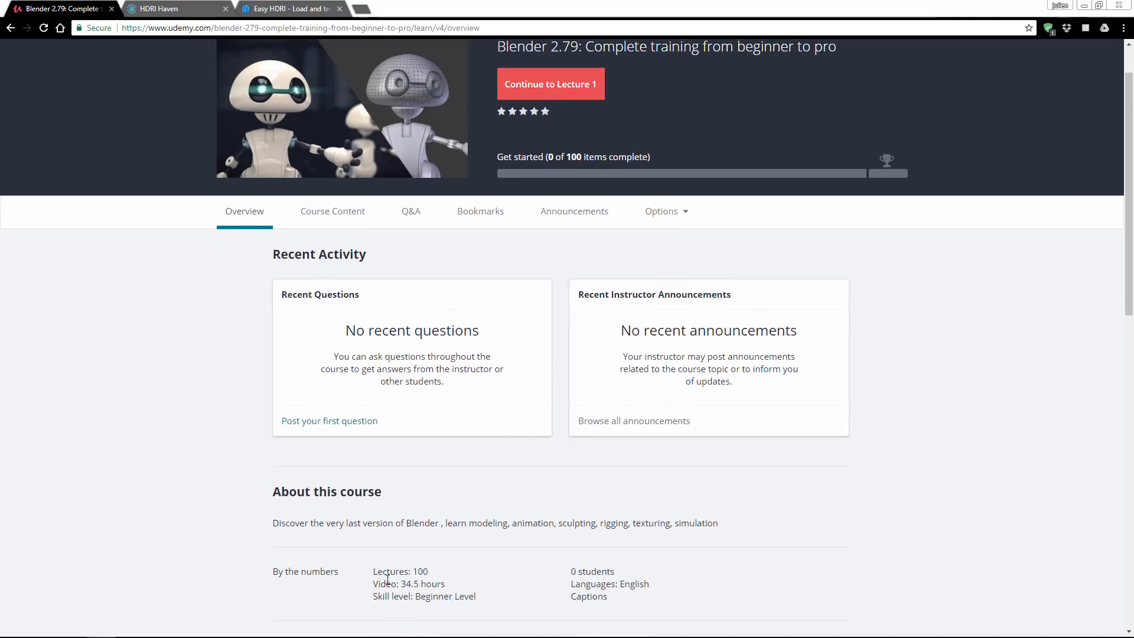
{"action": "scroll", "coordinate": [502, 555], "scroll_direction": "up", "scroll_amount": 1}
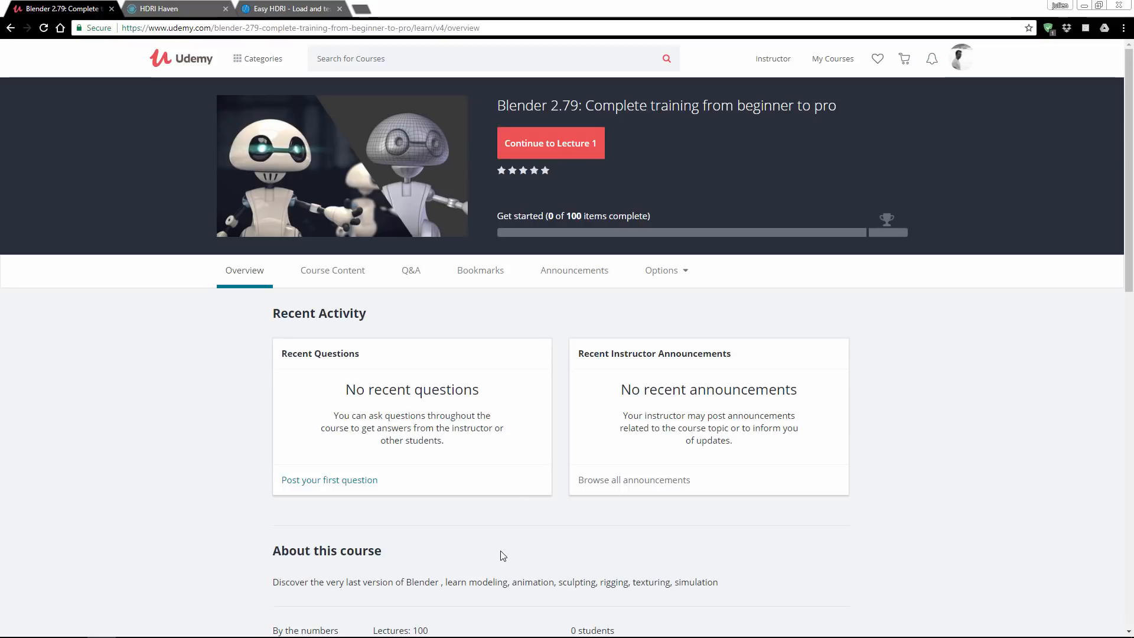
Open the course content and look through its chapter list from Chapter 1 to Chapter 13.
{"action": "left_click", "coordinate": [333, 271]}
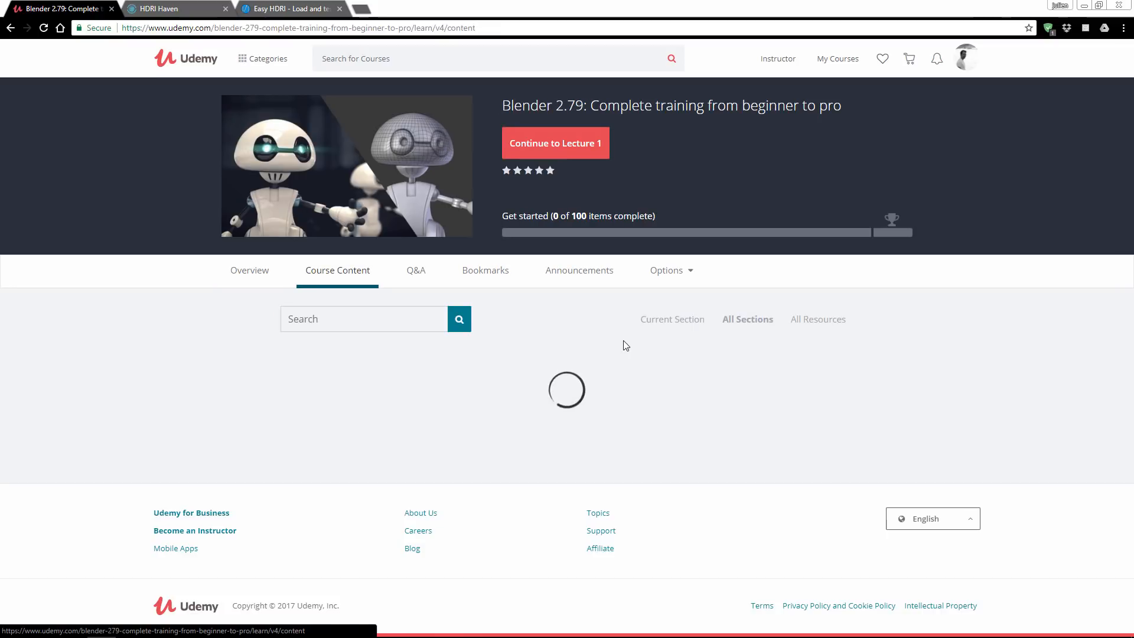
{"action": "scroll", "coordinate": [623, 342], "scroll_direction": "down", "scroll_amount": 8}
{"action": "scroll", "coordinate": [626, 345], "scroll_direction": "down", "scroll_amount": 6}
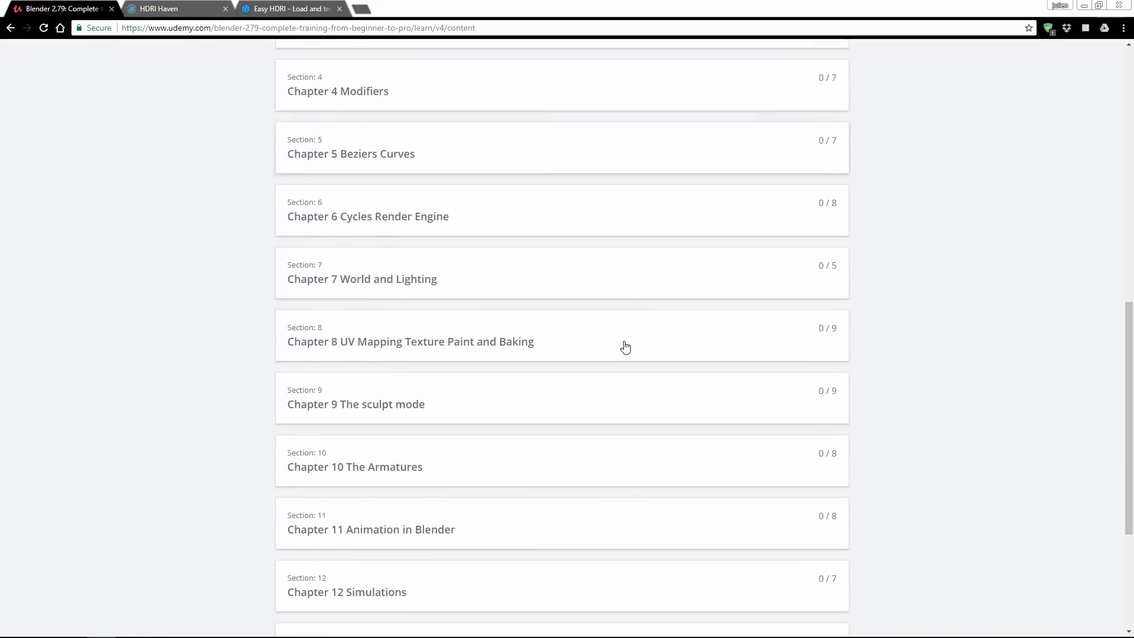
{"action": "scroll", "coordinate": [625, 347], "scroll_direction": "up", "scroll_amount": 5}
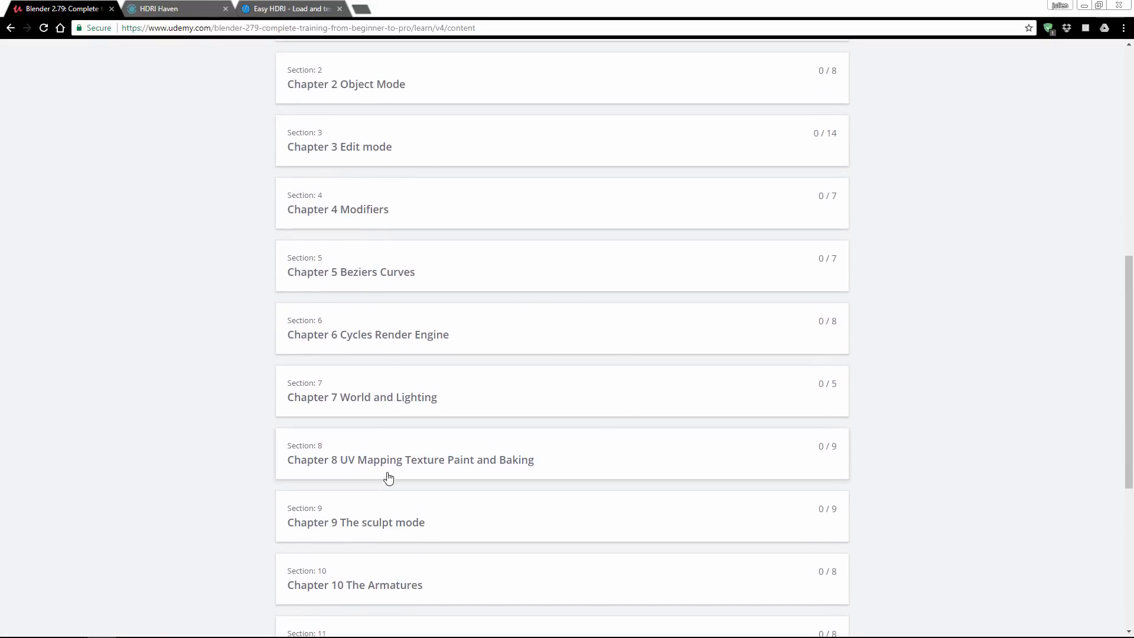
{"action": "scroll", "coordinate": [545, 486], "scroll_direction": "down", "scroll_amount": 1}
{"action": "scroll", "coordinate": [597, 423], "scroll_direction": "down", "scroll_amount": 3}
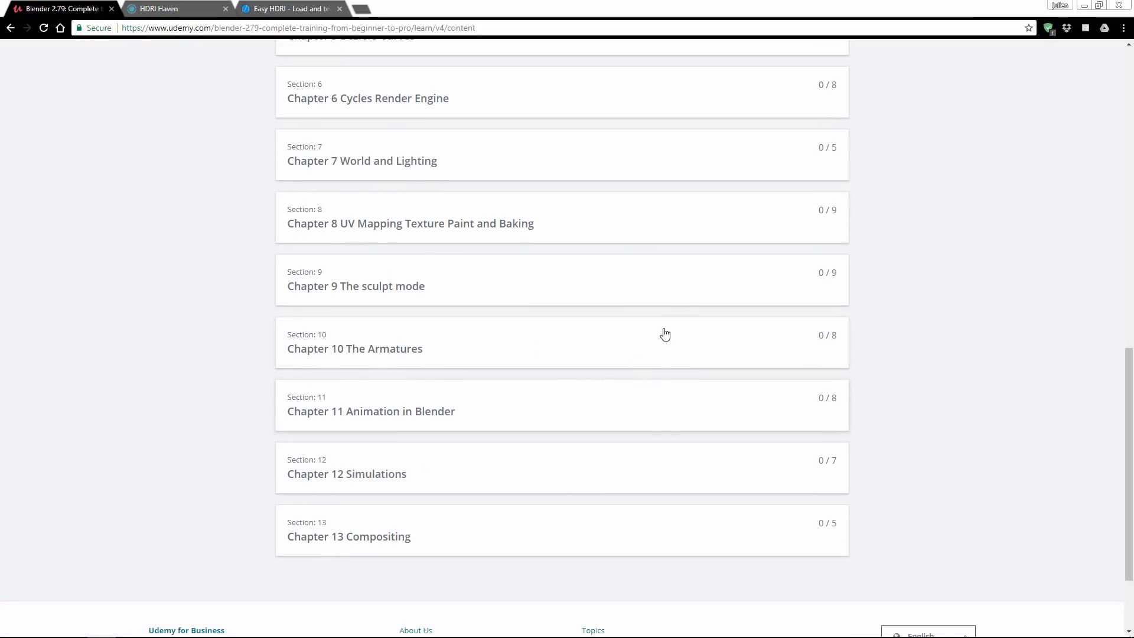
{"action": "scroll", "coordinate": [663, 331], "scroll_direction": "up", "scroll_amount": 13}
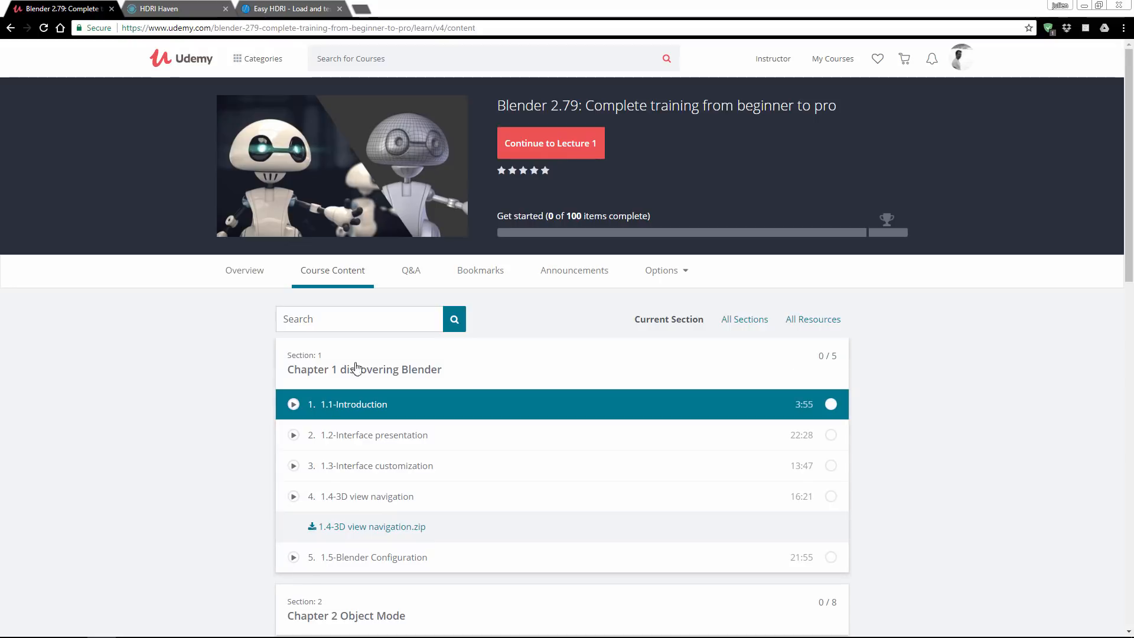
{"action": "scroll", "coordinate": [242, 371], "scroll_direction": "down", "scroll_amount": 3}
{"action": "scroll", "coordinate": [202, 349], "scroll_direction": "down", "scroll_amount": 12}
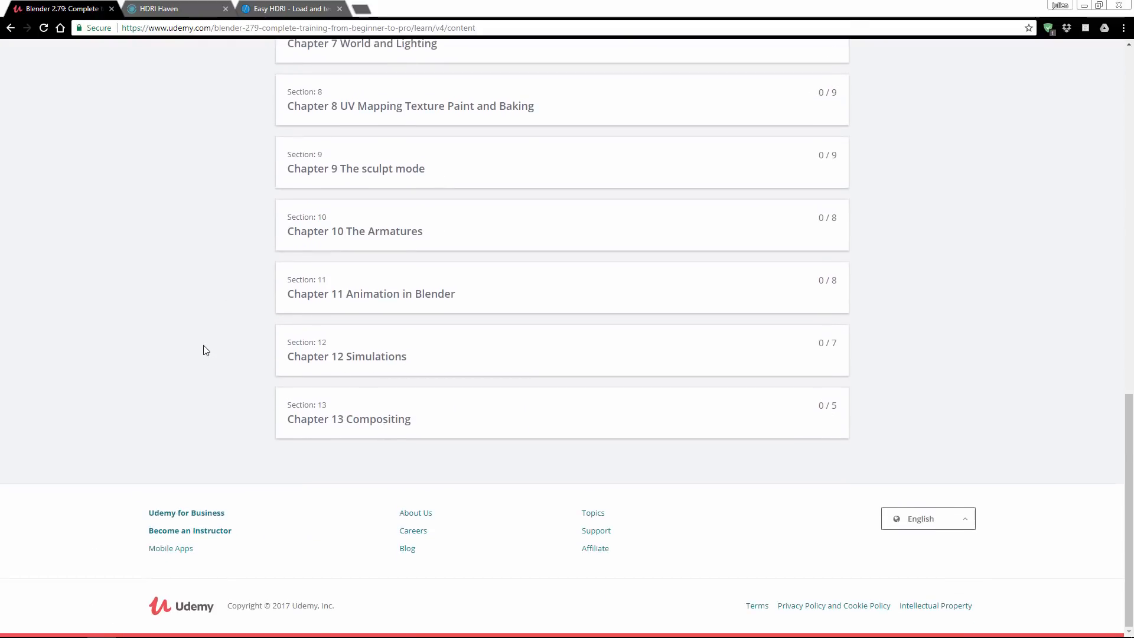
{"action": "scroll", "coordinate": [203, 349], "scroll_direction": "up", "scroll_amount": 6}
{"action": "scroll", "coordinate": [205, 350], "scroll_direction": "up", "scroll_amount": 9}
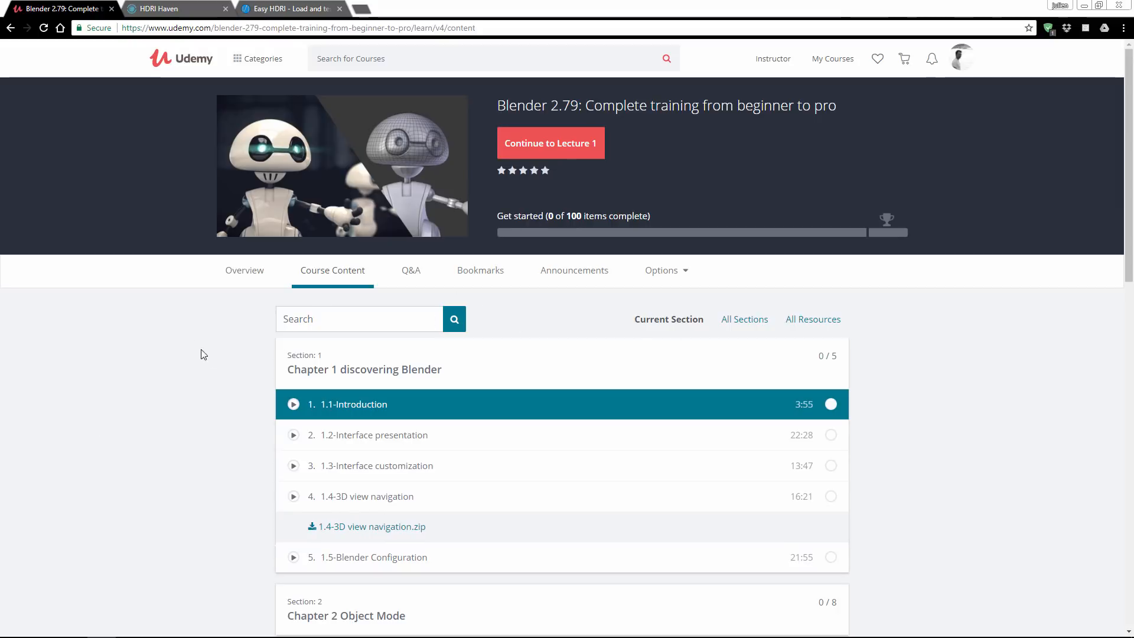
Switch back to the Blender window that holds the default cube scene.
{"action": "mouse_move", "coordinate": [251, 635]}
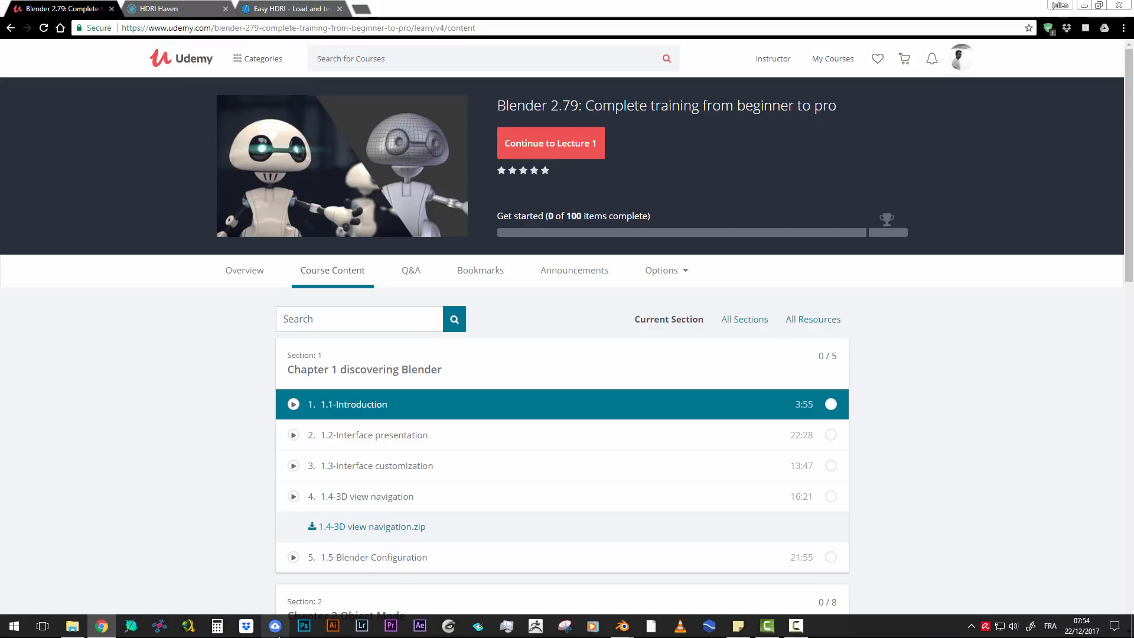
{"action": "mouse_move", "coordinate": [623, 627]}
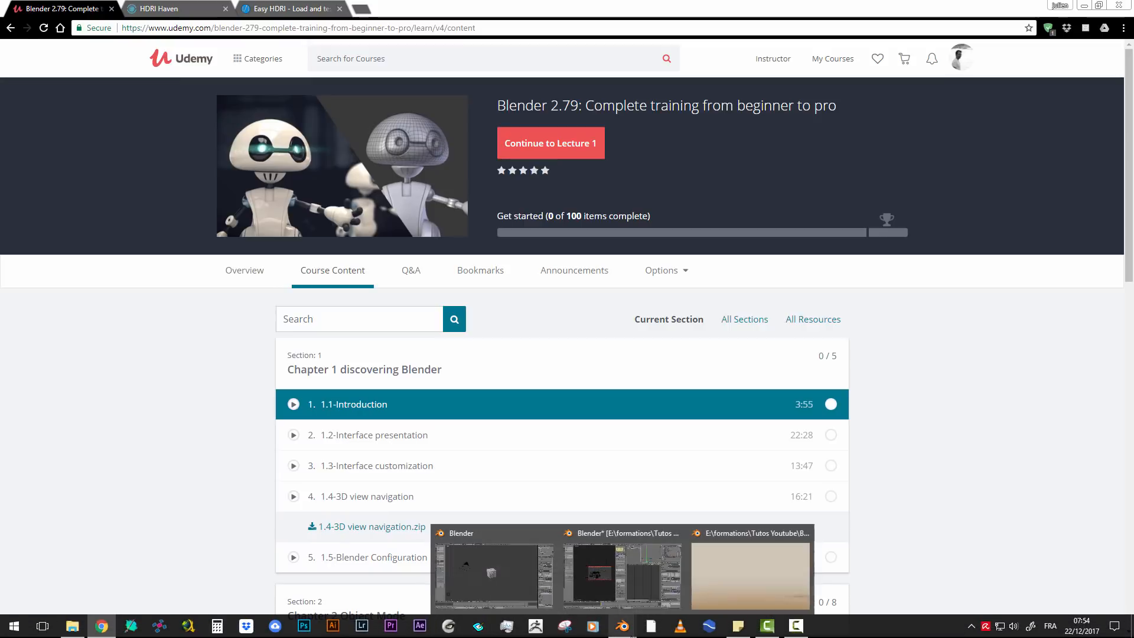
{"action": "left_click", "coordinate": [494, 540]}
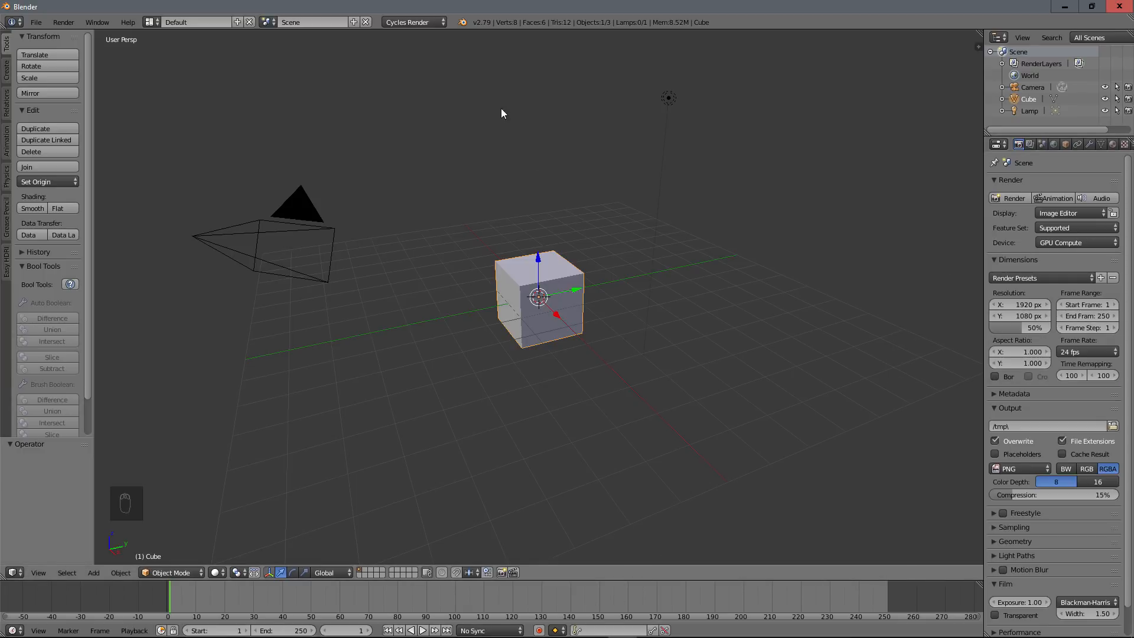
{"action": "scroll", "coordinate": [501, 258], "scroll_direction": "down", "scroll_amount": 4}
{"action": "scroll", "coordinate": [502, 257], "scroll_direction": "up", "scroll_amount": 2}
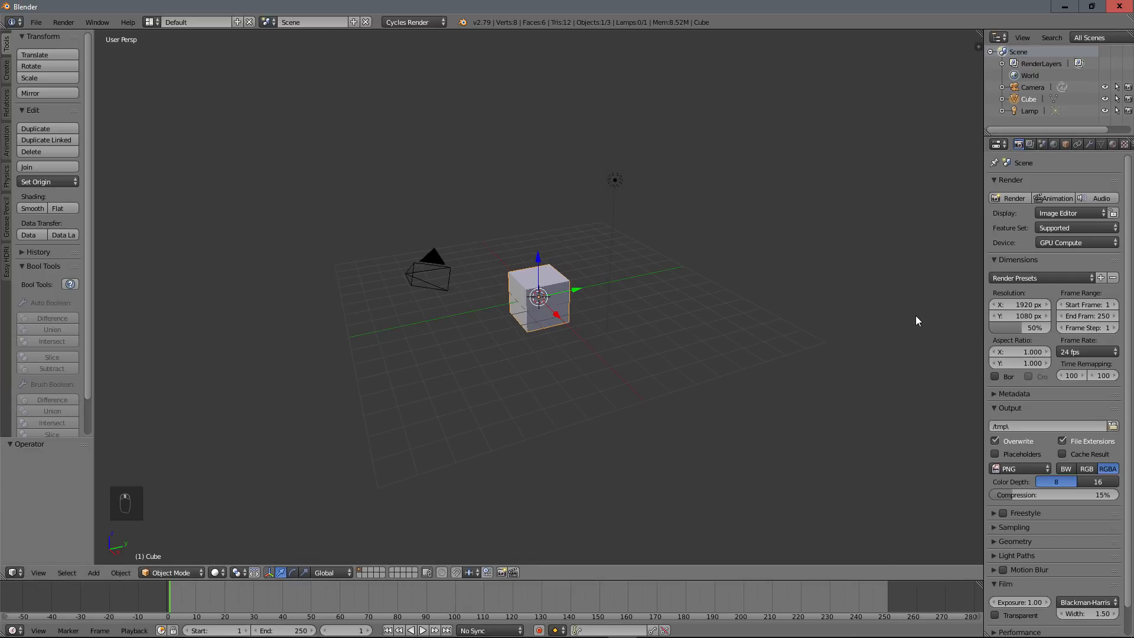
Stop the Screencast Keys display and start it again.
{"action": "key", "text": "n"}
{"action": "scroll", "coordinate": [930, 431], "scroll_direction": "down", "scroll_amount": 10}
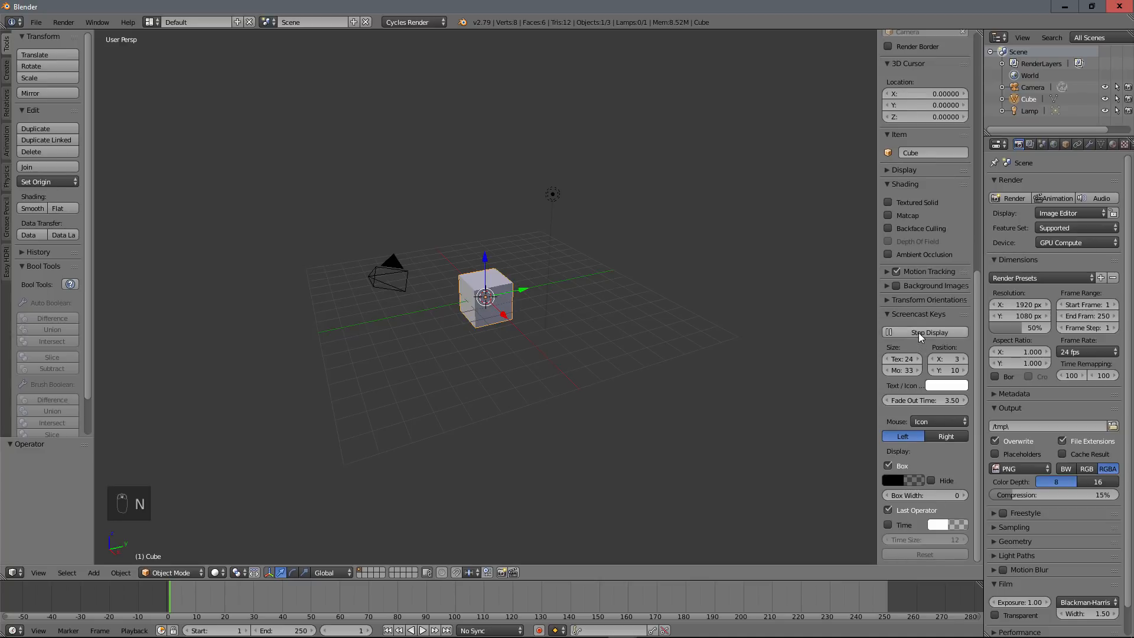
{"action": "left_click", "coordinate": [918, 331]}
{"action": "key", "text": "n"}
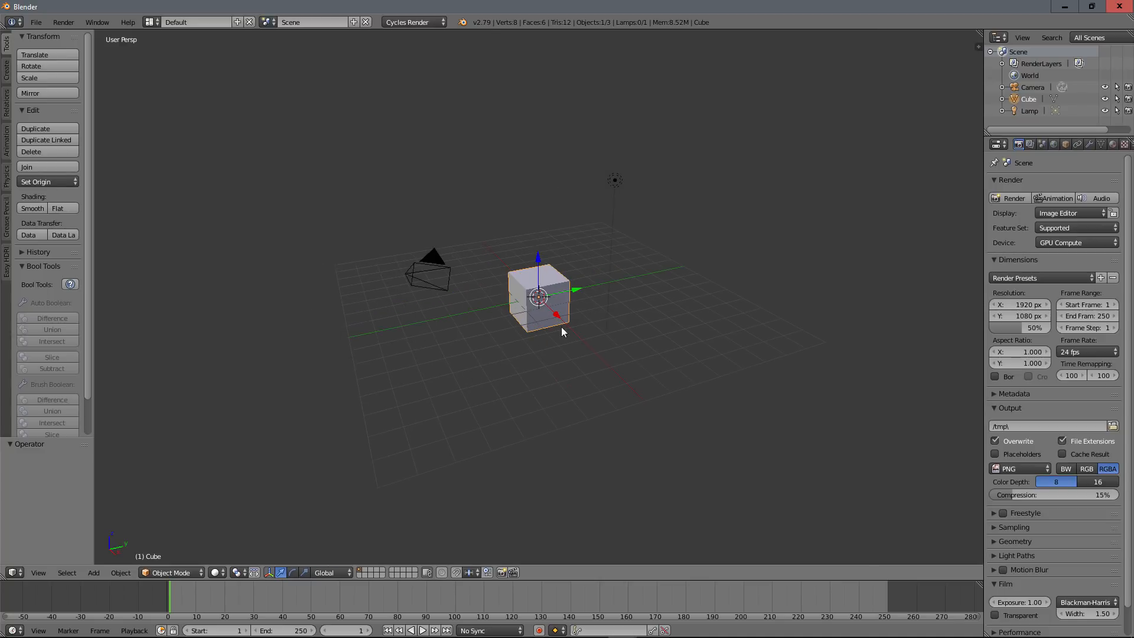
{"action": "middle_click_drag", "start_coordinate": [648, 342], "coordinate": [614, 349]}
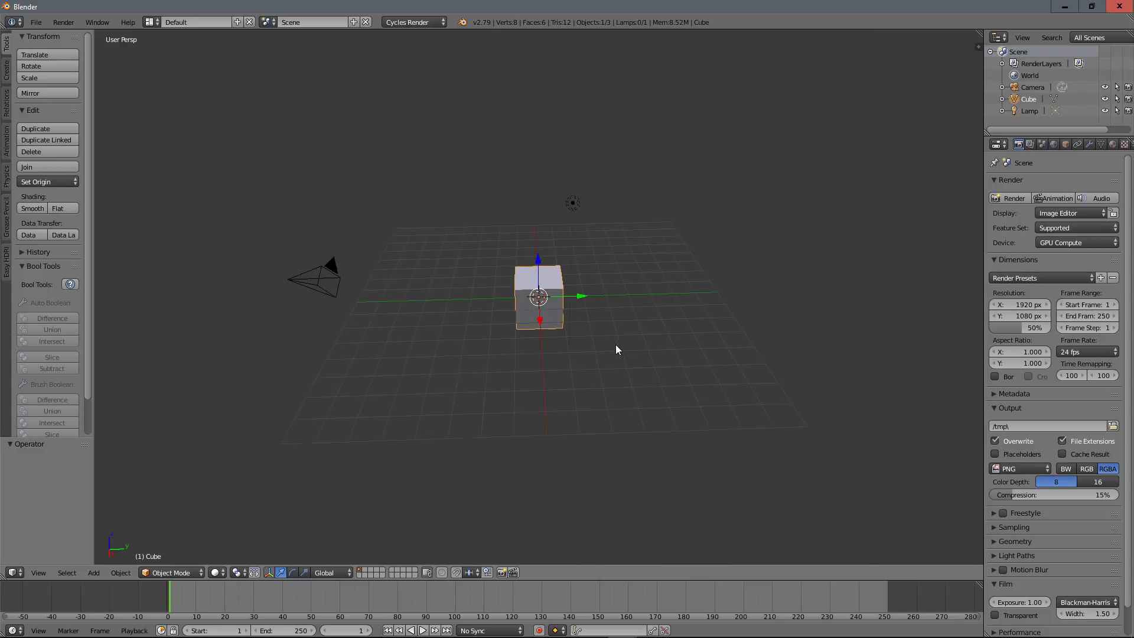
{"action": "key", "text": "n"}
{"action": "left_click", "coordinate": [927, 331]}
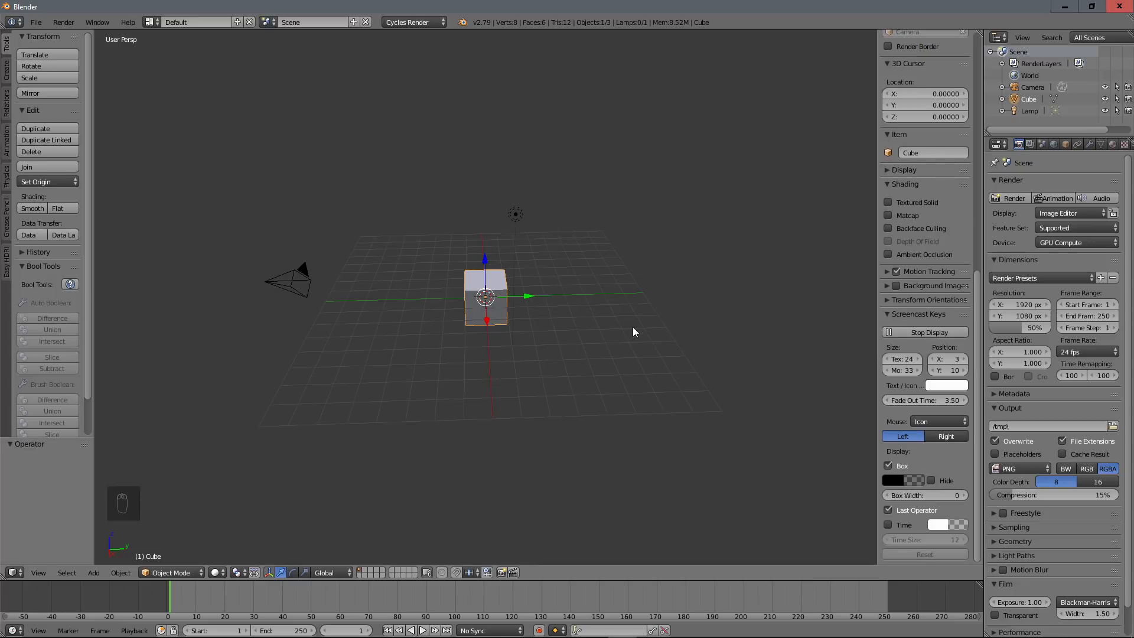
{"action": "key", "text": "n"}
{"action": "scroll", "coordinate": [625, 325], "scroll_direction": "down", "scroll_amount": 3}
{"action": "scroll", "coordinate": [525, 319], "scroll_direction": "up", "scroll_amount": 6}
{"action": "scroll", "coordinate": [522, 309], "scroll_direction": "down", "scroll_amount": 2}
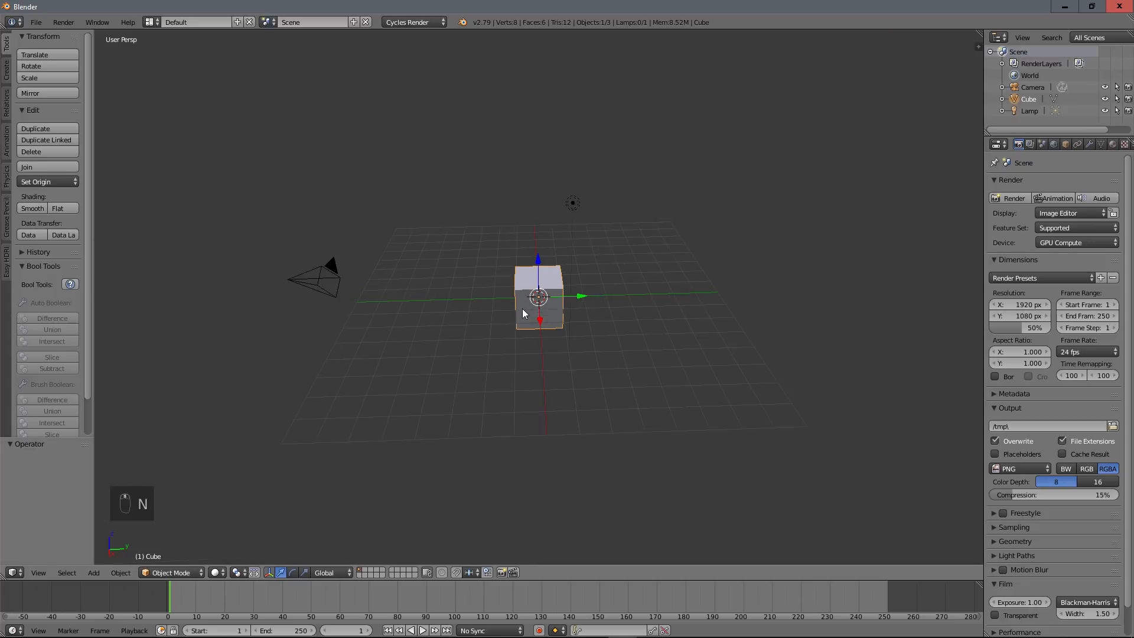
Delete the cube, the camera and the lamp so the scene is empty.
{"action": "middle_click_drag", "start_coordinate": [521, 308], "coordinate": [584, 296], "text": "shift"}
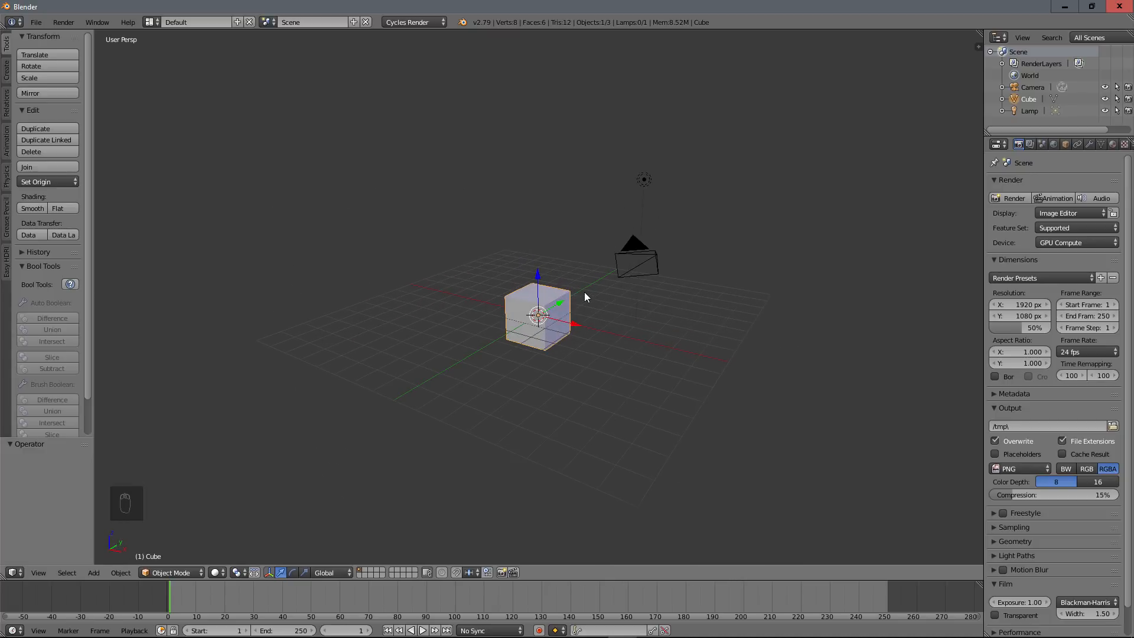
{"action": "right_click", "coordinate": [643, 179]}
{"action": "key", "text": "a"}
{"action": "key", "text": "a"}
{"action": "key", "text": "a"}
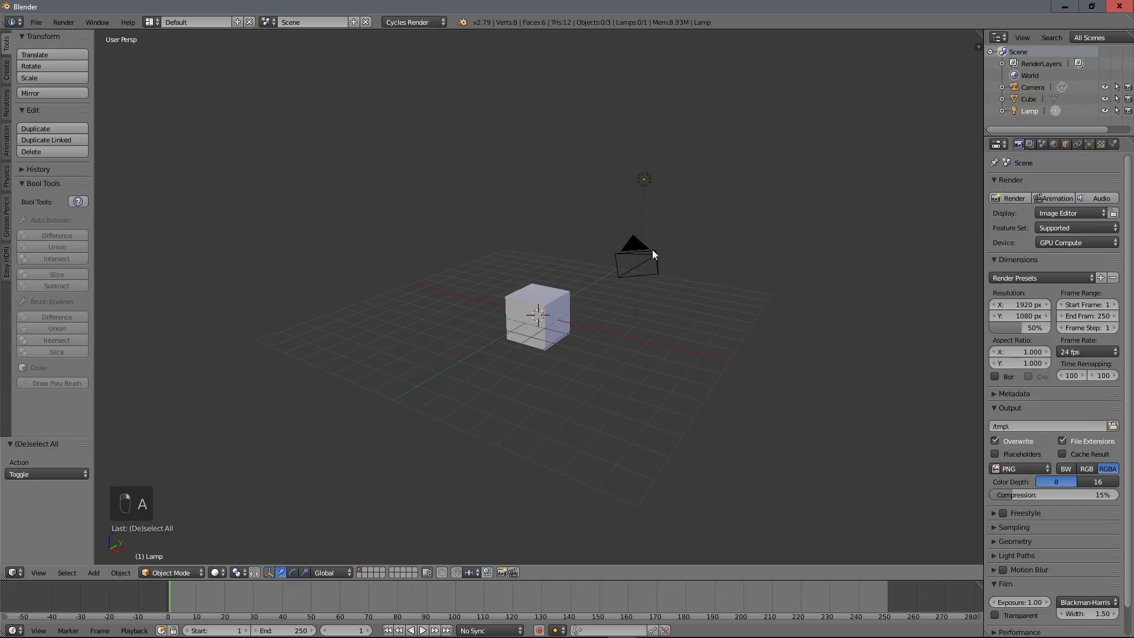
{"action": "key", "text": "x"}
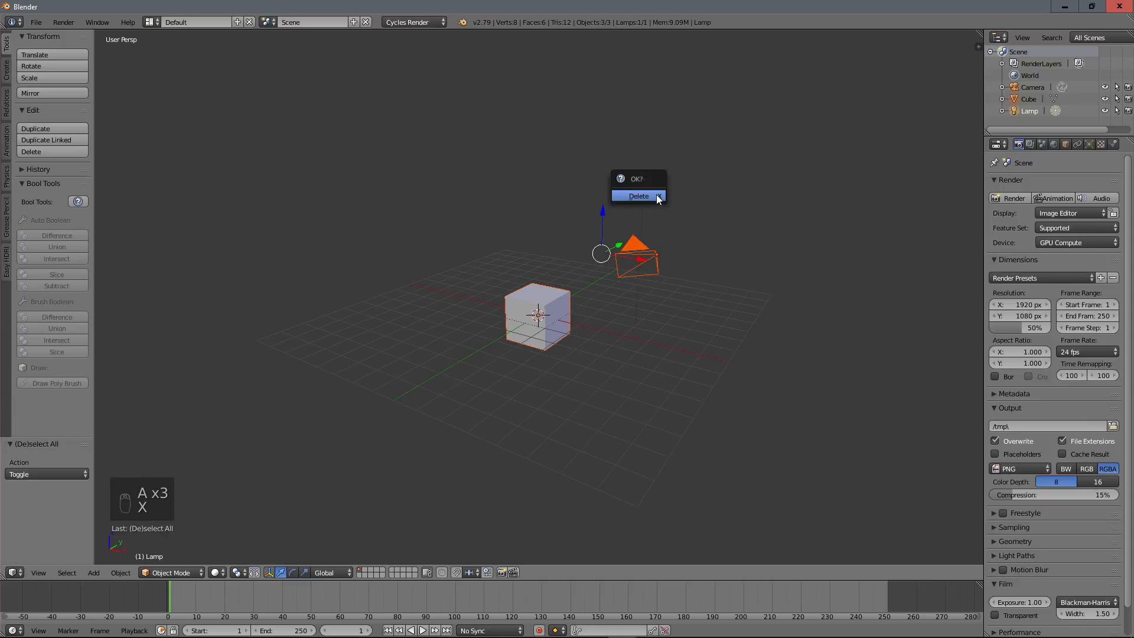
{"action": "left_click", "coordinate": [656, 194]}
Add a Monkey mesh at the centre of the empty scene.
{"action": "key", "text": "shift+a"}
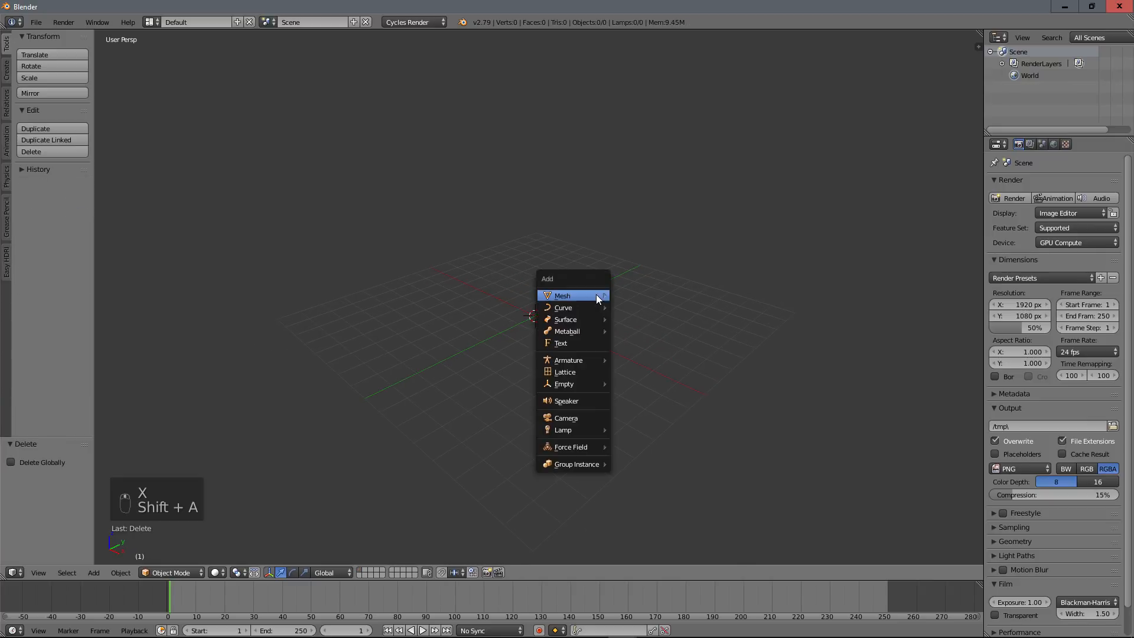
{"action": "mouse_move", "coordinate": [597, 294]}
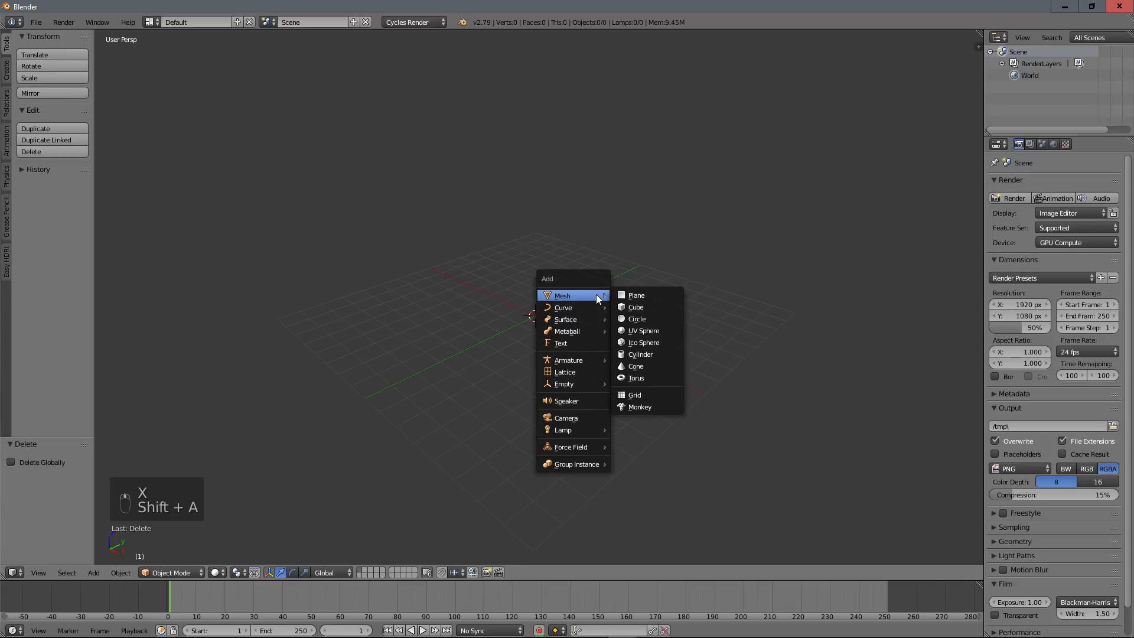
{"action": "left_click", "coordinate": [637, 406]}
{"action": "scroll", "coordinate": [589, 344], "scroll_direction": "up", "scroll_amount": 2}
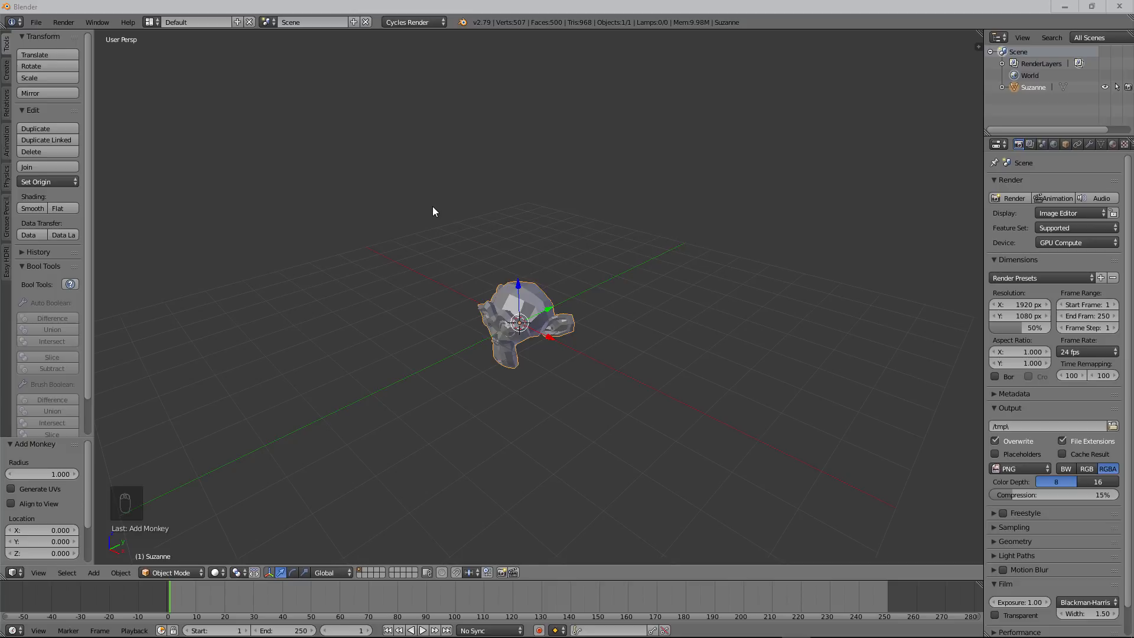
In Edit Mode, inspect the monkey's separate mesh parts by selecting the linked geometry of the head and each eye individually.
{"action": "middle_click_drag", "start_coordinate": [432, 208], "coordinate": [531, 227]}
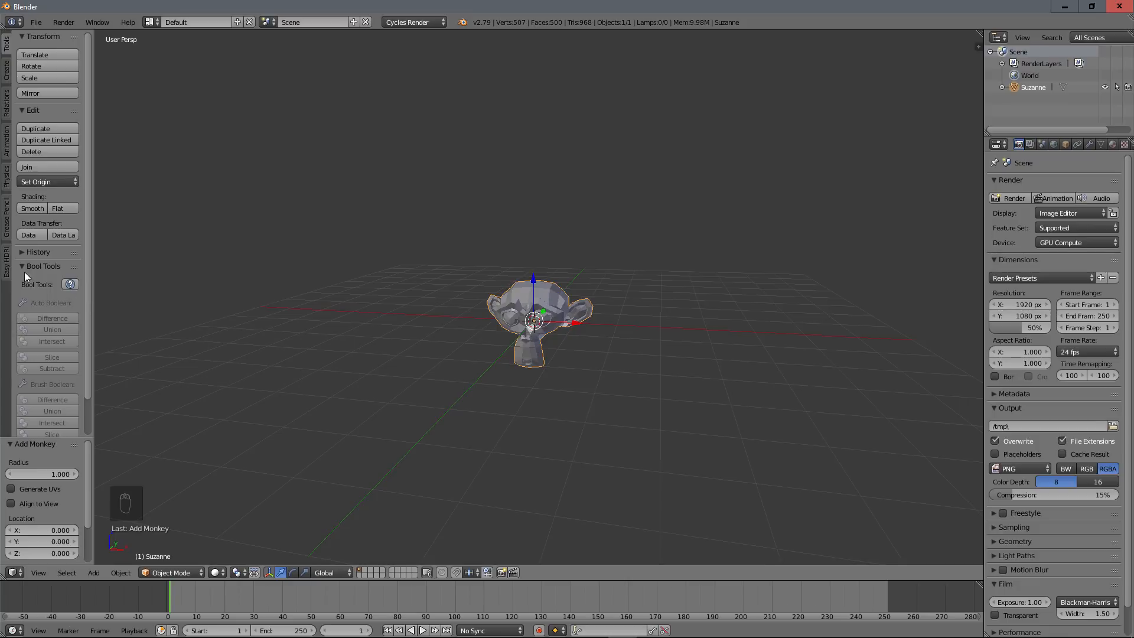
{"action": "middle_click_drag", "start_coordinate": [579, 284], "coordinate": [511, 288]}
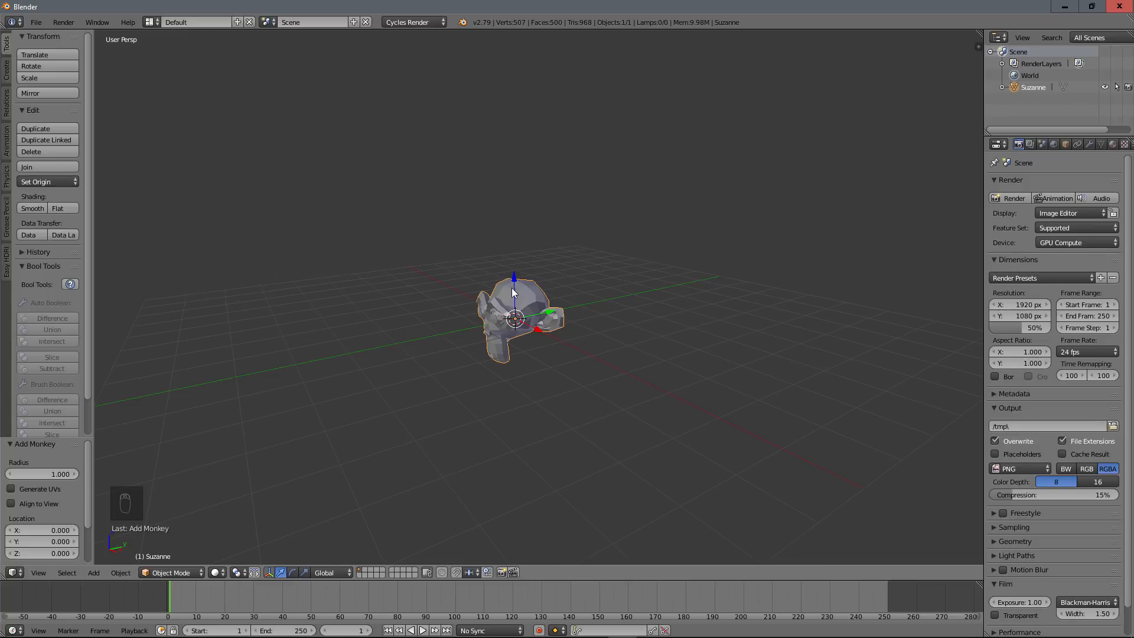
{"action": "middle_click_drag", "start_coordinate": [513, 292], "coordinate": [539, 257]}
{"action": "scroll", "coordinate": [552, 311], "scroll_direction": "up", "scroll_amount": 2}
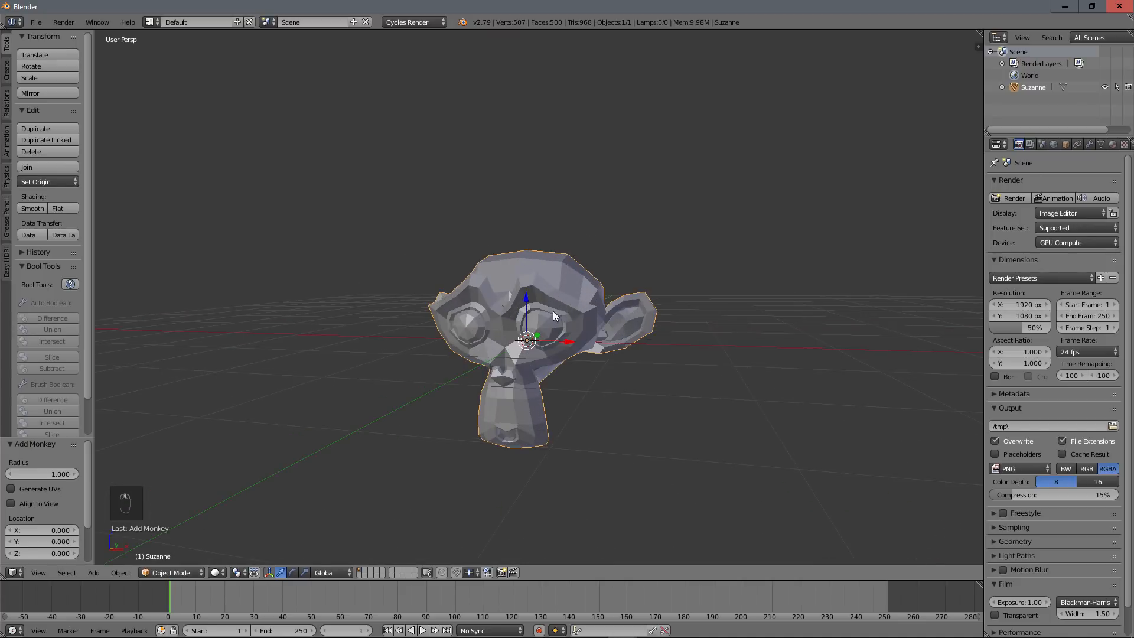
{"action": "middle_click_drag", "start_coordinate": [552, 310], "coordinate": [529, 337]}
{"action": "key", "text": "Tab"}
{"action": "scroll", "coordinate": [555, 285], "scroll_direction": "up", "scroll_amount": 2}
{"action": "right_click", "coordinate": [518, 250]}
{"action": "key", "text": "l"}
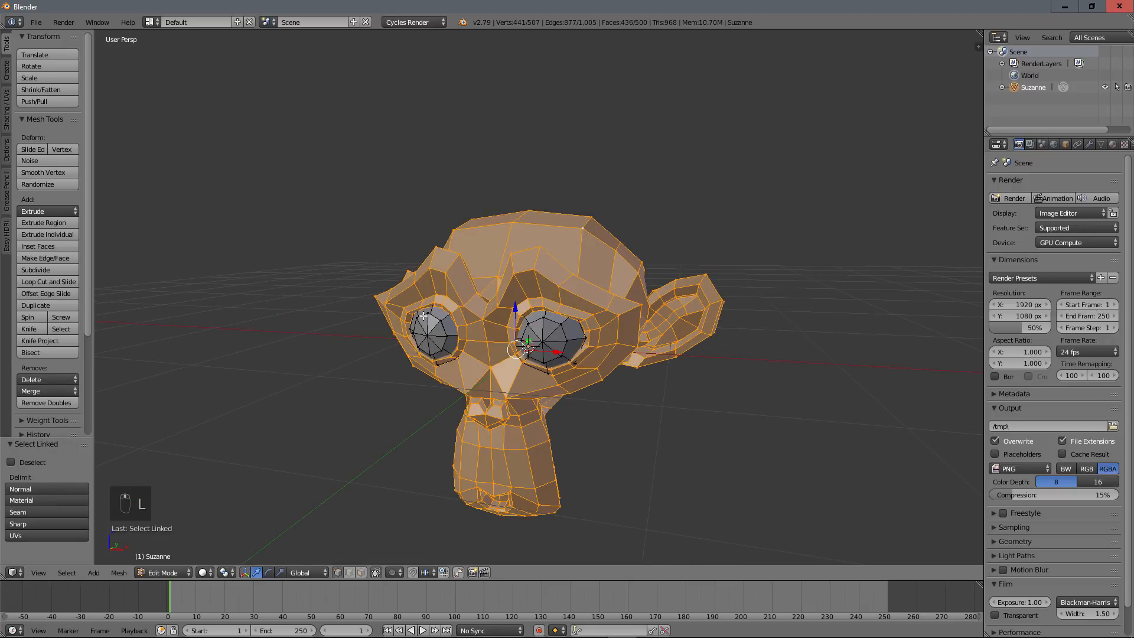
{"action": "right_click", "coordinate": [538, 337]}
{"action": "key", "text": "l"}
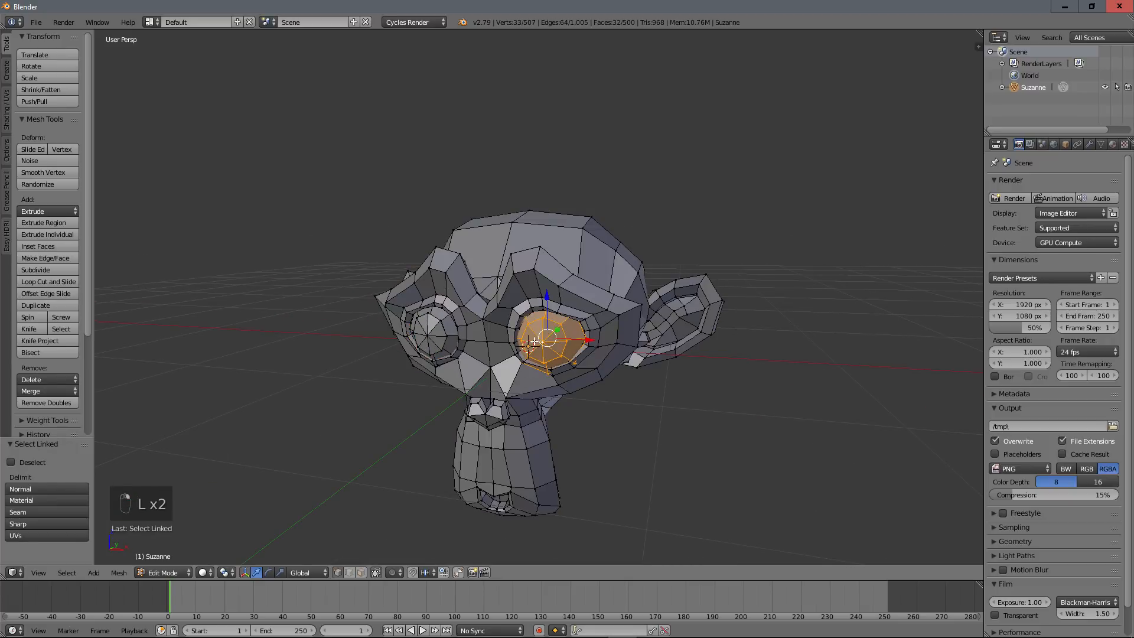
{"action": "right_click", "coordinate": [427, 336]}
{"action": "key", "text": "l"}
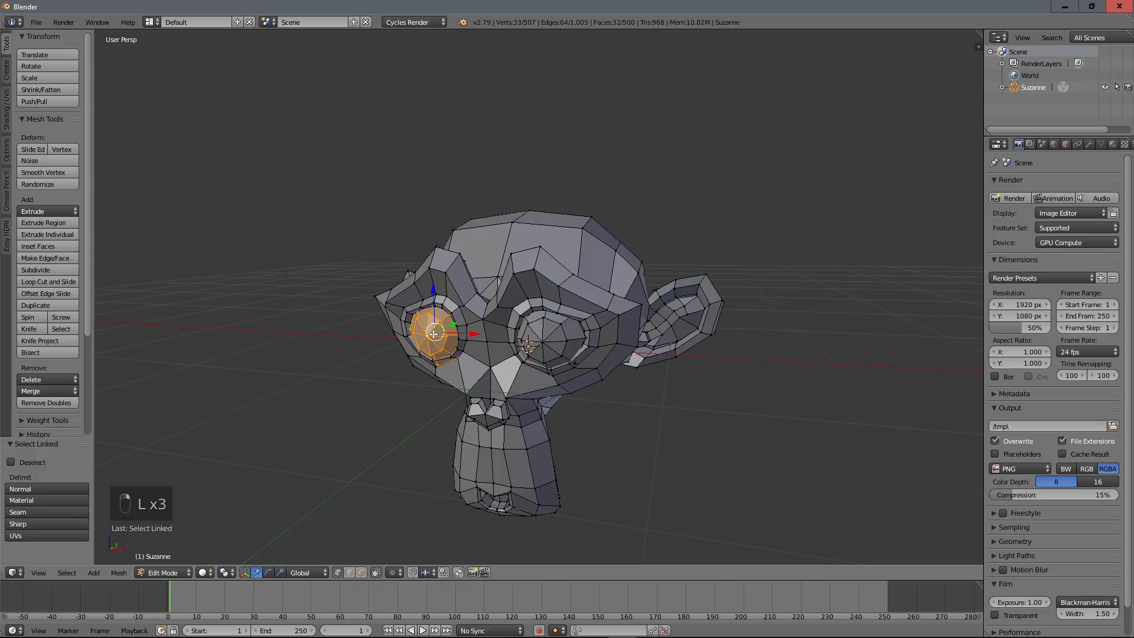
Select the linked geometry of the monkey's other eye, and examine how the head and eyes form separate mesh parts.
{"action": "right_click", "coordinate": [542, 343]}
{"action": "key", "text": "l"}
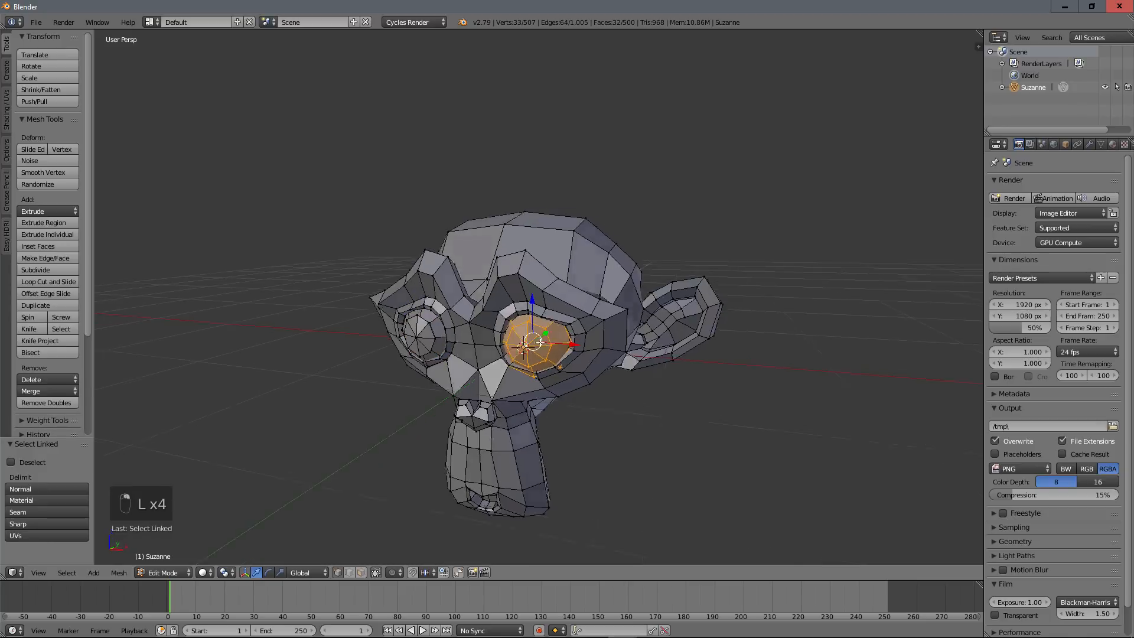
{"action": "middle_click_drag", "start_coordinate": [559, 351], "coordinate": [524, 287]}
{"action": "right_click", "coordinate": [519, 283]}
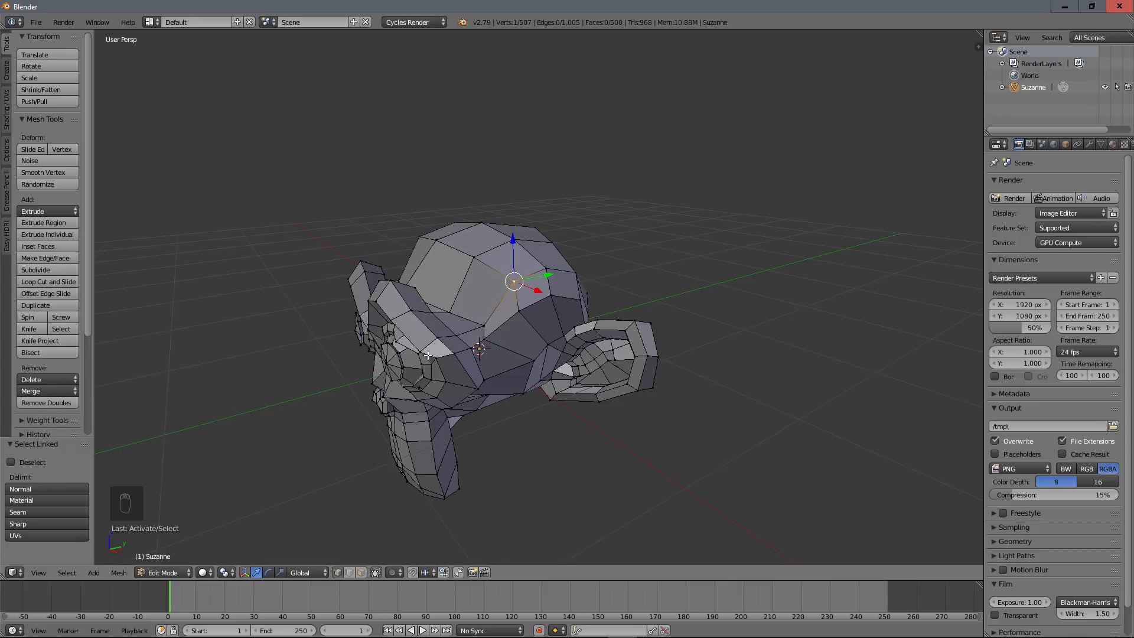
{"action": "middle_click_drag", "start_coordinate": [513, 277], "coordinate": [537, 286]}
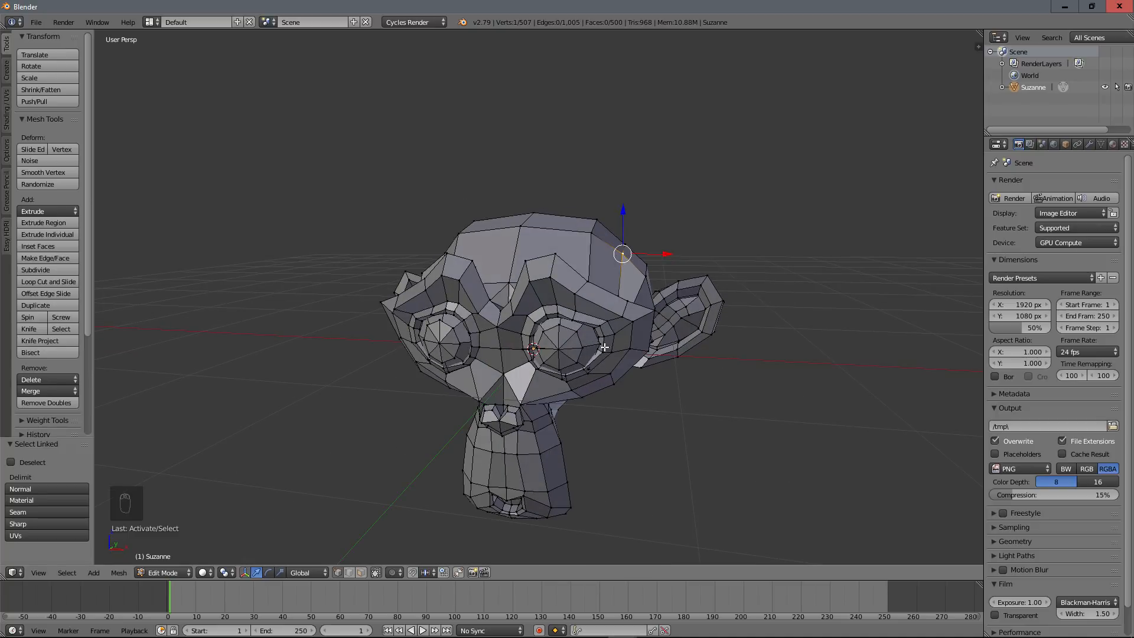
{"action": "middle_click_drag", "start_coordinate": [604, 348], "coordinate": [476, 300]}
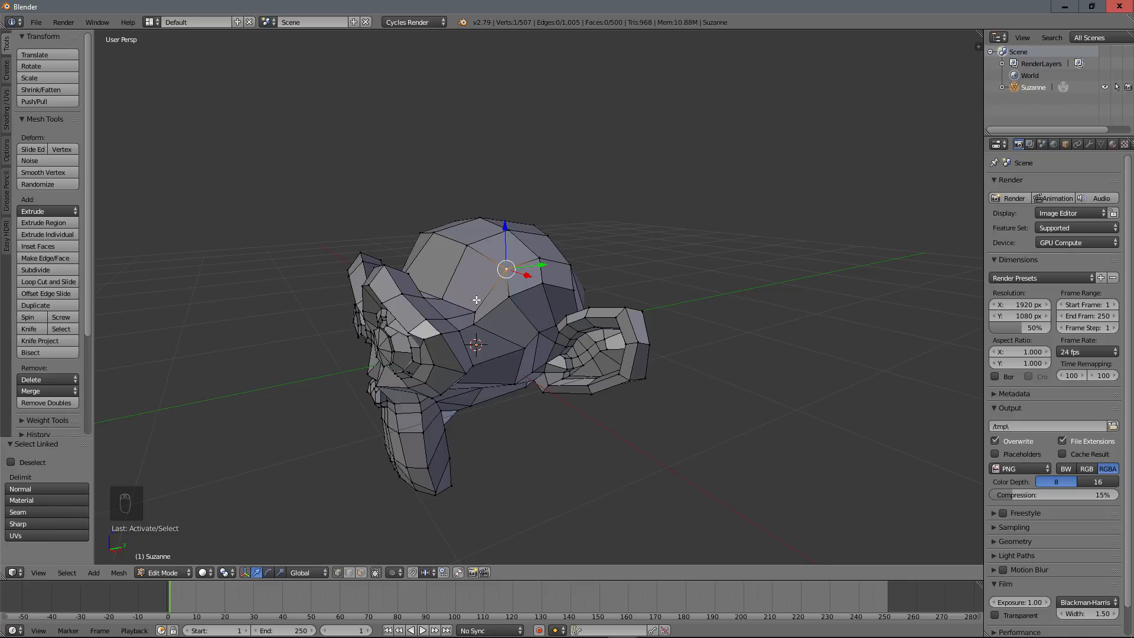
{"action": "middle_click_drag", "start_coordinate": [476, 300], "coordinate": [434, 284]}
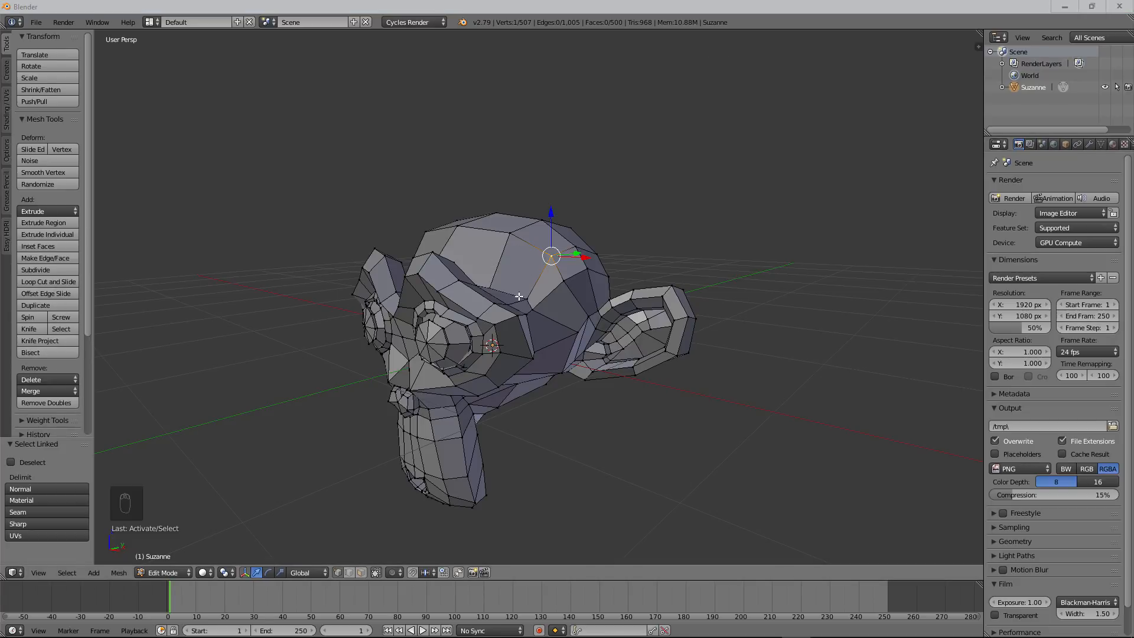
{"action": "middle_click_drag", "start_coordinate": [505, 313], "coordinate": [498, 313]}
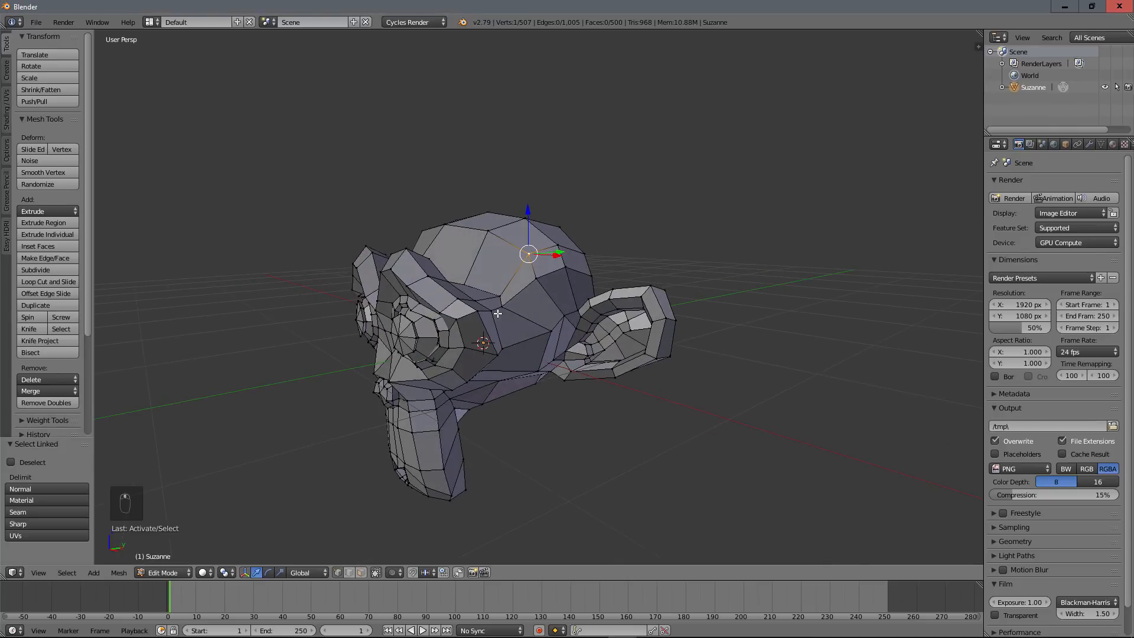
{"action": "middle_click_drag", "start_coordinate": [552, 284], "coordinate": [519, 261]}
Clear the selection, select all non-manifold geometry and examine the open boundaries around the monkey's eyes in wireframe.
{"action": "key", "text": "a"}
{"action": "key", "text": "a"}
{"action": "key", "text": "a"}
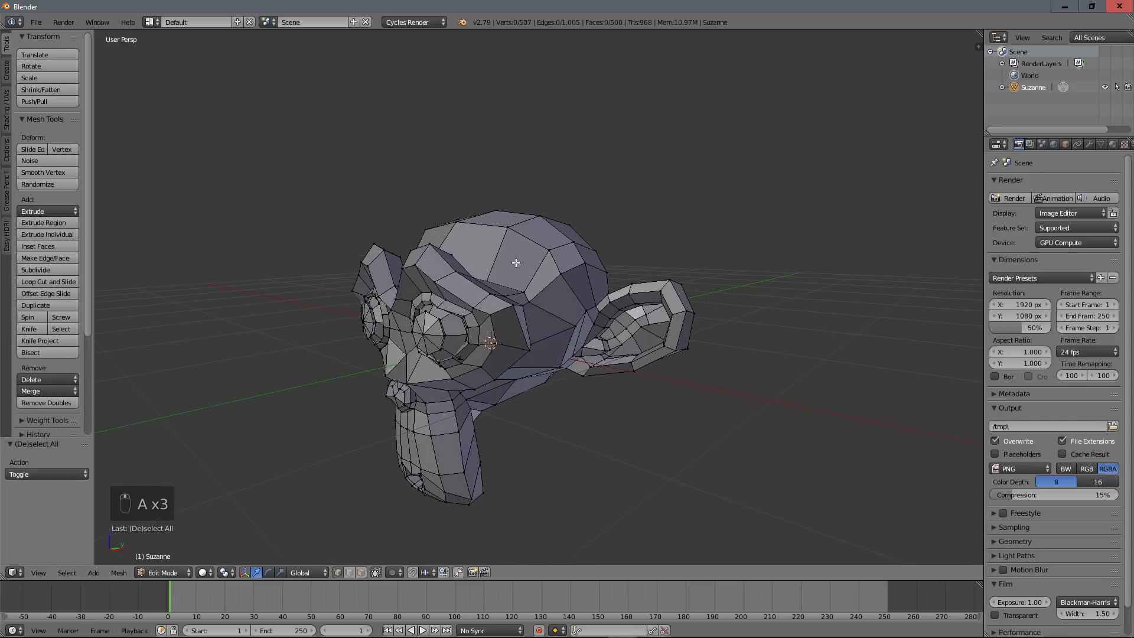
{"action": "scroll", "coordinate": [522, 277], "scroll_direction": "down", "scroll_amount": 2}
{"action": "scroll", "coordinate": [522, 278], "scroll_direction": "up", "scroll_amount": 1}
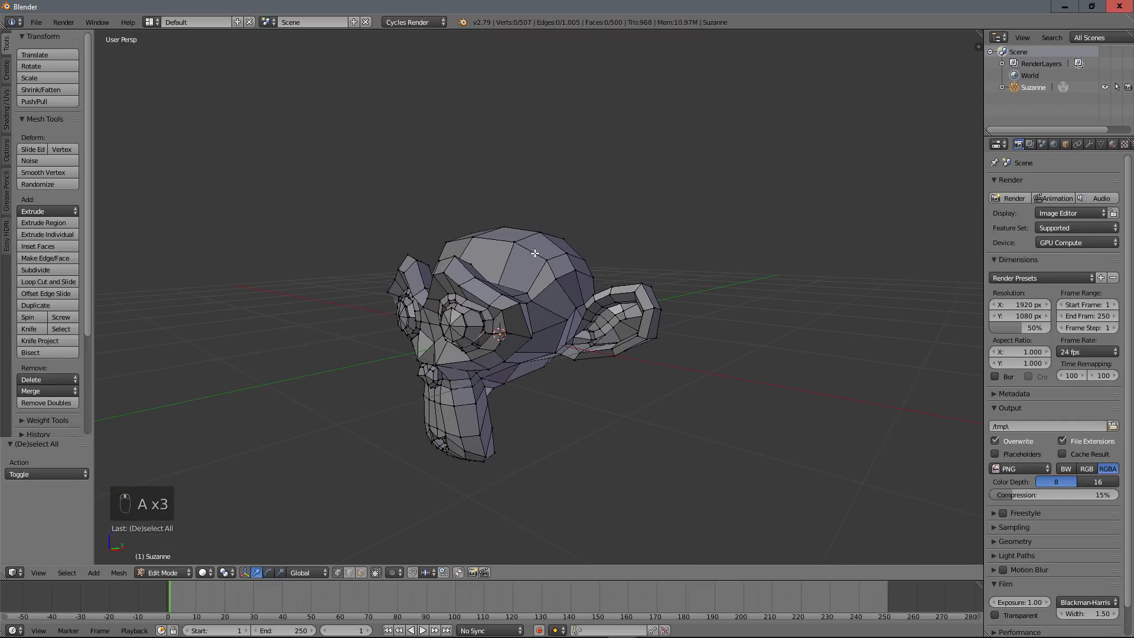
{"action": "key", "text": "ctrl+alt+shift+m"}
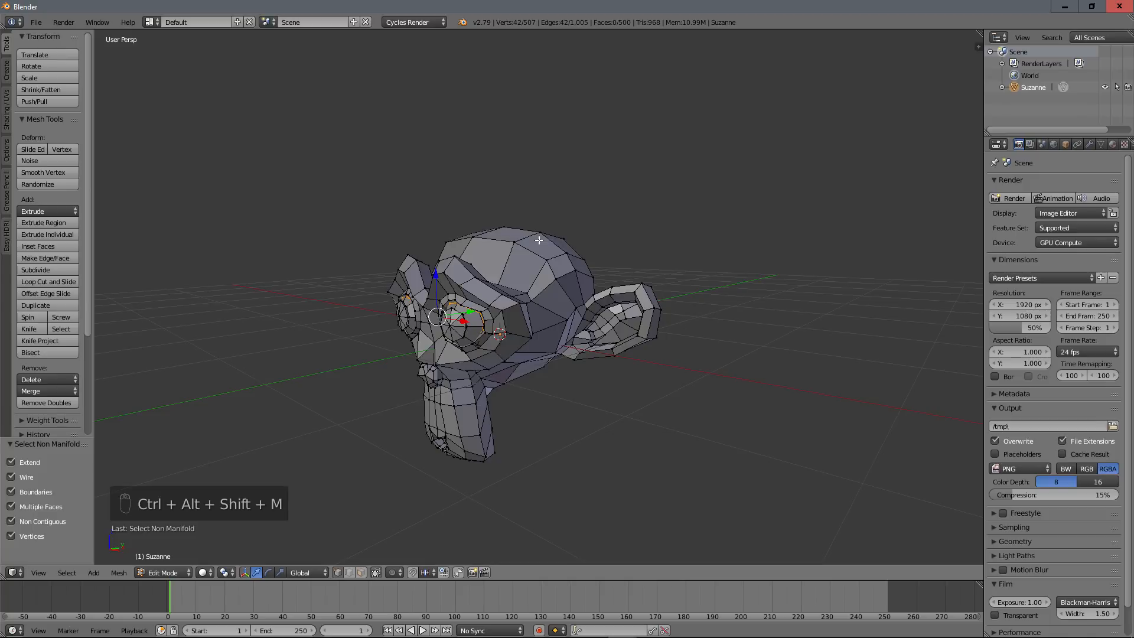
{"action": "key", "text": "z"}
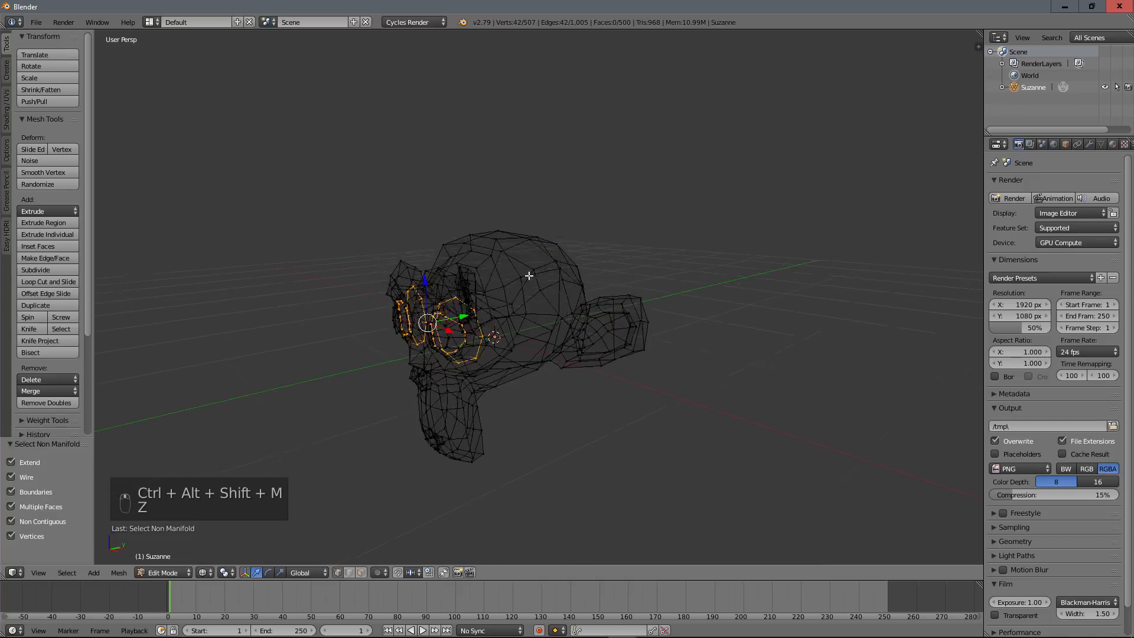
{"action": "scroll", "coordinate": [534, 268], "scroll_direction": "up", "scroll_amount": 4}
{"action": "middle_click_drag", "start_coordinate": [574, 305], "coordinate": [560, 377]}
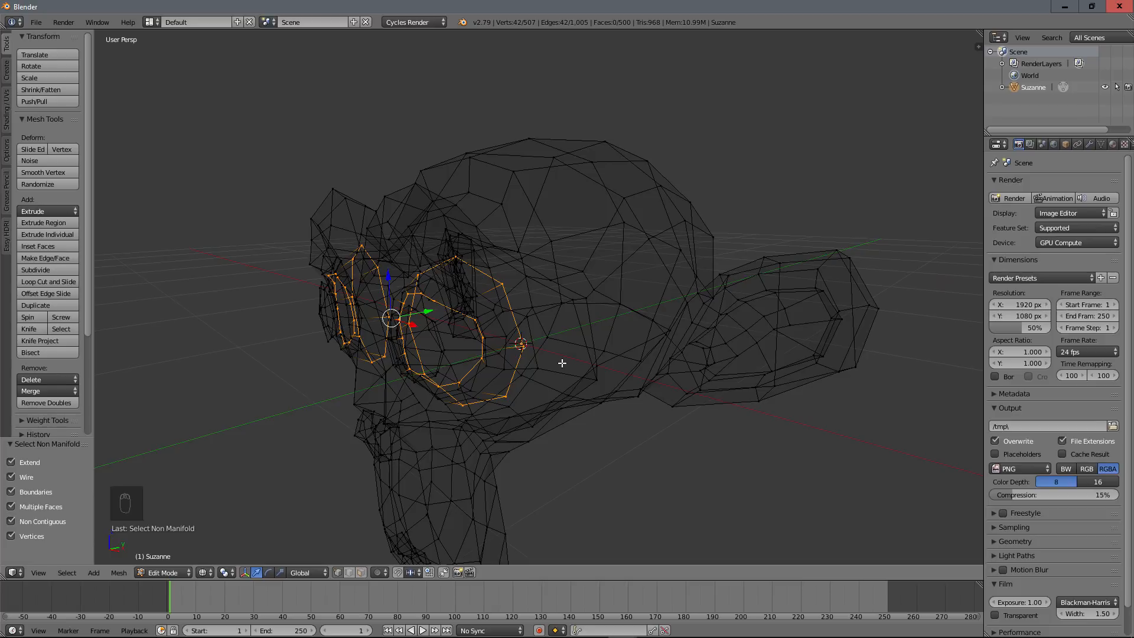
{"action": "key", "text": "z"}
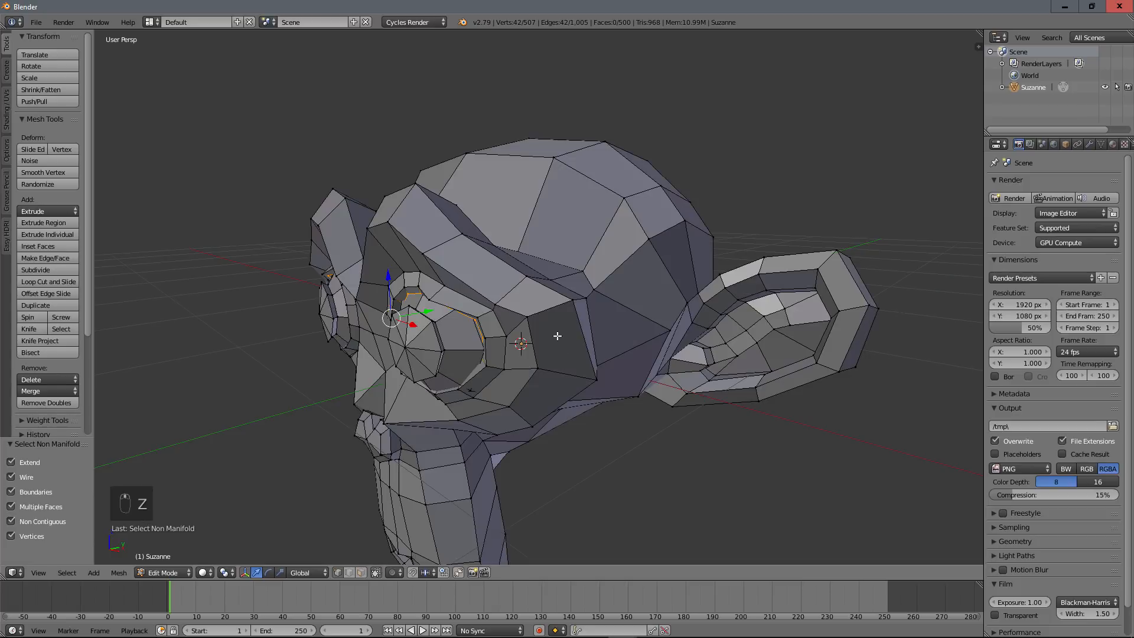
Select the linked geometry of both eyes and separate the selection from the head into its own object.
{"action": "middle_click_drag", "start_coordinate": [559, 331], "coordinate": [520, 352]}
{"action": "right_click", "coordinate": [515, 352]}
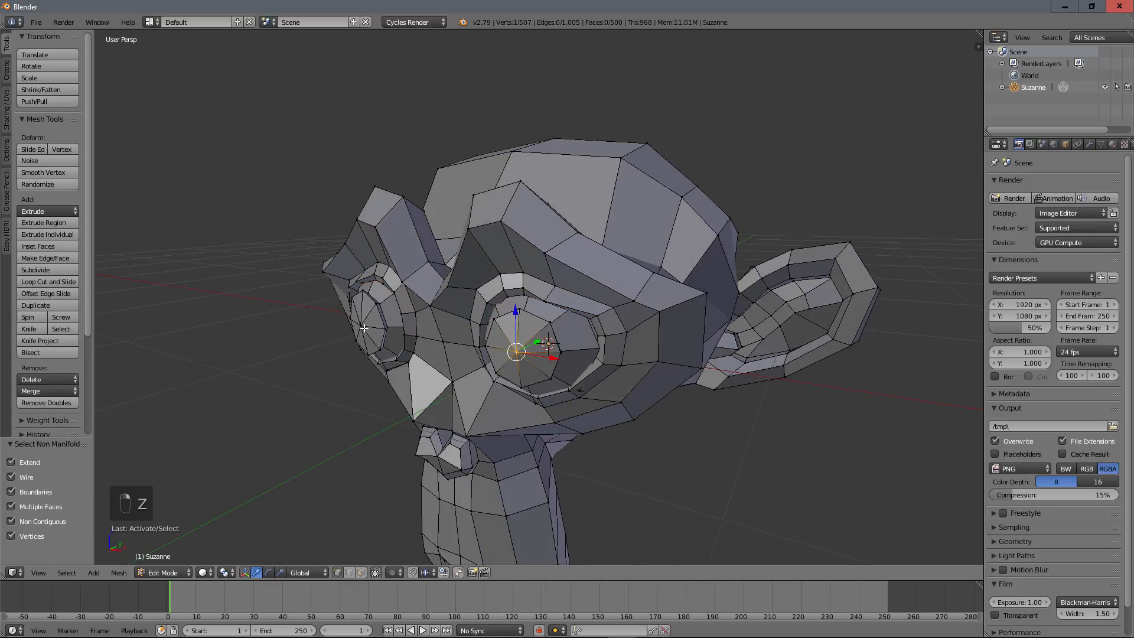
{"action": "key", "text": "l"}
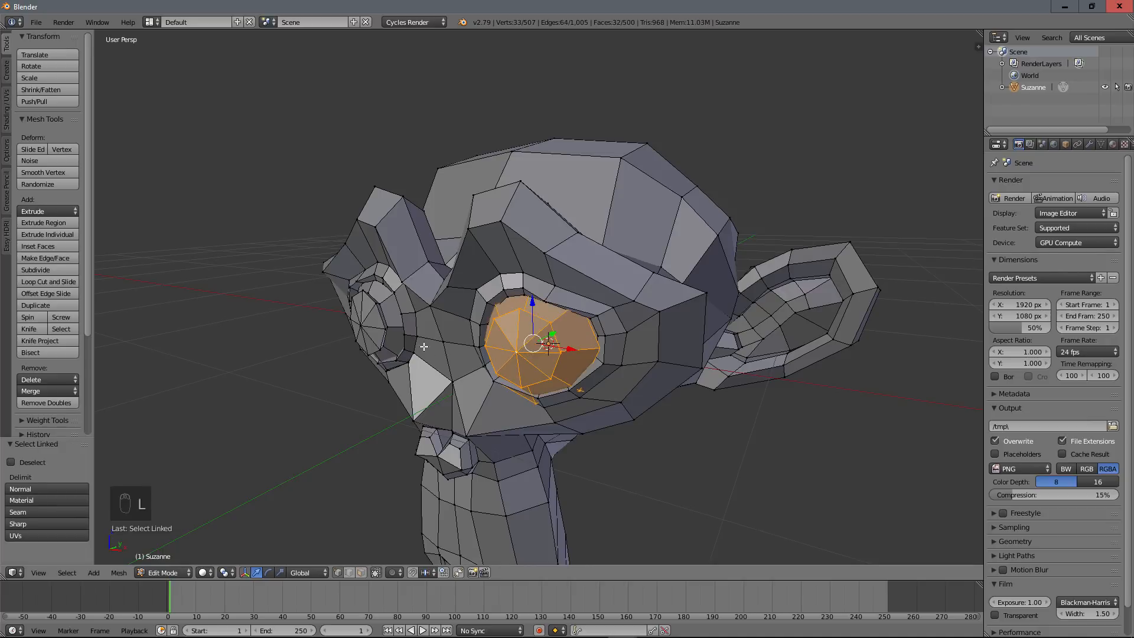
{"action": "key", "text": "l"}
{"action": "middle_click_drag", "start_coordinate": [390, 329], "coordinate": [431, 332]}
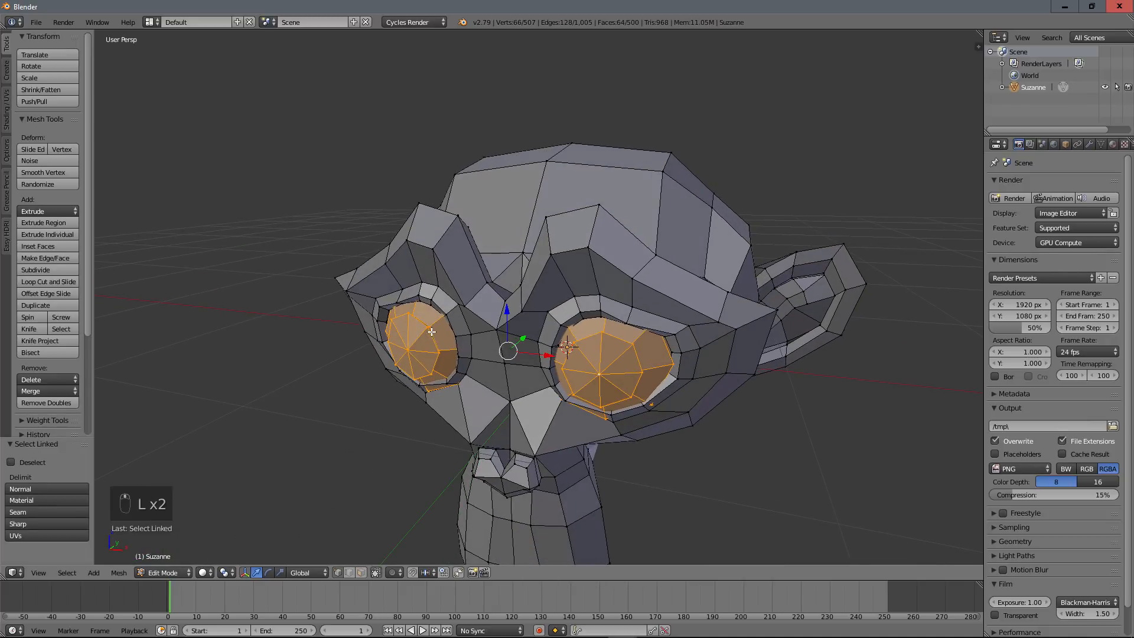
{"action": "key", "text": "p"}
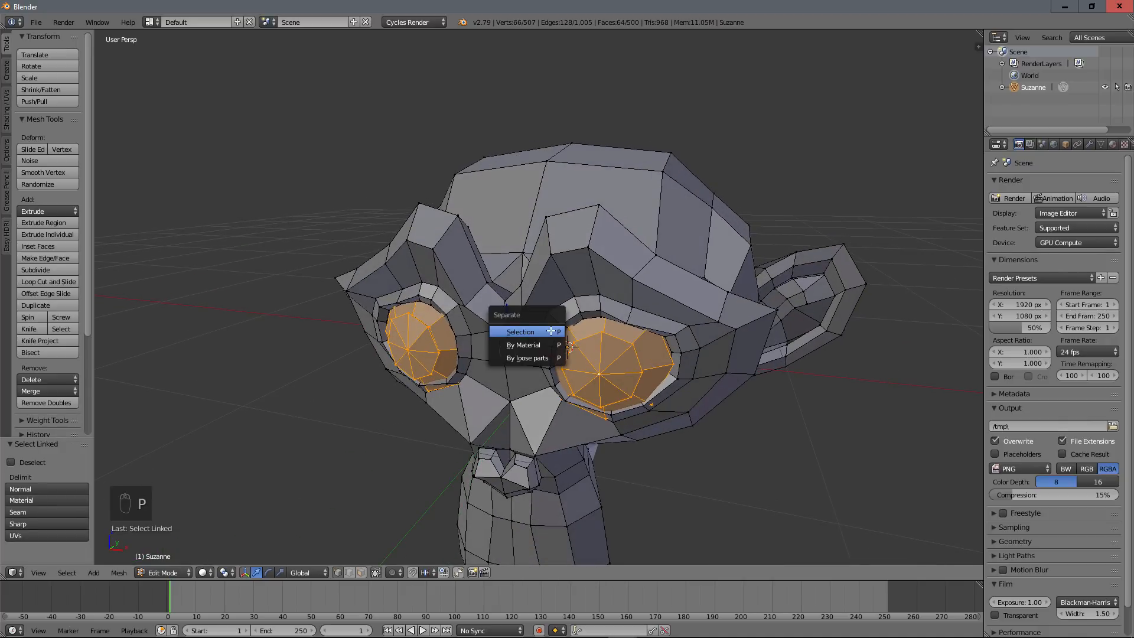
{"action": "left_click", "coordinate": [551, 331]}
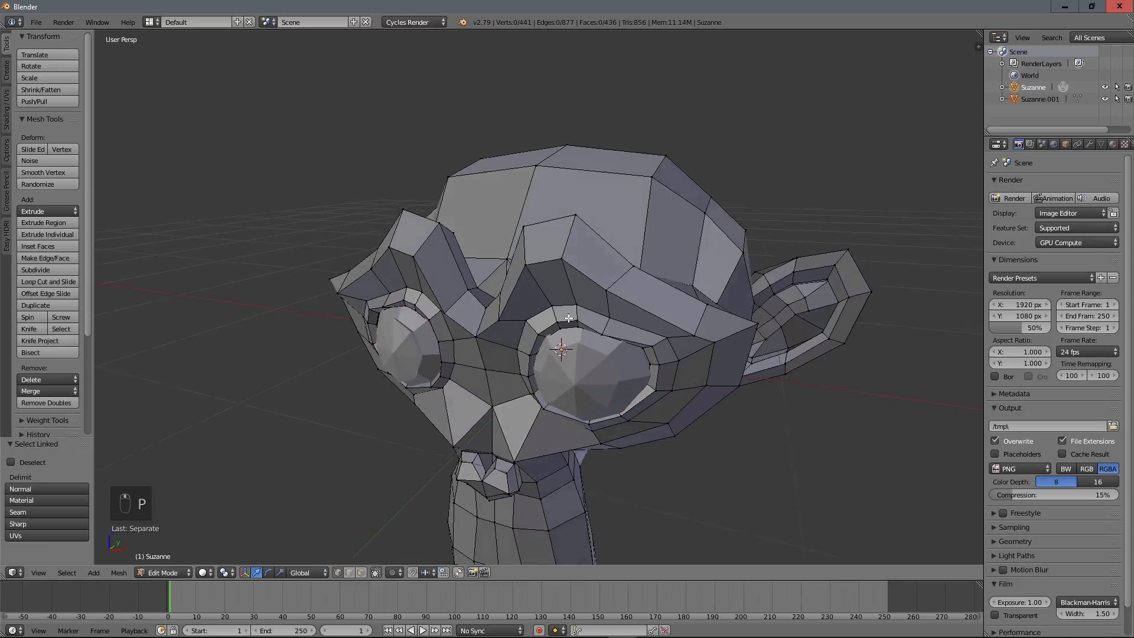
Check the separation by selecting the eyes and the head in Object Mode, and the head's linked geometry in Edit Mode.
{"action": "middle_click_drag", "start_coordinate": [551, 332], "coordinate": [494, 399]}
{"action": "key", "text": "Tab"}
{"action": "right_click", "coordinate": [518, 387]}
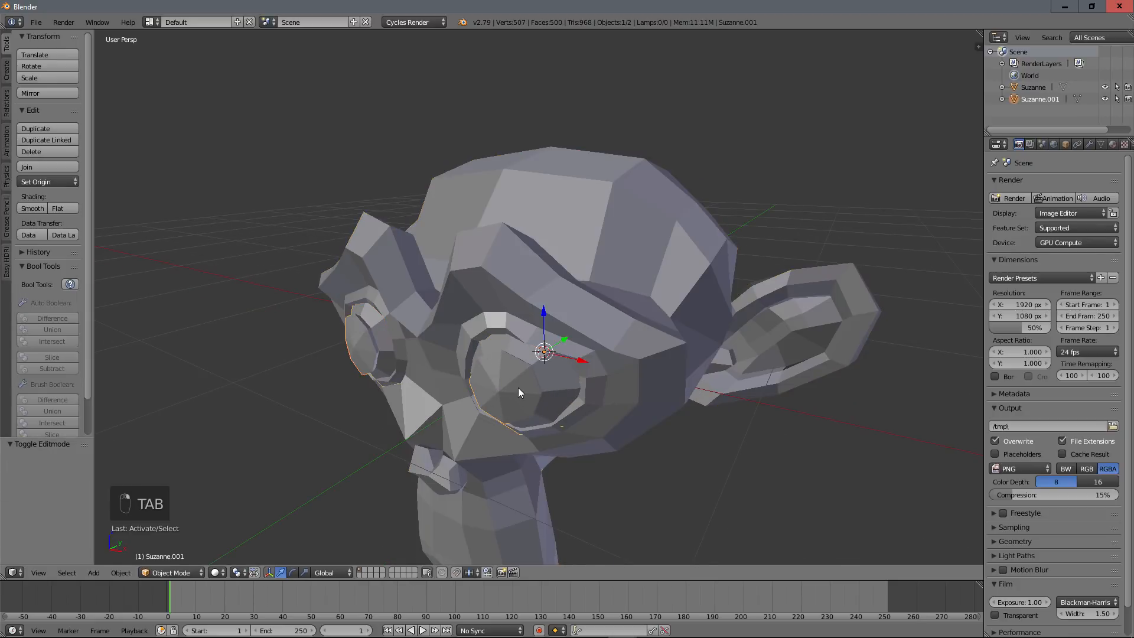
{"action": "right_click", "coordinate": [608, 385]}
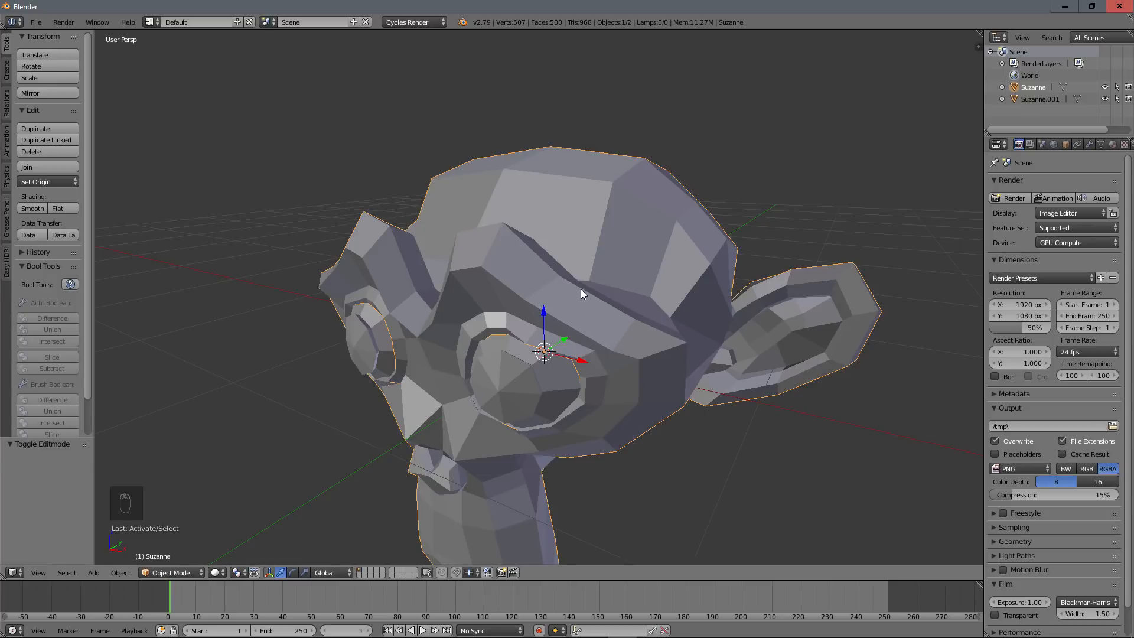
{"action": "key", "text": "Tab"}
{"action": "key", "text": "l"}
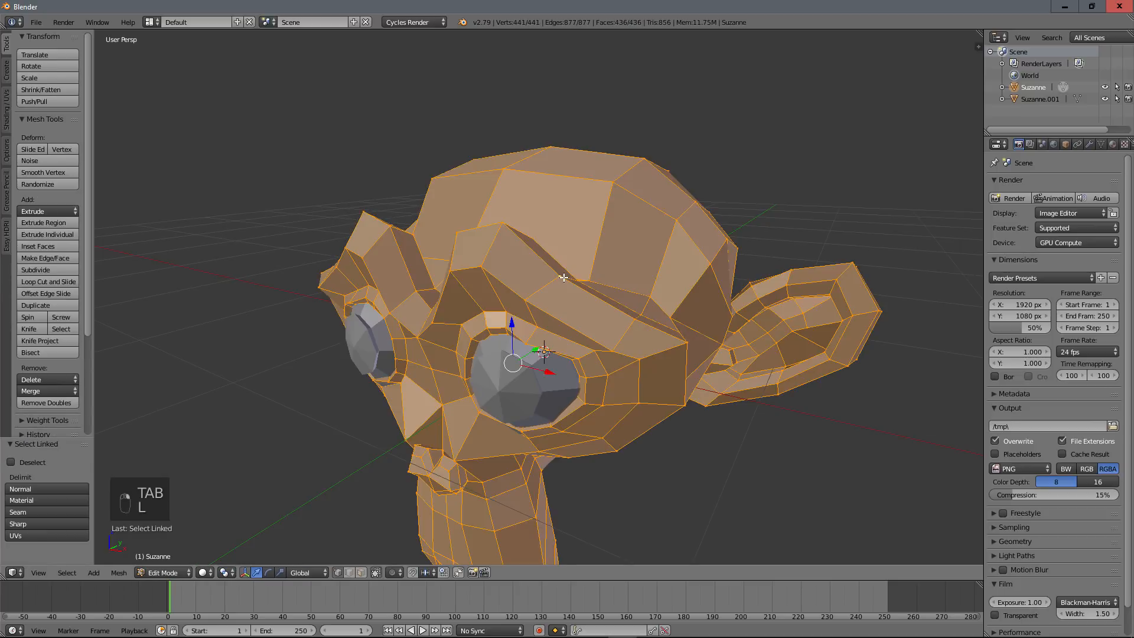
{"action": "middle_click_drag", "start_coordinate": [564, 277], "coordinate": [579, 269]}
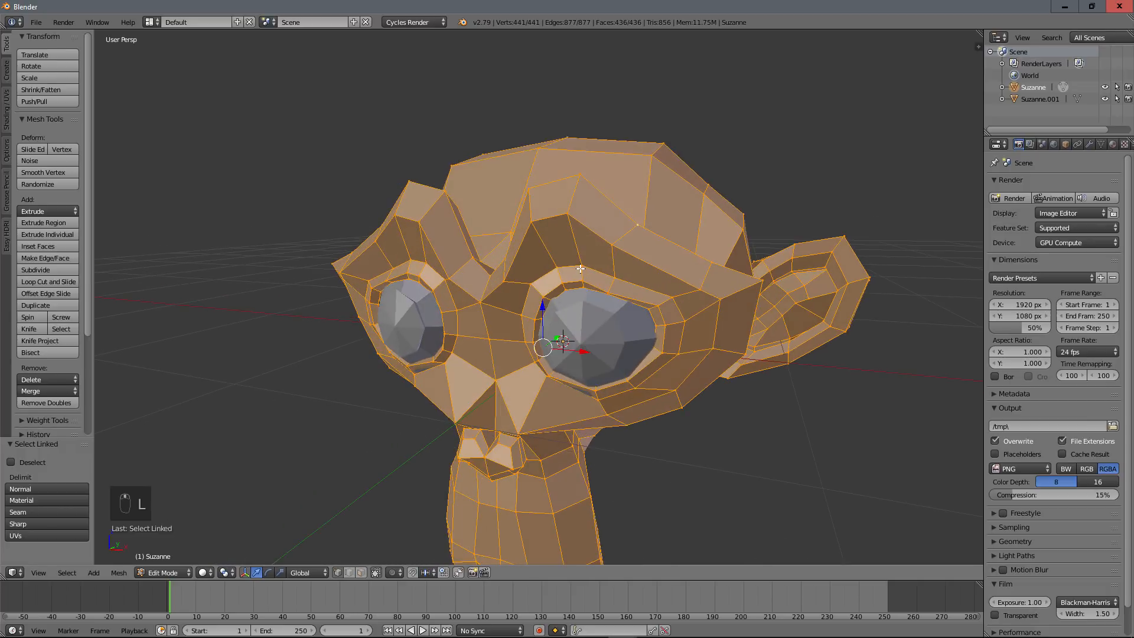
Select the head's non-manifold edges and fill both eye-socket openings with faces, finishing in Object Mode with solid shading.
{"action": "key", "text": "a"}
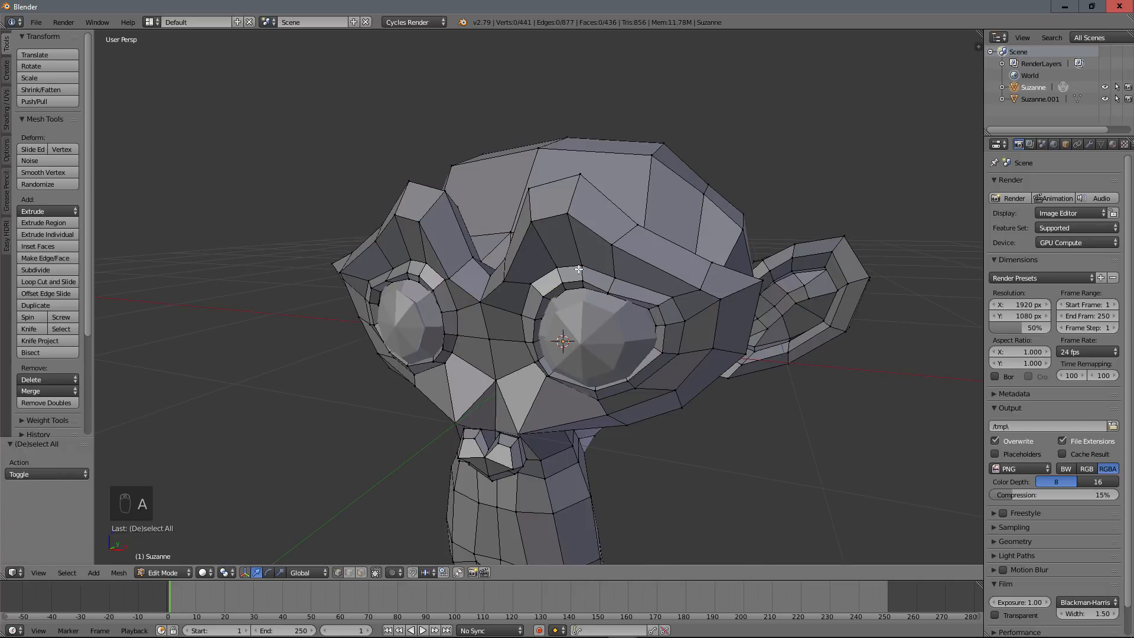
{"action": "key", "text": "ctrl+alt+shift+m"}
{"action": "middle_click_drag", "start_coordinate": [484, 101], "coordinate": [488, 124]}
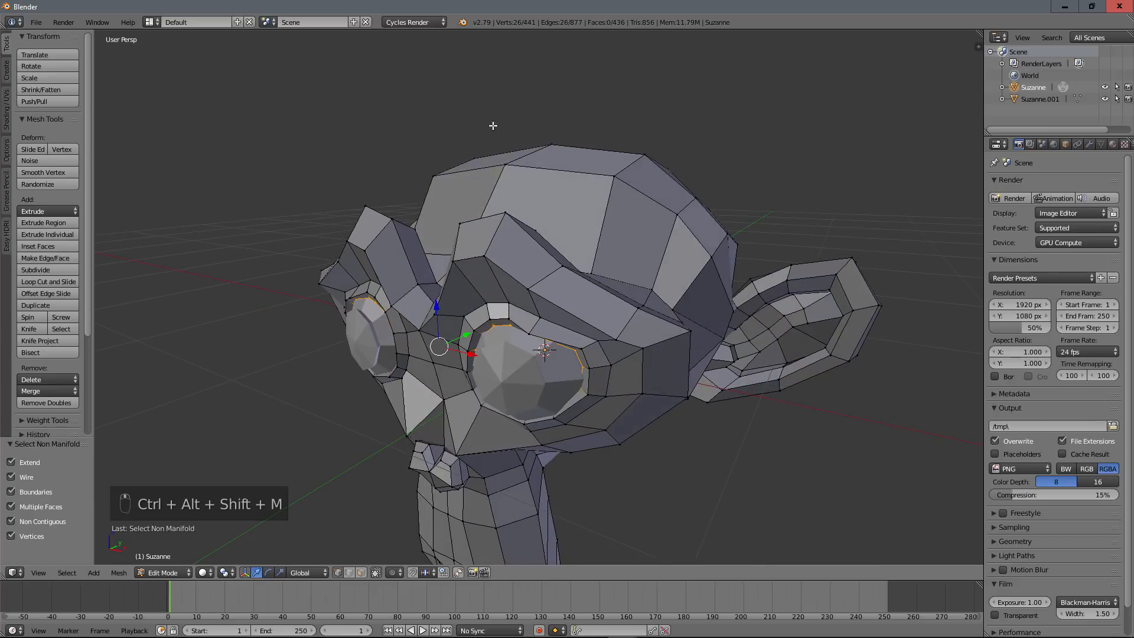
{"action": "key", "text": "z"}
{"action": "key", "text": "f"}
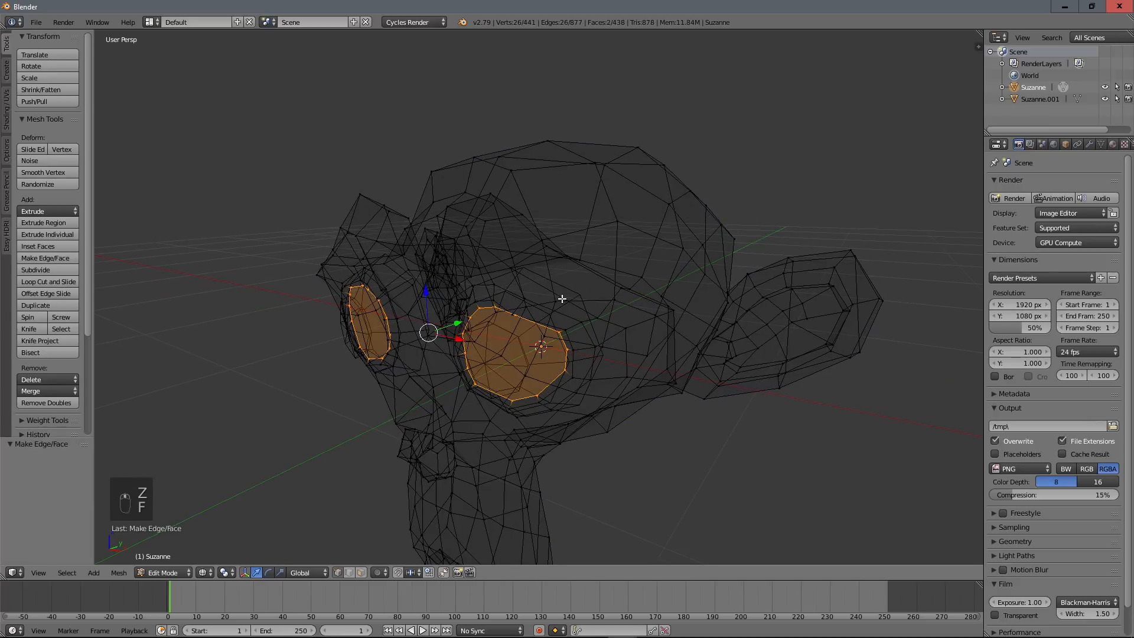
{"action": "mouse_move", "coordinate": [611, 291]}
{"action": "middle_mouse_down"}
{"action": "mouse_move", "coordinate": [641, 292]}
{"action": "mouse_move", "coordinate": [636, 242]}
{"action": "mouse_move", "coordinate": [602, 233]}
{"action": "mouse_move", "coordinate": [598, 266]}
{"action": "mouse_move", "coordinate": [562, 313]}
{"action": "middle_mouse_up"}
{"action": "scroll", "coordinate": [636, 242], "scroll_direction": "down", "scroll_amount": 3}
{"action": "scroll", "coordinate": [582, 274], "scroll_direction": "up", "scroll_amount": 3}
{"action": "key", "text": "Tab"}
{"action": "key", "text": "z"}
In Edit Mode on the eyes object, select the non-manifold edges and fill the open backs of both eyes with faces.
{"action": "right_click", "coordinate": [546, 343]}
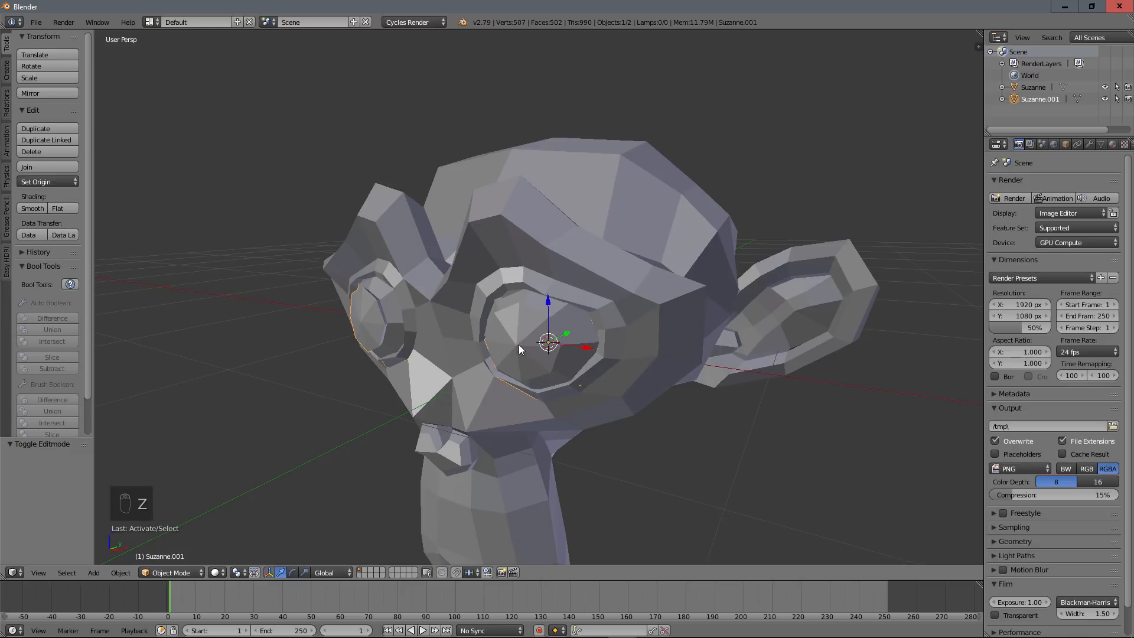
{"action": "middle_click_drag", "start_coordinate": [518, 345], "coordinate": [458, 354]}
{"action": "key", "text": "Tab"}
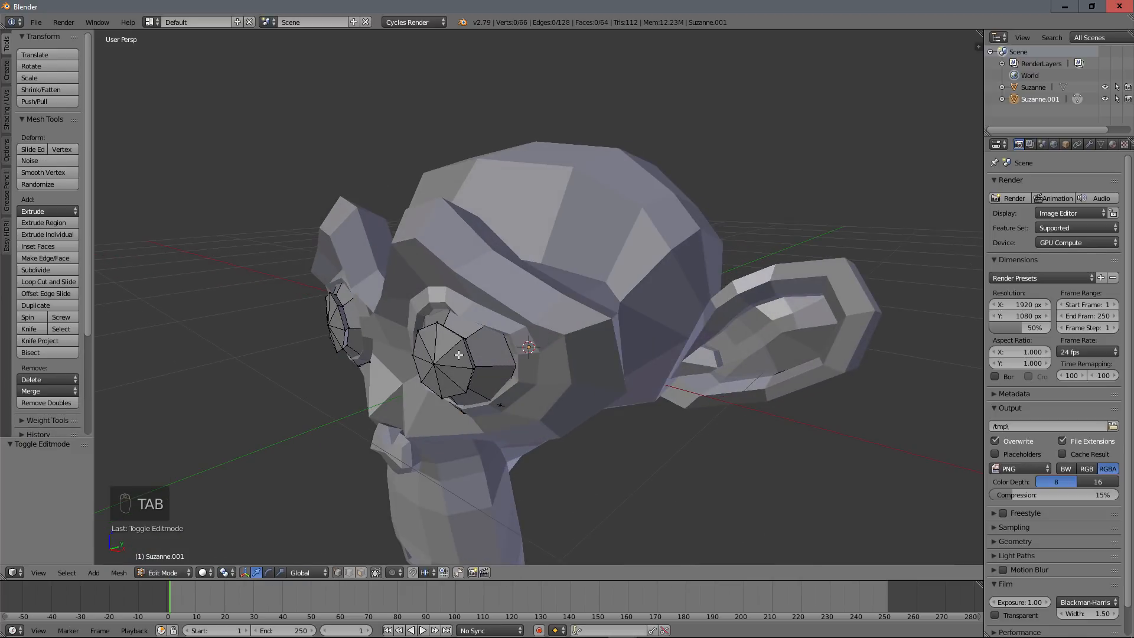
{"action": "key", "text": "ctrl+alt+shift+m"}
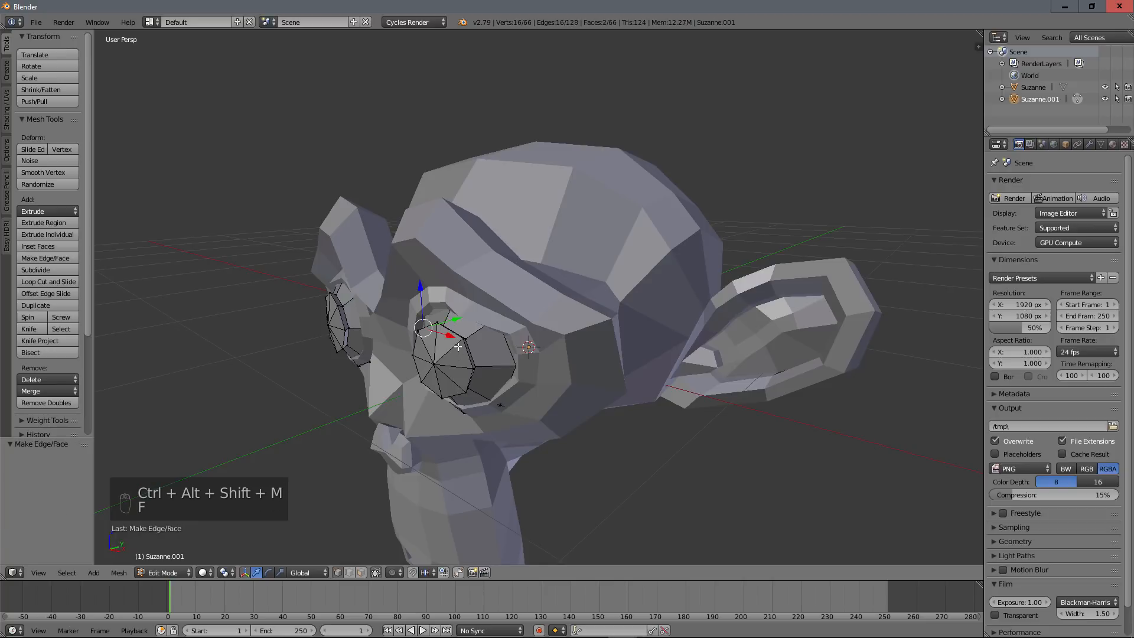
{"action": "middle_click_drag", "start_coordinate": [459, 354], "coordinate": [431, 359]}
{"action": "key", "text": "f"}
Move one eye -1 along the Y axis to examine its filled back, and undo the move.
{"action": "right_click", "coordinate": [506, 336]}
{"action": "key", "text": "l"}
{"action": "left_click_drag", "start_coordinate": [445, 348], "coordinate": [207, 378]}
{"action": "middle_click_drag", "start_coordinate": [207, 377], "coordinate": [354, 372]}
{"action": "scroll", "coordinate": [355, 372], "scroll_direction": "up", "scroll_amount": 2}
{"action": "middle_click_drag", "start_coordinate": [355, 372], "coordinate": [376, 393]}
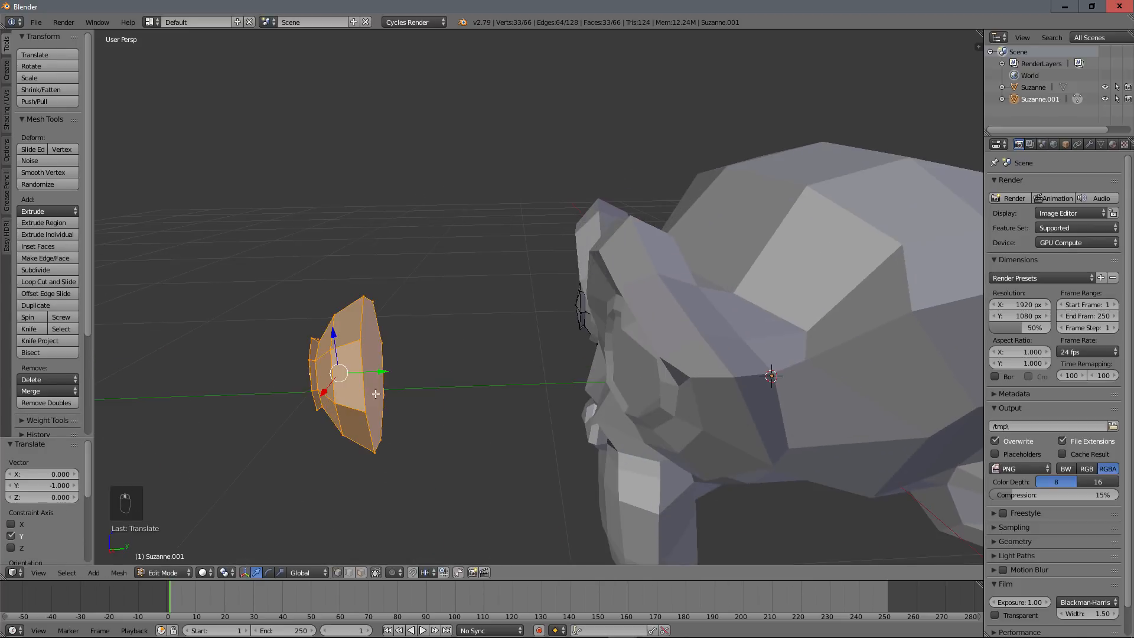
{"action": "scroll", "coordinate": [365, 351], "scroll_direction": "up", "scroll_amount": 1}
{"action": "middle_click_drag", "start_coordinate": [365, 350], "coordinate": [331, 345]}
{"action": "scroll", "coordinate": [261, 372], "scroll_direction": "down", "scroll_amount": 3}
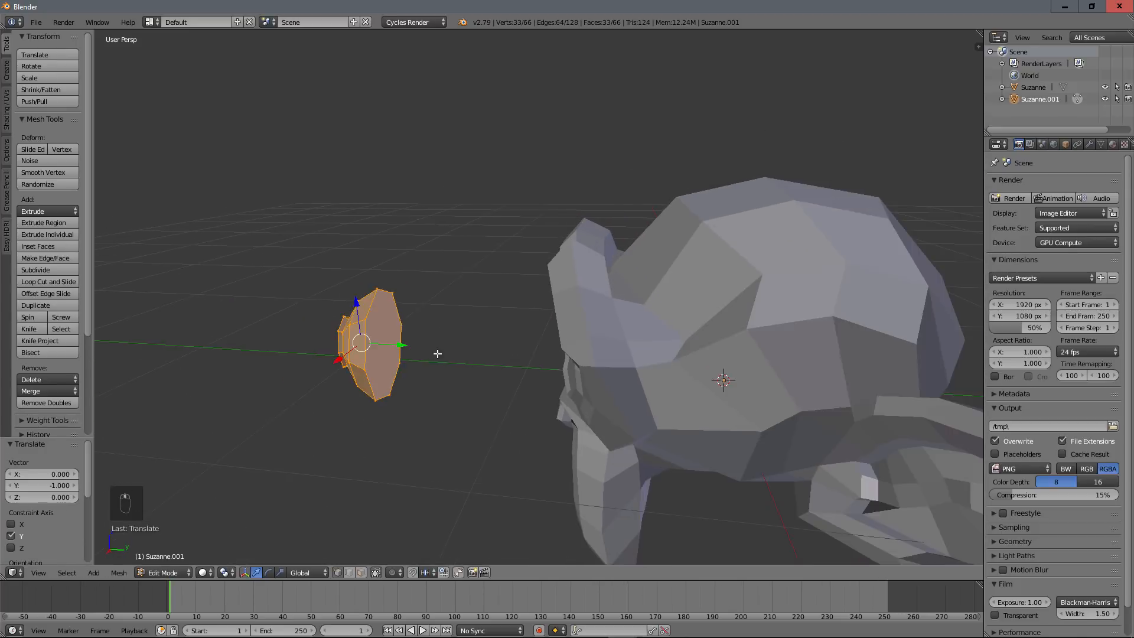
{"action": "middle_click_drag", "start_coordinate": [434, 352], "coordinate": [678, 398]}
{"action": "key", "text": "ctrl+z"}
Return to Object Mode and select both the eyes and the head, with the head as the active object.
{"action": "key", "text": "Tab"}
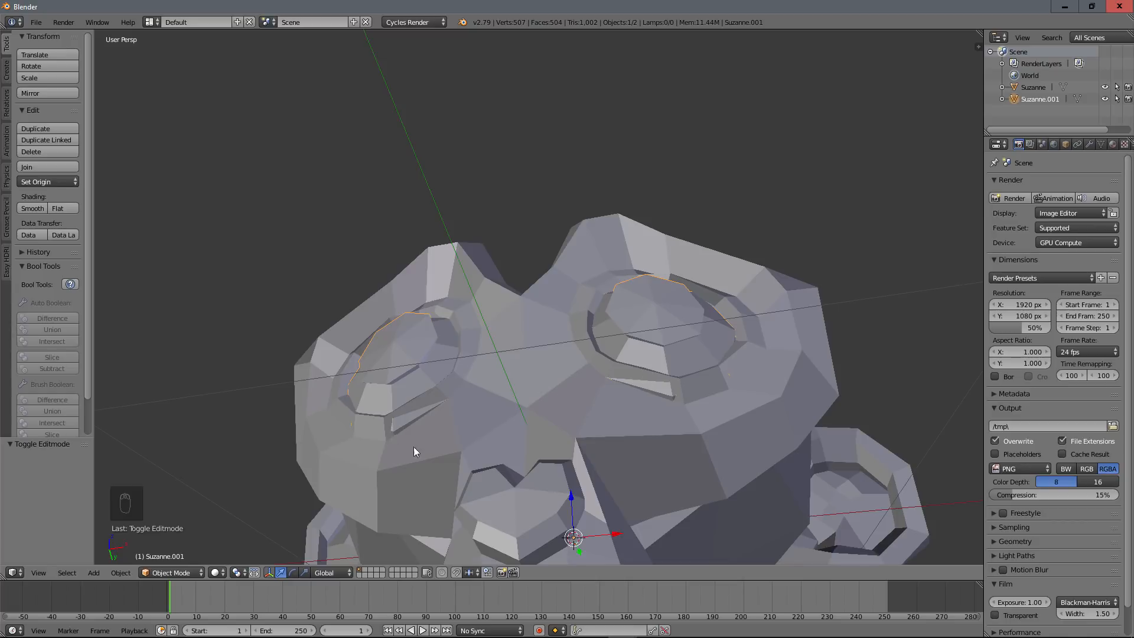
{"action": "middle_click_drag", "start_coordinate": [414, 447], "coordinate": [499, 324]}
{"action": "scroll", "coordinate": [635, 370], "scroll_direction": "down", "scroll_amount": 3}
{"action": "scroll", "coordinate": [636, 398], "scroll_direction": "up", "scroll_amount": 3}
{"action": "right_click", "coordinate": [564, 223], "text": "shift"}
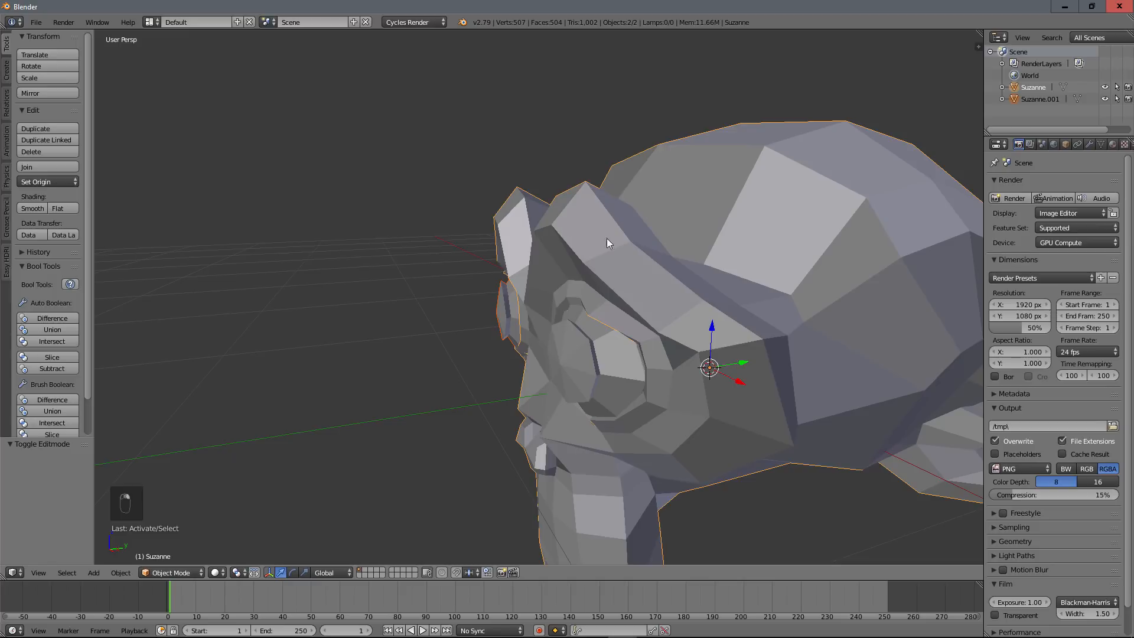
{"action": "scroll", "coordinate": [608, 240], "scroll_direction": "down", "scroll_amount": 3}
{"action": "middle_click_drag", "start_coordinate": [587, 300], "coordinate": [464, 306]}
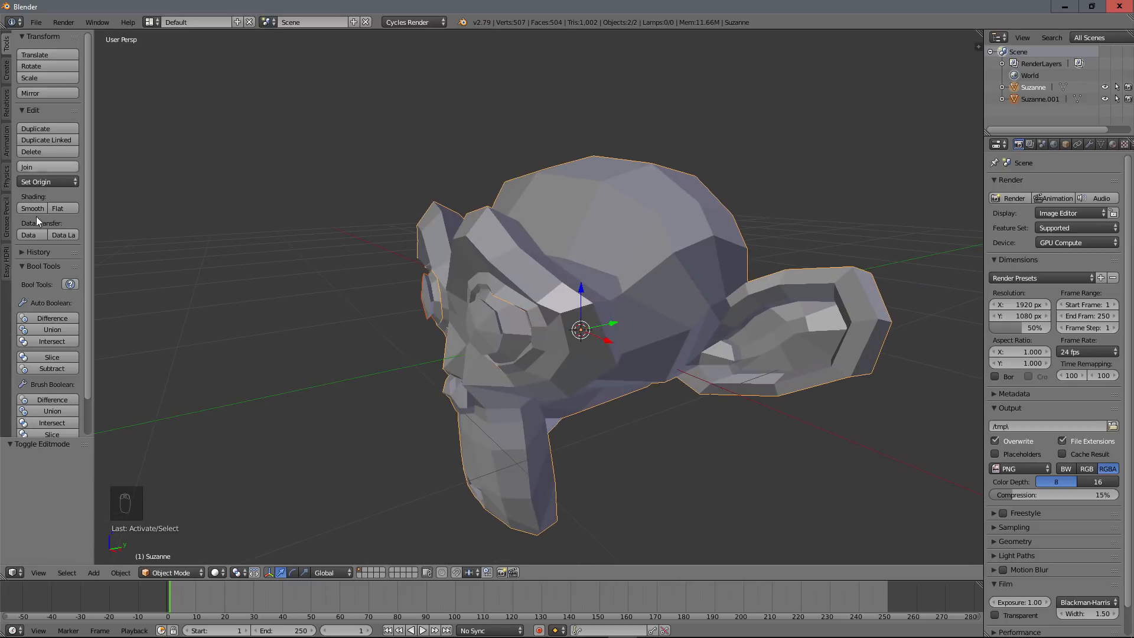
Find the Bool Tool add-on in the user preferences by searching for "boo", make sure it is enabled, and save the user settings.
{"action": "left_click", "coordinate": [25, 267]}
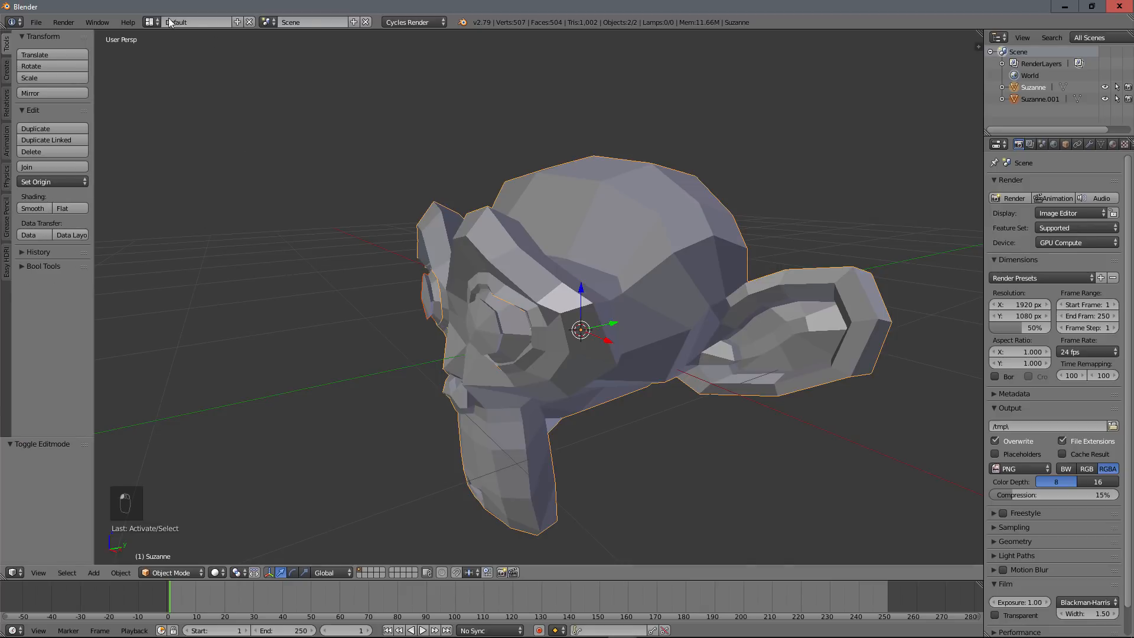
{"action": "left_click", "coordinate": [36, 21]}
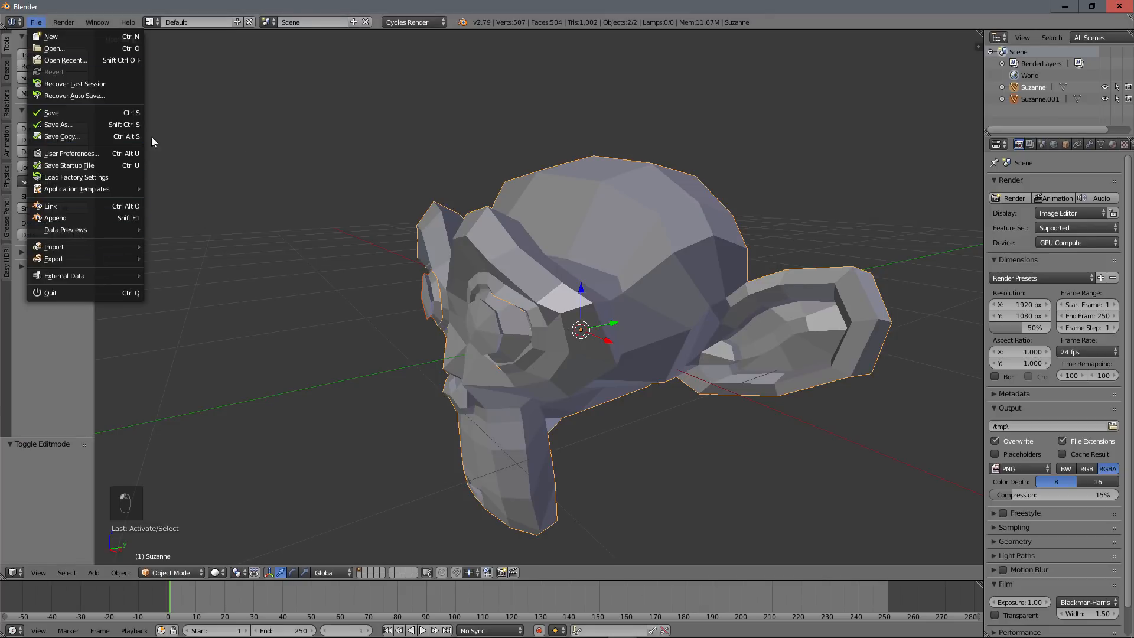
{"action": "left_click", "coordinate": [87, 153]}
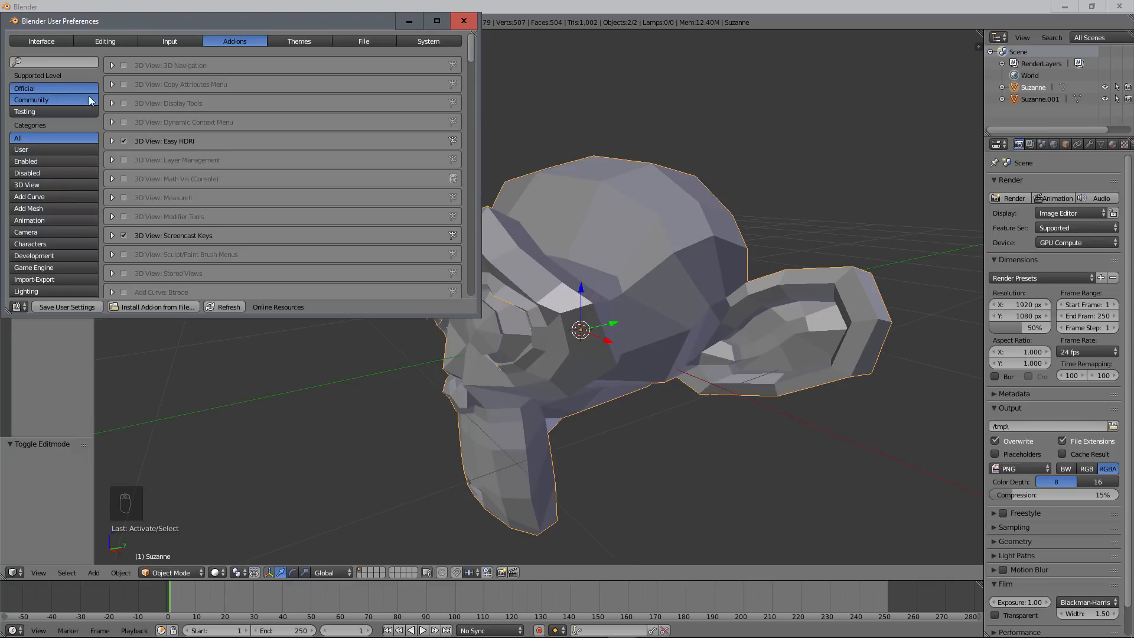
{"action": "left_click", "coordinate": [44, 63]}
{"action": "type", "text": "boo"}
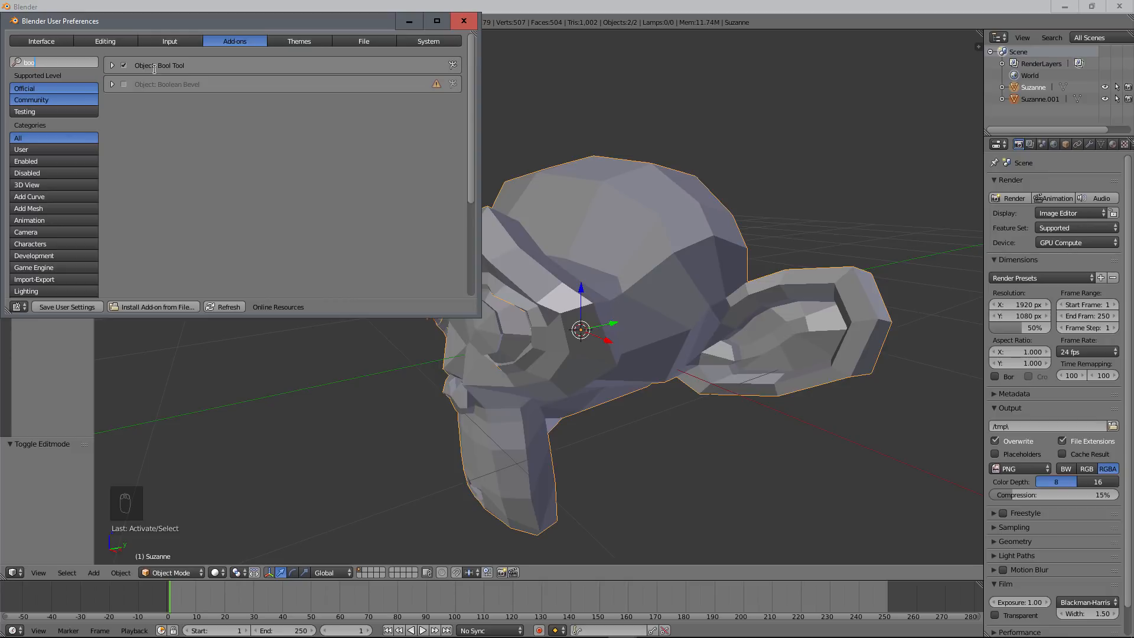
{"action": "left_click", "coordinate": [124, 65]}
{"action": "left_click", "coordinate": [124, 65]}
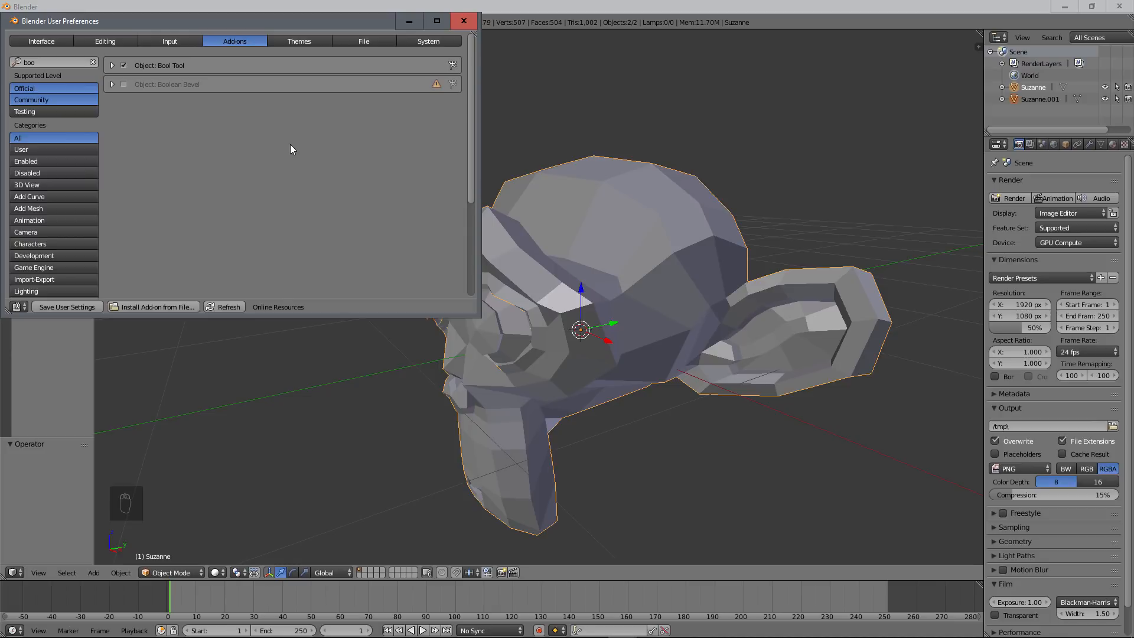
{"action": "left_click", "coordinate": [66, 306]}
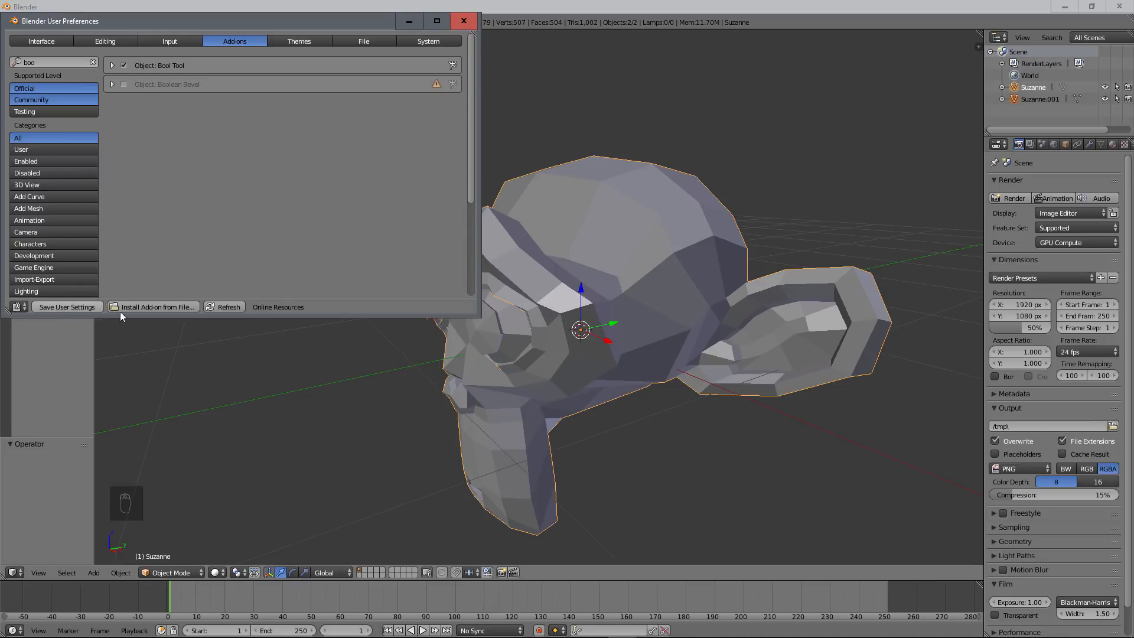
{"action": "left_click", "coordinate": [463, 20]}
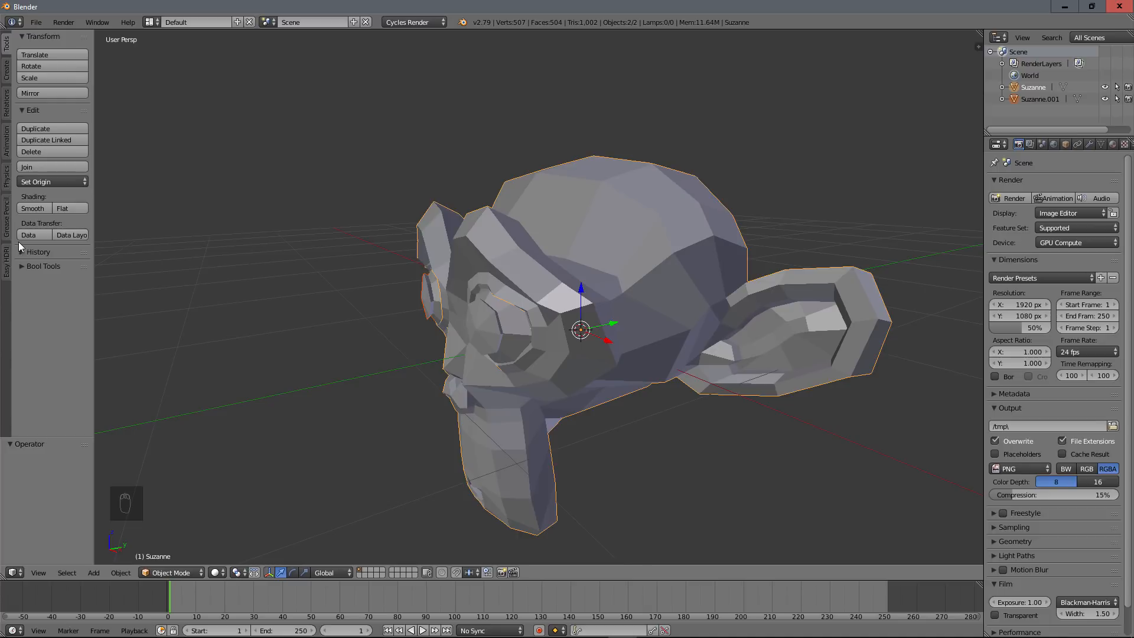
Select the eyes and then the head, try joining them with a Bool Tool union, and undo the union.
{"action": "mouse_move", "coordinate": [372, 286]}
{"action": "middle_mouse_down"}
{"action": "mouse_move", "coordinate": [504, 291]}
{"action": "mouse_move", "coordinate": [366, 295]}
{"action": "middle_mouse_up"}
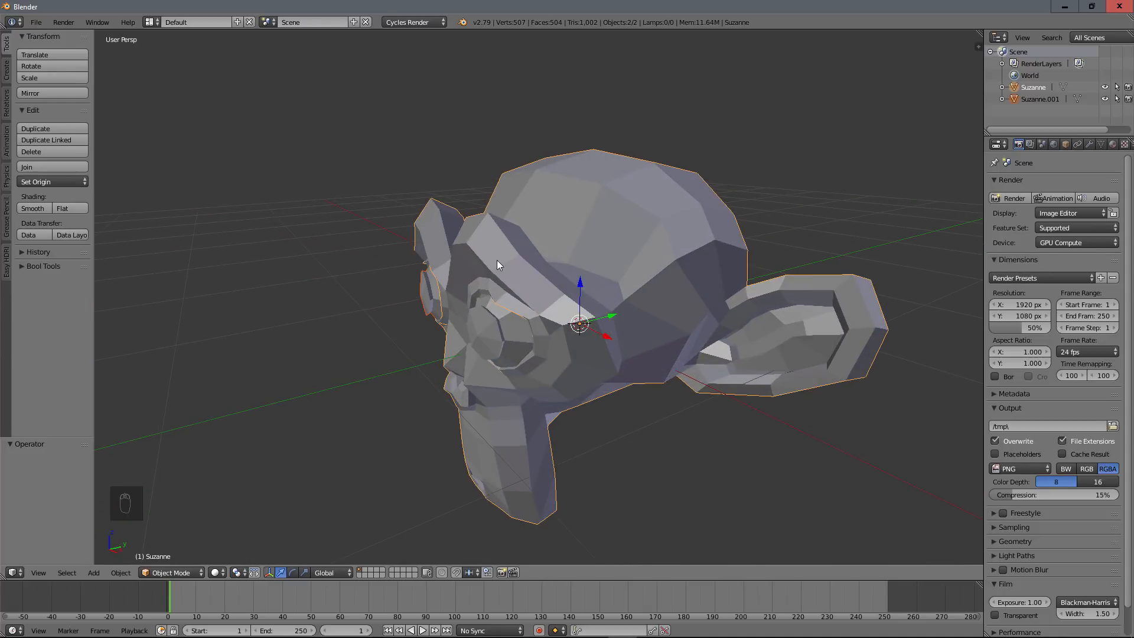
{"action": "mouse_move", "coordinate": [492, 245]}
{"action": "middle_mouse_down"}
{"action": "mouse_move", "coordinate": [575, 244]}
{"action": "mouse_move", "coordinate": [474, 253]}
{"action": "mouse_move", "coordinate": [483, 281]}
{"action": "mouse_move", "coordinate": [442, 293]}
{"action": "mouse_move", "coordinate": [445, 236]}
{"action": "mouse_move", "coordinate": [490, 228]}
{"action": "middle_mouse_up"}
{"action": "right_click", "coordinate": [442, 305]}
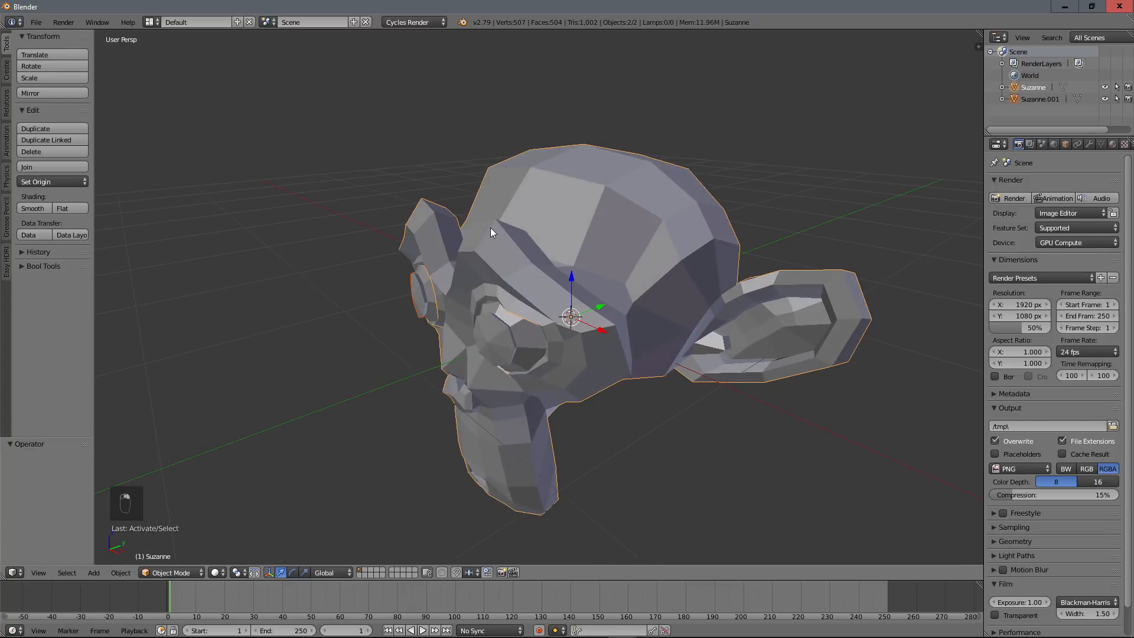
{"action": "right_click", "coordinate": [553, 274], "text": "shift"}
{"action": "middle_click_drag", "start_coordinate": [552, 274], "coordinate": [585, 274]}
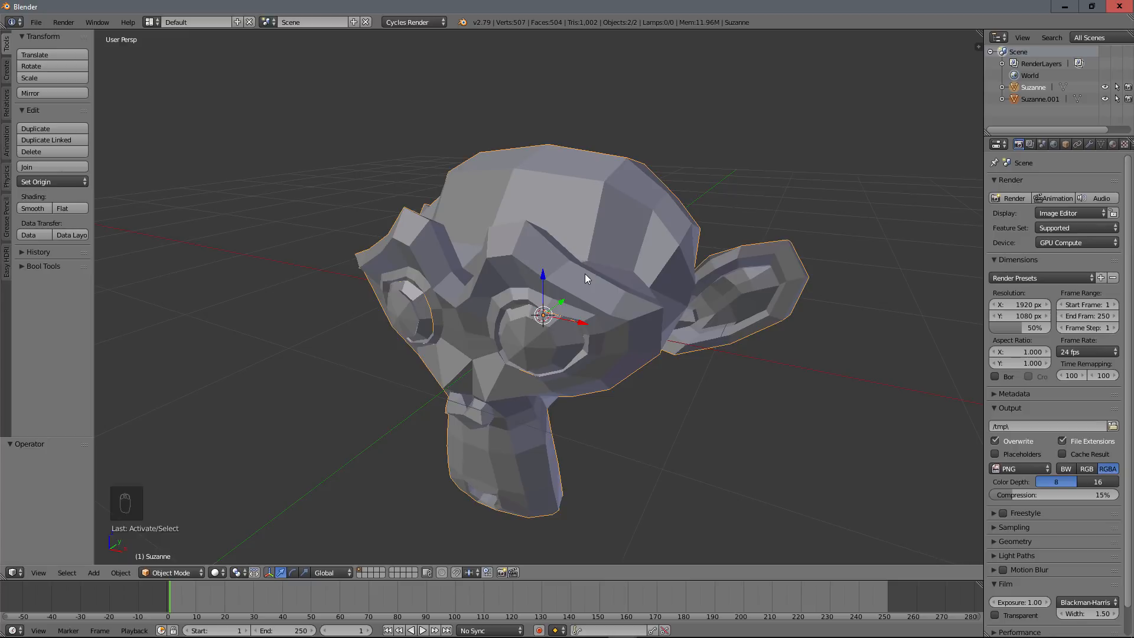
{"action": "key", "text": "ctrl+shift+KP_Add"}
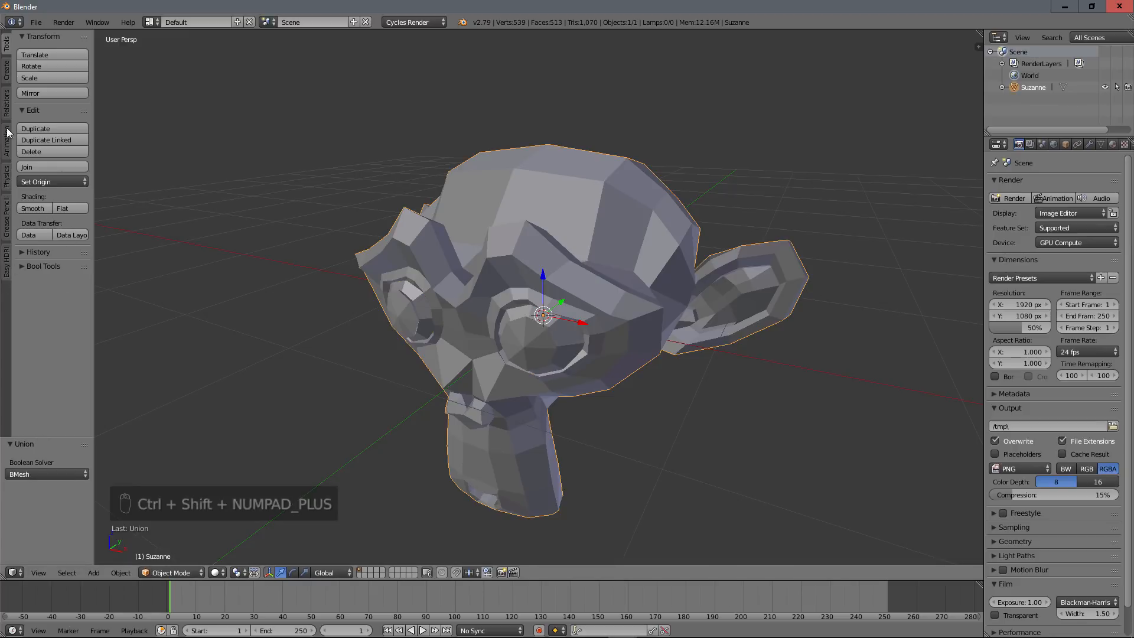
{"action": "key", "text": "ctrl+z"}
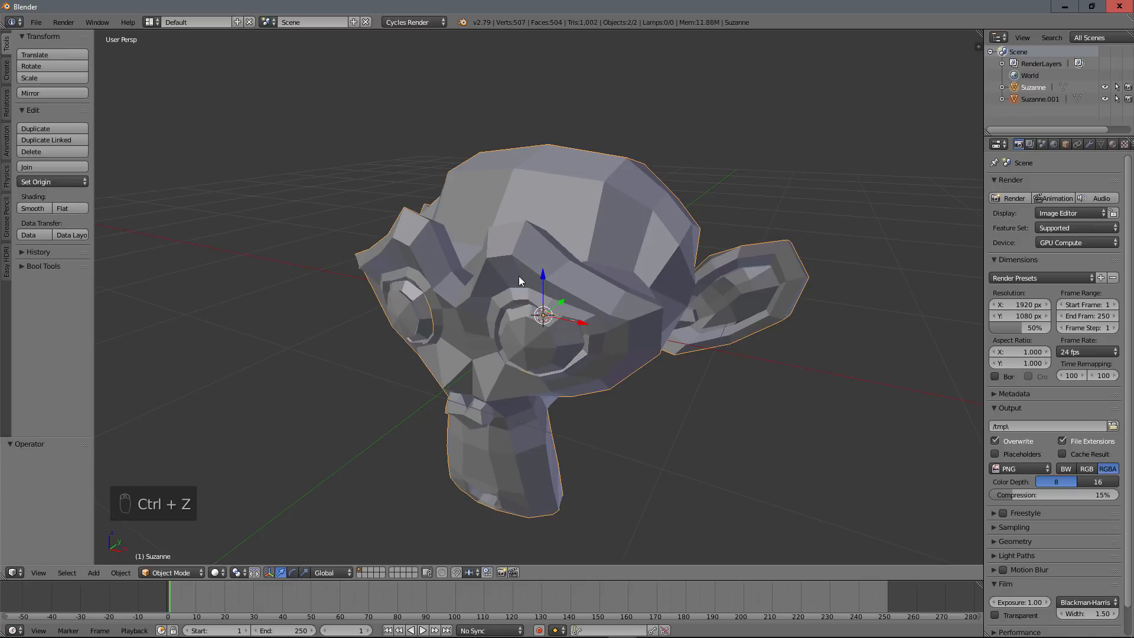
Look over the Bool Tools options and examine the head mesh around the eye sockets in Edit Mode, returning to Object Mode.
{"action": "middle_click_drag", "start_coordinate": [518, 276], "coordinate": [466, 266]}
{"action": "left_click", "coordinate": [22, 266]}
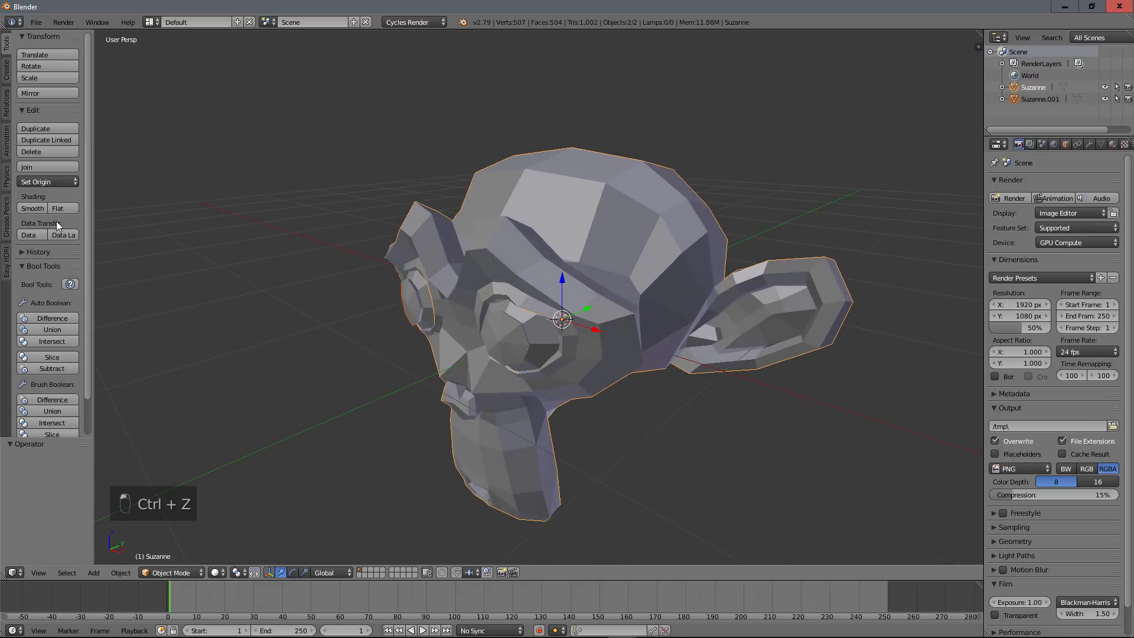
{"action": "scroll", "coordinate": [54, 293], "scroll_direction": "down", "scroll_amount": 2}
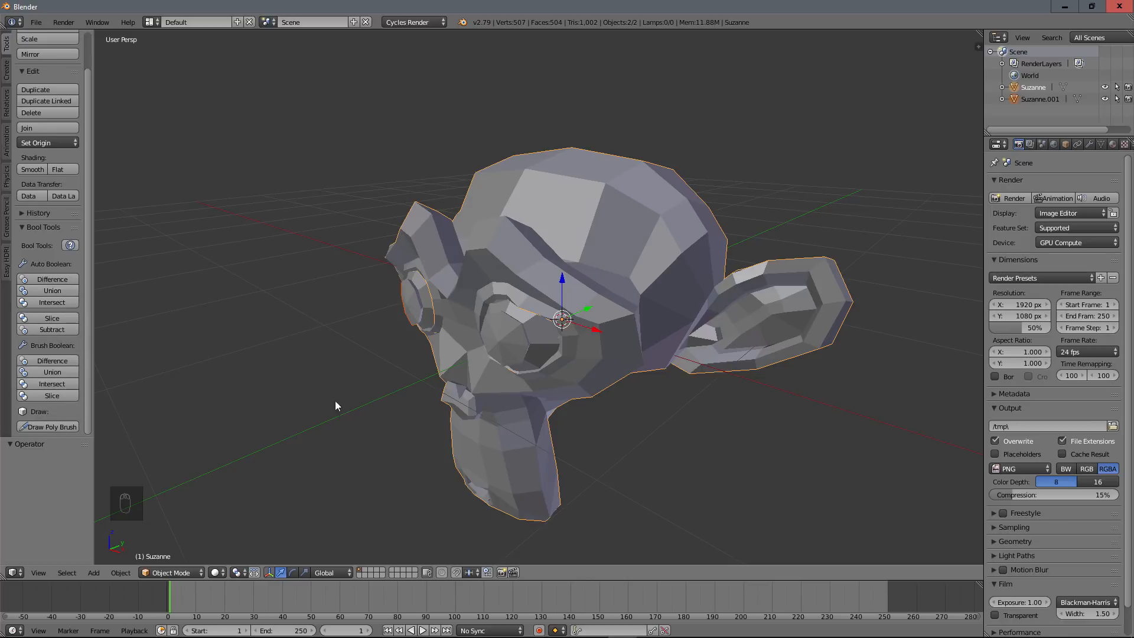
{"action": "middle_click_drag", "start_coordinate": [334, 401], "coordinate": [614, 289]}
{"action": "key", "text": "Tab"}
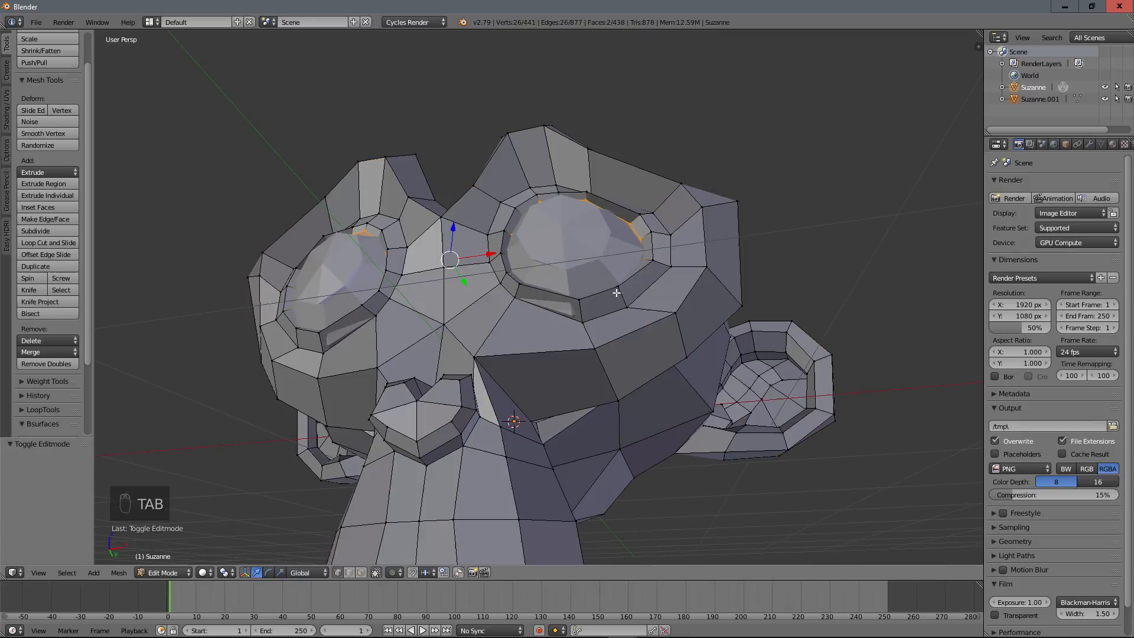
{"action": "scroll", "coordinate": [620, 307], "scroll_direction": "up", "scroll_amount": 3}
{"action": "scroll", "coordinate": [561, 319], "scroll_direction": "down", "scroll_amount": 2}
{"action": "middle_click_drag", "start_coordinate": [561, 319], "coordinate": [539, 331]}
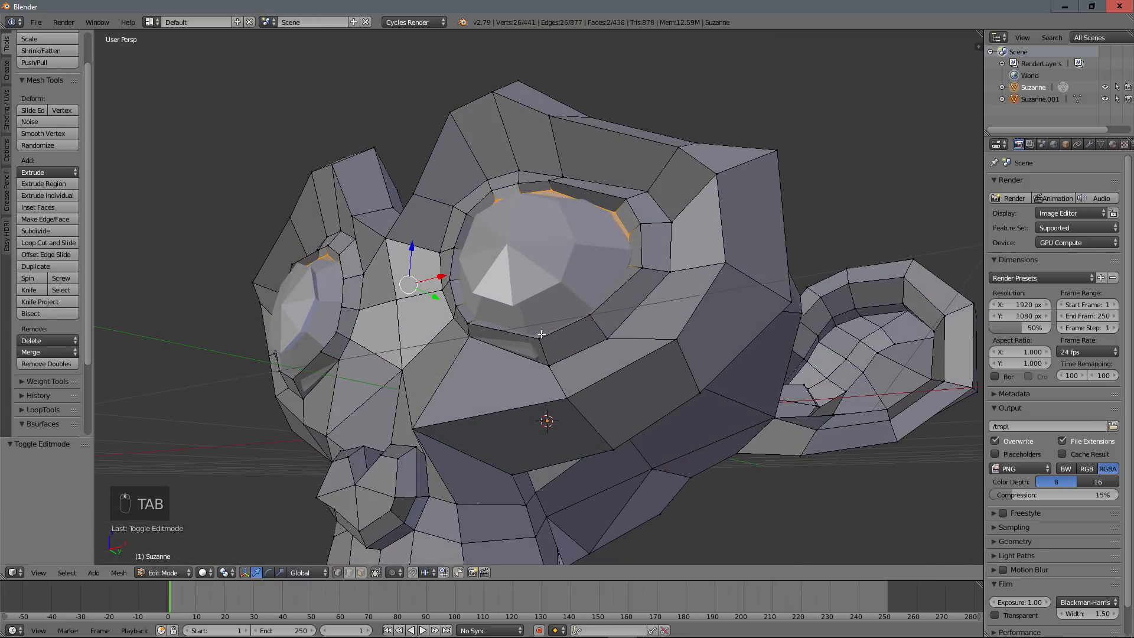
{"action": "key", "text": "Tab"}
Select the eyes and then the head as active object, join them with a Bool Tool union, and enter Edit Mode on the result.
{"action": "right_click", "coordinate": [536, 272]}
{"action": "middle_click_drag", "start_coordinate": [536, 272], "coordinate": [491, 325]}
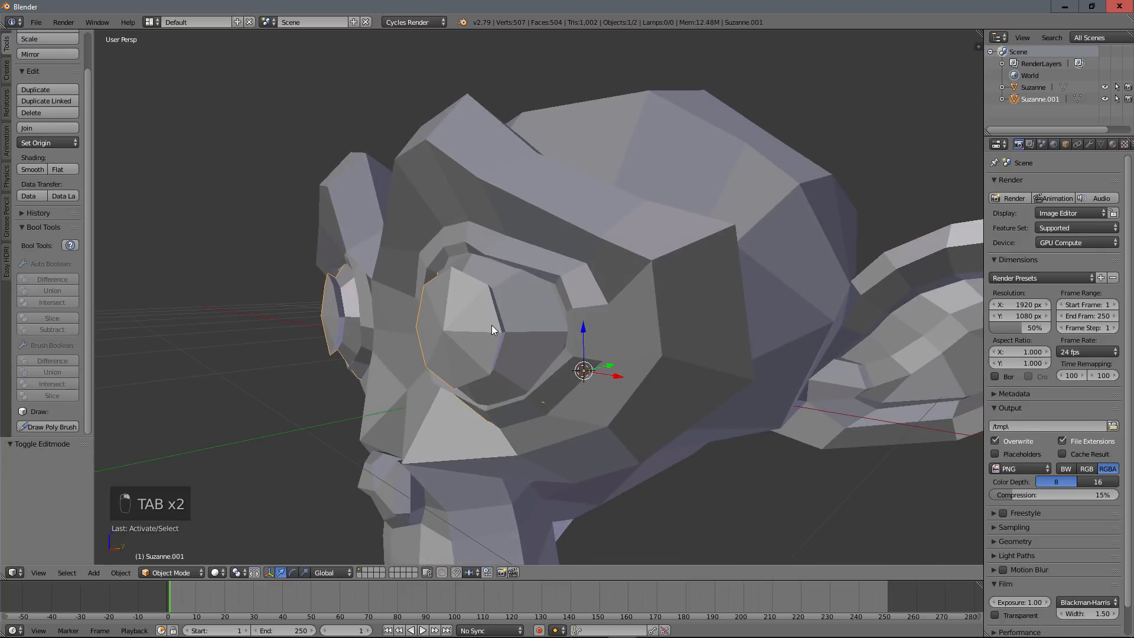
{"action": "scroll", "coordinate": [491, 325], "scroll_direction": "down", "scroll_amount": 3}
{"action": "right_click", "coordinate": [538, 260], "text": "shift"}
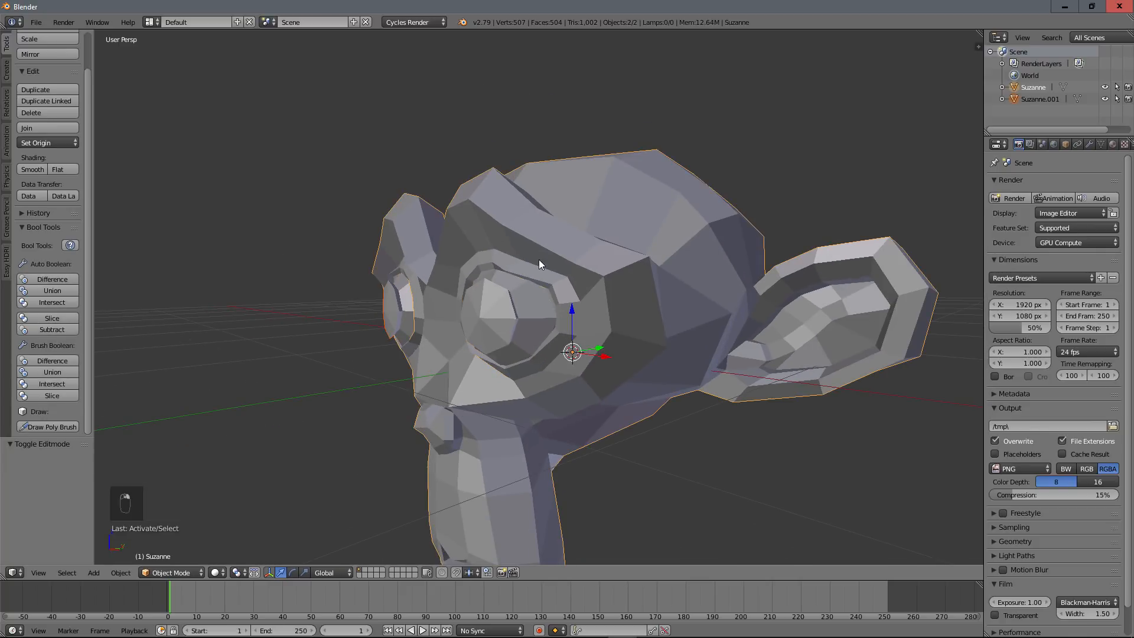
{"action": "key", "text": "ctrl+shift+KP_Add"}
{"action": "key", "text": "Tab"}
Examine the joined mesh around both eye sockets for stray vertices and faces left by the union.
{"action": "scroll", "coordinate": [572, 263], "scroll_direction": "up", "scroll_amount": 8}
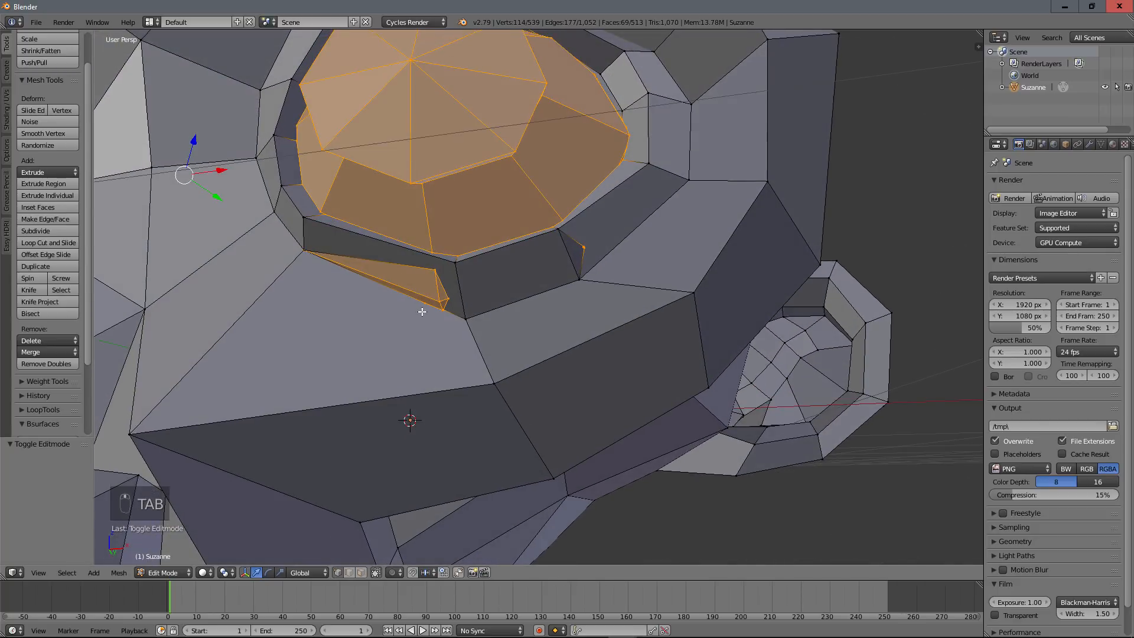
{"action": "middle_click_drag", "start_coordinate": [420, 308], "coordinate": [476, 255]}
{"action": "scroll", "coordinate": [536, 243], "scroll_direction": "down", "scroll_amount": 3}
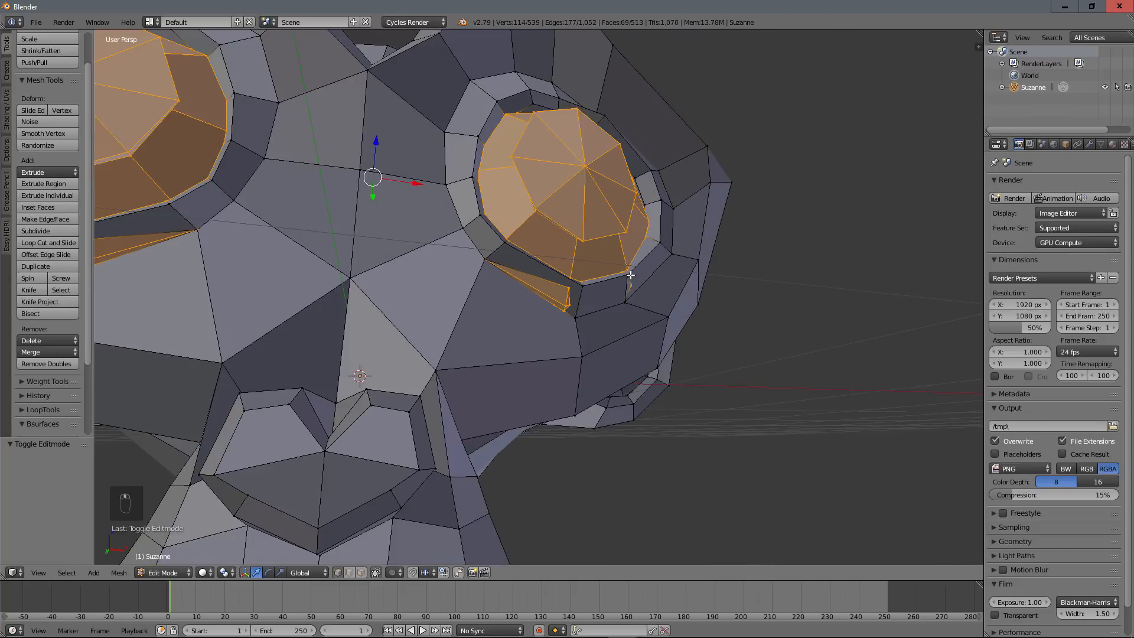
{"action": "middle_click_drag", "start_coordinate": [630, 274], "coordinate": [468, 297]}
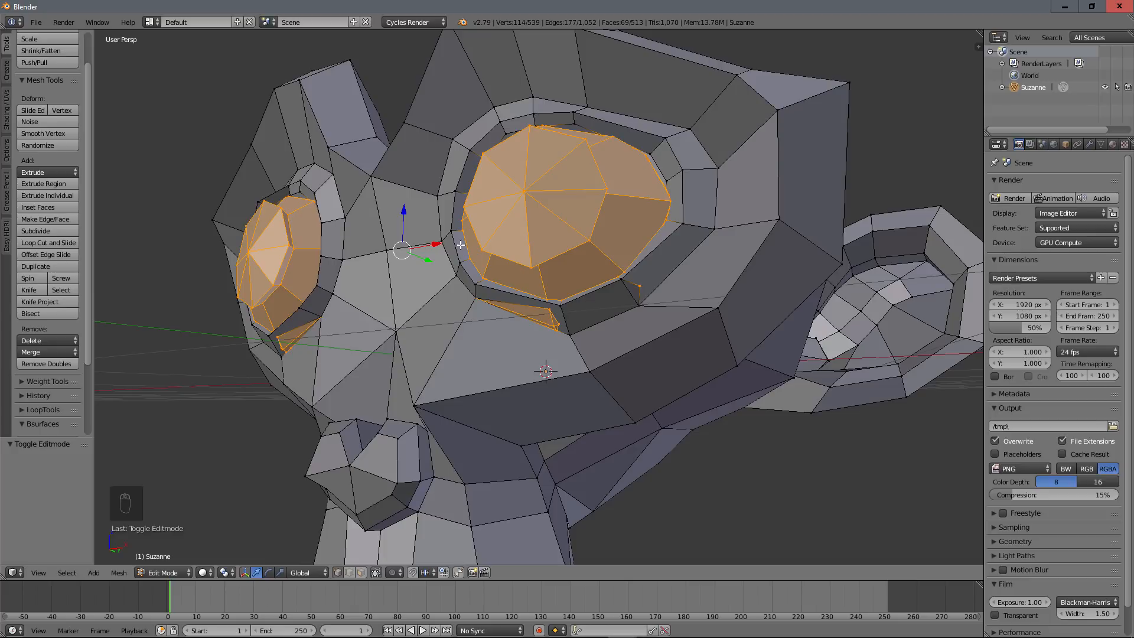
{"action": "middle_click_drag", "start_coordinate": [460, 245], "coordinate": [616, 293]}
{"action": "scroll", "coordinate": [616, 293], "scroll_direction": "up", "scroll_amount": 5}
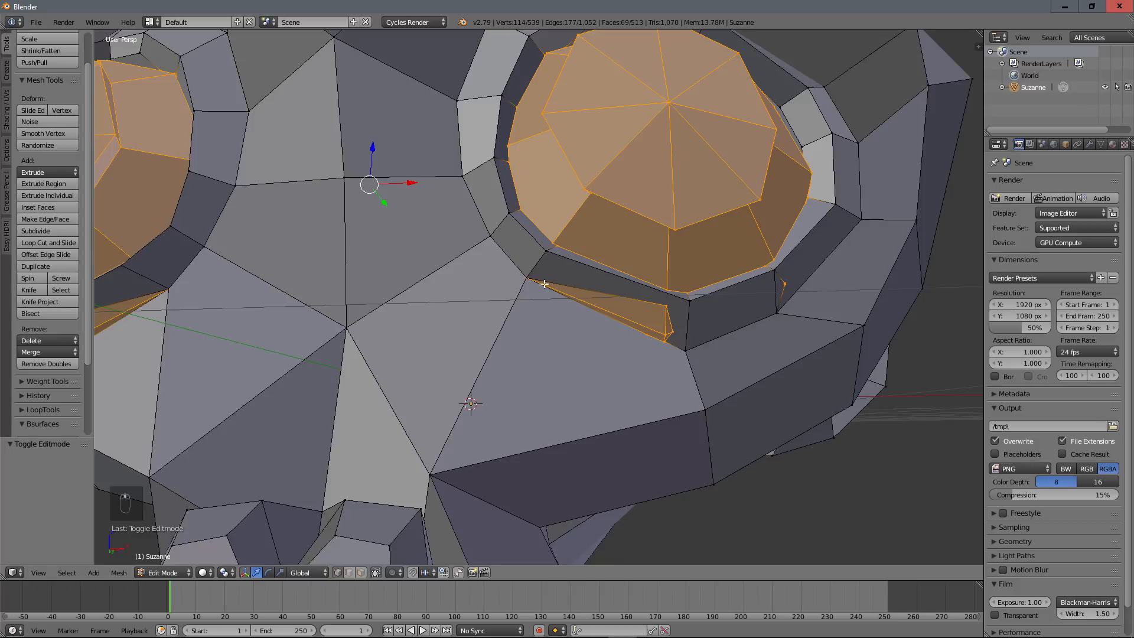
{"action": "scroll", "coordinate": [595, 297], "scroll_direction": "down", "scroll_amount": 3}
{"action": "scroll", "coordinate": [730, 289], "scroll_direction": "down", "scroll_amount": 4}
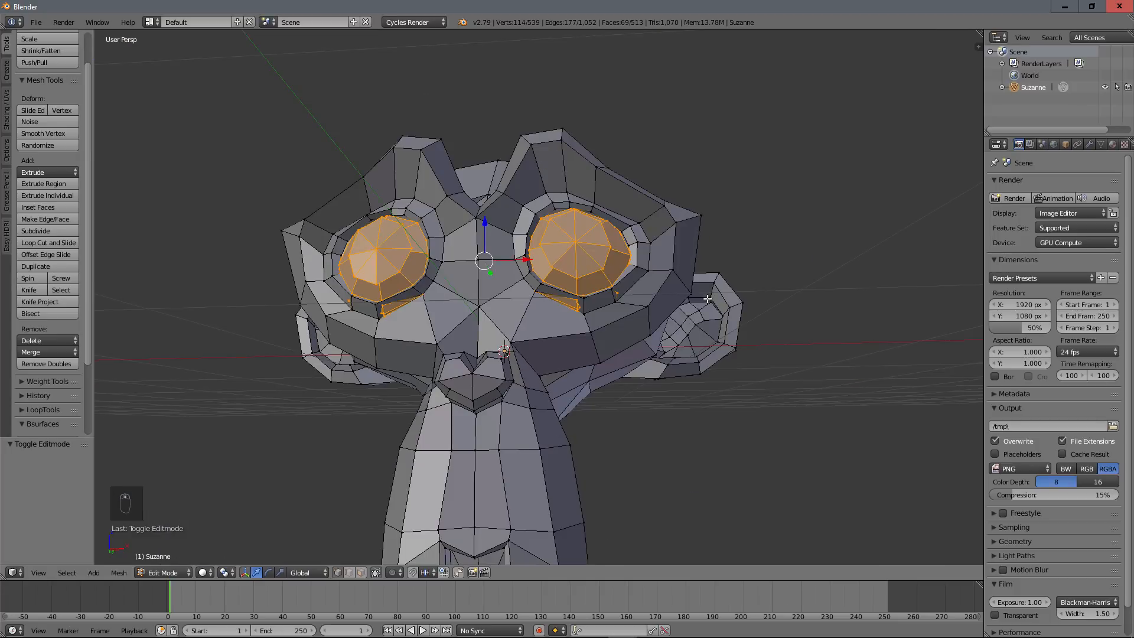
{"action": "middle_click_drag", "start_coordinate": [730, 289], "coordinate": [673, 316]}
{"action": "scroll", "coordinate": [672, 317], "scroll_direction": "up", "scroll_amount": 4}
{"action": "scroll", "coordinate": [670, 307], "scroll_direction": "down", "scroll_amount": 2}
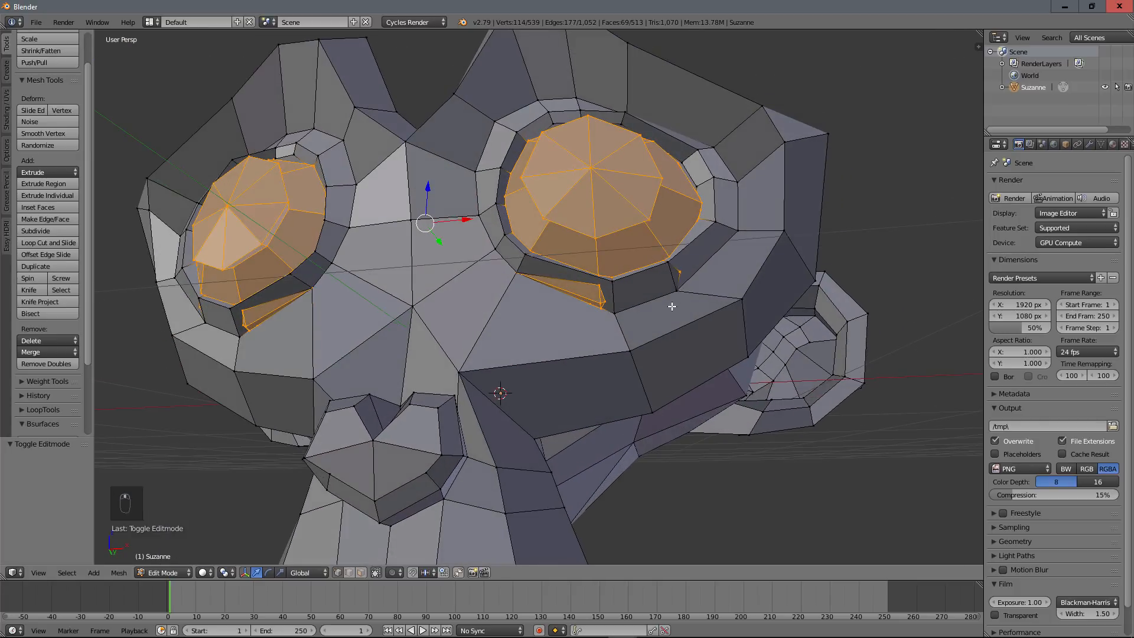
{"action": "scroll", "coordinate": [669, 309], "scroll_direction": "up", "scroll_amount": 4}
{"action": "scroll", "coordinate": [649, 319], "scroll_direction": "down", "scroll_amount": 5}
{"action": "scroll", "coordinate": [646, 329], "scroll_direction": "up", "scroll_amount": 3}
Select the whole joined mesh and remove its duplicate vertices with Remove Doubles.
{"action": "key", "text": "a"}
{"action": "key", "text": "a"}
{"action": "key", "text": "a"}
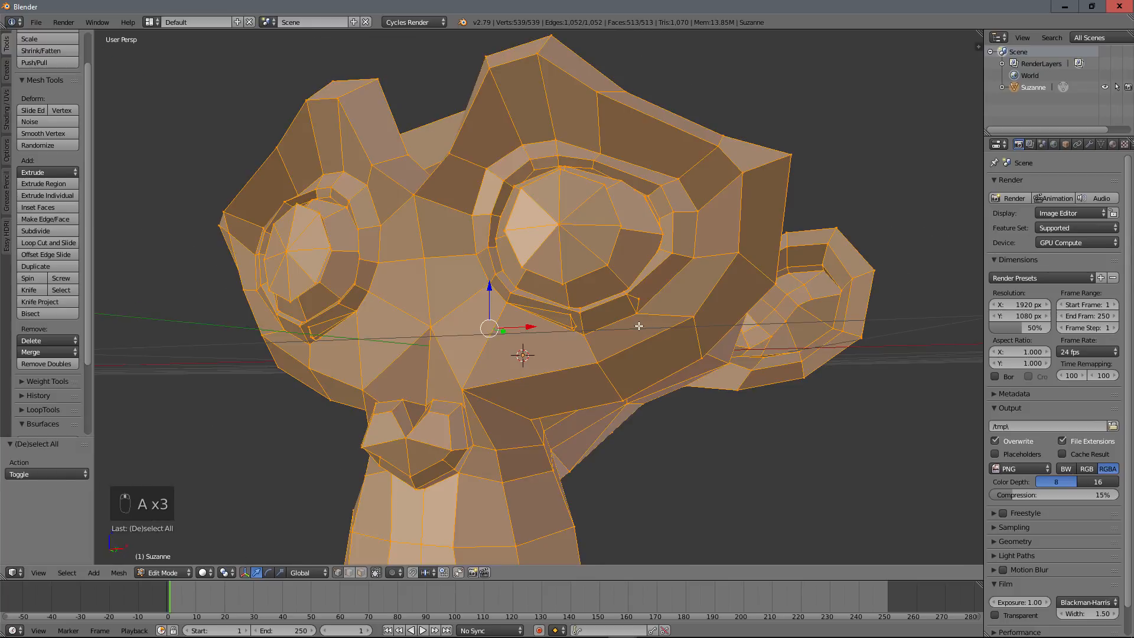
{"action": "scroll", "coordinate": [625, 295], "scroll_direction": "down", "scroll_amount": 4}
{"action": "middle_click_drag", "start_coordinate": [583, 308], "coordinate": [584, 307]}
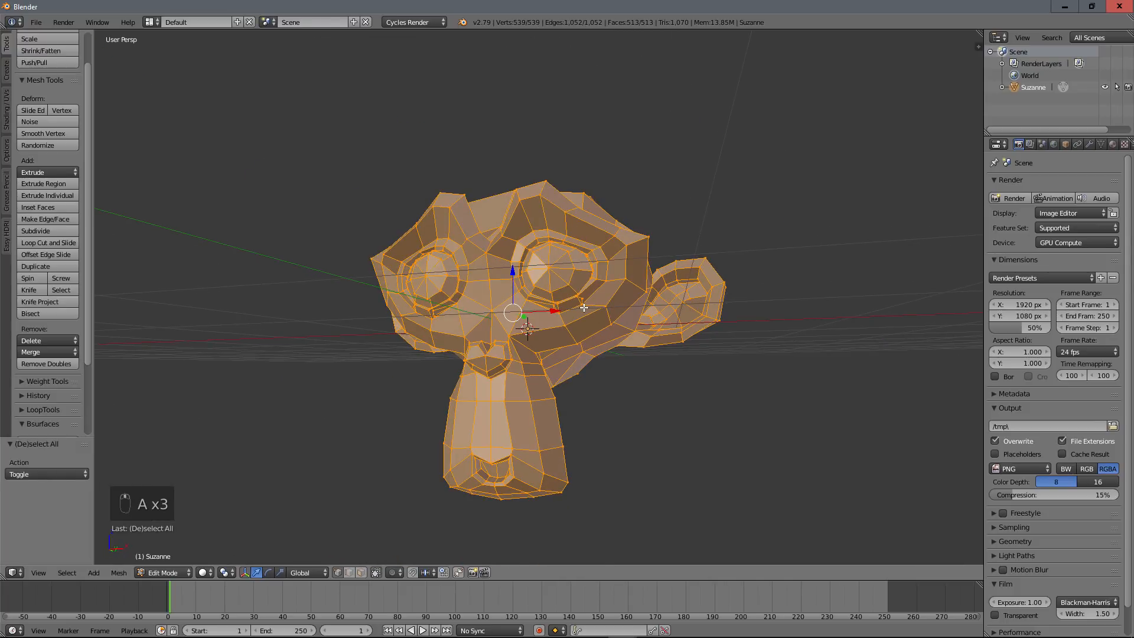
{"action": "key", "text": "ctrl+v"}
{"action": "left_click", "coordinate": [566, 321]}
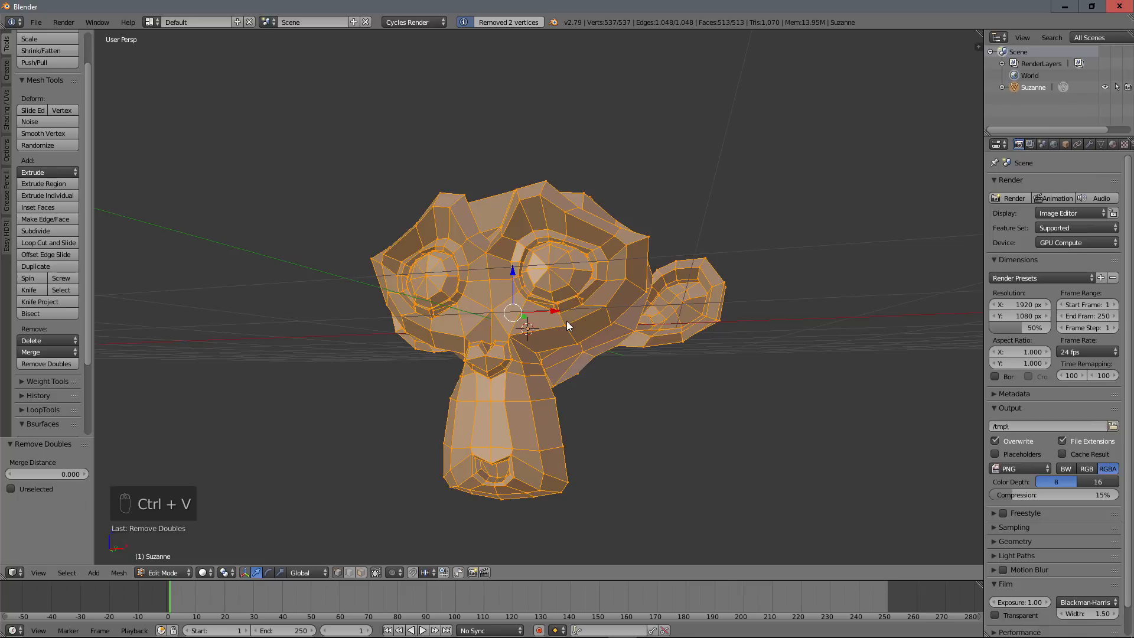
Select the six stray vertices along one eye socket's lower inner rim and dissolve them.
{"action": "scroll", "coordinate": [565, 321], "scroll_direction": "up", "scroll_amount": 6}
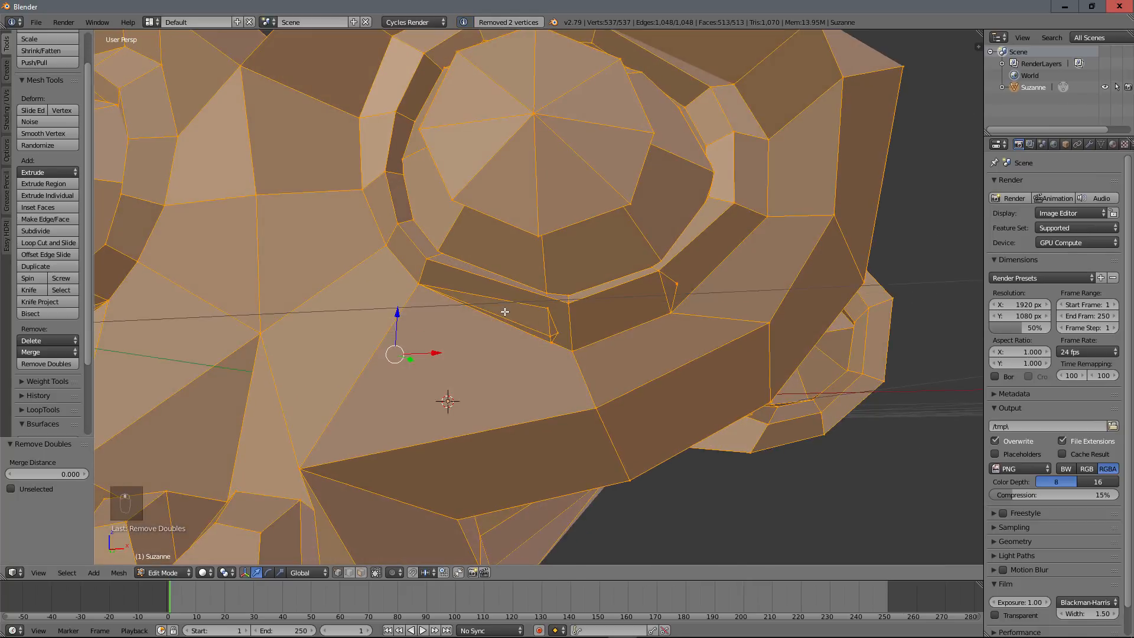
{"action": "scroll", "coordinate": [504, 311], "scroll_direction": "up", "scroll_amount": 2}
{"action": "right_click", "coordinate": [553, 320]}
{"action": "right_click", "coordinate": [579, 361], "text": "shift"}
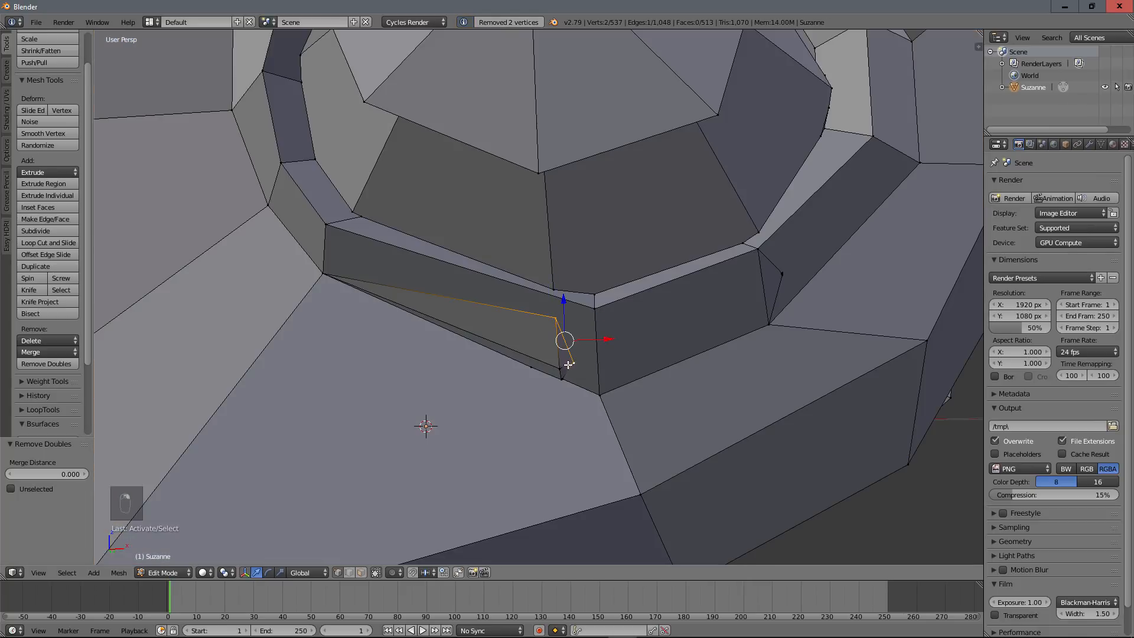
{"action": "right_click", "coordinate": [562, 368], "text": "shift"}
{"action": "right_click", "coordinate": [561, 382], "text": "shift"}
{"action": "right_click", "coordinate": [562, 381], "text": "shift"}
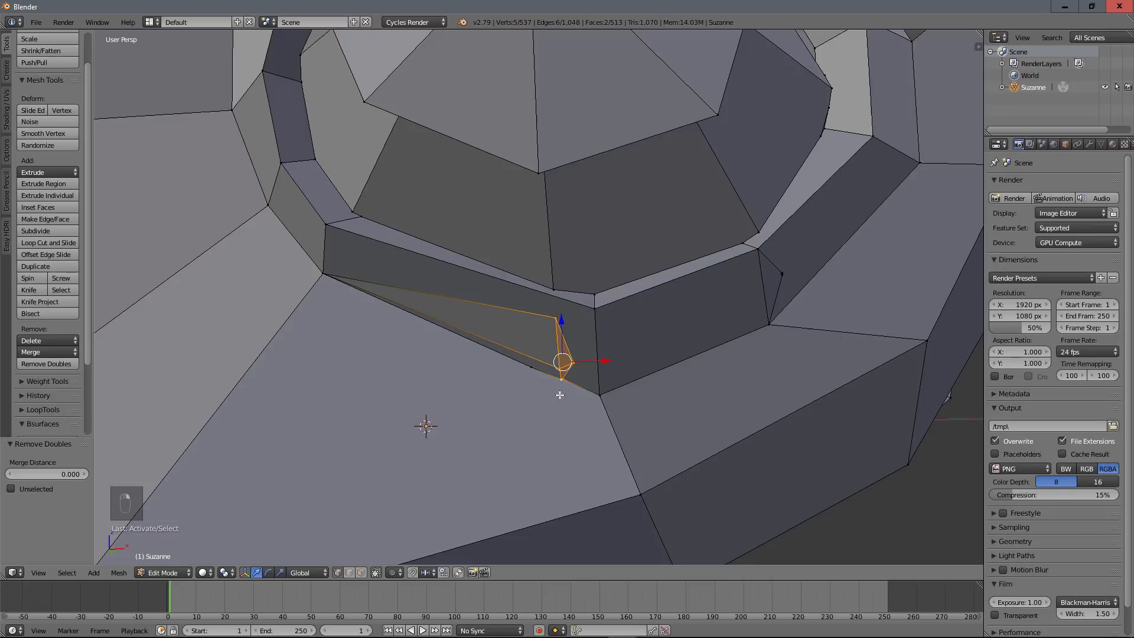
{"action": "right_click", "coordinate": [529, 367], "text": "shift"}
{"action": "right_click", "coordinate": [561, 333], "text": "shift"}
{"action": "key", "text": "x"}
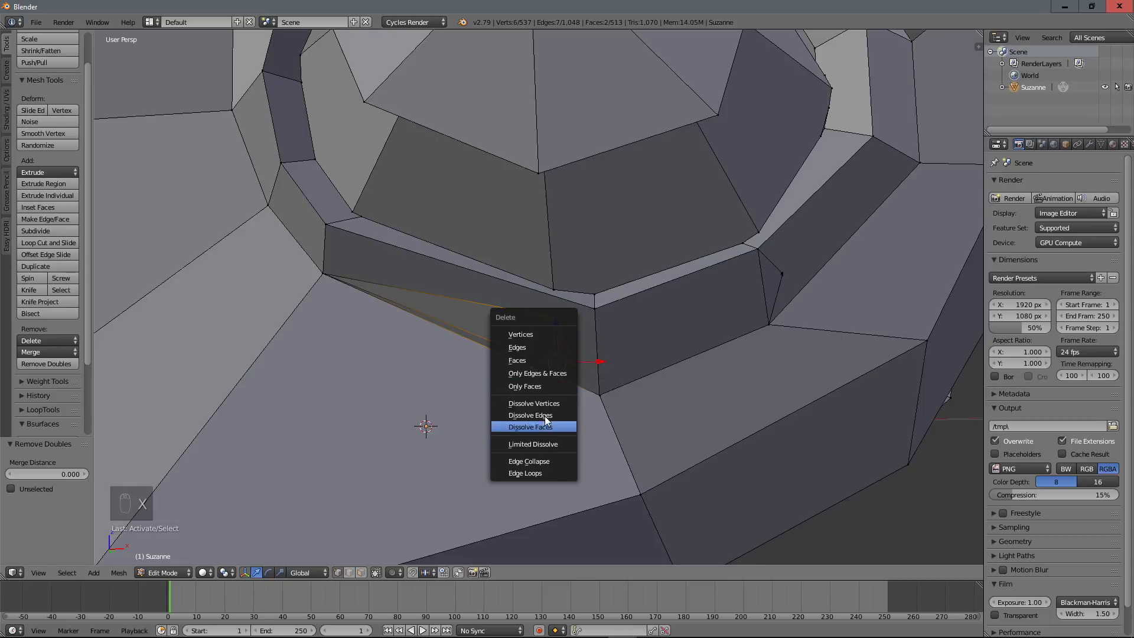
{"action": "left_click", "coordinate": [545, 405]}
Knife a new edge between the two corner vertices of the merged face below the eye socket to restore its lower rim.
{"action": "middle_click_drag", "start_coordinate": [577, 359], "coordinate": [597, 372]}
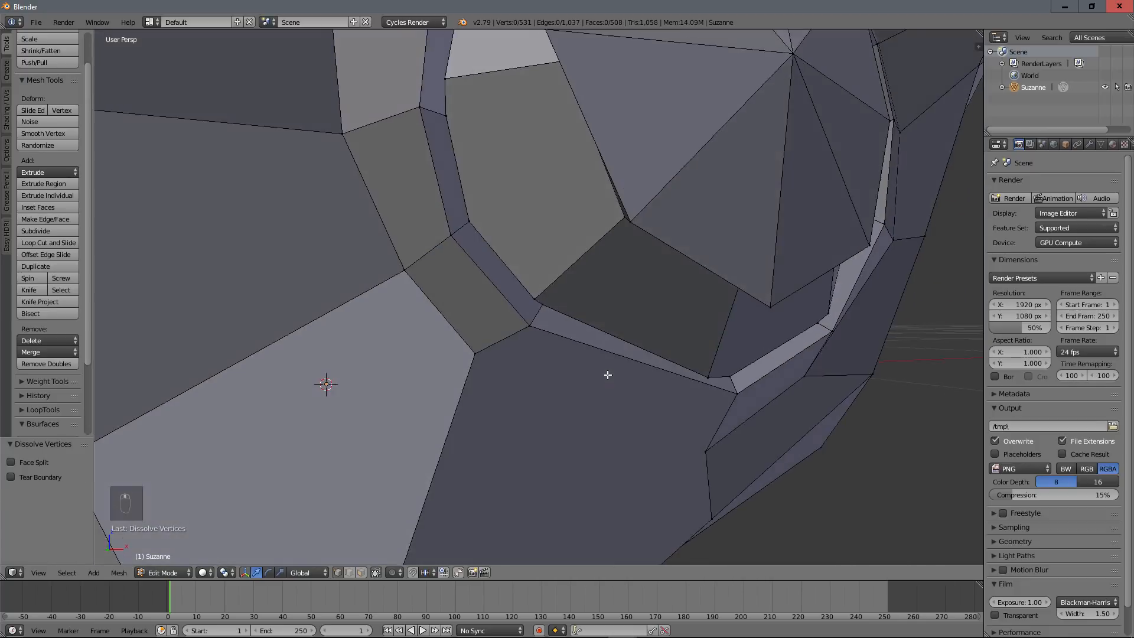
{"action": "key", "text": "k"}
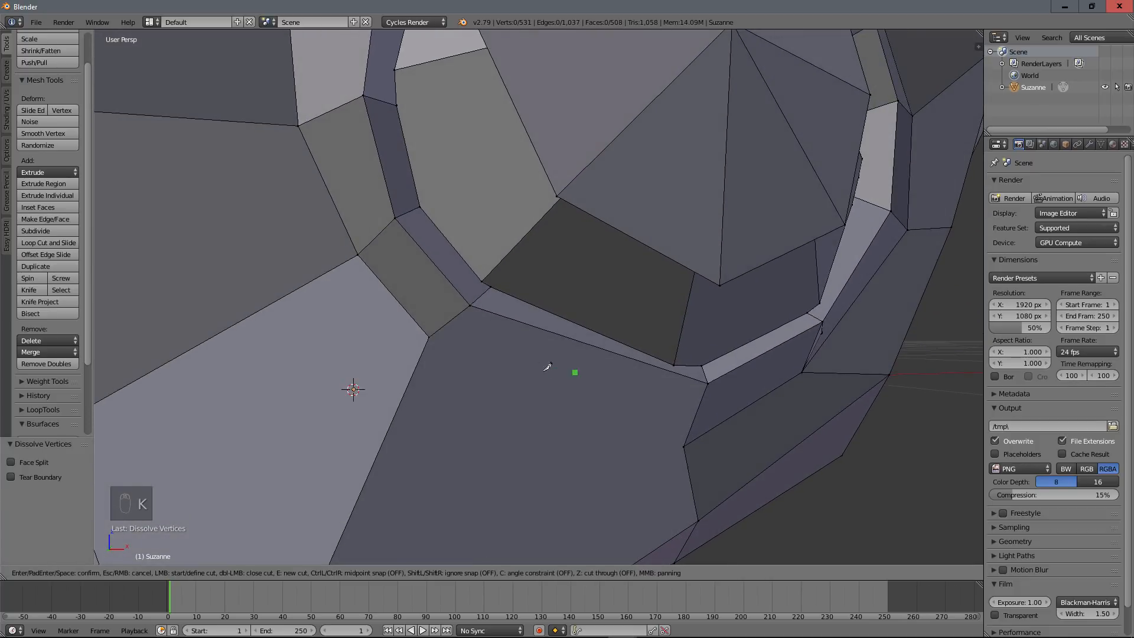
{"action": "left_click", "coordinate": [430, 336]}
{"action": "left_click", "coordinate": [684, 446]}
{"action": "key", "text": "Return"}
{"action": "middle_click_drag", "start_coordinate": [684, 446], "coordinate": [556, 340]}
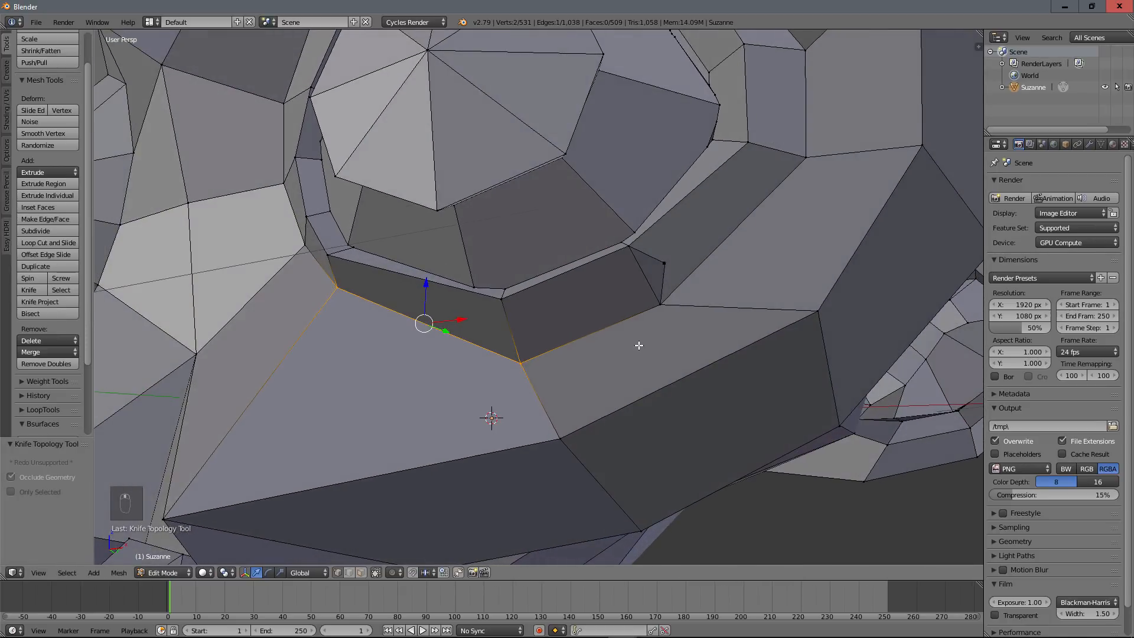
Select the five stray vertices beside the outer lower corner of the current eye socket and dissolve them.
{"action": "scroll", "coordinate": [679, 313], "scroll_direction": "up", "scroll_amount": 2}
{"action": "right_click", "coordinate": [721, 246]}
{"action": "scroll", "coordinate": [737, 269], "scroll_direction": "up", "scroll_amount": 2}
{"action": "middle_click_drag", "start_coordinate": [739, 271], "coordinate": [622, 284]}
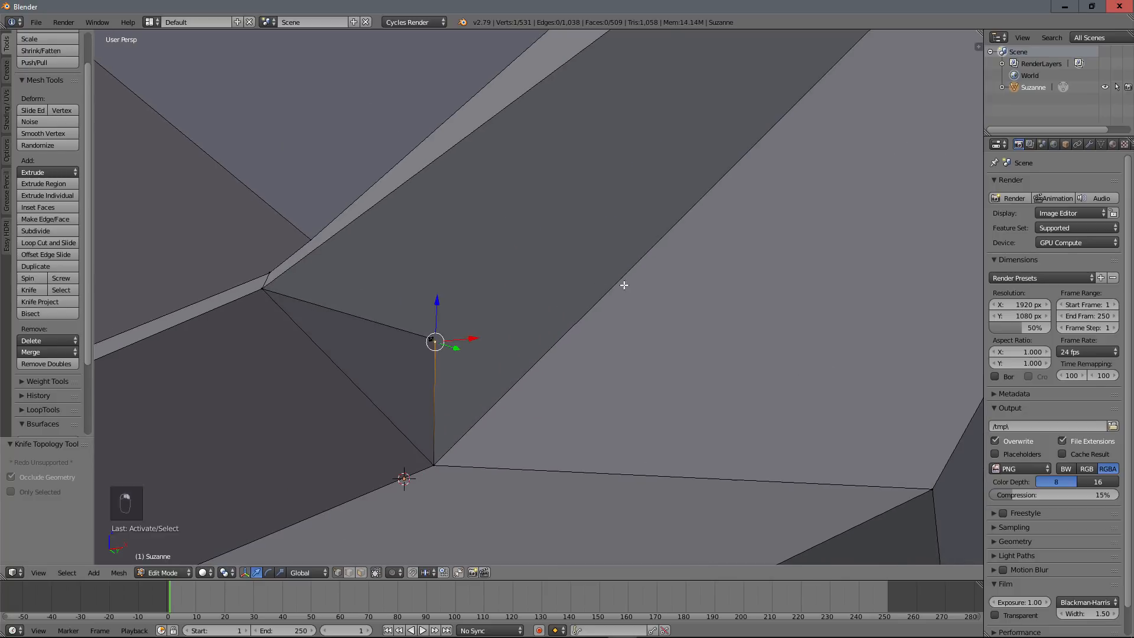
{"action": "right_click", "coordinate": [439, 340]}
{"action": "middle_click_drag", "start_coordinate": [429, 341], "coordinate": [437, 330]}
{"action": "key", "text": "b"}
{"action": "left_click_drag", "start_coordinate": [460, 288], "coordinate": [475, 303]}
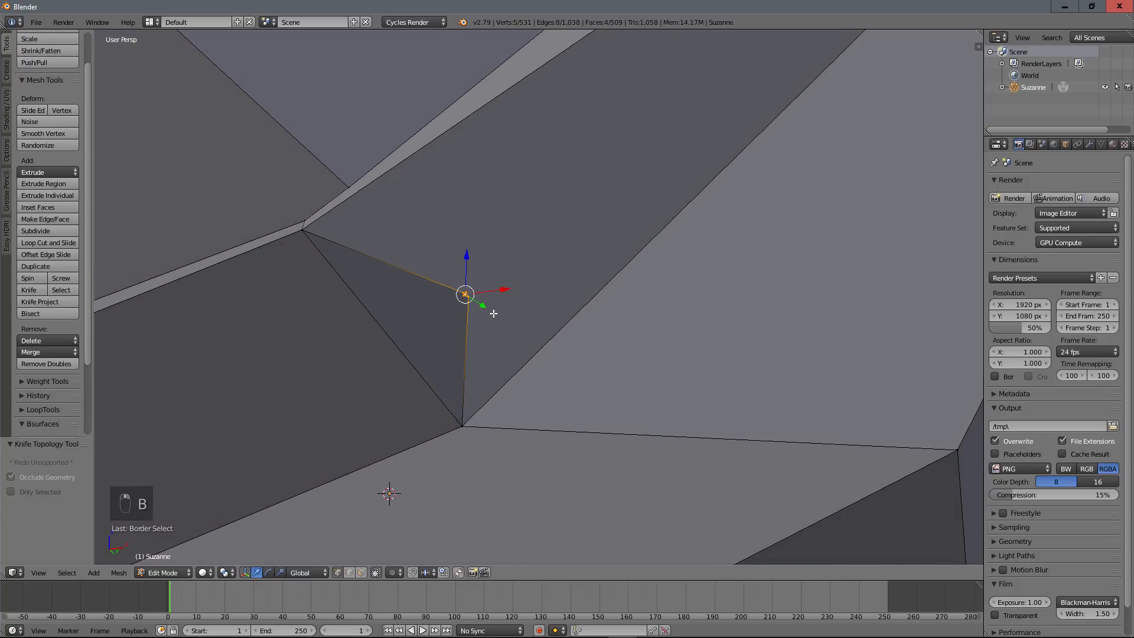
{"action": "key", "text": "x"}
{"action": "left_click", "coordinate": [502, 298]}
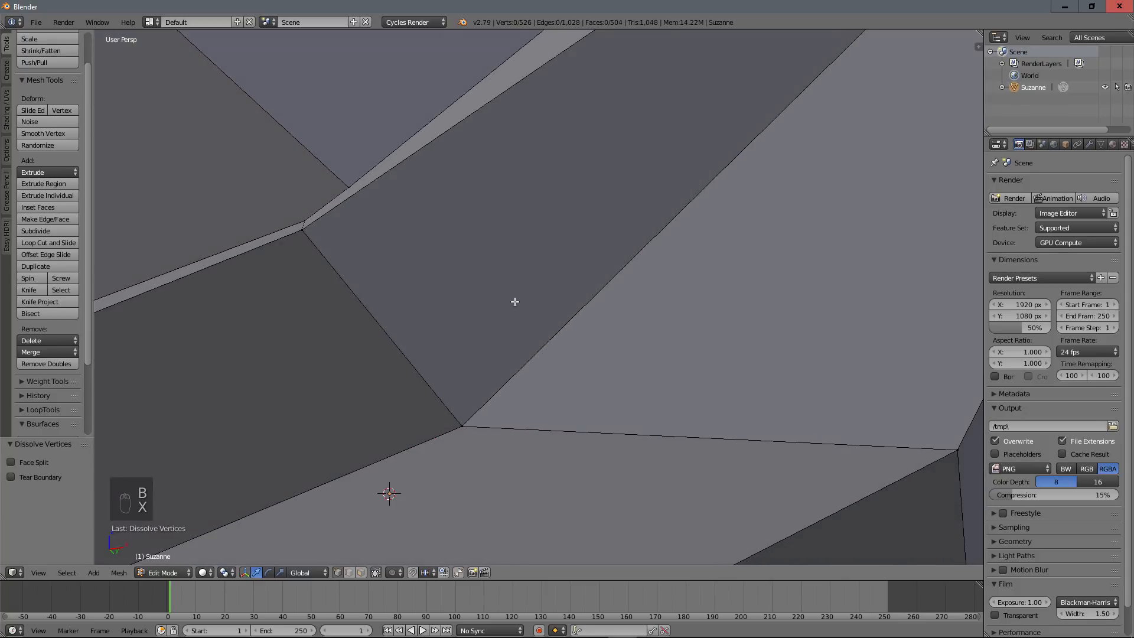
Select the six stray vertices clustered along the other eye socket's lower inner rim and dissolve them.
{"action": "scroll", "coordinate": [514, 301], "scroll_direction": "down", "scroll_amount": 5}
{"action": "scroll", "coordinate": [524, 351], "scroll_direction": "up", "scroll_amount": 2}
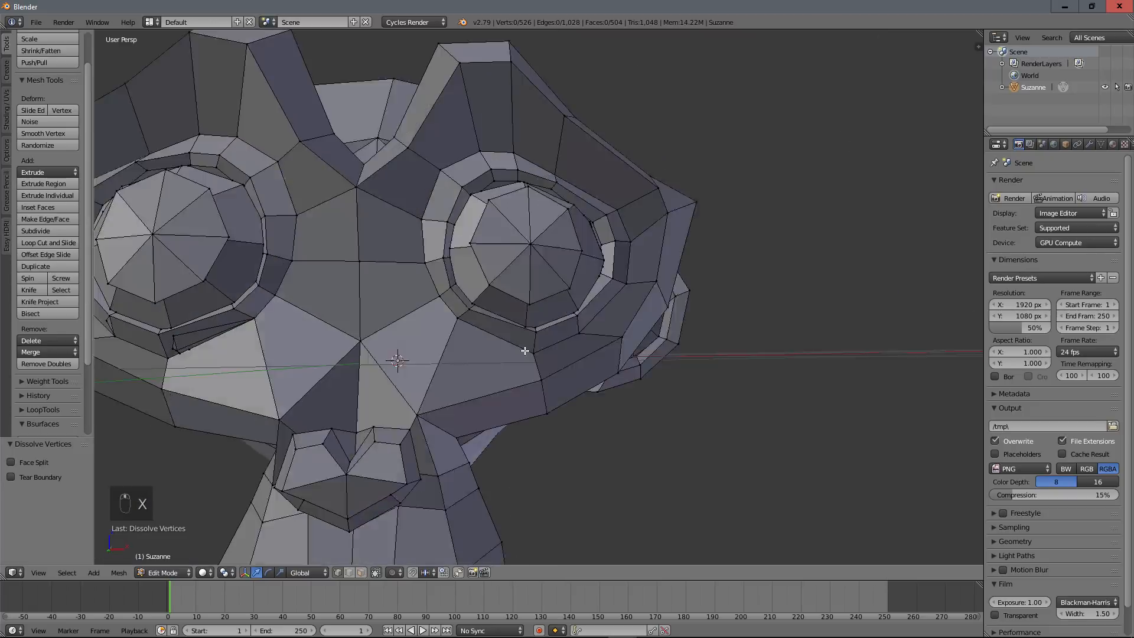
{"action": "scroll", "coordinate": [524, 351], "scroll_direction": "up", "scroll_amount": 2}
{"action": "middle_click_drag", "start_coordinate": [525, 351], "coordinate": [537, 329]}
{"action": "middle_click_drag", "start_coordinate": [331, 327], "coordinate": [411, 353]}
{"action": "scroll", "coordinate": [483, 359], "scroll_direction": "up", "scroll_amount": 5}
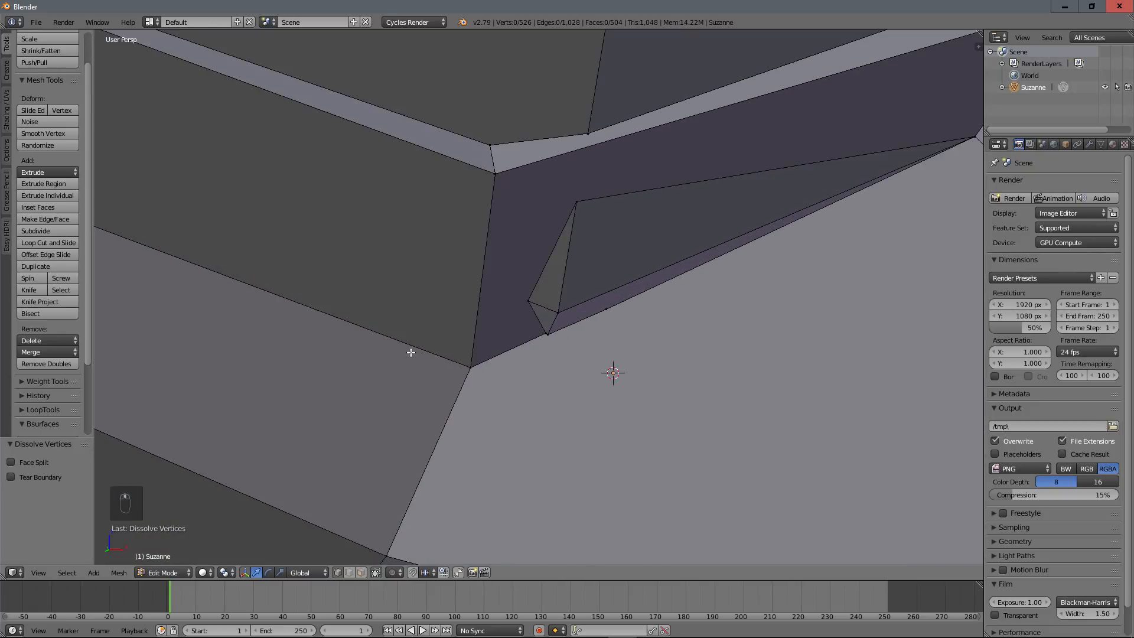
{"action": "right_click", "coordinate": [549, 304]}
{"action": "scroll", "coordinate": [560, 306], "scroll_direction": "down", "scroll_amount": 2}
{"action": "scroll", "coordinate": [559, 306], "scroll_direction": "up", "scroll_amount": 2}
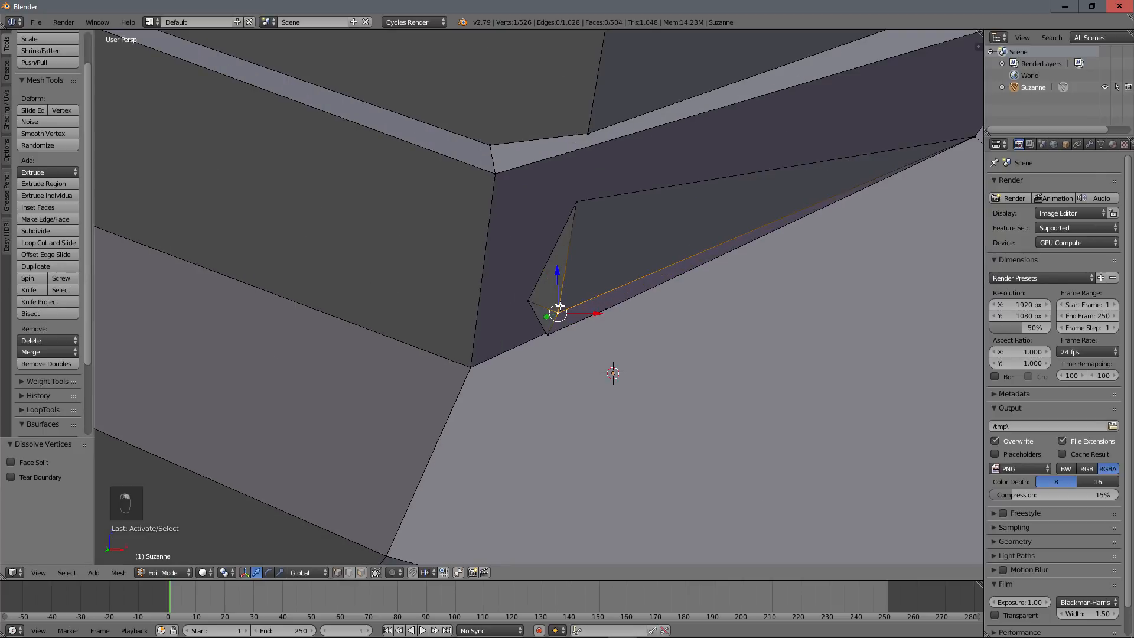
{"action": "key", "text": "c"}
{"action": "mouse_move", "coordinate": [557, 306]}
{"action": "left_mouse_down"}
{"action": "mouse_move", "coordinate": [592, 212]}
{"action": "mouse_move", "coordinate": [557, 301]}
{"action": "left_mouse_up"}
{"action": "right_click", "coordinate": [561, 296]}
{"action": "key", "text": "x"}
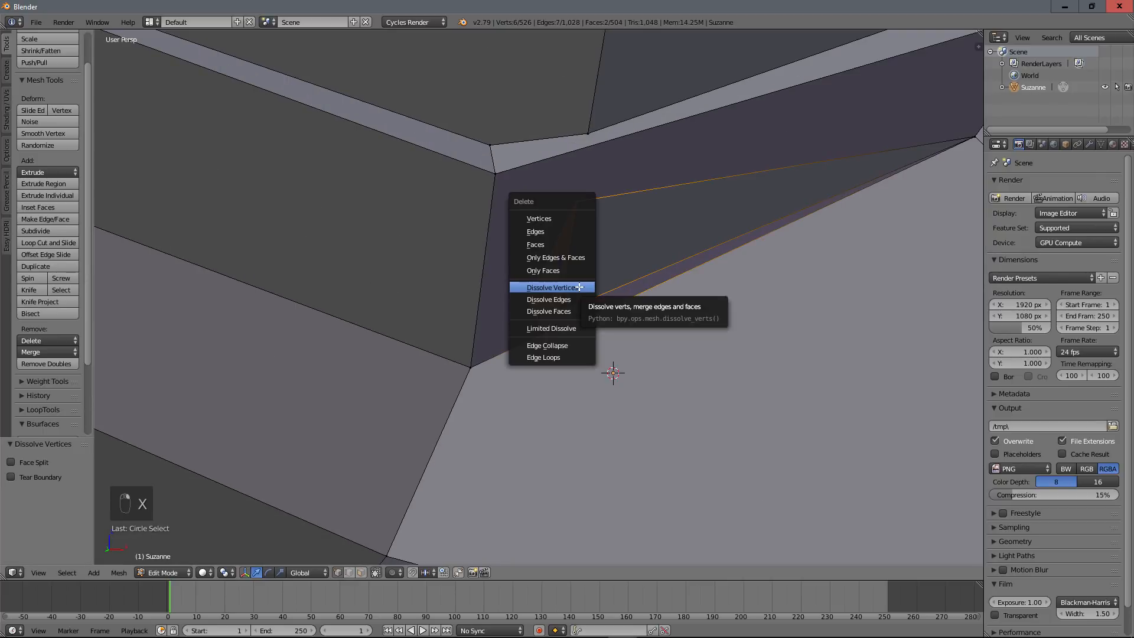
{"action": "left_click", "coordinate": [580, 287]}
Knife an edge between the two corner vertices of the merged face below this eye socket to restore its lower rim.
{"action": "scroll", "coordinate": [587, 307], "scroll_direction": "down", "scroll_amount": 5}
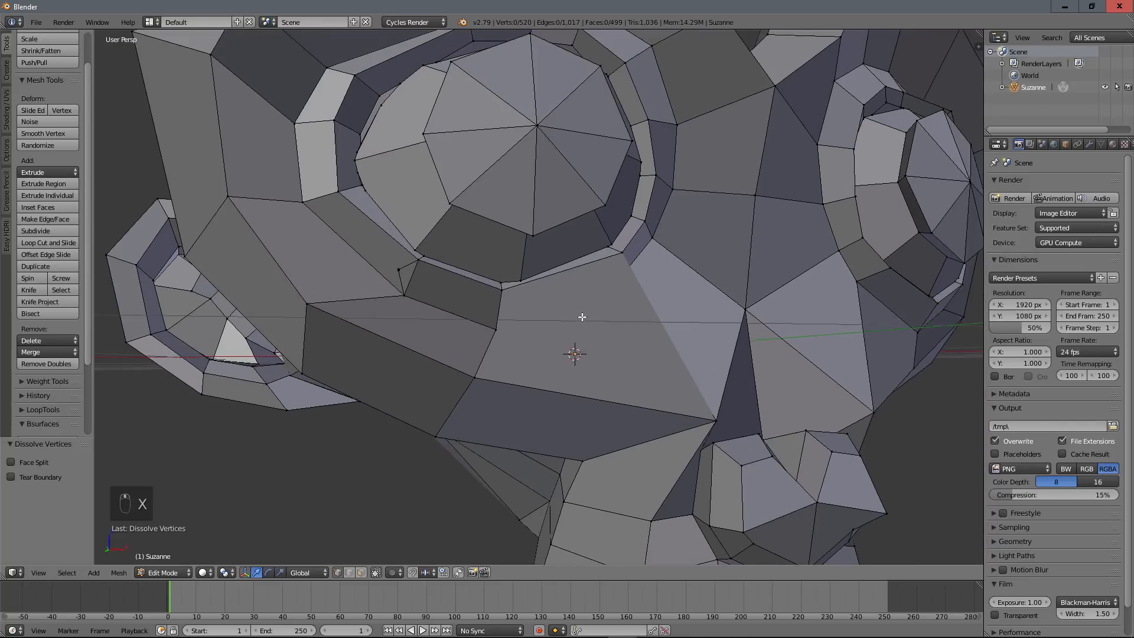
{"action": "middle_click_drag", "start_coordinate": [581, 317], "coordinate": [567, 322]}
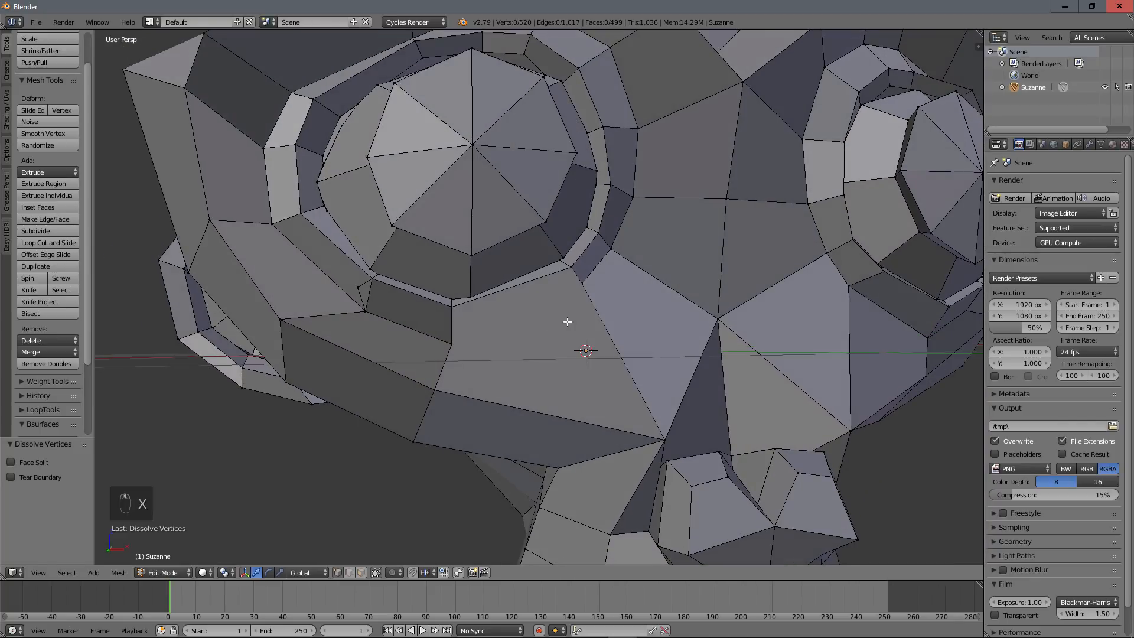
{"action": "key", "text": "k"}
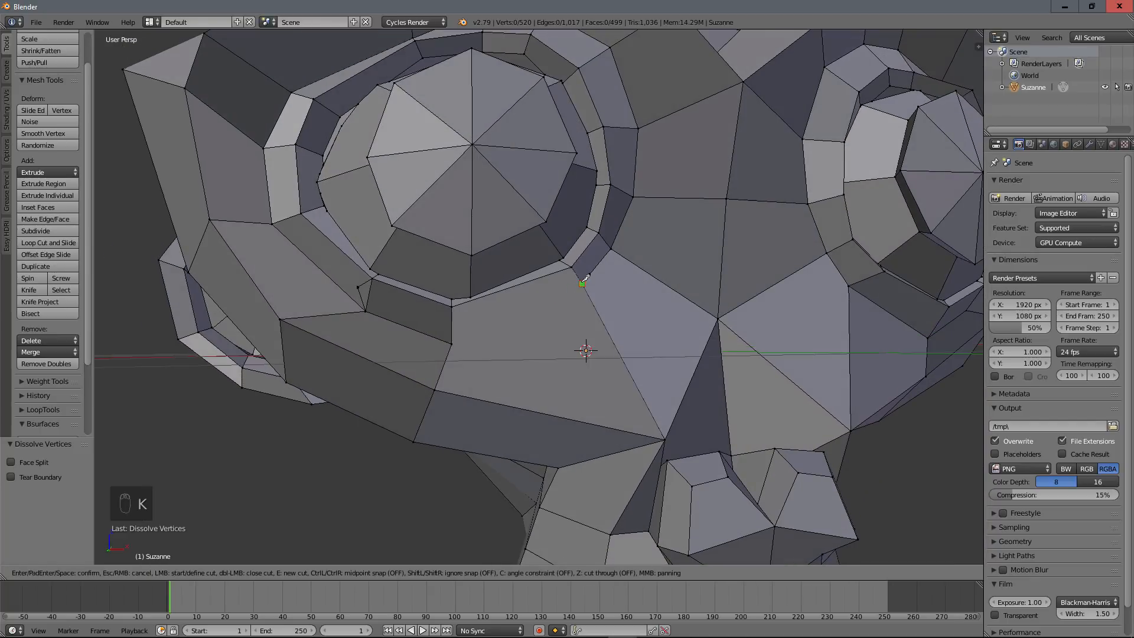
{"action": "left_click", "coordinate": [581, 284]}
{"action": "left_click", "coordinate": [451, 343]}
{"action": "key", "text": "Return"}
Select the five stray vertices beside this eye socket's outer lower corner and dissolve them.
{"action": "scroll", "coordinate": [461, 340], "scroll_direction": "down", "scroll_amount": 4}
{"action": "scroll", "coordinate": [463, 339], "scroll_direction": "up", "scroll_amount": 4}
{"action": "scroll", "coordinate": [522, 360], "scroll_direction": "up", "scroll_amount": 3}
{"action": "middle_click_drag", "start_coordinate": [398, 325], "coordinate": [526, 322], "text": "shift"}
{"action": "right_click", "coordinate": [503, 378]}
{"action": "scroll", "coordinate": [528, 355], "scroll_direction": "up", "scroll_amount": 4}
{"action": "scroll", "coordinate": [535, 324], "scroll_direction": "down", "scroll_amount": 3}
{"action": "scroll", "coordinate": [507, 371], "scroll_direction": "down", "scroll_amount": 3}
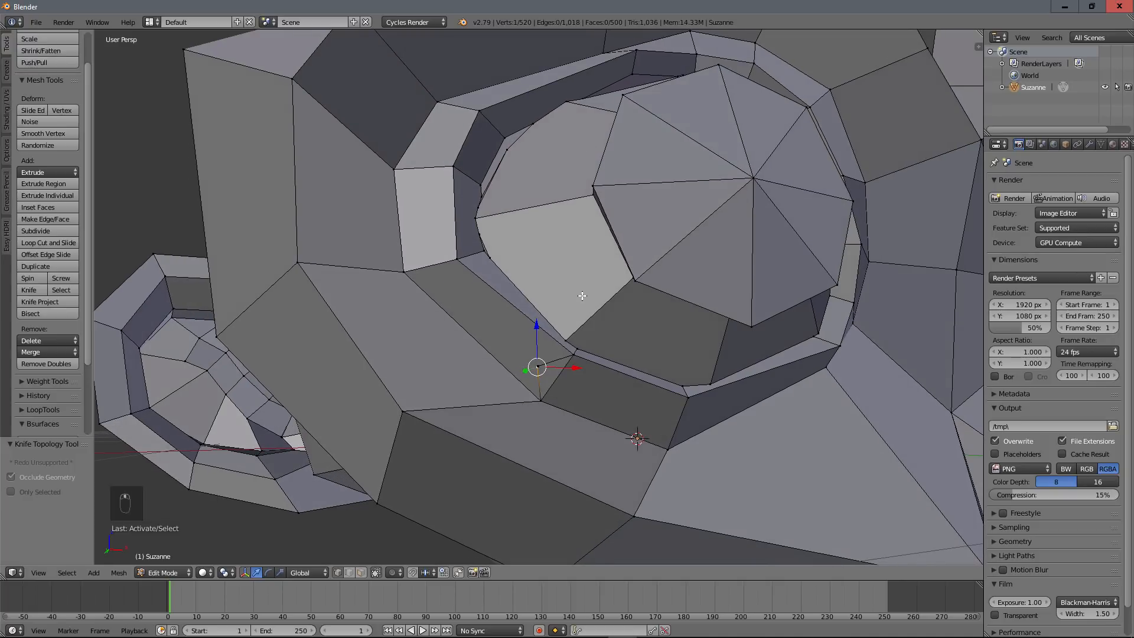
{"action": "scroll", "coordinate": [561, 302], "scroll_direction": "up", "scroll_amount": 6}
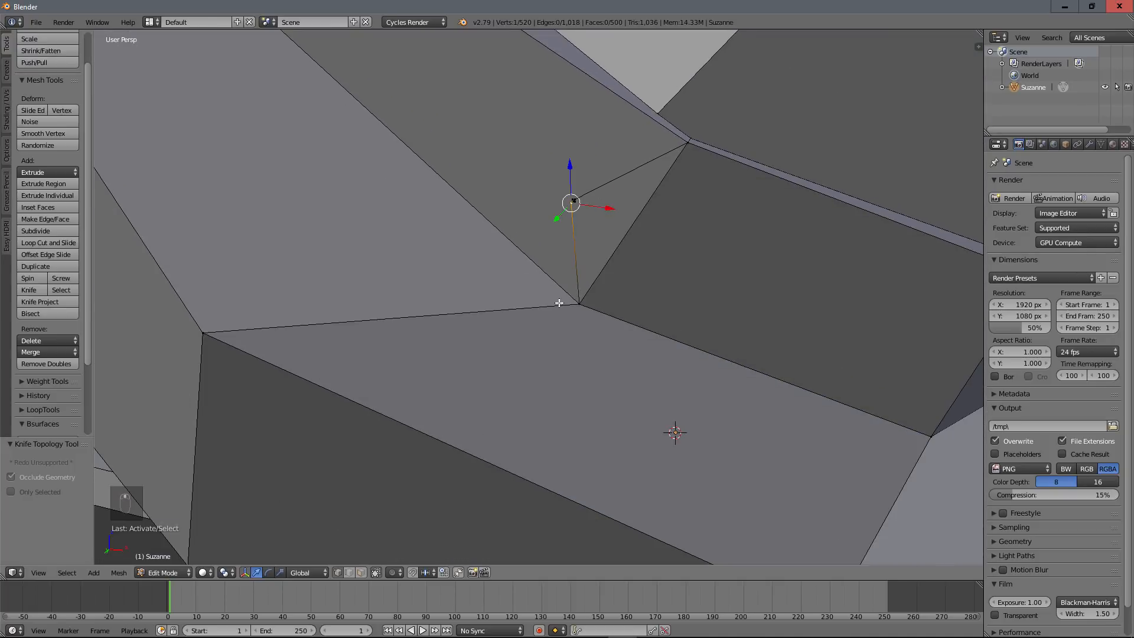
{"action": "middle_click_drag", "start_coordinate": [559, 303], "coordinate": [555, 304]}
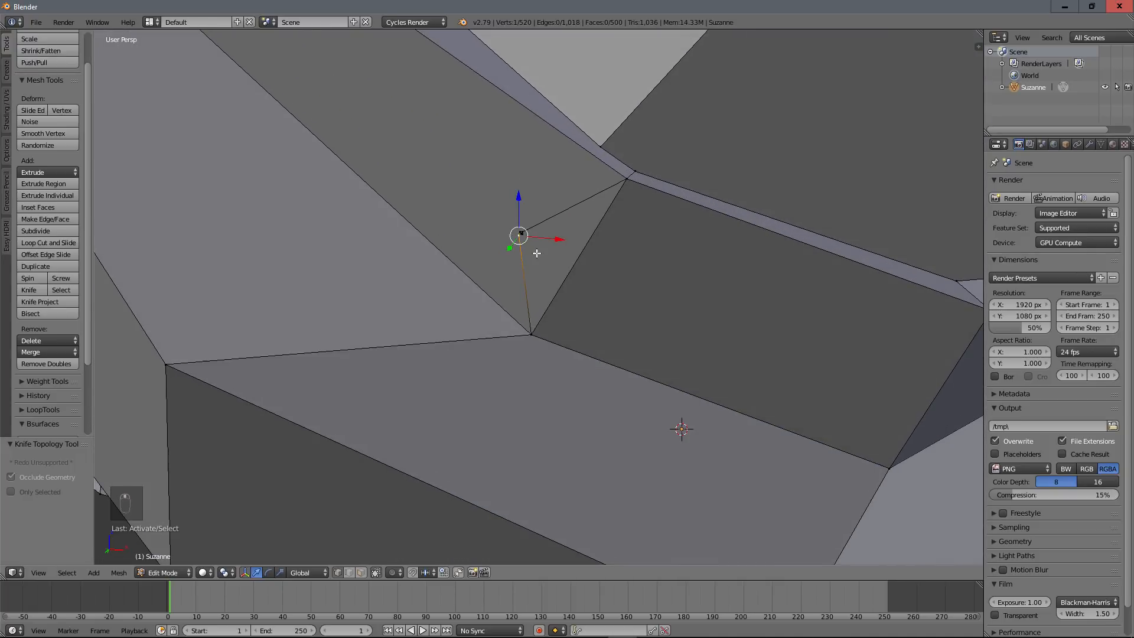
{"action": "key", "text": "c"}
{"action": "left_click", "coordinate": [520, 217]}
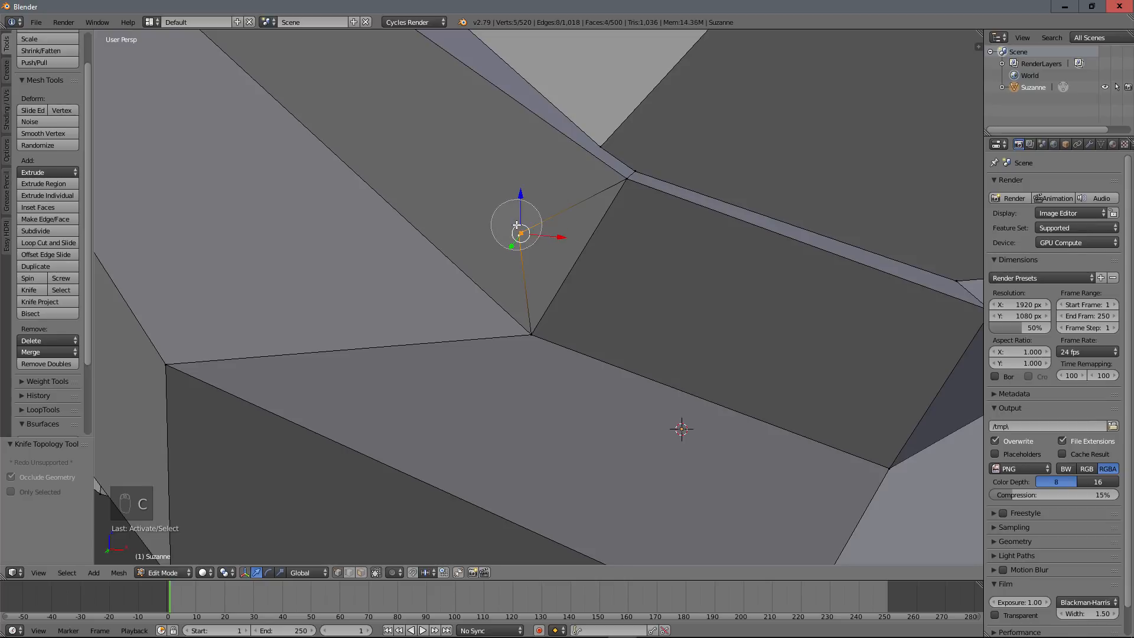
{"action": "right_click", "coordinate": [517, 209]}
{"action": "key", "text": "x"}
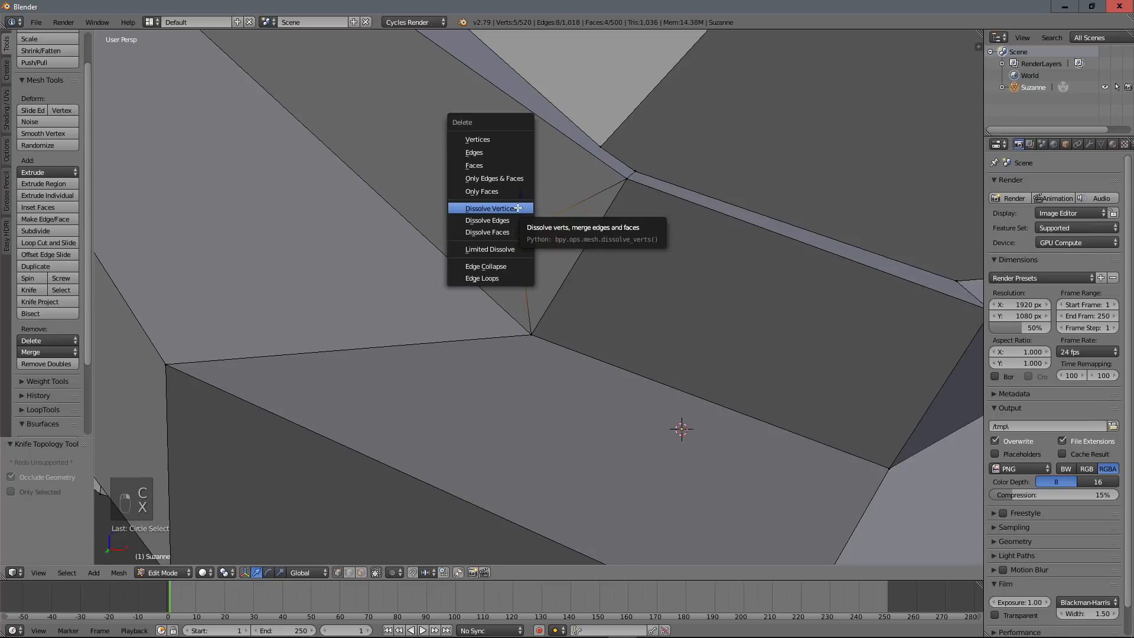
{"action": "left_click", "coordinate": [517, 208]}
Clear the selection and run Select Non Manifold to check the whole head for faulty geometry.
{"action": "scroll", "coordinate": [594, 283], "scroll_direction": "down", "scroll_amount": 8}
{"action": "middle_click_drag", "start_coordinate": [594, 283], "coordinate": [561, 320]}
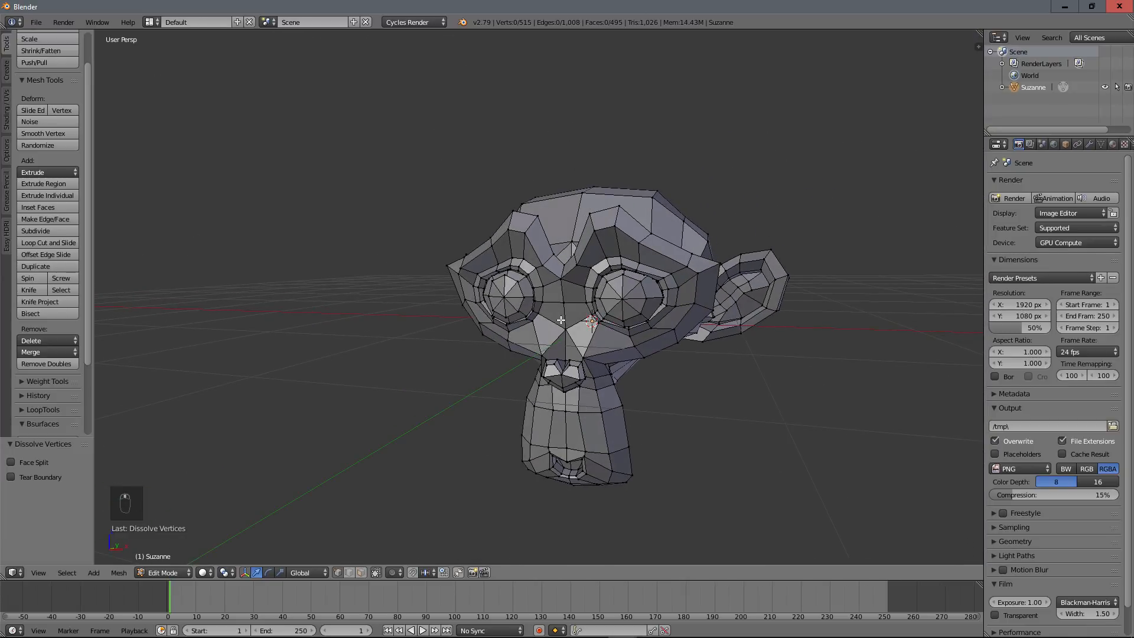
{"action": "key", "text": "a"}
{"action": "key", "text": "a"}
{"action": "key", "text": "a"}
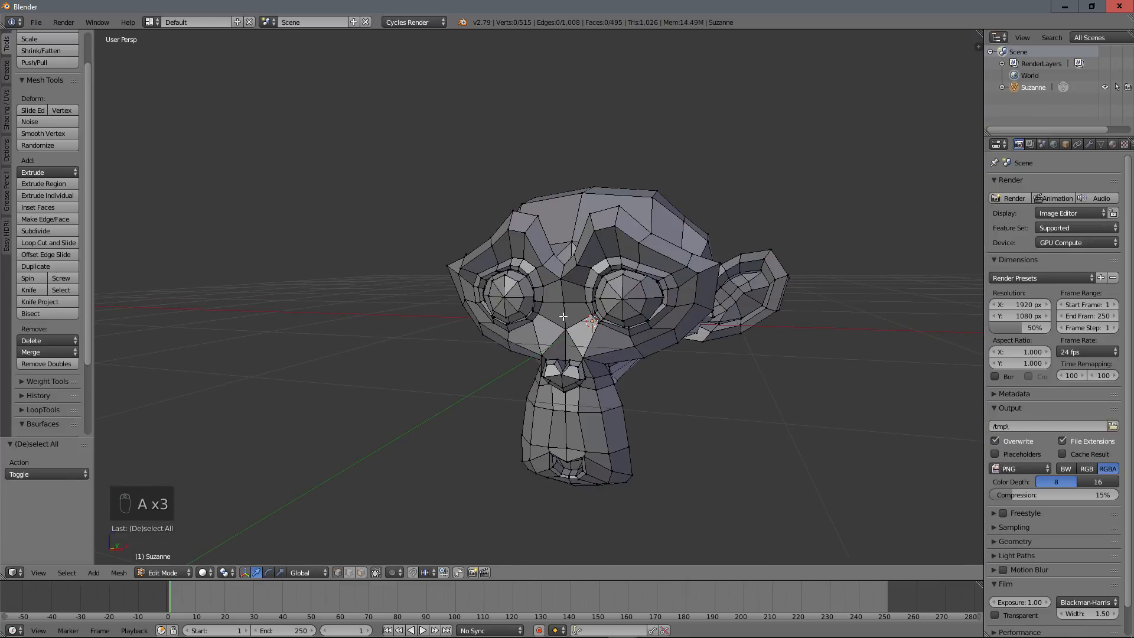
{"action": "key", "text": "ctrl+alt+shift+m"}
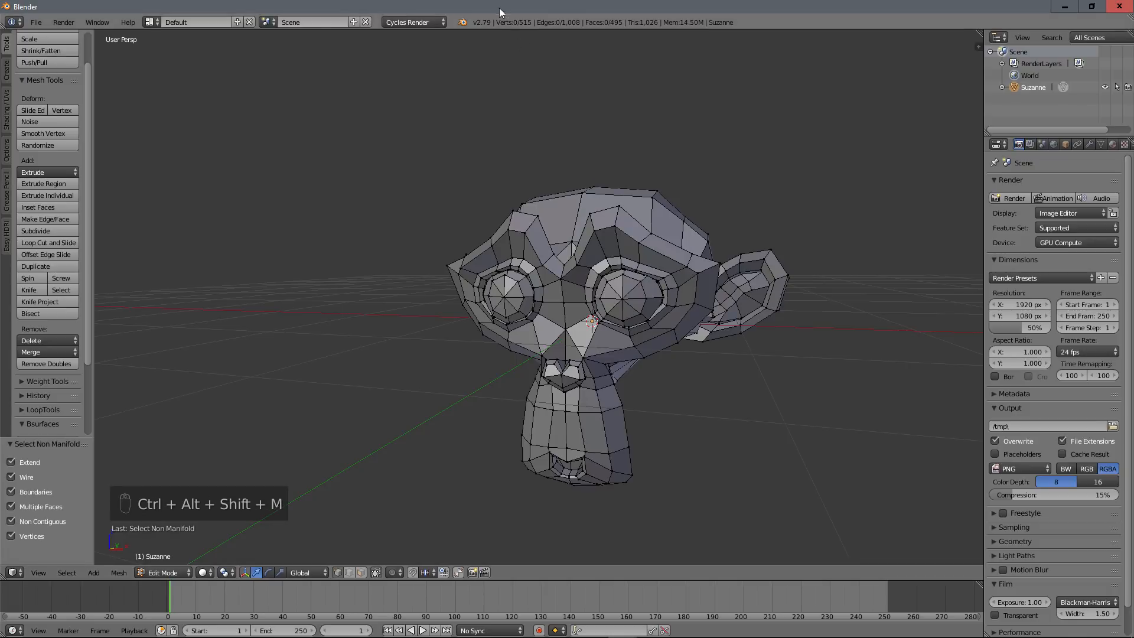
Select all geometry linked to one vertex of the head to check that eyes and head form one mesh.
{"action": "middle_click_drag", "start_coordinate": [639, 218], "coordinate": [664, 242]}
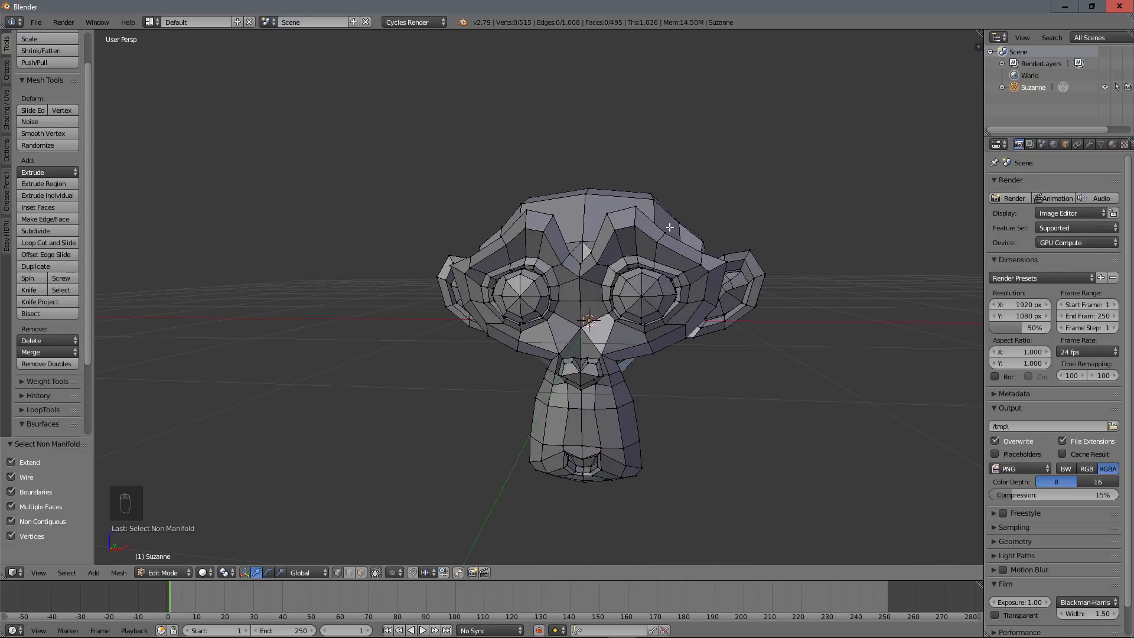
{"action": "scroll", "coordinate": [664, 242], "scroll_direction": "down", "scroll_amount": 3}
{"action": "middle_click_drag", "start_coordinate": [625, 312], "coordinate": [676, 314]}
{"action": "scroll", "coordinate": [571, 305], "scroll_direction": "up", "scroll_amount": 2}
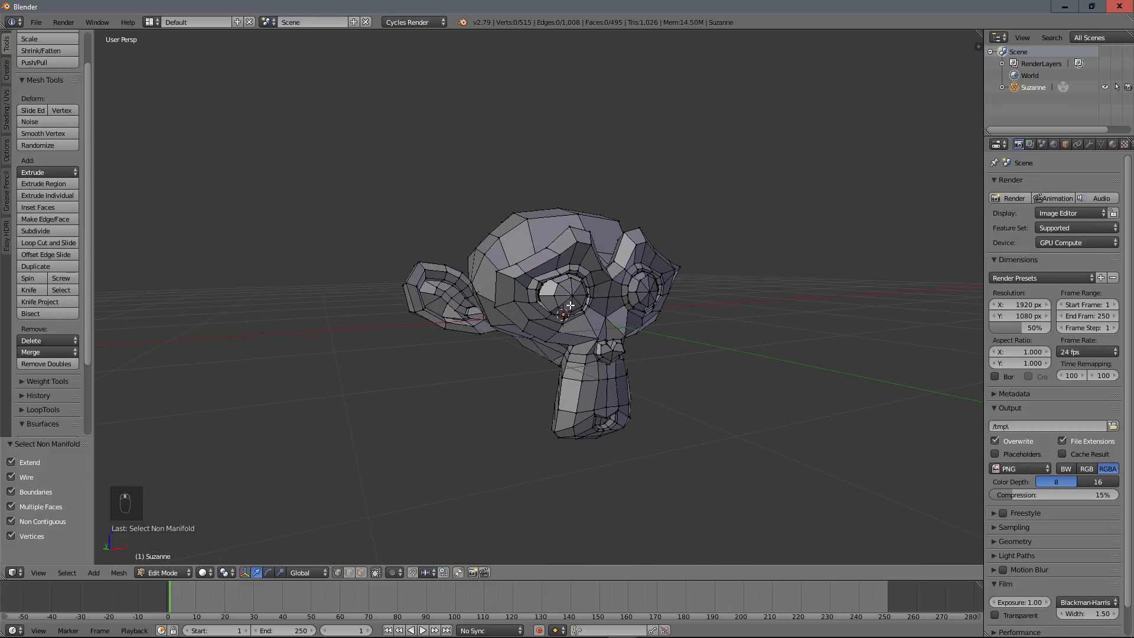
{"action": "right_click", "coordinate": [594, 338]}
{"action": "key", "text": "l"}
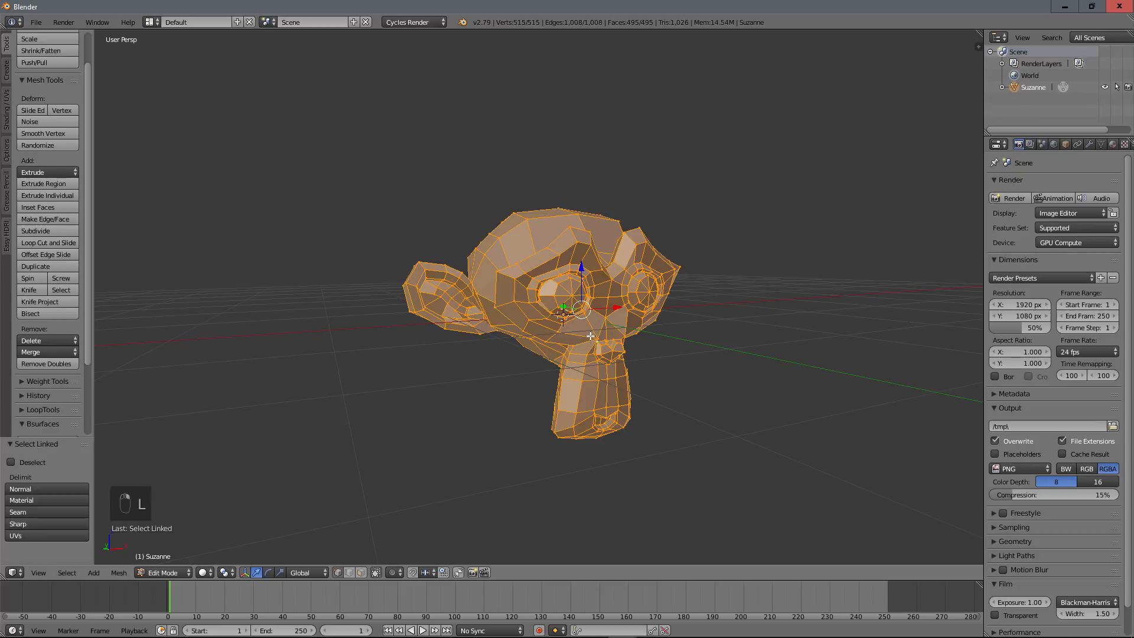
{"action": "middle_click_drag", "start_coordinate": [590, 335], "coordinate": [595, 252]}
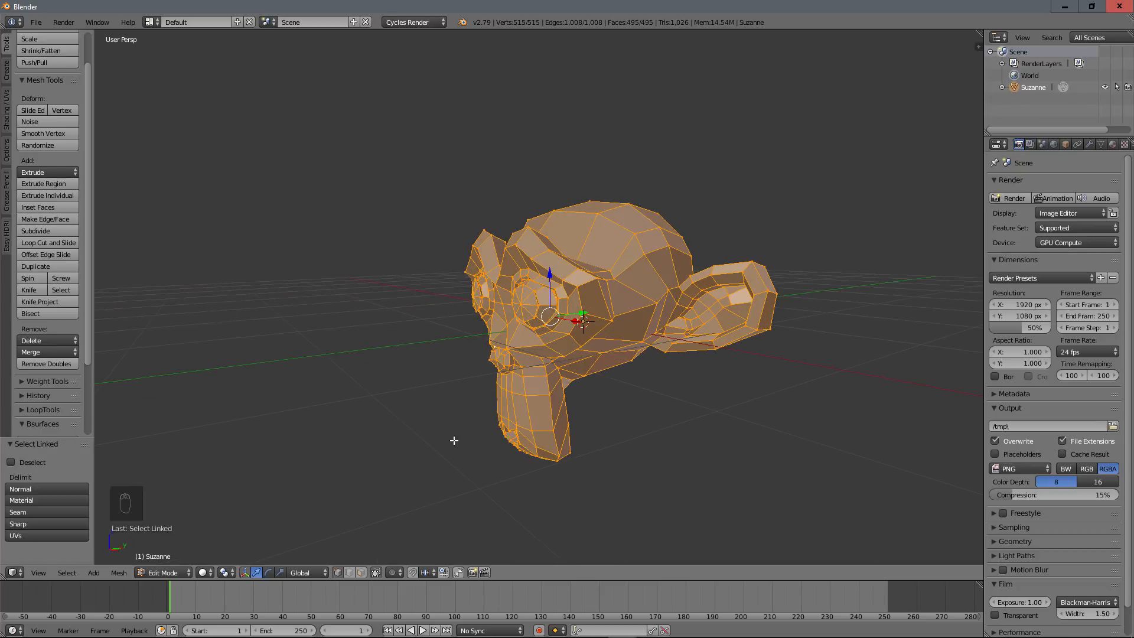
{"action": "middle_click_drag", "start_coordinate": [453, 441], "coordinate": [577, 416]}
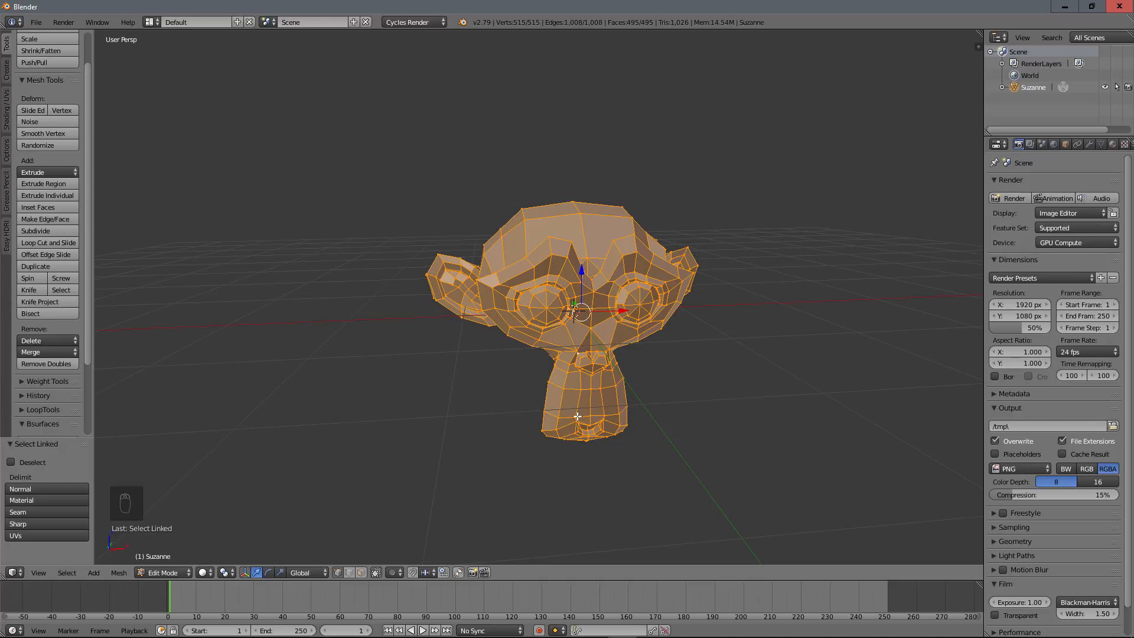
Switch the view to orthographic projection and return the head to Object Mode.
{"action": "key", "text": "KP_5"}
{"action": "middle_click_drag", "start_coordinate": [694, 294], "coordinate": [570, 299]}
{"action": "scroll", "coordinate": [617, 309], "scroll_direction": "down", "scroll_amount": 2}
{"action": "scroll", "coordinate": [614, 313], "scroll_direction": "up", "scroll_amount": 2}
{"action": "key", "text": "Tab"}
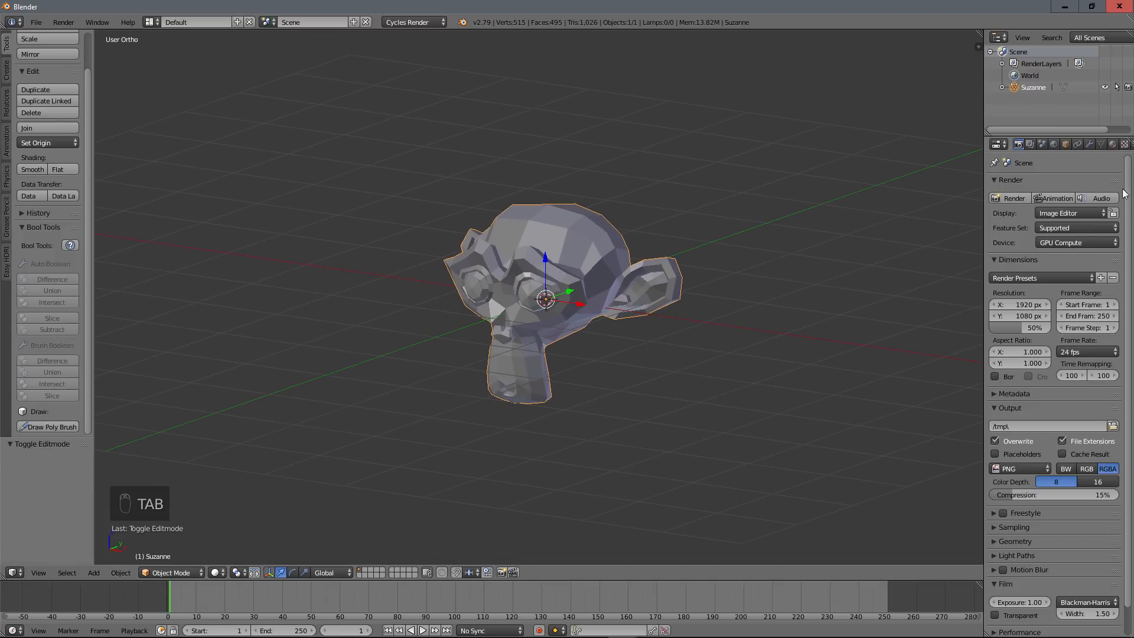
Add a Subdivision Surface modifier with 1 render subdivision to the head and shade it smooth.
{"action": "left_click", "coordinate": [1089, 144]}
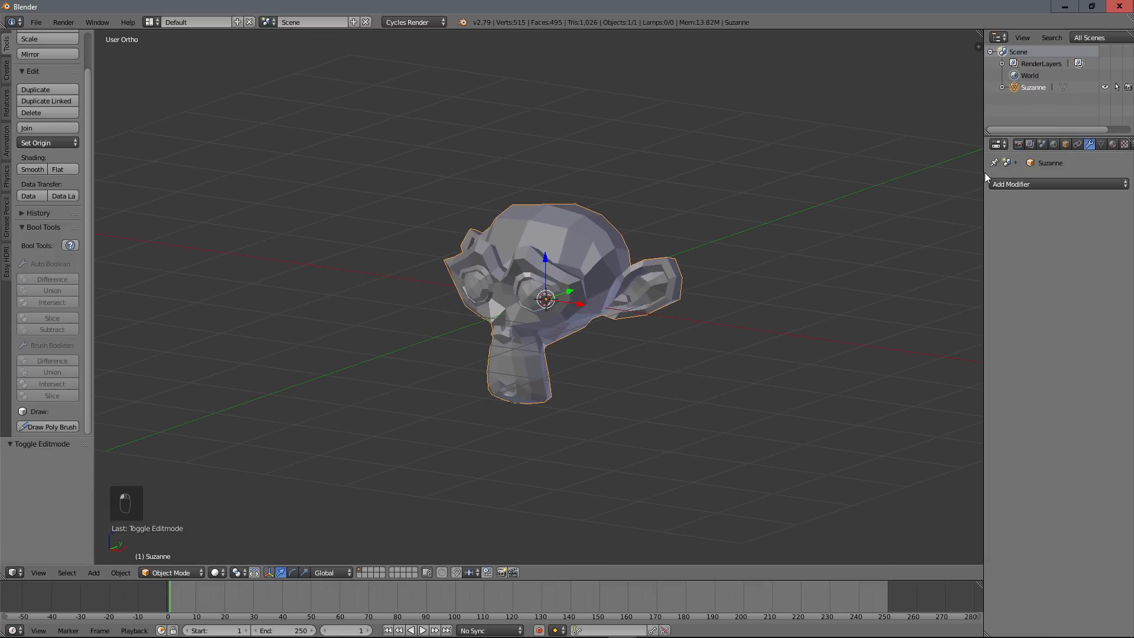
{"action": "left_click_drag", "start_coordinate": [983, 172], "coordinate": [968, 172]}
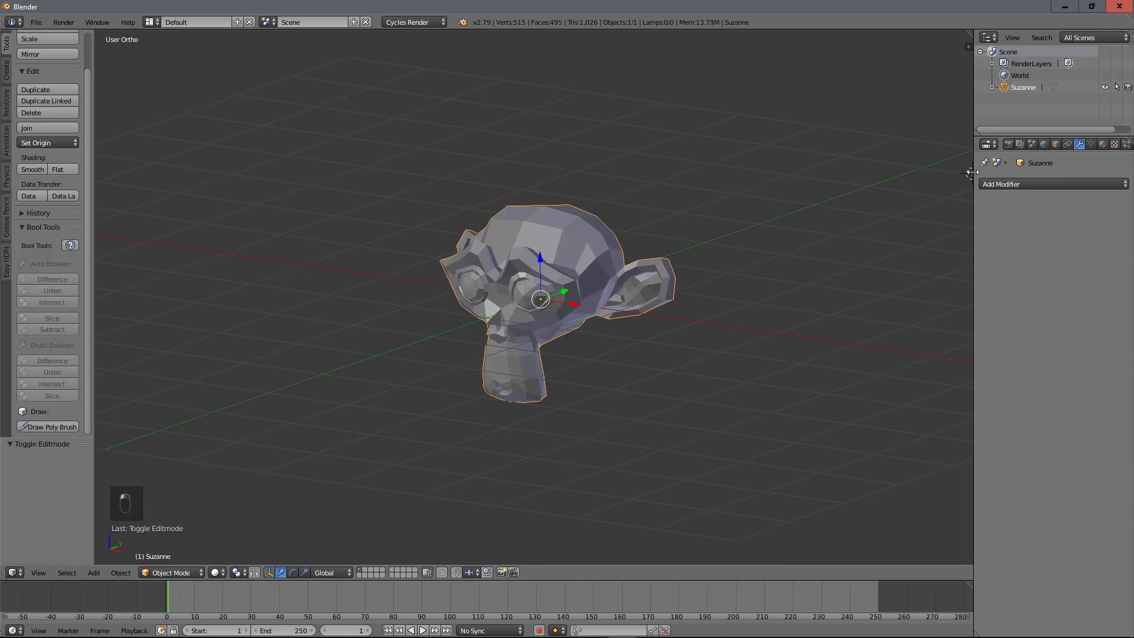
{"action": "left_click", "coordinate": [1018, 183]}
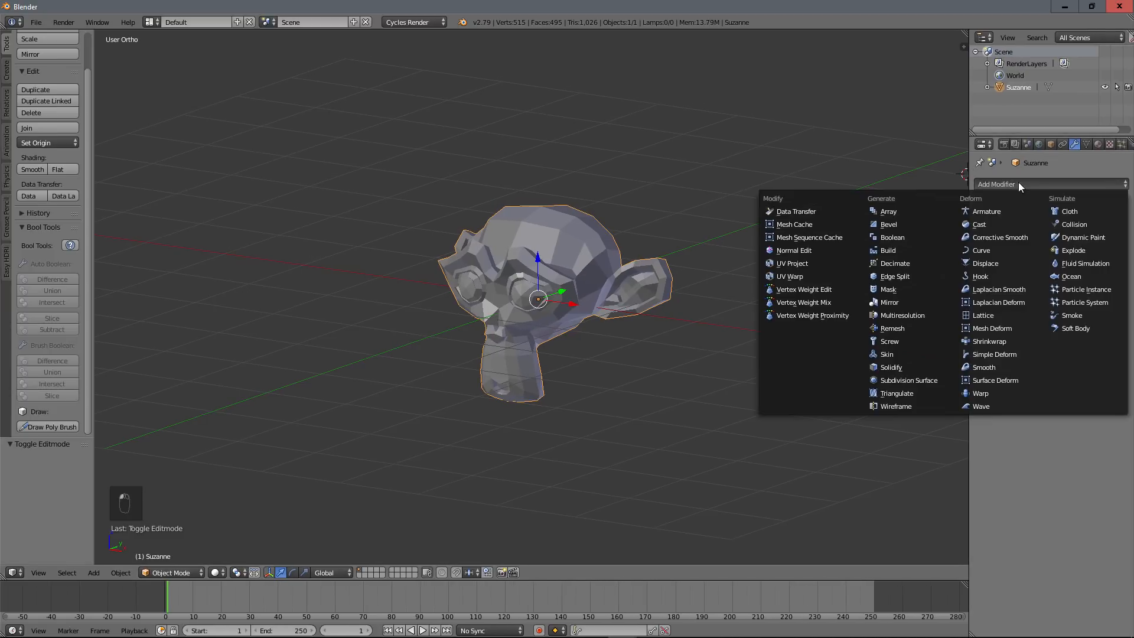
{"action": "left_click", "coordinate": [910, 379]}
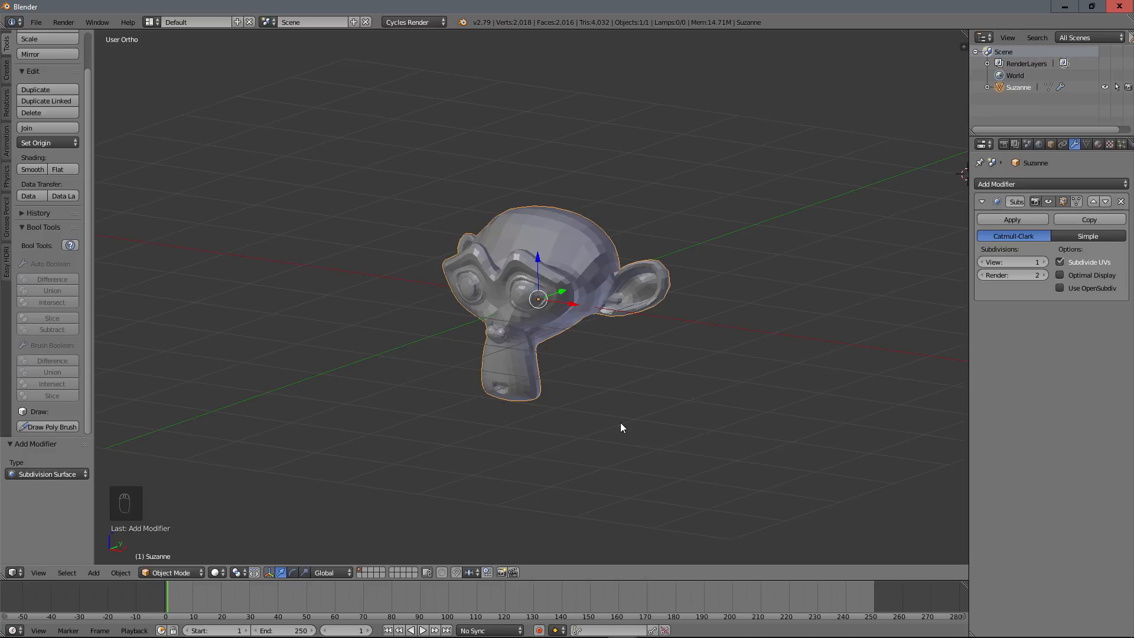
{"action": "left_click", "coordinate": [33, 169]}
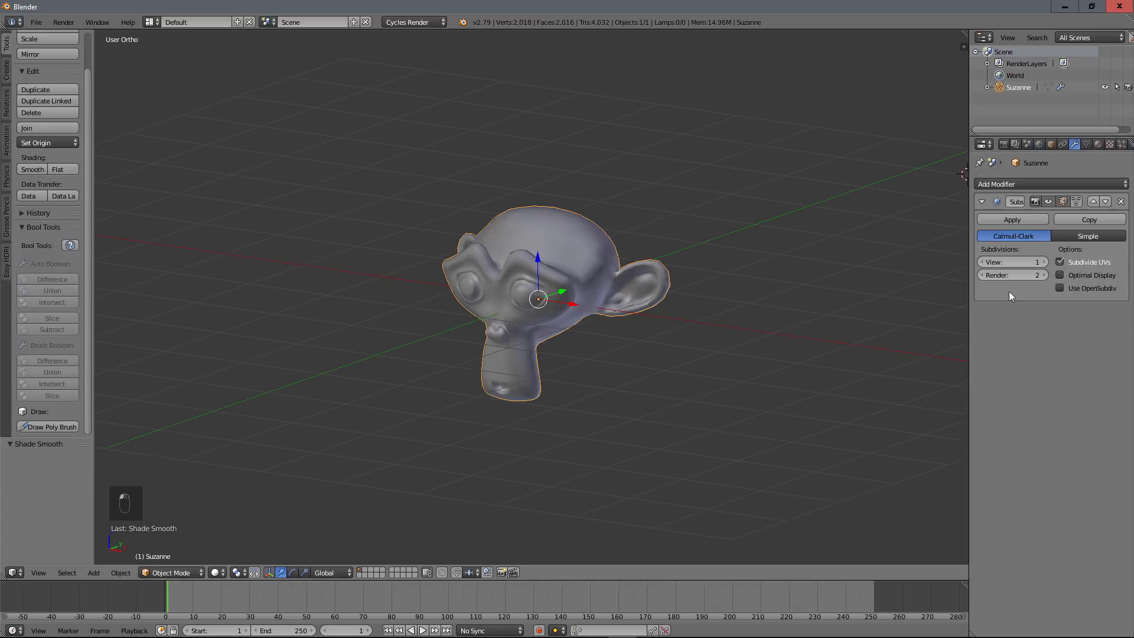
{"action": "left_click", "coordinate": [981, 275]}
{"action": "key", "text": "KP_3"}
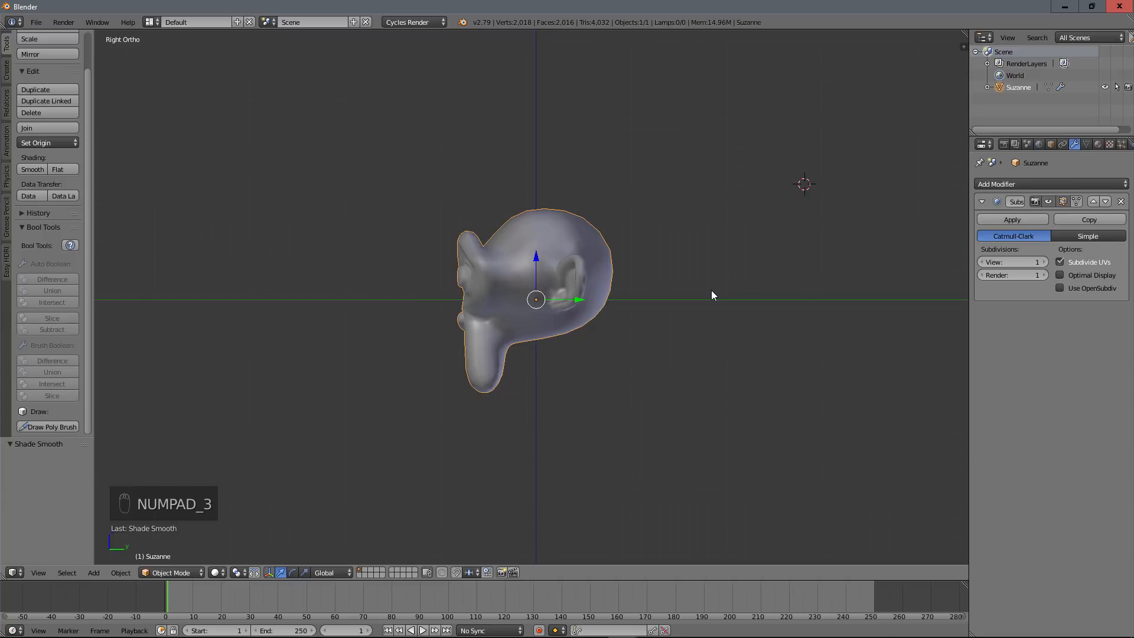
{"action": "key", "text": "r"}
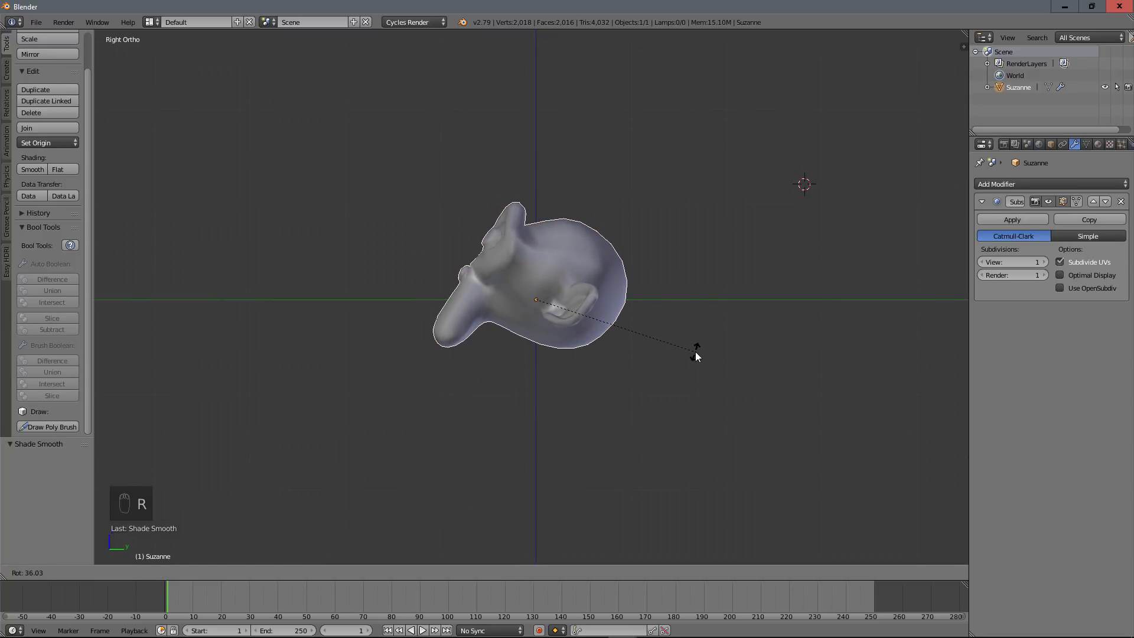
{"action": "right_click", "coordinate": [696, 352]}
In the right side view, tilt the head about 34.7° and raise it about 0.52 units onto the ground line.
{"action": "key", "text": "KP_3"}
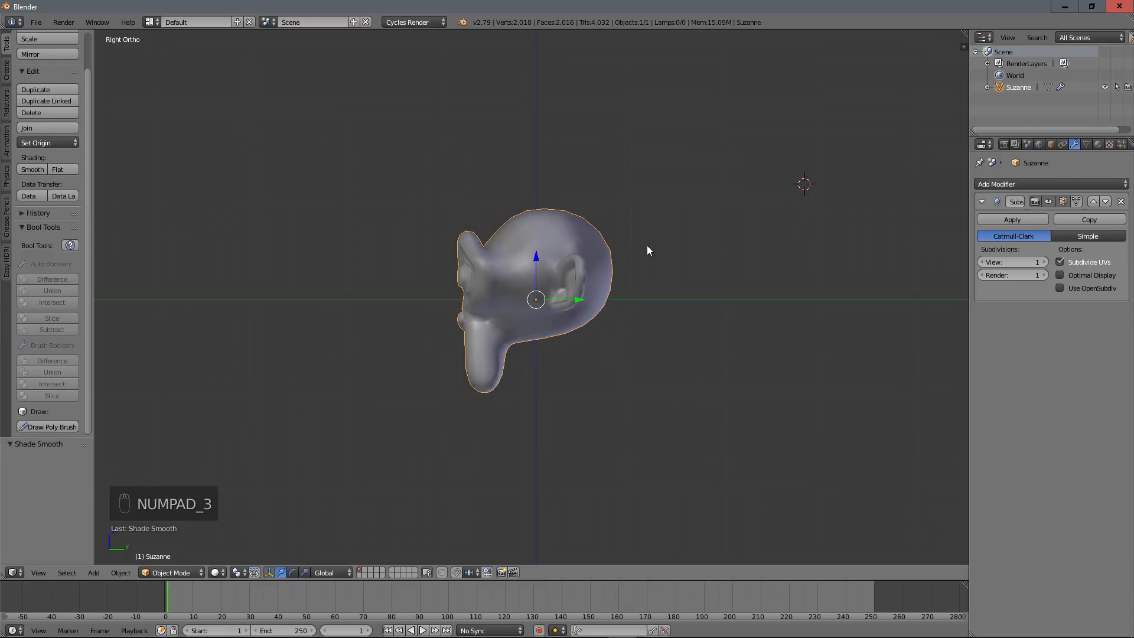
{"action": "key", "text": "r"}
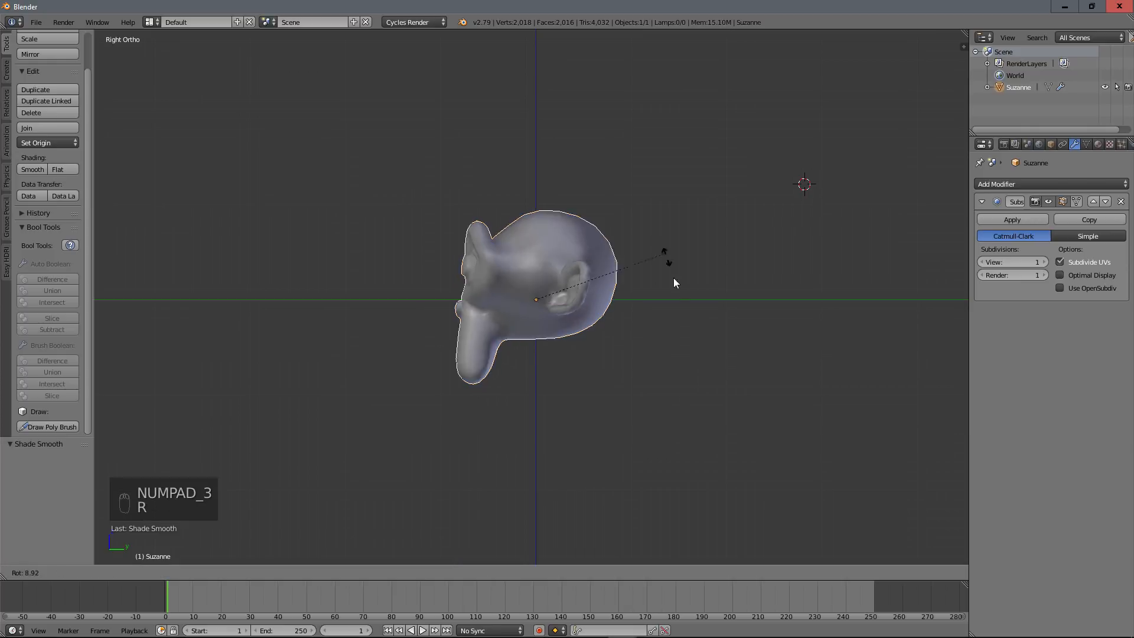
{"action": "left_click", "coordinate": [671, 314]}
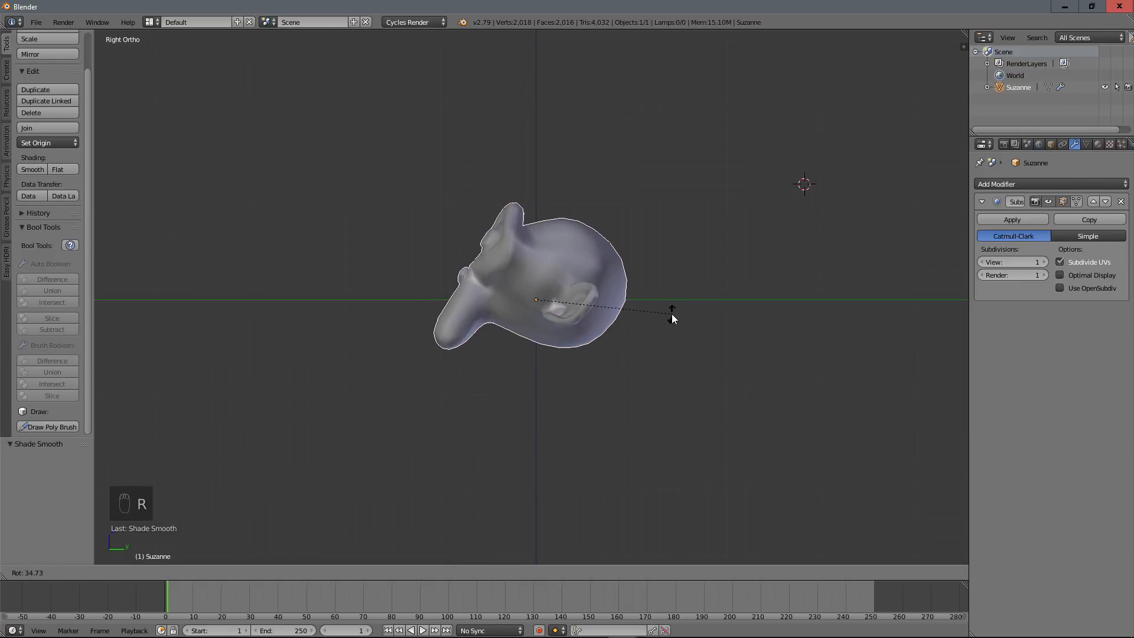
{"action": "key", "text": "g"}
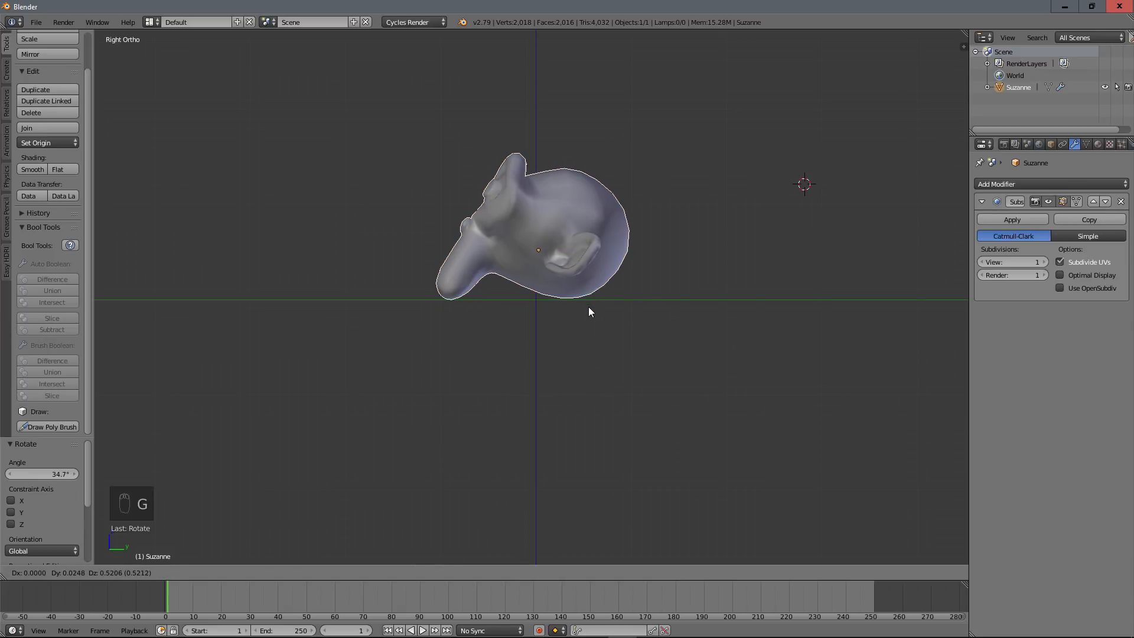
{"action": "left_click", "coordinate": [588, 311]}
Fine-tune the head's height by lowering it about 0.02 units so its chin and back touch the ground line.
{"action": "key", "text": "r"}
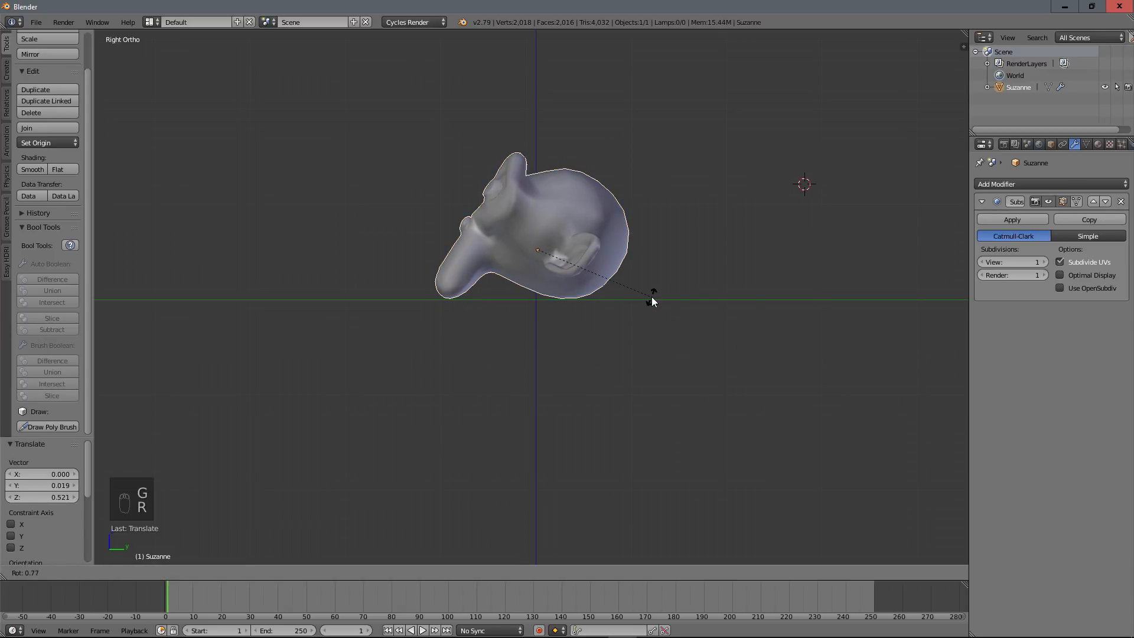
{"action": "right_click", "coordinate": [650, 295]}
{"action": "scroll", "coordinate": [614, 341], "scroll_direction": "up", "scroll_amount": 1}
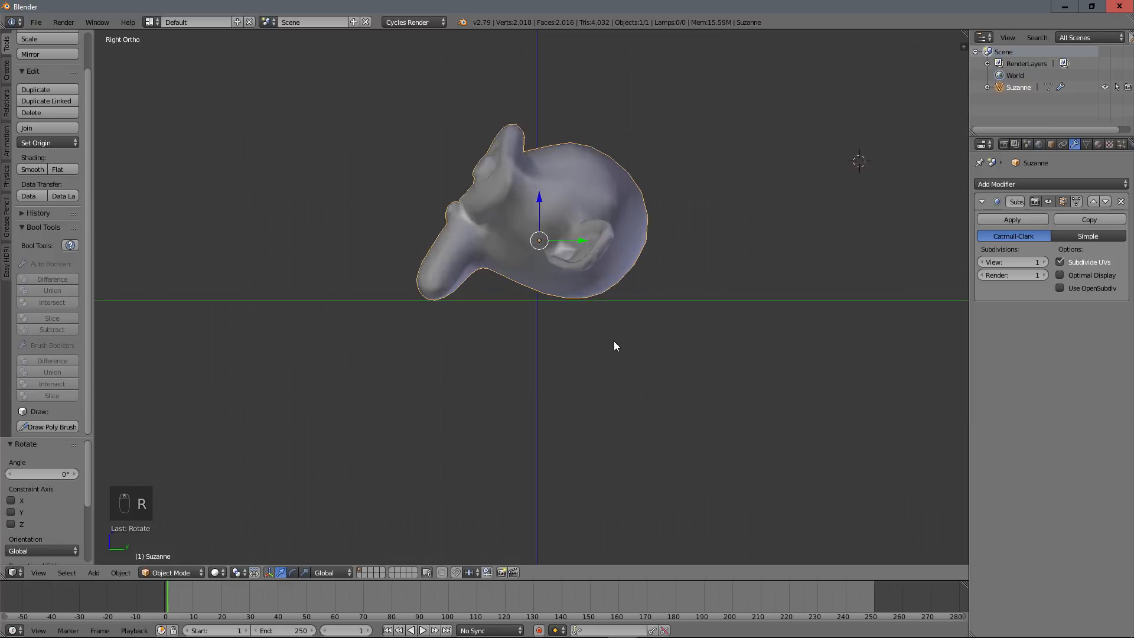
{"action": "scroll", "coordinate": [614, 346], "scroll_direction": "up", "scroll_amount": 4}
{"action": "key", "text": "r"}
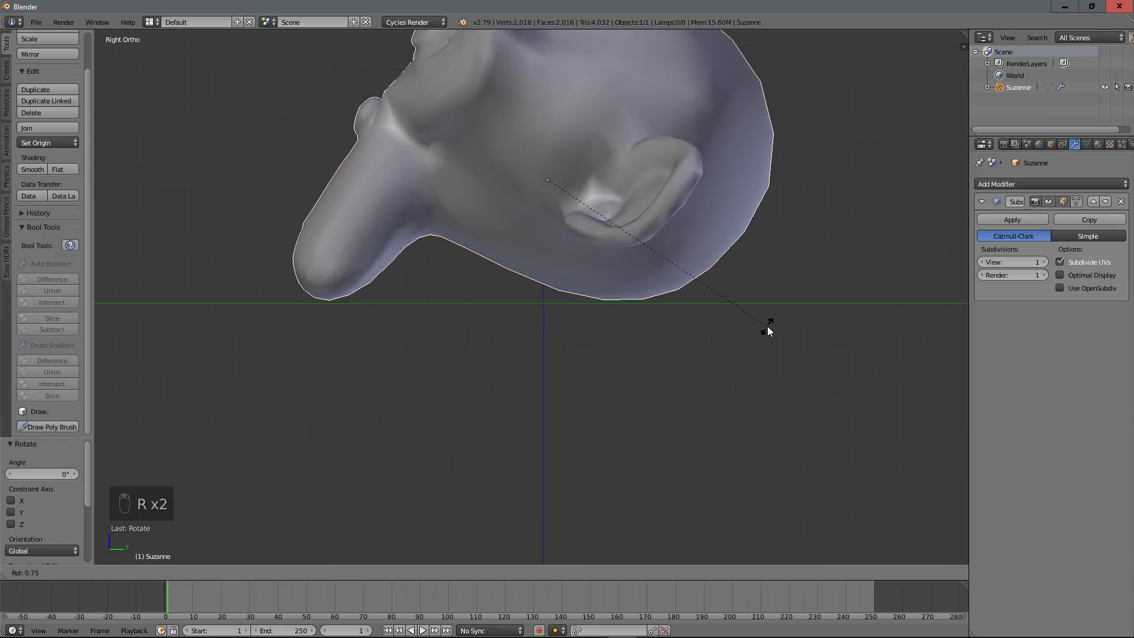
{"action": "right_click", "coordinate": [766, 325]}
{"action": "key", "text": "g"}
{"action": "left_click", "coordinate": [760, 331]}
{"action": "scroll", "coordinate": [759, 331], "scroll_direction": "down", "scroll_amount": 5}
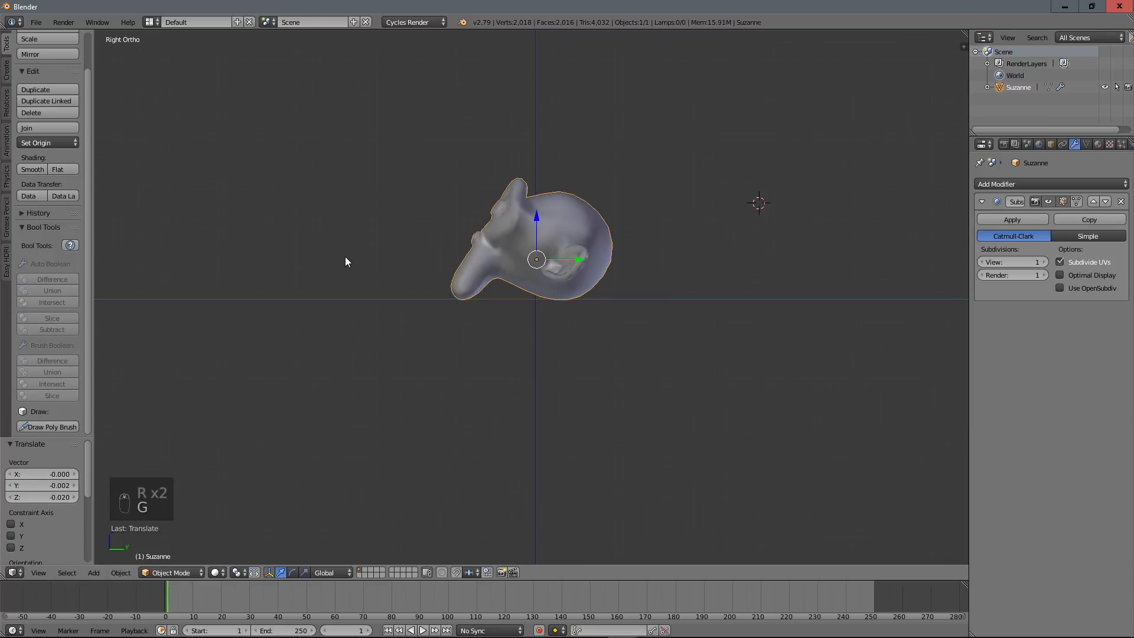
Add a cube, clear its location and raise it about 3.4 units along Z above the head.
{"action": "middle_click_drag", "start_coordinate": [346, 261], "coordinate": [620, 325]}
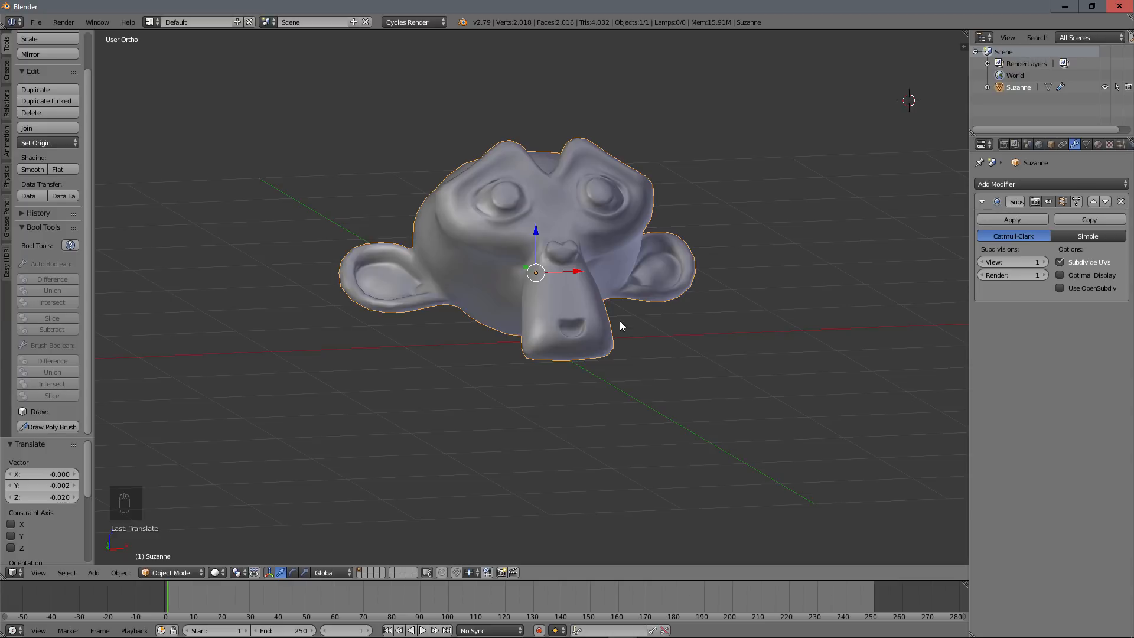
{"action": "middle_click_drag", "start_coordinate": [607, 309], "coordinate": [593, 371], "text": "shift"}
{"action": "scroll", "coordinate": [593, 370], "scroll_direction": "down", "scroll_amount": 3}
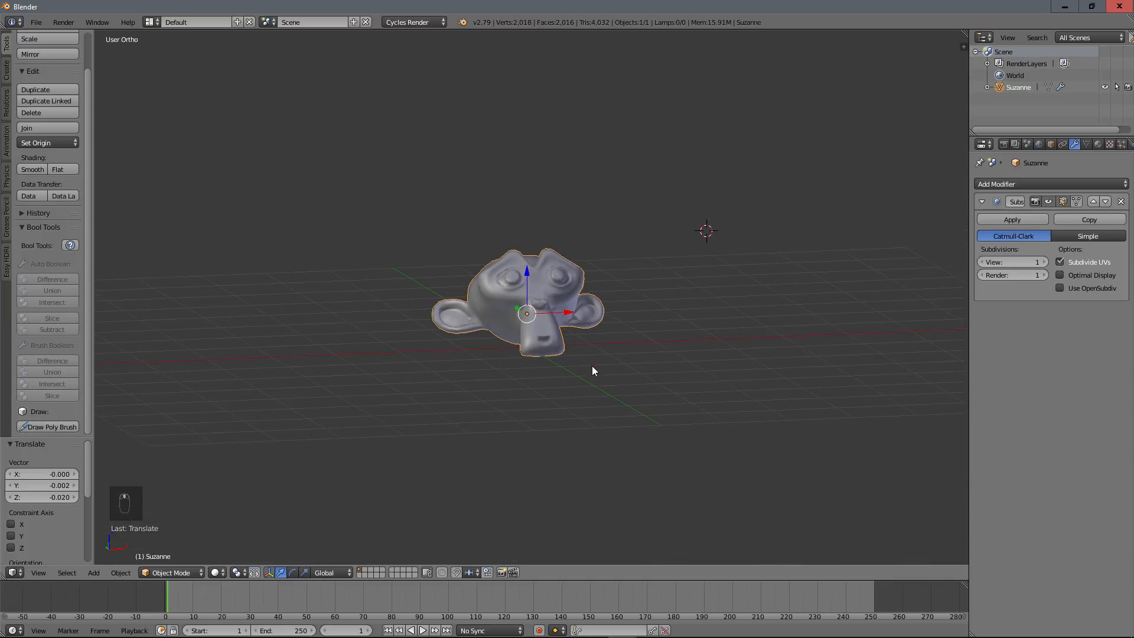
{"action": "key", "text": "shift+a"}
{"action": "mouse_move", "coordinate": [548, 352]}
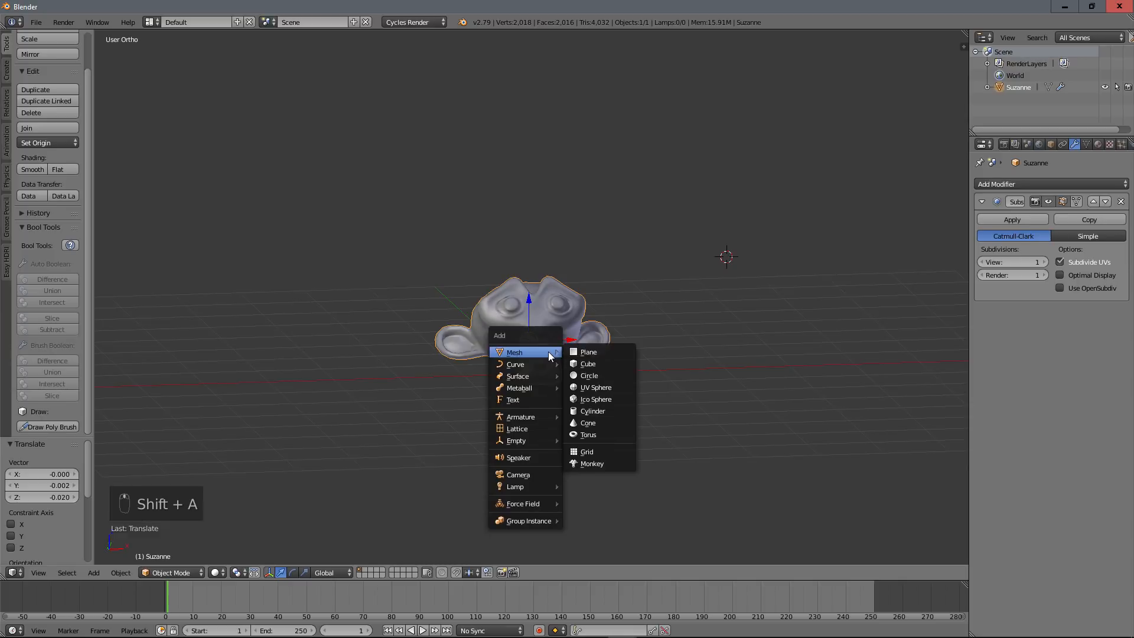
{"action": "left_click", "coordinate": [602, 361]}
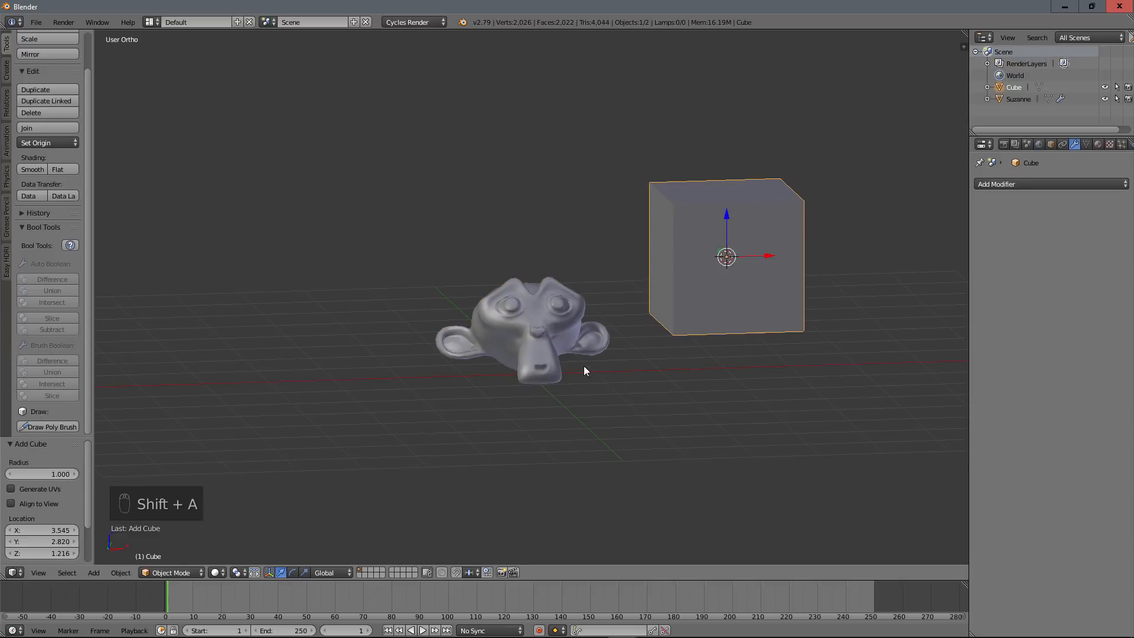
{"action": "key", "text": "alt+g"}
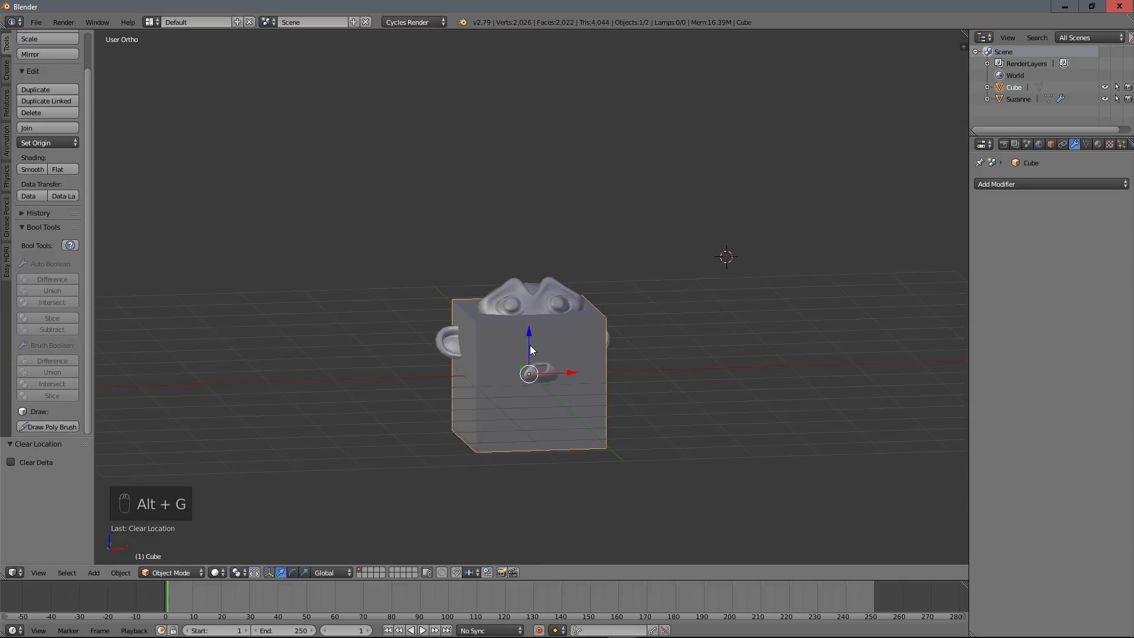
{"action": "left_click_drag", "start_coordinate": [530, 335], "coordinate": [530, 114]}
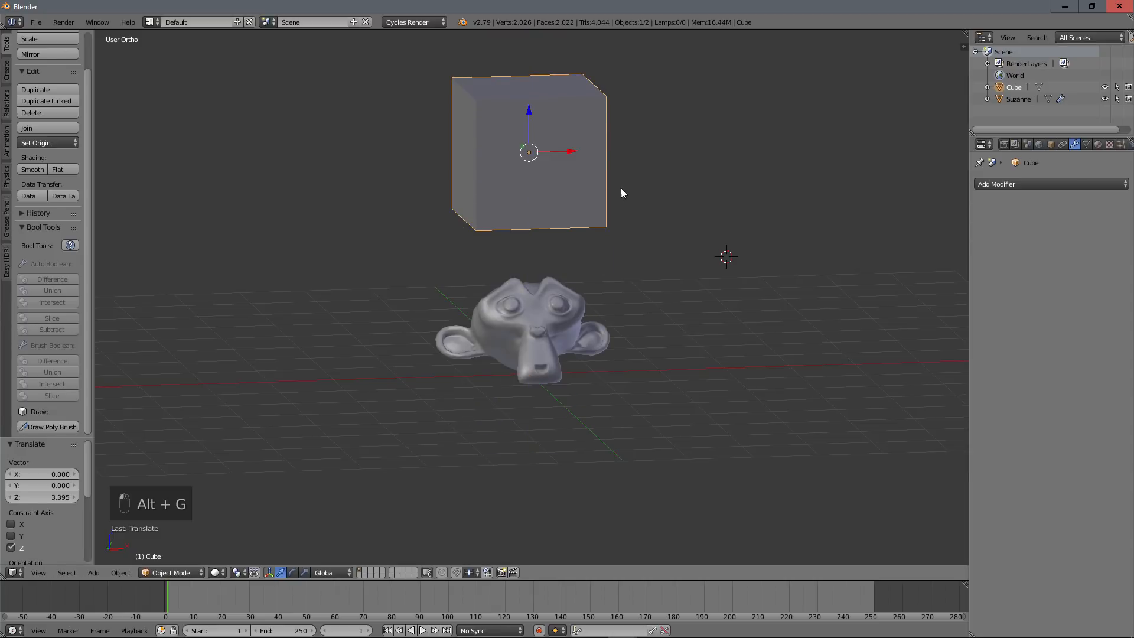
Scale the cube up by about 1.66 and again by about 1.15, and adjust its height so it clears the head.
{"action": "key", "text": "s"}
{"action": "left_click", "coordinate": [702, 222]}
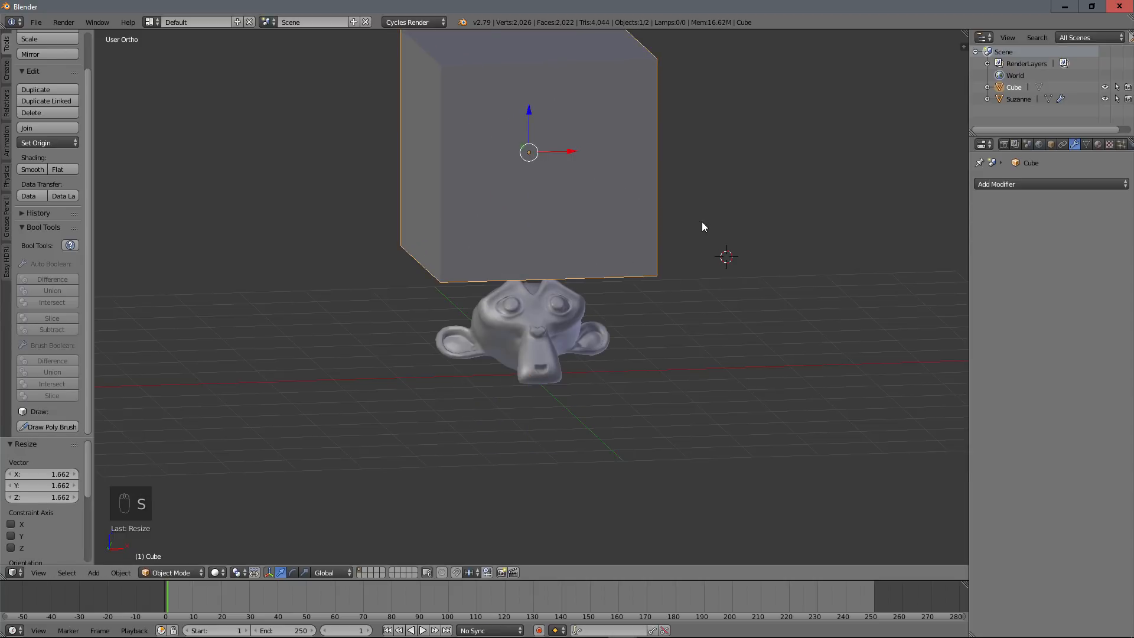
{"action": "key", "text": "KP_1"}
{"action": "key", "text": "s"}
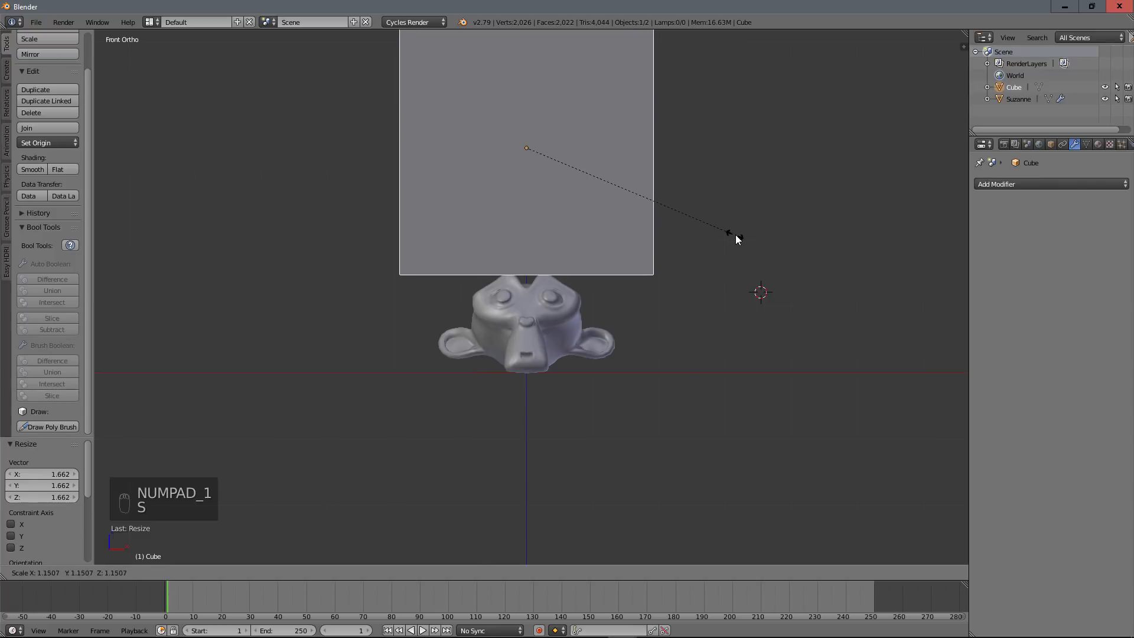
{"action": "left_click", "coordinate": [732, 238]}
{"action": "left_click_drag", "start_coordinate": [521, 118], "coordinate": [525, 90]}
{"action": "scroll", "coordinate": [555, 273], "scroll_direction": "down", "scroll_amount": 2}
{"action": "left_click_drag", "start_coordinate": [528, 141], "coordinate": [533, 164]}
{"action": "scroll", "coordinate": [532, 198], "scroll_direction": "up", "scroll_amount": 1}
{"action": "scroll", "coordinate": [539, 430], "scroll_direction": "down", "scroll_amount": 3}
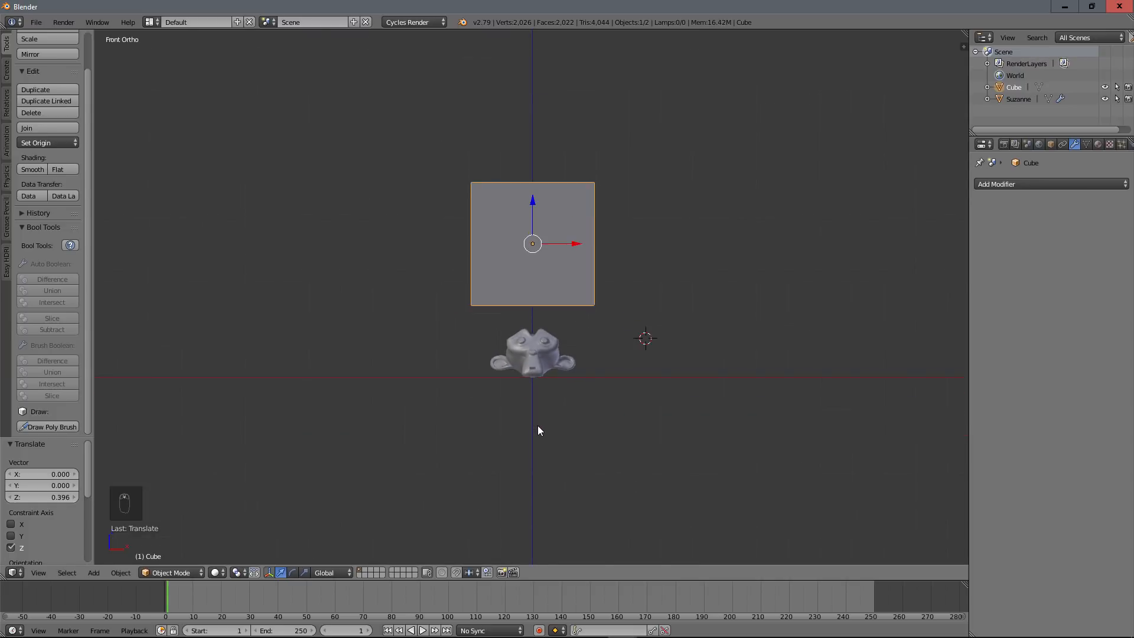
Examine the cube's mesh in Edit Mode and its placement above the head.
{"action": "scroll", "coordinate": [543, 377], "scroll_direction": "up", "scroll_amount": 4}
{"action": "scroll", "coordinate": [540, 349], "scroll_direction": "down", "scroll_amount": 2}
{"action": "middle_click_drag", "start_coordinate": [539, 336], "coordinate": [472, 348]}
{"action": "key", "text": "Tab"}
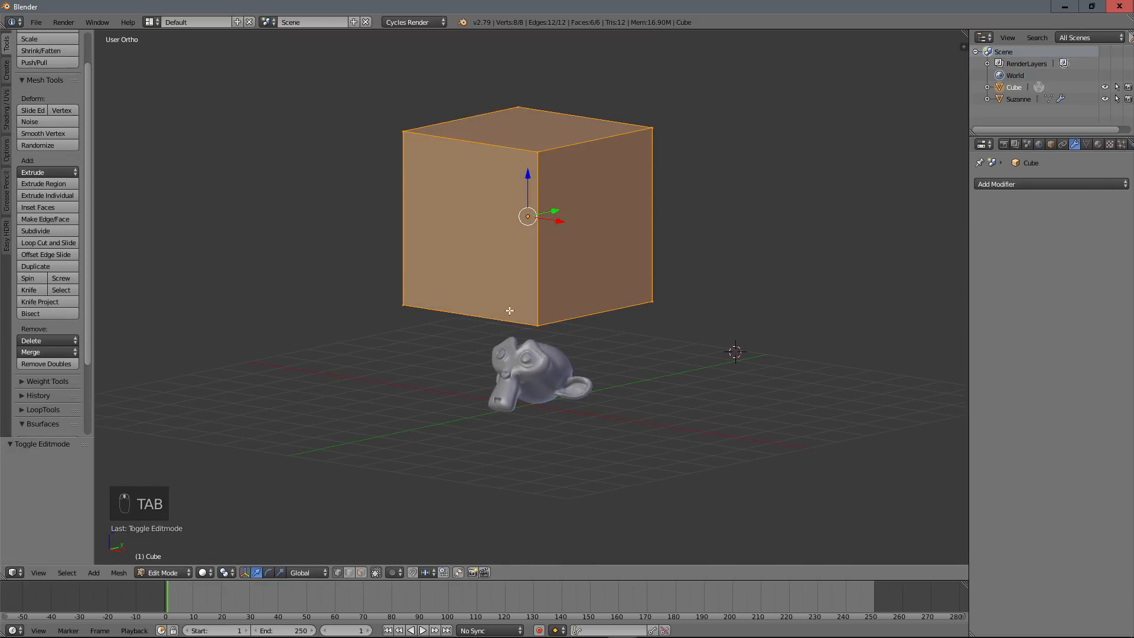
{"action": "middle_click_drag", "start_coordinate": [512, 306], "coordinate": [573, 304]}
{"action": "key", "text": "Tab"}
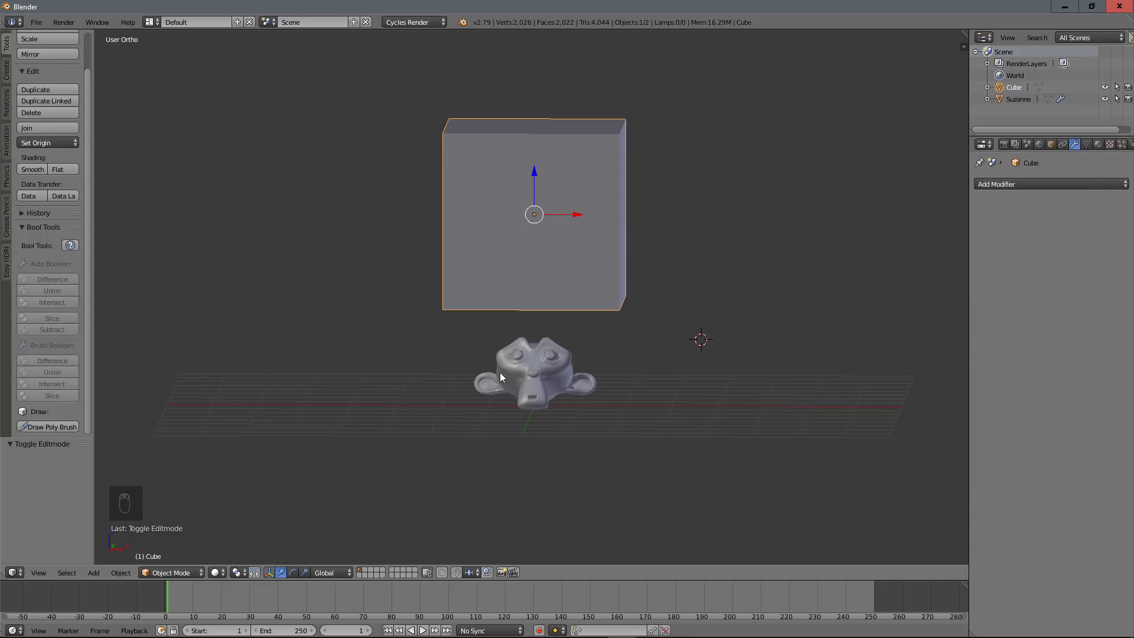
{"action": "scroll", "coordinate": [533, 375], "scroll_direction": "up", "scroll_amount": 3}
{"action": "scroll", "coordinate": [541, 377], "scroll_direction": "down", "scroll_amount": 2}
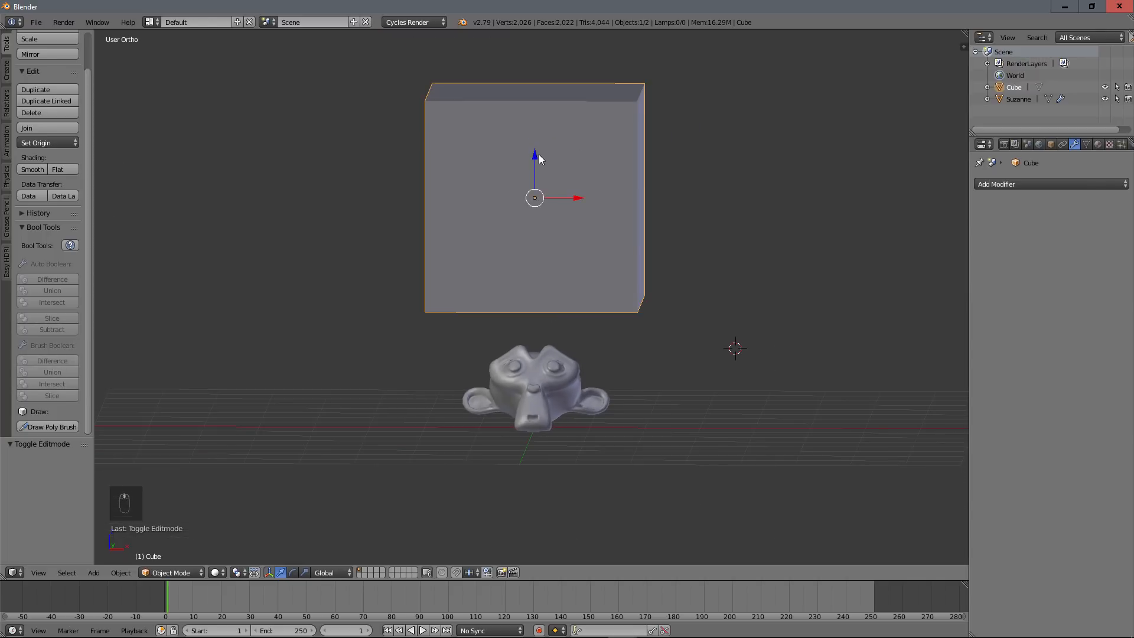
Apply a Bool Tool Brush Boolean Difference to the head with the cube as cutter, and select the cube alone.
{"action": "right_click", "coordinate": [549, 369], "text": "shift"}
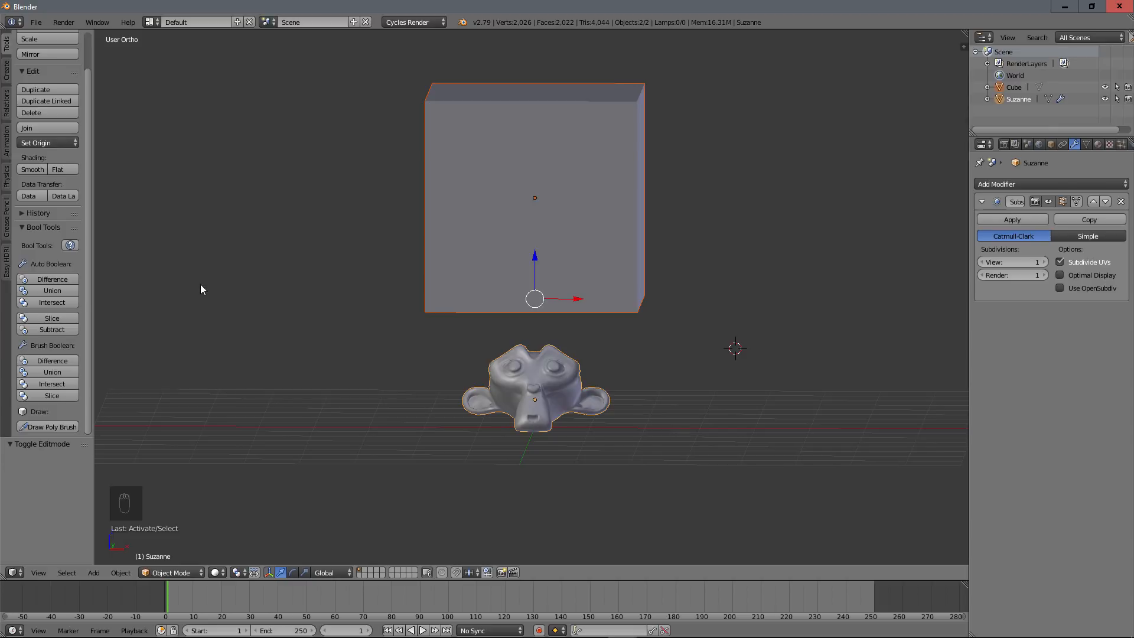
{"action": "left_click", "coordinate": [53, 361]}
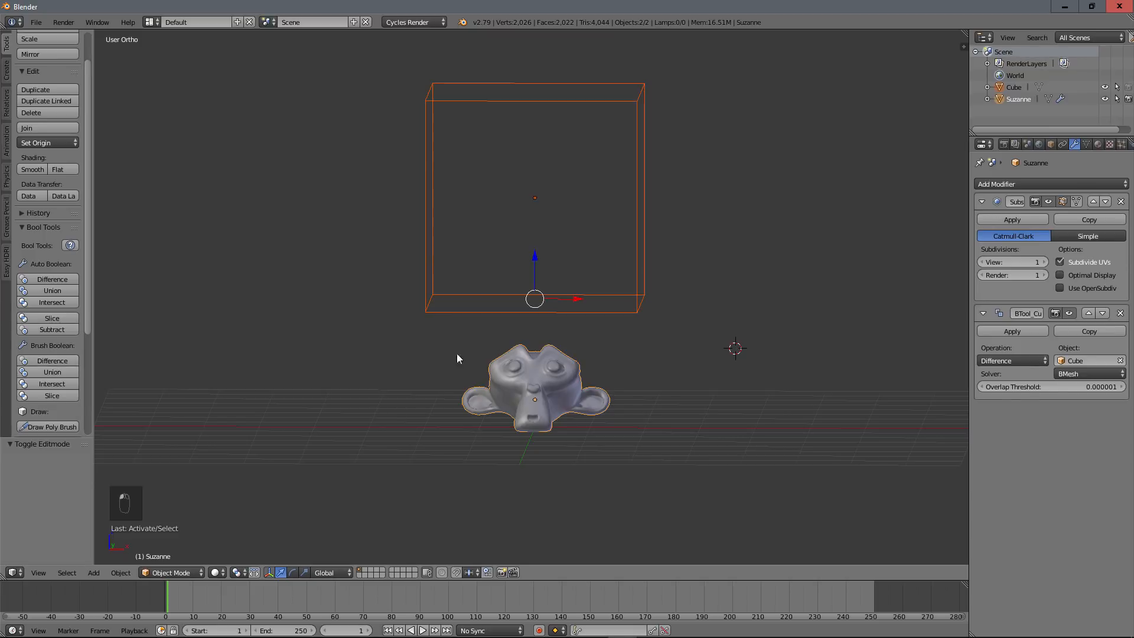
{"action": "left_click_drag", "start_coordinate": [537, 256], "coordinate": [536, 262]}
{"action": "right_click", "coordinate": [536, 262]}
{"action": "right_click", "coordinate": [633, 188]}
{"action": "left_click_drag", "start_coordinate": [535, 161], "coordinate": [512, 148]}
Inspect the wireframe cutter cube and the head below it from several angles.
{"action": "middle_click_drag", "start_coordinate": [504, 234], "coordinate": [572, 286]}
{"action": "scroll", "coordinate": [552, 346], "scroll_direction": "down", "scroll_amount": 3}
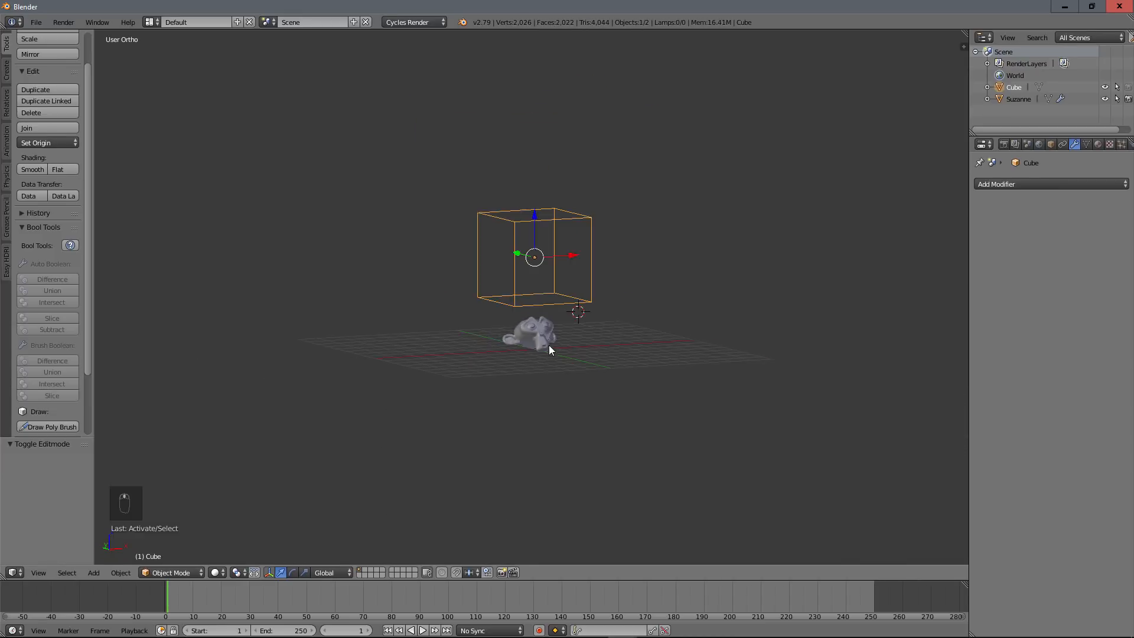
{"action": "scroll", "coordinate": [520, 173], "scroll_direction": "up", "scroll_amount": 3}
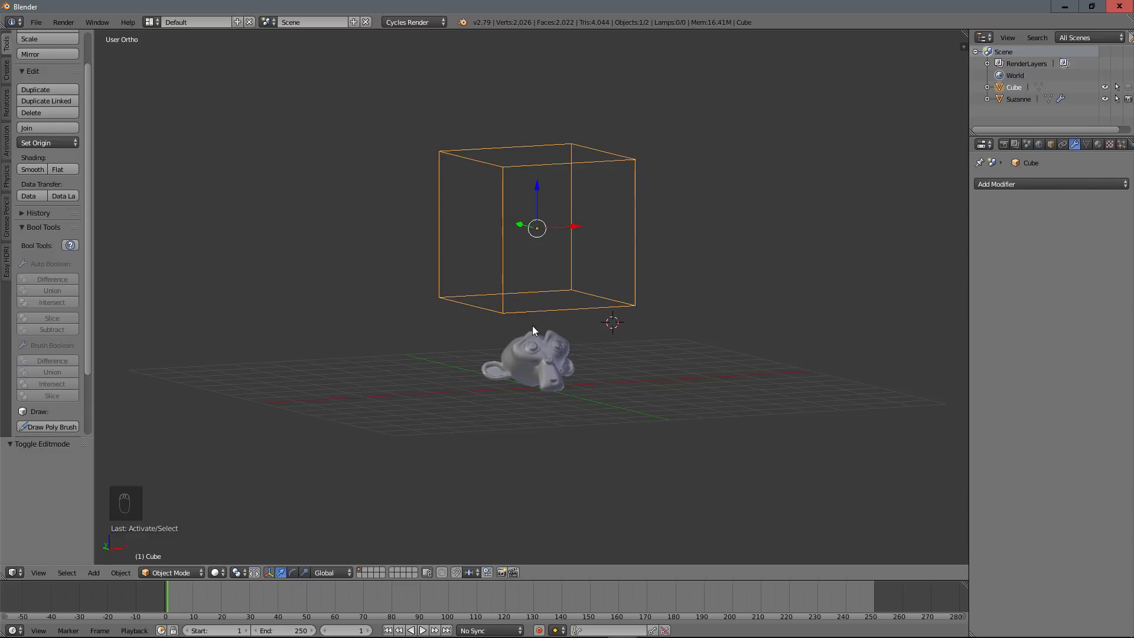
{"action": "middle_click_drag", "start_coordinate": [550, 325], "coordinate": [595, 332]}
{"action": "scroll", "coordinate": [595, 332], "scroll_direction": "up", "scroll_amount": 4}
{"action": "scroll", "coordinate": [607, 380], "scroll_direction": "down", "scroll_amount": 4}
{"action": "middle_click_drag", "start_coordinate": [607, 381], "coordinate": [575, 355]}
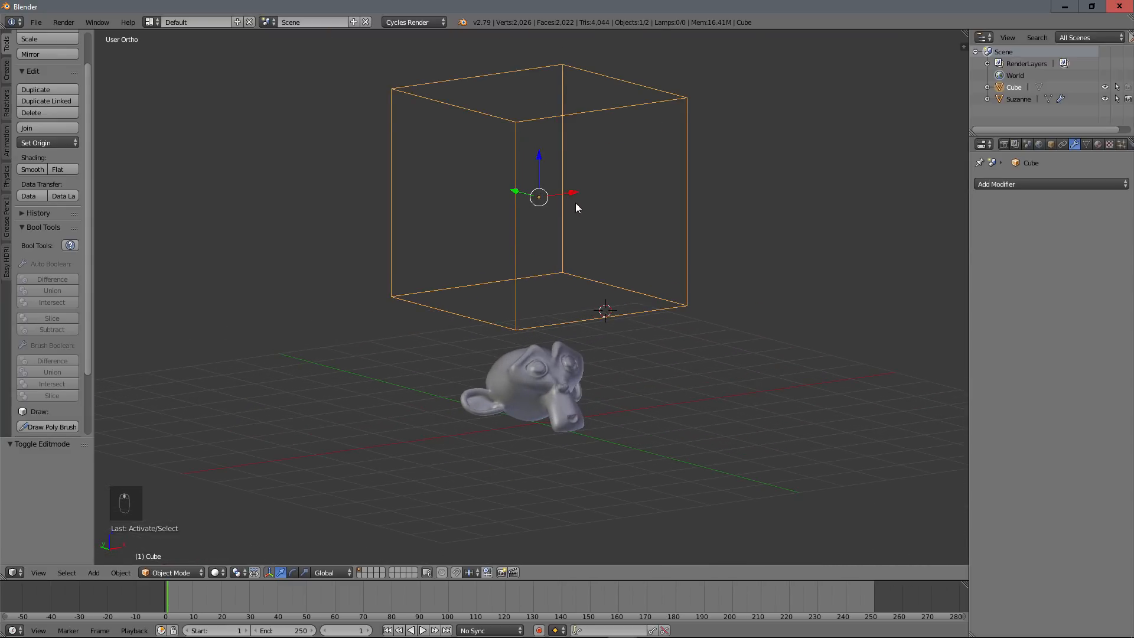
{"action": "middle_click_drag", "start_coordinate": [575, 207], "coordinate": [569, 202]}
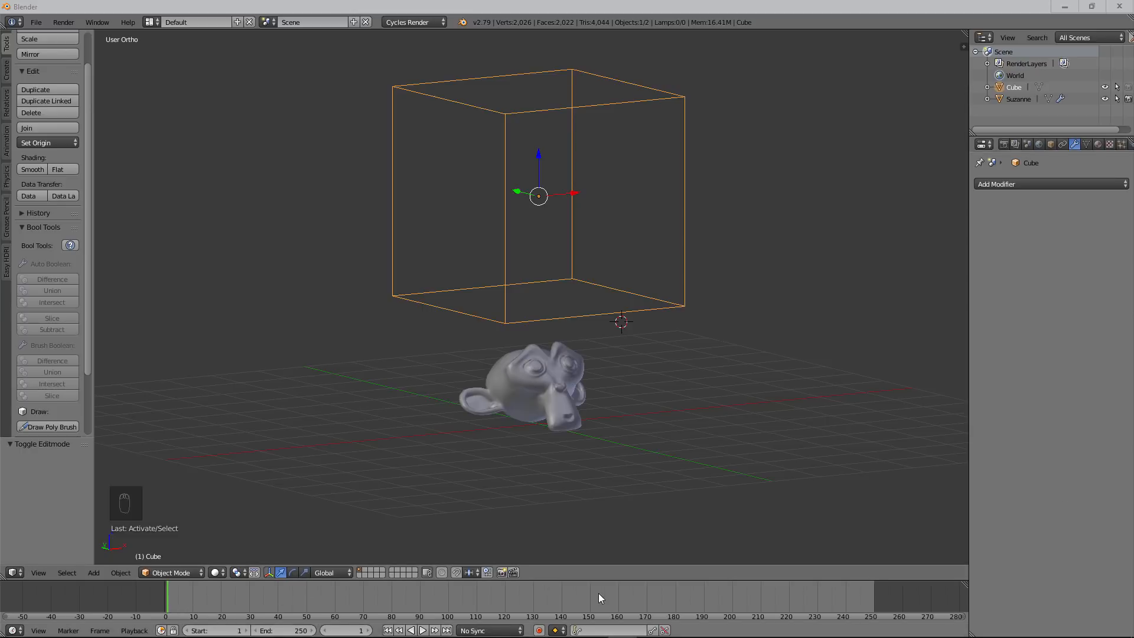
Insert a LocRot keyframe for the cube in its raised position at frame 1.
{"action": "middle_click_drag", "start_coordinate": [579, 336], "coordinate": [542, 261]}
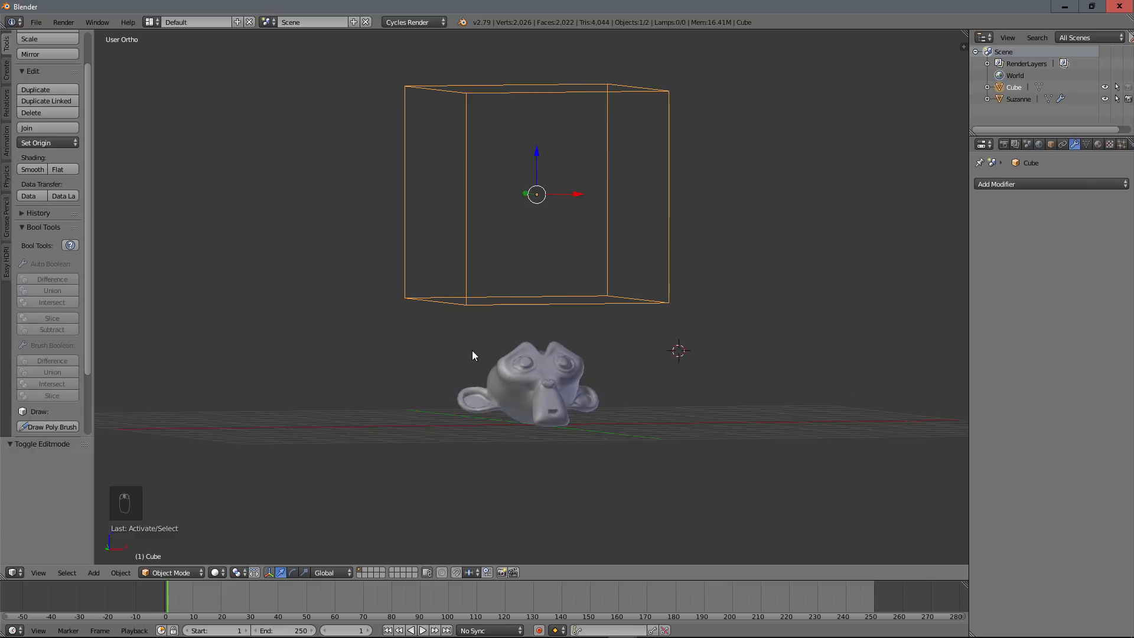
{"action": "key", "text": "i"}
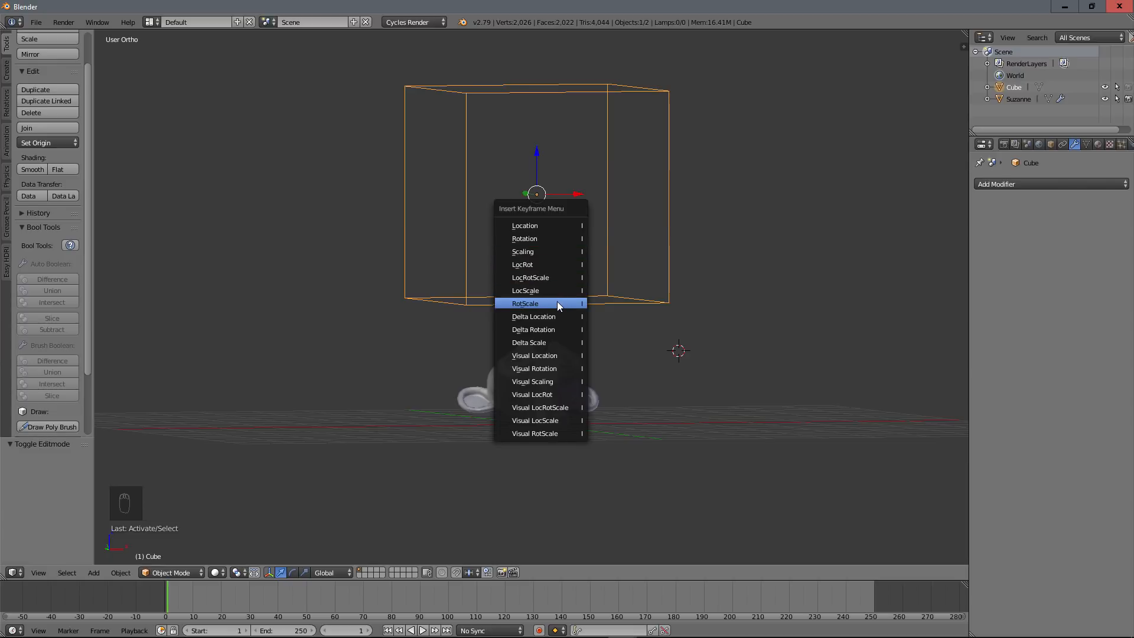
{"action": "left_click", "coordinate": [555, 264]}
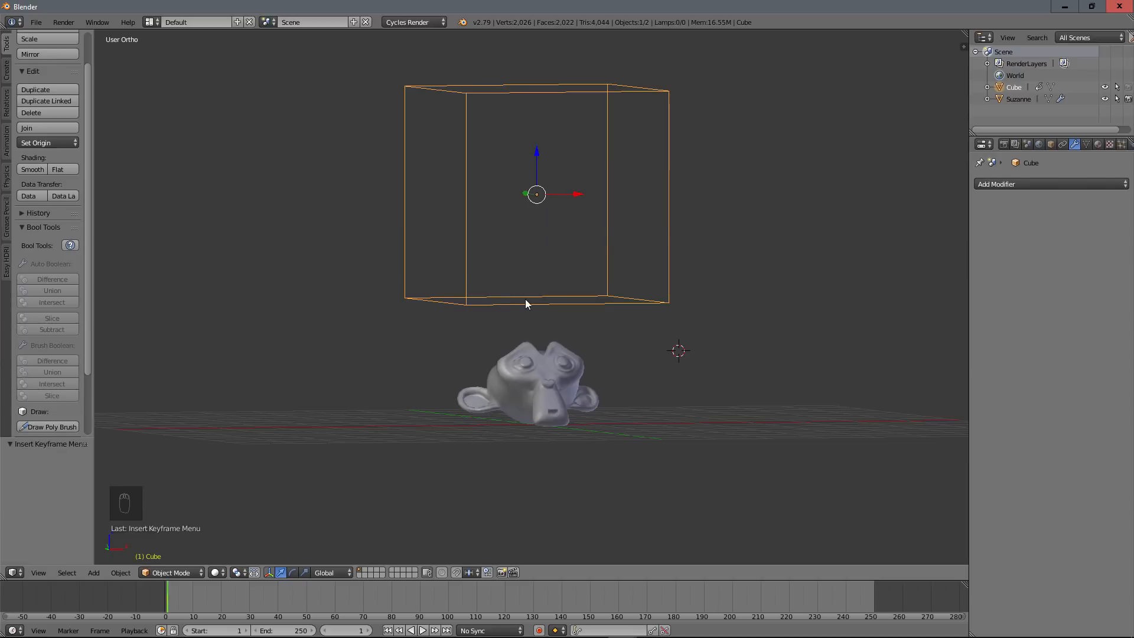
At frame 150, lower the cube about 3.97 units along Z over the whole head and insert a LocRot keyframe.
{"action": "left_click", "coordinate": [590, 602]}
{"action": "scroll", "coordinate": [592, 395], "scroll_direction": "down", "scroll_amount": 3}
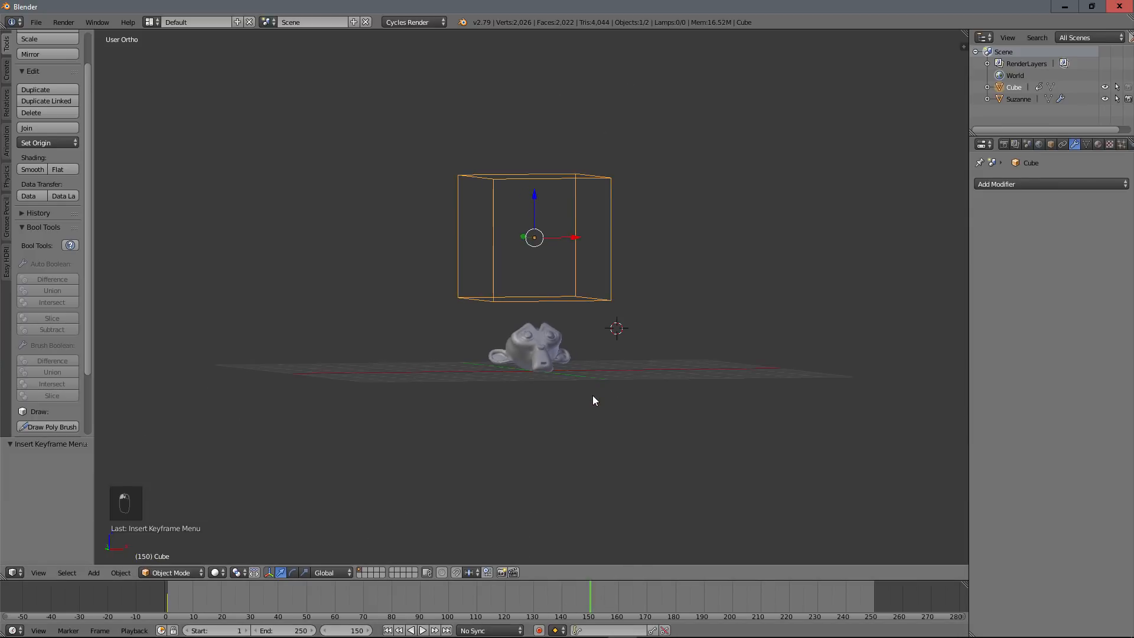
{"action": "scroll", "coordinate": [593, 395], "scroll_direction": "up", "scroll_amount": 1}
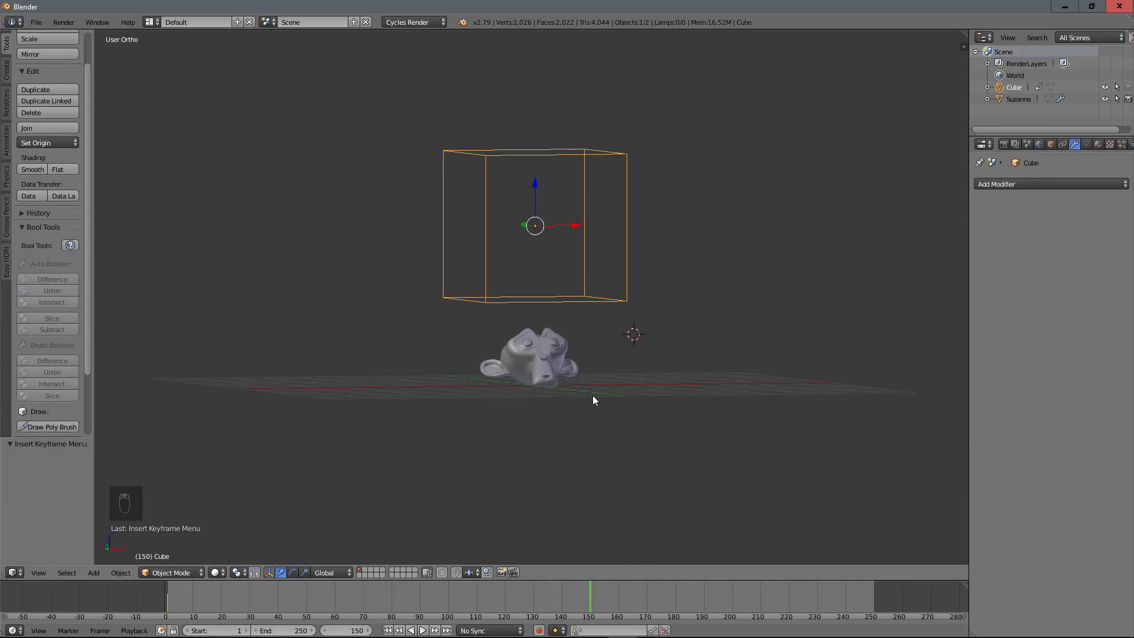
{"action": "key", "text": "g"}
{"action": "key", "text": "z"}
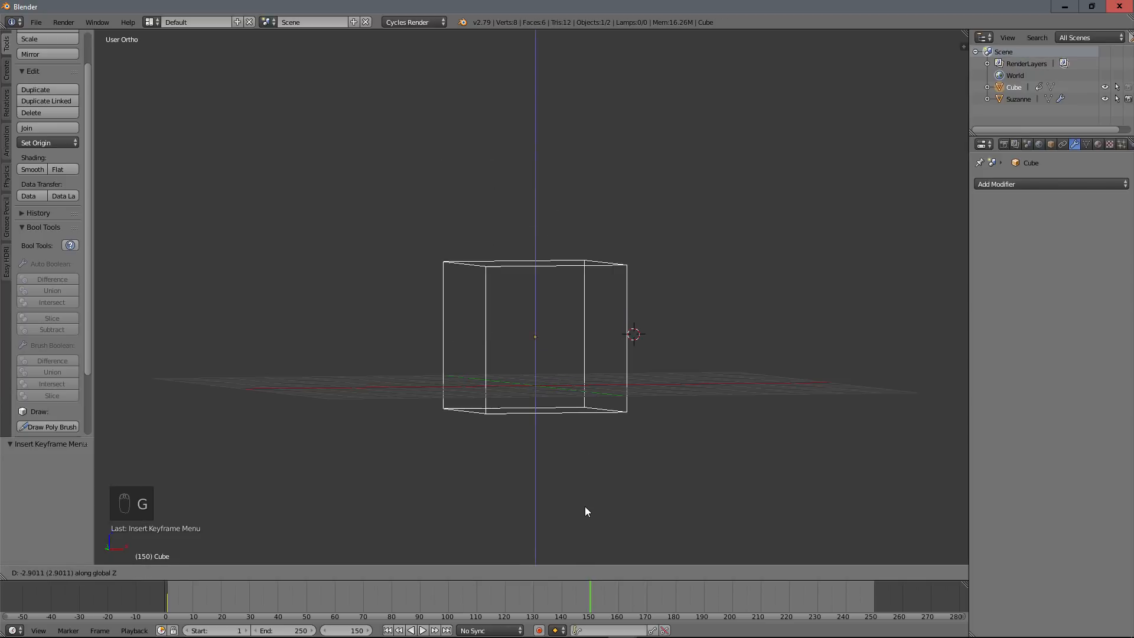
{"action": "left_click", "coordinate": [583, 544]}
{"action": "middle_click_drag", "start_coordinate": [583, 541], "coordinate": [552, 411]}
{"action": "key", "text": "i"}
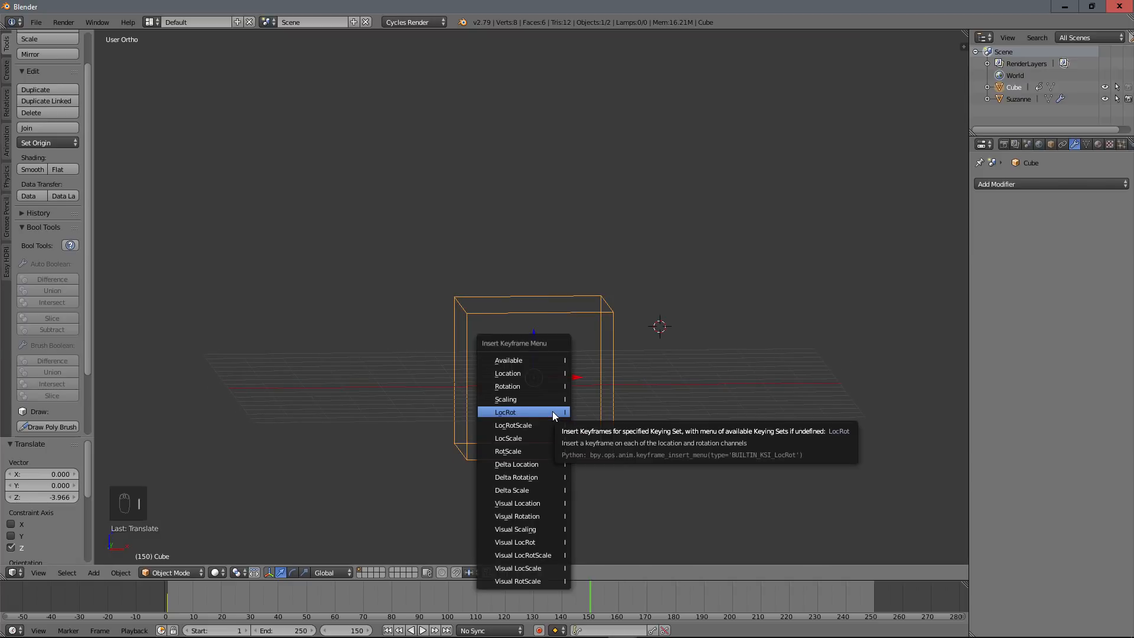
{"action": "left_click", "coordinate": [551, 411]}
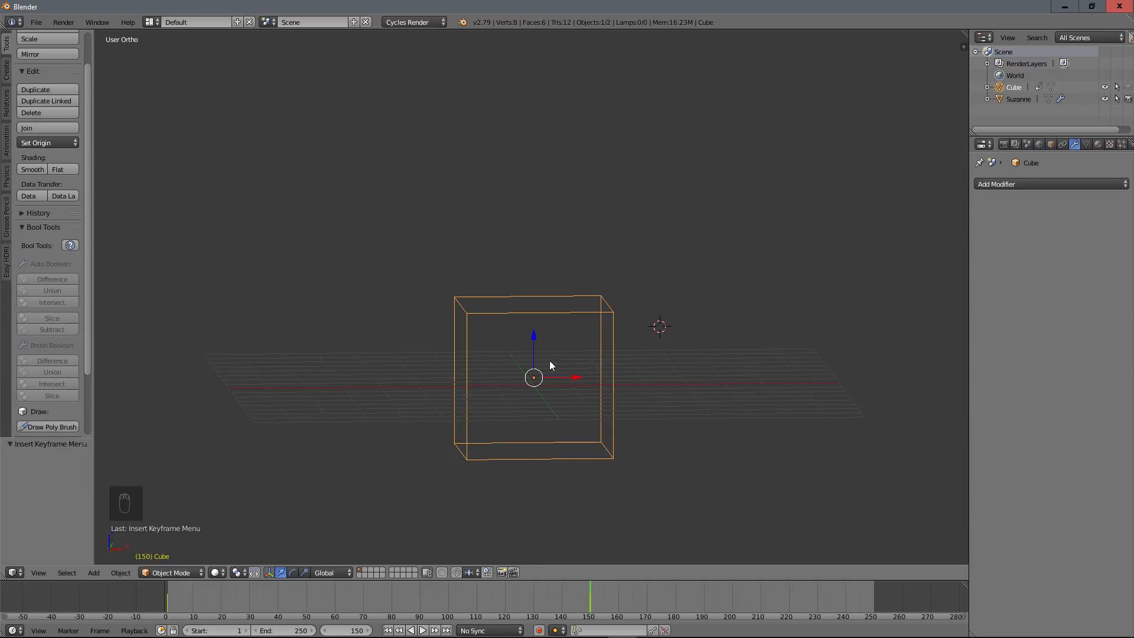
Return to the first frame and play the animation to check the cube's descent over the head.
{"action": "left_click_drag", "start_coordinate": [533, 348], "coordinate": [533, 184]}
{"action": "right_click", "coordinate": [533, 184]}
{"action": "left_click", "coordinate": [168, 596]}
{"action": "key", "text": "alt+a"}
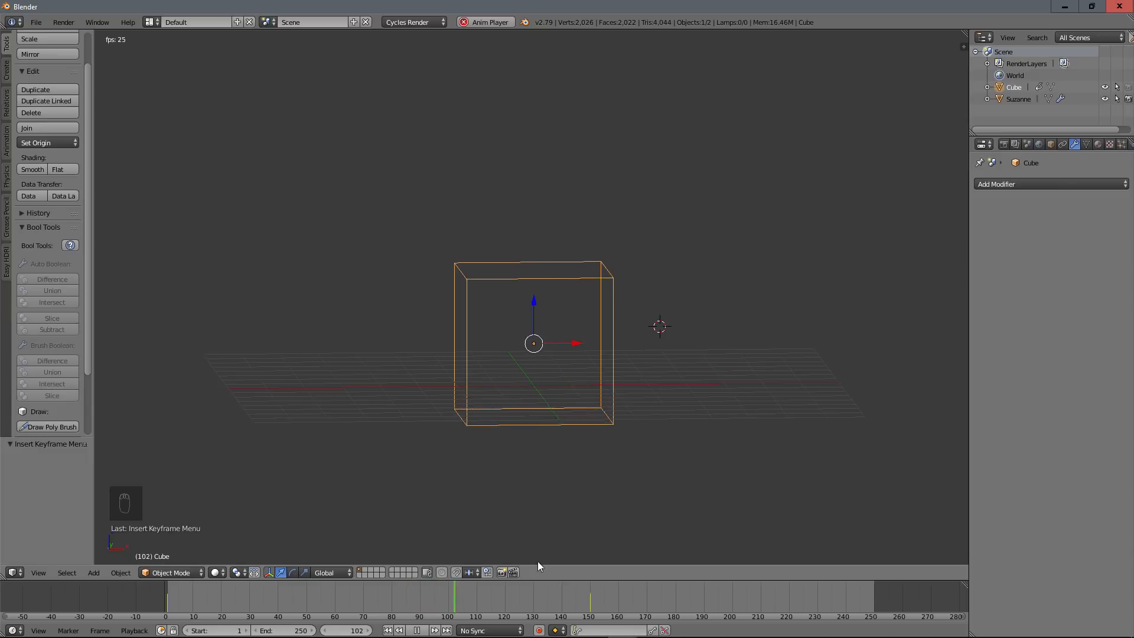
Stop the playback, move to frame 59, and examine the cube's flat cut across the head from several angles.
{"action": "key", "text": "Escape"}
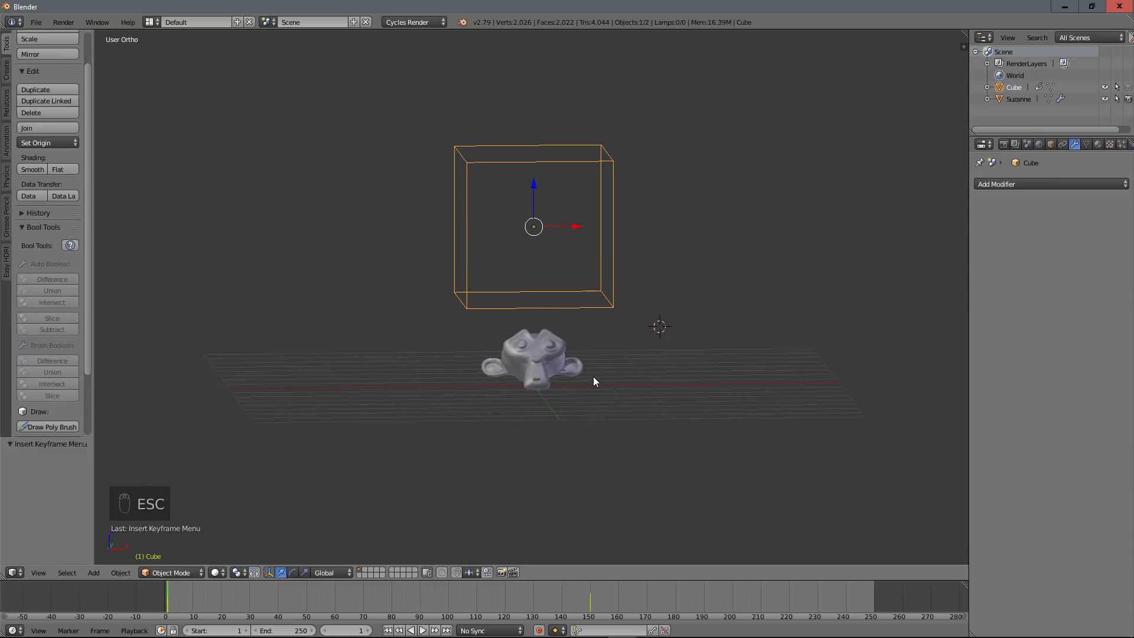
{"action": "scroll", "coordinate": [593, 377], "scroll_direction": "up", "scroll_amount": 4}
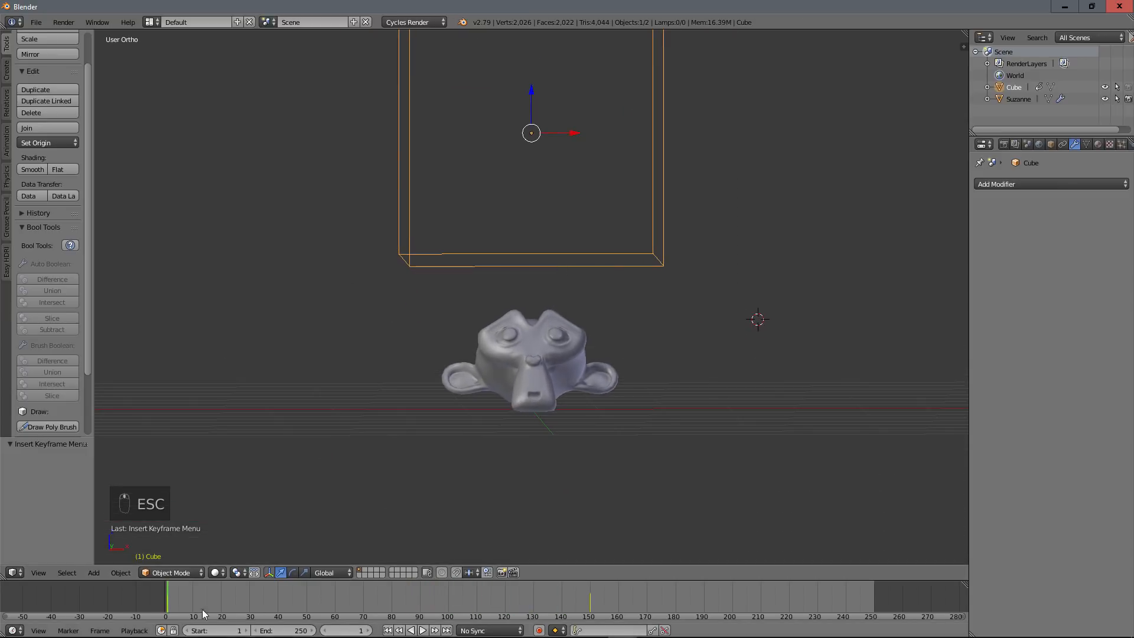
{"action": "left_click_drag", "start_coordinate": [203, 607], "coordinate": [332, 606]}
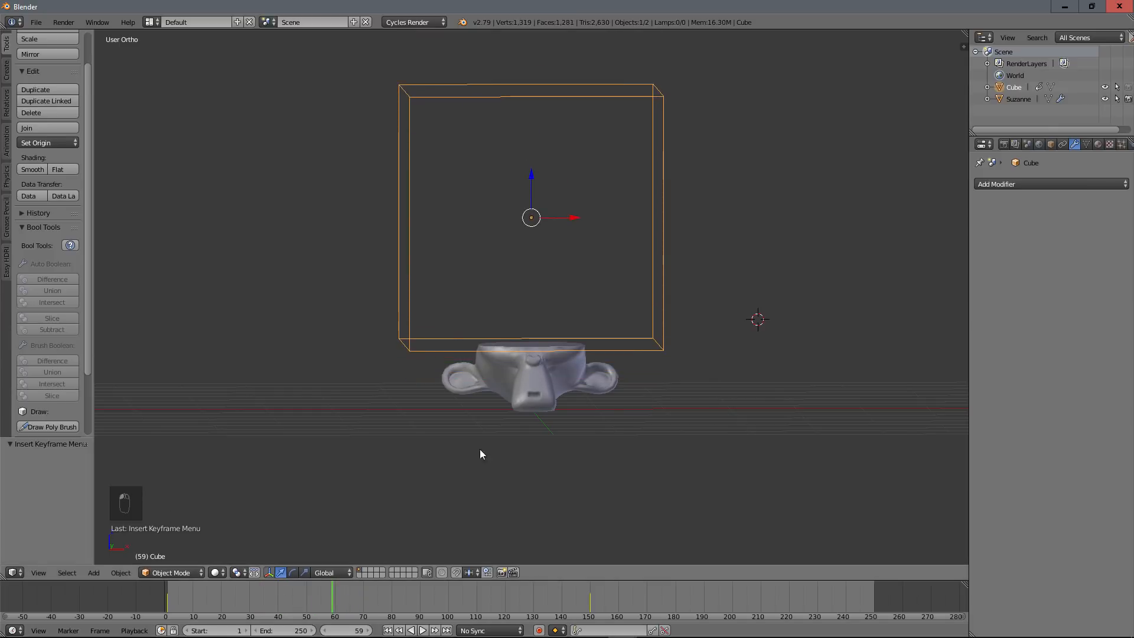
{"action": "middle_click_drag", "start_coordinate": [479, 448], "coordinate": [543, 366]}
{"action": "scroll", "coordinate": [558, 398], "scroll_direction": "up", "scroll_amount": 2}
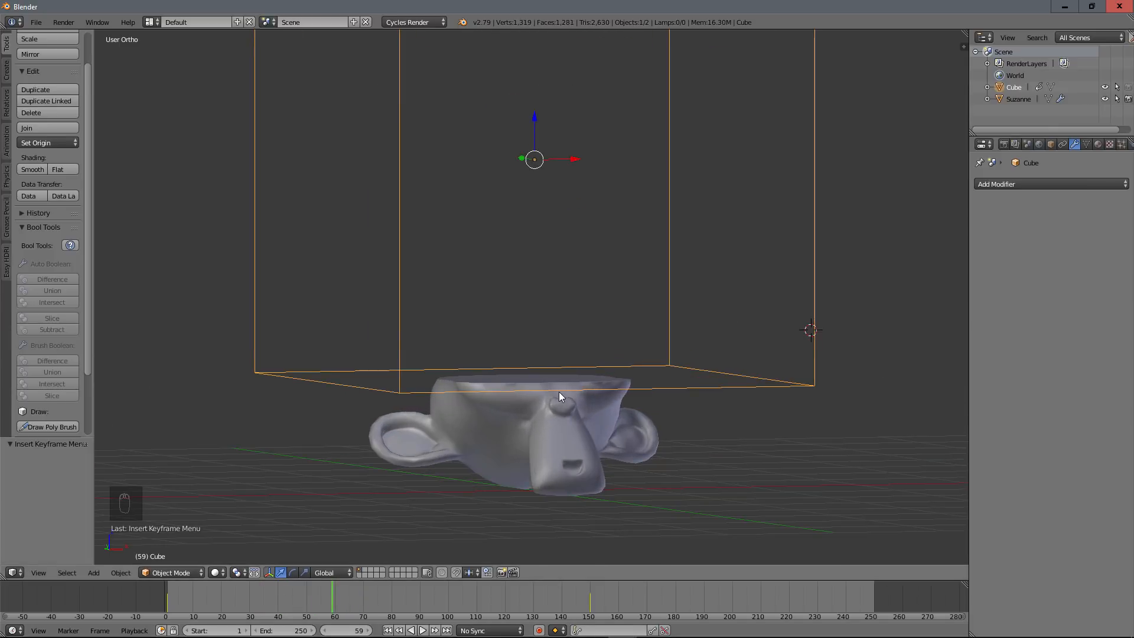
{"action": "middle_click_drag", "start_coordinate": [559, 391], "coordinate": [542, 392]}
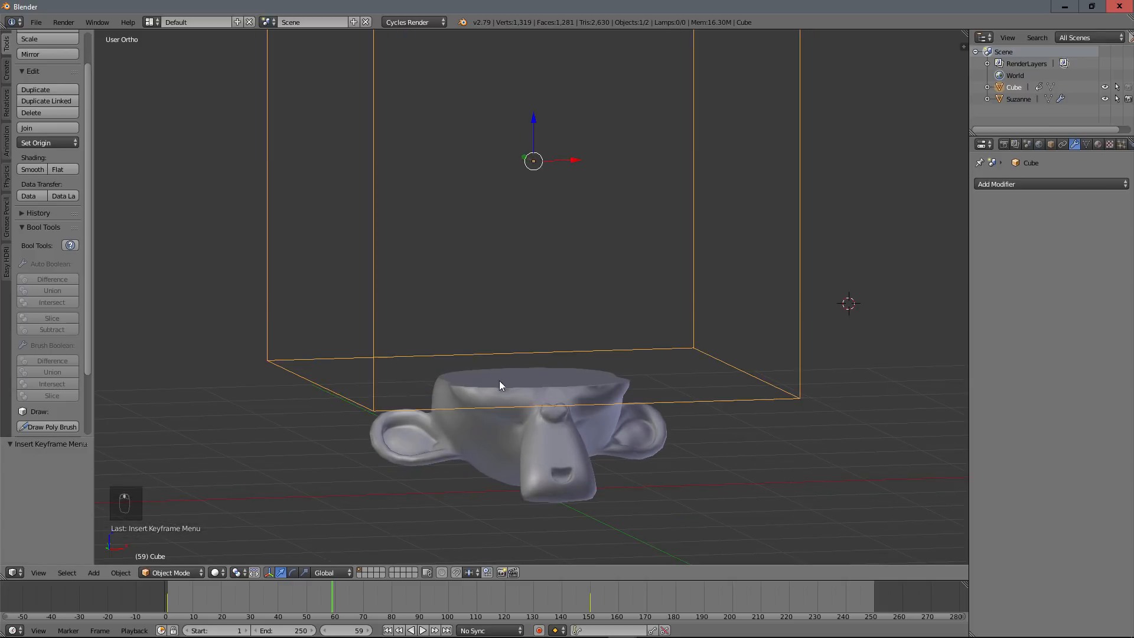
{"action": "middle_click_drag", "start_coordinate": [454, 394], "coordinate": [519, 376]}
{"action": "middle_click_drag", "start_coordinate": [437, 392], "coordinate": [510, 376]}
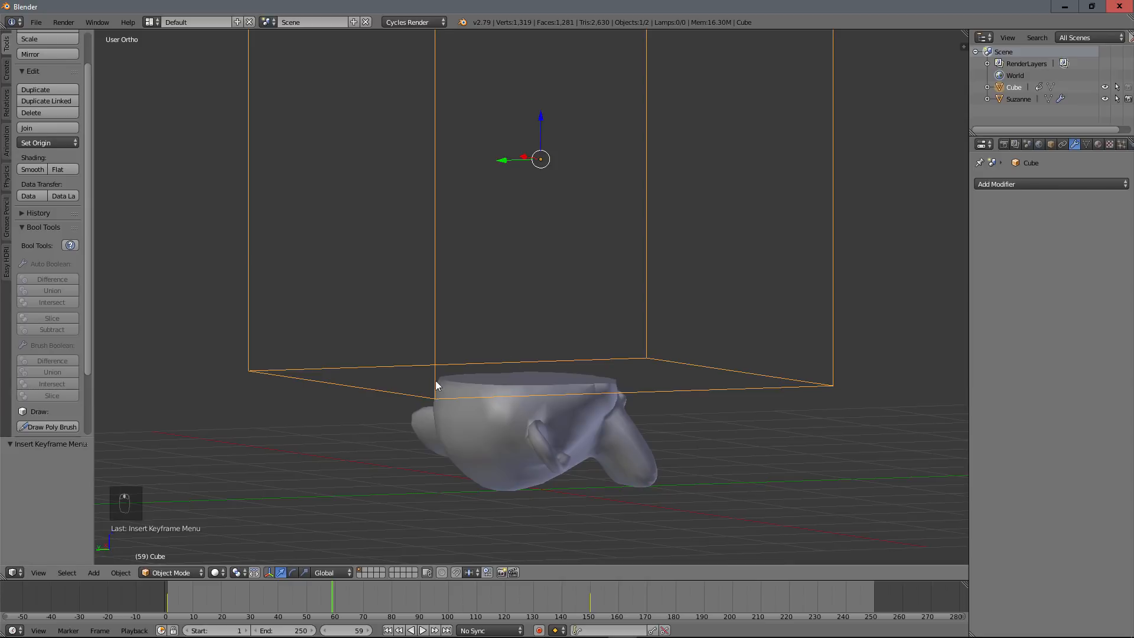
{"action": "middle_click_drag", "start_coordinate": [436, 385], "coordinate": [526, 396]}
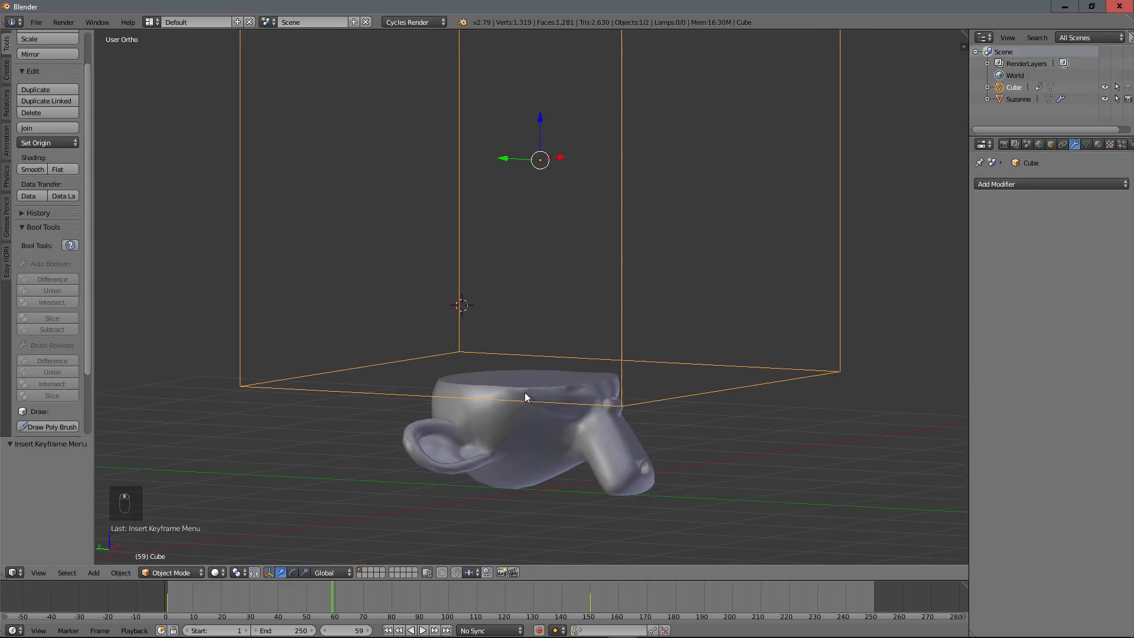
{"action": "middle_click_drag", "start_coordinate": [615, 389], "coordinate": [558, 392]}
{"action": "scroll", "coordinate": [561, 390], "scroll_direction": "down", "scroll_amount": 5}
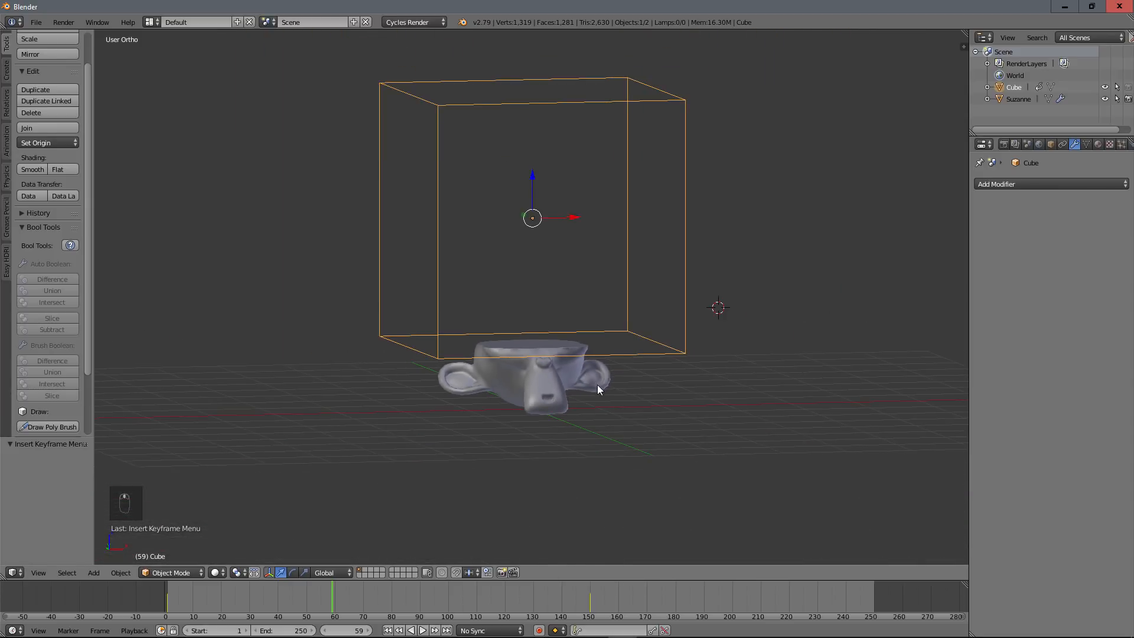
{"action": "left_click_drag", "start_coordinate": [535, 200], "coordinate": [533, 169]}
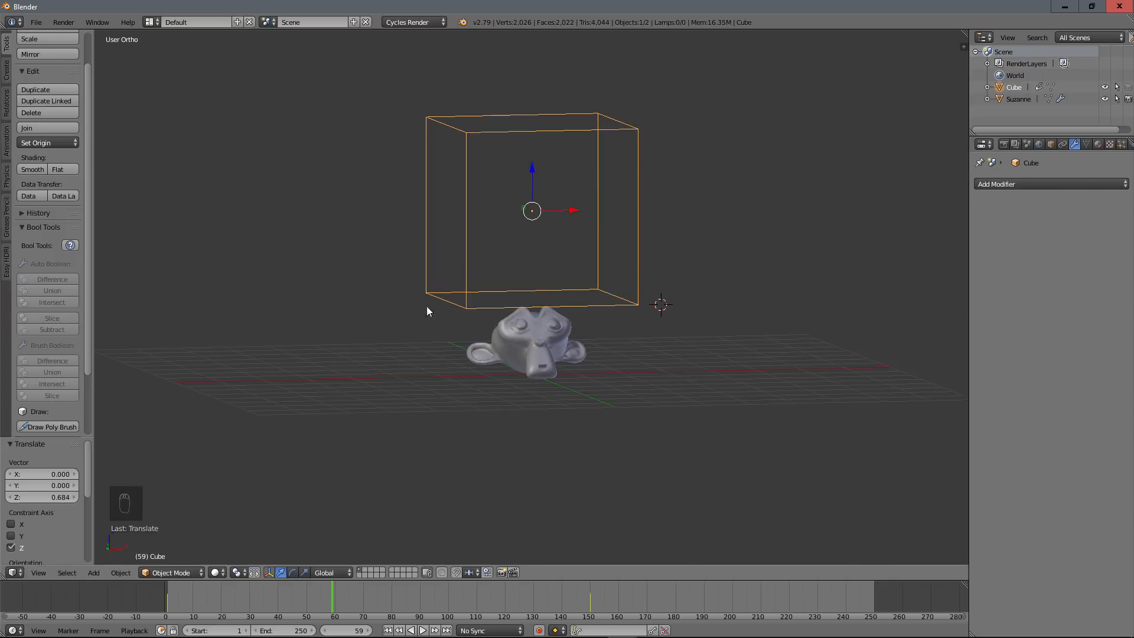
Return to frame 1 and select the four bottom corner vertices of the cutter cube in Edit Mode.
{"action": "left_click", "coordinate": [168, 600]}
{"action": "key", "text": "Tab"}
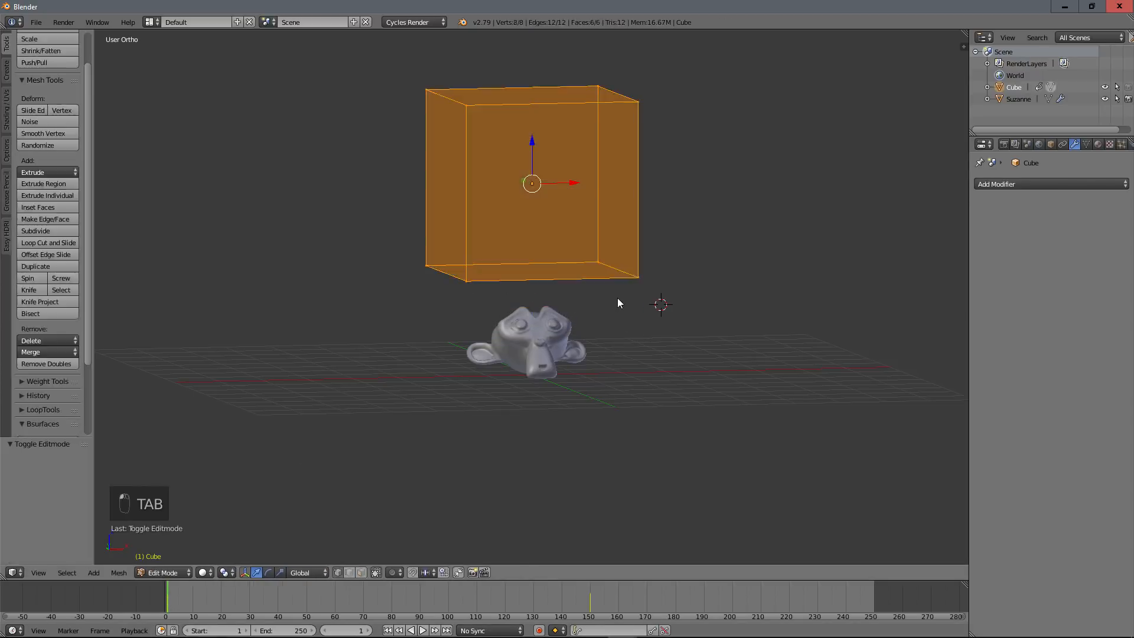
{"action": "scroll", "coordinate": [542, 410], "scroll_direction": "up", "scroll_amount": 4}
{"action": "scroll", "coordinate": [541, 410], "scroll_direction": "down", "scroll_amount": 4}
{"action": "middle_click_drag", "start_coordinate": [541, 410], "coordinate": [500, 345]}
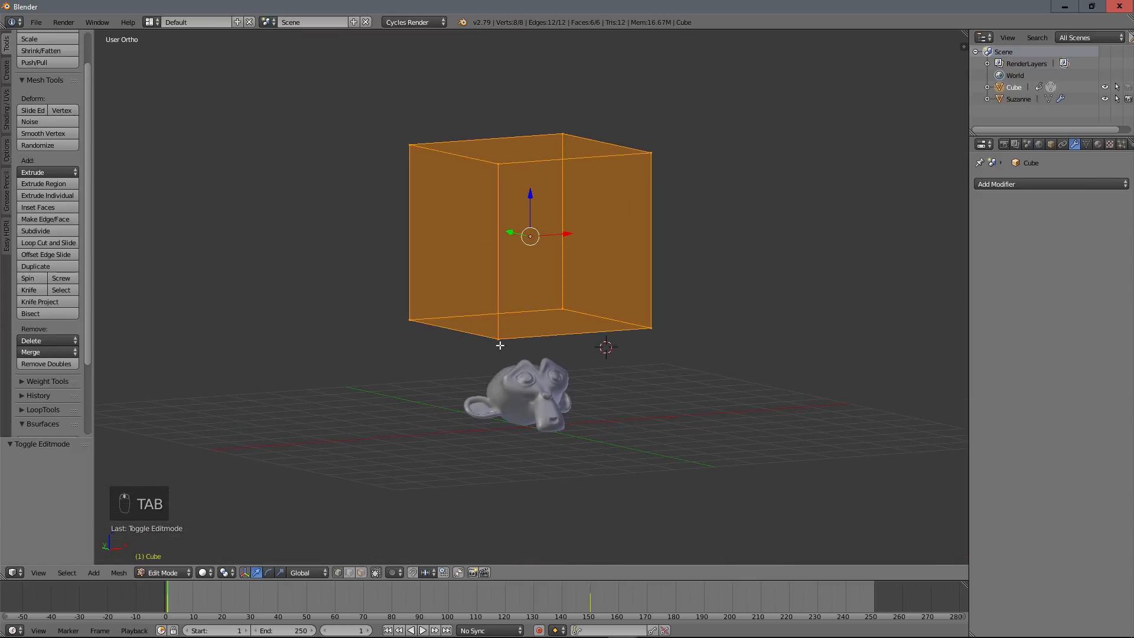
{"action": "left_click", "coordinate": [498, 336]}
{"action": "left_click", "coordinate": [435, 323]}
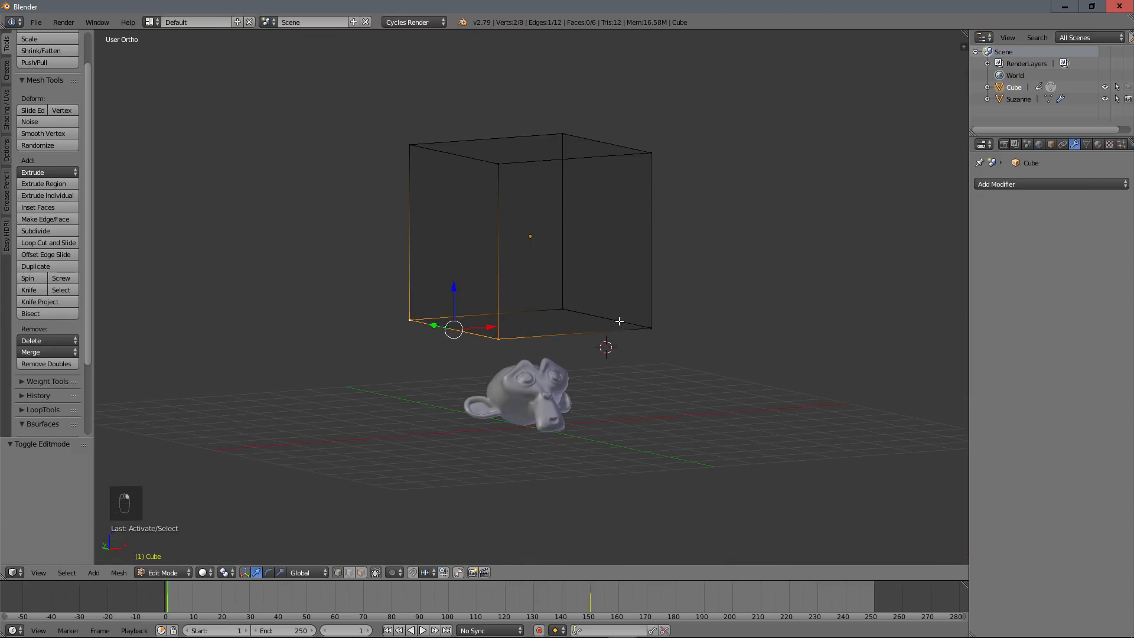
{"action": "right_click", "coordinate": [660, 330], "text": "shift"}
{"action": "middle_click_drag", "start_coordinate": [619, 335], "coordinate": [537, 336]}
{"action": "right_click", "coordinate": [645, 328], "text": "shift"}
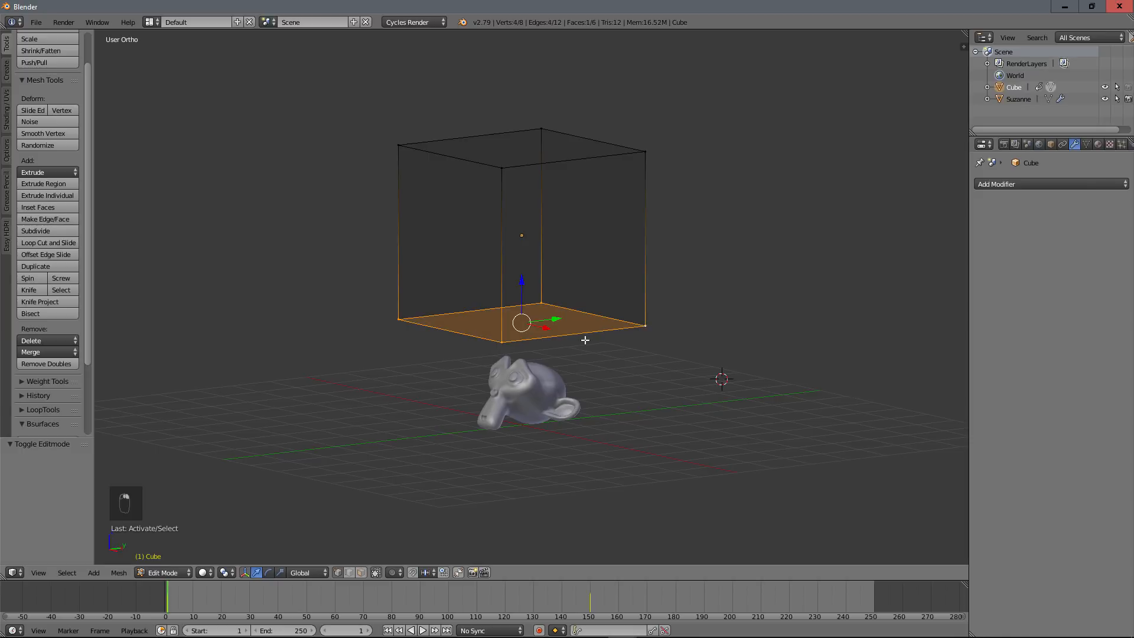
Subdivide the cube's bottom face four times in succession to make a dense grid.
{"action": "middle_click_drag", "start_coordinate": [657, 364], "coordinate": [620, 362]}
{"action": "key", "text": "w"}
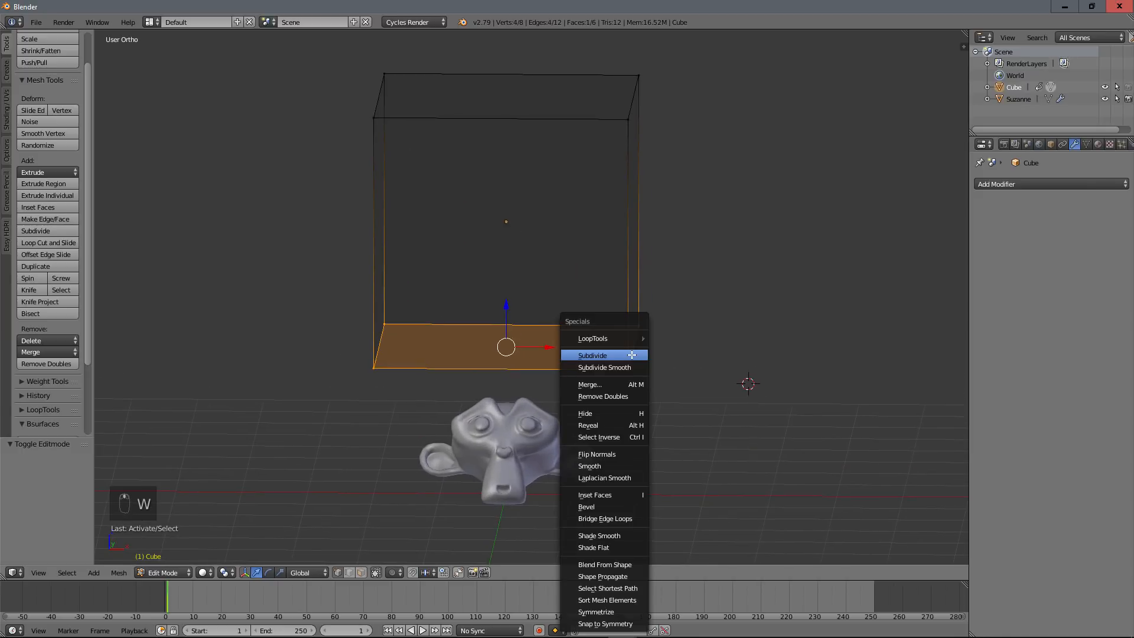
{"action": "left_click", "coordinate": [632, 354]}
{"action": "key", "text": "w"}
{"action": "left_click", "coordinate": [632, 354]}
{"action": "key", "text": "w"}
{"action": "left_click", "coordinate": [632, 355]}
{"action": "key", "text": "w"}
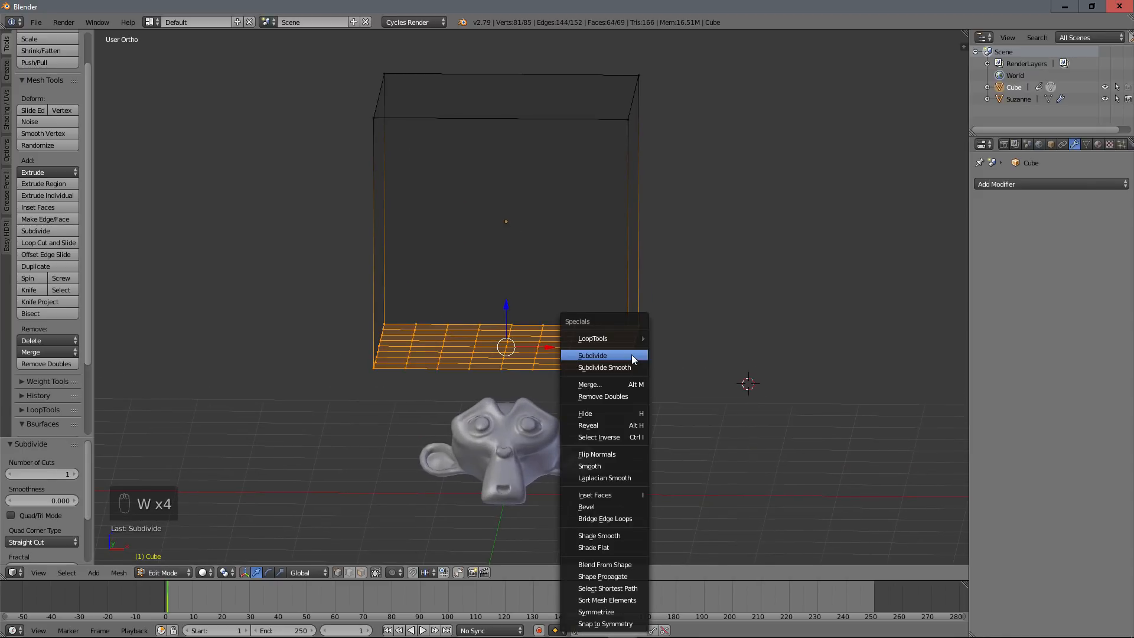
{"action": "left_click", "coordinate": [632, 354]}
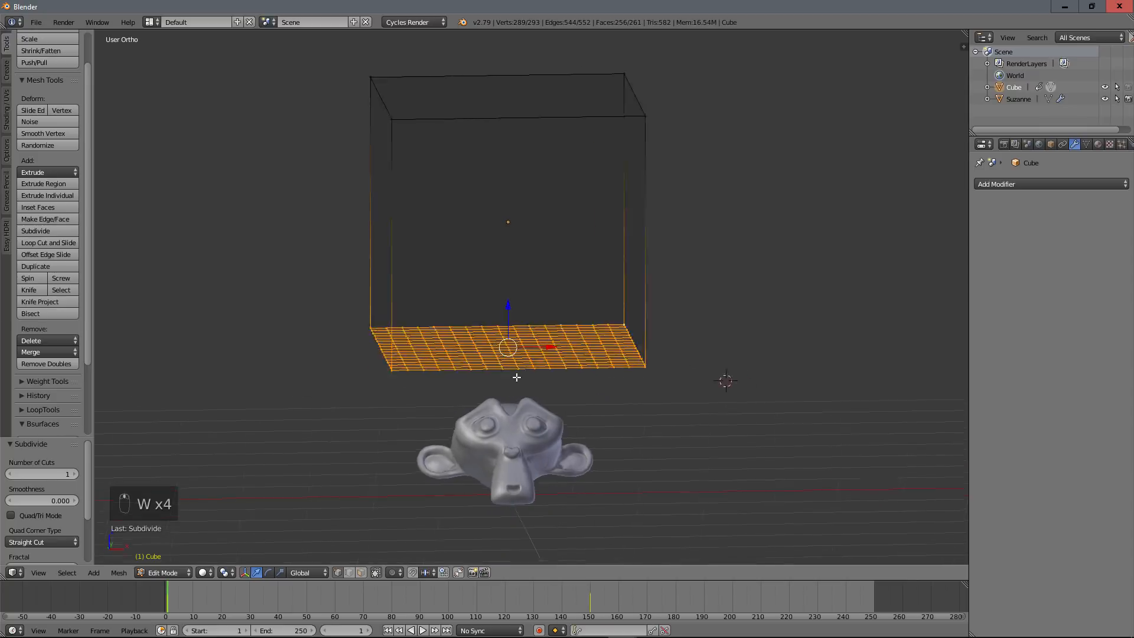
Select five scattered vertices across the subdivided bottom face of the cube.
{"action": "middle_click_drag", "start_coordinate": [724, 380], "coordinate": [538, 391]}
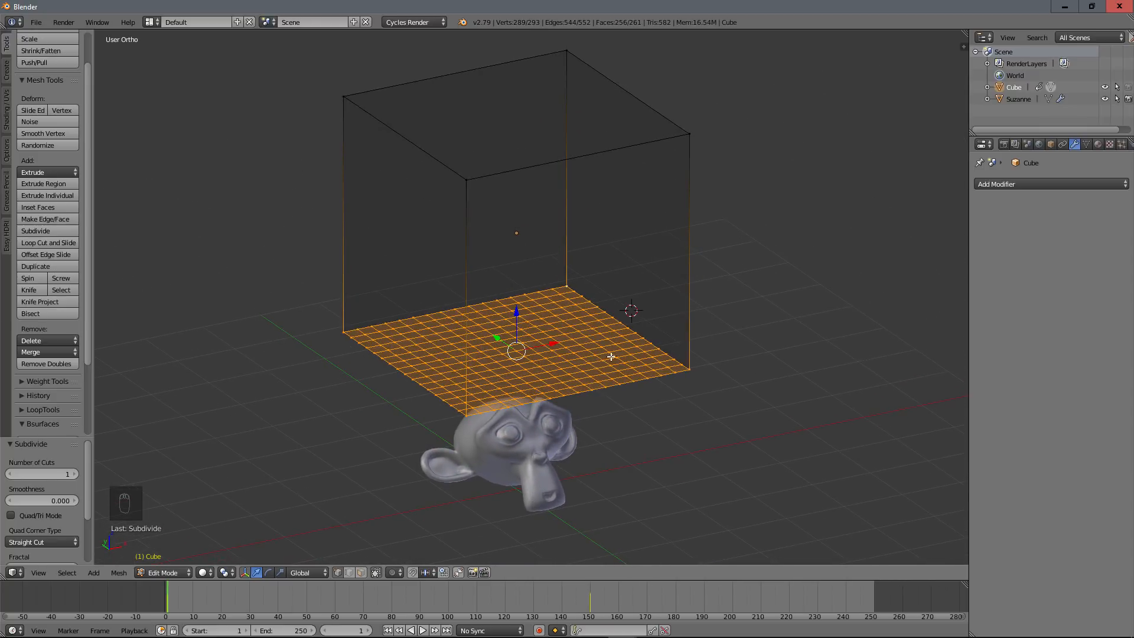
{"action": "middle_click_drag", "start_coordinate": [614, 365], "coordinate": [608, 298]}
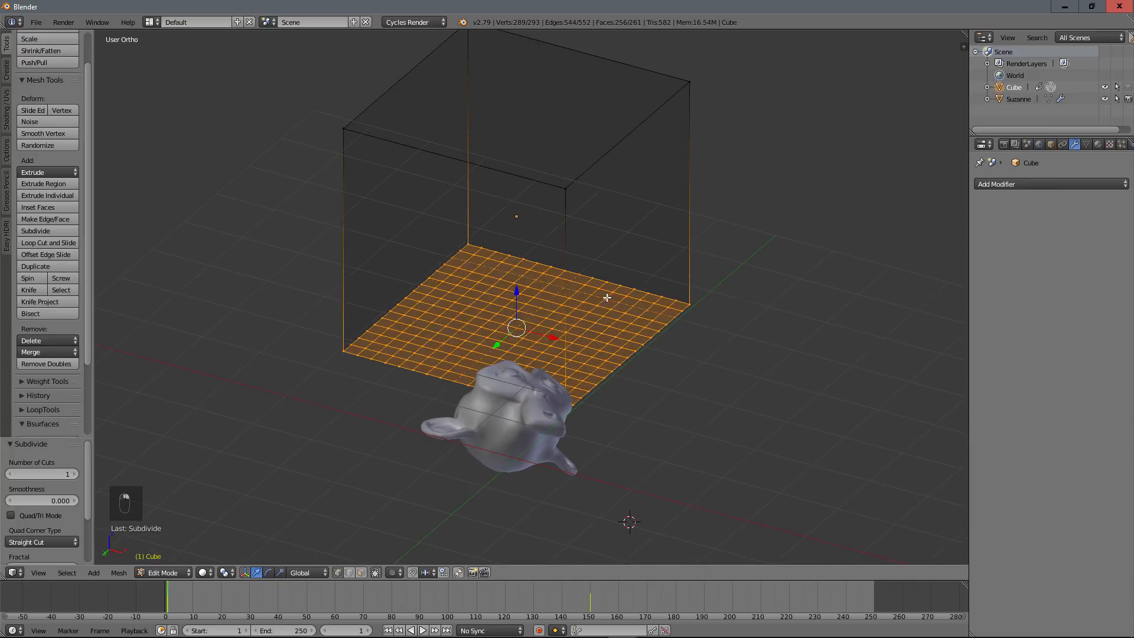
{"action": "right_click", "coordinate": [615, 319]}
{"action": "right_click", "coordinate": [467, 323], "text": "shift"}
{"action": "right_click", "coordinate": [418, 350], "text": "shift"}
{"action": "right_click", "coordinate": [471, 289], "text": "shift"}
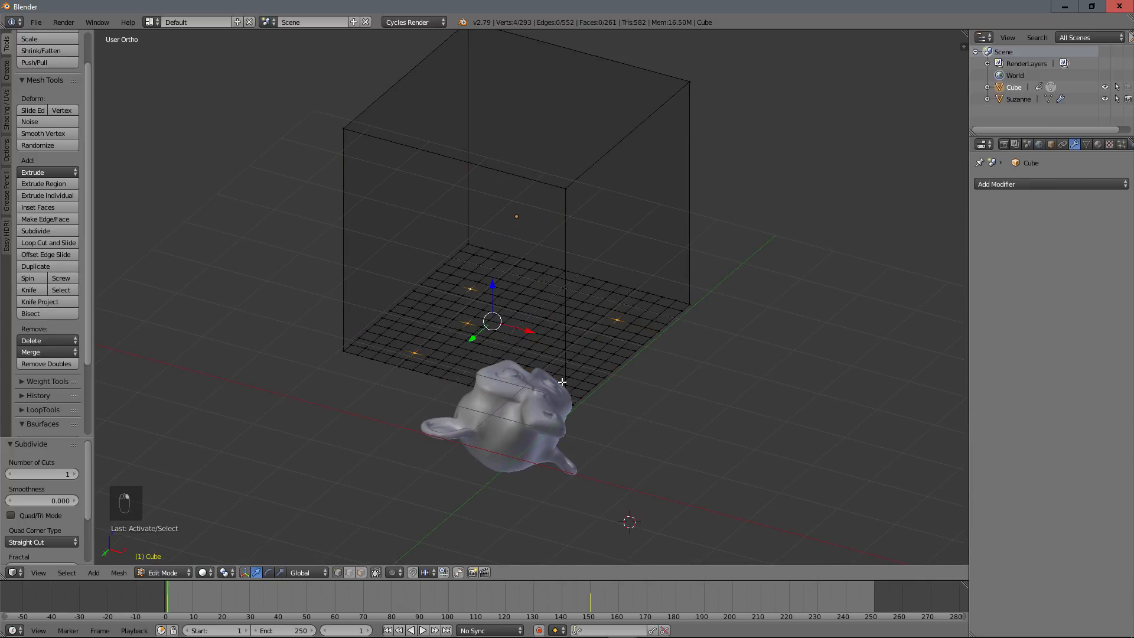
{"action": "right_click", "coordinate": [568, 375], "text": "shift"}
{"action": "middle_click_drag", "start_coordinate": [546, 342], "coordinate": [504, 358]}
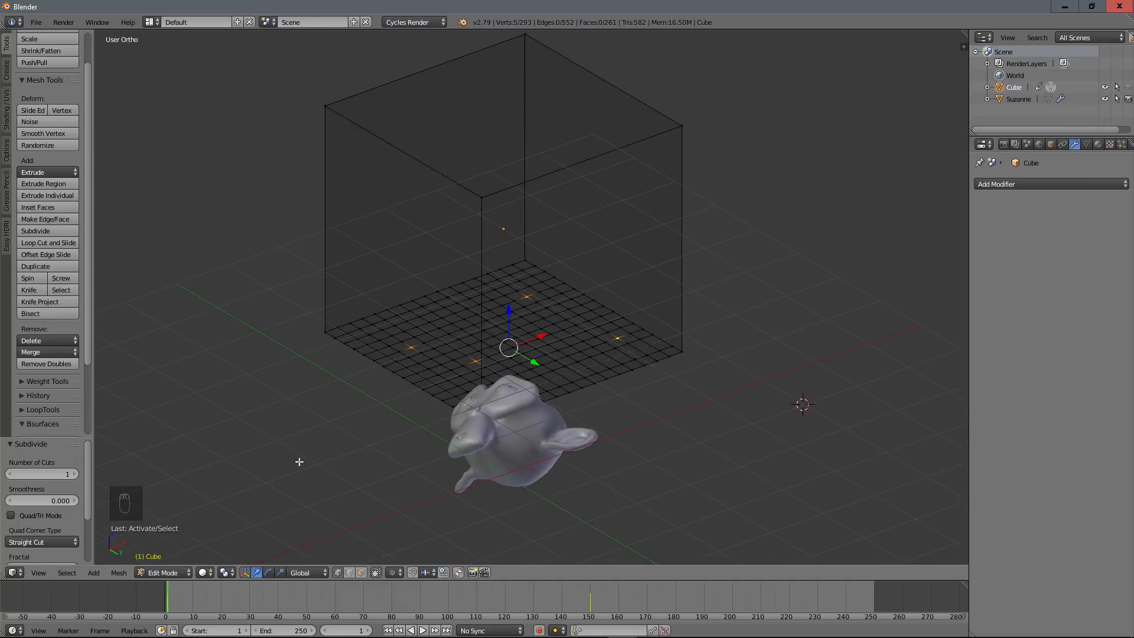
Enable proportional editing and set its falloff to Random.
{"action": "left_click", "coordinate": [398, 573]}
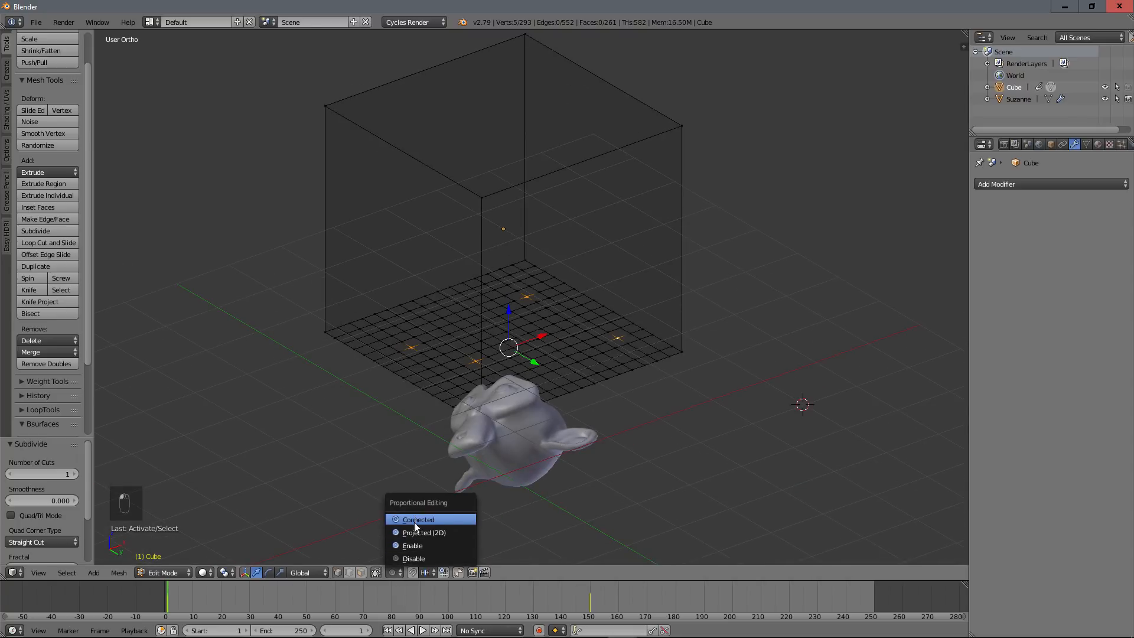
{"action": "left_click", "coordinate": [409, 546]}
{"action": "left_click", "coordinate": [411, 572]}
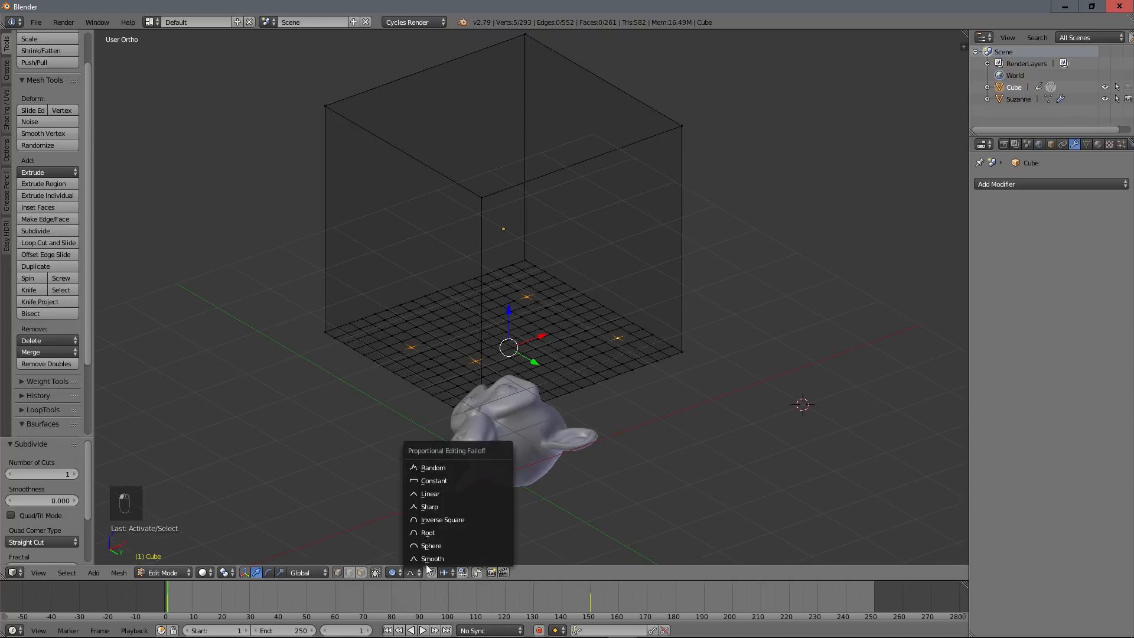
{"action": "left_click", "coordinate": [442, 465]}
Move the selected vertices along Z with an adjusted proportional radius to roughen the cube's bottom face, and return to Object Mode.
{"action": "middle_click_drag", "start_coordinate": [441, 465], "coordinate": [530, 323]}
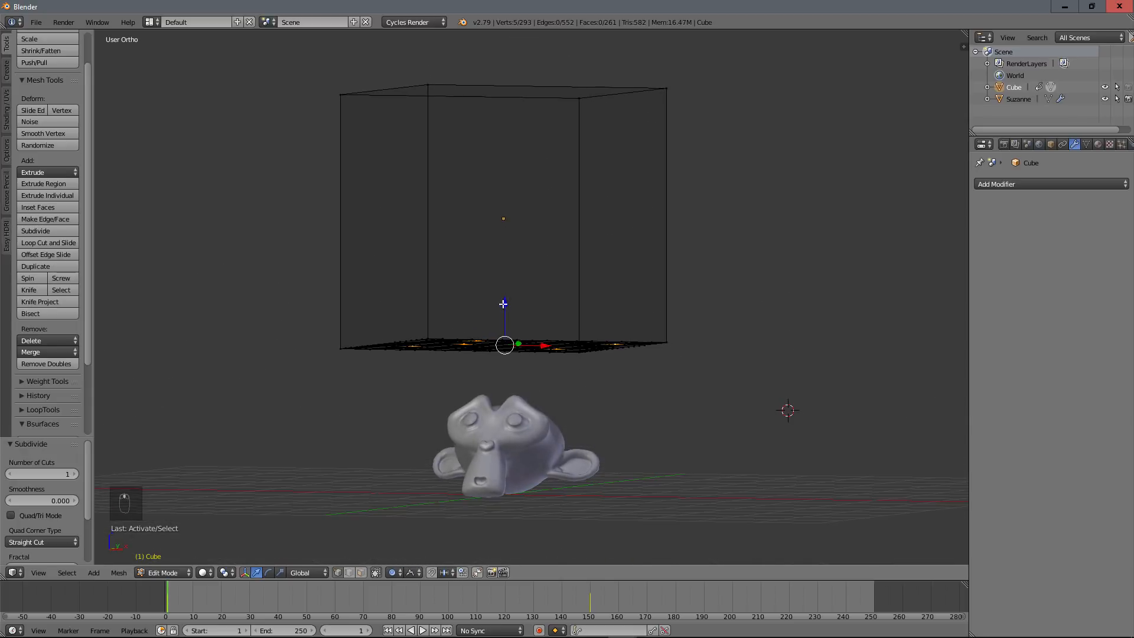
{"action": "mouse_move", "coordinate": [503, 304]}
{"action": "left_mouse_down"}
{"action": "mouse_move", "coordinate": [503, 280]}
{"action": "mouse_move", "coordinate": [506, 292]}
{"action": "mouse_move", "coordinate": [498, 283]}
{"action": "mouse_move", "coordinate": [489, 295]}
{"action": "left_mouse_up"}
{"action": "scroll", "coordinate": [501, 292], "scroll_direction": "down", "scroll_amount": 8}
{"action": "scroll", "coordinate": [502, 288], "scroll_direction": "down", "scroll_amount": 2}
{"action": "scroll", "coordinate": [497, 287], "scroll_direction": "down", "scroll_amount": 1}
{"action": "scroll", "coordinate": [496, 289], "scroll_direction": "down", "scroll_amount": 5}
{"action": "scroll", "coordinate": [496, 289], "scroll_direction": "up", "scroll_amount": 3}
{"action": "scroll", "coordinate": [496, 289], "scroll_direction": "up", "scroll_amount": 2}
{"action": "scroll", "coordinate": [489, 293], "scroll_direction": "down", "scroll_amount": 5}
{"action": "scroll", "coordinate": [488, 293], "scroll_direction": "up", "scroll_amount": 3}
{"action": "middle_click_drag", "start_coordinate": [489, 295], "coordinate": [554, 341]}
{"action": "scroll", "coordinate": [516, 386], "scroll_direction": "up", "scroll_amount": 1}
{"action": "key", "text": "Tab"}
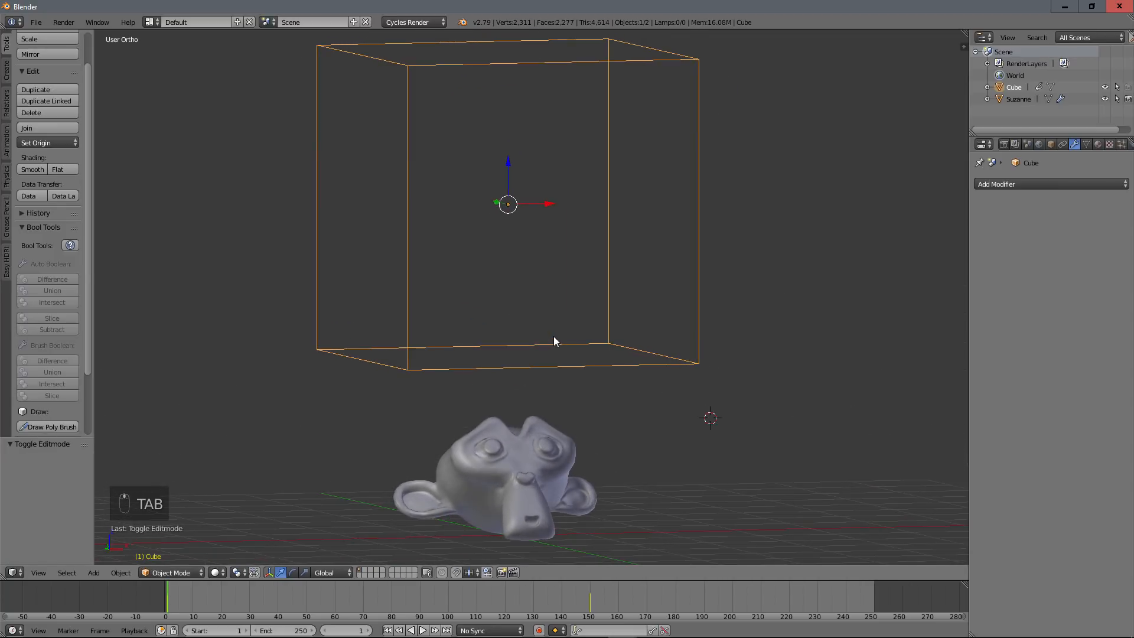
Play the animation, stop it at frame 61, and examine the uneven cut surface on the head.
{"action": "key", "text": "alt+a"}
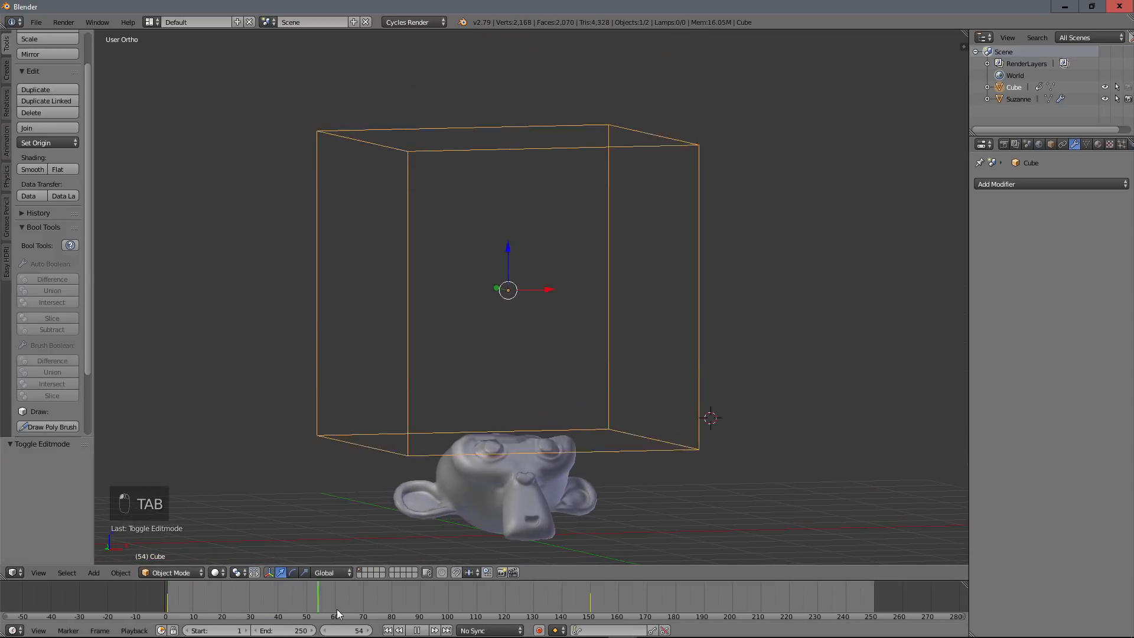
{"action": "key", "text": "alt+a"}
{"action": "scroll", "coordinate": [508, 561], "scroll_direction": "up", "scroll_amount": 2}
{"action": "middle_click_drag", "start_coordinate": [507, 561], "coordinate": [530, 365]}
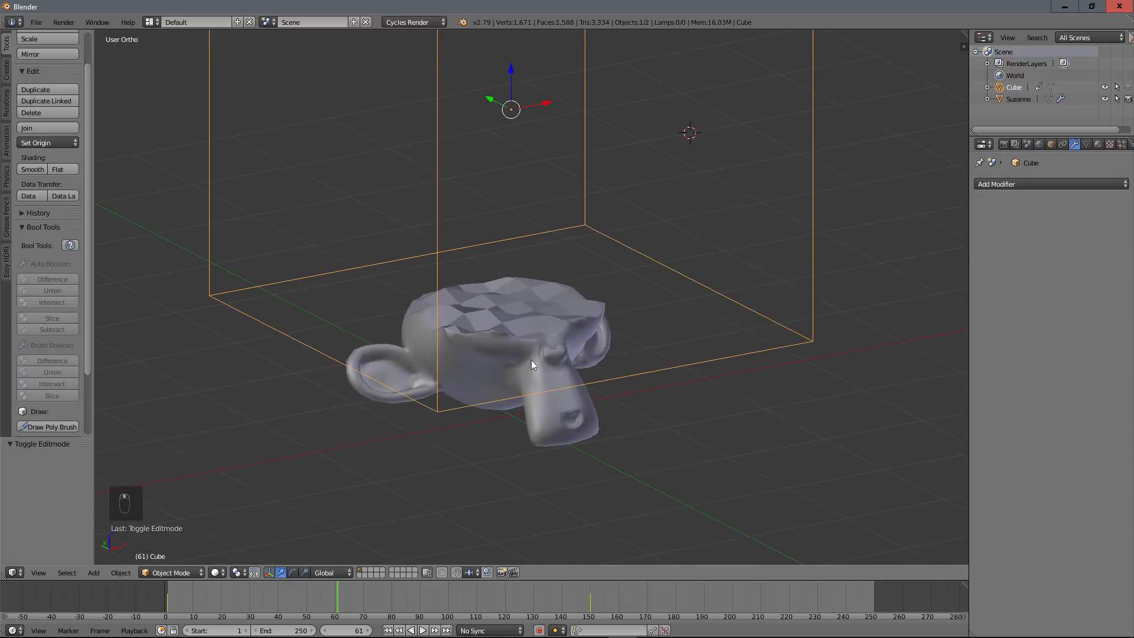
{"action": "middle_click_drag", "start_coordinate": [503, 309], "coordinate": [457, 304]}
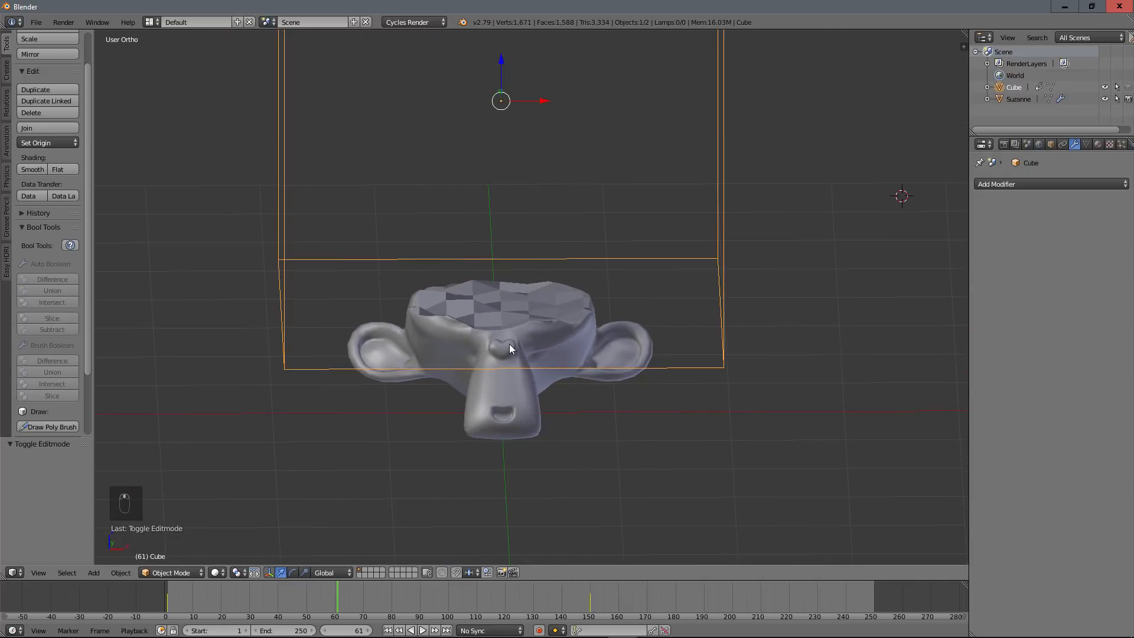
{"action": "middle_click_drag", "start_coordinate": [509, 345], "coordinate": [257, 275]}
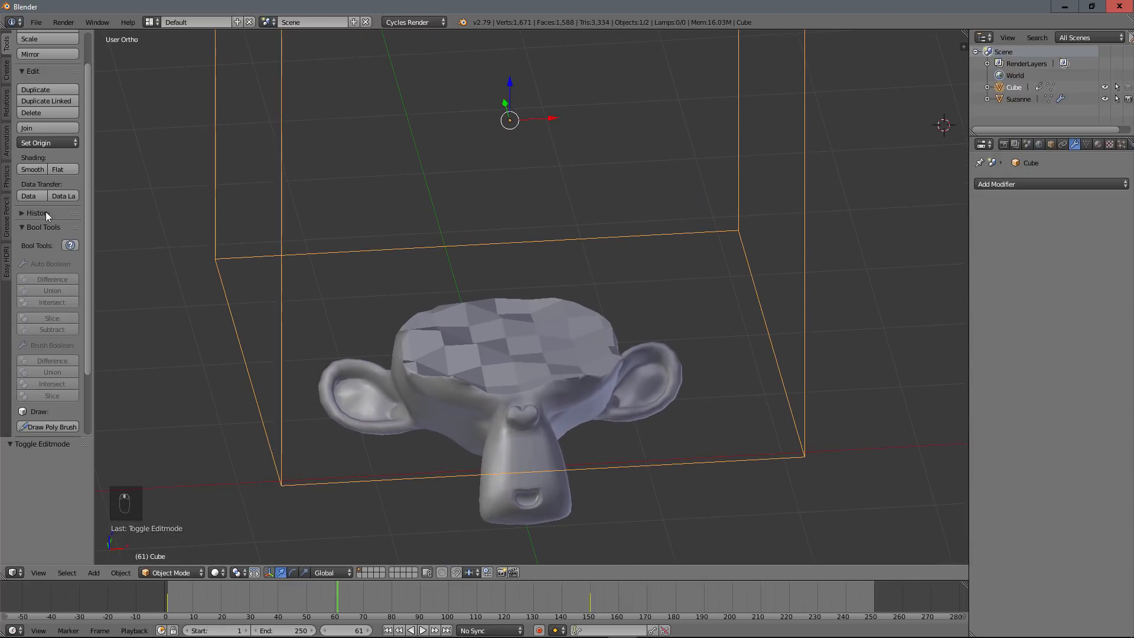
Apply smooth shading to the cutter cube and check the cut surface on the head.
{"action": "left_click", "coordinate": [33, 166]}
{"action": "mouse_move", "coordinate": [516, 342]}
{"action": "middle_mouse_down"}
{"action": "mouse_move", "coordinate": [552, 332]}
{"action": "mouse_move", "coordinate": [533, 378]}
{"action": "mouse_move", "coordinate": [551, 356]}
{"action": "mouse_move", "coordinate": [499, 418]}
{"action": "middle_mouse_up"}
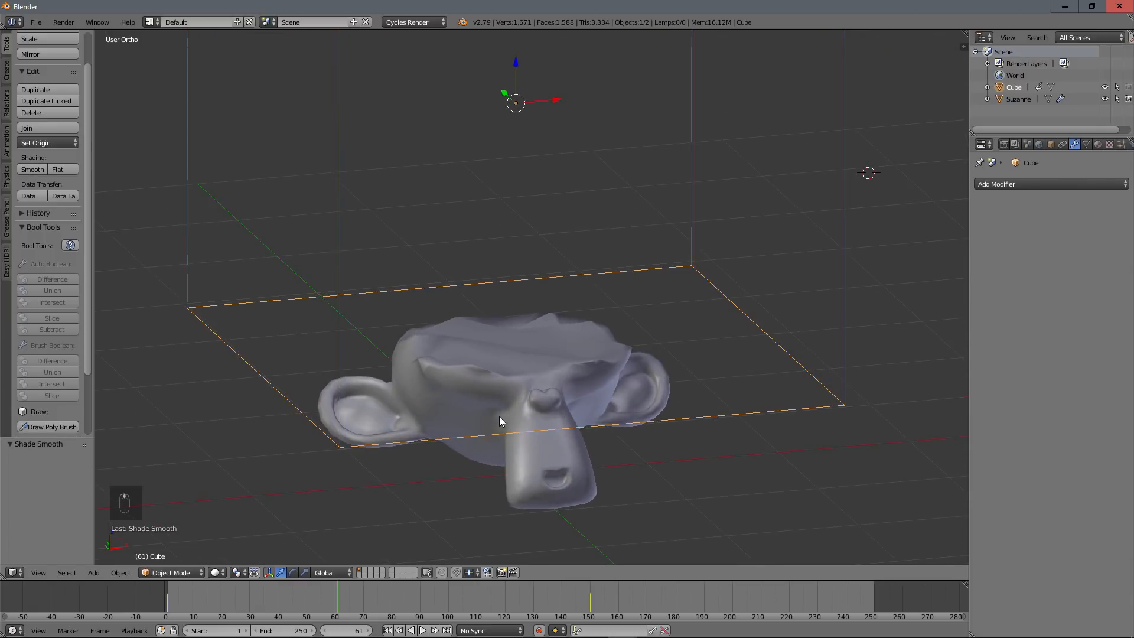
{"action": "scroll", "coordinate": [499, 418], "scroll_direction": "down", "scroll_amount": 3}
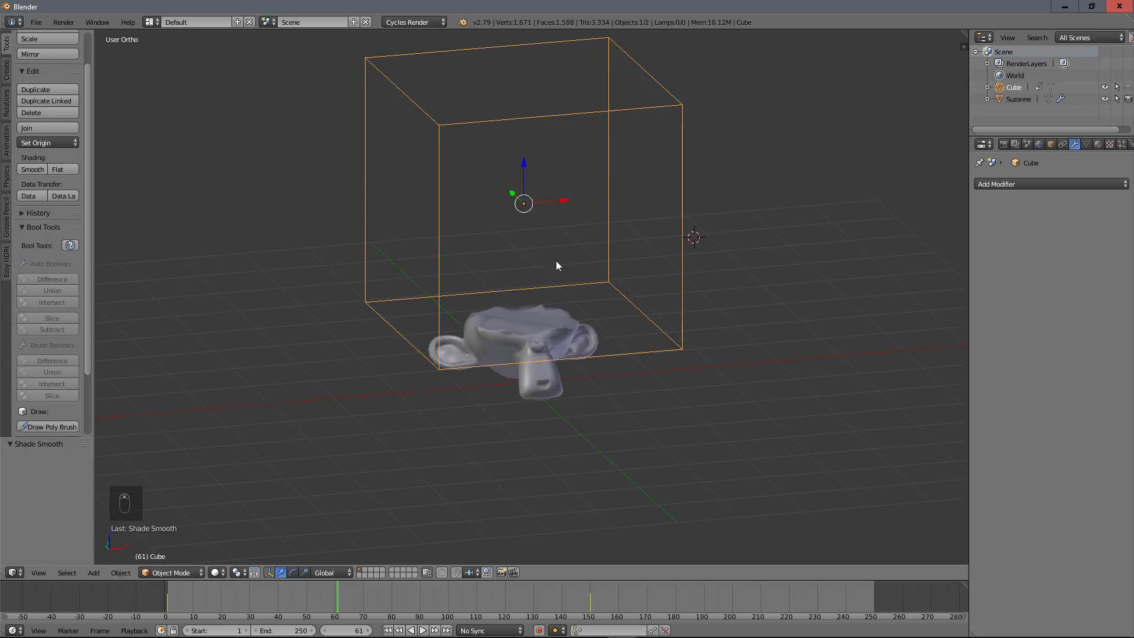
At frame 150, rotate the cube 180° about the global Z axis and insert a keyframe.
{"action": "left_click_drag", "start_coordinate": [345, 587], "coordinate": [166, 591]}
{"action": "scroll", "coordinate": [576, 222], "scroll_direction": "down", "scroll_amount": 2}
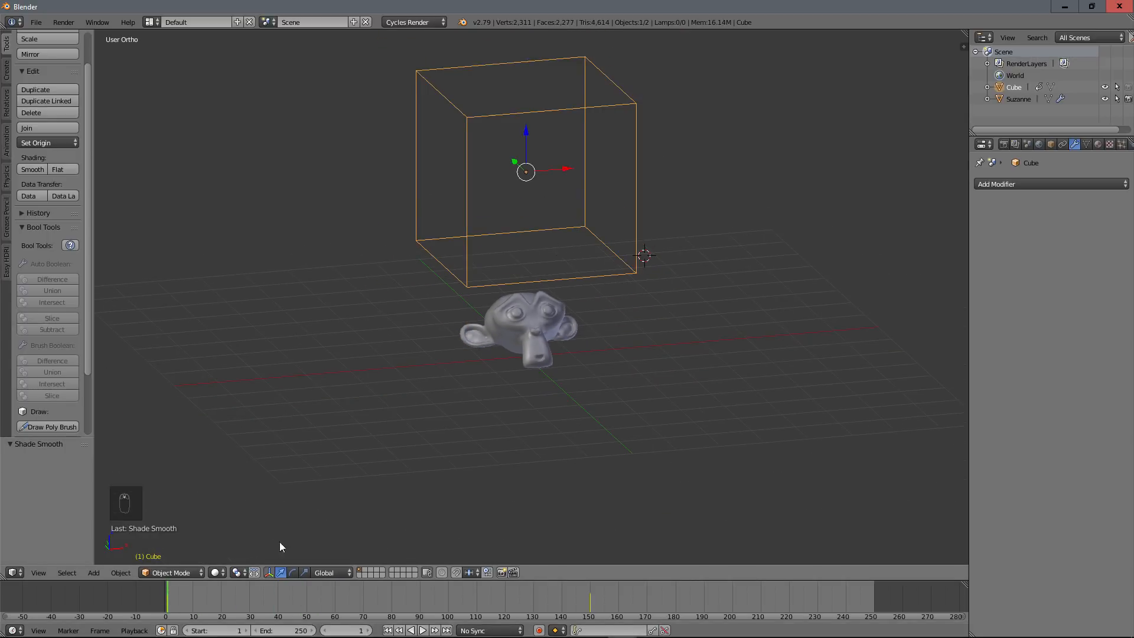
{"action": "left_click_drag", "start_coordinate": [169, 590], "coordinate": [589, 598]}
{"action": "type", "text": "r"}
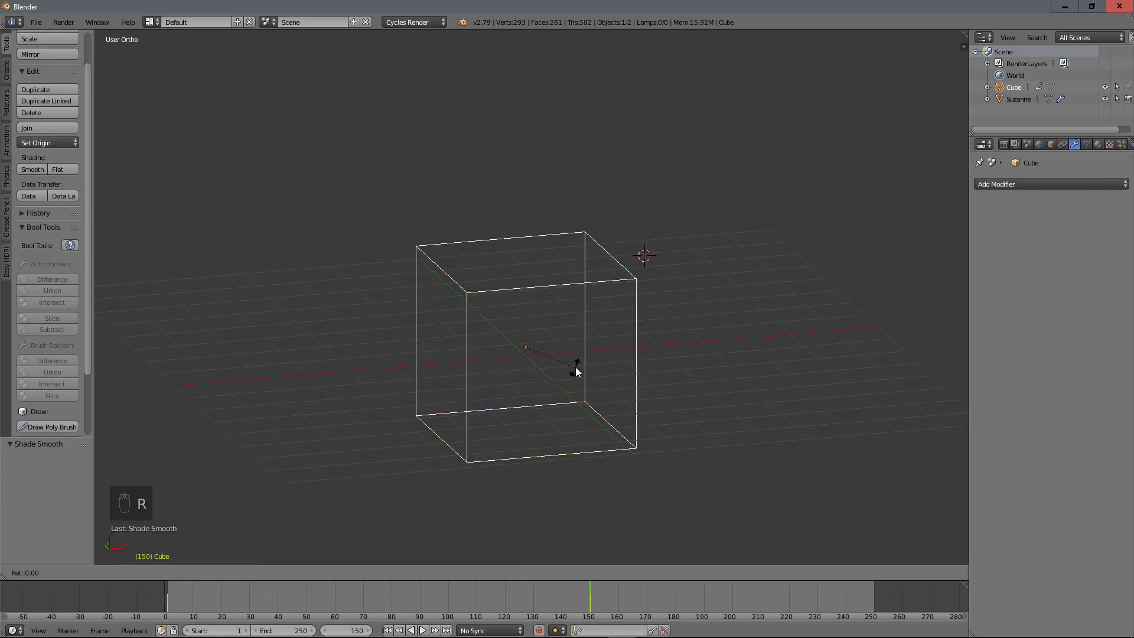
{"action": "type", "text": "z180"}
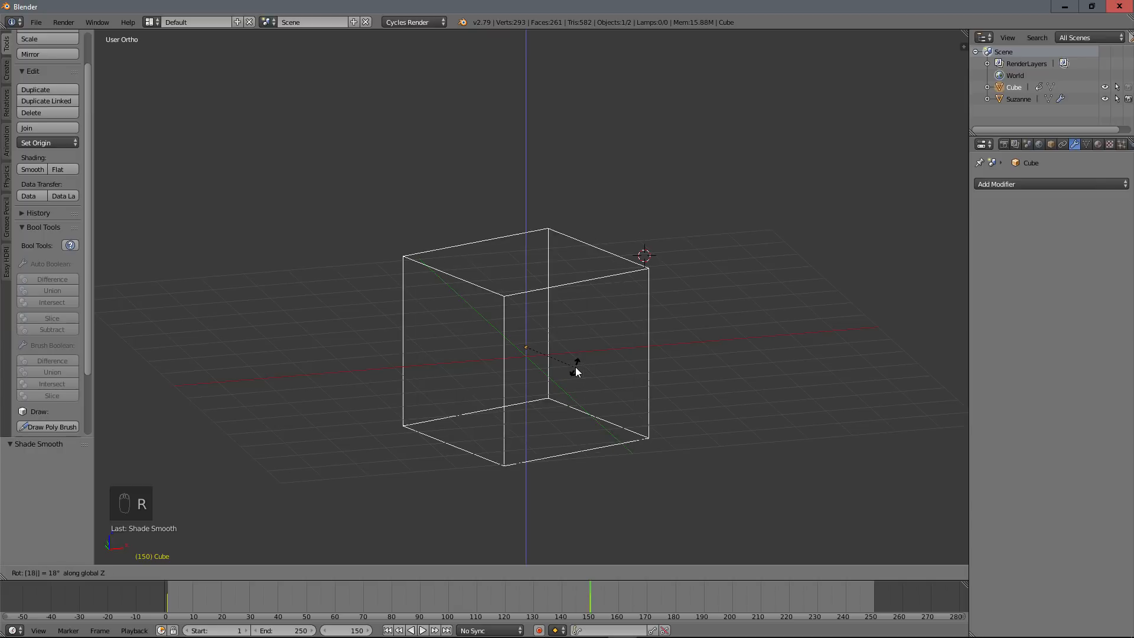
{"action": "key", "text": "Return"}
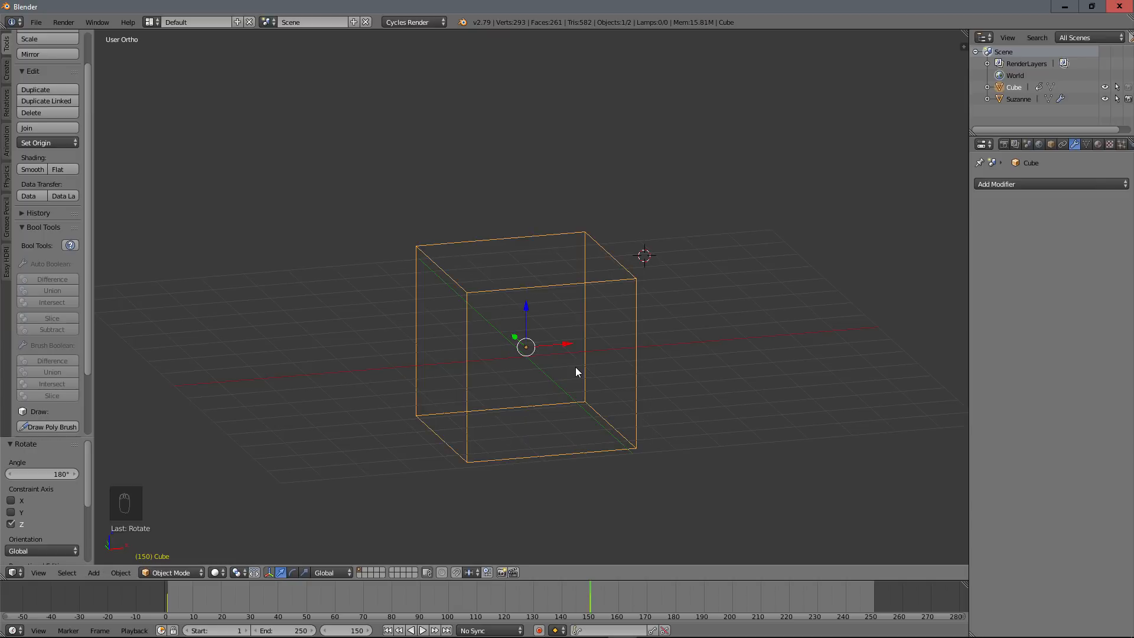
{"action": "key", "text": "i"}
{"action": "left_click", "coordinate": [575, 367]}
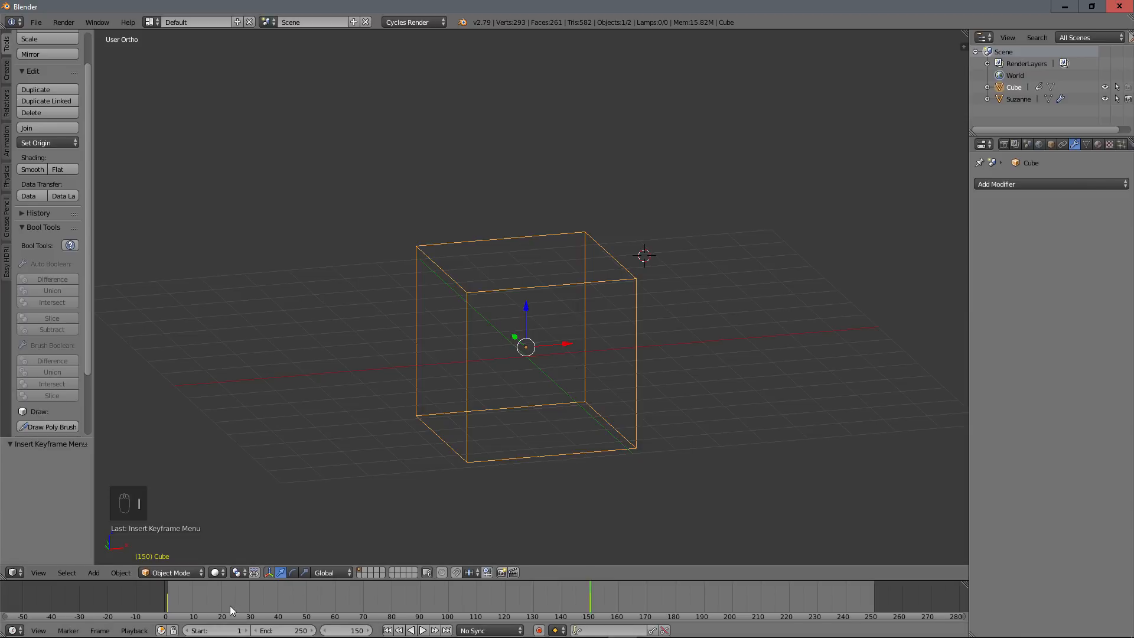
Scrub through the timeline to preview the cutter cube's rotation, and return to frame 1 with the cube and head in view.
{"action": "left_click_drag", "start_coordinate": [168, 595], "coordinate": [398, 586]}
{"action": "left_click_drag", "start_coordinate": [332, 591], "coordinate": [172, 608]}
{"action": "scroll", "coordinate": [556, 314], "scroll_direction": "down", "scroll_amount": 3}
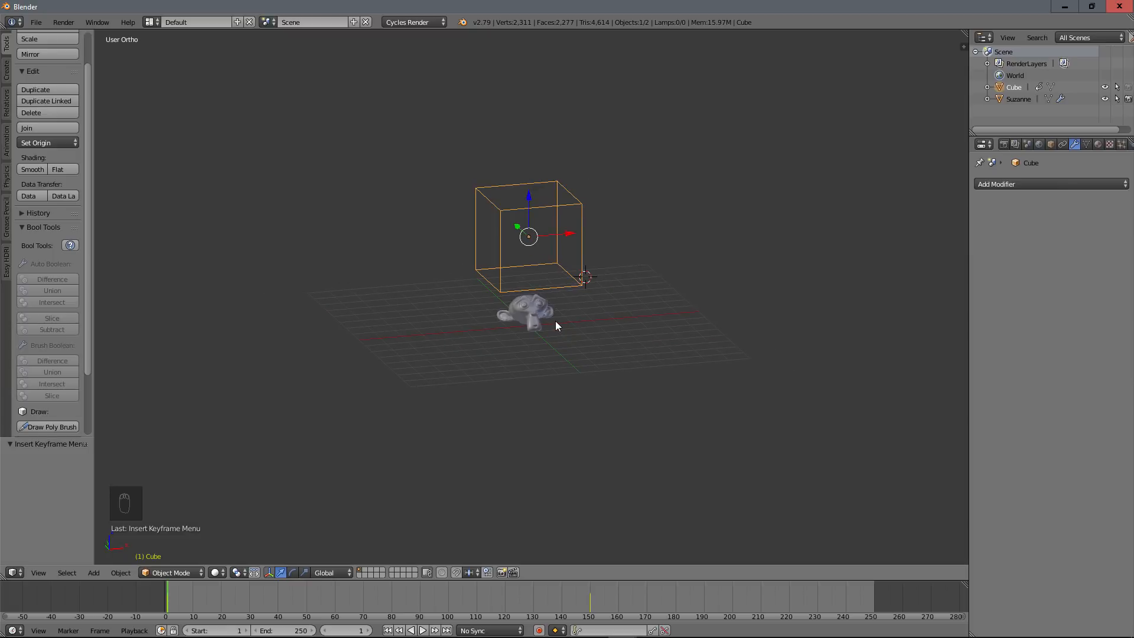
{"action": "scroll", "coordinate": [566, 286], "scroll_direction": "down", "scroll_amount": 1}
{"action": "scroll", "coordinate": [561, 289], "scroll_direction": "up", "scroll_amount": 2}
{"action": "middle_click_drag", "start_coordinate": [548, 293], "coordinate": [545, 353], "text": "shift"}
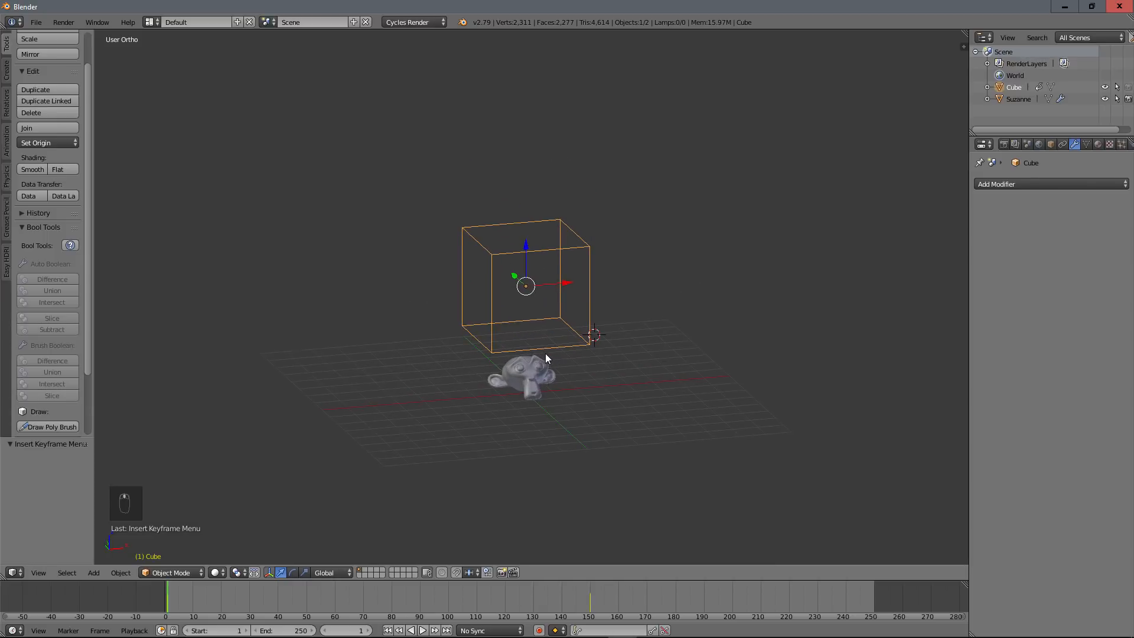
{"action": "scroll", "coordinate": [542, 382], "scroll_direction": "up", "scroll_amount": 2}
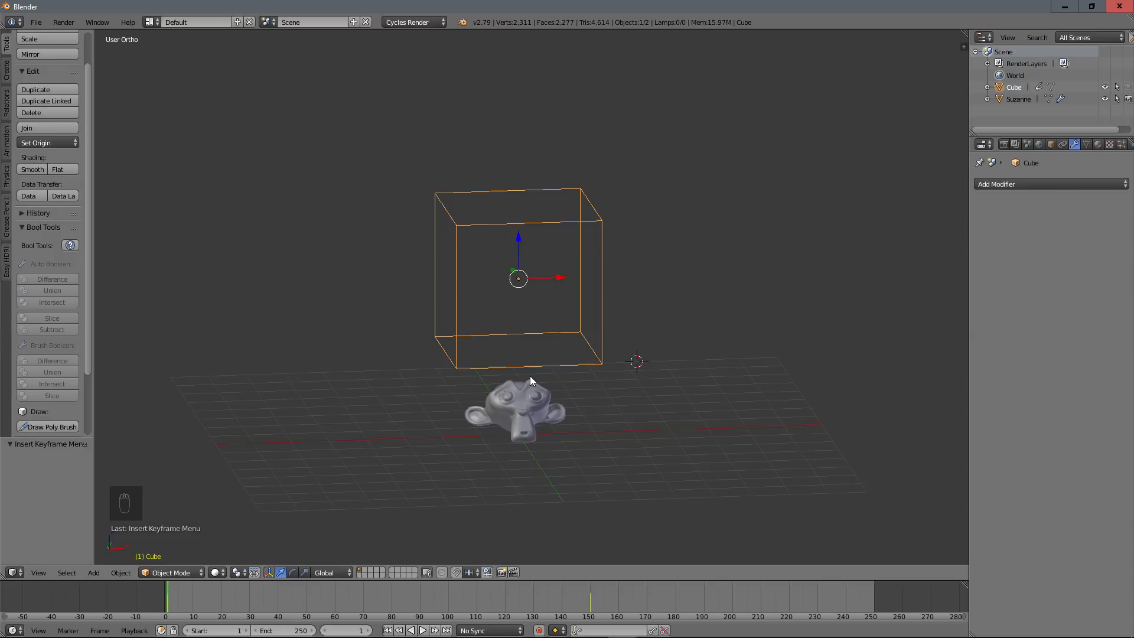
Play the animation, stop it at frame 58, and examine the cut surface on the monkey head from several angles.
{"action": "key", "text": "alt+a"}
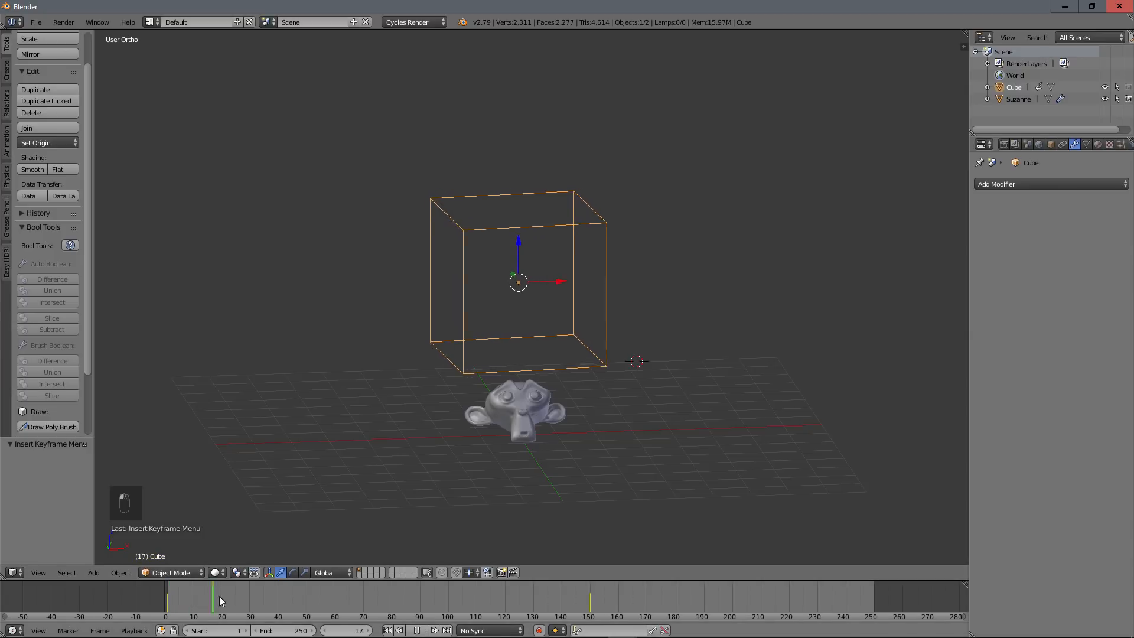
{"action": "scroll", "coordinate": [515, 515], "scroll_direction": "up", "scroll_amount": 4}
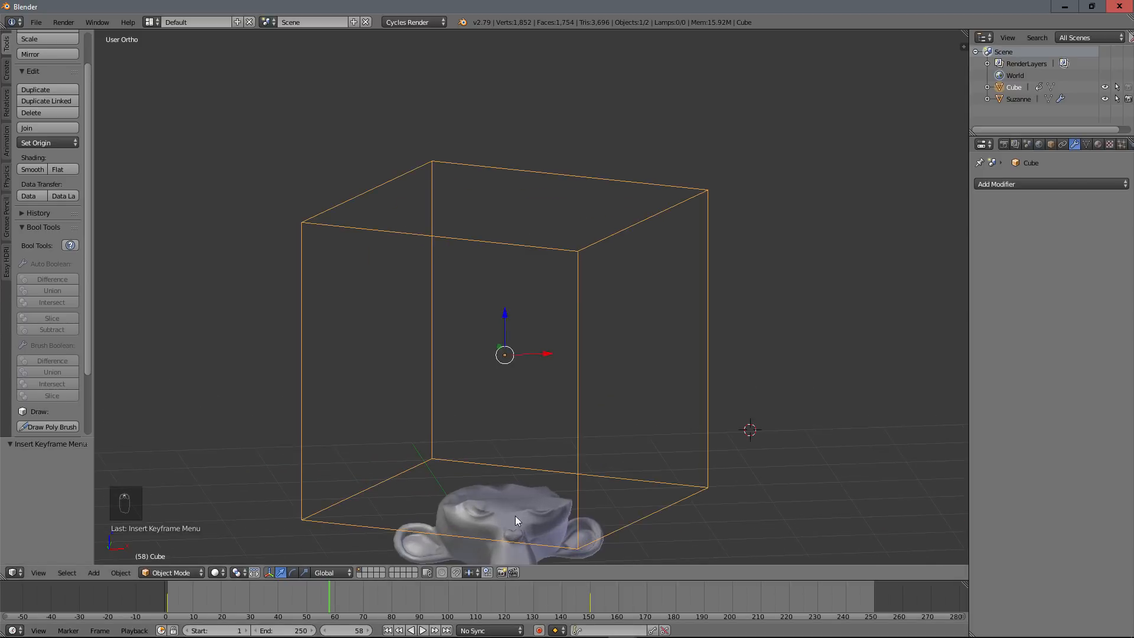
{"action": "key", "text": "alt+a"}
{"action": "middle_click_drag", "start_coordinate": [546, 370], "coordinate": [463, 339]}
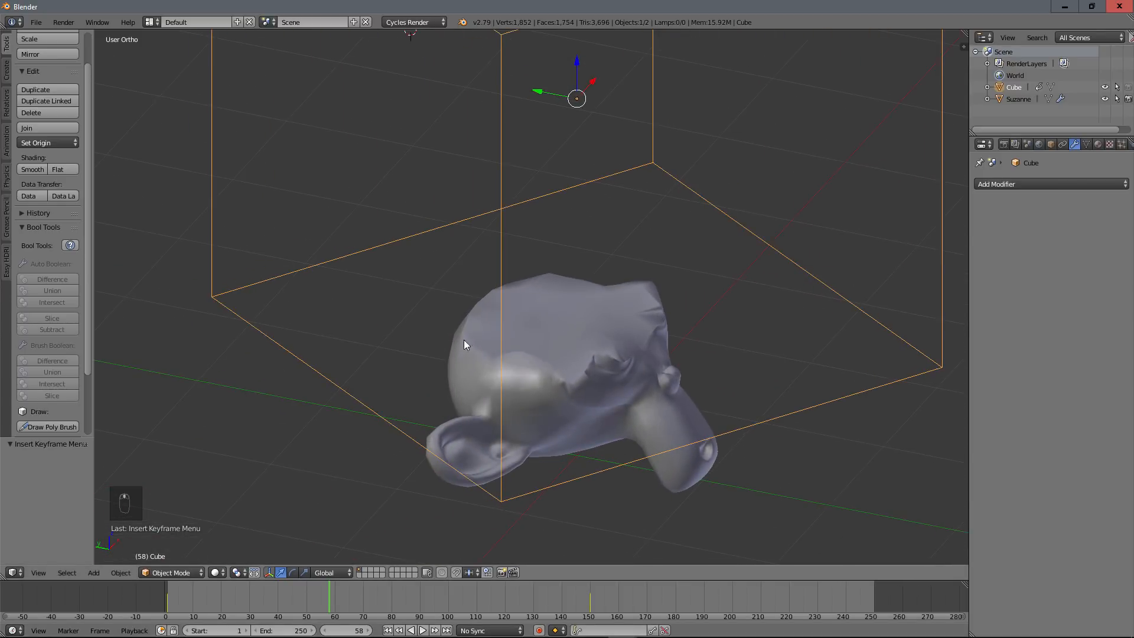
{"action": "middle_click_drag", "start_coordinate": [652, 341], "coordinate": [468, 299]}
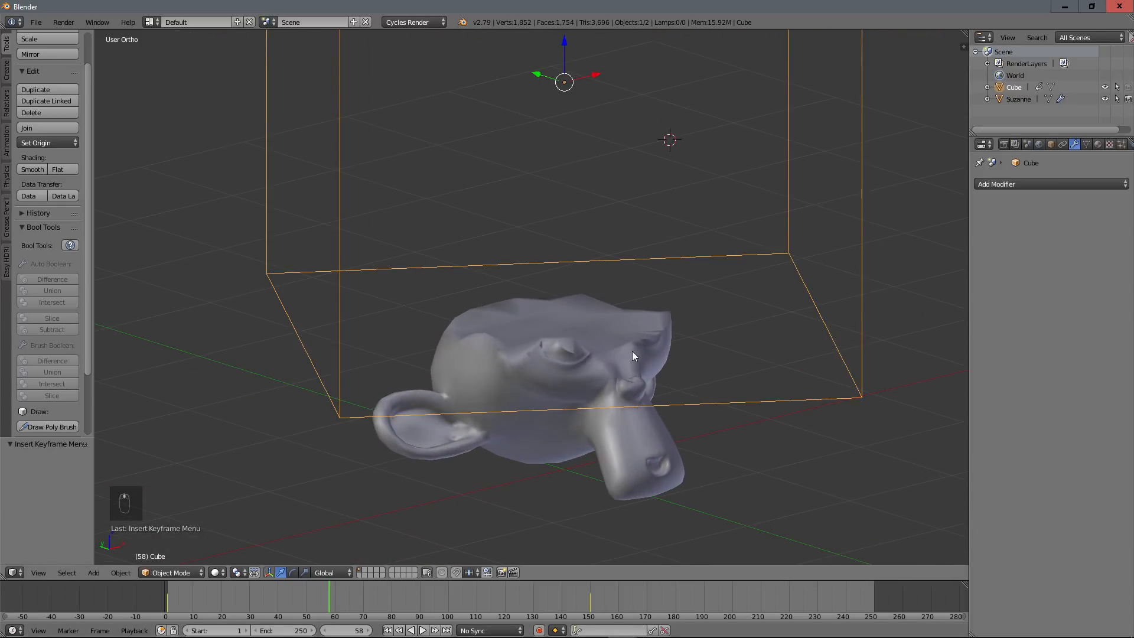
{"action": "middle_click_drag", "start_coordinate": [631, 350], "coordinate": [570, 353]}
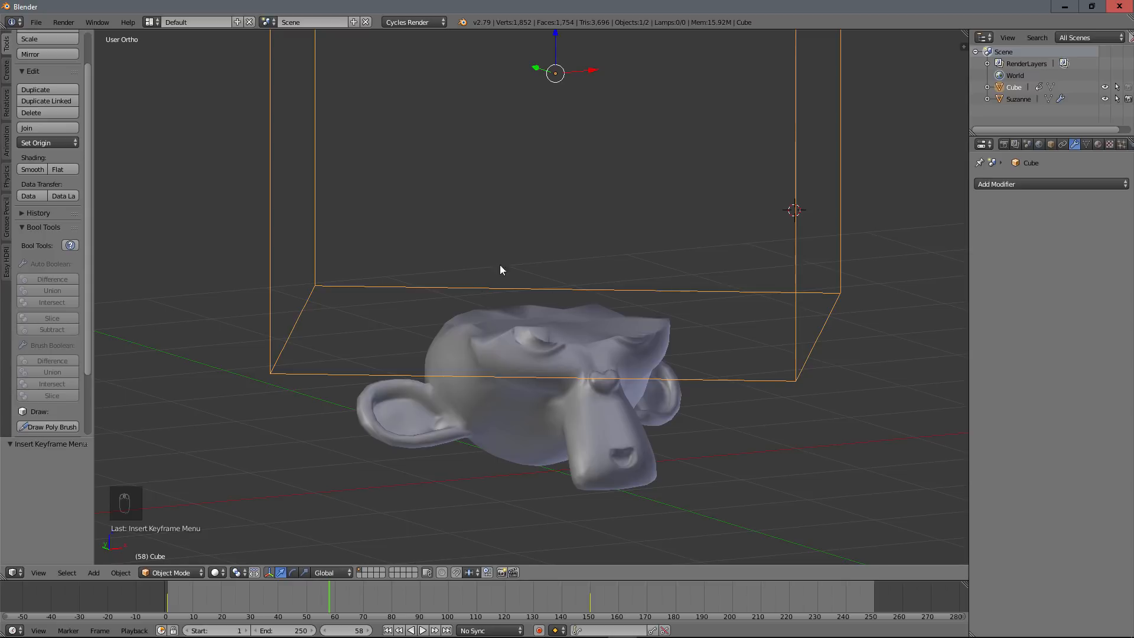
Select the monkey head and return the animation to frame 1.
{"action": "right_click", "coordinate": [602, 452]}
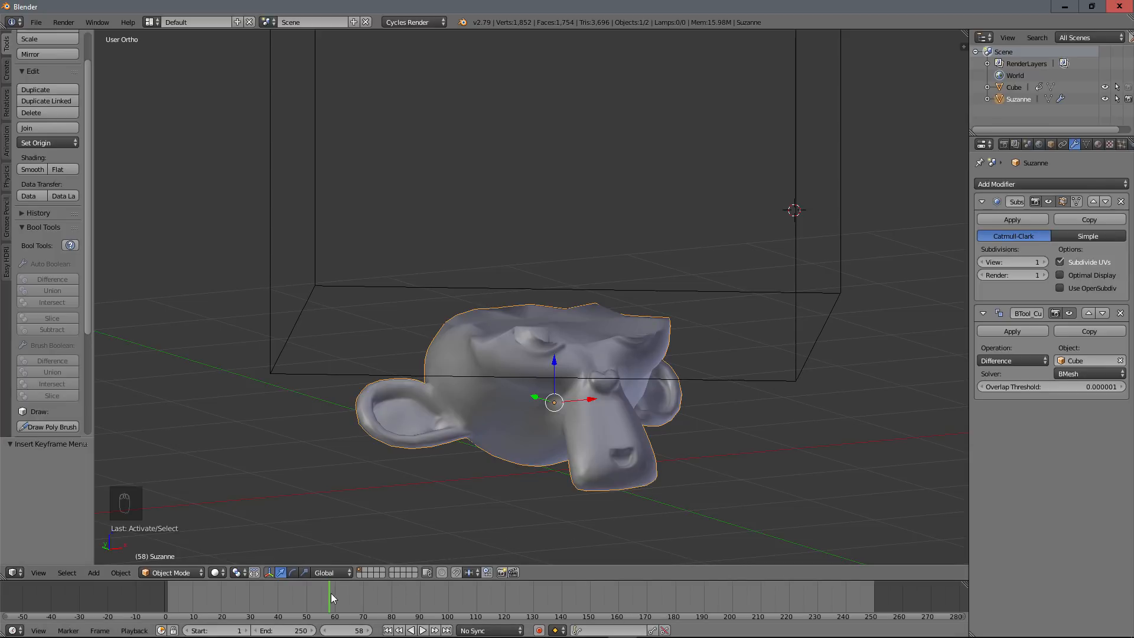
{"action": "key", "text": "alt+a"}
{"action": "left_click_drag", "start_coordinate": [331, 587], "coordinate": [171, 593]}
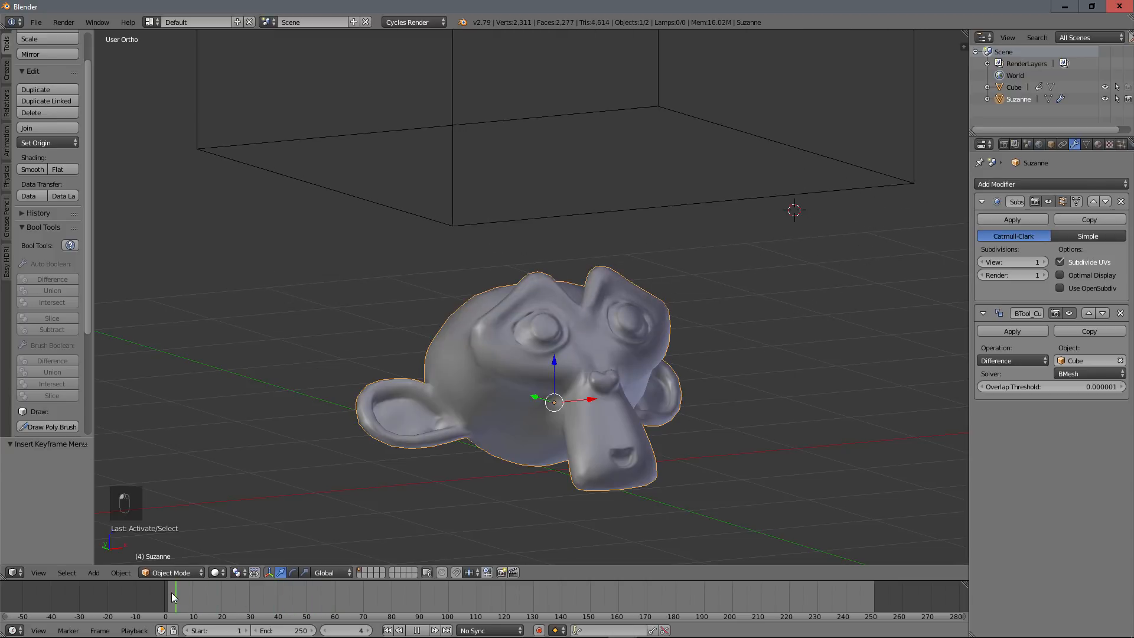
{"action": "key", "text": "alt+a"}
{"action": "scroll", "coordinate": [519, 371], "scroll_direction": "down", "scroll_amount": 6}
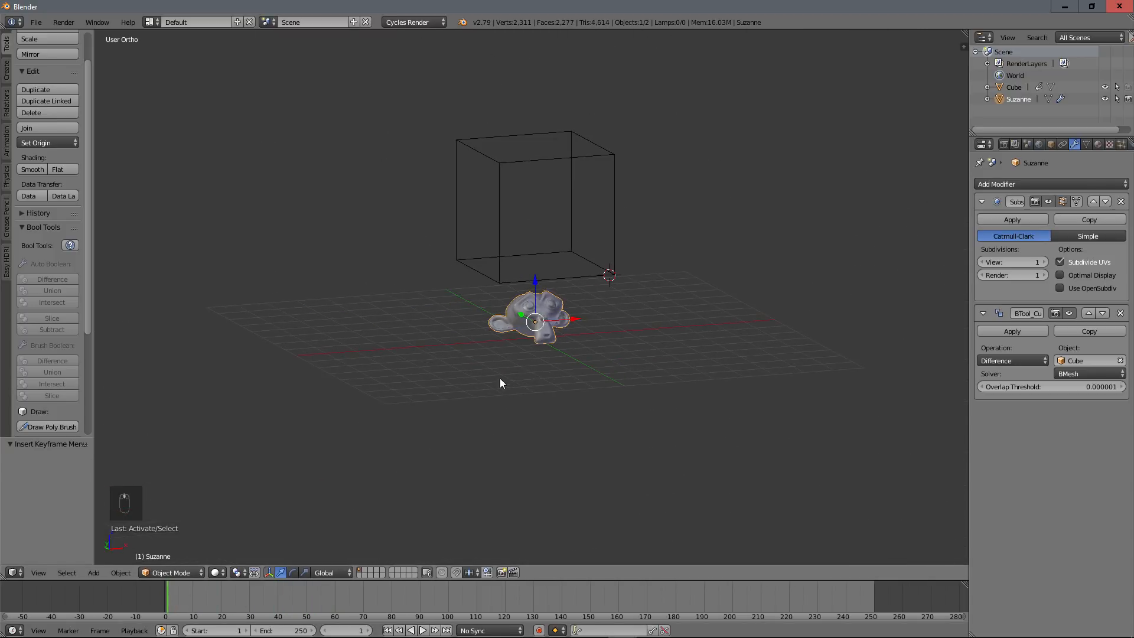
Duplicate the monkey head and the cutter cube in place and move the copies to layer 2.
{"action": "right_click", "coordinate": [499, 183], "text": "shift"}
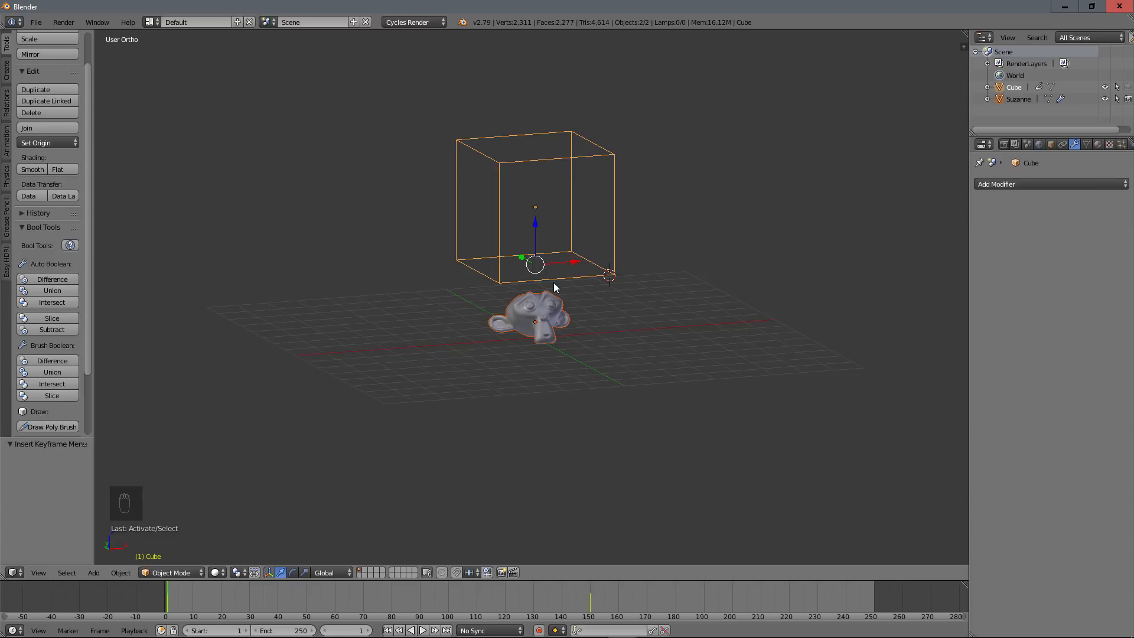
{"action": "key", "text": "shift+d"}
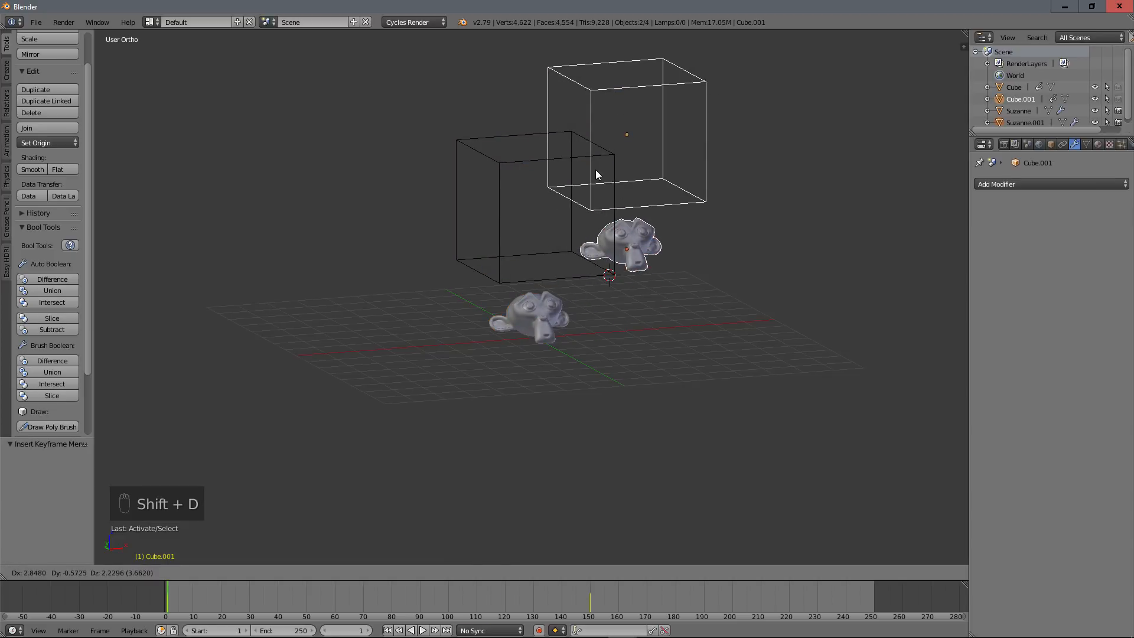
{"action": "right_click", "coordinate": [604, 200]}
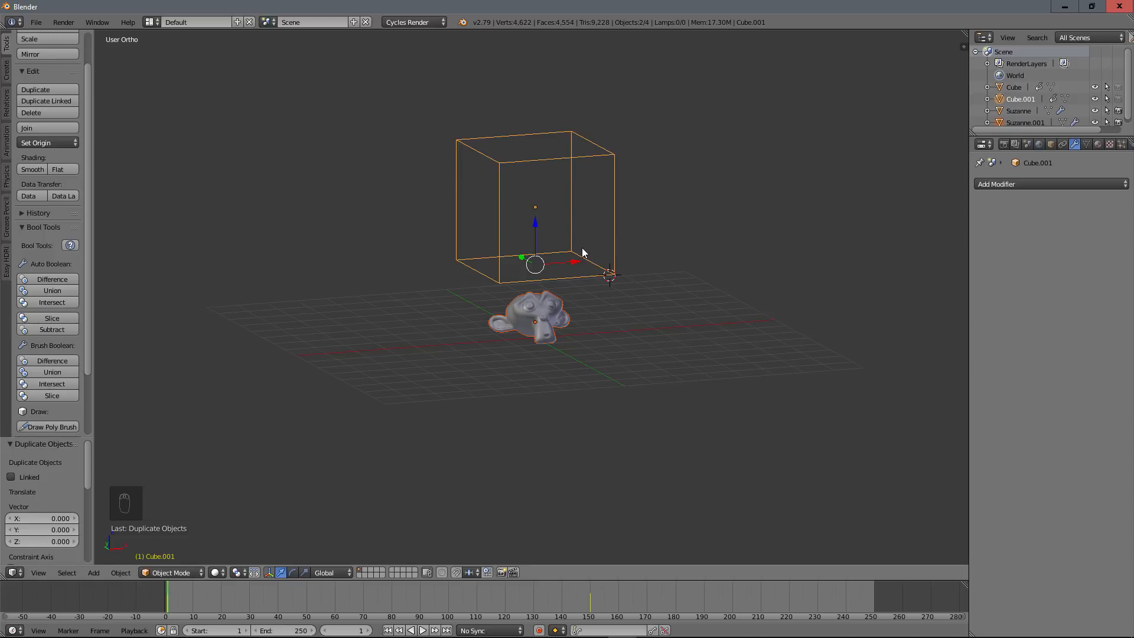
{"action": "key", "text": "m"}
{"action": "left_click", "coordinate": [687, 268]}
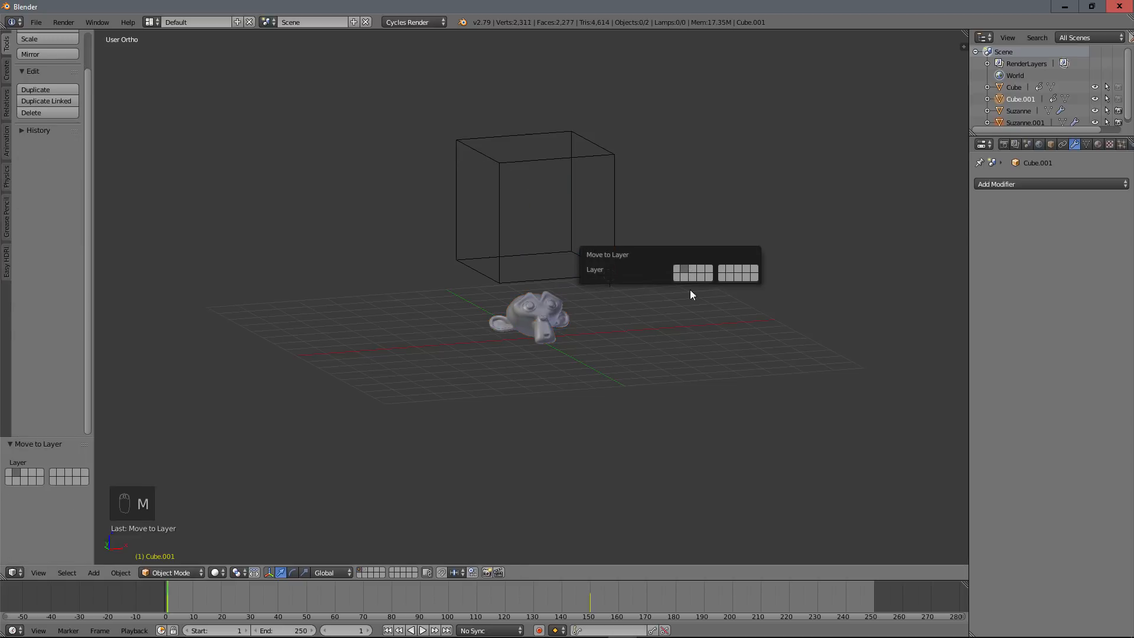
Inspect the original head and cube on layer 1 and their duplicates on layer 2.
{"action": "right_click", "coordinate": [567, 316]}
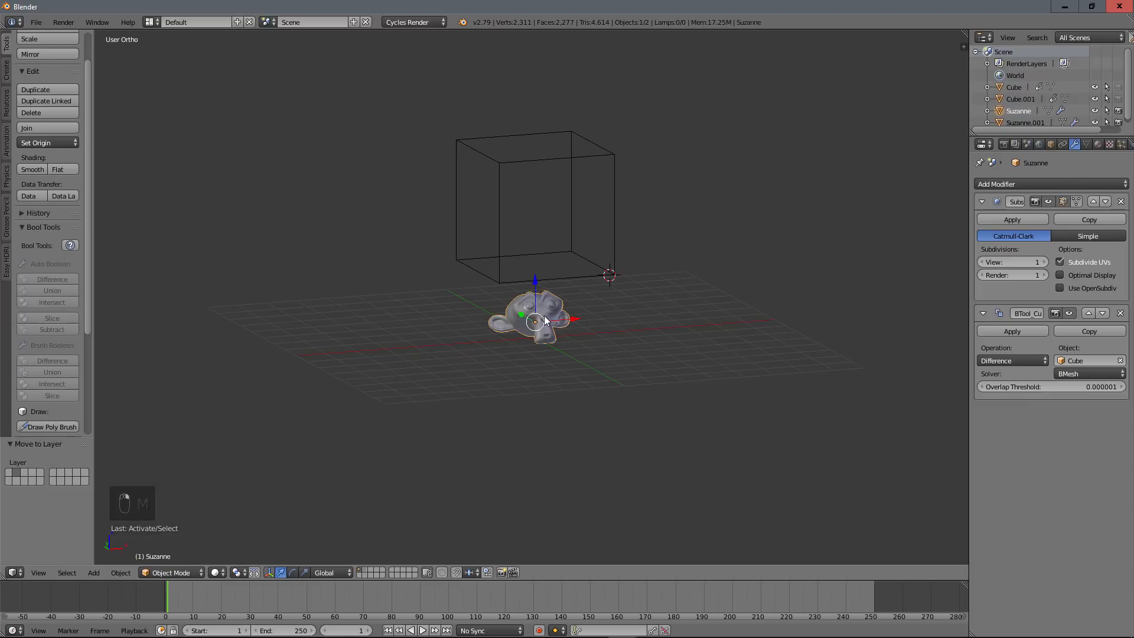
{"action": "scroll", "coordinate": [600, 370], "scroll_direction": "up", "scroll_amount": 3}
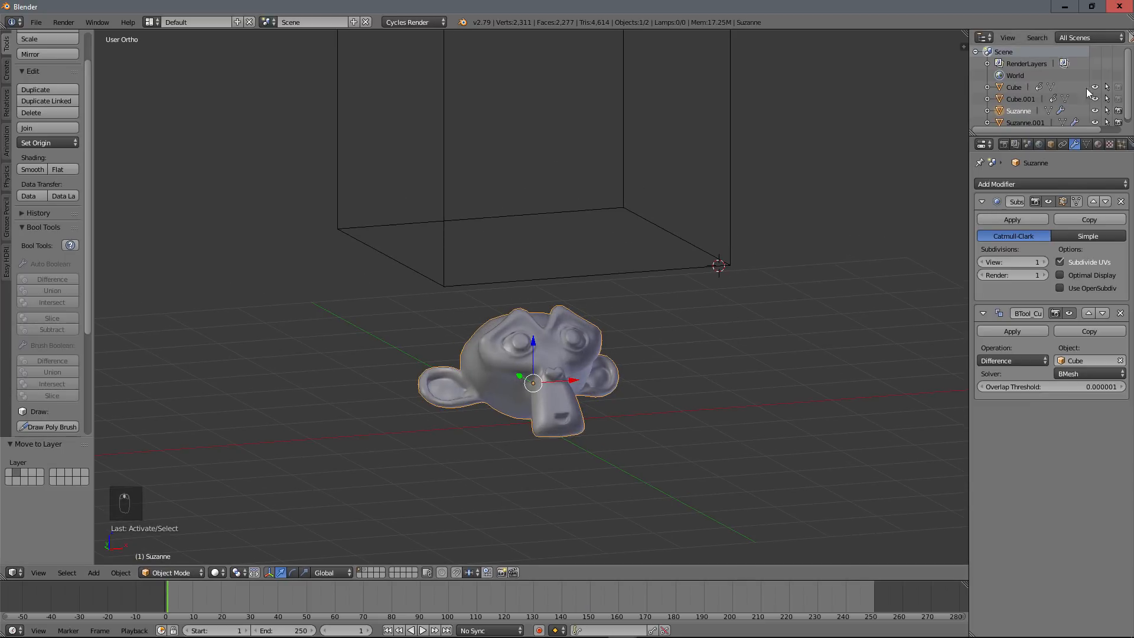
{"action": "scroll", "coordinate": [632, 250], "scroll_direction": "down", "scroll_amount": 3}
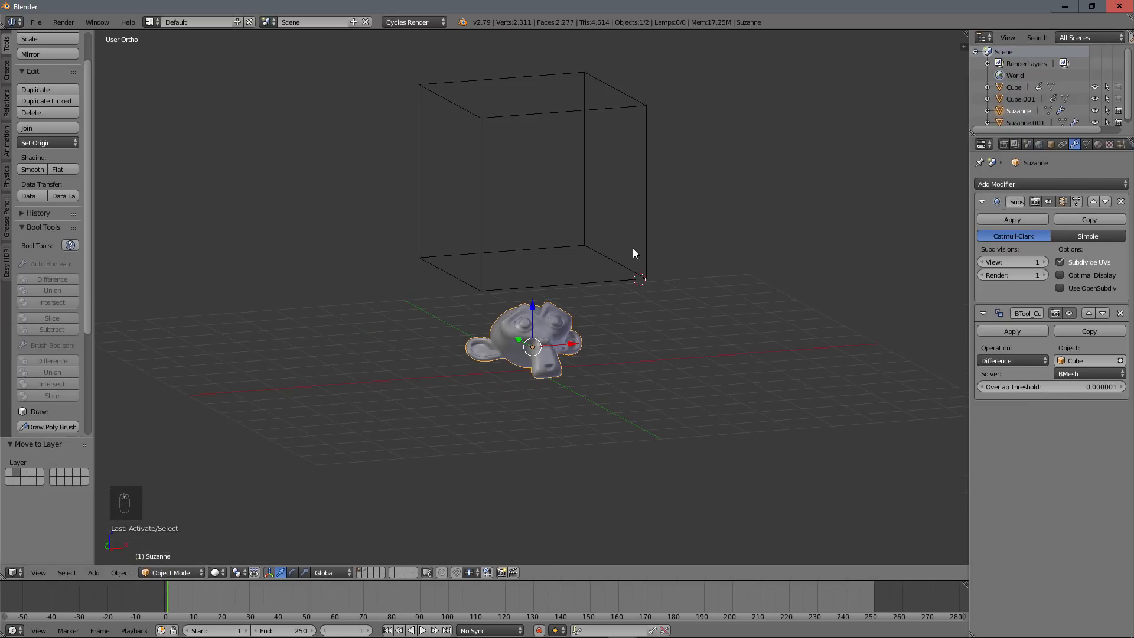
{"action": "right_click", "coordinate": [646, 143]}
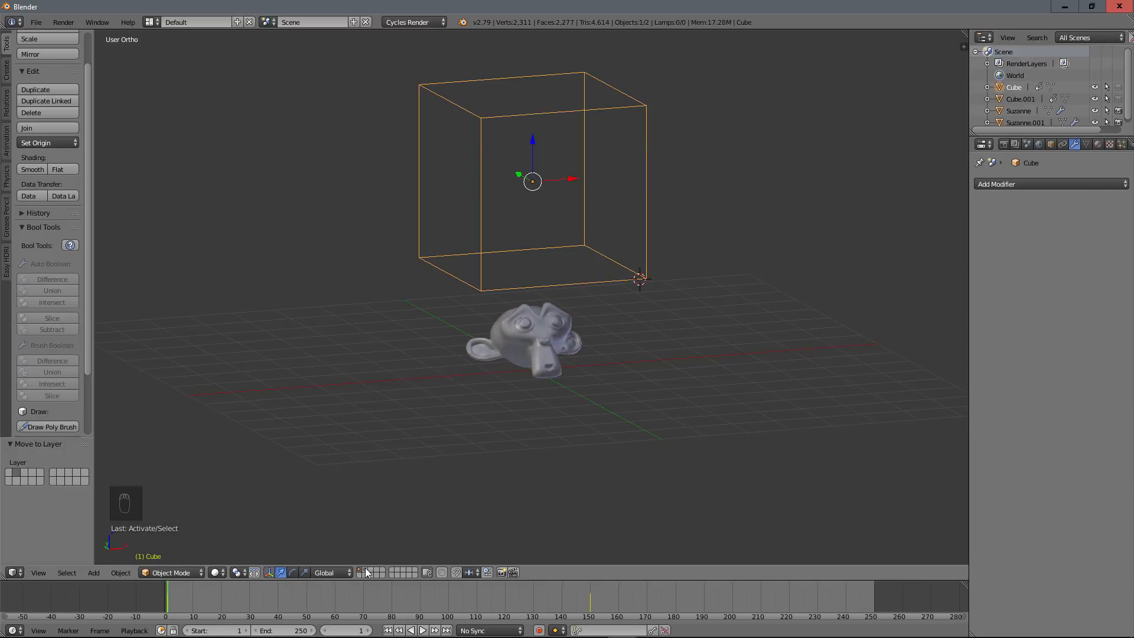
{"action": "right_click", "coordinate": [511, 369]}
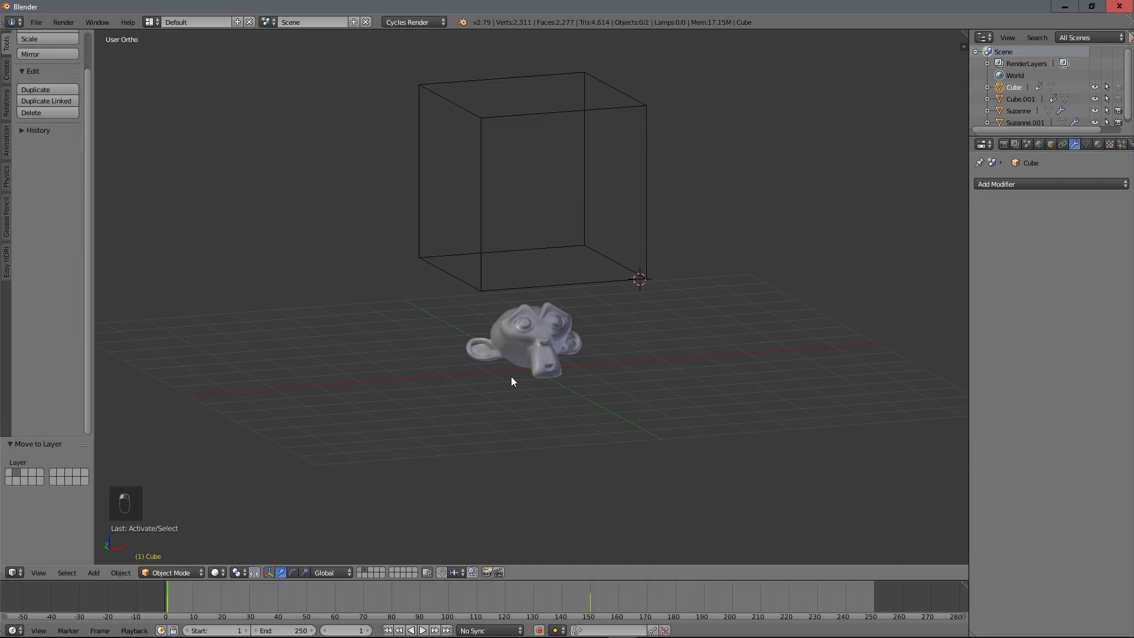
Rename the duplicated monkey head Suzanne.001 to Suzanne-particle.
{"action": "double_click", "coordinate": [1037, 122]}
{"action": "left_click_drag", "start_coordinate": [1060, 122], "coordinate": [1031, 131]}
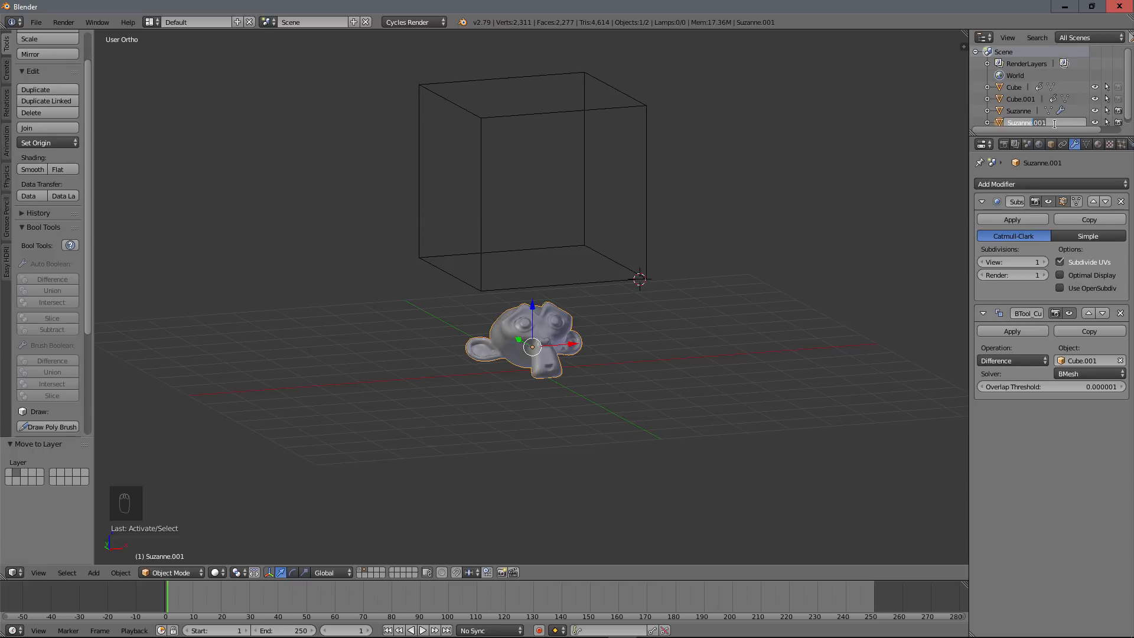
{"action": "type", "text": "-particle"}
{"action": "key", "text": "Return"}
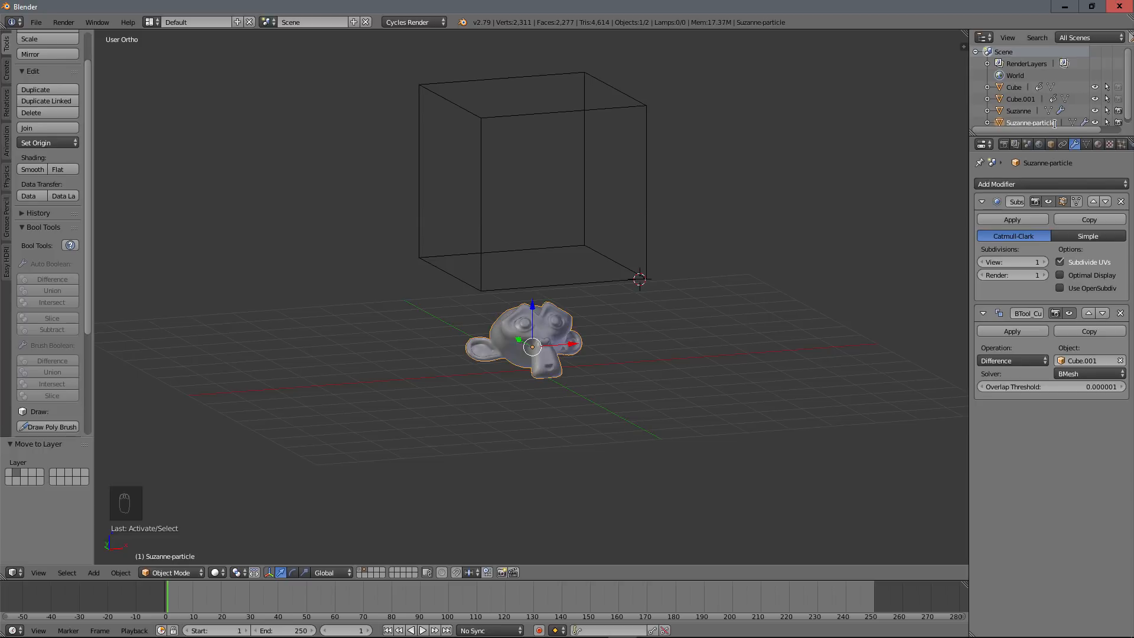
Rename the duplicated cutter cube Cube.001 to slice.
{"action": "scroll", "coordinate": [597, 288], "scroll_direction": "down", "scroll_amount": 3}
{"action": "scroll", "coordinate": [597, 287], "scroll_direction": "up", "scroll_amount": 3}
{"action": "middle_click_drag", "start_coordinate": [598, 260], "coordinate": [587, 281], "text": "shift"}
{"action": "right_click", "coordinate": [636, 191]}
{"action": "middle_click_drag", "start_coordinate": [614, 240], "coordinate": [632, 239]}
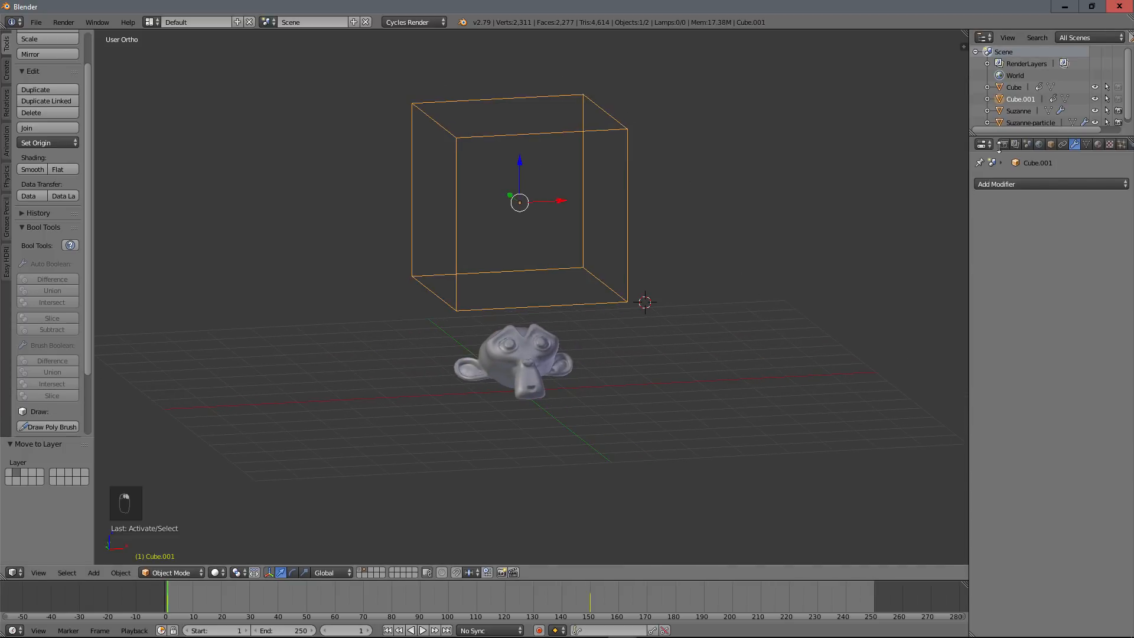
{"action": "double_click", "coordinate": [1012, 99]}
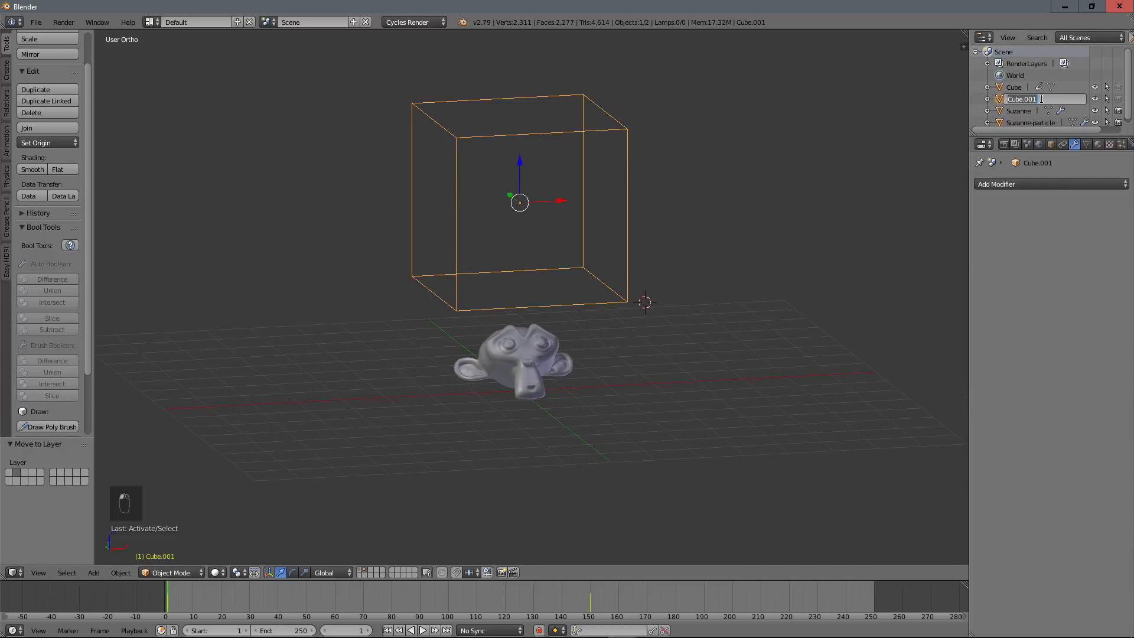
{"action": "type", "text": "slice"}
{"action": "key", "text": "Return"}
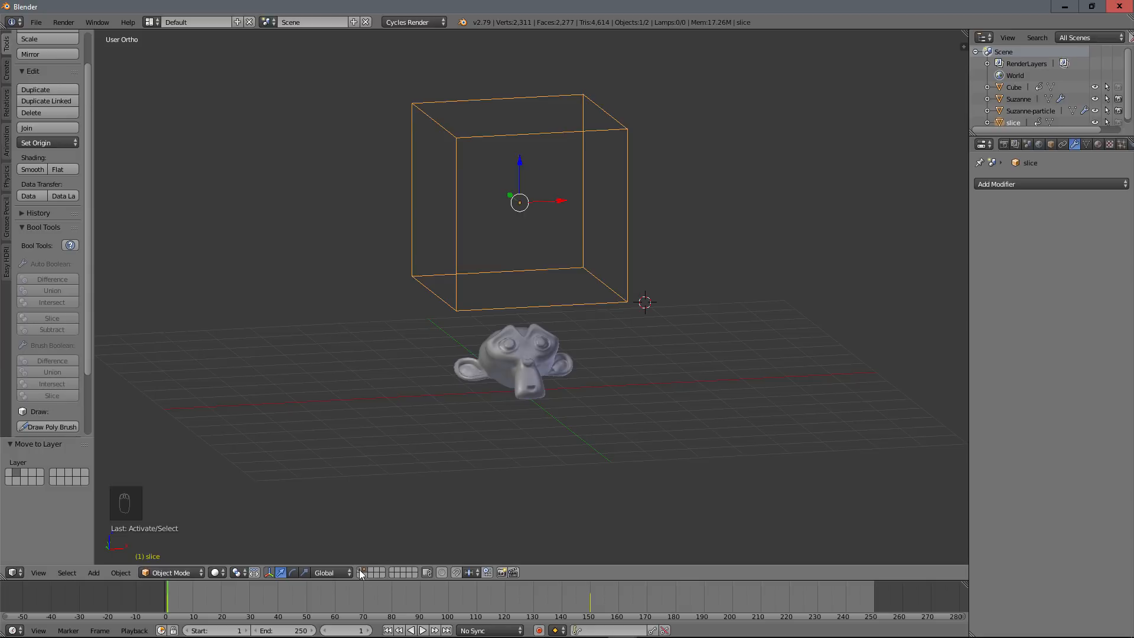
In Edit Mode, select all vertices of the slice cube's uneven bottom face, using the front wireframe view.
{"action": "key", "text": "a"}
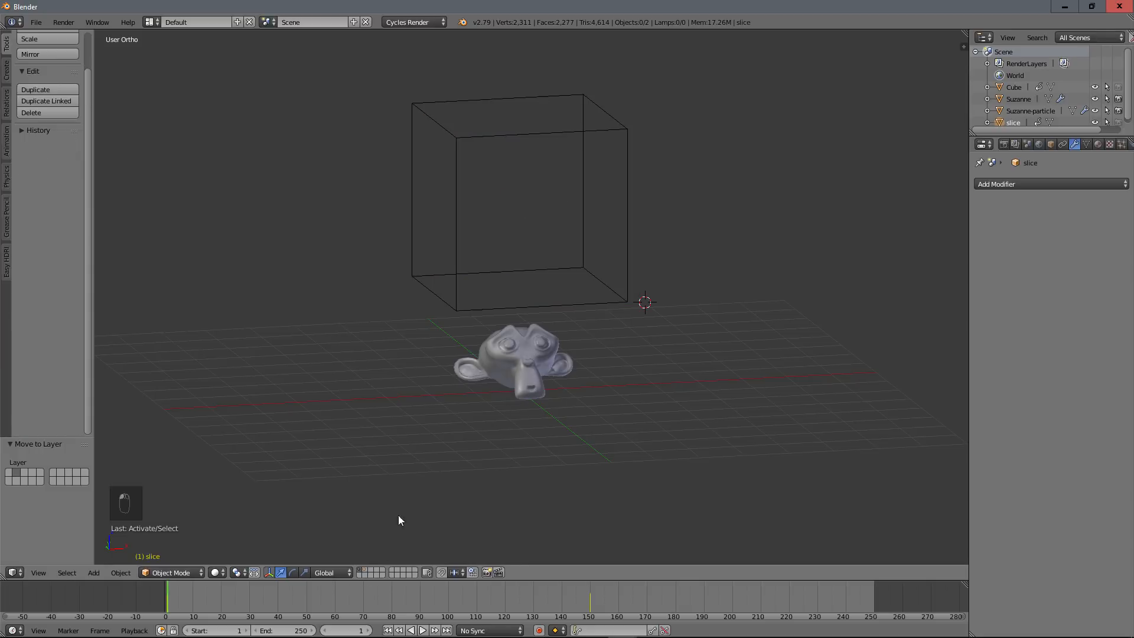
{"action": "key", "text": "a"}
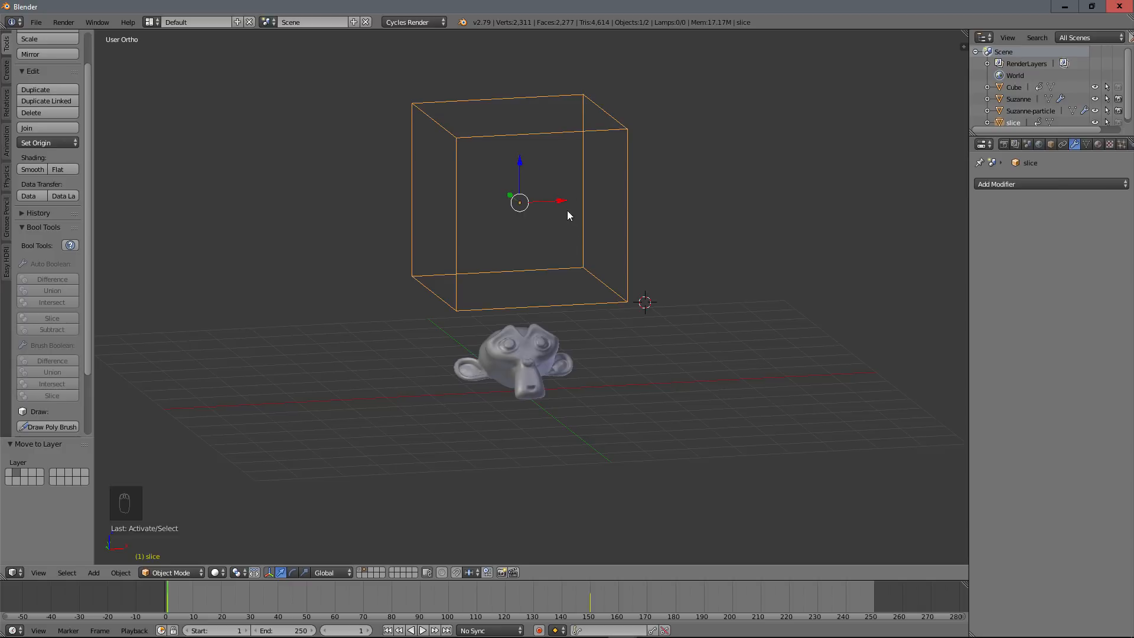
{"action": "key", "text": "Tab"}
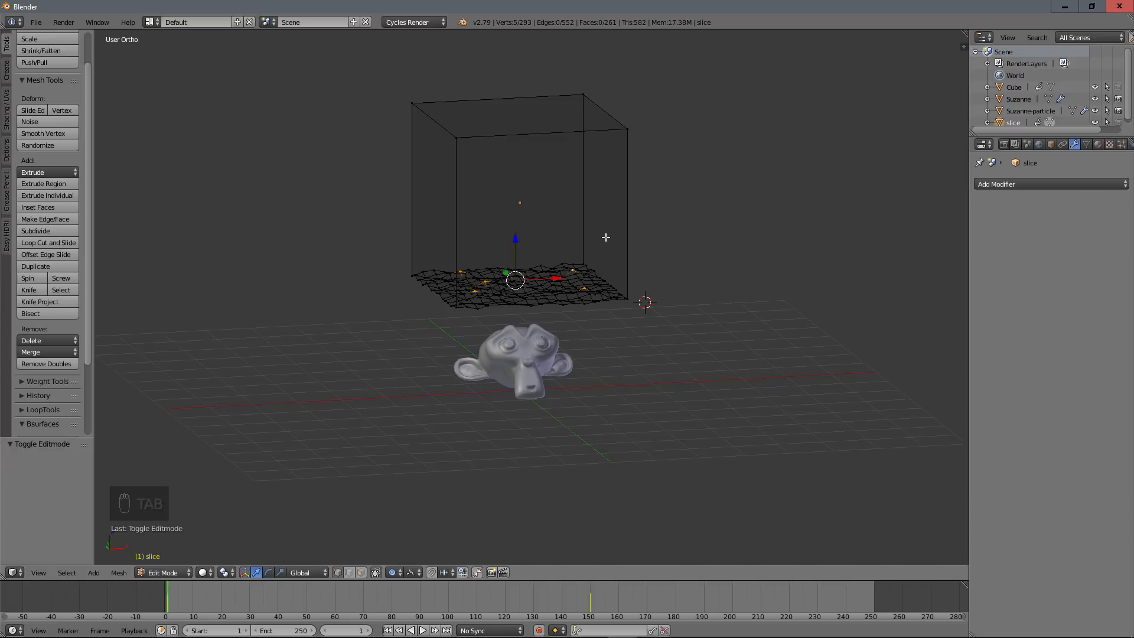
{"action": "key", "text": "KP_1"}
{"action": "key", "text": "z"}
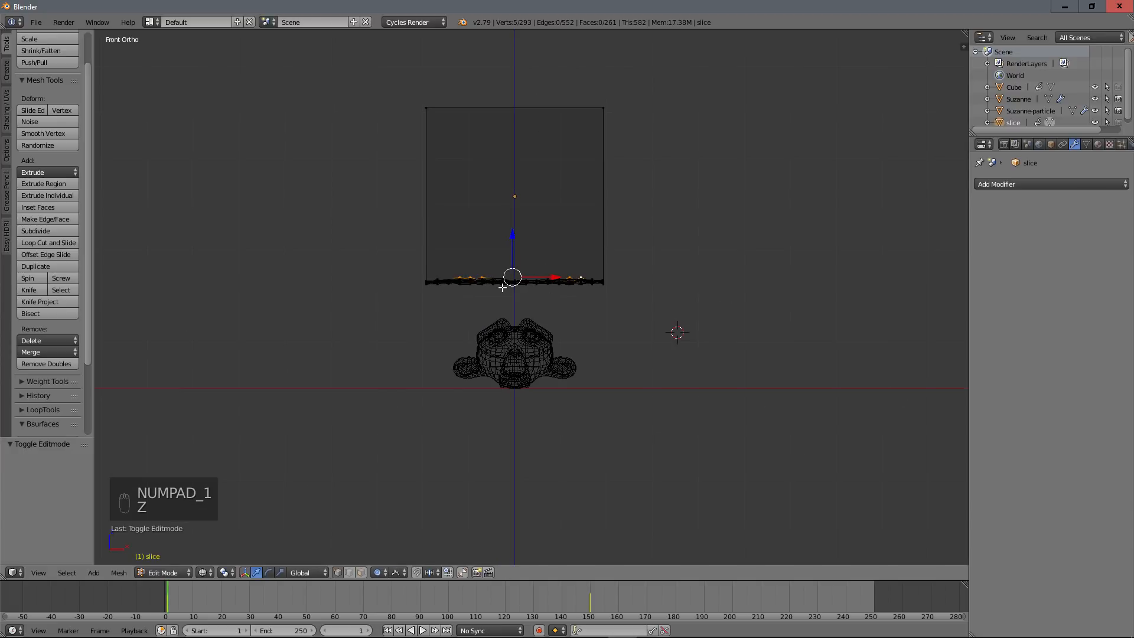
{"action": "scroll", "coordinate": [502, 288], "scroll_direction": "up", "scroll_amount": 3}
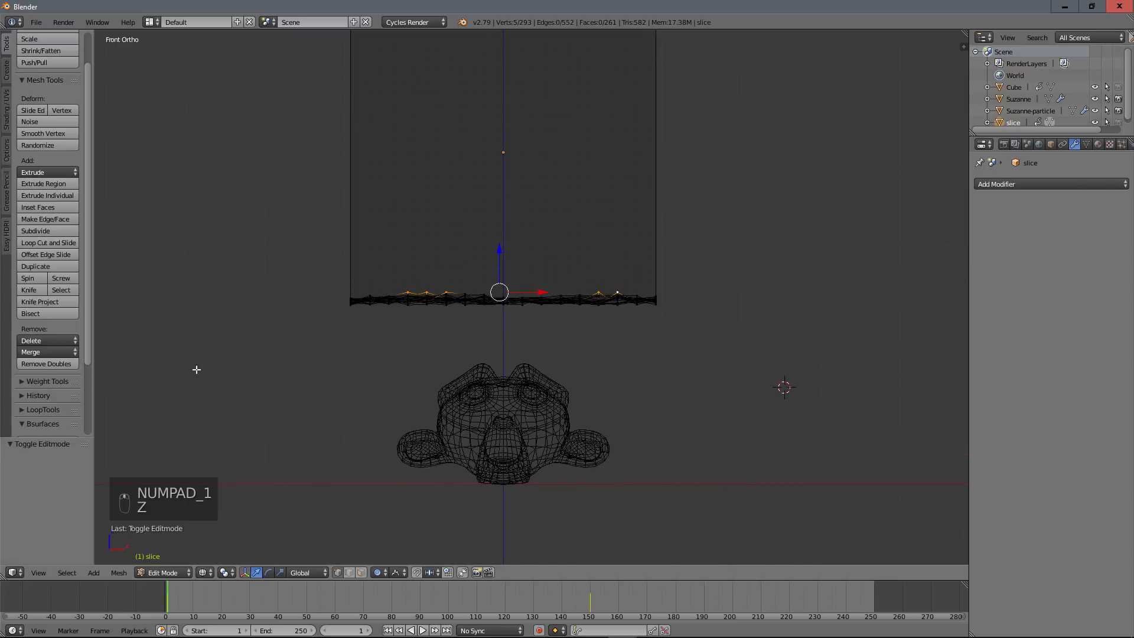
{"action": "right_click", "coordinate": [348, 302]}
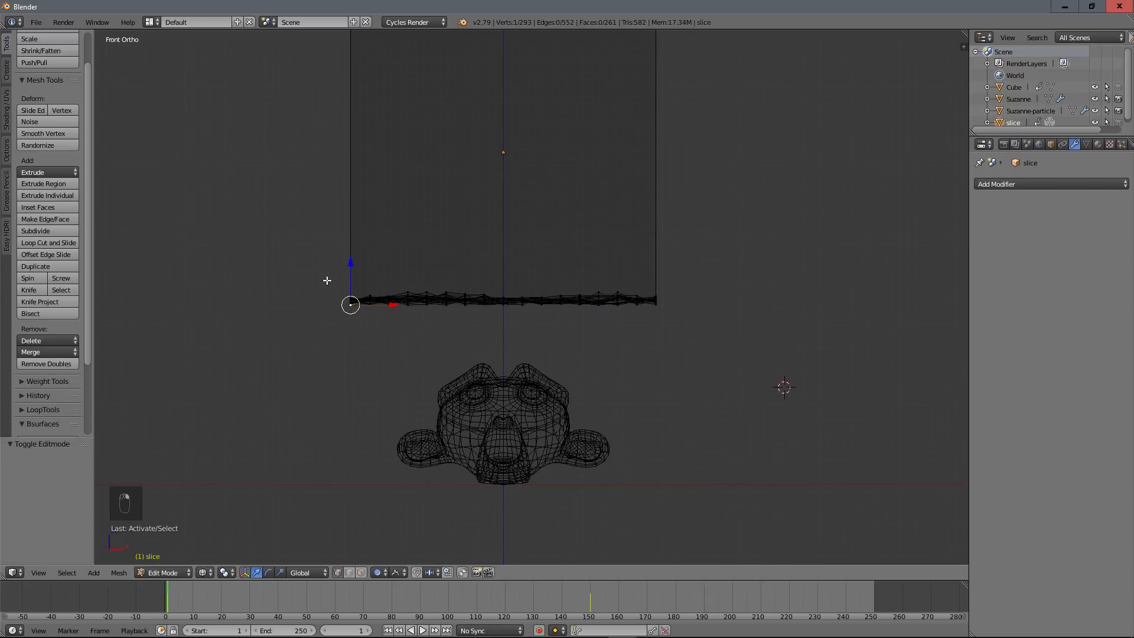
{"action": "key", "text": "b"}
{"action": "left_click_drag", "start_coordinate": [309, 253], "coordinate": [724, 387]}
{"action": "scroll", "coordinate": [579, 394], "scroll_direction": "down", "scroll_amount": 2}
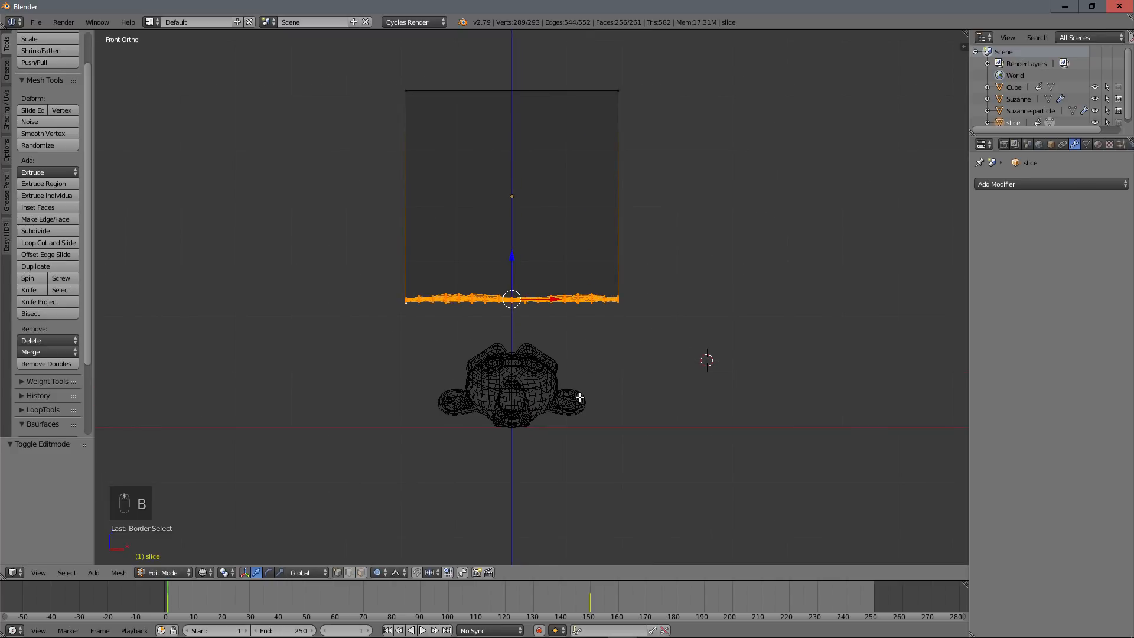
{"action": "scroll", "coordinate": [567, 360], "scroll_direction": "up", "scroll_amount": 4}
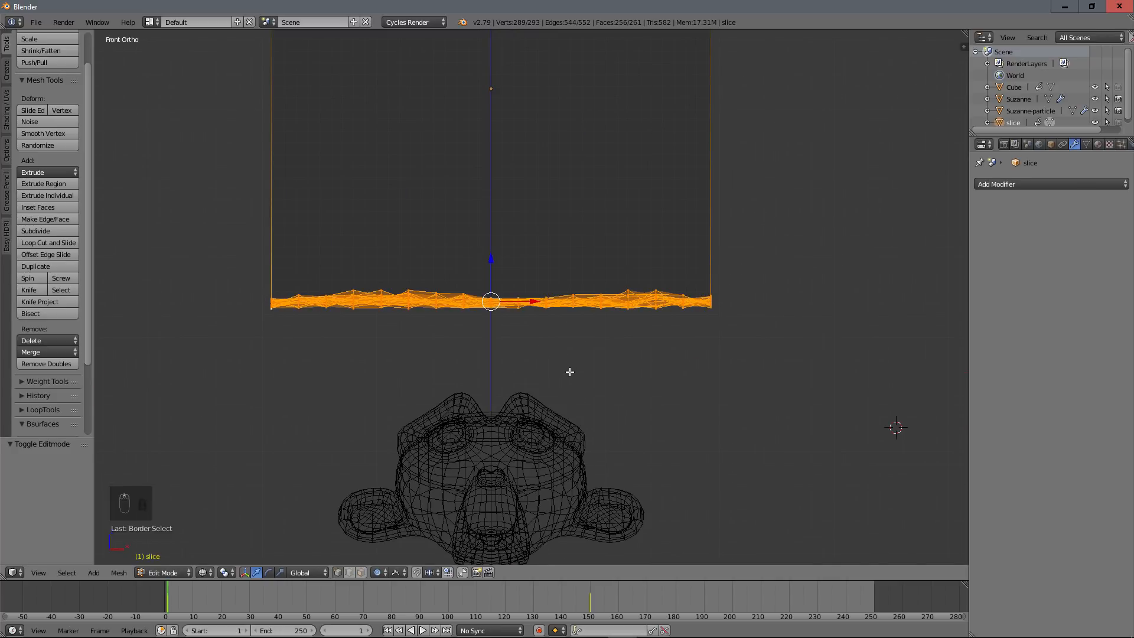
Duplicate the selected bottom face and place the copy about 0.07 lower along the Z axis.
{"action": "key", "text": "shift+d"}
{"action": "key", "text": "z"}
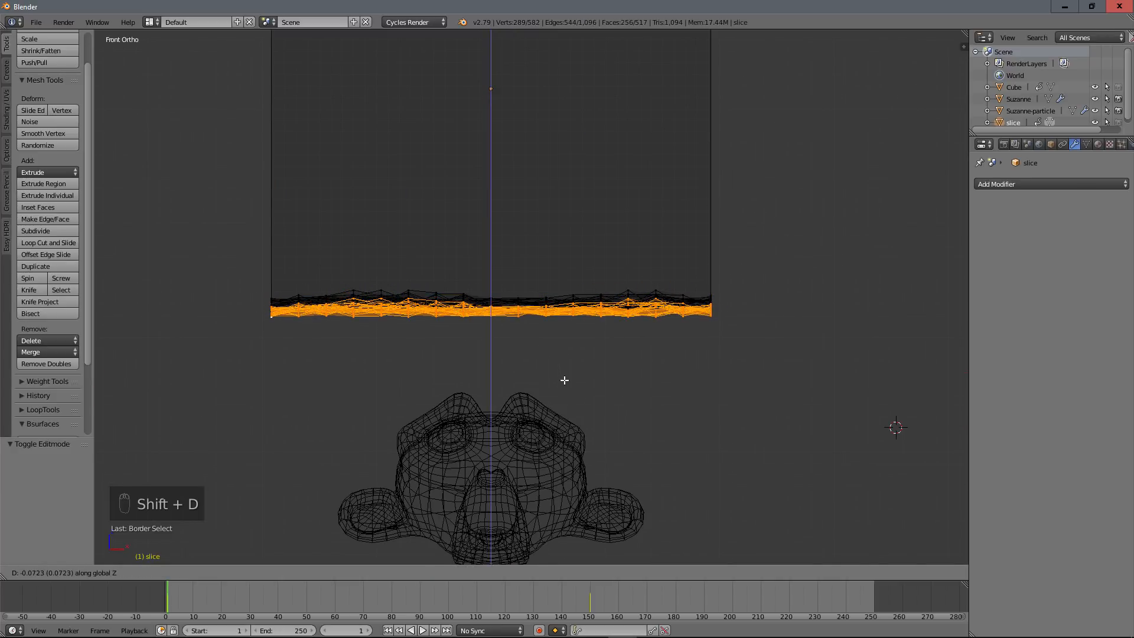
{"action": "left_click", "coordinate": [563, 380]}
{"action": "middle_click_drag", "start_coordinate": [398, 321], "coordinate": [609, 305]}
{"action": "key", "text": "Tab"}
{"action": "key", "text": "Tab"}
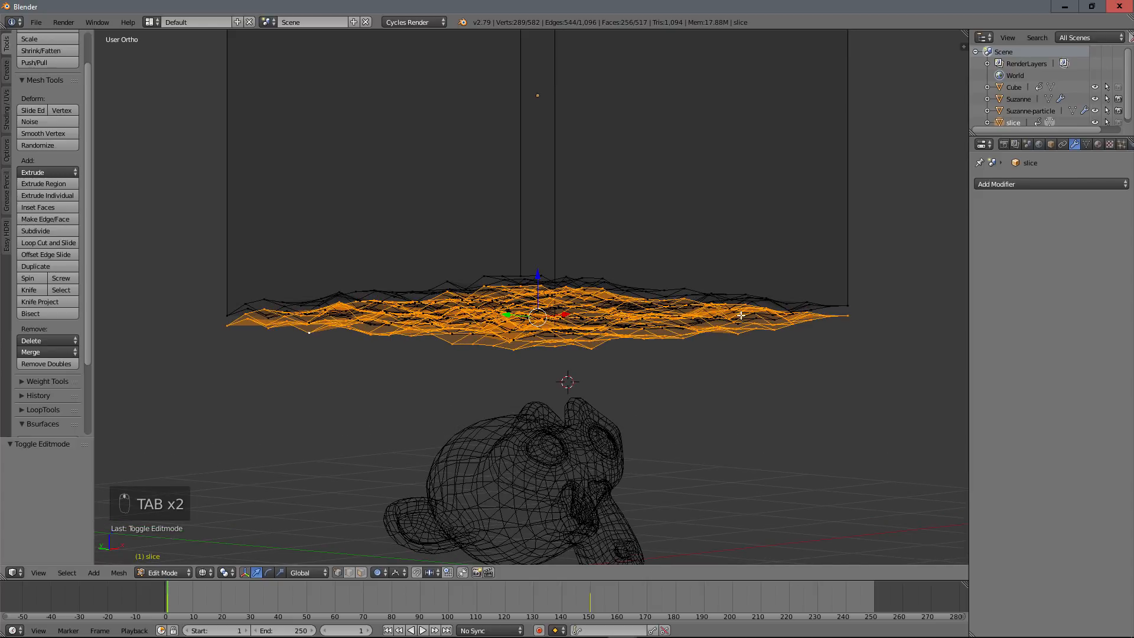
Extrude the duplicated uneven face about 3.13 downward along the Z axis, past the bottom of the monkey head.
{"action": "middle_click_drag", "start_coordinate": [784, 315], "coordinate": [737, 304]}
{"action": "scroll", "coordinate": [702, 331], "scroll_direction": "down", "scroll_amount": 3}
{"action": "scroll", "coordinate": [632, 361], "scroll_direction": "up", "scroll_amount": 2}
{"action": "middle_click_drag", "start_coordinate": [595, 359], "coordinate": [588, 359]}
{"action": "key", "text": "e"}
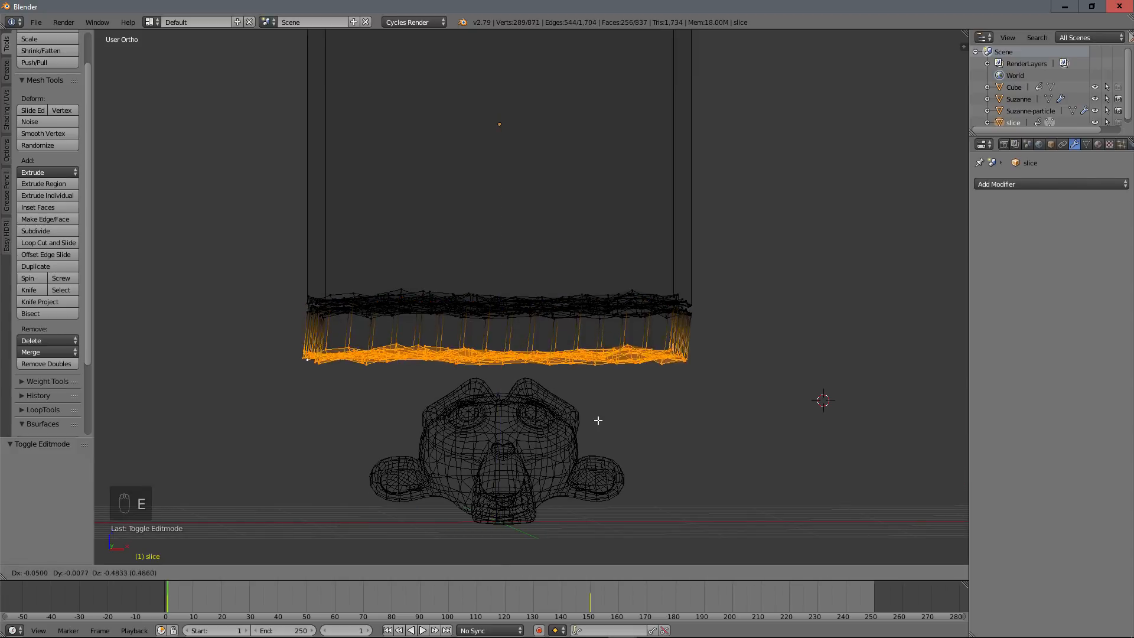
{"action": "left_click", "coordinate": [645, 106]}
{"action": "scroll", "coordinate": [566, 321], "scroll_direction": "down", "scroll_amount": 4}
{"action": "middle_click_drag", "start_coordinate": [566, 320], "coordinate": [576, 340]}
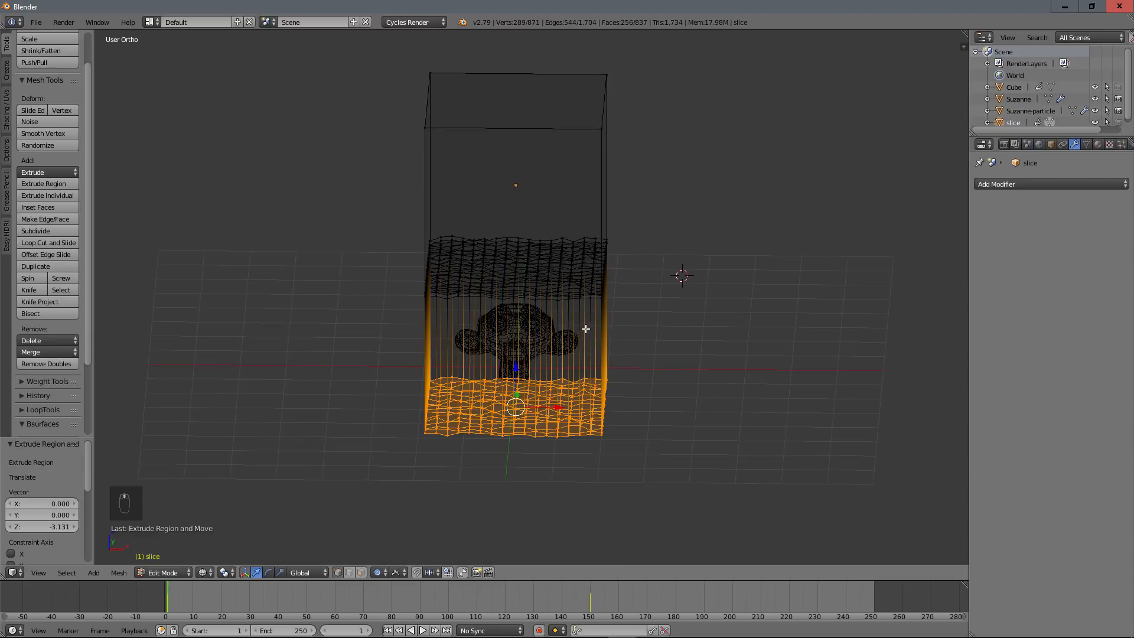
{"action": "key", "text": "s"}
{"action": "key", "text": "z"}
{"action": "right_click", "coordinate": [534, 339]}
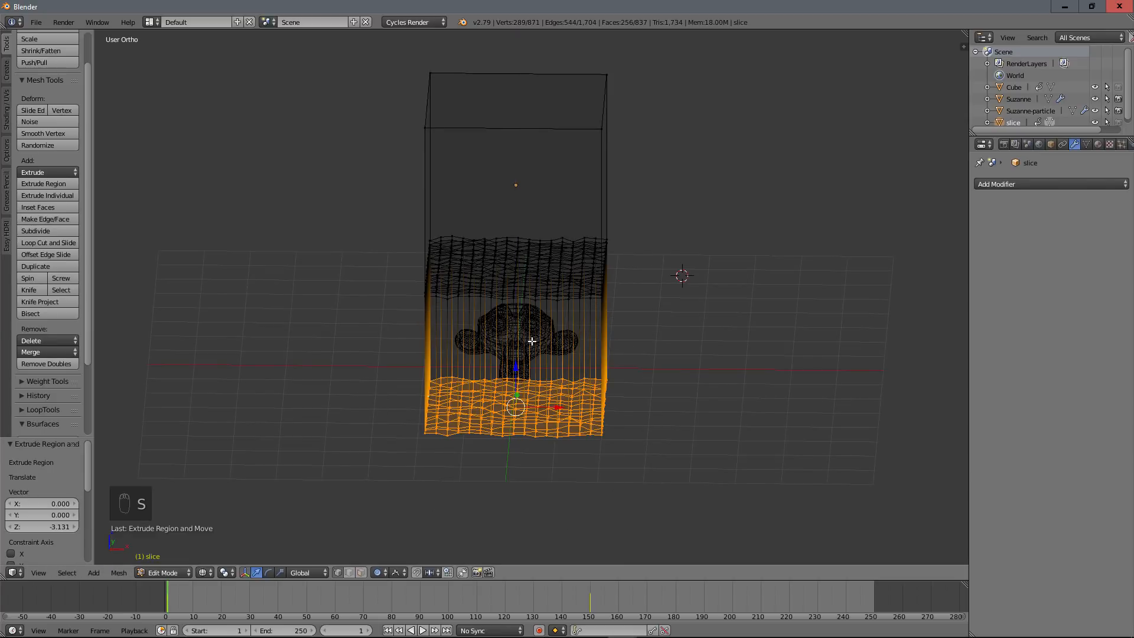
Disable proportional editing, flatten the extruded bottom face by scaling it to 0 along Z, and return to Object Mode.
{"action": "left_click", "coordinate": [379, 572]}
{"action": "left_click", "coordinate": [387, 559]}
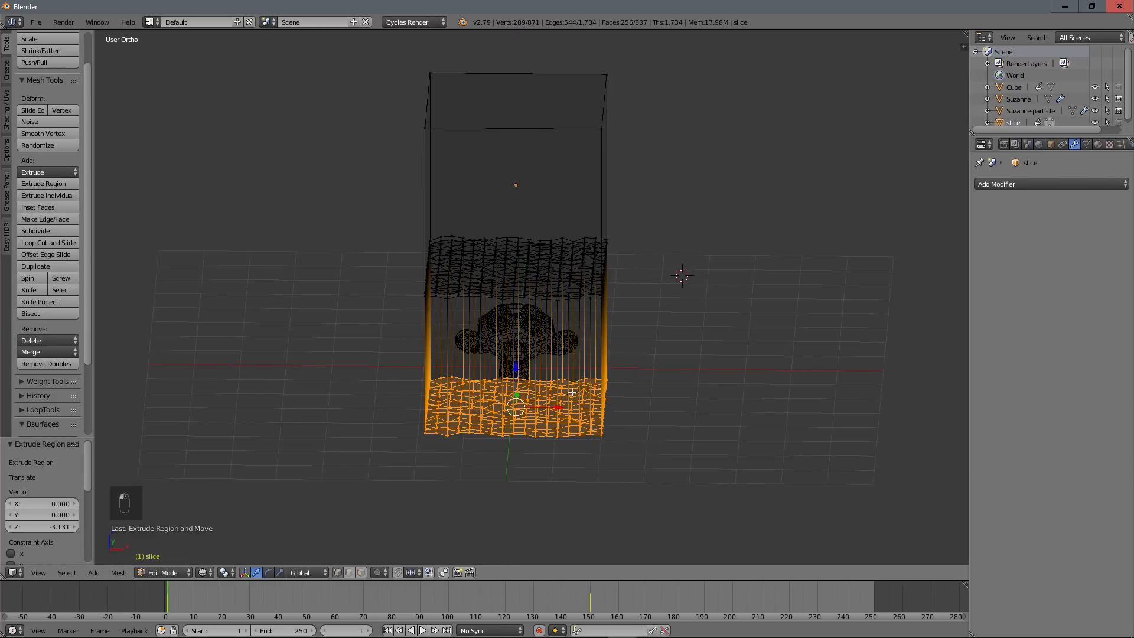
{"action": "middle_click_drag", "start_coordinate": [572, 390], "coordinate": [574, 374]}
{"action": "key", "text": "s"}
{"action": "key", "text": "z"}
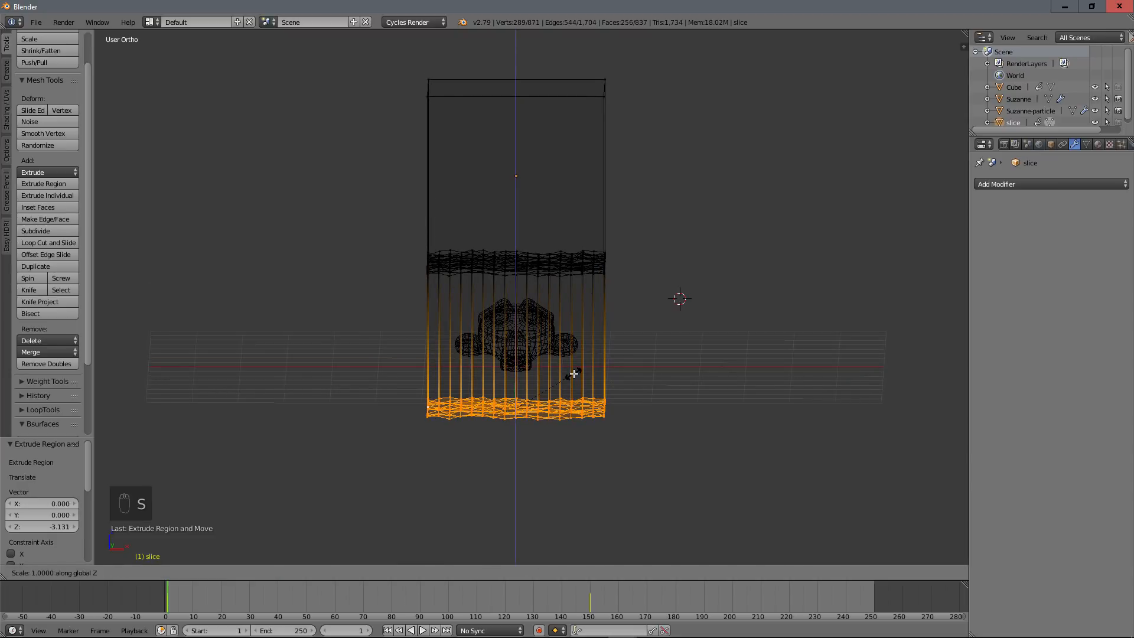
{"action": "type", "text": "0"}
{"action": "key", "text": "Return"}
{"action": "middle_click_drag", "start_coordinate": [573, 374], "coordinate": [567, 355]}
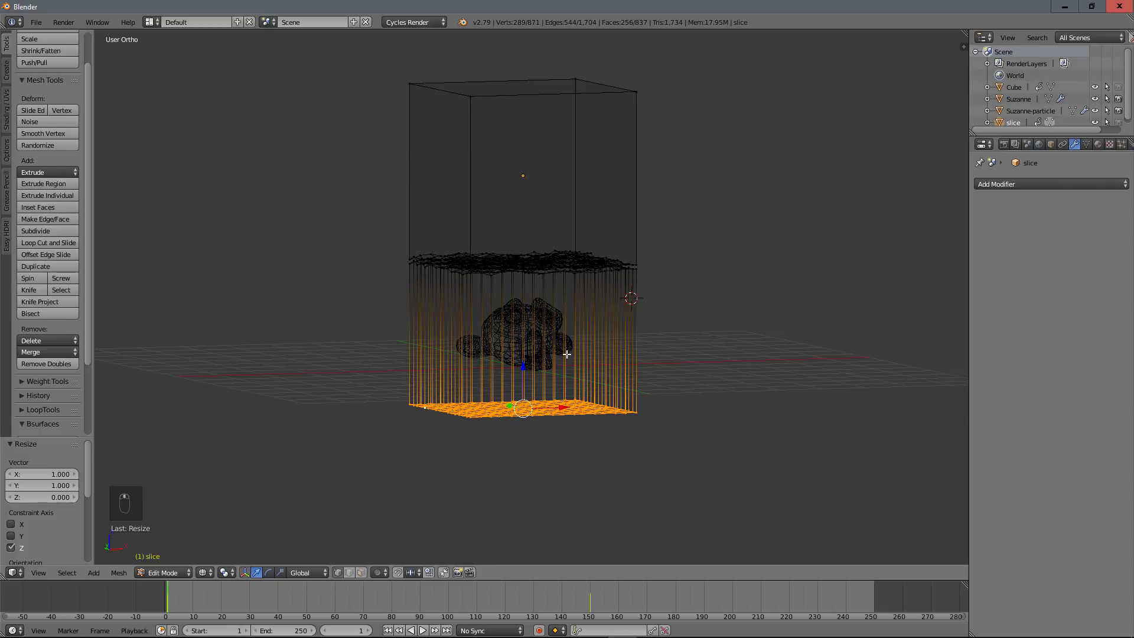
{"action": "key", "text": "Tab"}
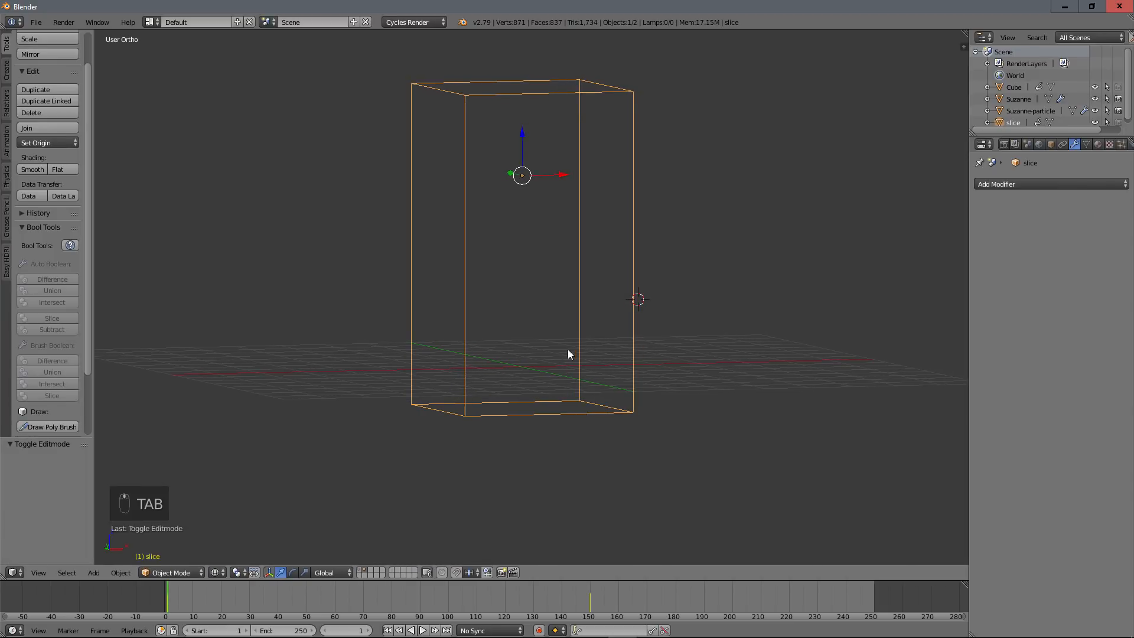
Scrub the animation to frame 66 and examine the thin slice of the head left between the two cutter blocks.
{"action": "right_click", "coordinate": [631, 164]}
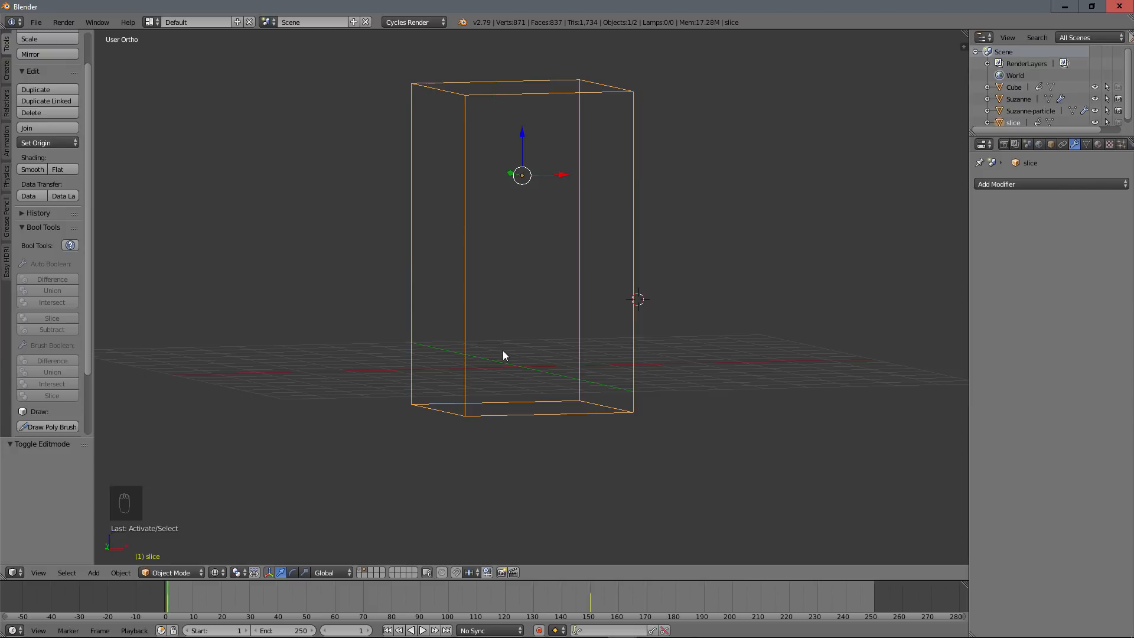
{"action": "left_click_drag", "start_coordinate": [523, 140], "coordinate": [521, 155]}
{"action": "right_click", "coordinate": [521, 159]}
{"action": "key", "text": "alt+a"}
{"action": "mouse_move", "coordinate": [196, 589]}
{"action": "left_mouse_down"}
{"action": "mouse_move", "coordinate": [415, 610]}
{"action": "mouse_move", "coordinate": [351, 594]}
{"action": "left_mouse_up"}
{"action": "scroll", "coordinate": [517, 383], "scroll_direction": "up", "scroll_amount": 4}
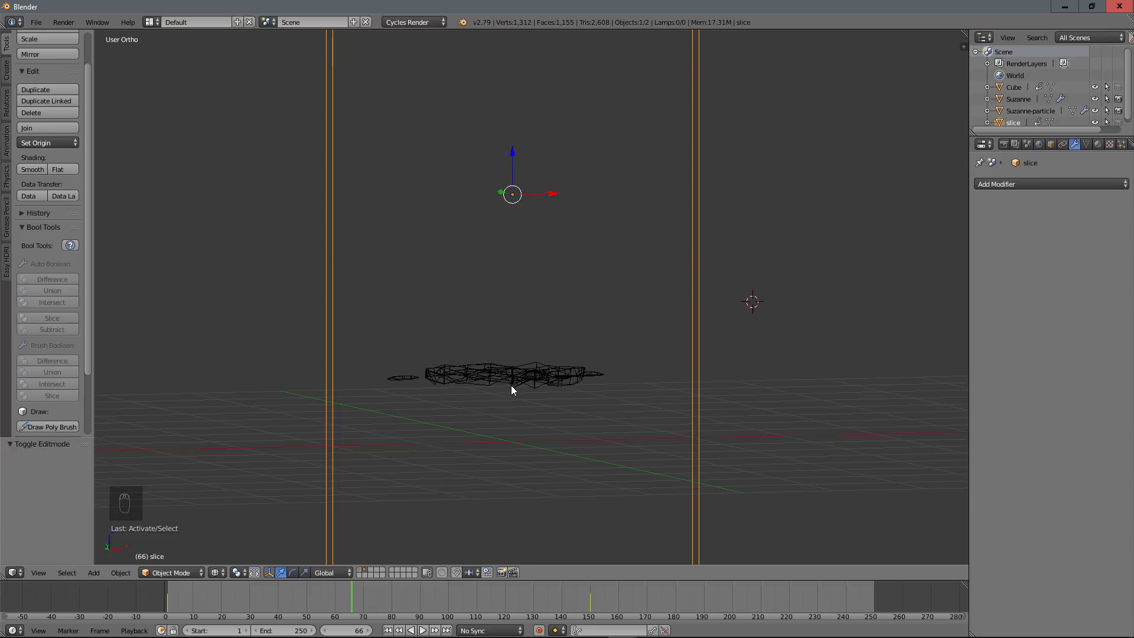
{"action": "middle_click_drag", "start_coordinate": [512, 389], "coordinate": [550, 362]}
{"action": "scroll", "coordinate": [500, 320], "scroll_direction": "down", "scroll_amount": 5}
{"action": "middle_click_drag", "start_coordinate": [529, 313], "coordinate": [540, 334]}
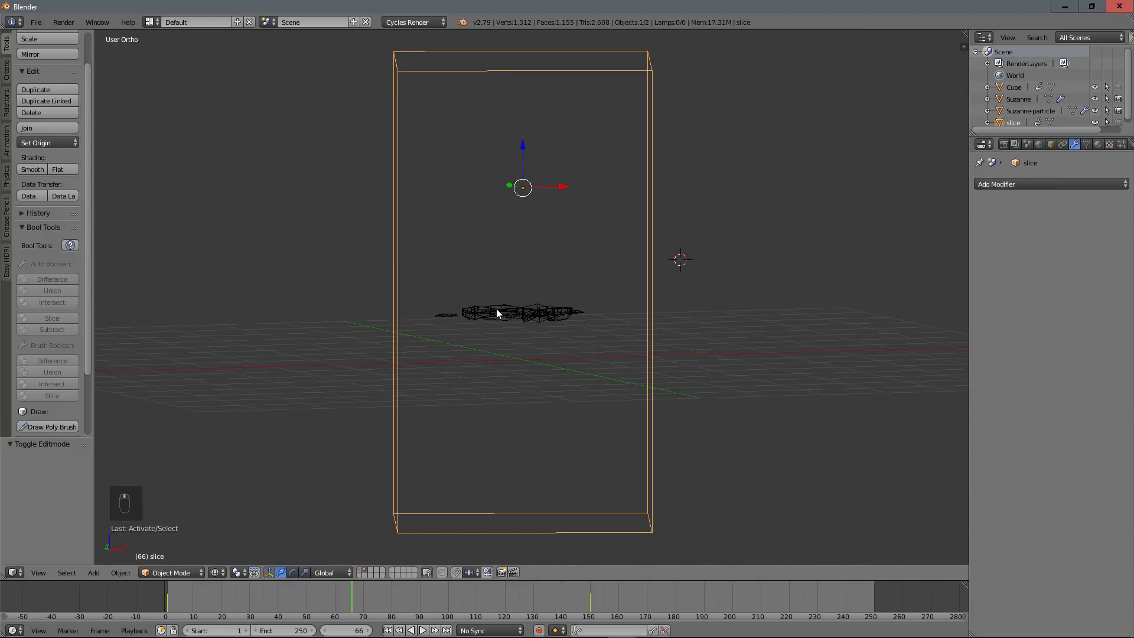
Show the original head's layer, scrub its cutter animation to frame 62 for comparison, and return to frame 1.
{"action": "left_click", "coordinate": [359, 569]}
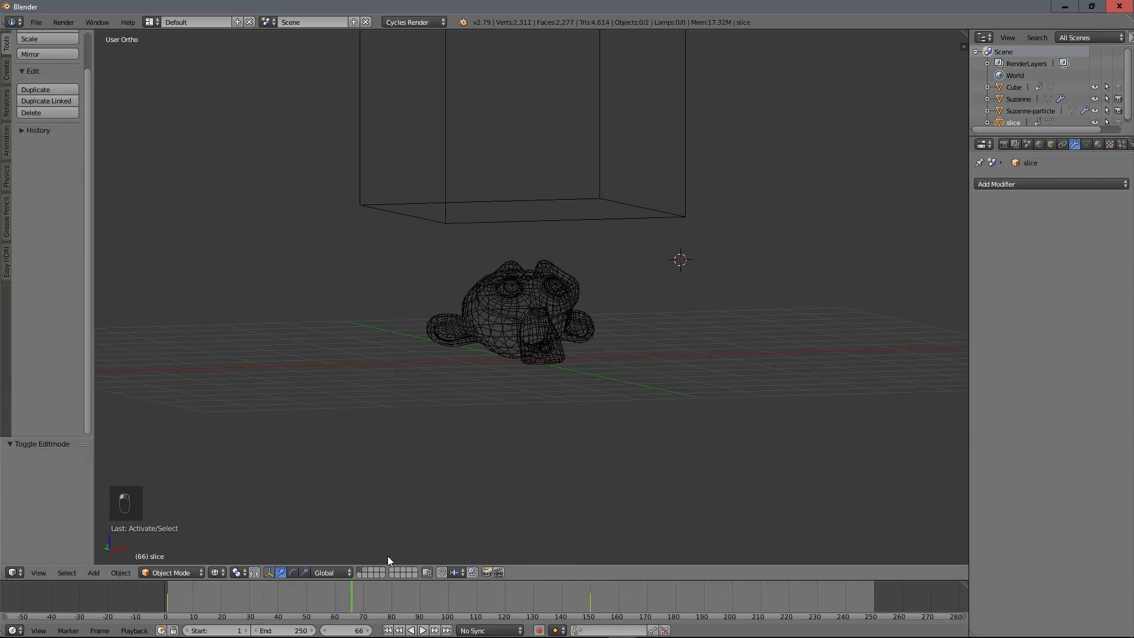
{"action": "right_click", "coordinate": [540, 323]}
{"action": "left_click_drag", "start_coordinate": [260, 601], "coordinate": [340, 604]}
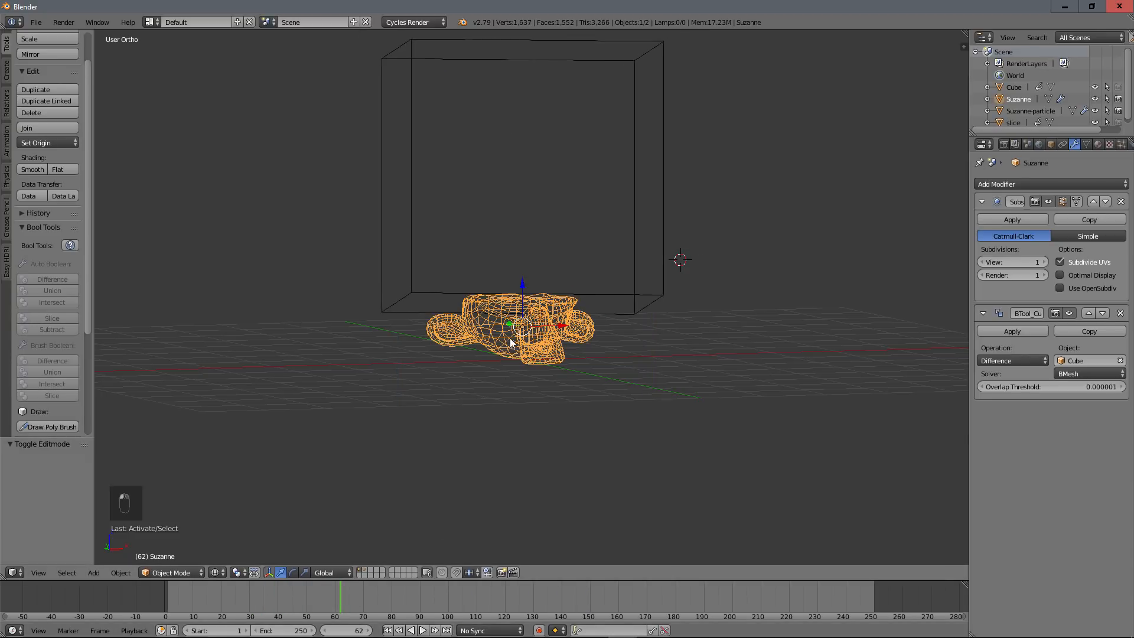
{"action": "left_click", "coordinate": [167, 596]}
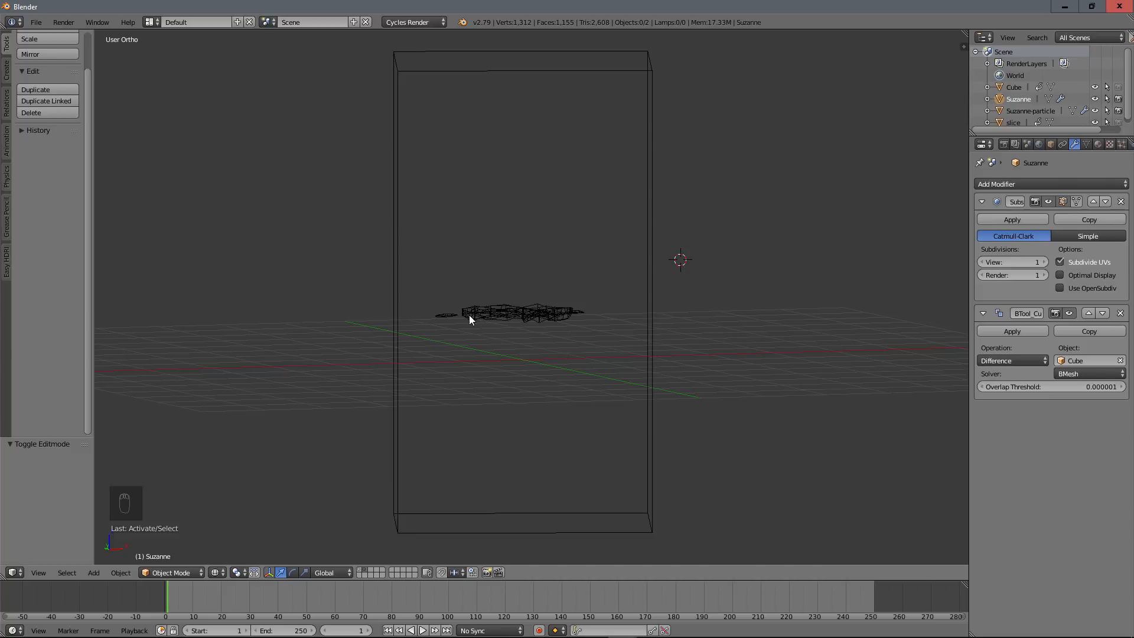
Select the Suzanne-particle slice and add a new particle system to it.
{"action": "scroll", "coordinate": [525, 324], "scroll_direction": "down", "scroll_amount": 3}
{"action": "scroll", "coordinate": [536, 317], "scroll_direction": "up", "scroll_amount": 4}
{"action": "middle_click_drag", "start_coordinate": [538, 297], "coordinate": [519, 338], "text": "shift"}
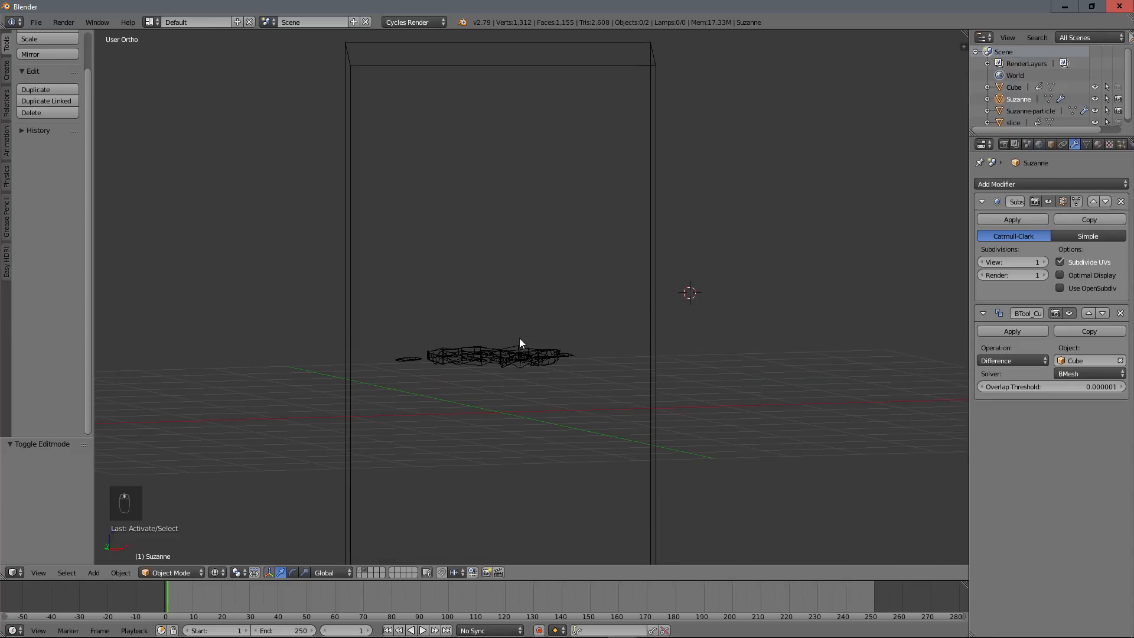
{"action": "right_click", "coordinate": [522, 357]}
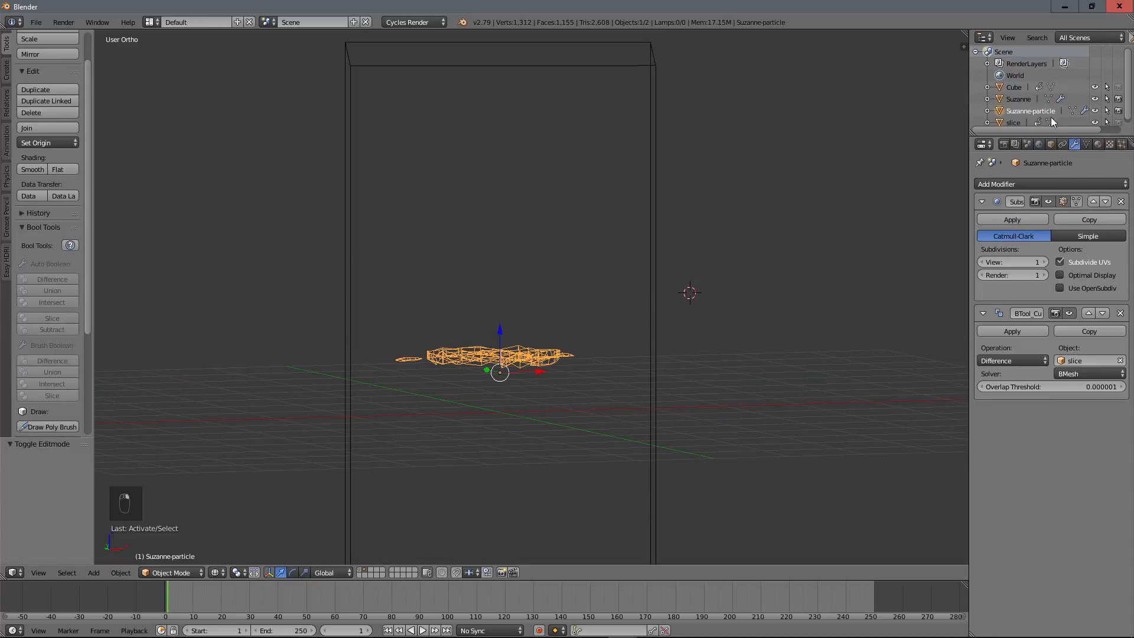
{"action": "scroll", "coordinate": [1083, 97], "scroll_direction": "down", "scroll_amount": 1}
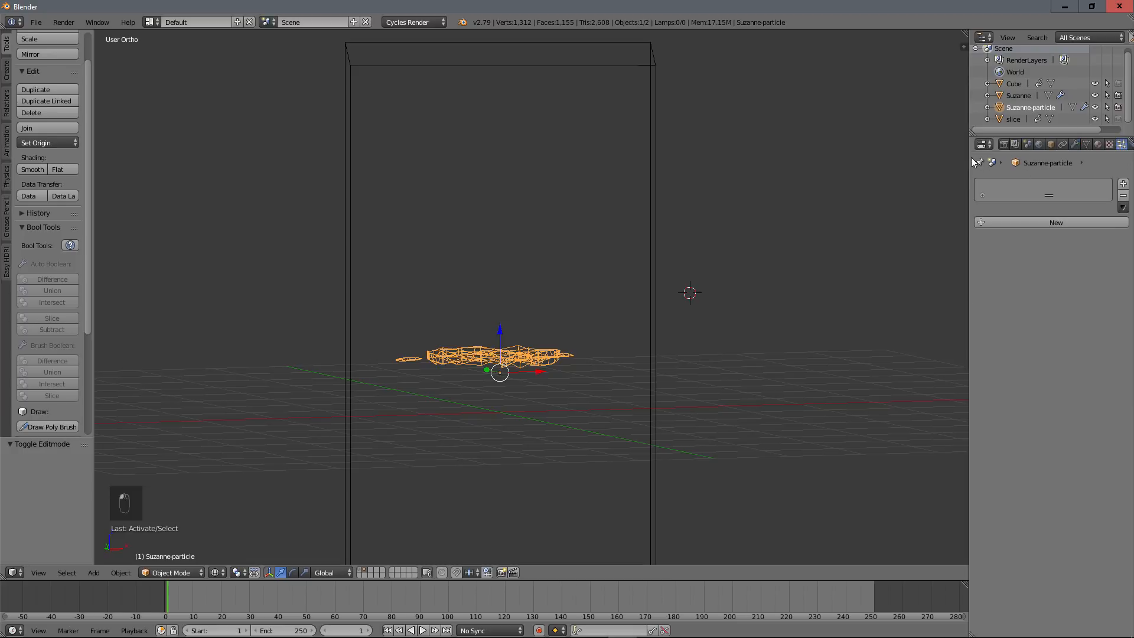
{"action": "left_click_drag", "start_coordinate": [967, 156], "coordinate": [932, 158]}
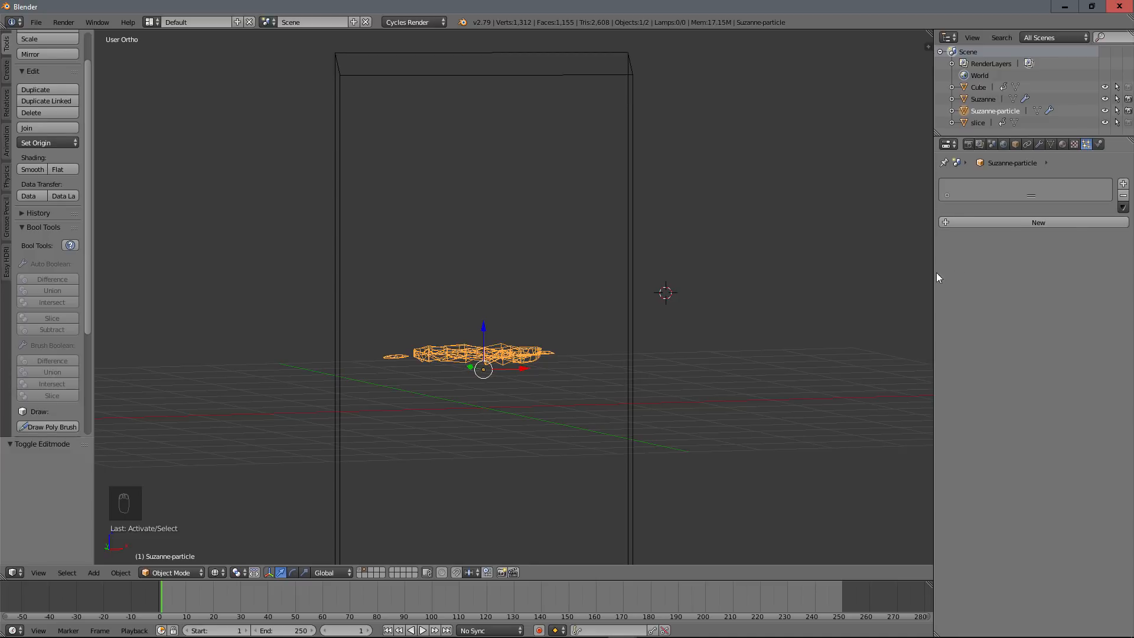
{"action": "left_click", "coordinate": [1039, 222]}
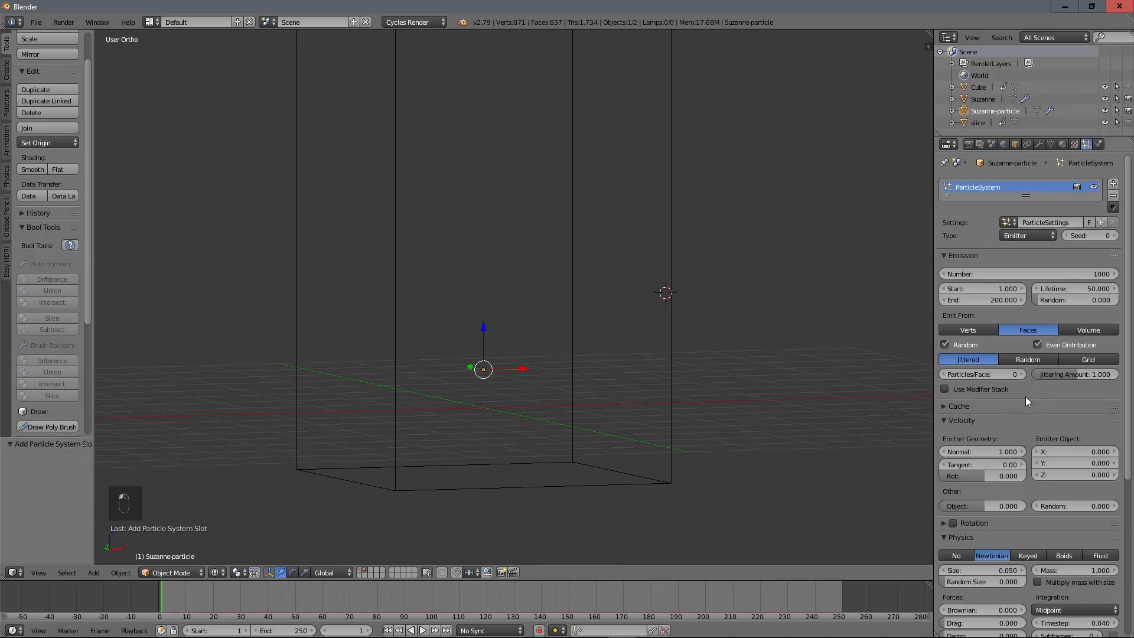
Name both the particle settings and the particle system sand.
{"action": "left_click", "coordinate": [1063, 222]}
{"action": "type", "text": "sand"}
{"action": "key", "text": "Return"}
{"action": "double_click", "coordinate": [977, 188]}
{"action": "type", "text": "sand"}
Set the sand system's emission number to 5000 particles.
{"action": "left_click", "coordinate": [1071, 273]}
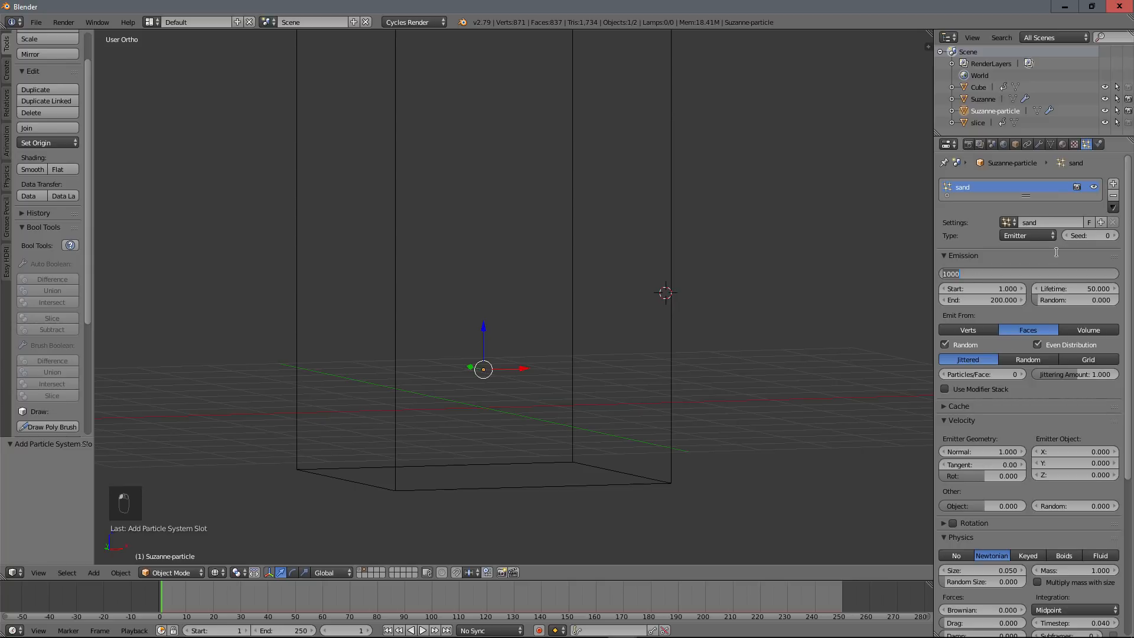
{"action": "type", "text": "500"}
{"action": "key", "text": "Return"}
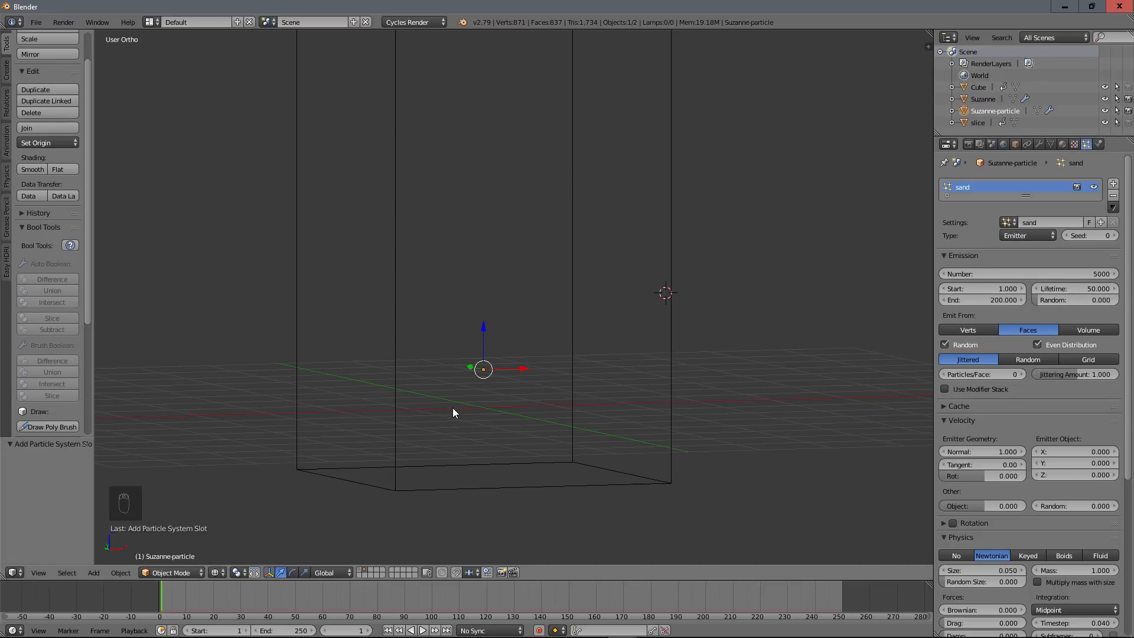
Step through the timeline frame by frame to find the first frame where the head slice appears.
{"action": "key", "text": "Right"}
{"action": "key", "text": "Right"}
{"action": "key", "text": "Right"}
{"action": "key", "text": "Right"}
{"action": "key", "text": "Right"}
{"action": "key", "text": "Right"}
{"action": "key", "text": "Right"}
{"action": "key", "text": "Right"}
{"action": "key", "text": "Right"}
{"action": "key", "text": "Right"}
{"action": "key", "text": "Right"}
{"action": "key", "text": "Right"}
{"action": "key", "text": "Right"}
{"action": "key", "text": "Right"}
{"action": "key", "text": "Right"}
{"action": "key", "text": "Right"}
{"action": "key", "text": "Right"}
{"action": "key", "text": "Right"}
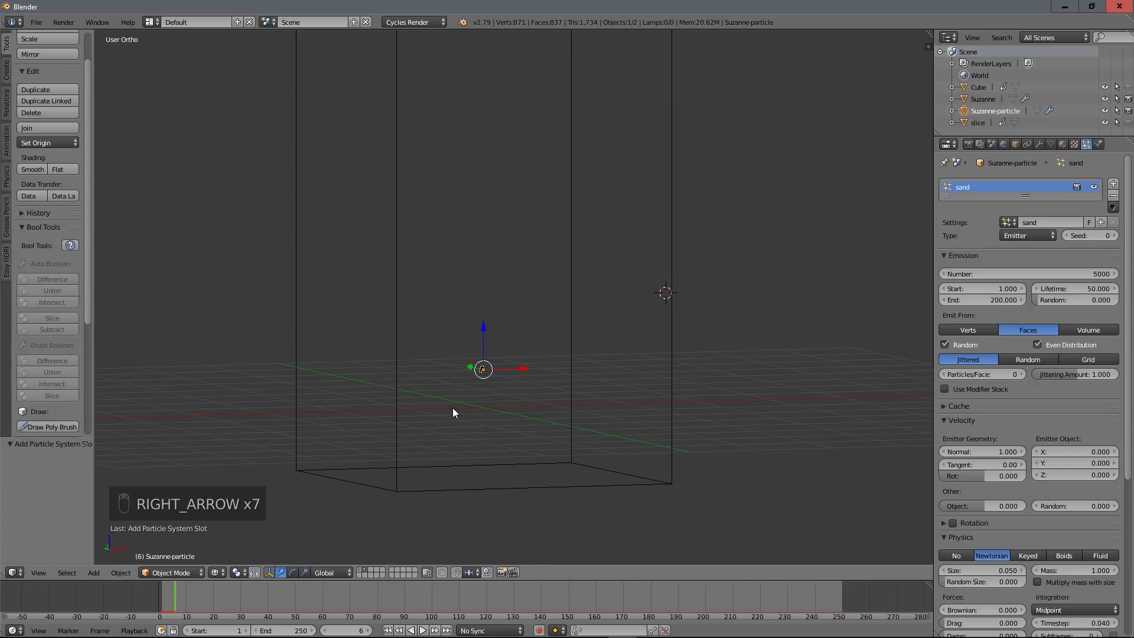
{"action": "key", "text": "Right"}
{"action": "key", "text": "Right"}
{"action": "key", "text": "Right"}
{"action": "key", "text": "Right"}
{"action": "key", "text": "Right"}
{"action": "key", "text": "Right"}
{"action": "key", "text": "Right"}
{"action": "key", "text": "Right"}
{"action": "key", "text": "Right"}
{"action": "key", "text": "Right"}
{"action": "key", "text": "Right"}
{"action": "key", "text": "Right"}
{"action": "key", "text": "Right"}
{"action": "key", "text": "Right"}
{"action": "key", "text": "Right"}
{"action": "key", "text": "Right"}
{"action": "key", "text": "Right"}
{"action": "key", "text": "Right"}
{"action": "key", "text": "Right"}
{"action": "key", "text": "Right"}
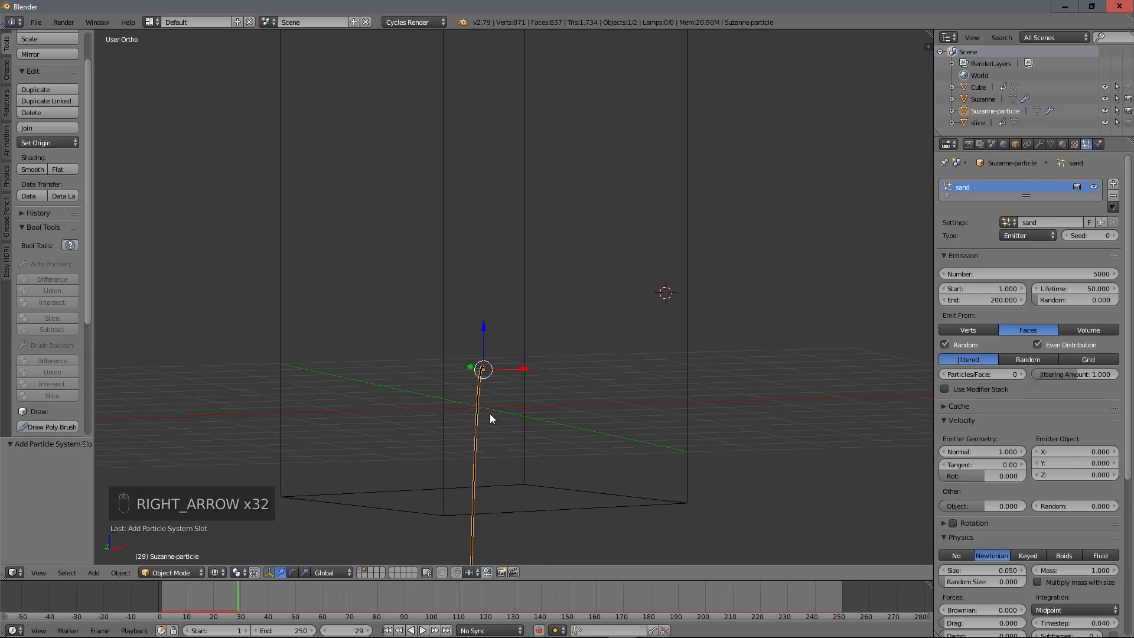
{"action": "key", "text": "Left"}
{"action": "key", "text": "Left"}
{"action": "key", "text": "Left"}
{"action": "key", "text": "Left"}
{"action": "key", "text": "Left"}
{"action": "key", "text": "Left"}
{"action": "key", "text": "Left"}
{"action": "key", "text": "Left"}
{"action": "key", "text": "Left"}
{"action": "key", "text": "Left"}
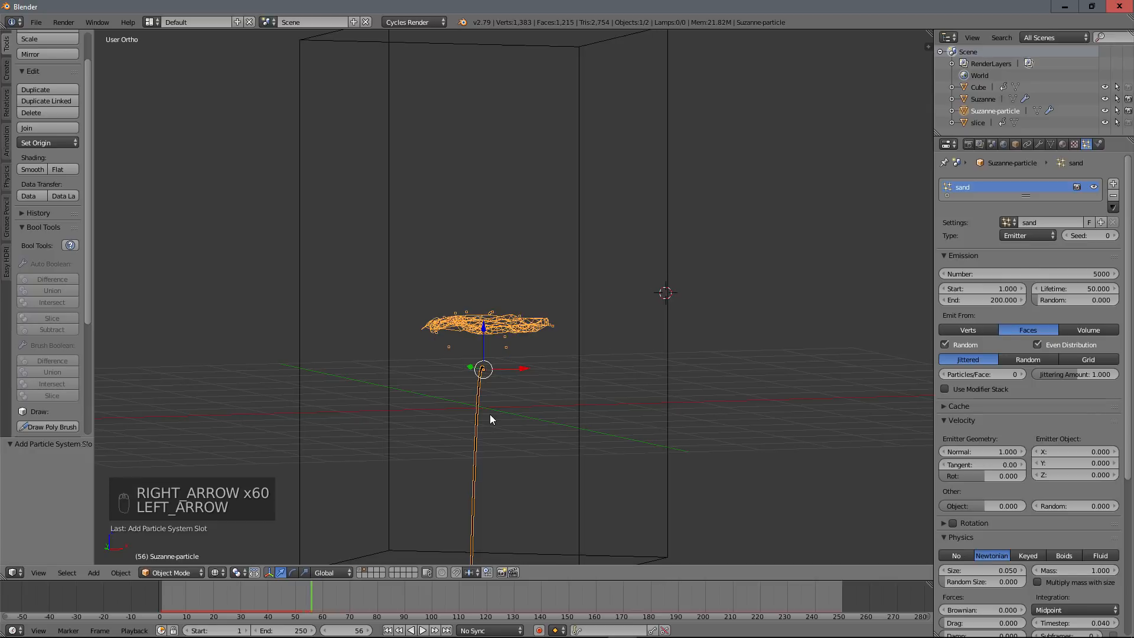
{"action": "key", "text": "Left"}
{"action": "key", "text": "Left"}
{"action": "key", "text": "Left"}
{"action": "key", "text": "Left"}
{"action": "key", "text": "Left"}
{"action": "key", "text": "Left"}
{"action": "key", "text": "Left"}
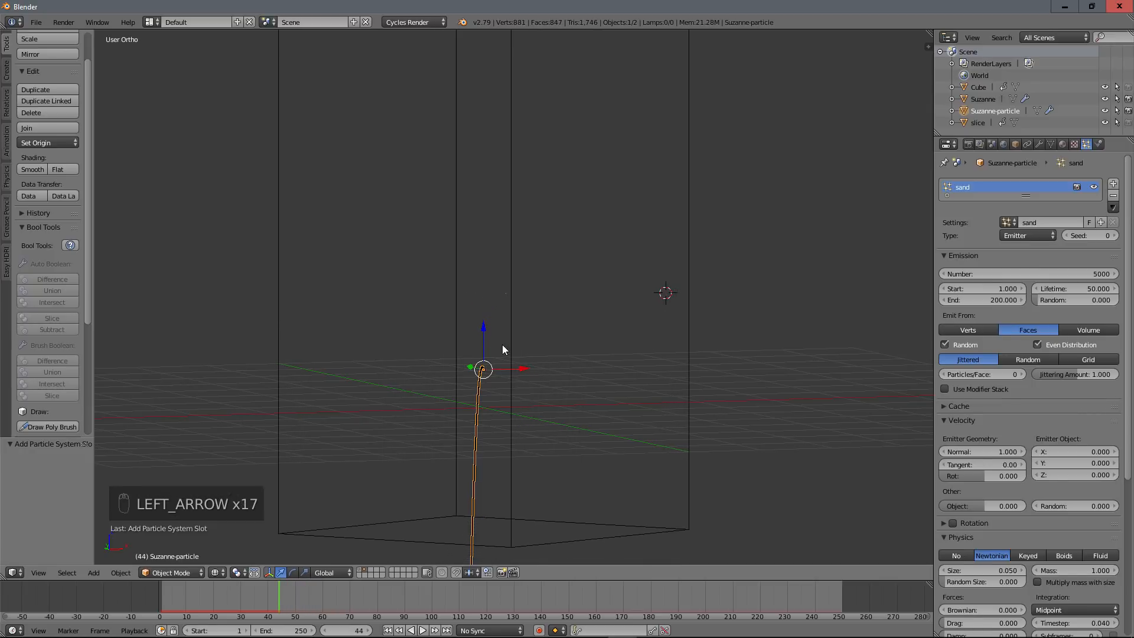
{"action": "scroll", "coordinate": [502, 342], "scroll_direction": "up", "scroll_amount": 10}
{"action": "scroll", "coordinate": [472, 295], "scroll_direction": "down", "scroll_amount": 1}
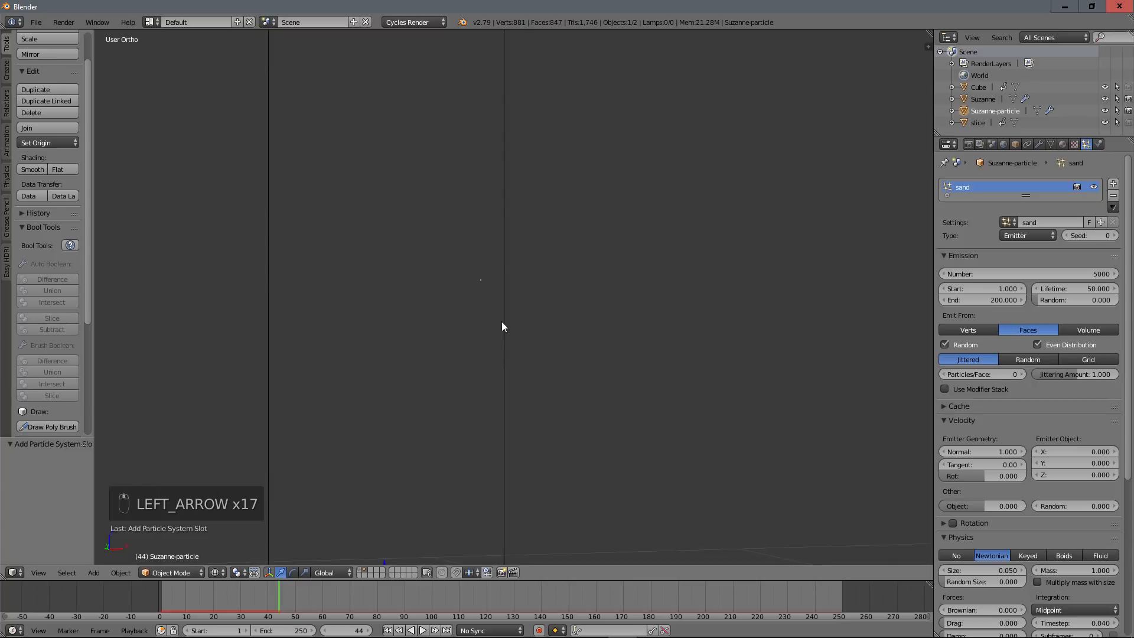
{"action": "key", "text": "Right"}
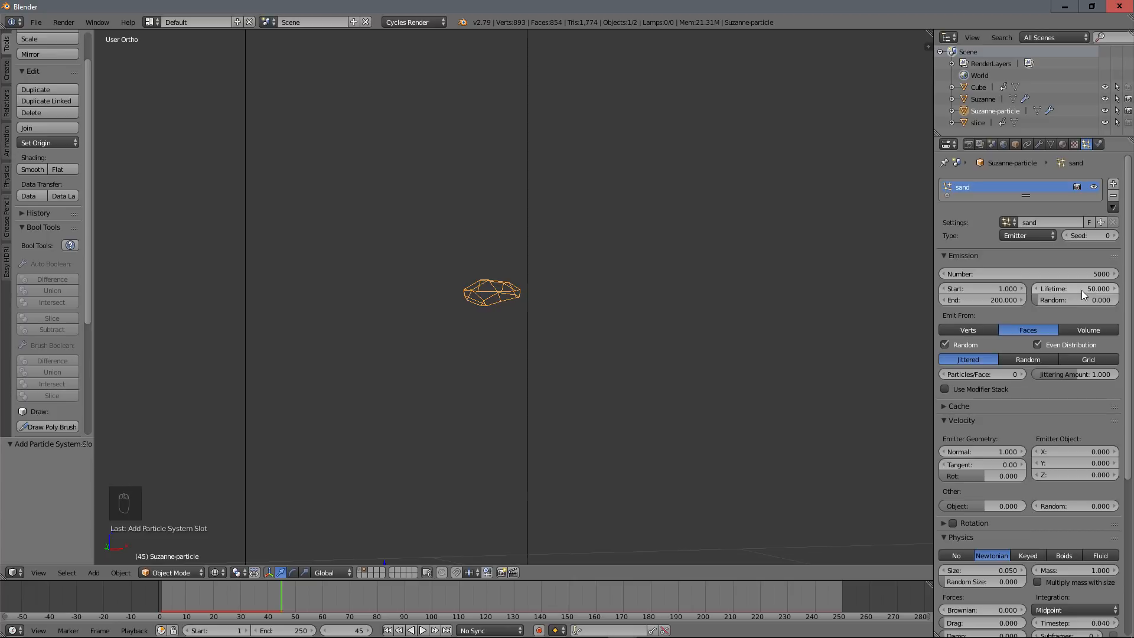
Set the sand system's emission start to frame 45.
{"action": "left_click", "coordinate": [996, 289]}
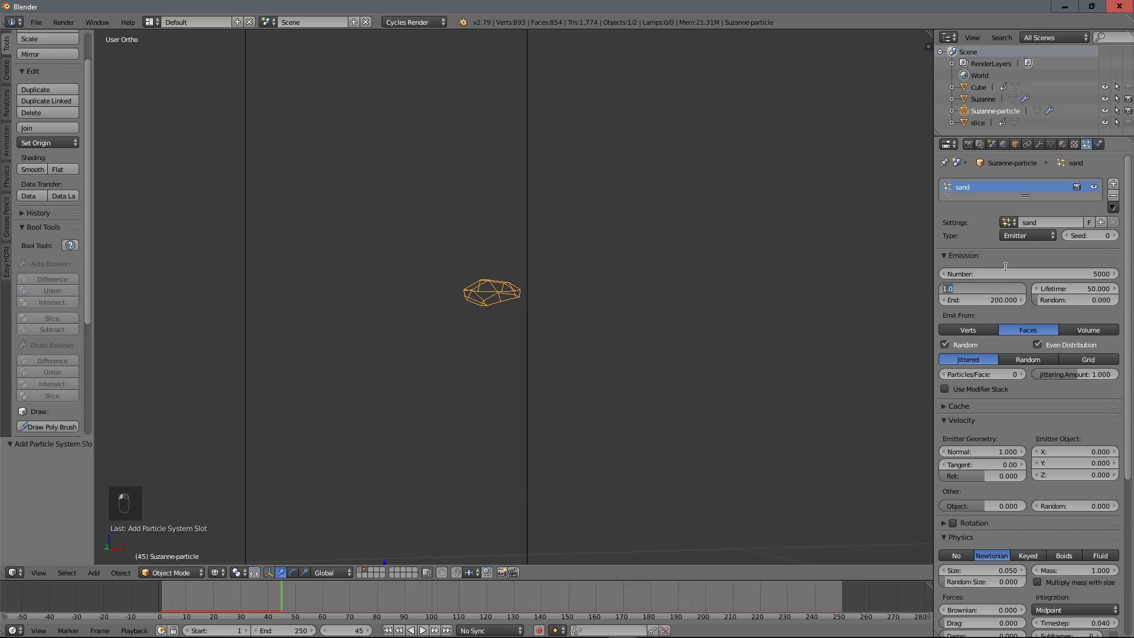
{"action": "type", "text": "45"}
{"action": "key", "text": "Return"}
Play the animation and step through single frames to find the last frame where the head slice still has geometry.
{"action": "scroll", "coordinate": [540, 322], "scroll_direction": "down", "scroll_amount": 7}
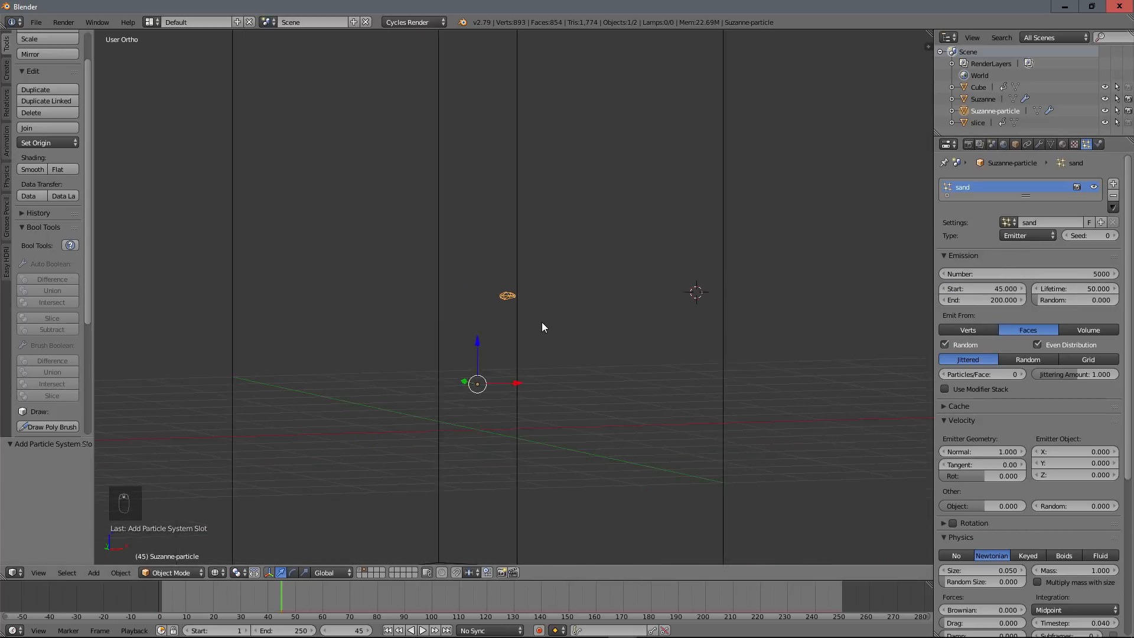
{"action": "scroll", "coordinate": [540, 321], "scroll_direction": "down", "scroll_amount": 2}
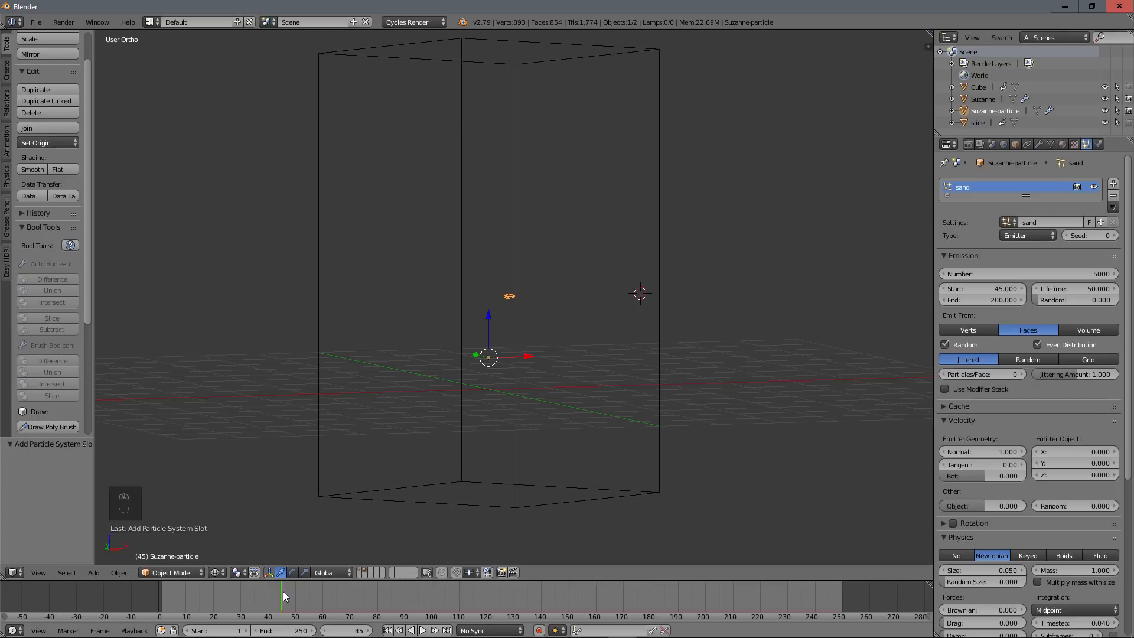
{"action": "key", "text": "alt+a"}
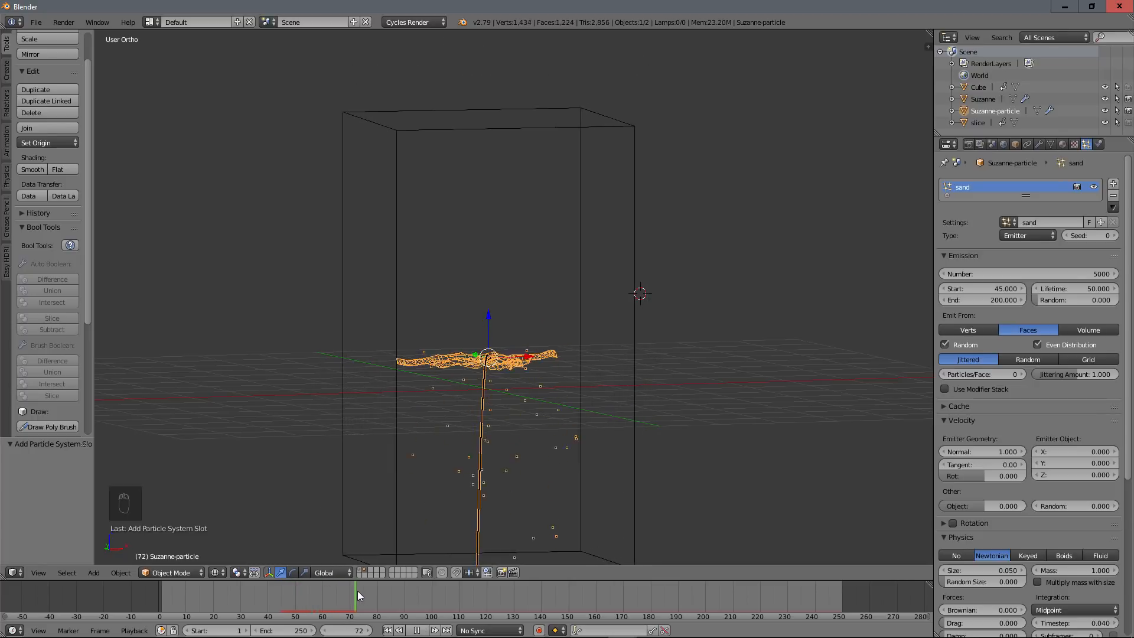
{"action": "key", "text": "alt+a"}
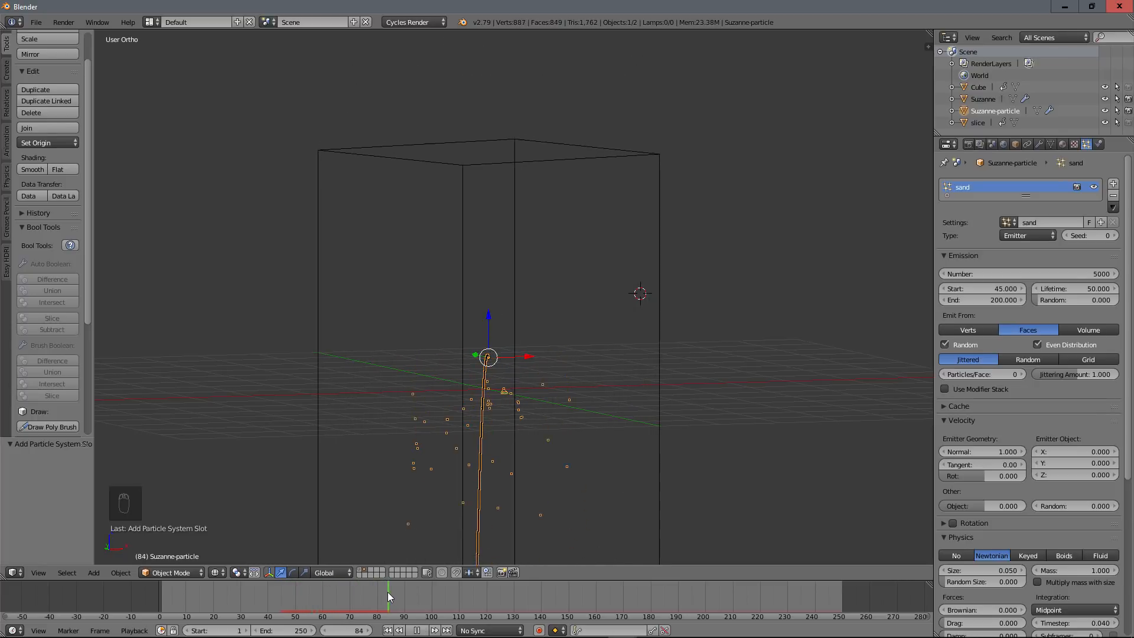
{"action": "scroll", "coordinate": [541, 472], "scroll_direction": "up", "scroll_amount": 4}
{"action": "middle_click_drag", "start_coordinate": [533, 477], "coordinate": [516, 225], "text": "shift"}
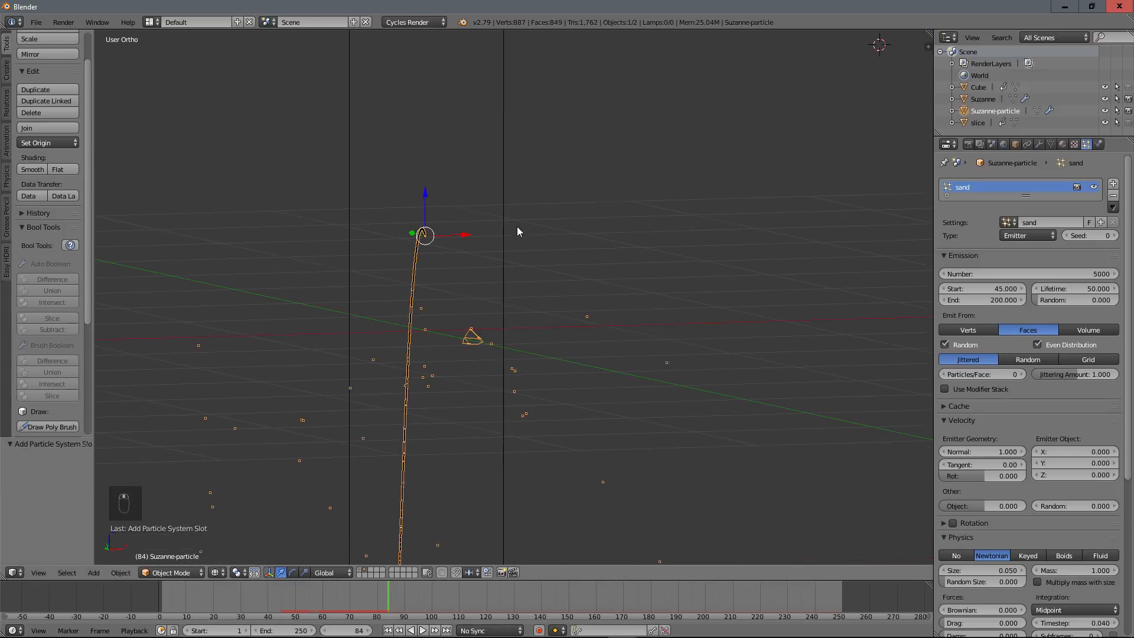
{"action": "key", "text": "Right"}
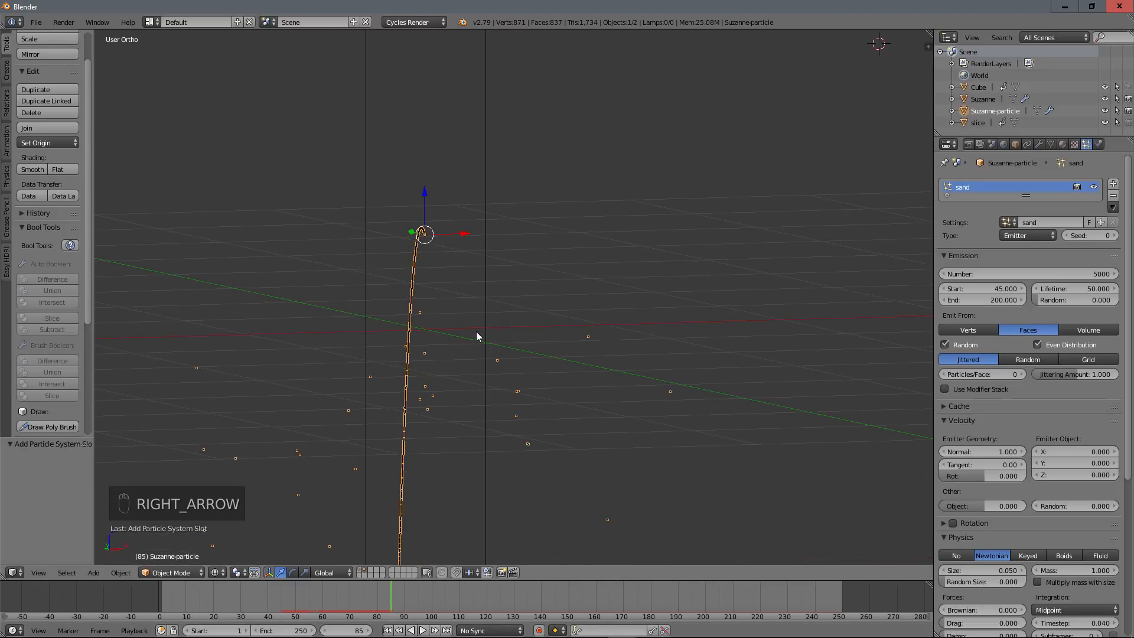
{"action": "key", "text": "Left"}
{"action": "key", "text": "Left"}
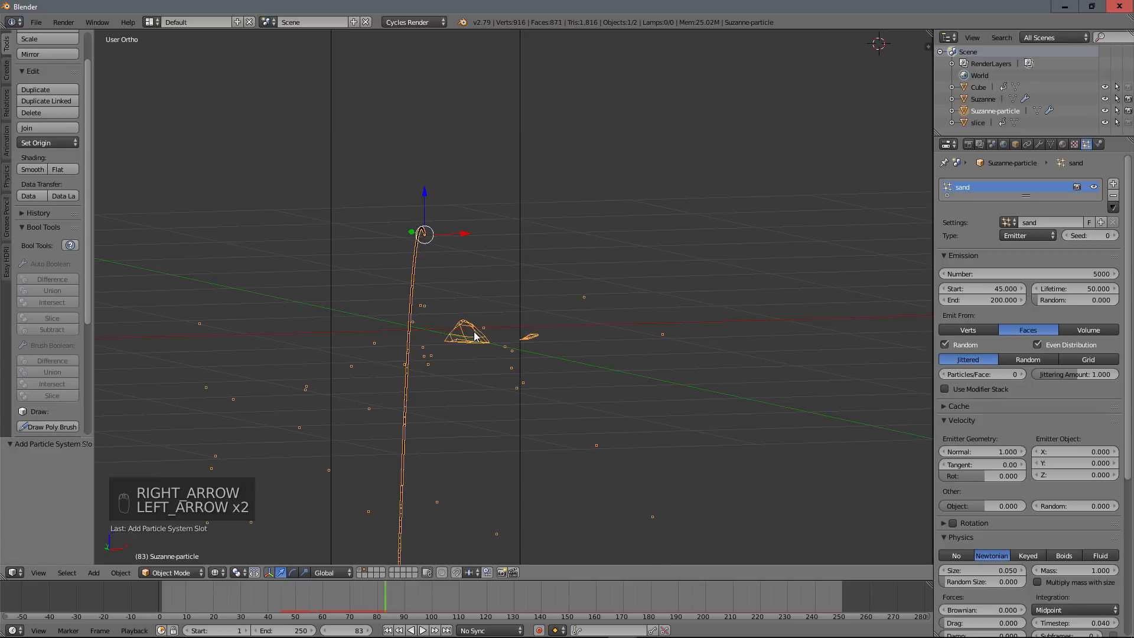
{"action": "key", "text": "Right"}
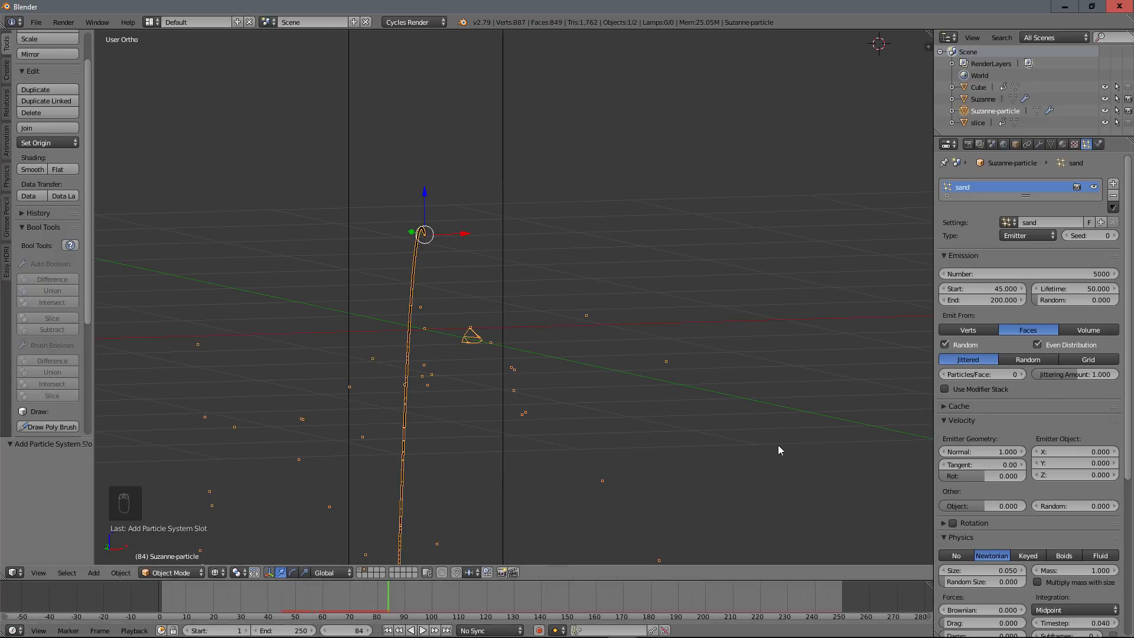
Set the sand system's emission end to frame 84.
{"action": "left_click", "coordinate": [992, 300]}
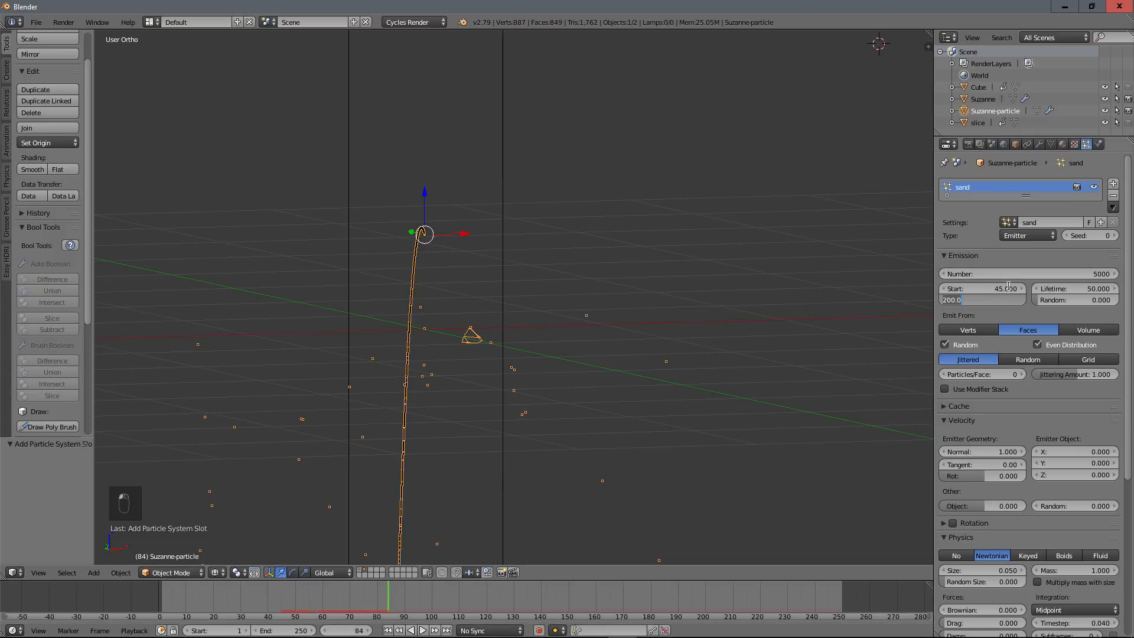
{"action": "type", "text": "84"}
{"action": "key", "text": "Return"}
Scrub the animation to frame 59 to examine the particle emission, and display Suzanne-particle's modifier stack.
{"action": "scroll", "coordinate": [534, 360], "scroll_direction": "down", "scroll_amount": 4}
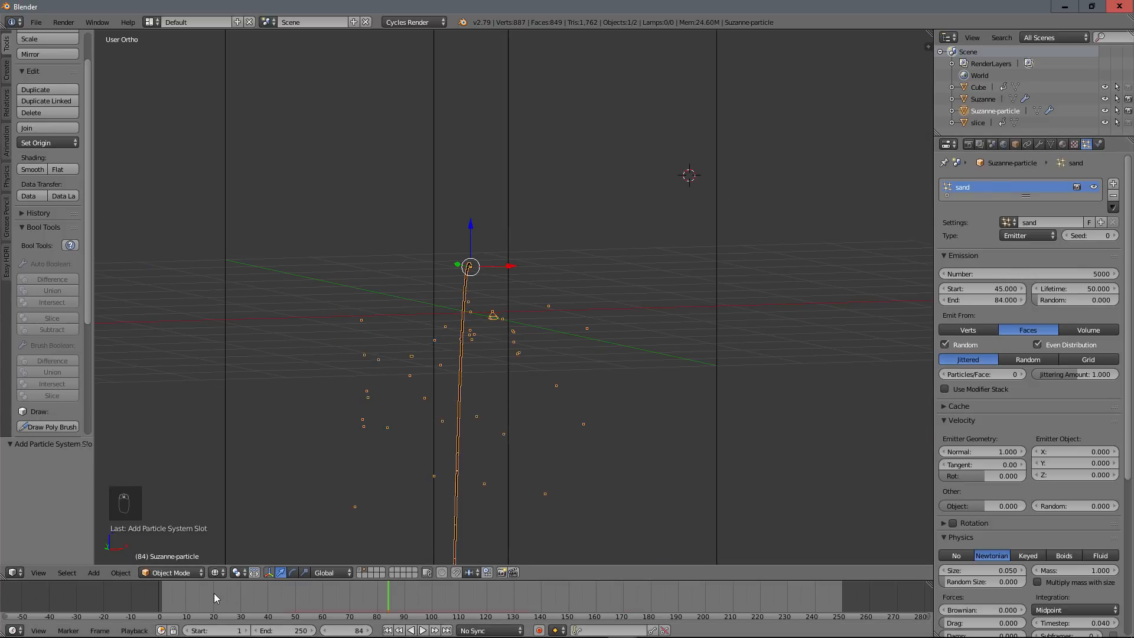
{"action": "left_click_drag", "start_coordinate": [213, 593], "coordinate": [320, 601]}
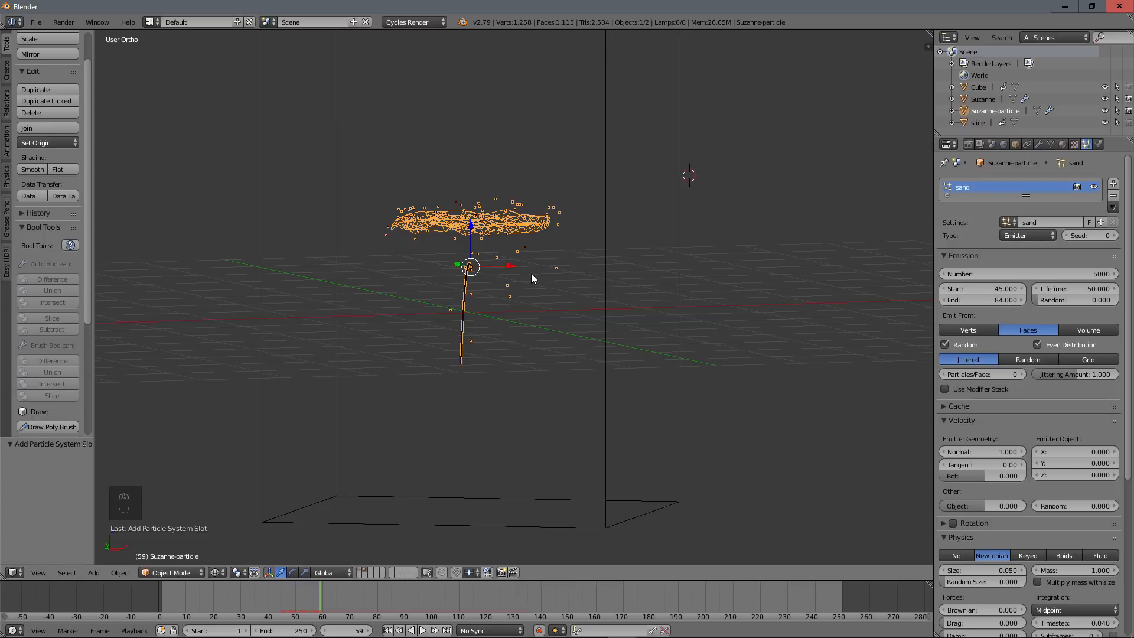
{"action": "left_click", "coordinate": [1039, 145]}
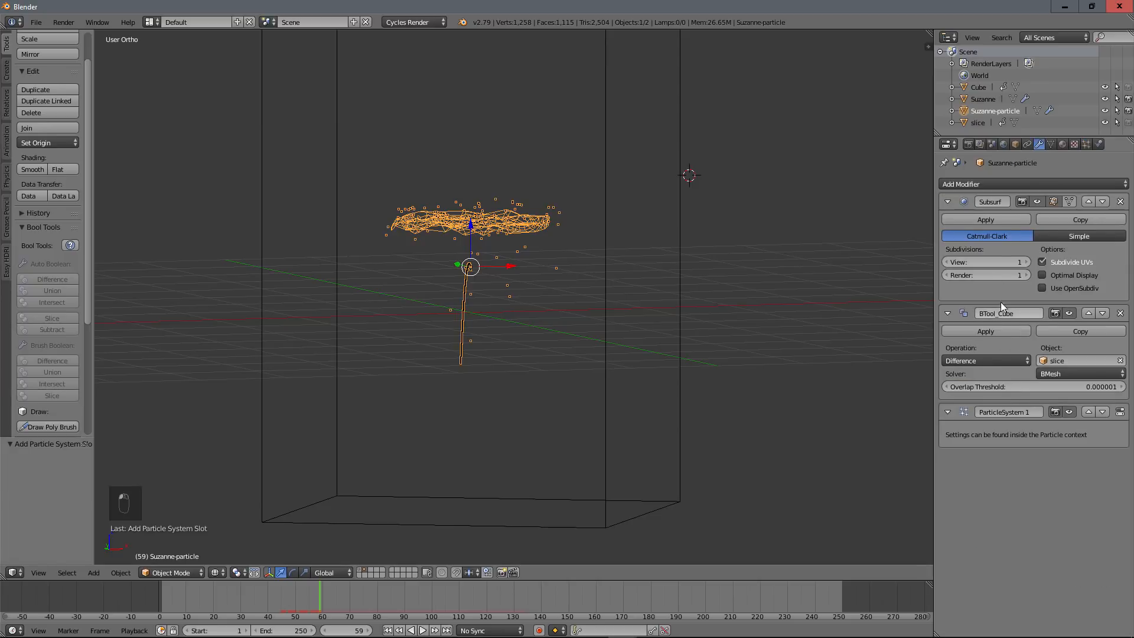
Enable Use Modifier Stack for the Suzanne-particle object's sand particle system and play the animation to check the emission.
{"action": "left_click", "coordinate": [1089, 144]}
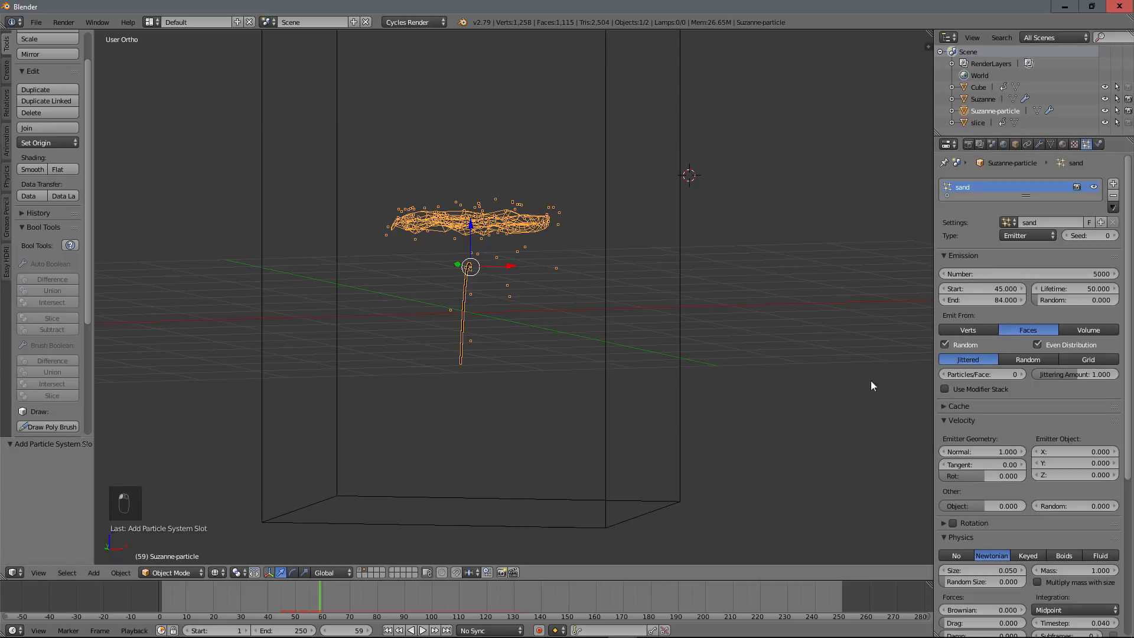
{"action": "left_click", "coordinate": [203, 597]}
{"action": "key", "text": "alt+a"}
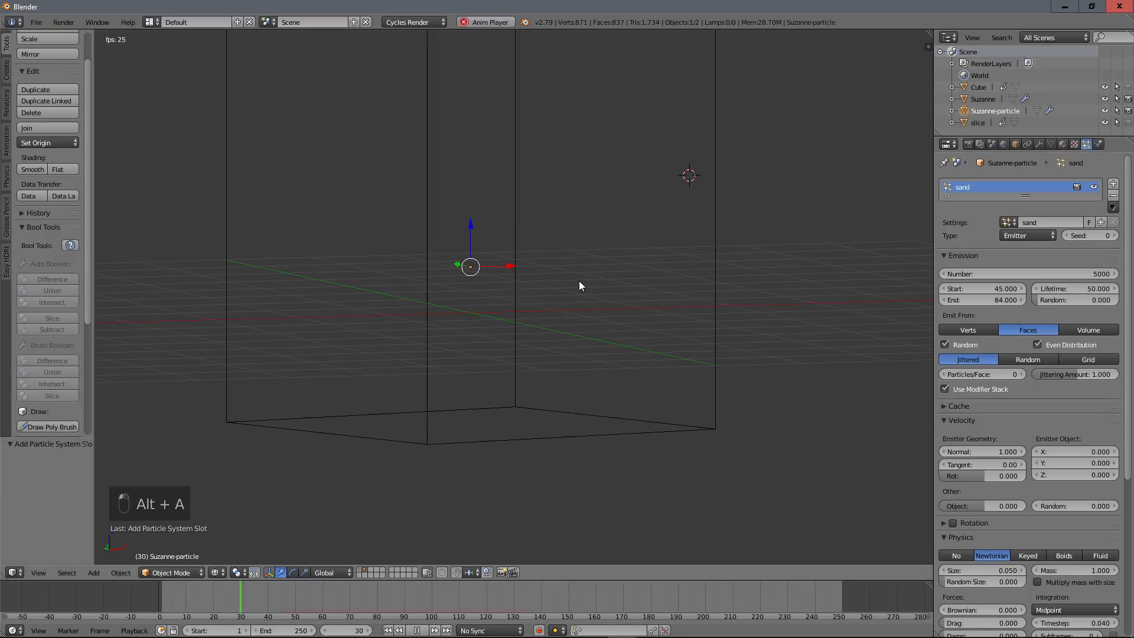
{"action": "scroll", "coordinate": [596, 278], "scroll_direction": "down", "scroll_amount": 6}
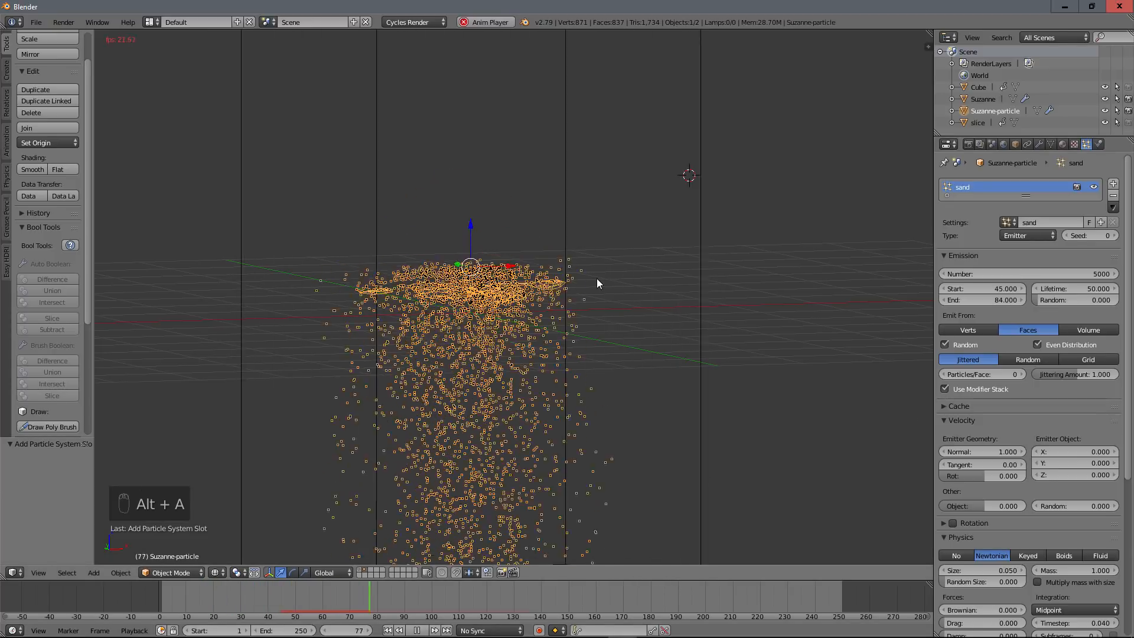
{"action": "scroll", "coordinate": [542, 331], "scroll_direction": "down", "scroll_amount": 4}
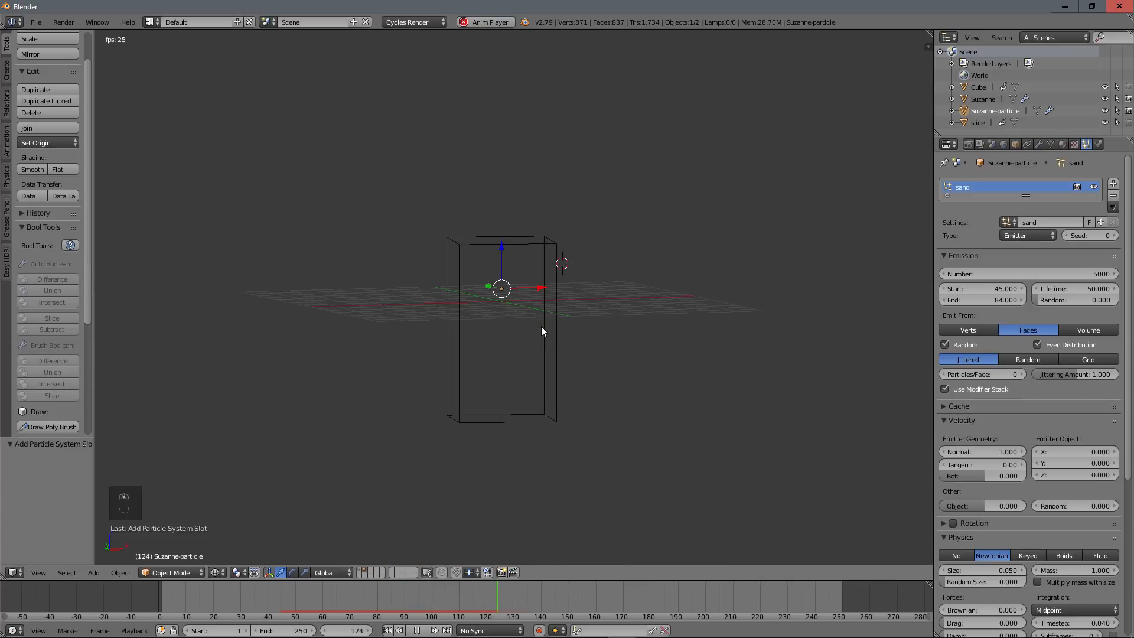
{"action": "scroll", "coordinate": [542, 330], "scroll_direction": "up", "scroll_amount": 6}
{"action": "left_click", "coordinate": [263, 593]}
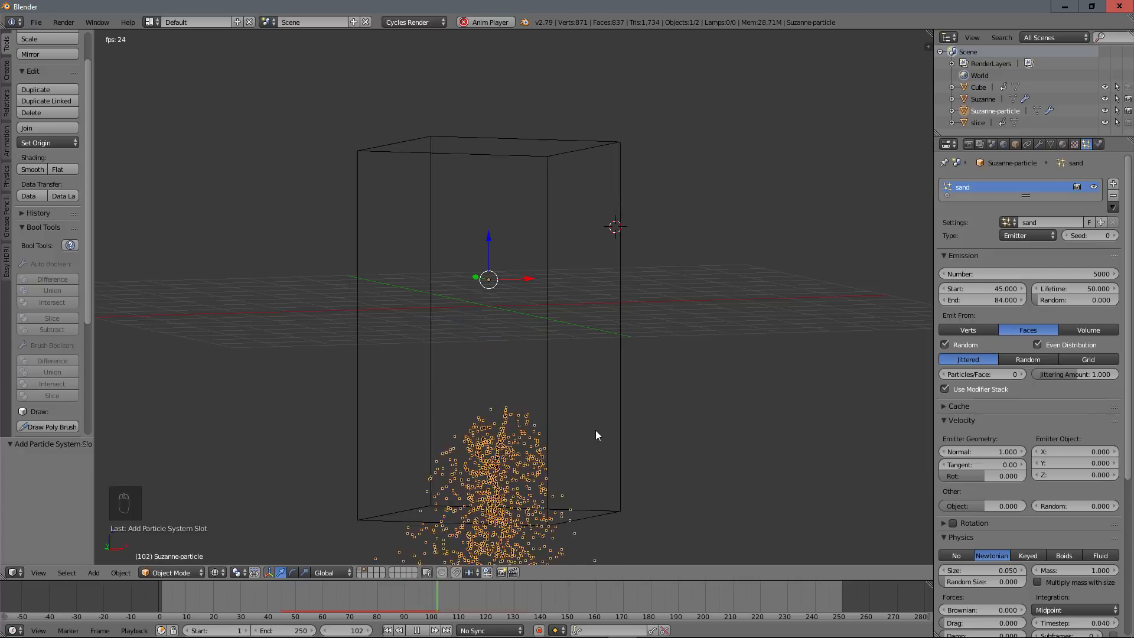
{"action": "key", "text": "Escape"}
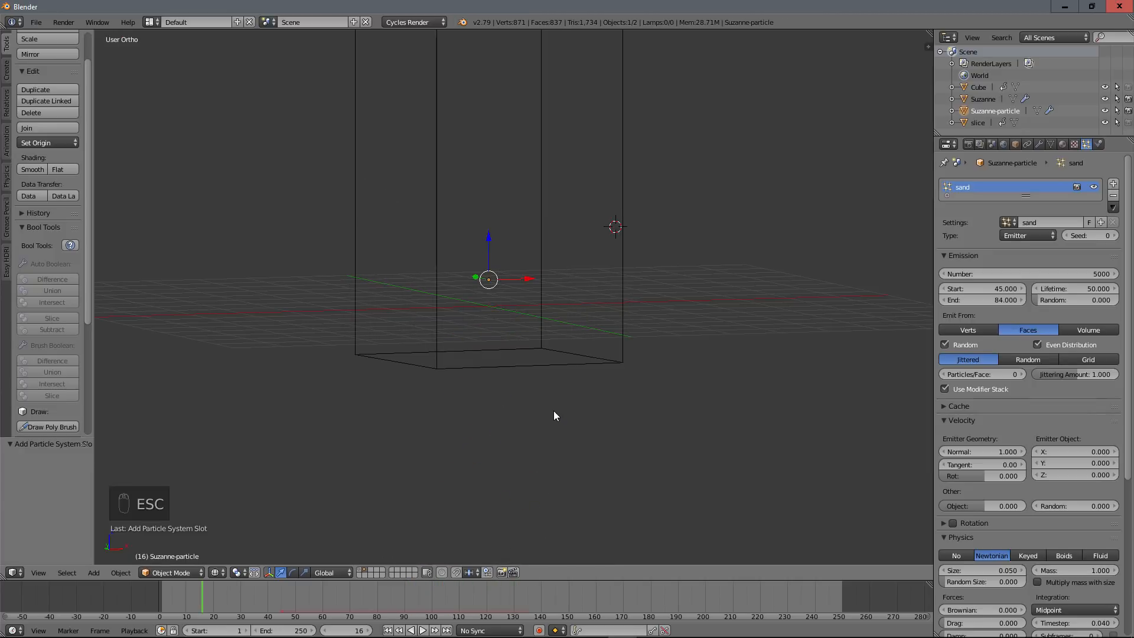
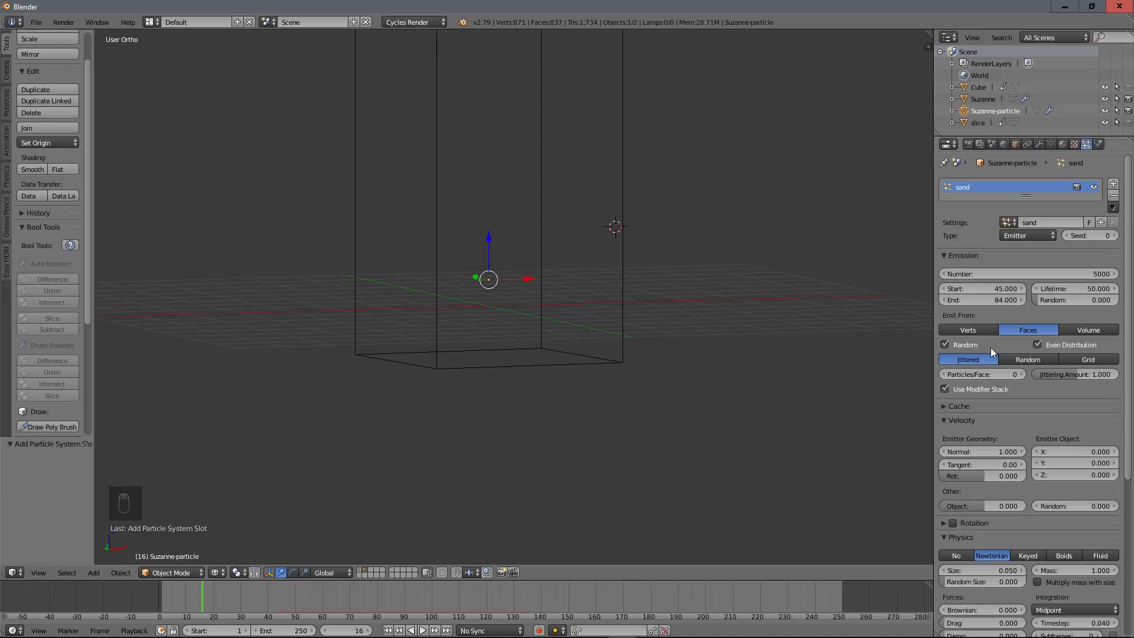
Set the sand particles' velocity to 0 for Normal and 0.5 for emitter object Z.
{"action": "left_click_drag", "start_coordinate": [287, 594], "coordinate": [332, 601]}
{"action": "scroll", "coordinate": [458, 374], "scroll_direction": "up", "scroll_amount": 4}
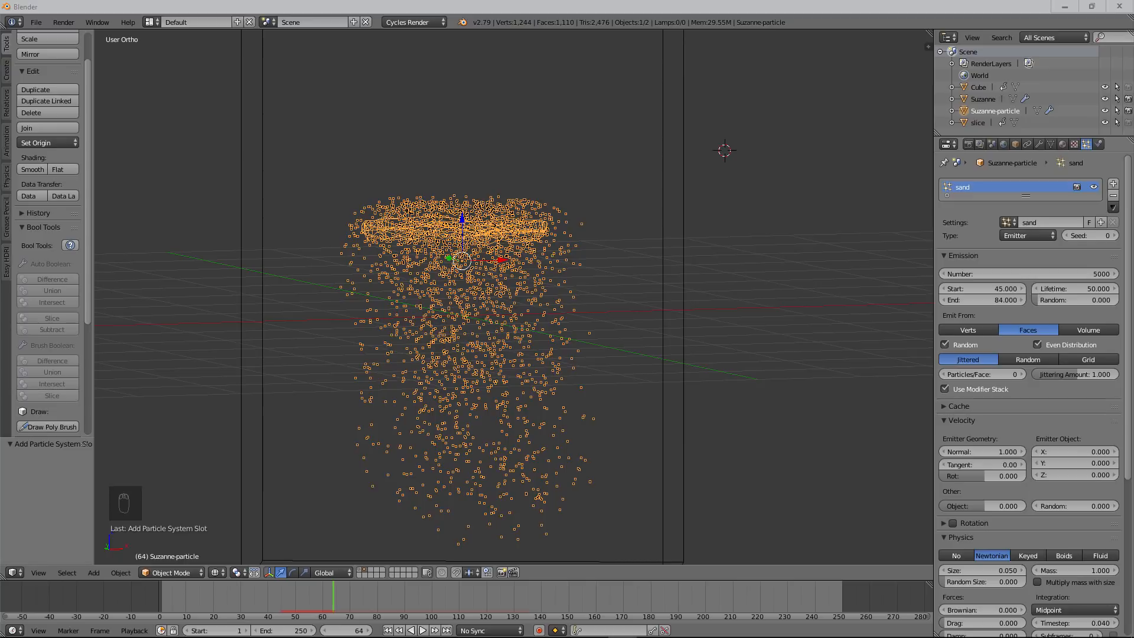
{"action": "left_click", "coordinate": [983, 452]}
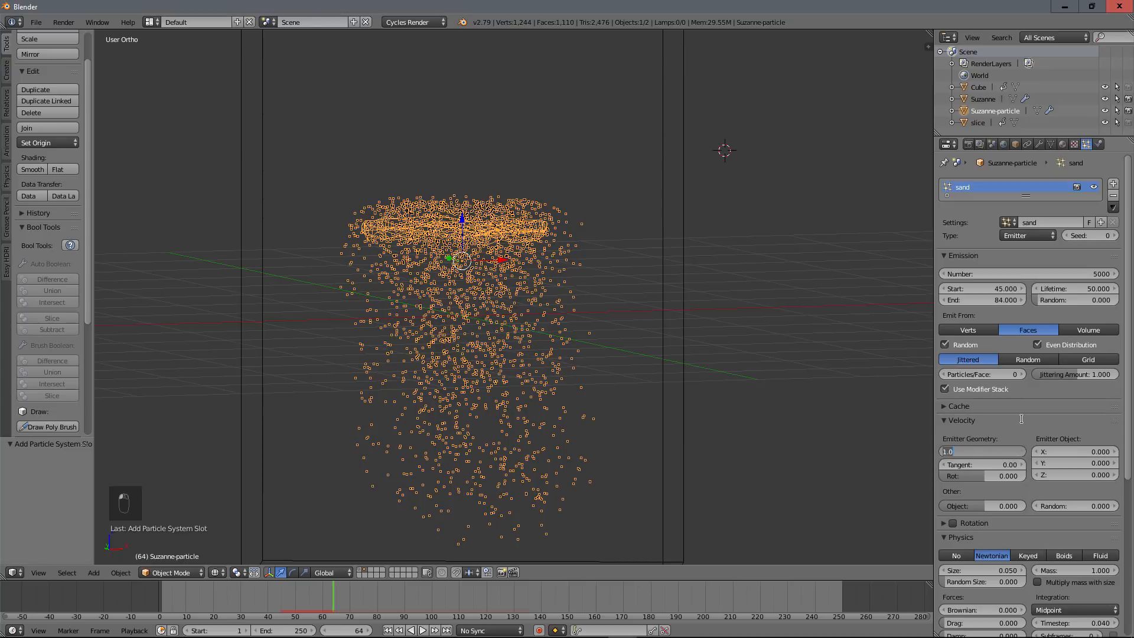
{"action": "type", "text": "0"}
{"action": "key", "text": "Return"}
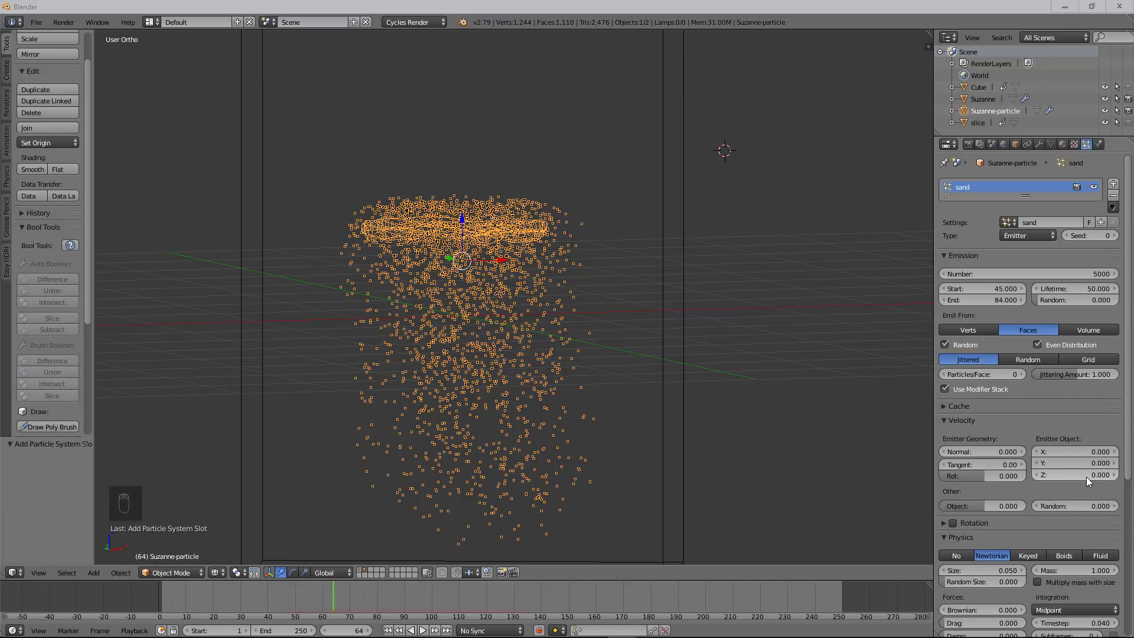
{"action": "left_click", "coordinate": [1086, 477]}
{"action": "type", "text": "0"}
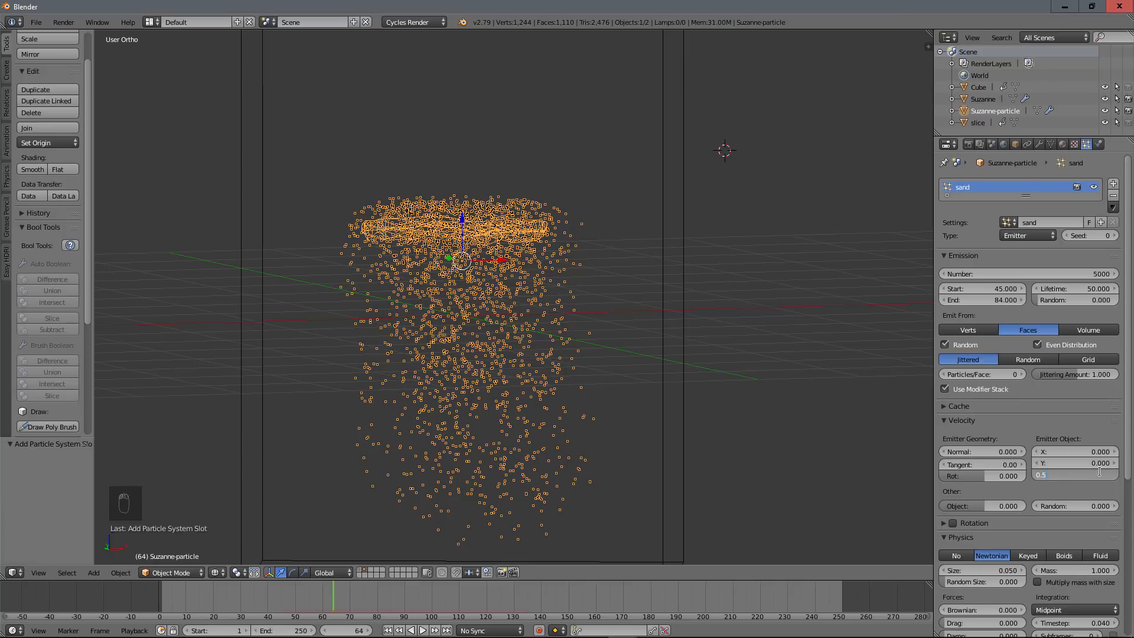
{"action": "type", "text": ".5"}
{"action": "key", "text": "Return"}
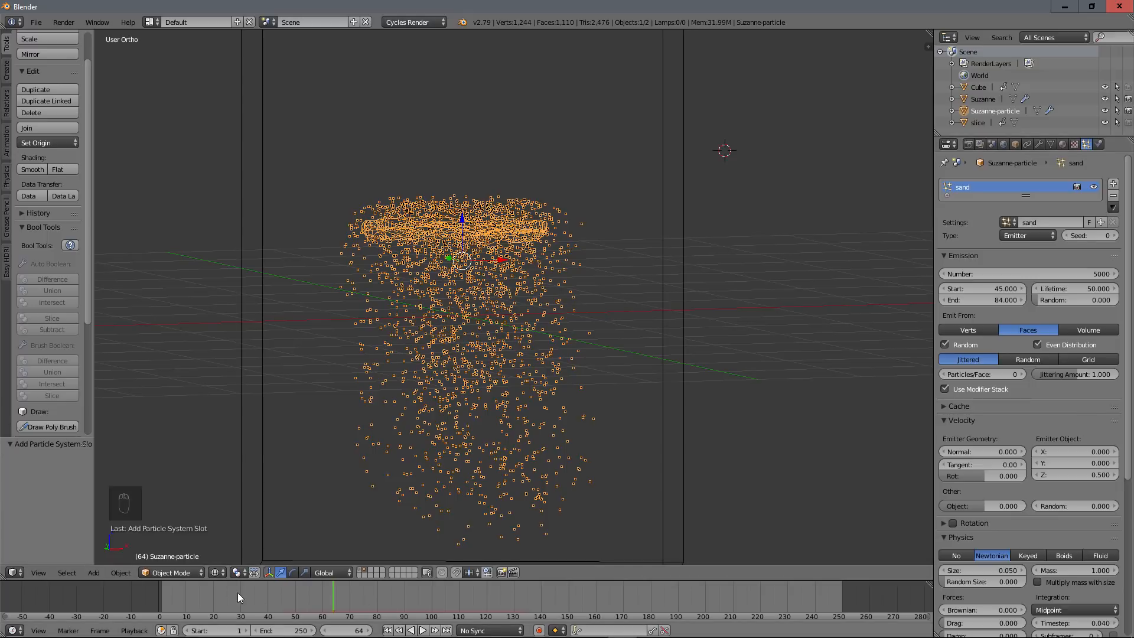
Play the animation from near the start to check how the sand particles fall with the new velocity.
{"action": "left_click", "coordinate": [193, 596]}
{"action": "key", "text": "alt+a"}
{"action": "scroll", "coordinate": [267, 402], "scroll_direction": "up", "scroll_amount": 5}
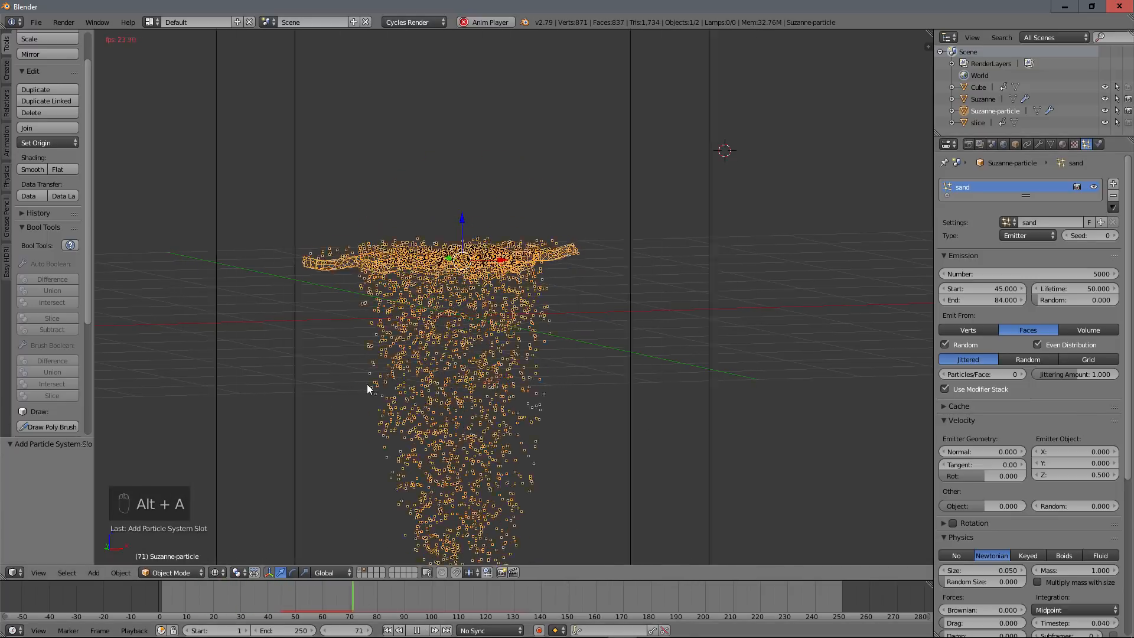
{"action": "key", "text": "Escape"}
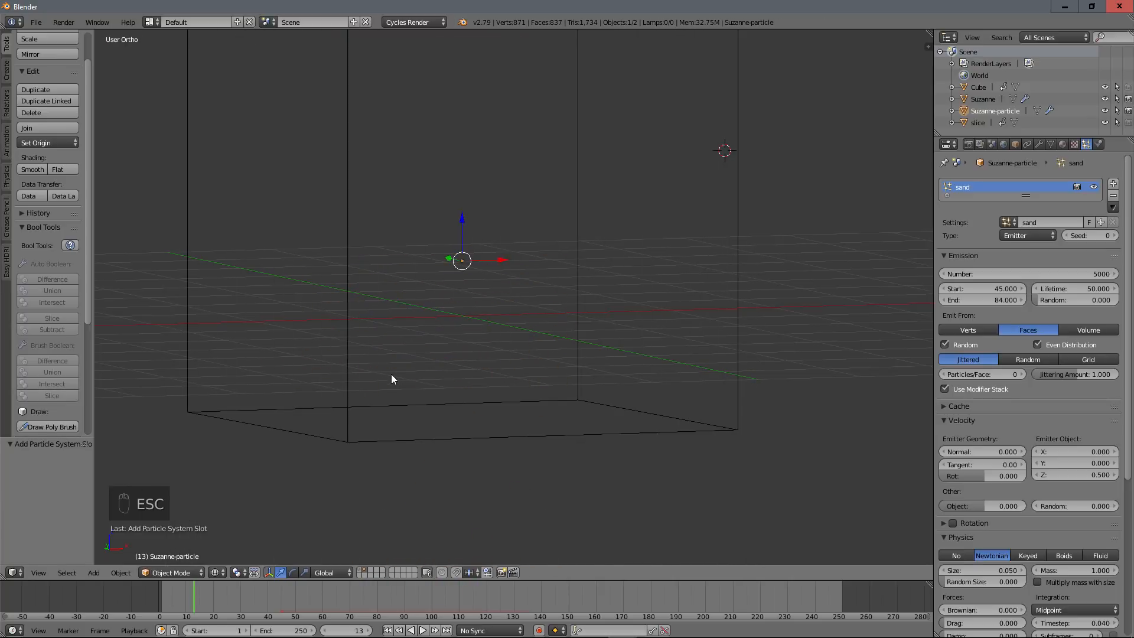
{"action": "scroll", "coordinate": [594, 389], "scroll_direction": "down", "scroll_amount": 3}
{"action": "scroll", "coordinate": [593, 388], "scroll_direction": "up", "scroll_amount": 2}
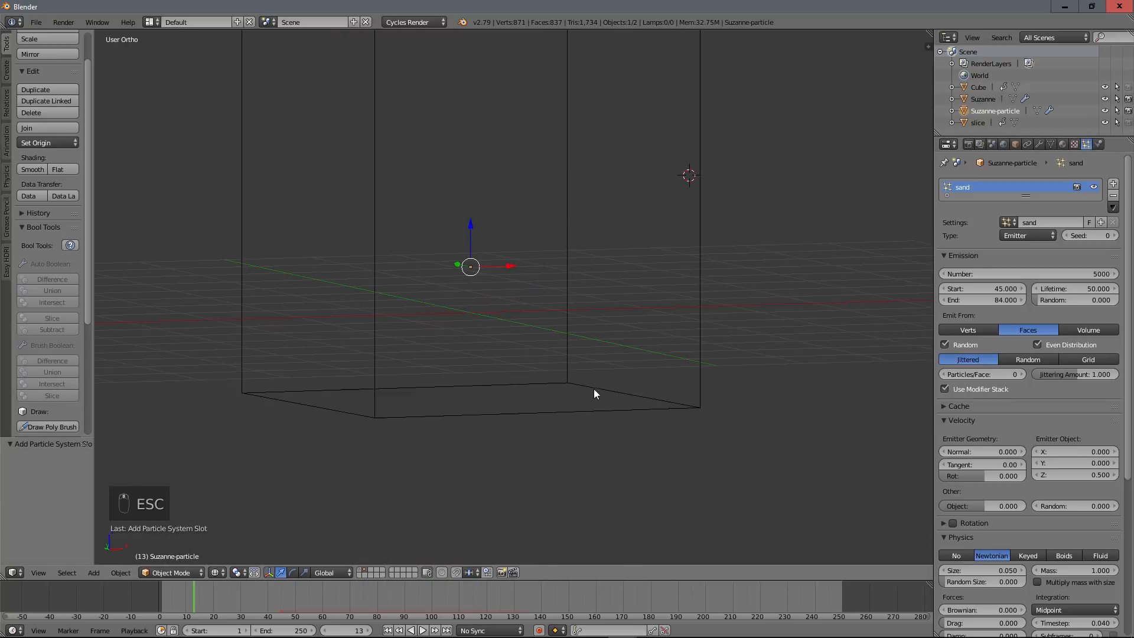
{"action": "middle_click_drag", "start_coordinate": [563, 356], "coordinate": [563, 378], "text": "shift"}
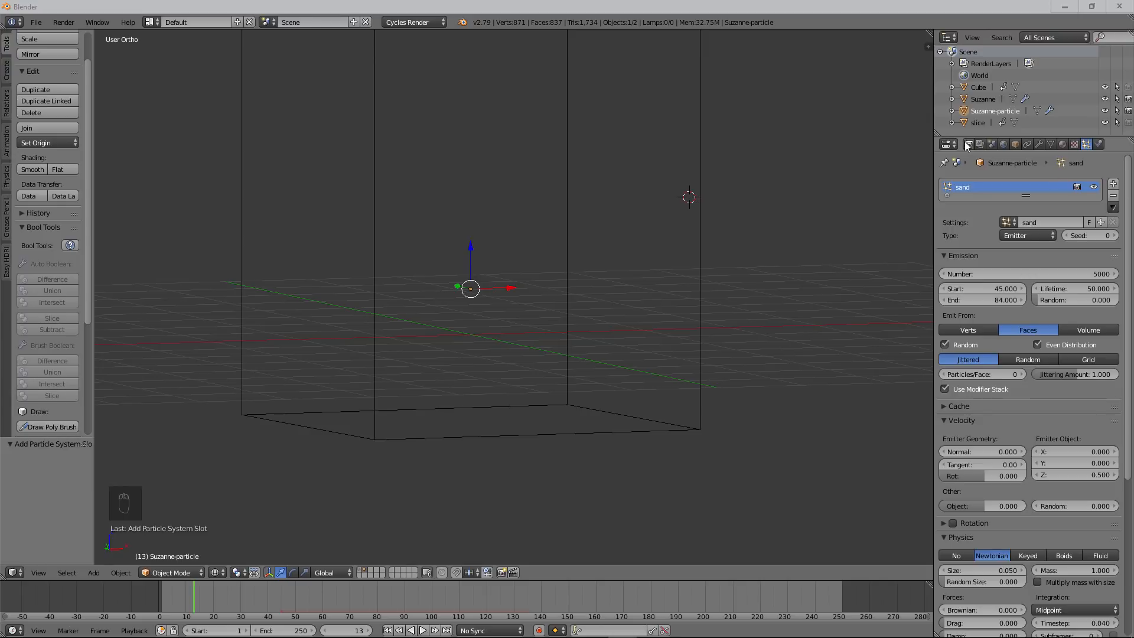
Set the scene's Z gravity to -1.00 and play the animation to check the particle fall.
{"action": "left_click", "coordinate": [992, 143]}
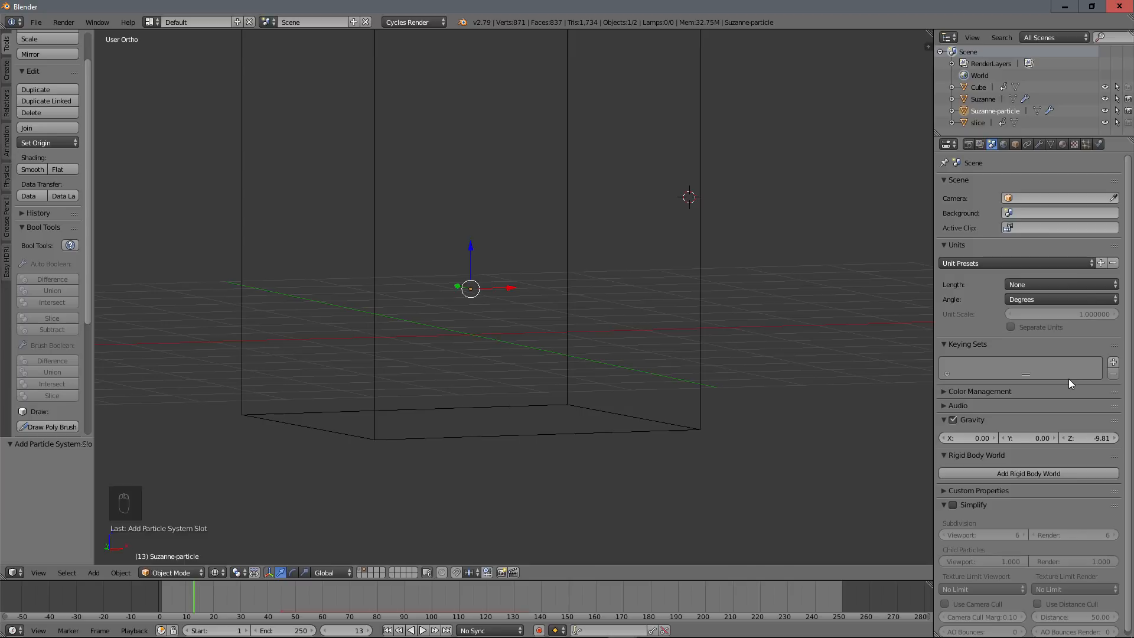
{"action": "left_click", "coordinate": [1086, 436]}
{"action": "key", "text": "BackSpace"}
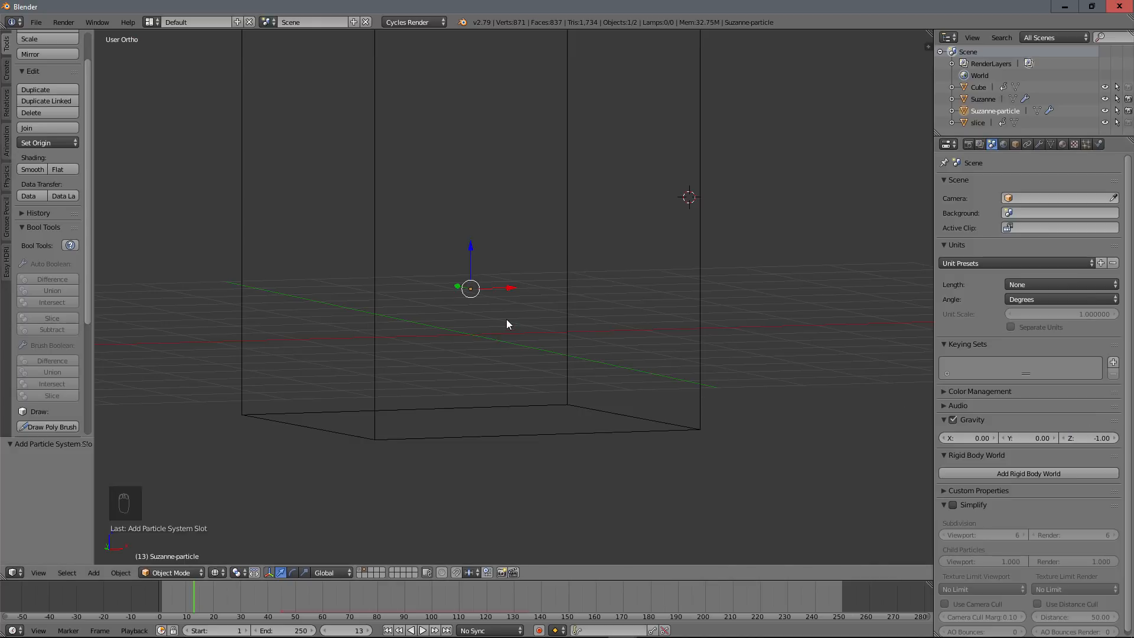
{"action": "key", "text": "alt+a"}
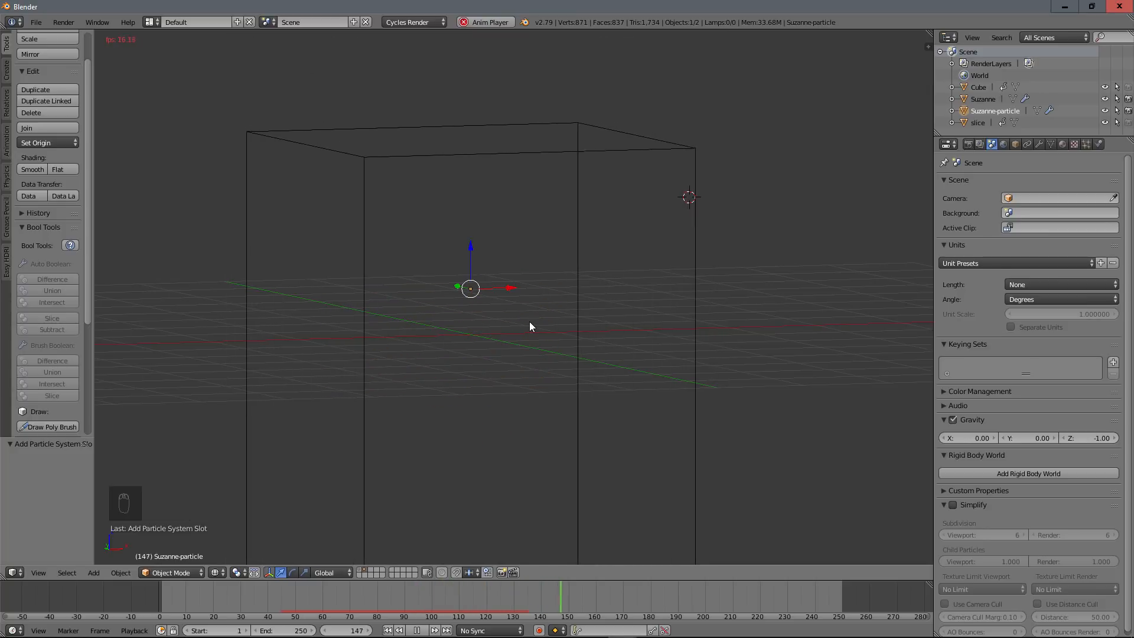
{"action": "key", "text": "Escape"}
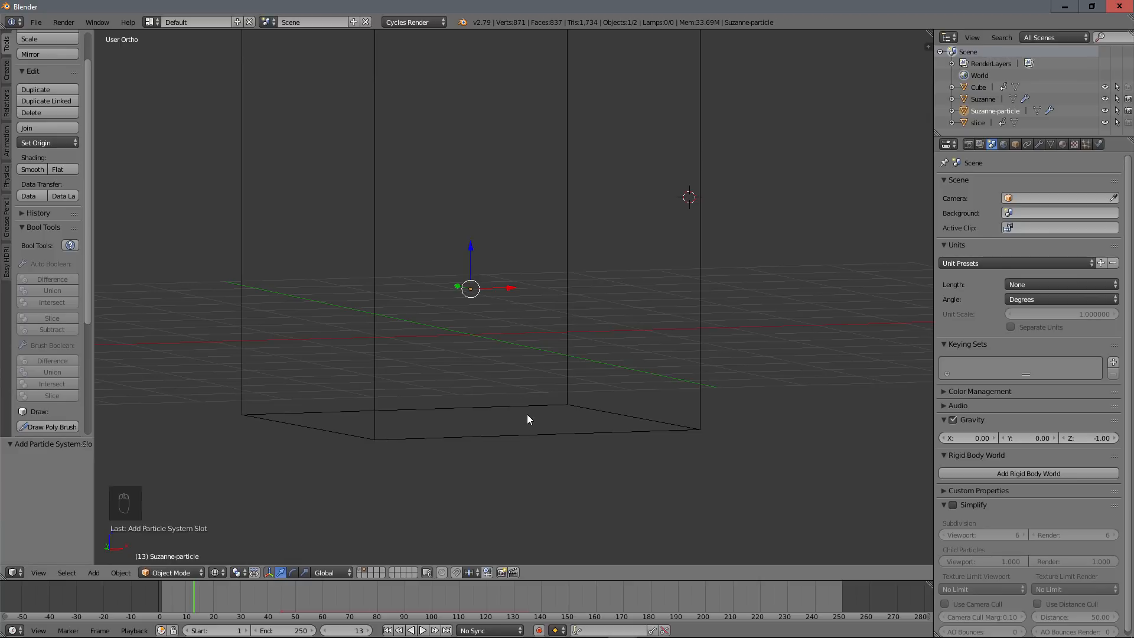
{"action": "key", "text": "alt+a"}
{"action": "key", "text": "Escape"}
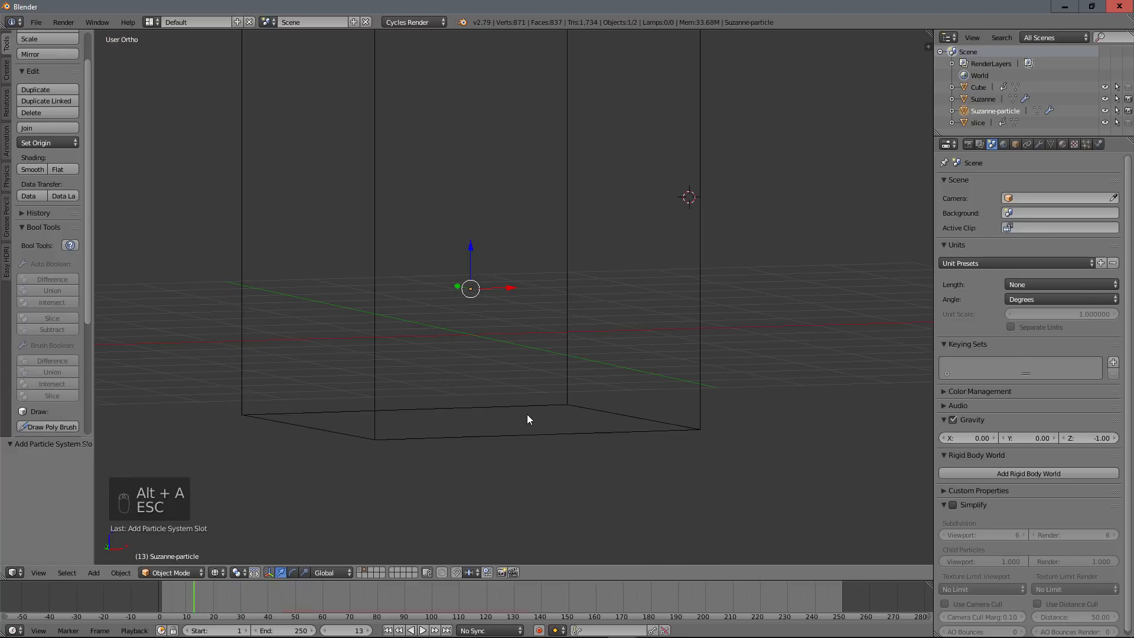
Set the sand particle lifetime to 250 and scrub the timeline to about frame 44.
{"action": "left_click", "coordinate": [1087, 144]}
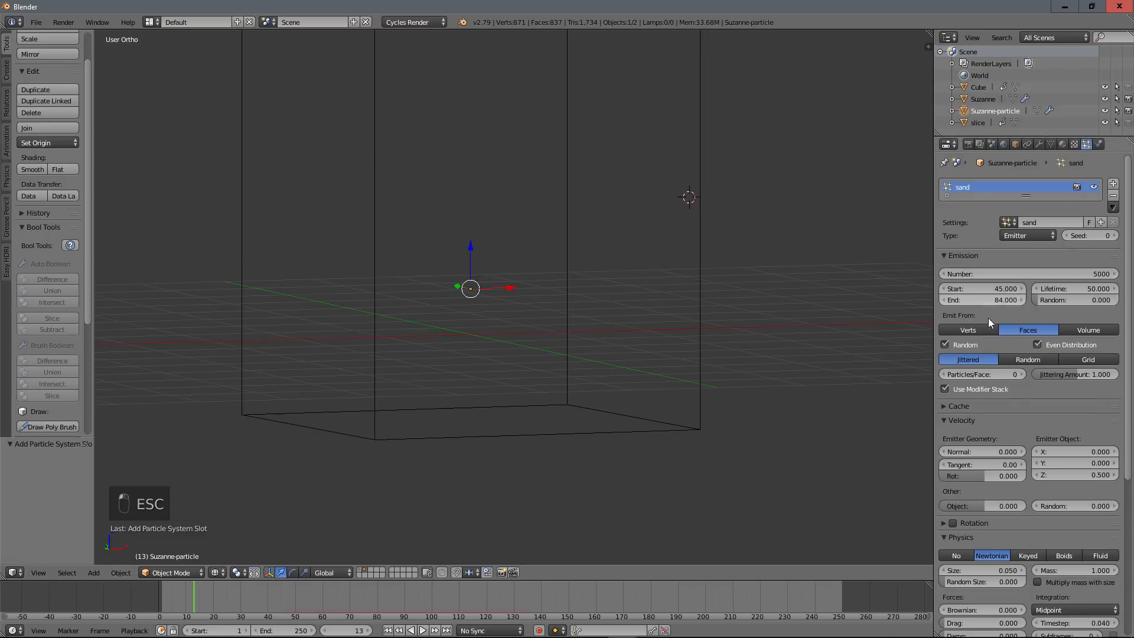
{"action": "left_click", "coordinate": [1096, 288]}
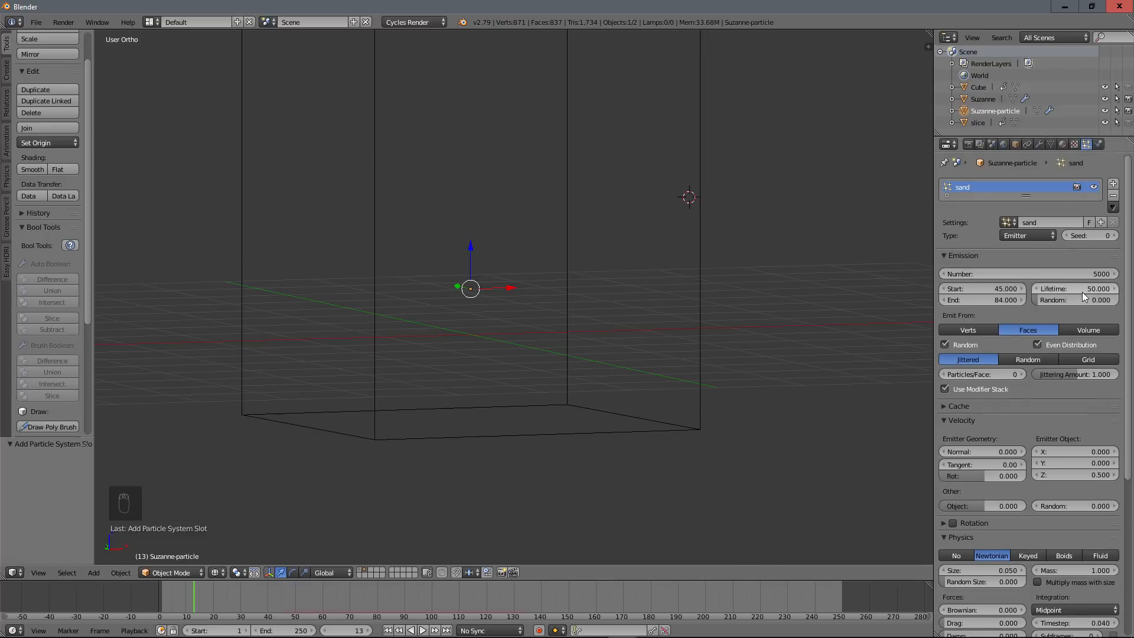
{"action": "type", "text": "250"}
{"action": "key", "text": "Return"}
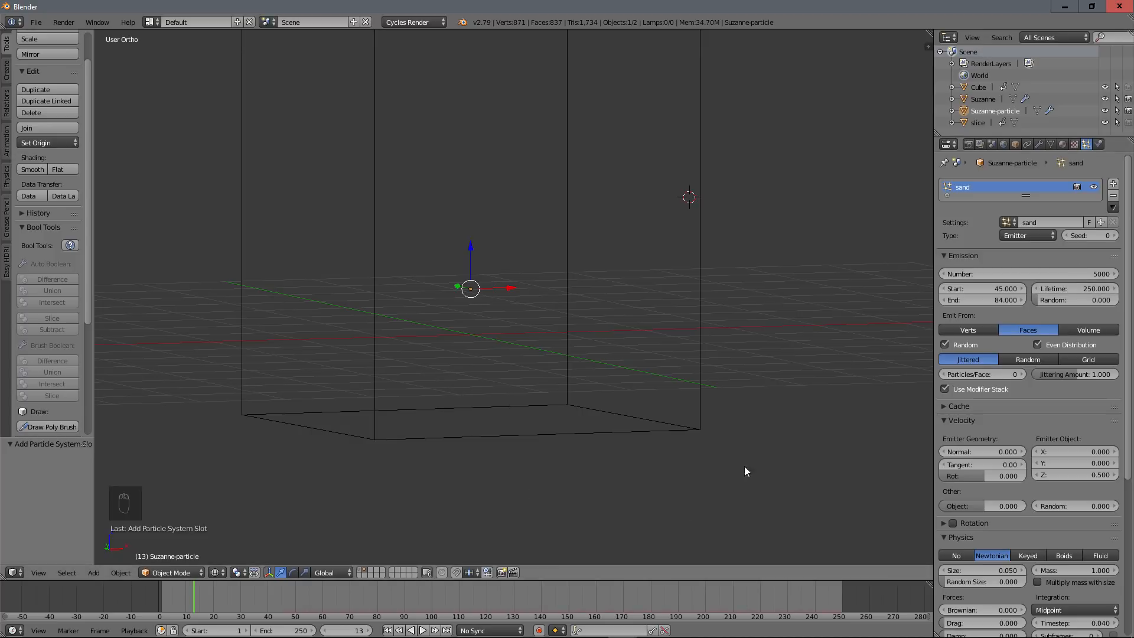
{"action": "left_click_drag", "start_coordinate": [198, 587], "coordinate": [279, 589]}
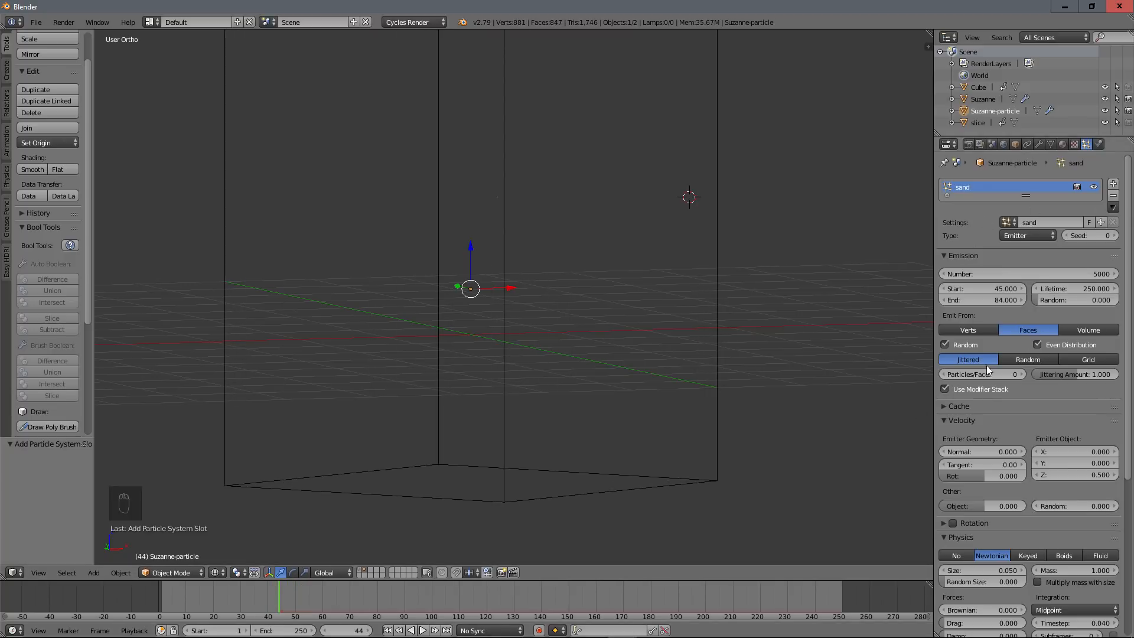
Emit the sand particles from Volume with Random distribution and preview the animation.
{"action": "left_click", "coordinate": [1084, 331]}
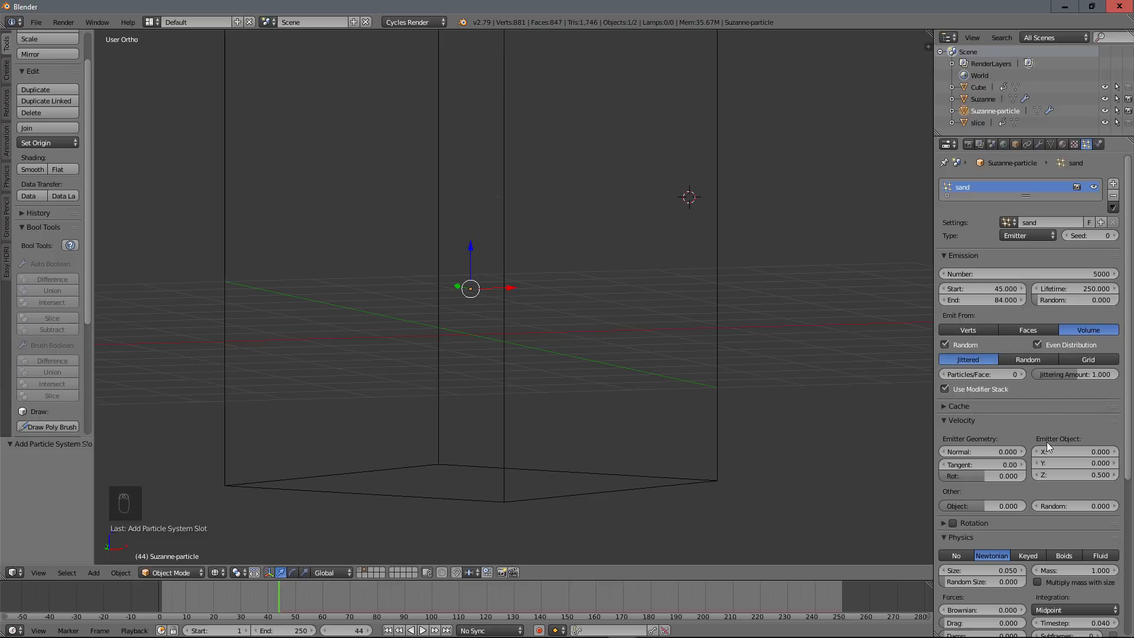
{"action": "left_click", "coordinate": [1024, 359]}
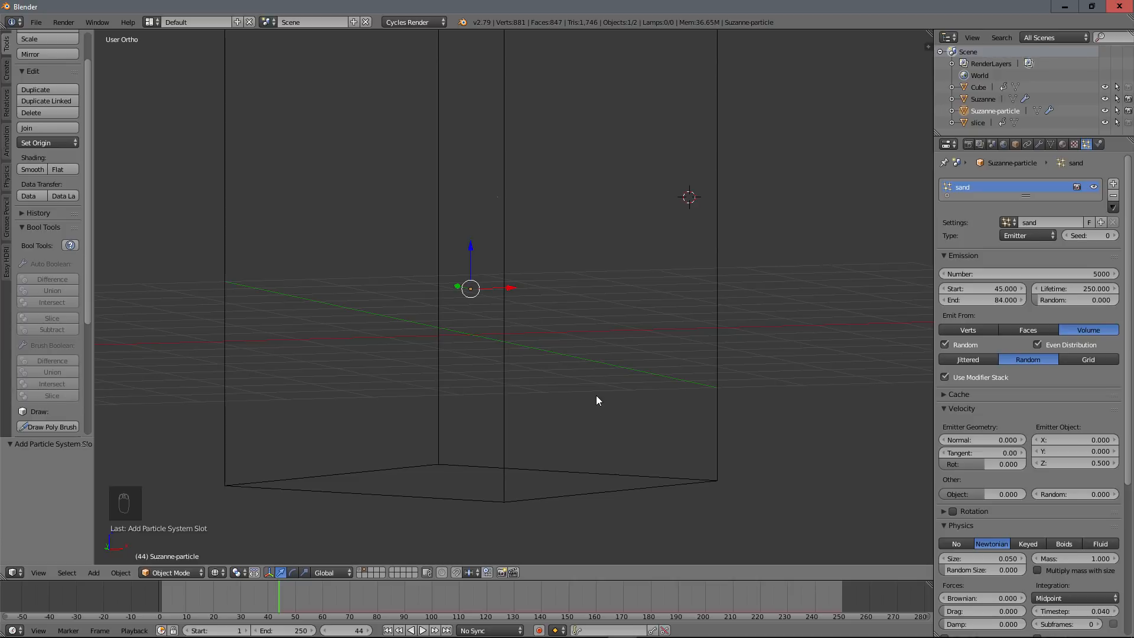
{"action": "scroll", "coordinate": [595, 397], "scroll_direction": "down", "scroll_amount": 4}
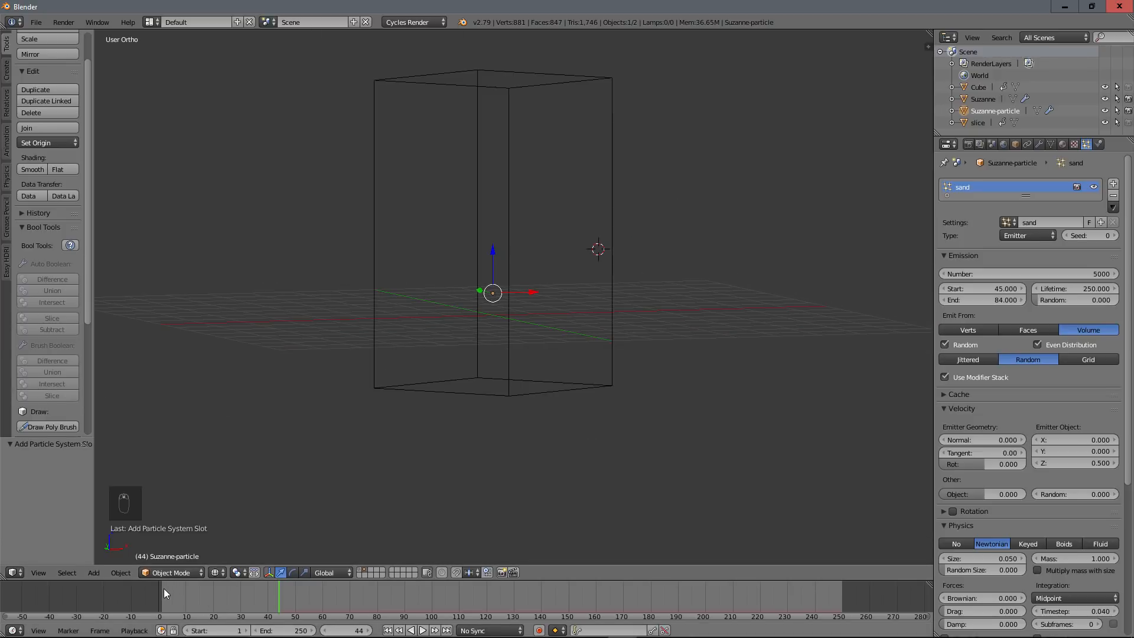
{"action": "key", "text": "alt+a"}
{"action": "left_click_drag", "start_coordinate": [338, 597], "coordinate": [270, 597]}
{"action": "key", "text": "alt+a"}
{"action": "middle_click_drag", "start_coordinate": [558, 373], "coordinate": [547, 347]}
Reset the 3D cursor to the world origin and add a Wind force field there.
{"action": "key", "text": "shift+c"}
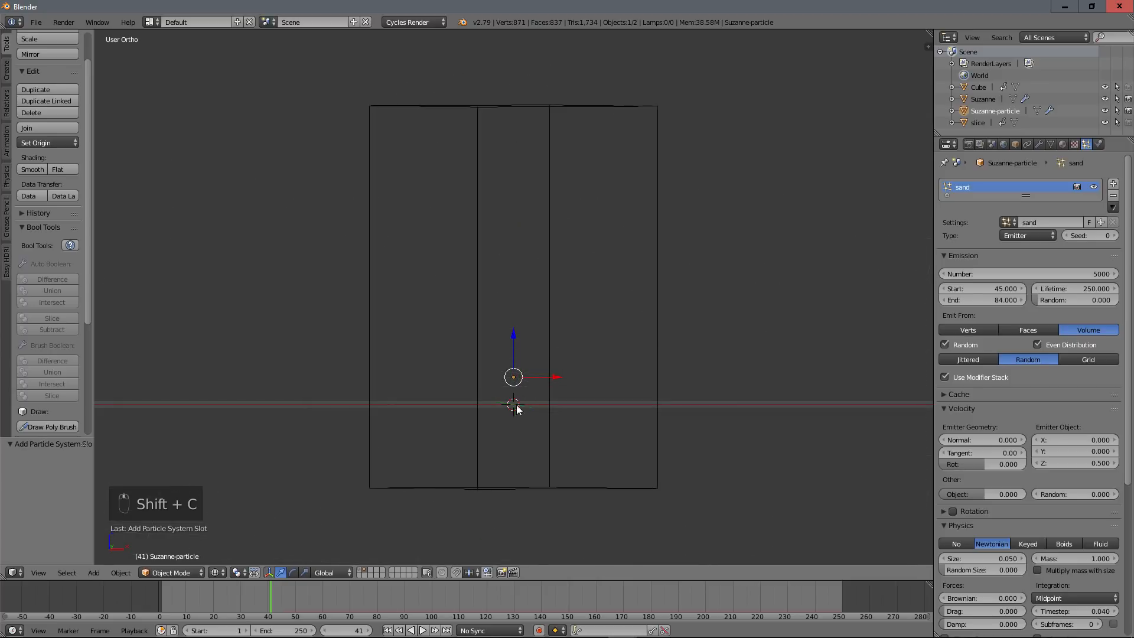
{"action": "middle_click_drag", "start_coordinate": [516, 405], "coordinate": [523, 408]}
{"action": "key", "text": "shift+a"}
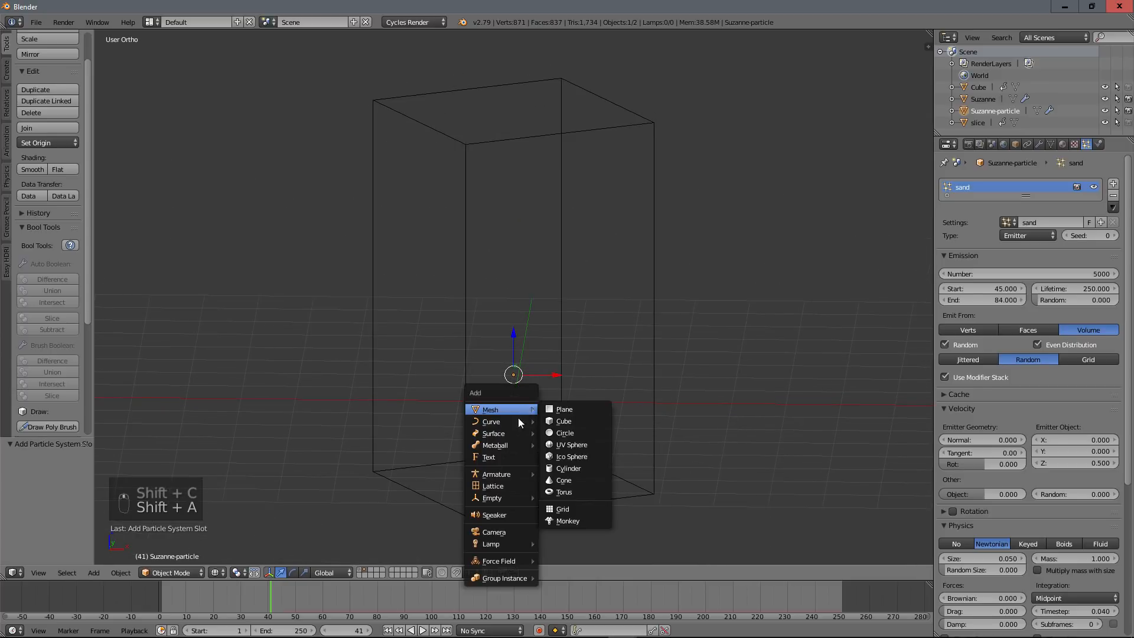
{"action": "mouse_move", "coordinate": [523, 559]}
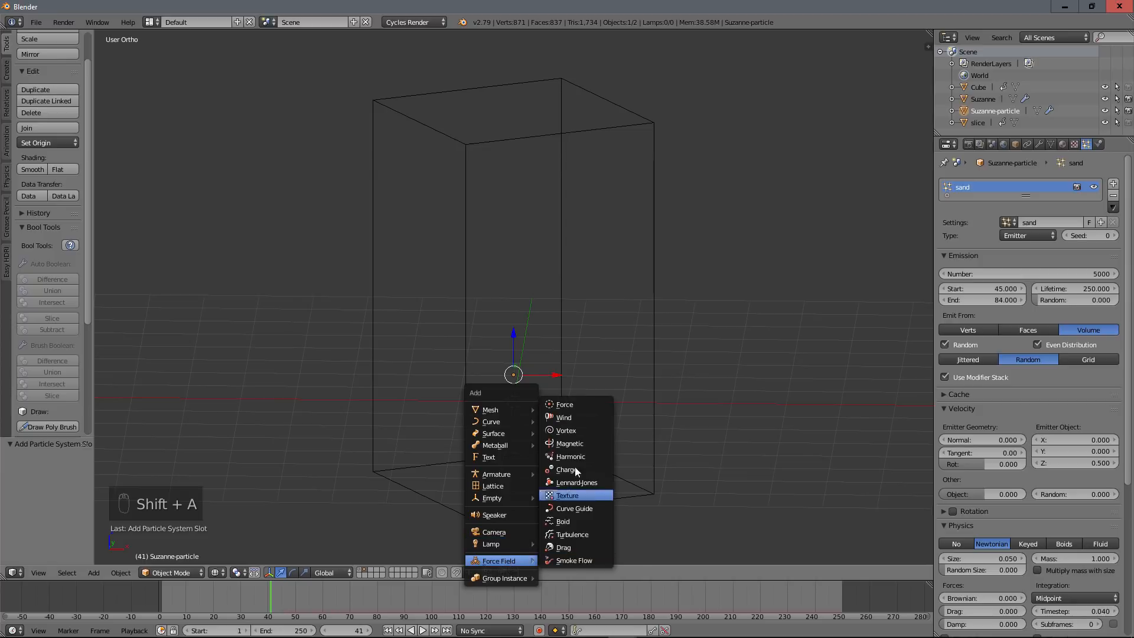
{"action": "left_click", "coordinate": [575, 417]}
{"action": "middle_click_drag", "start_coordinate": [576, 417], "coordinate": [551, 434]}
Rotate the wind field 90° about Y and move it beside the box to about X -5.02, Z 1.26.
{"action": "key", "text": "r"}
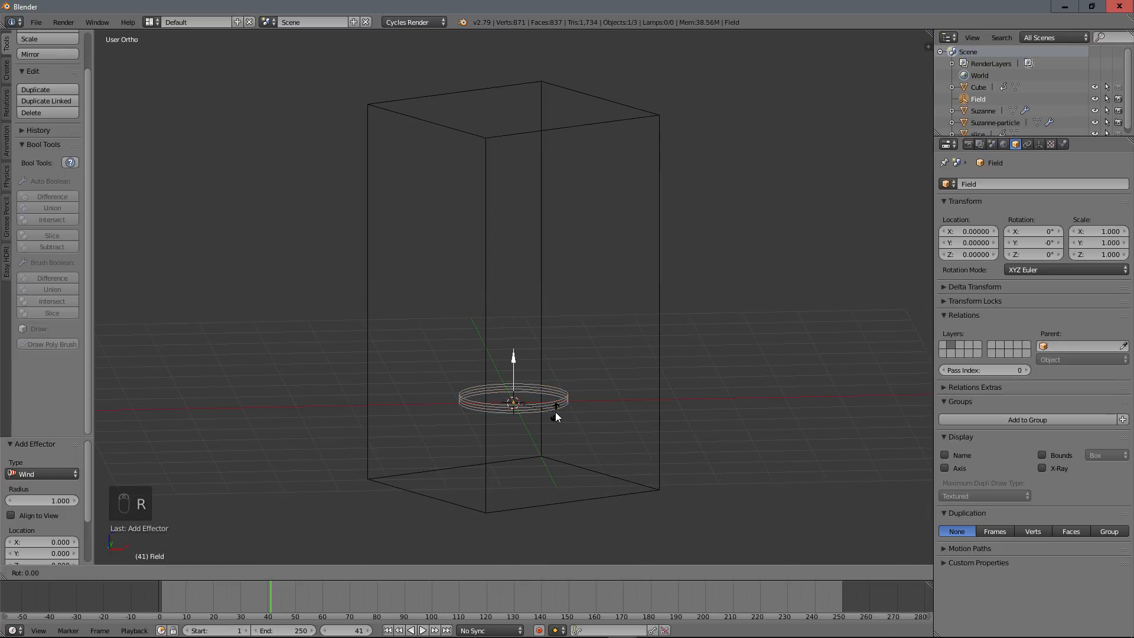
{"action": "type", "text": "y"}
{"action": "type", "text": "90"}
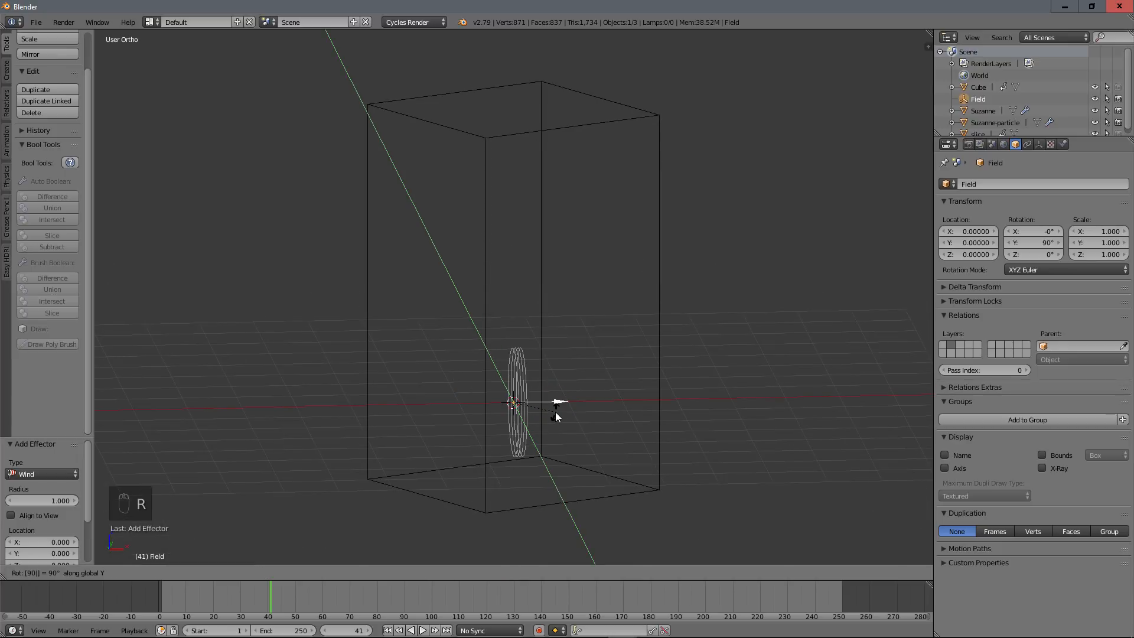
{"action": "key", "text": "Return"}
{"action": "left_click_drag", "start_coordinate": [565, 402], "coordinate": [237, 311]}
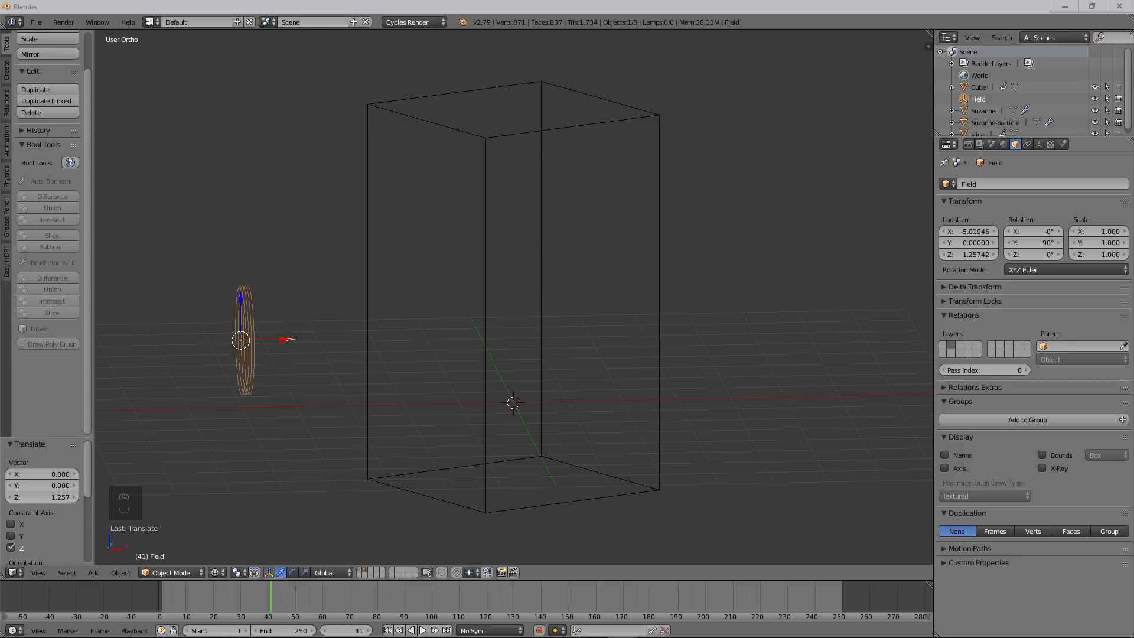
Show the wind field's physics settings and preview the animation from frame 1.
{"action": "left_click", "coordinate": [1063, 144]}
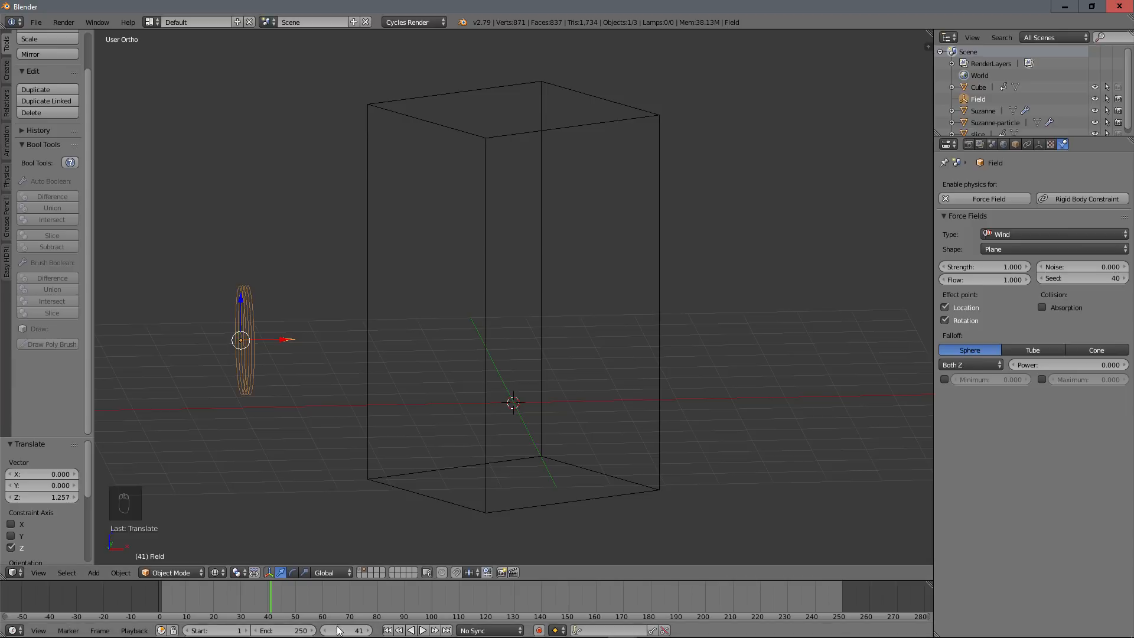
{"action": "left_click", "coordinate": [163, 593]}
{"action": "key", "text": "alt+a"}
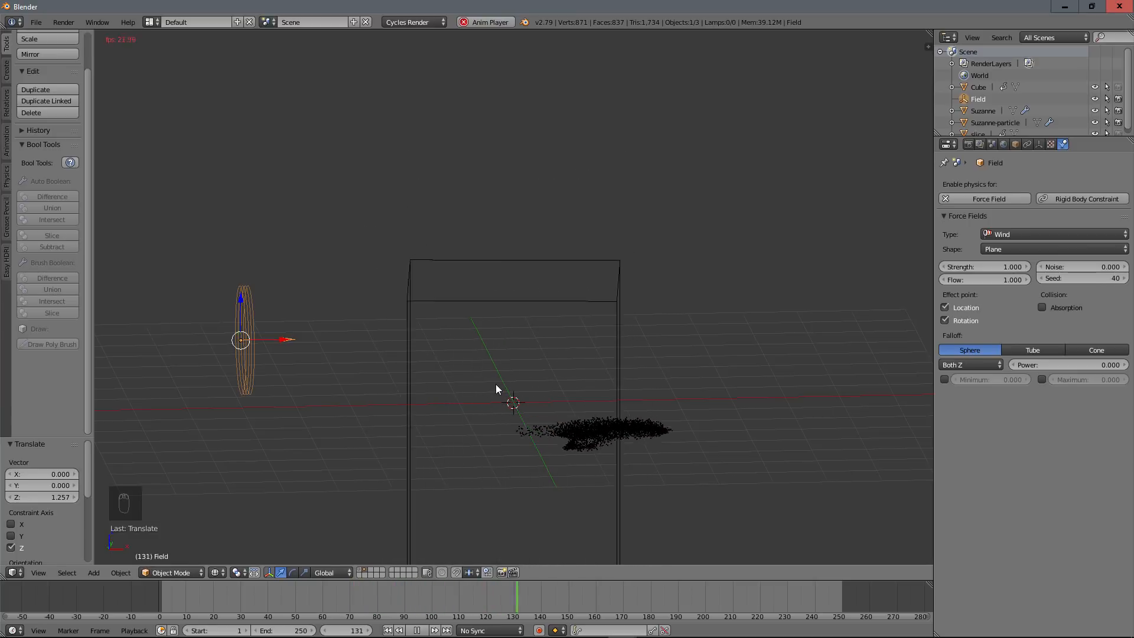
{"action": "key", "text": "Escape"}
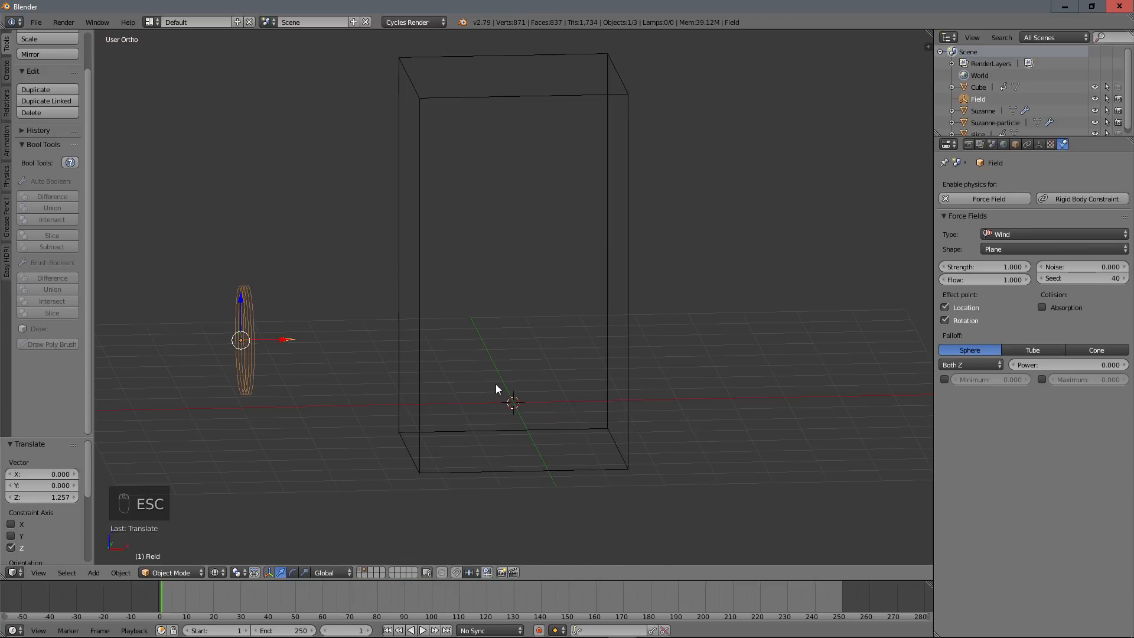
Set the wind field's strength to 8 and its noise to 5.
{"action": "left_click", "coordinate": [999, 266]}
{"action": "type", "text": "8"}
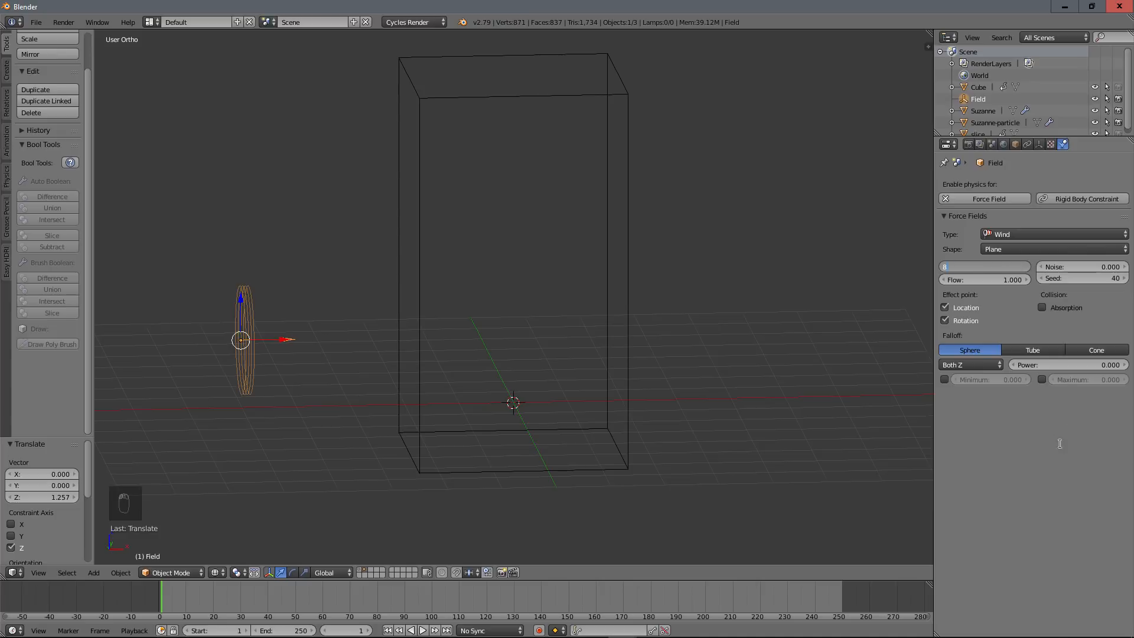
{"action": "key", "text": "Return"}
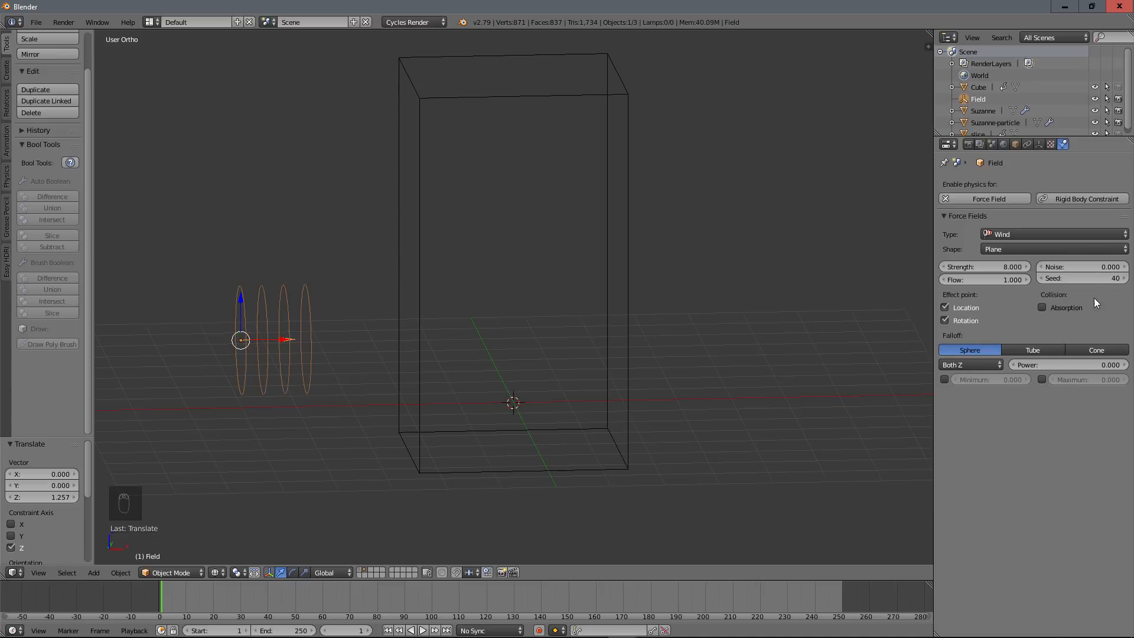
{"action": "left_click", "coordinate": [1092, 266]}
{"action": "type", "text": "1"}
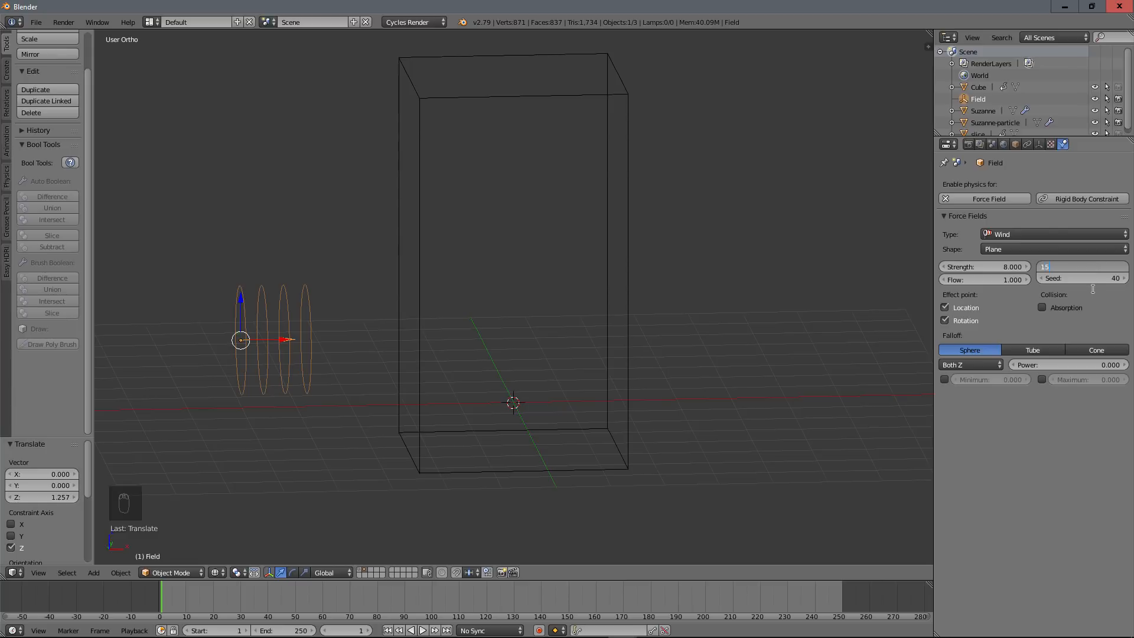
{"action": "key", "text": "BackSpace"}
{"action": "type", "text": "5"}
{"action": "key", "text": "Return"}
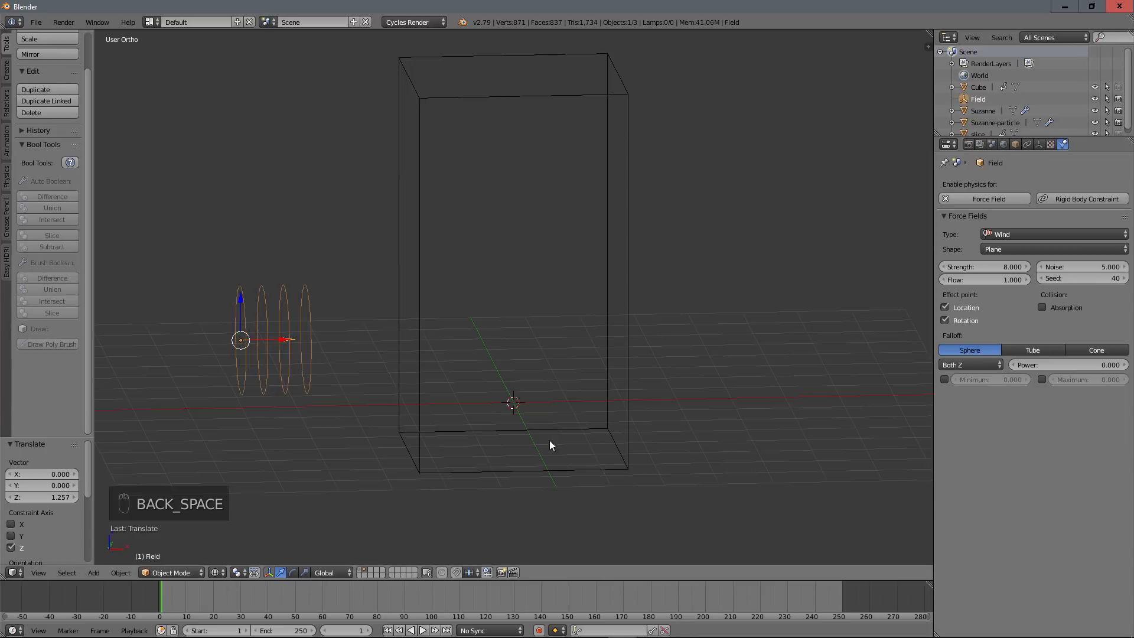
Replay the simulation with the stronger wind, stop at about frame 86 and examine the particle stream from several angles.
{"action": "key", "text": "alt+a"}
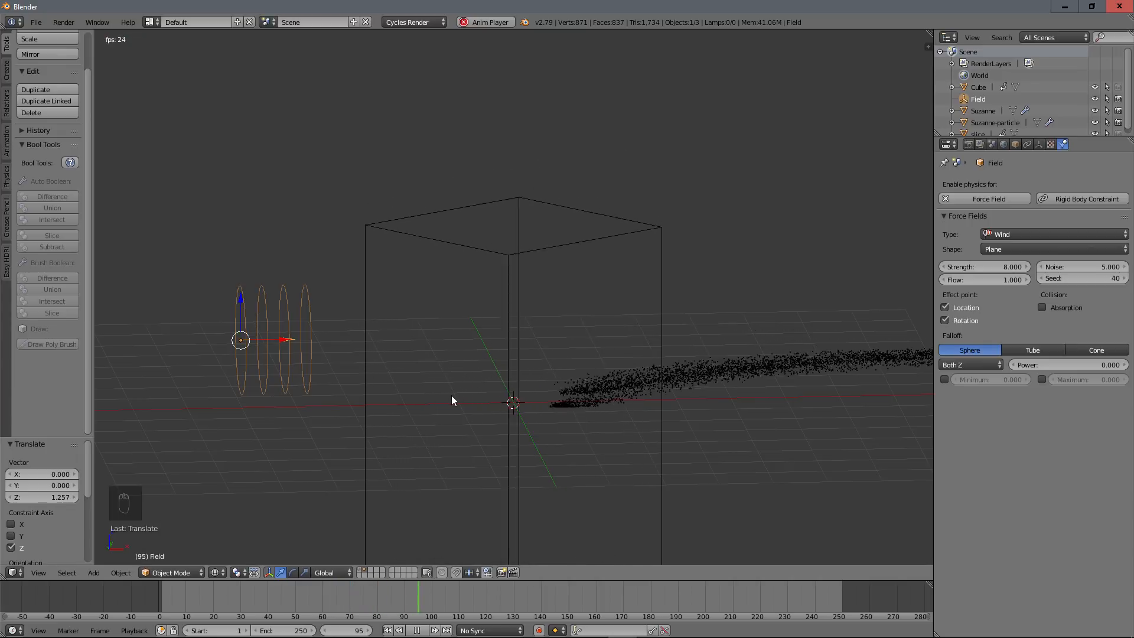
{"action": "key", "text": "Escape"}
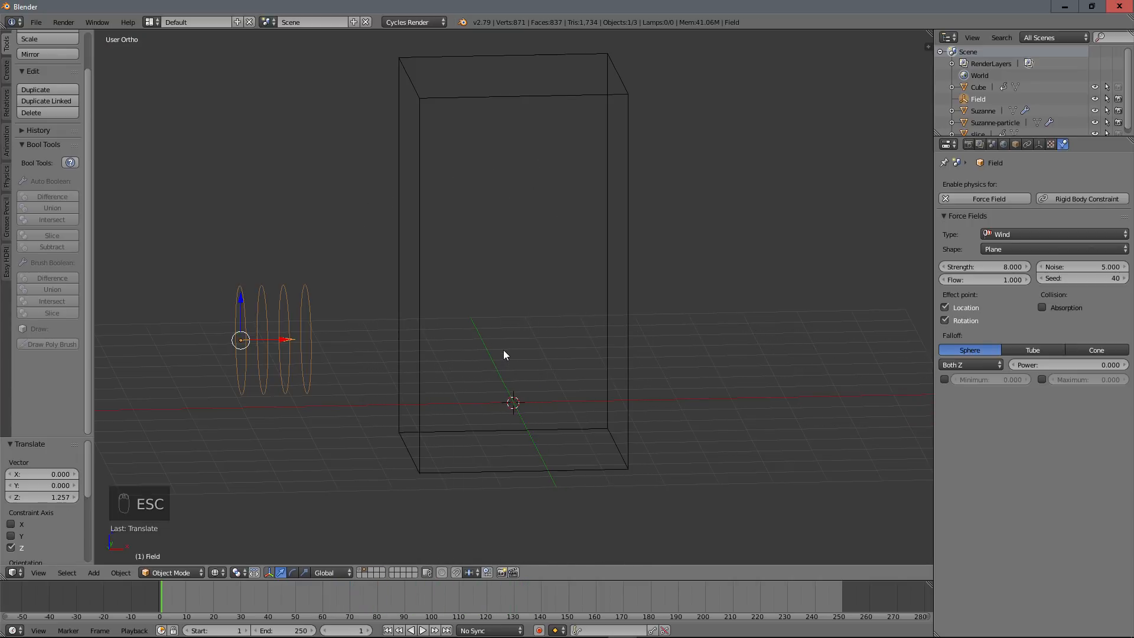
{"action": "middle_click_drag", "start_coordinate": [545, 336], "coordinate": [531, 316]}
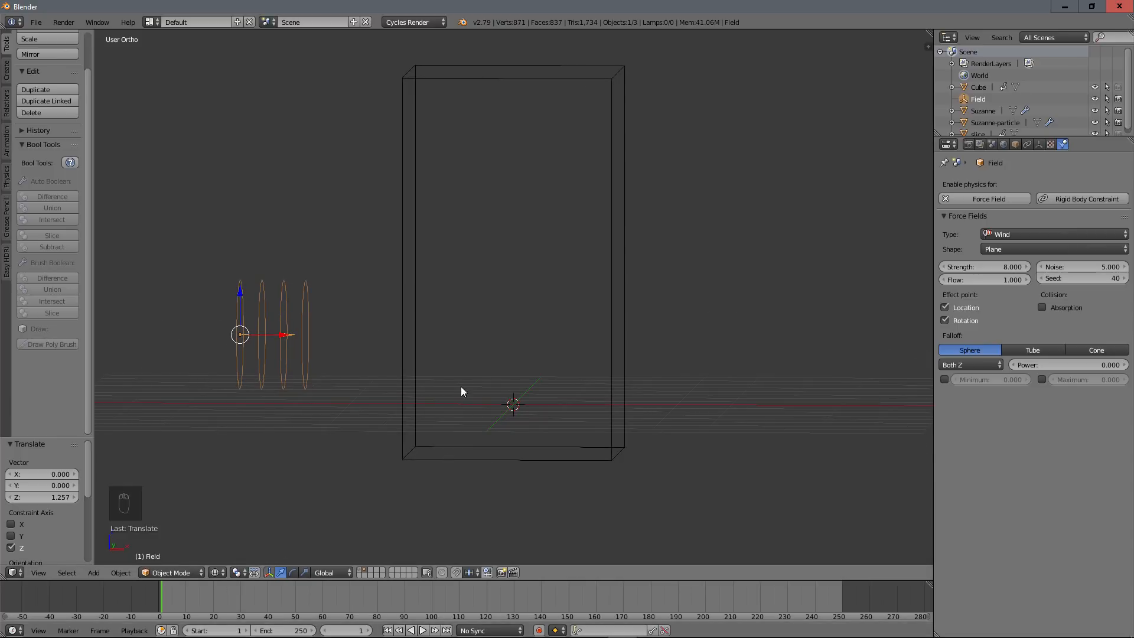
{"action": "key", "text": "alt+a"}
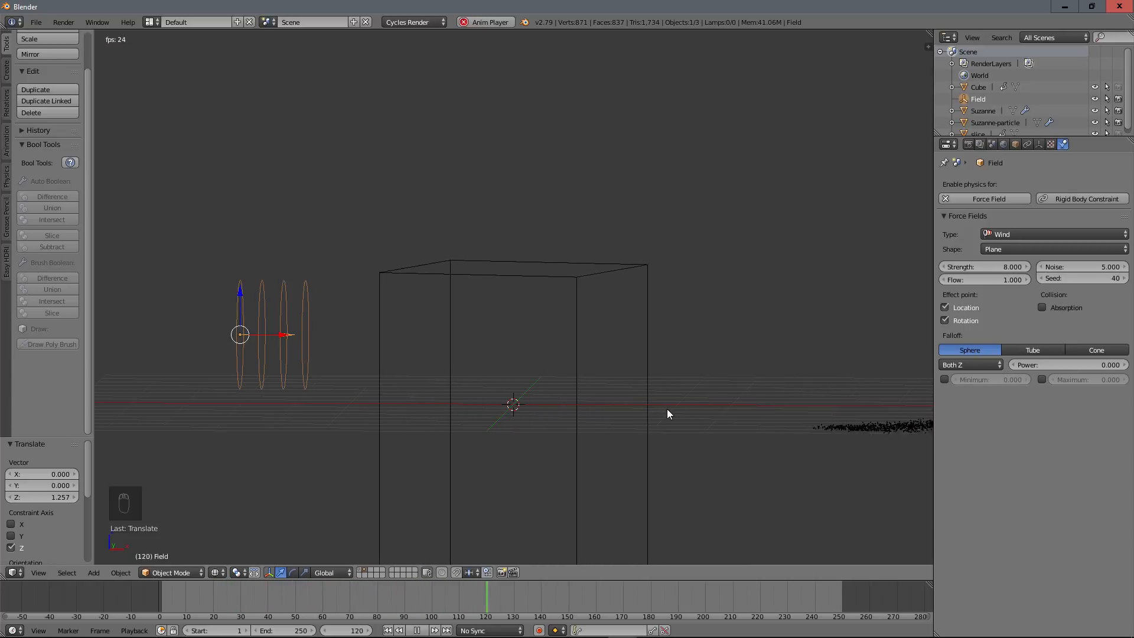
{"action": "key", "text": "Escape"}
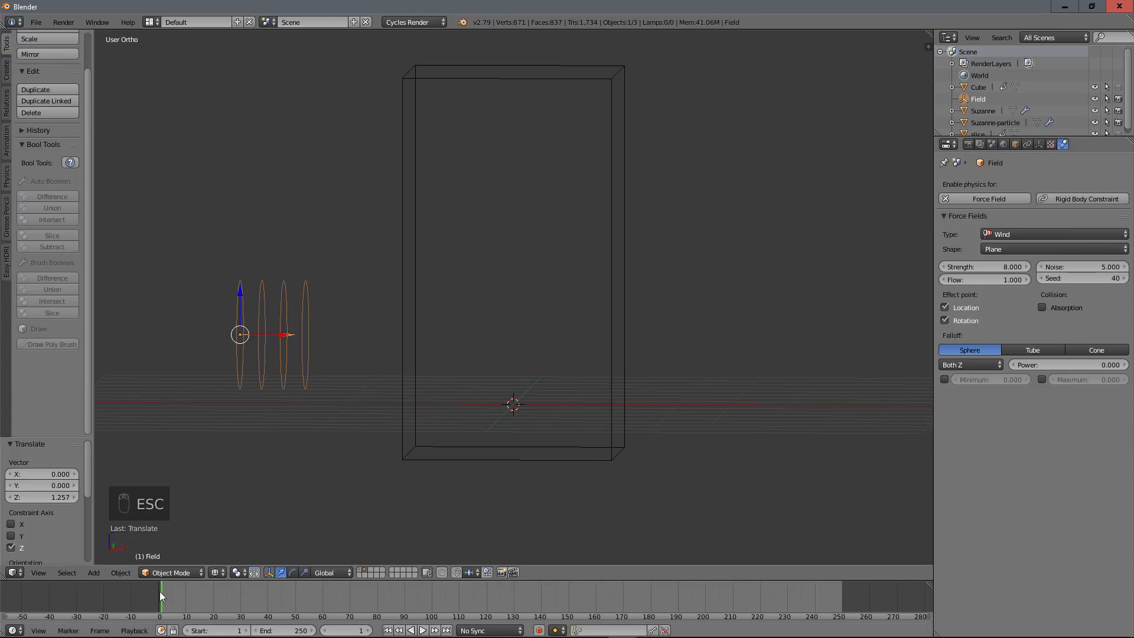
{"action": "key", "text": "alt+a"}
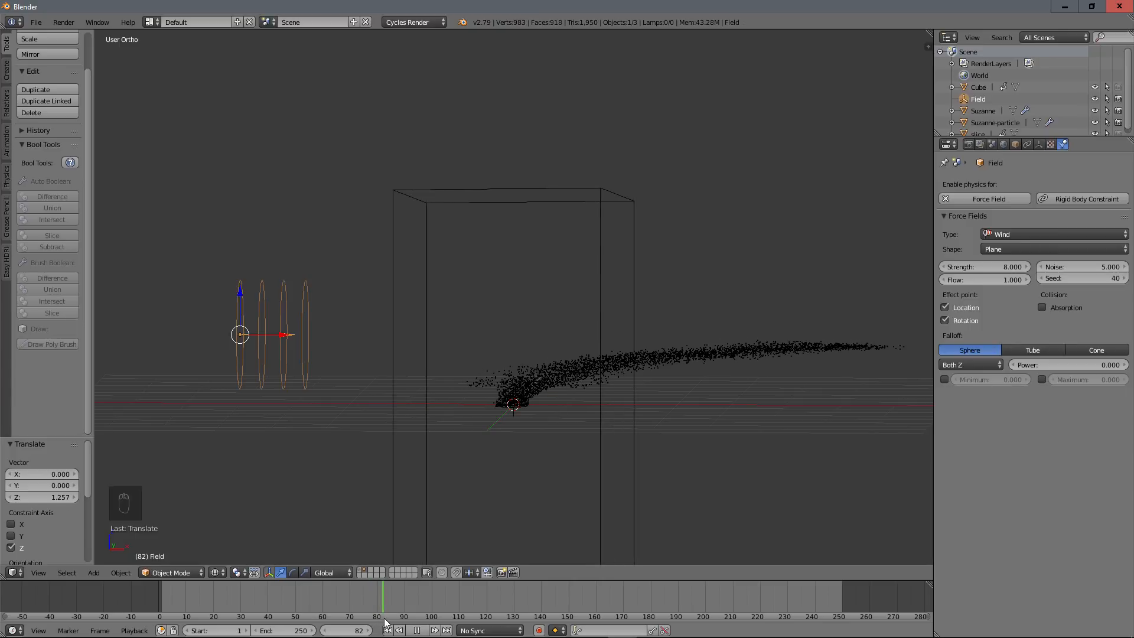
{"action": "key", "text": "alt+a"}
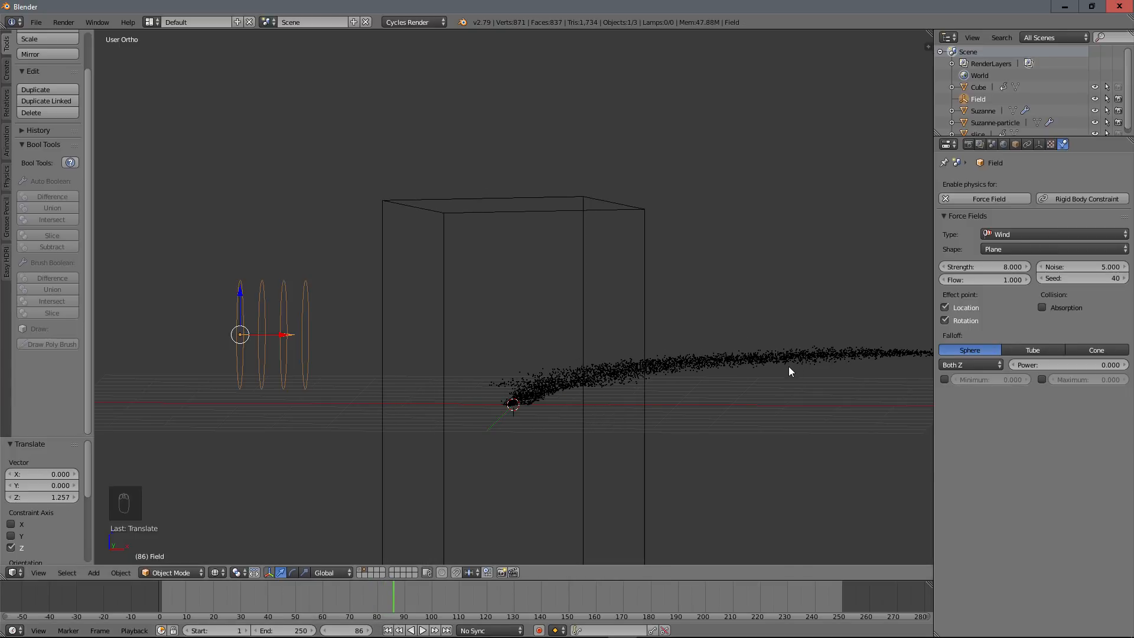
{"action": "middle_click_drag", "start_coordinate": [789, 366], "coordinate": [827, 415]}
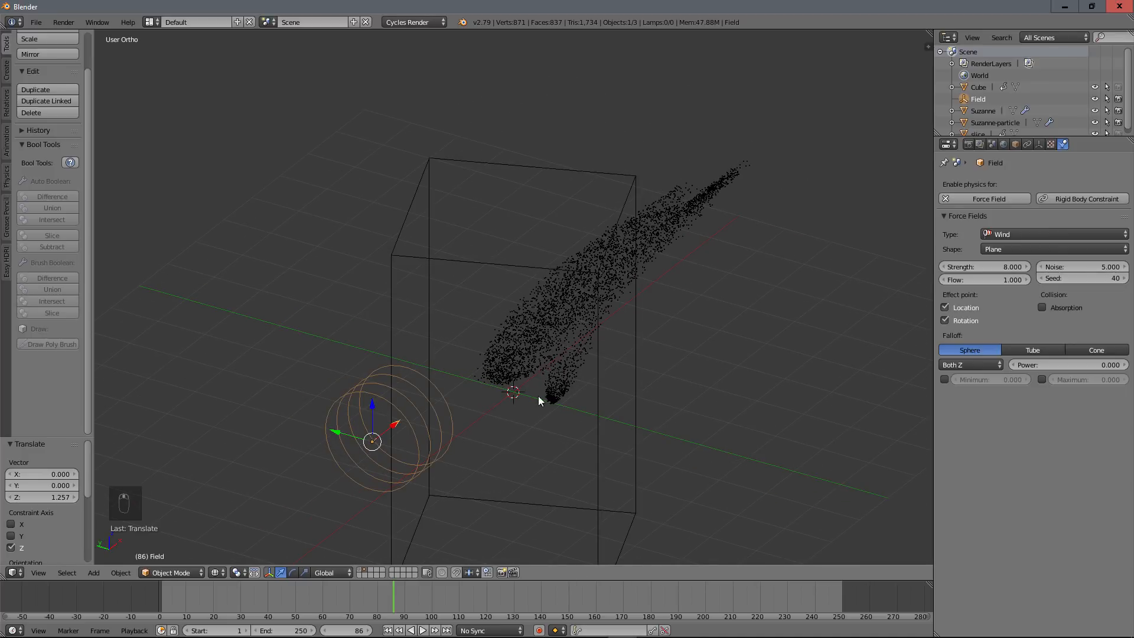
{"action": "middle_click_drag", "start_coordinate": [622, 314], "coordinate": [530, 300]}
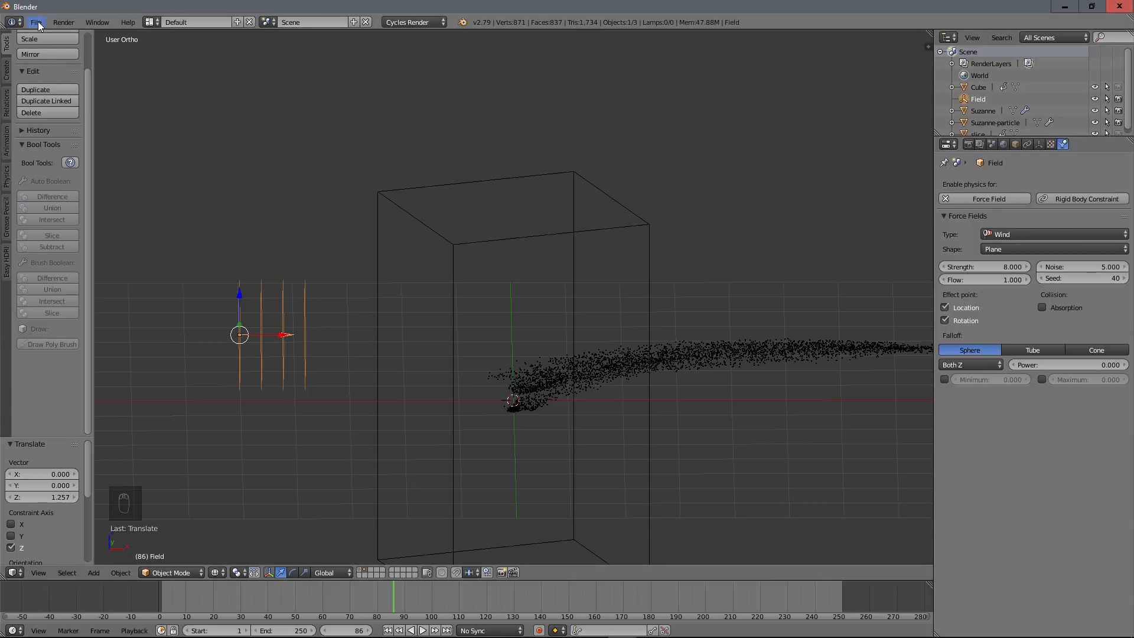
Add a Turbulence force field and move it along X and Z to just below the wind field.
{"action": "key", "text": "shift+a"}
{"action": "mouse_move", "coordinate": [399, 205]}
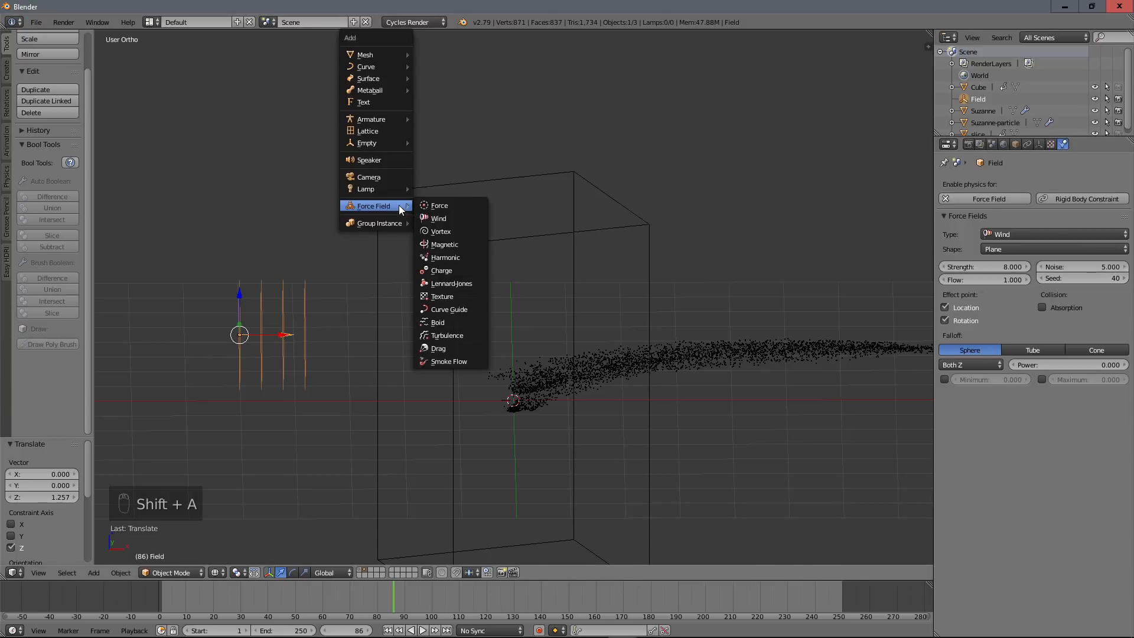
{"action": "left_click", "coordinate": [451, 335]}
{"action": "left_click_drag", "start_coordinate": [558, 399], "coordinate": [299, 392]}
{"action": "middle_click_drag", "start_coordinate": [299, 392], "coordinate": [252, 368]}
{"action": "left_click_drag", "start_coordinate": [251, 368], "coordinate": [247, 389]}
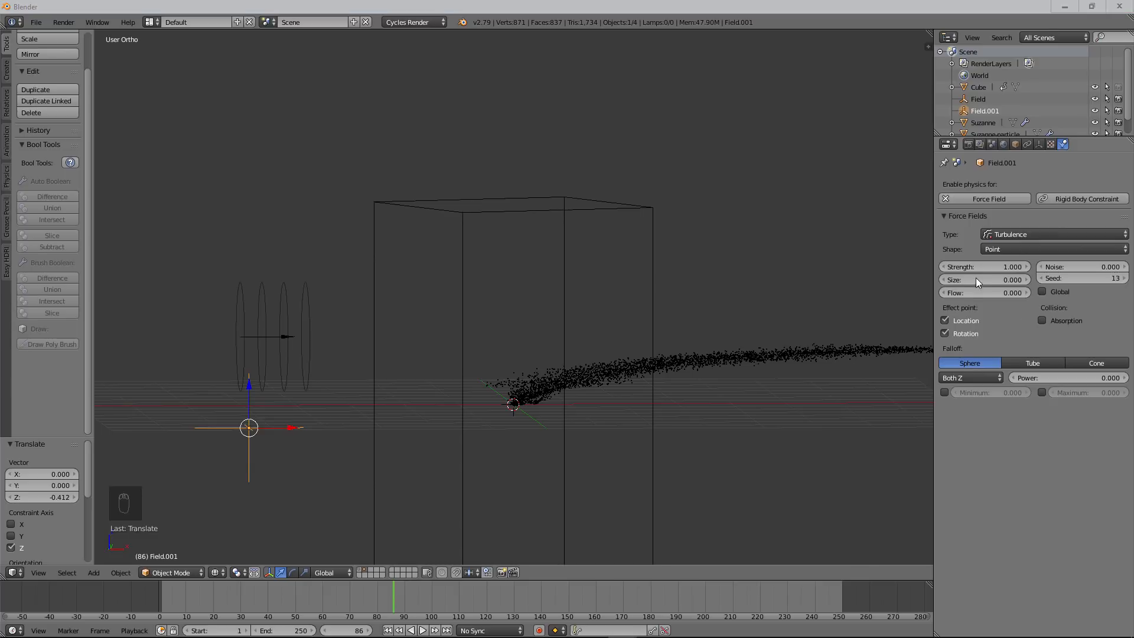
Set the turbulence field's strength to 5, noise to 5 and size to 0.4.
{"action": "left_click", "coordinate": [1002, 267]}
{"action": "type", "text": "5"}
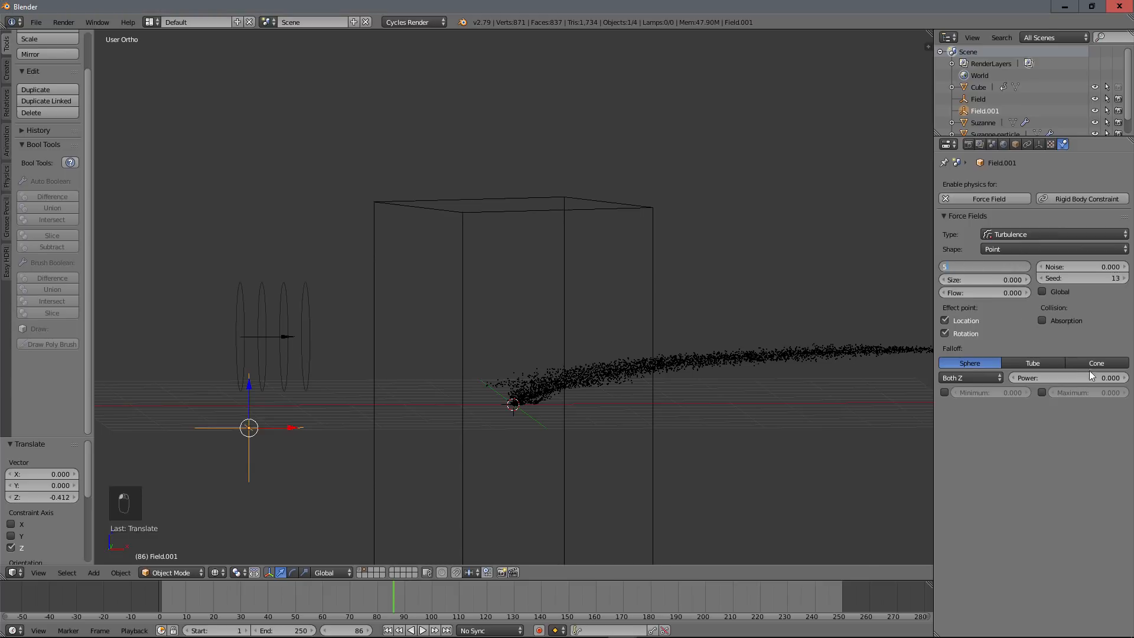
{"action": "key", "text": "Return"}
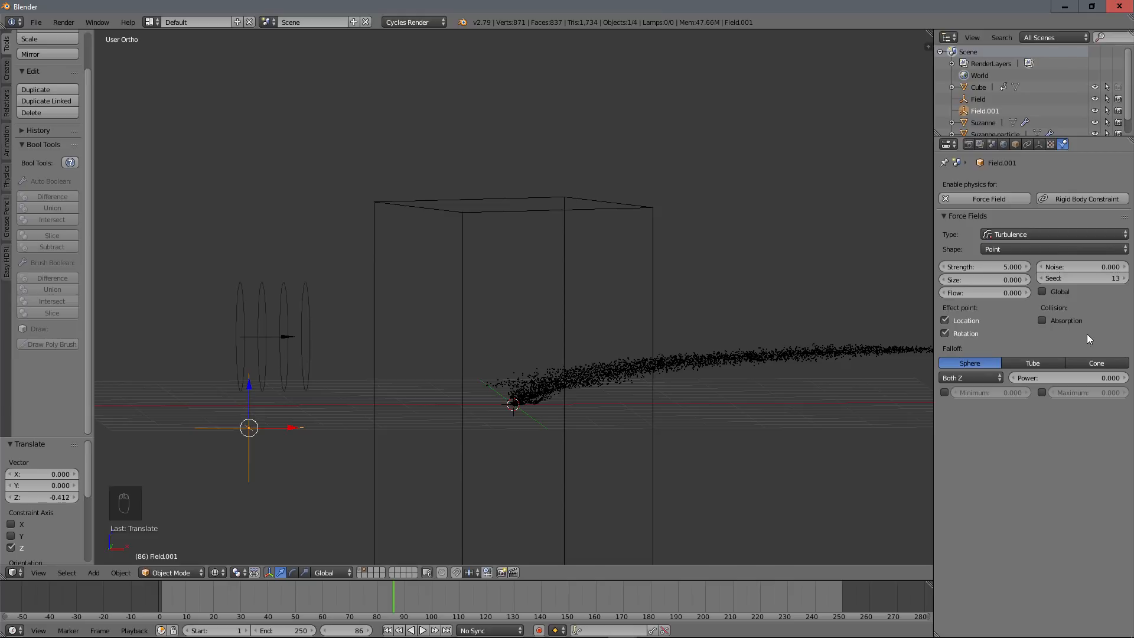
{"action": "left_click", "coordinate": [1096, 267]}
{"action": "type", "text": "5"}
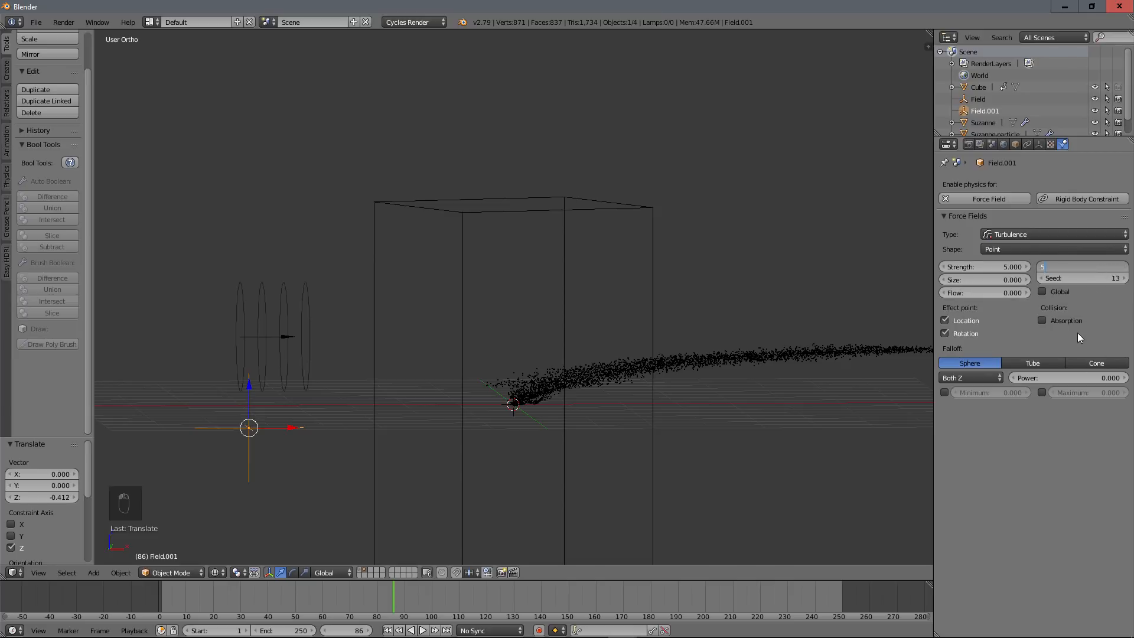
{"action": "key", "text": "Return"}
{"action": "left_click", "coordinate": [1005, 278]}
{"action": "type", "text": "0."}
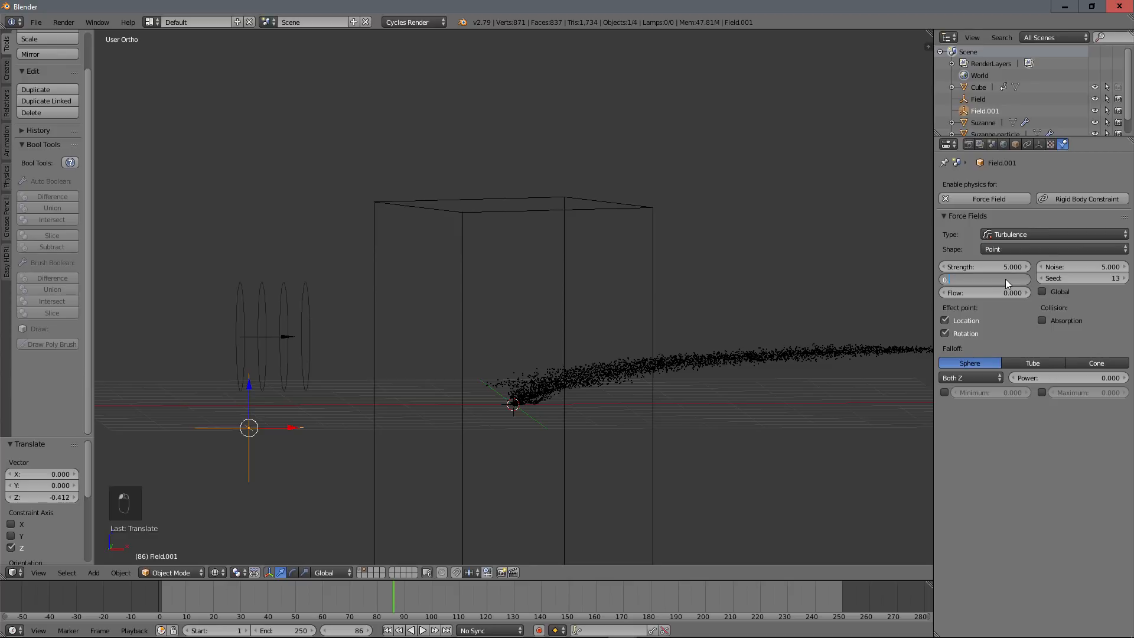
{"action": "type", "text": "4"}
{"action": "key", "text": "Return"}
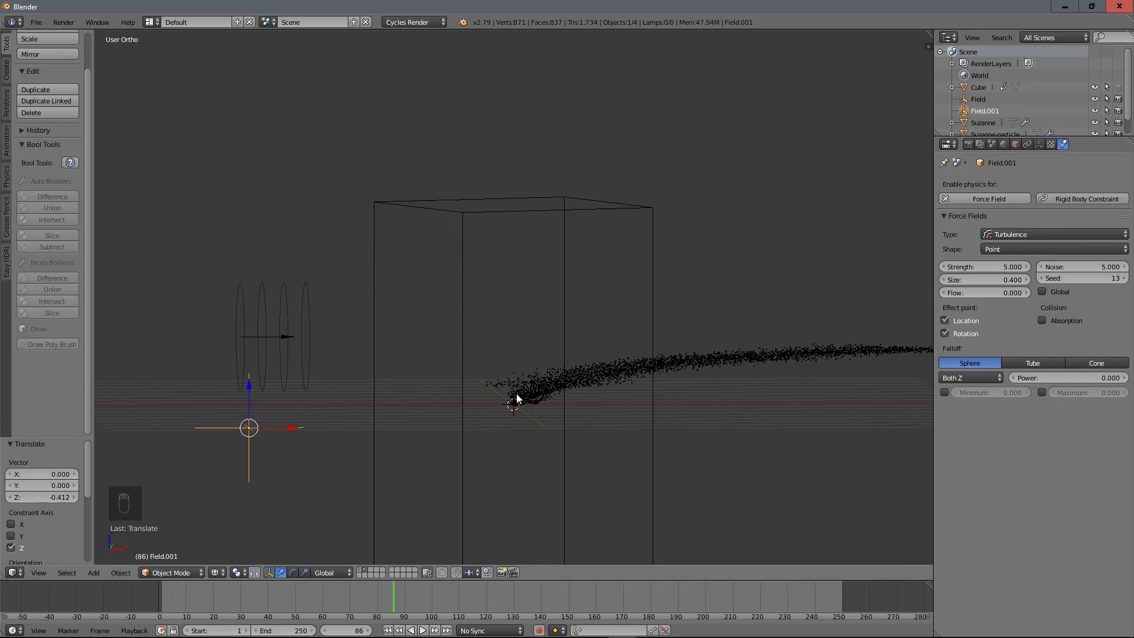
Play the animation from frame 1 to about frame 104 and inspect how the turbulence scatters the particles.
{"action": "left_click", "coordinate": [161, 596]}
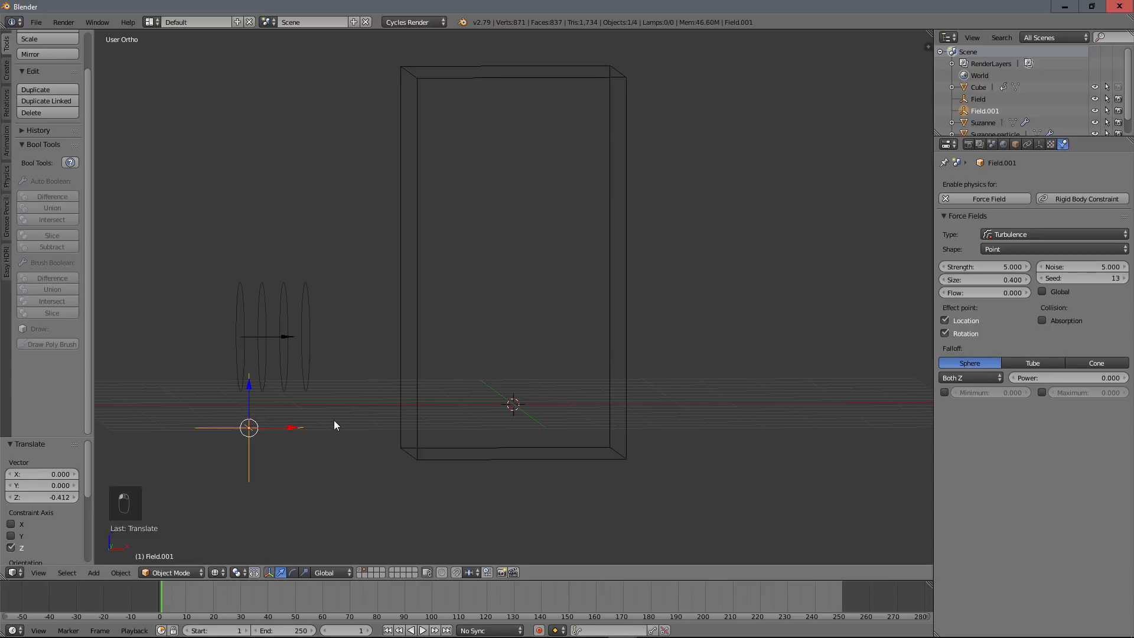
{"action": "key", "text": "alt+a"}
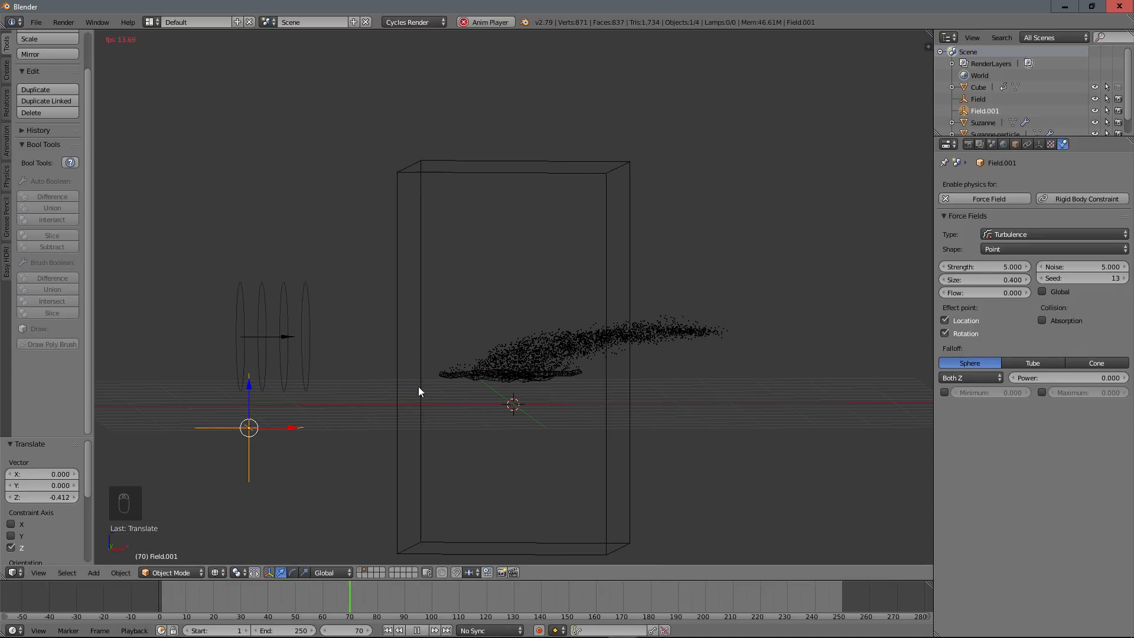
{"action": "left_click", "coordinate": [418, 630]}
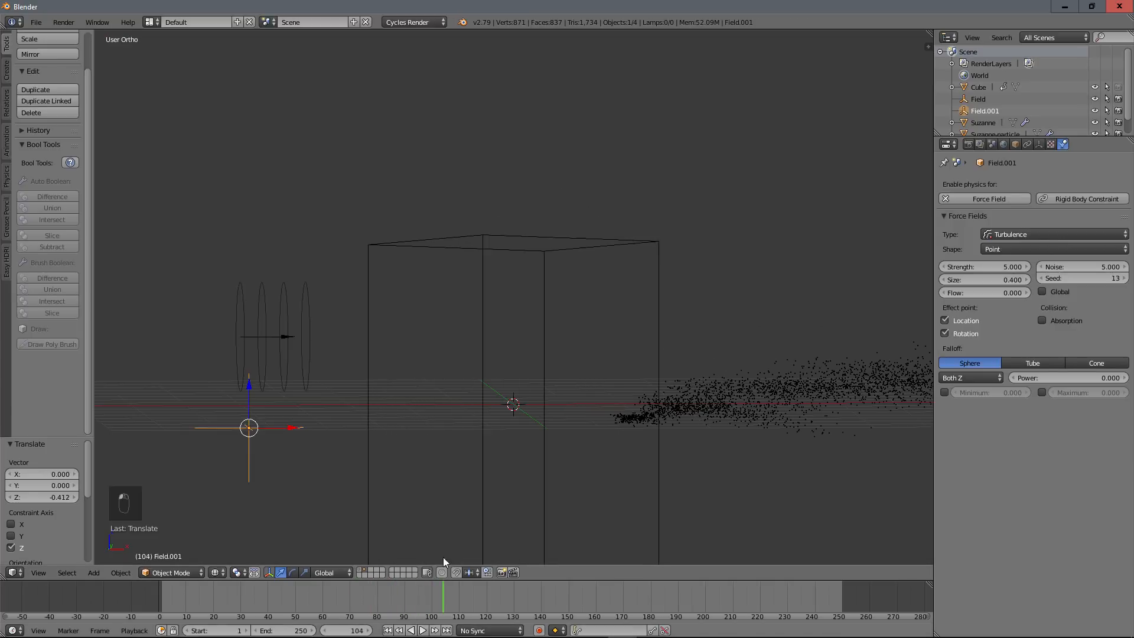
{"action": "middle_click_drag", "start_coordinate": [415, 443], "coordinate": [594, 353]}
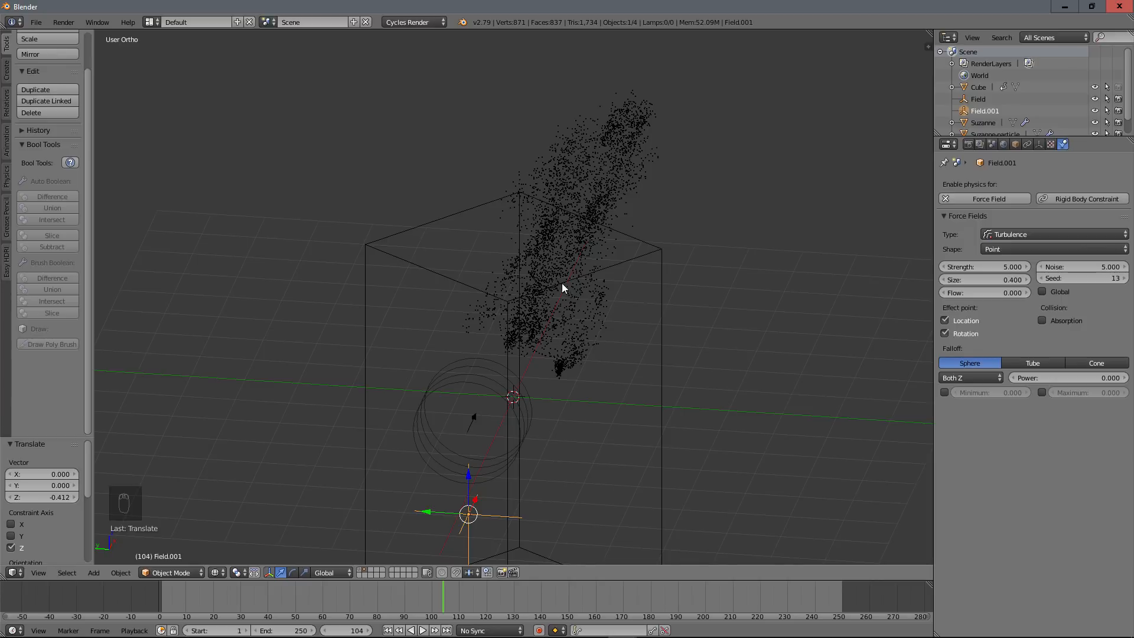
{"action": "middle_click_drag", "start_coordinate": [561, 283], "coordinate": [569, 310]}
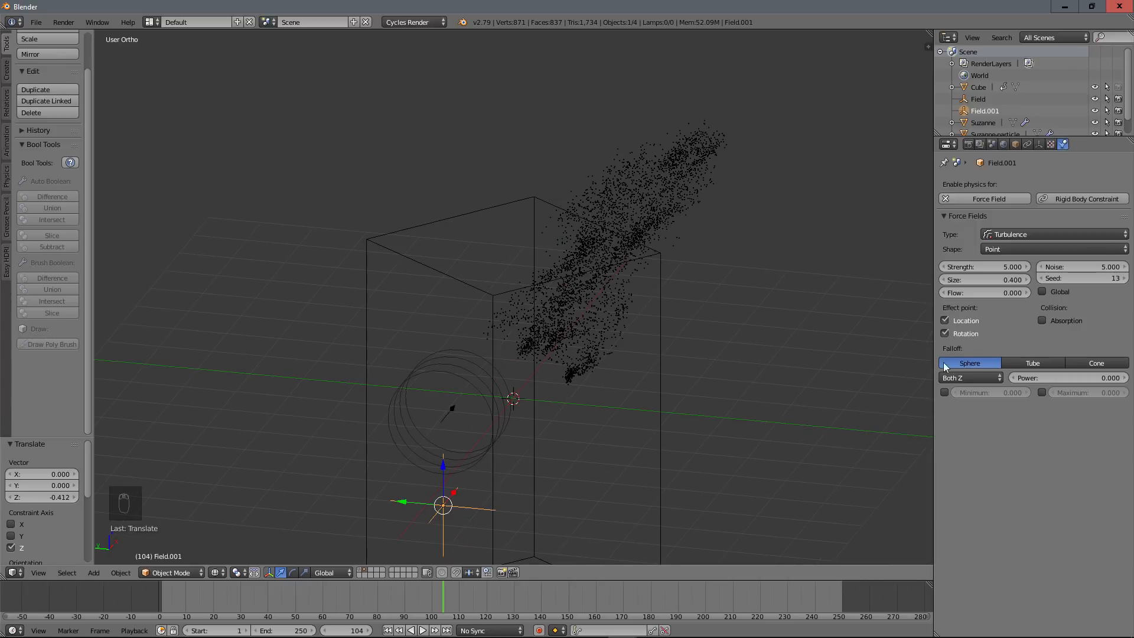
Set the turbulence field's flow to 1.
{"action": "left_click", "coordinate": [1002, 291]}
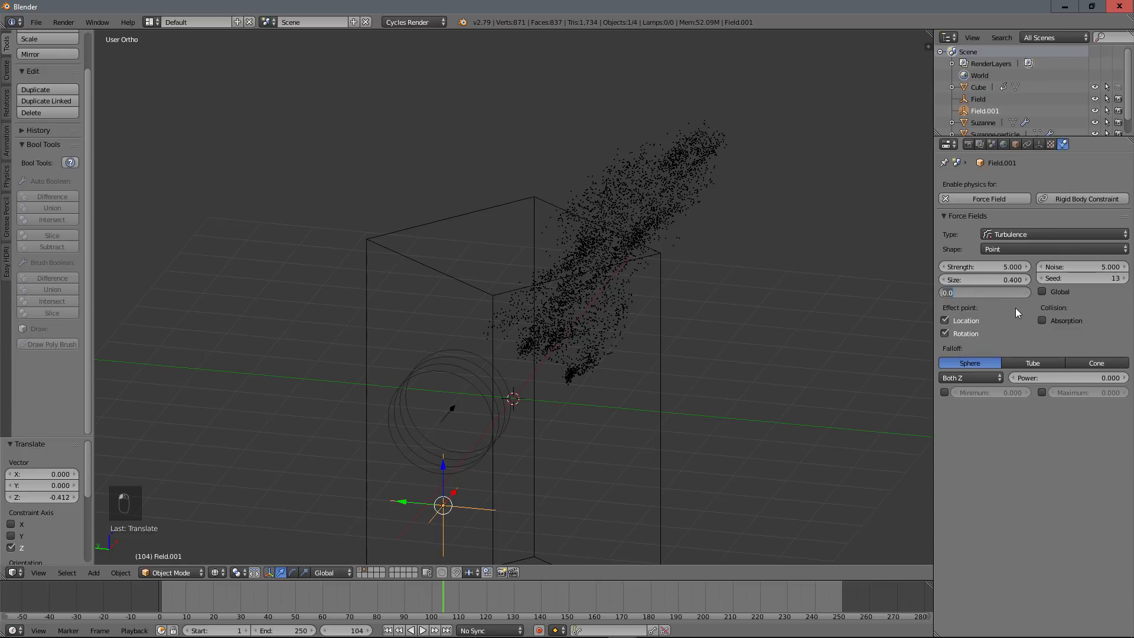
{"action": "type", "text": "1"}
{"action": "key", "text": "Return"}
Replay the animation from frame 1 to about frame 140 and examine the particle spread from several angles.
{"action": "middle_click_drag", "start_coordinate": [510, 466], "coordinate": [398, 536]}
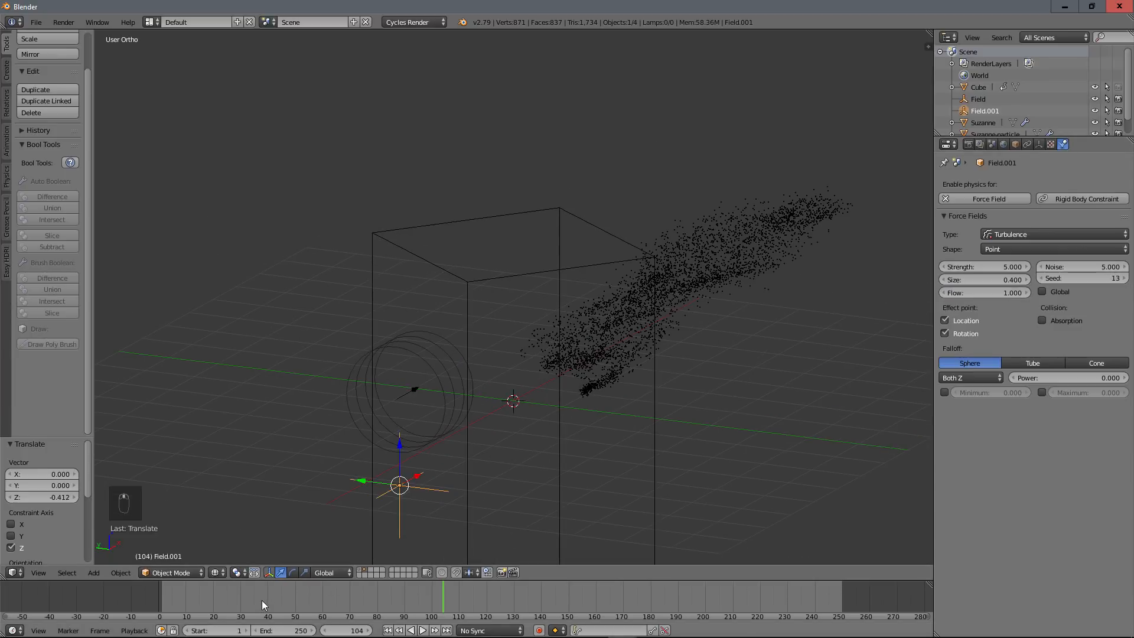
{"action": "key", "text": "shift+Left"}
{"action": "key", "text": "alt+a"}
{"action": "key", "text": "alt+a"}
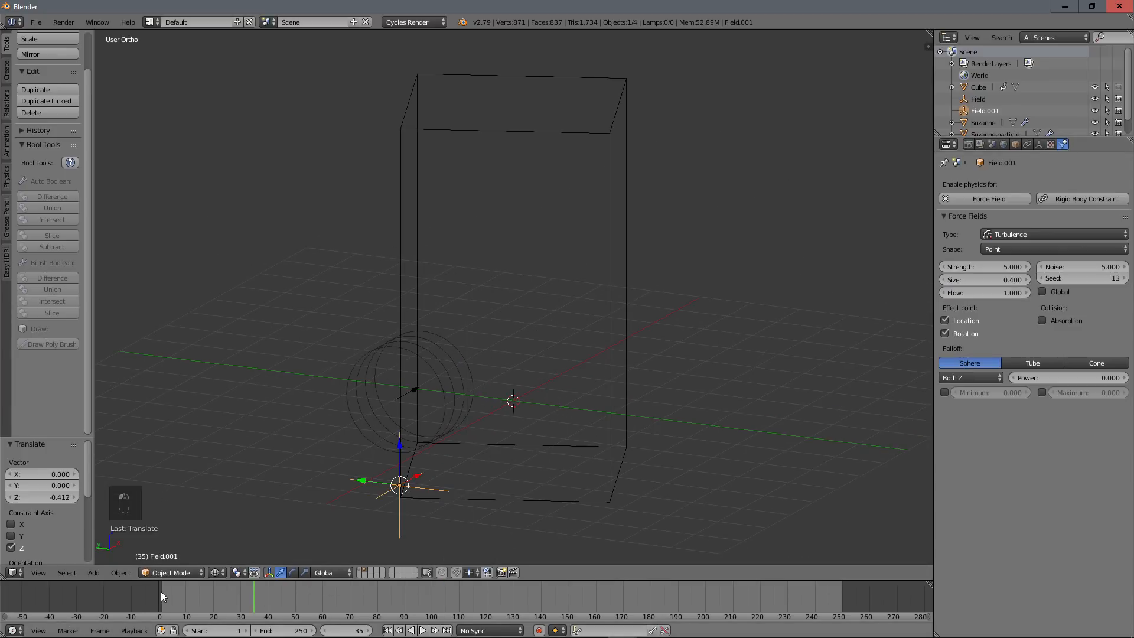
{"action": "left_click", "coordinate": [161, 590]}
{"action": "key", "text": "alt+a"}
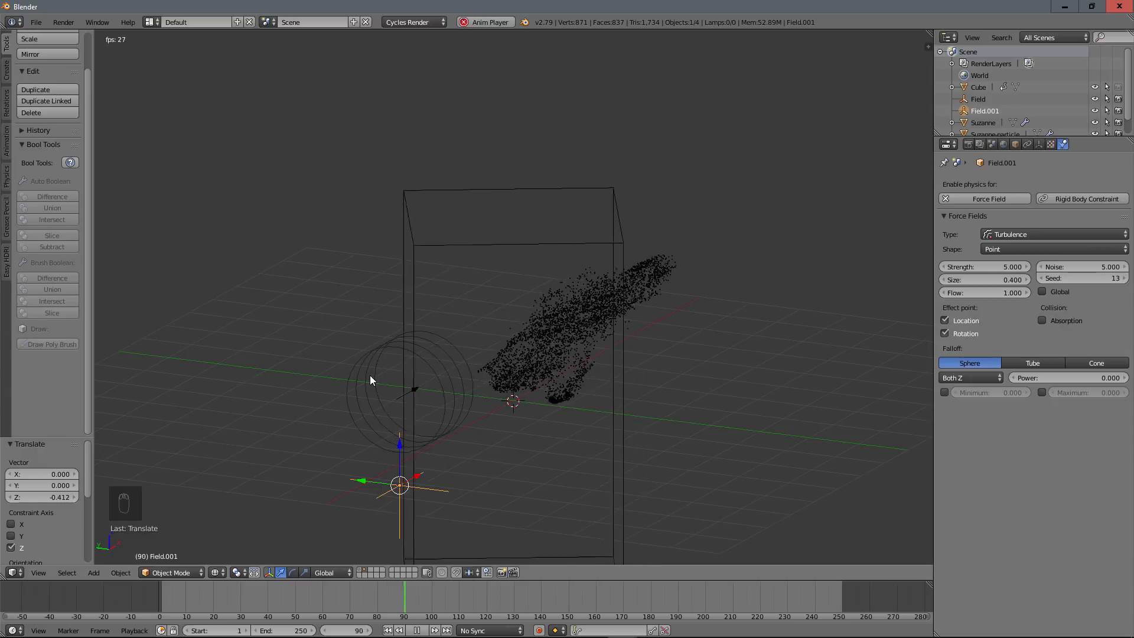
{"action": "left_click", "coordinate": [417, 630]}
{"action": "middle_click_drag", "start_coordinate": [570, 398], "coordinate": [595, 398]}
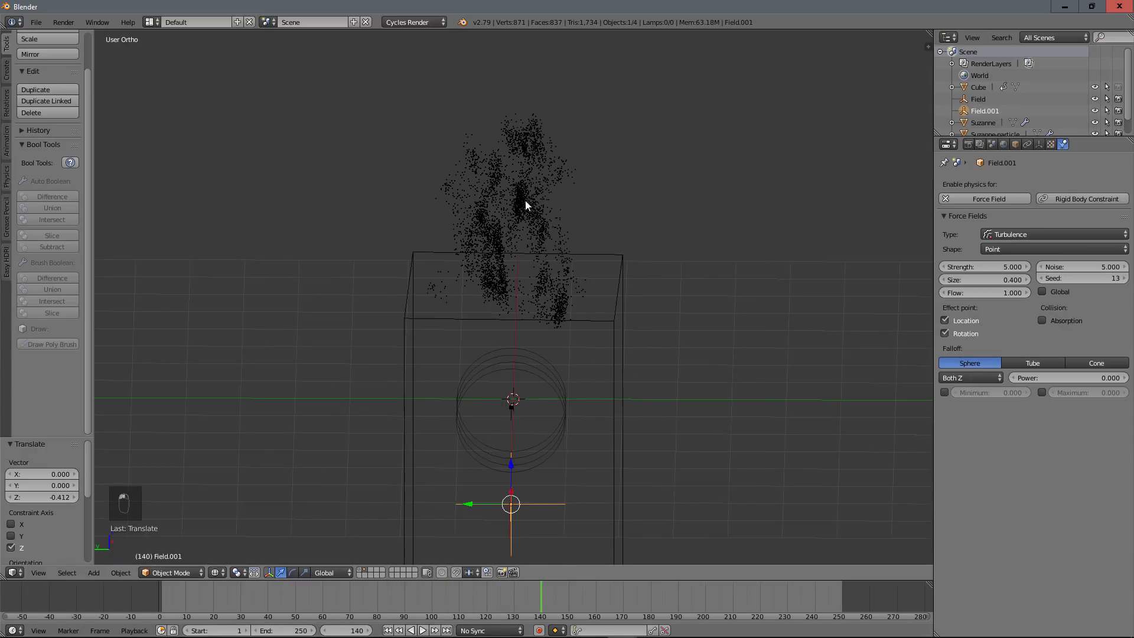
{"action": "middle_click_drag", "start_coordinate": [493, 321], "coordinate": [692, 347]}
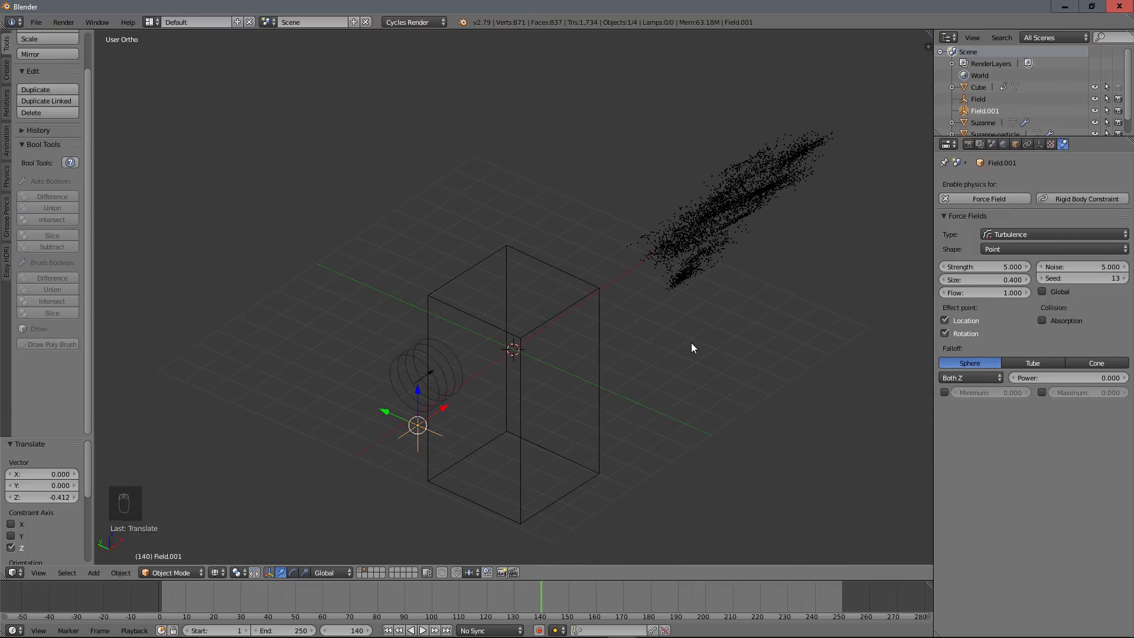
{"action": "middle_click_drag", "start_coordinate": [400, 463], "coordinate": [337, 354]}
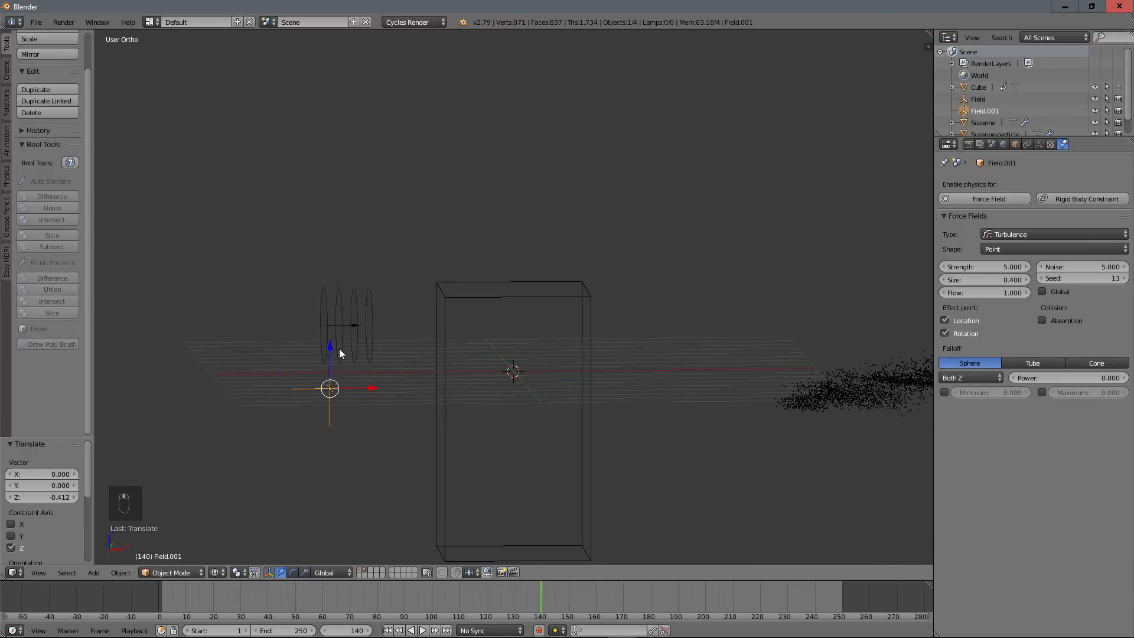
Duplicate the turbulence field, place the copy about 1.6 units lower along Z, and set its size to 0.1.
{"action": "key", "text": "shift+d"}
{"action": "key", "text": "z"}
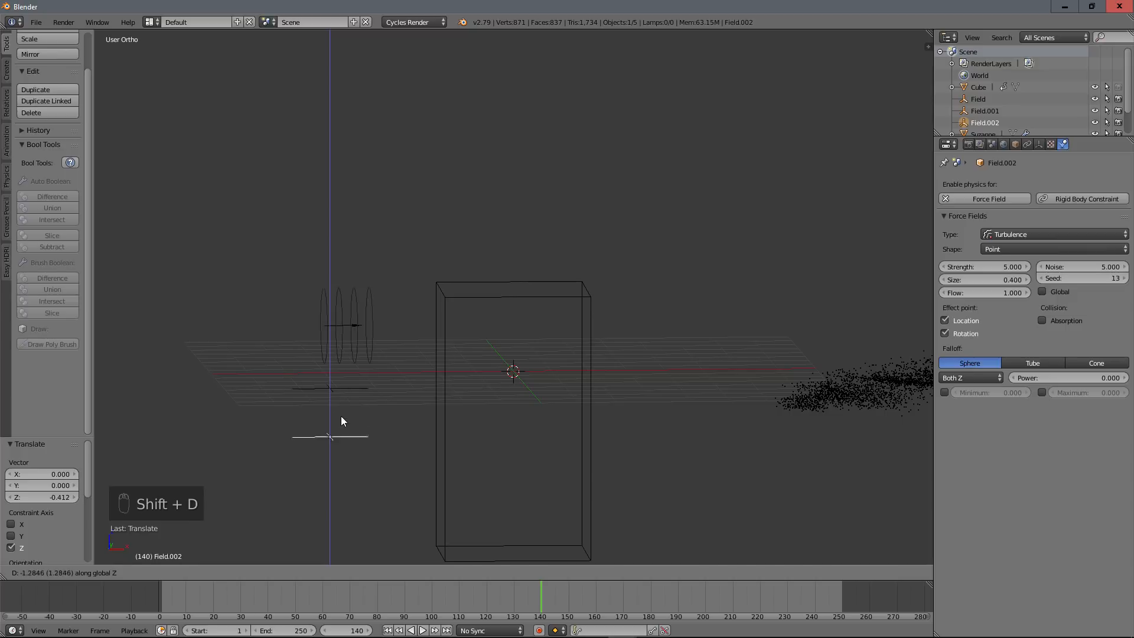
{"action": "left_click", "coordinate": [342, 409]}
{"action": "left_click", "coordinate": [346, 445]}
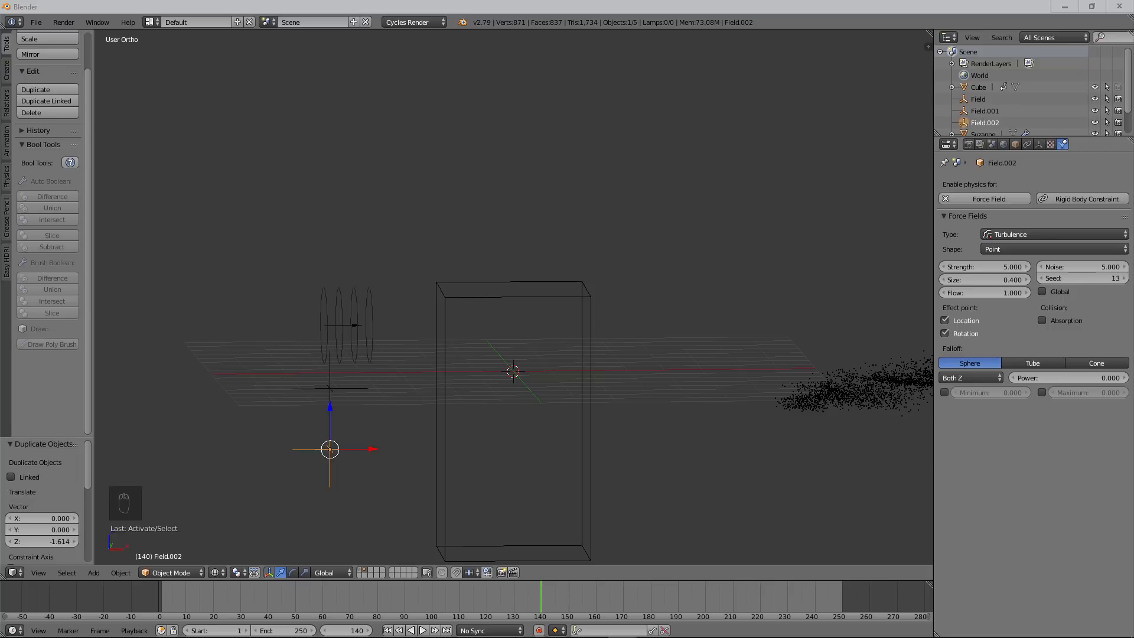
{"action": "left_click", "coordinate": [1003, 275]}
{"action": "type", "text": "0.1"}
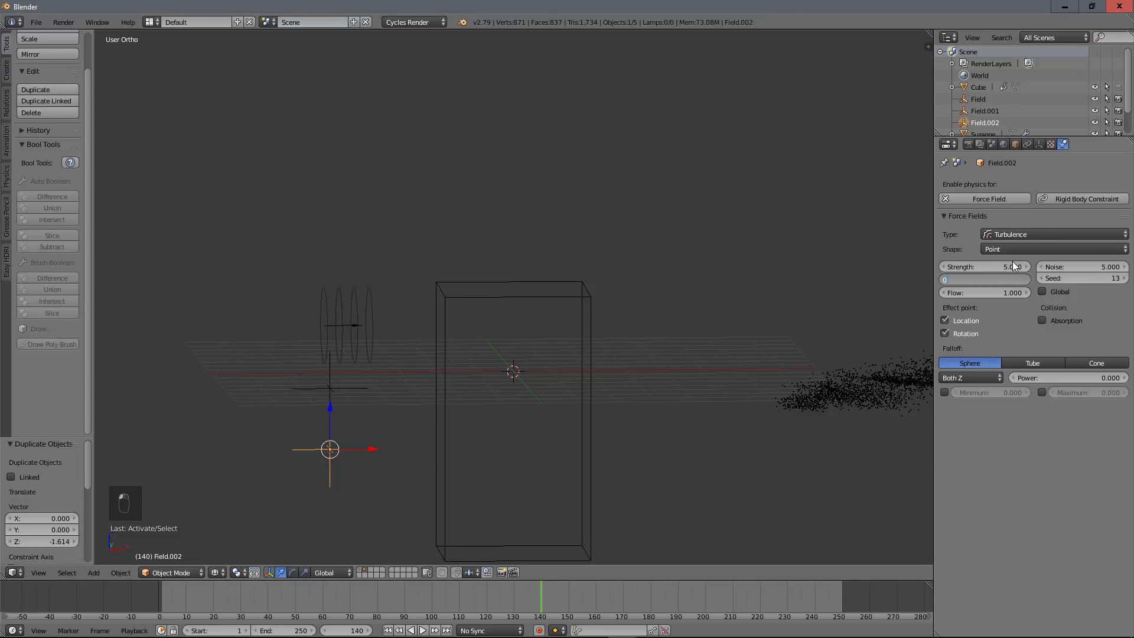
{"action": "key", "text": "Return"}
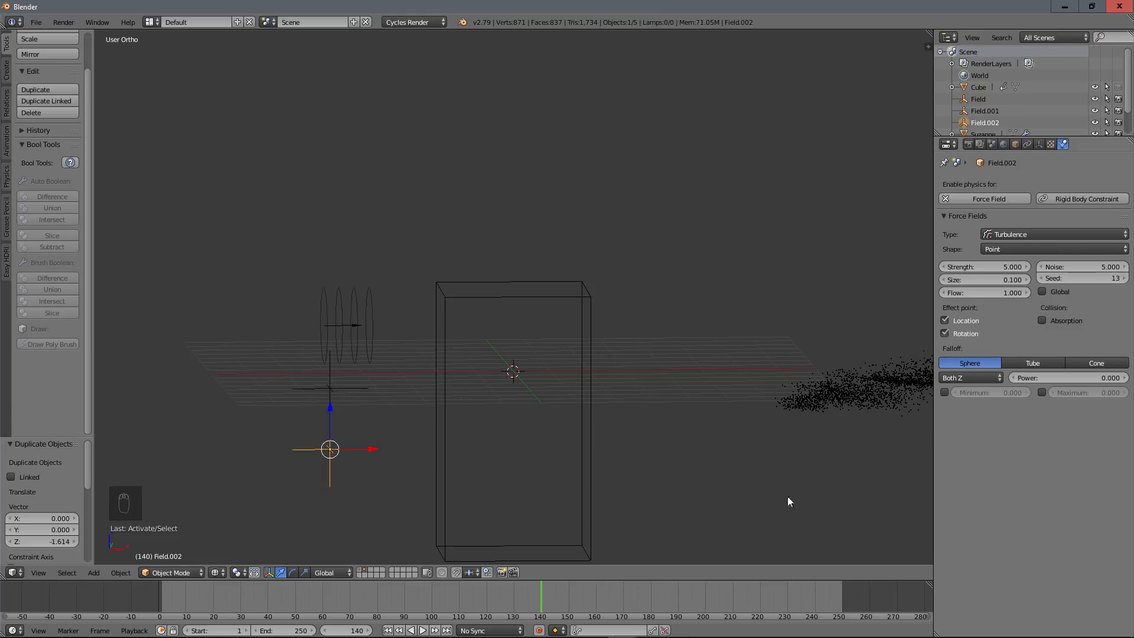
Play the animation from frame 1 to about frame 131 and inspect the effect of the second turbulence field.
{"action": "left_click", "coordinate": [162, 586]}
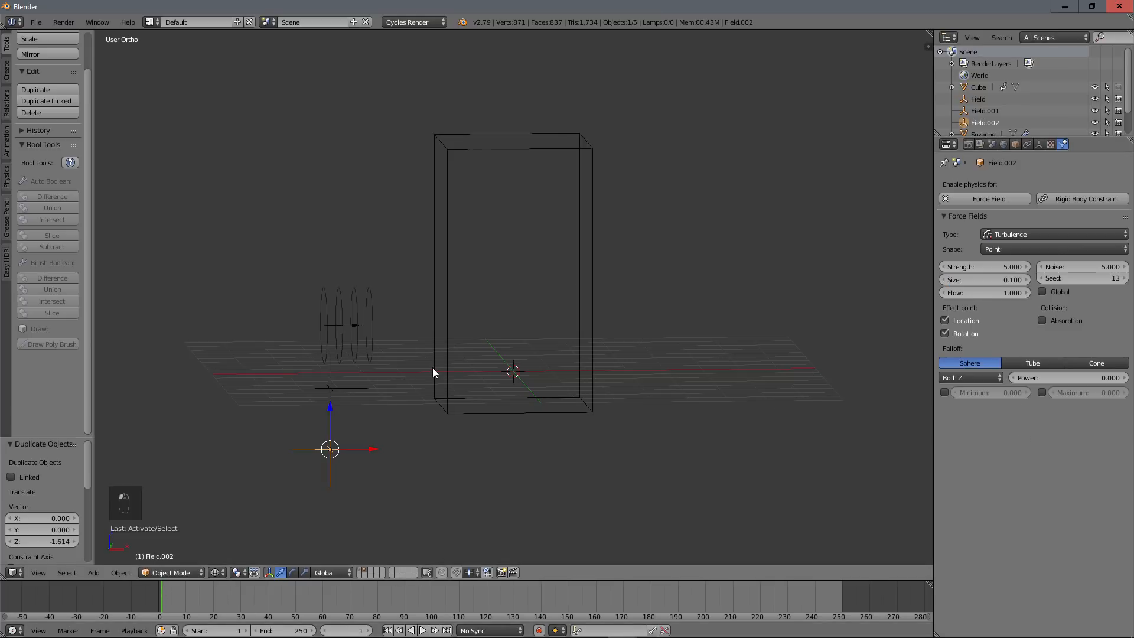
{"action": "key", "text": "alt+a"}
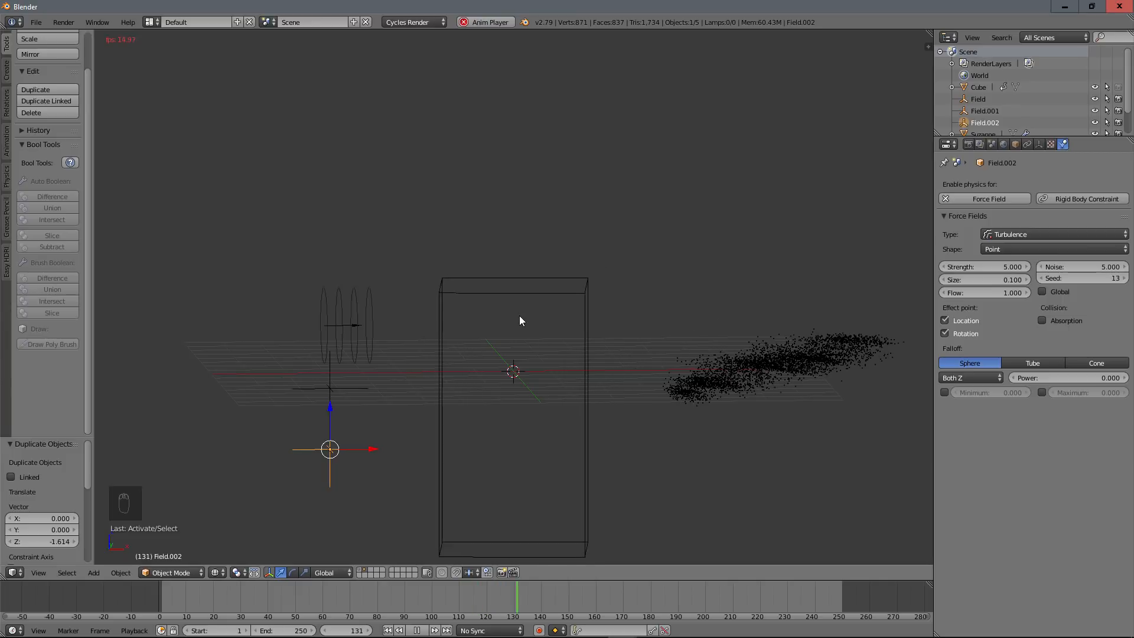
{"action": "key", "text": "Escape"}
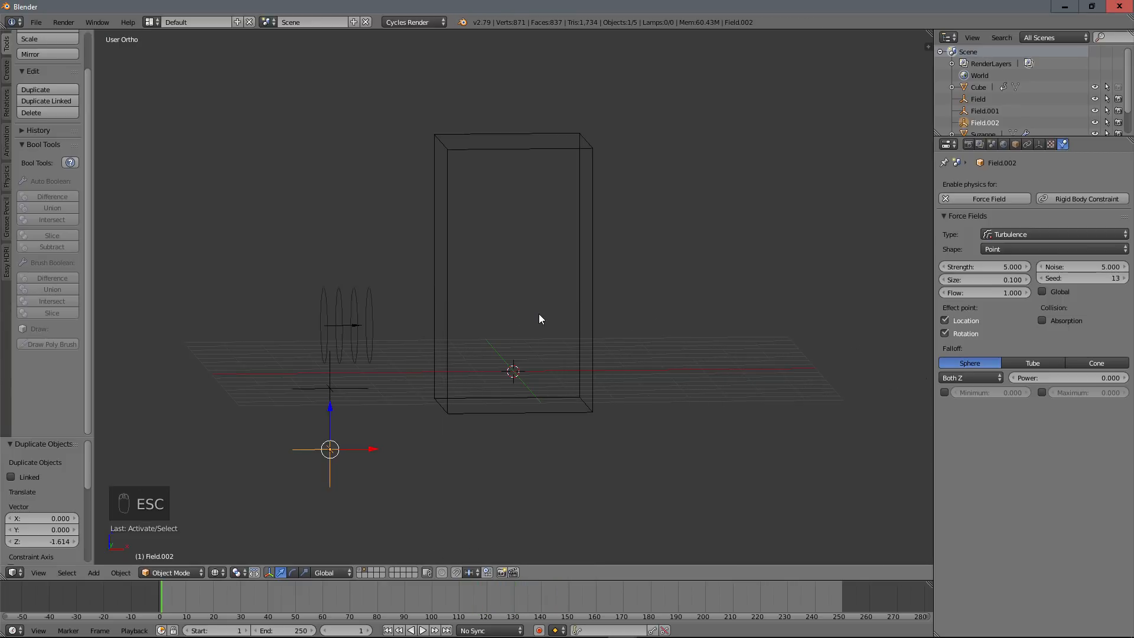
Show the other Suzanne layer as well in solid shading, and replay the disintegration from frame 1 to at least frame 104.
{"action": "left_click", "coordinate": [364, 569], "text": "shift"}
{"action": "mouse_move", "coordinate": [533, 362]}
{"action": "middle_mouse_down"}
{"action": "mouse_move", "coordinate": [506, 366]}
{"action": "mouse_move", "coordinate": [538, 368]}
{"action": "mouse_move", "coordinate": [509, 421]}
{"action": "mouse_move", "coordinate": [509, 391]}
{"action": "middle_mouse_up"}
{"action": "key", "text": "z"}
{"action": "scroll", "coordinate": [523, 407], "scroll_direction": "up", "scroll_amount": 2}
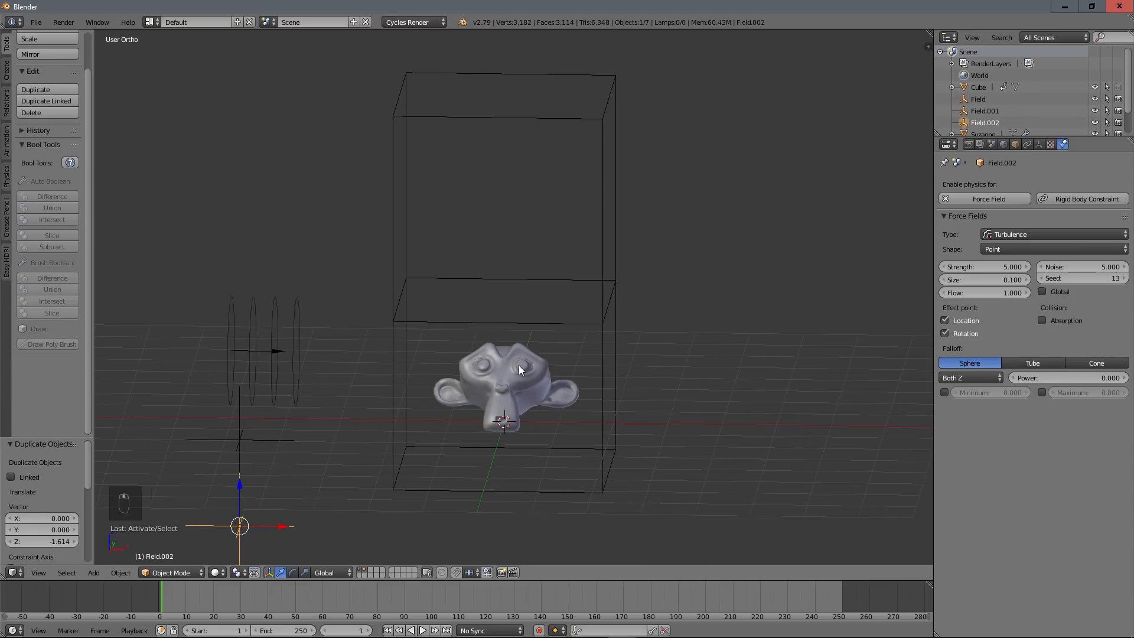
{"action": "key", "text": "alt+a"}
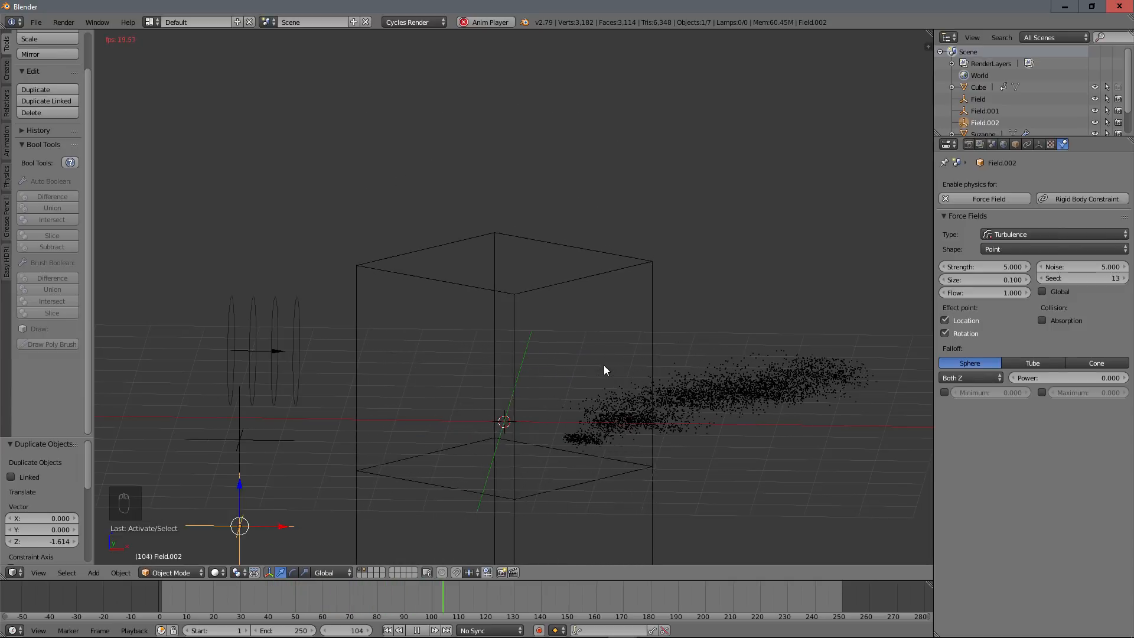
{"action": "key", "text": "Escape"}
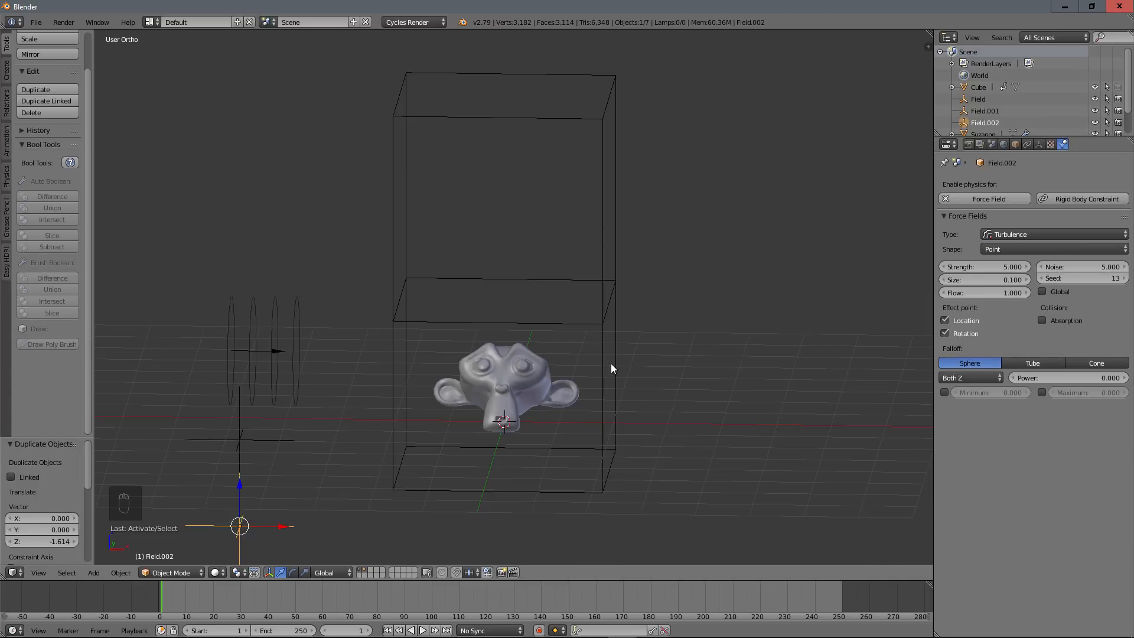
{"action": "scroll", "coordinate": [536, 296], "scroll_direction": "down", "scroll_amount": 3}
{"action": "scroll", "coordinate": [537, 297], "scroll_direction": "up", "scroll_amount": 2}
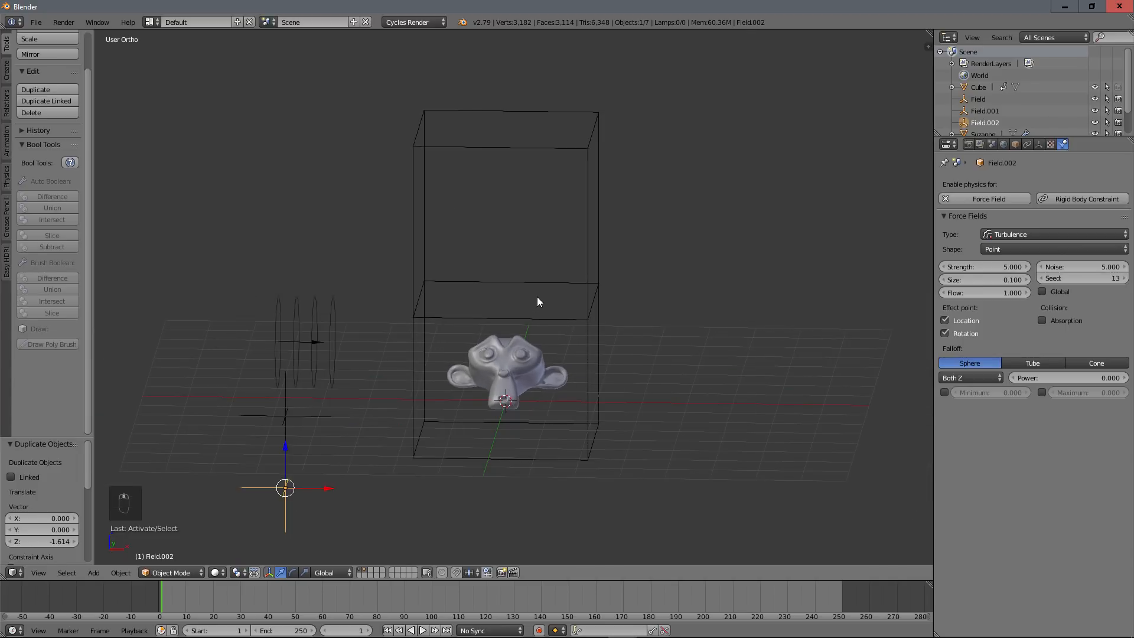
{"action": "middle_click_drag", "start_coordinate": [536, 296], "coordinate": [580, 290]}
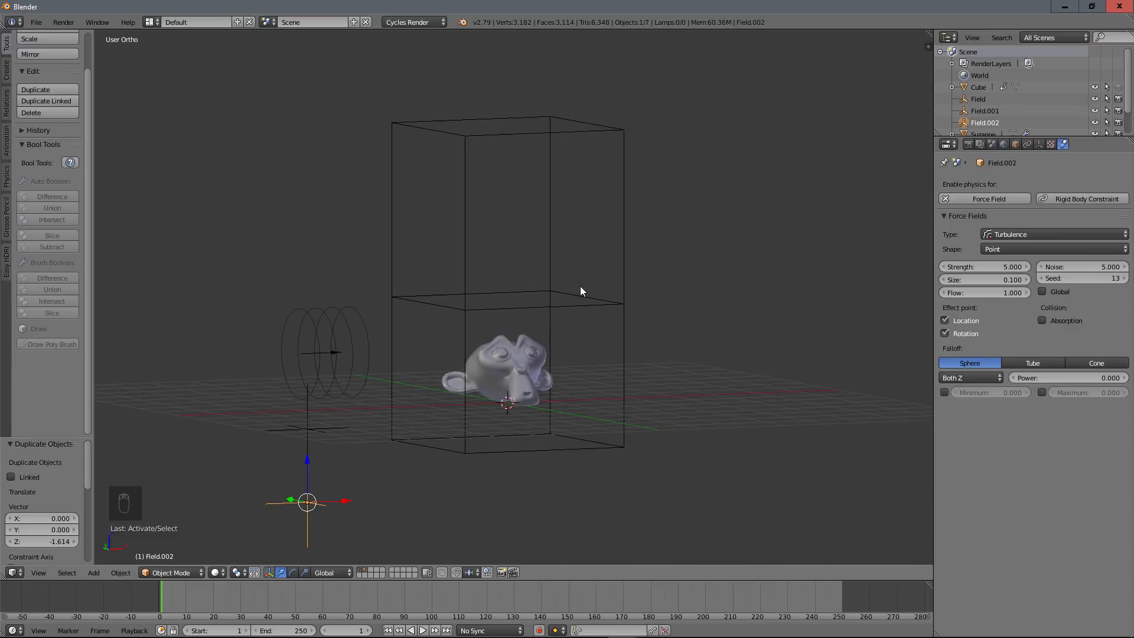
Switch to an empty layer and add an ico sphere with 1 subdivision.
{"action": "left_click", "coordinate": [369, 571]}
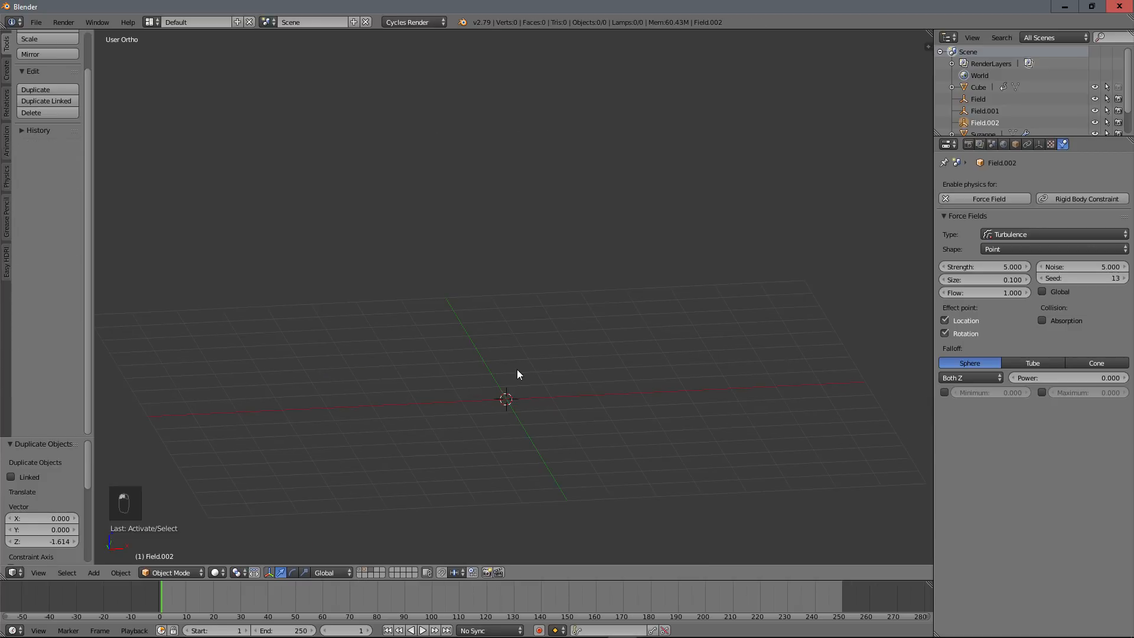
{"action": "key", "text": "shift+a"}
{"action": "mouse_move", "coordinate": [516, 369]}
{"action": "mouse_move", "coordinate": [511, 218]}
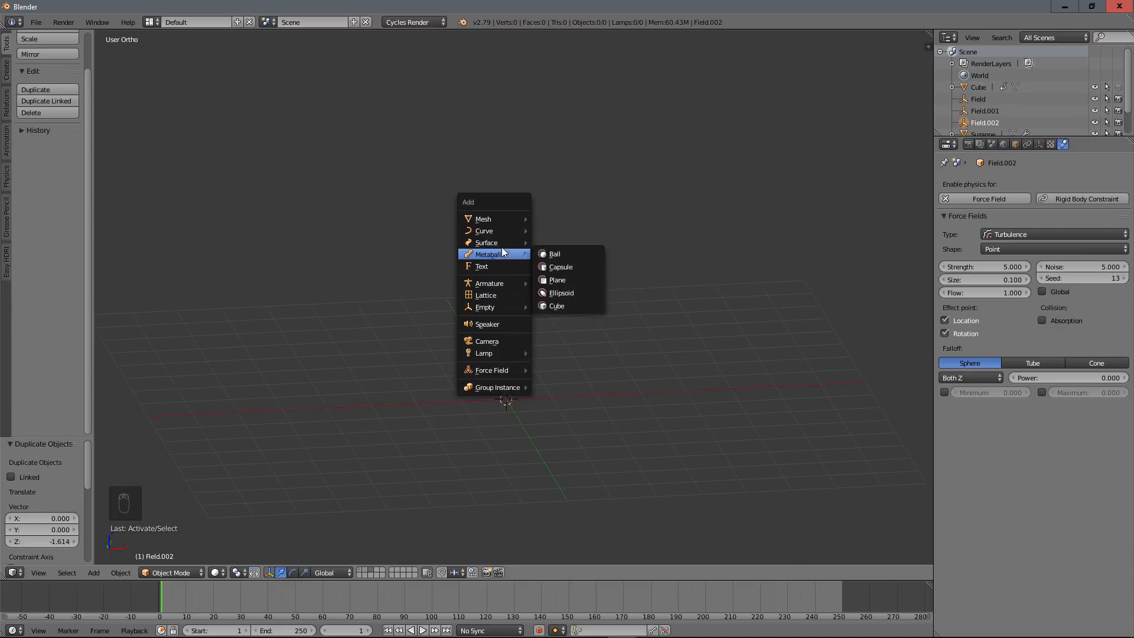
{"action": "mouse_move", "coordinate": [498, 235]}
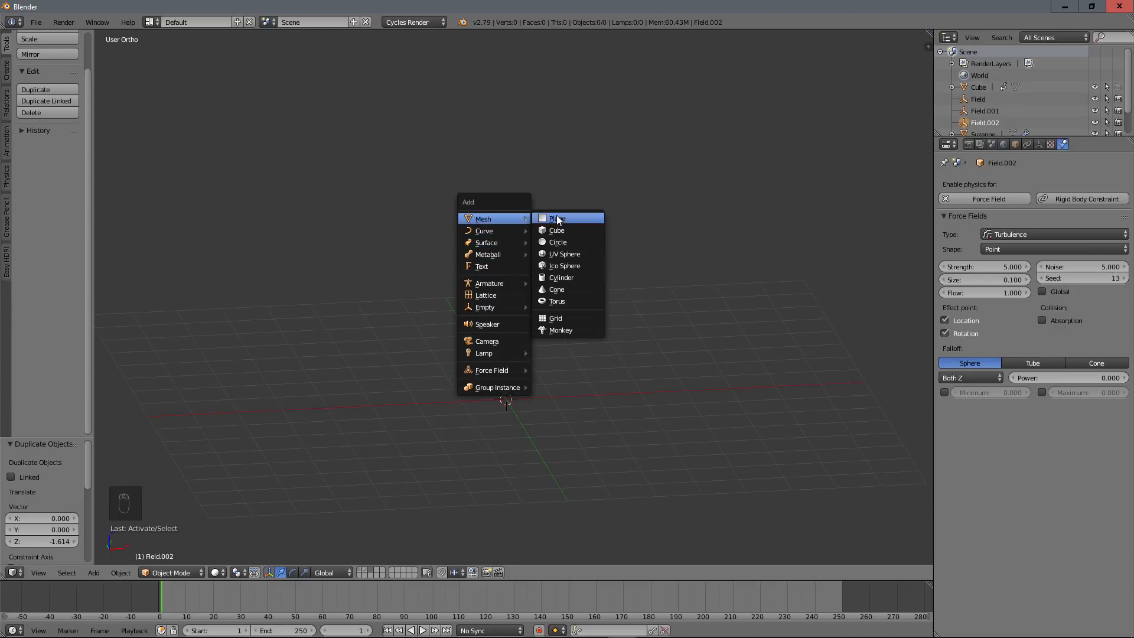
{"action": "left_click", "coordinate": [562, 265]}
{"action": "scroll", "coordinate": [554, 445], "scroll_direction": "up", "scroll_amount": 4}
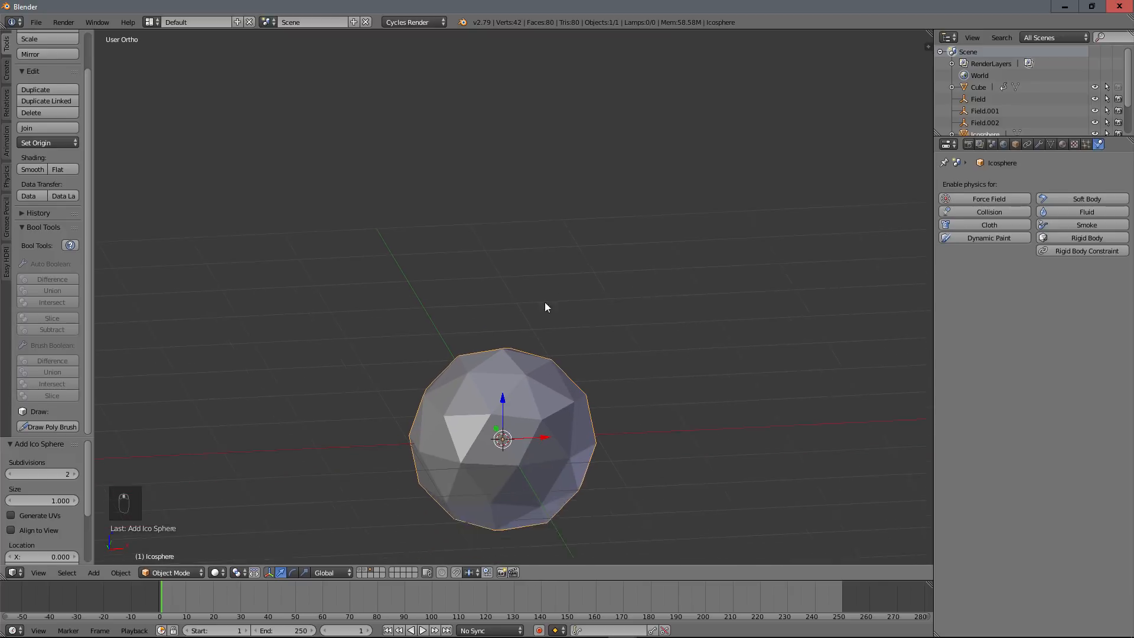
{"action": "left_click", "coordinate": [10, 474]}
{"action": "scroll", "coordinate": [504, 404], "scroll_direction": "down", "scroll_amount": 4}
{"action": "scroll", "coordinate": [504, 403], "scroll_direction": "up", "scroll_amount": 3}
{"action": "mouse_move", "coordinate": [504, 404]}
{"action": "middle_mouse_down"}
{"action": "mouse_move", "coordinate": [512, 375]}
{"action": "mouse_move", "coordinate": [519, 391]}
{"action": "middle_mouse_up"}
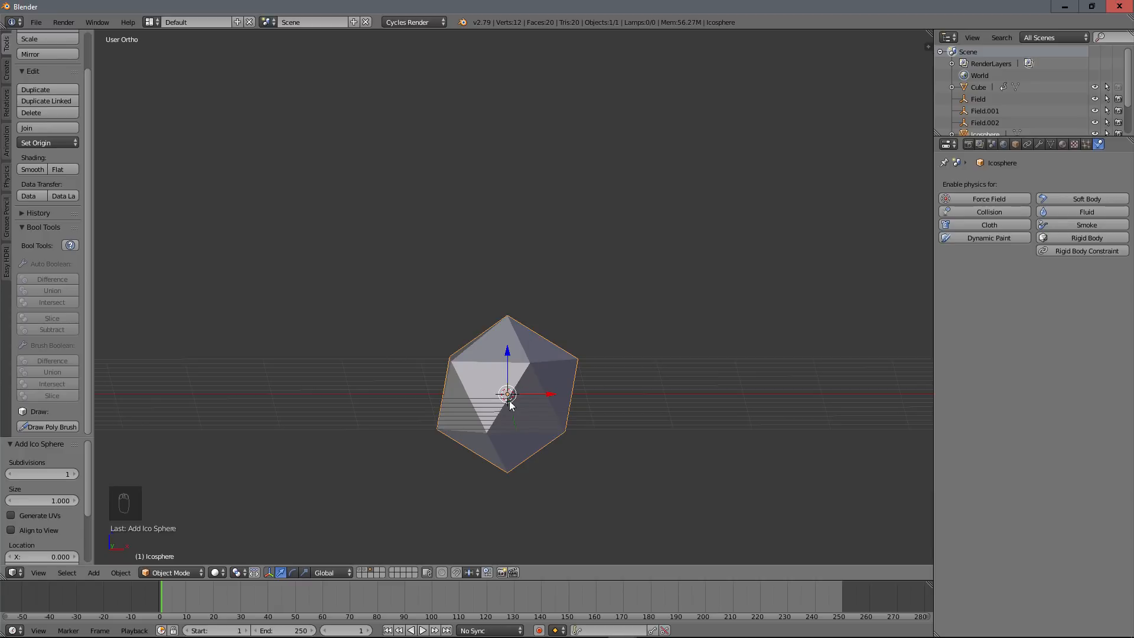
Duplicate the ico sphere about 2.1 units along X and repeat the duplication twice to make a row of four.
{"action": "mouse_move", "coordinate": [509, 401]}
{"action": "middle_mouse_down"}
{"action": "mouse_move", "coordinate": [561, 408]}
{"action": "mouse_move", "coordinate": [493, 408]}
{"action": "middle_mouse_up"}
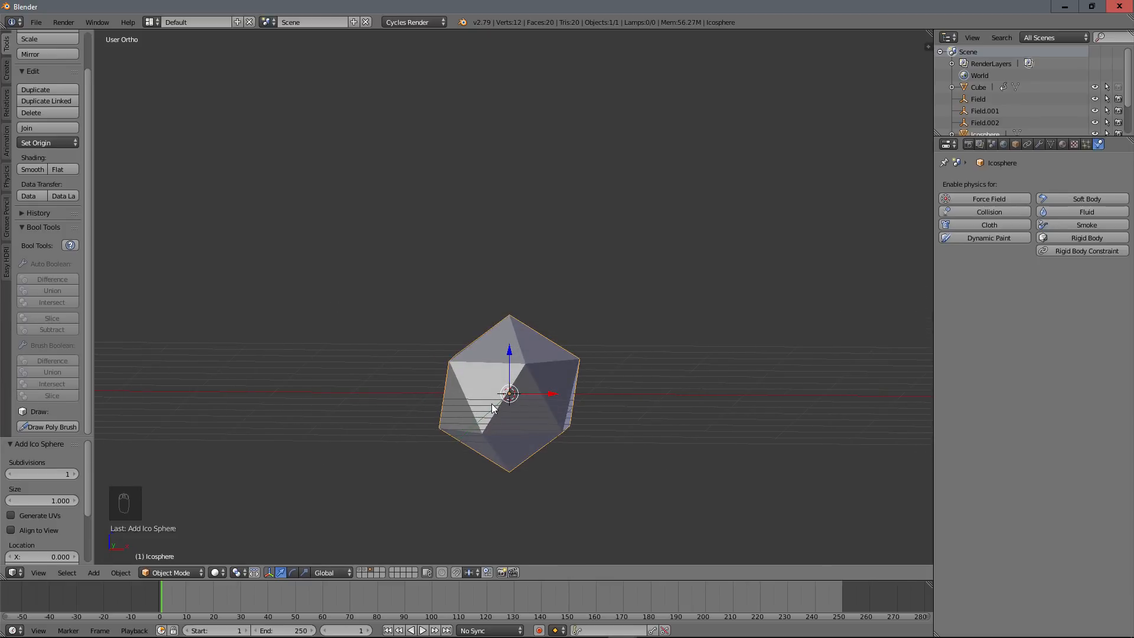
{"action": "key", "text": "shift+d"}
{"action": "left_click", "coordinate": [657, 422]}
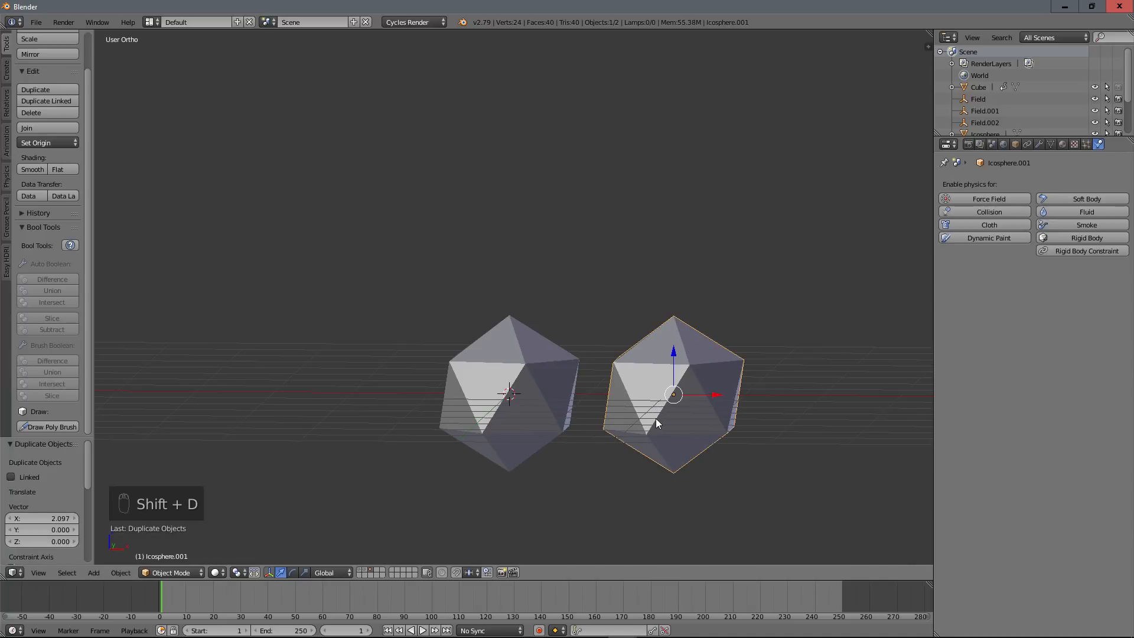
{"action": "key", "text": "shift+r"}
{"action": "key", "text": "shift+r"}
{"action": "scroll", "coordinate": [682, 419], "scroll_direction": "down", "scroll_amount": 4}
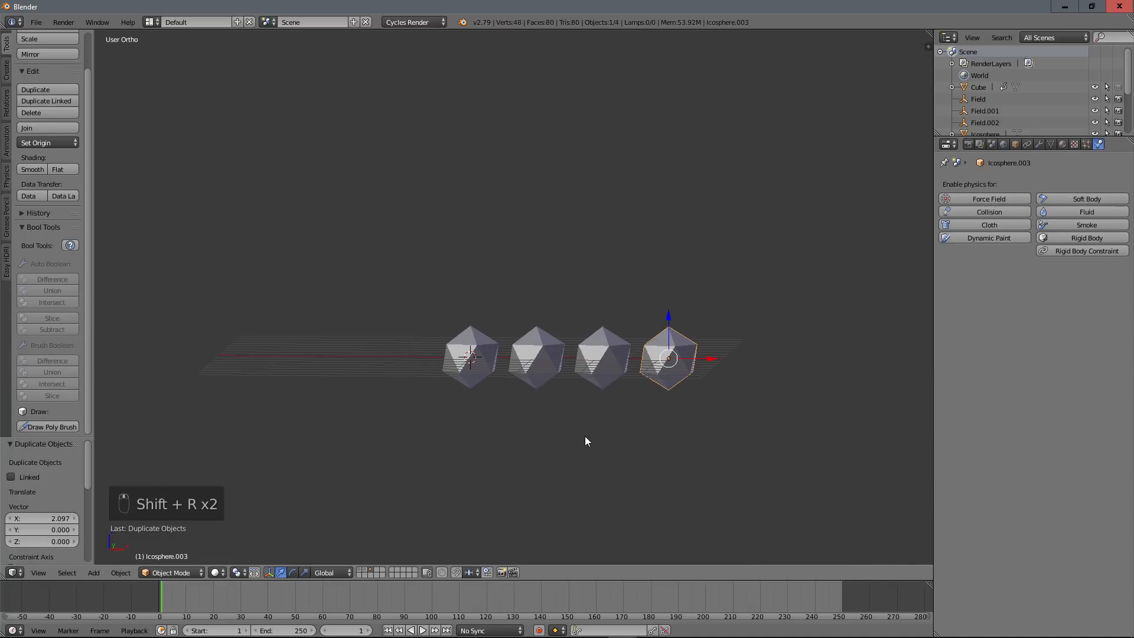
{"action": "scroll", "coordinate": [618, 477], "scroll_direction": "up", "scroll_amount": 2}
Flatten the second ico sphere's mesh to about 0.51 along Z, and rescale it uniformly by about 1.26 and 0.96.
{"action": "right_click", "coordinate": [559, 385]}
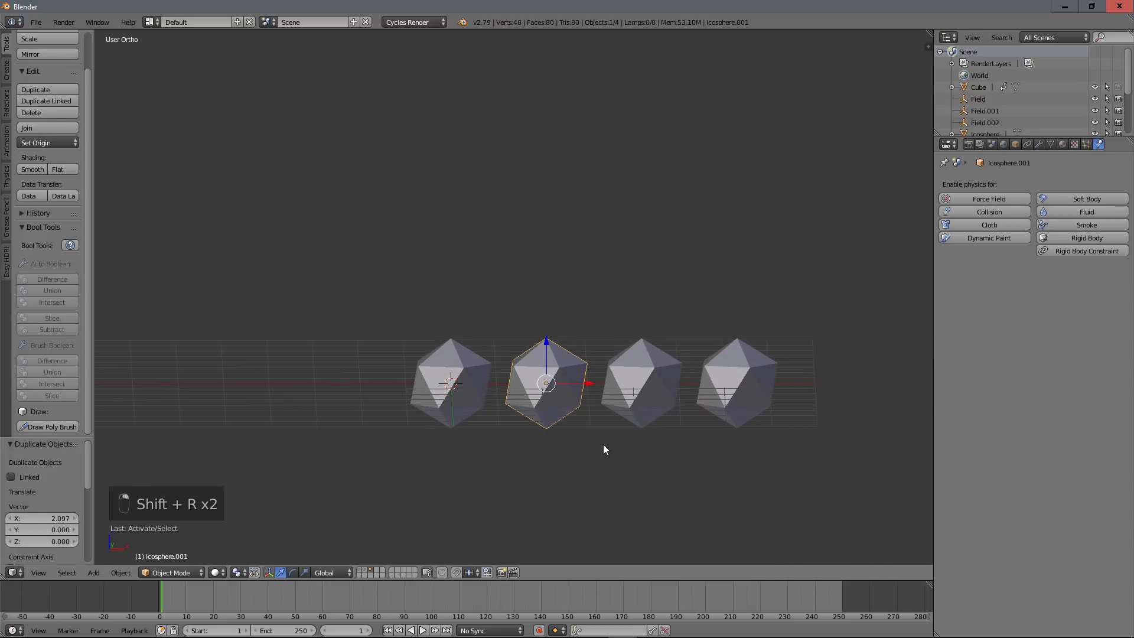
{"action": "key", "text": "Tab"}
{"action": "scroll", "coordinate": [604, 450], "scroll_direction": "up", "scroll_amount": 2}
{"action": "key", "text": "s"}
{"action": "key", "text": "z"}
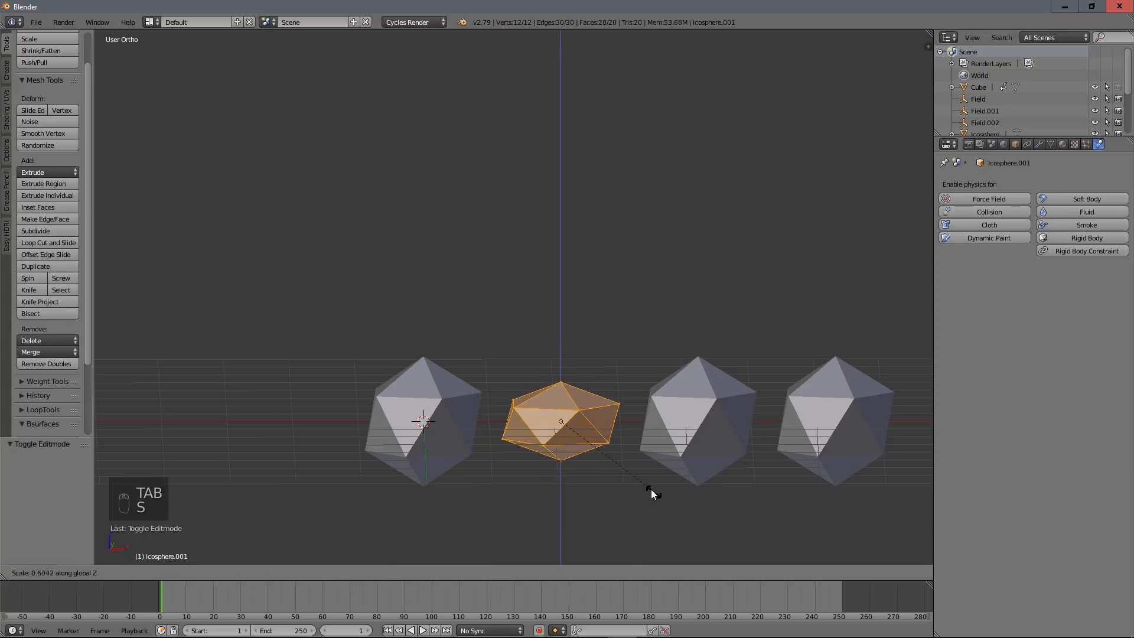
{"action": "left_click", "coordinate": [640, 480]}
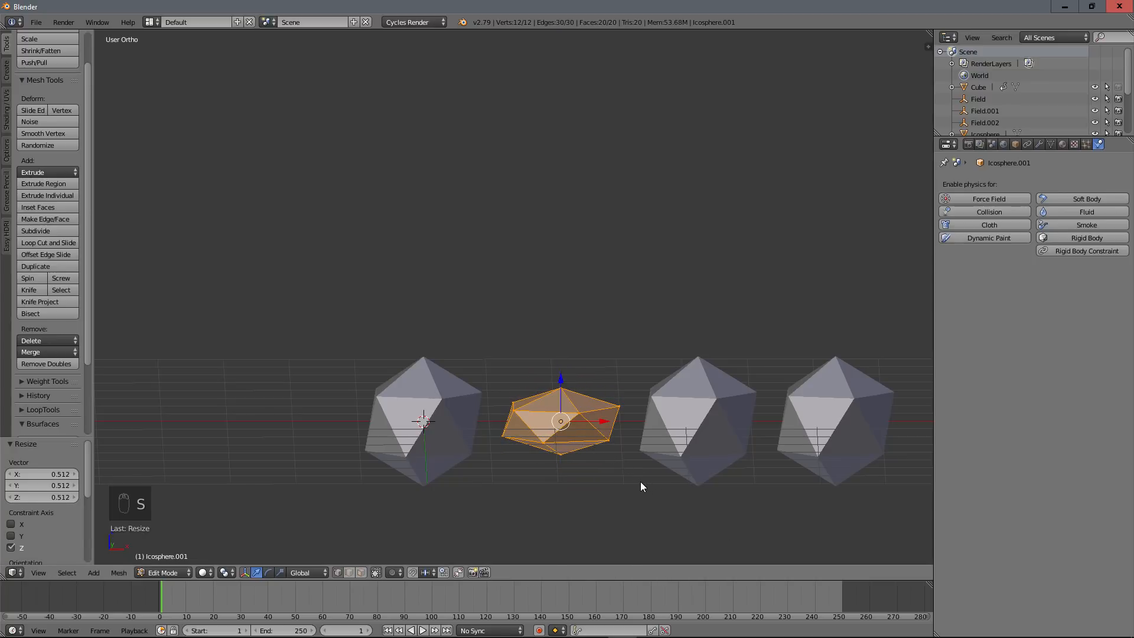
{"action": "key", "text": "s"}
{"action": "left_click", "coordinate": [670, 490]}
{"action": "middle_click_drag", "start_coordinate": [669, 491], "coordinate": [624, 451]}
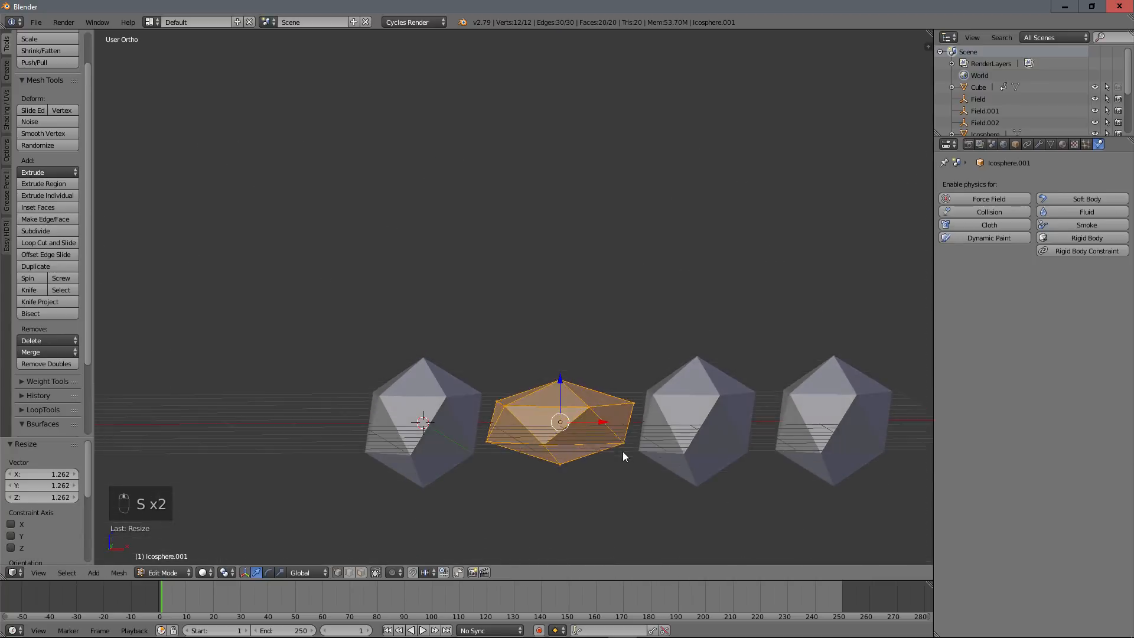
{"action": "key", "text": "s"}
{"action": "right_click", "coordinate": [681, 440]}
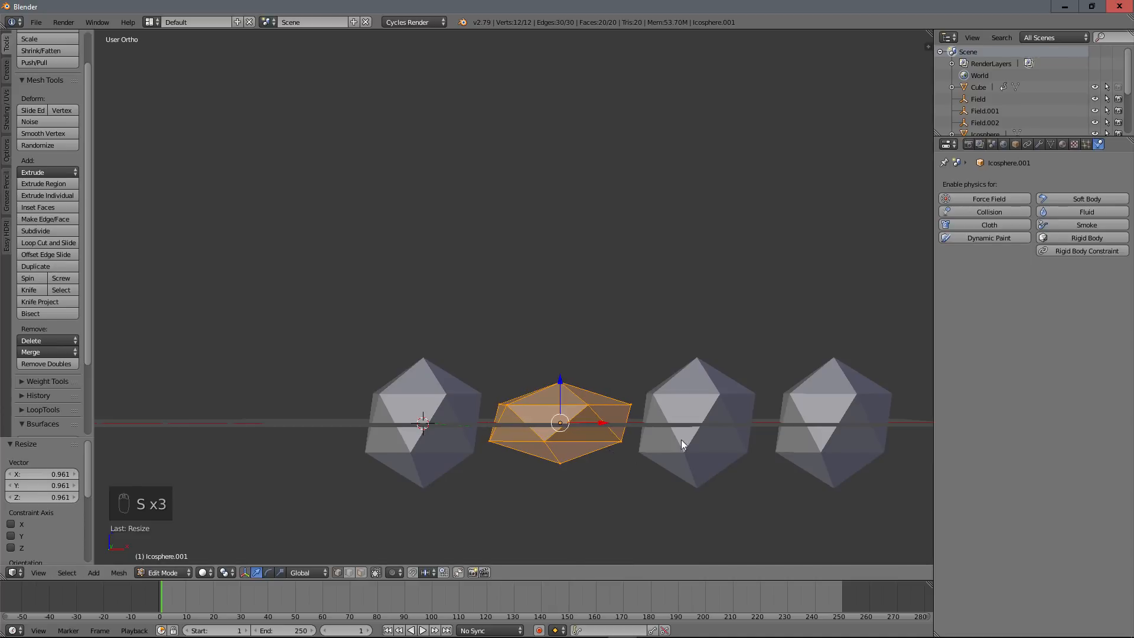
{"action": "key", "text": "Tab"}
Stretch the third ico sphere's mesh by about 2.42 along Z and shrink it uniformly to about 0.66.
{"action": "right_click", "coordinate": [709, 416]}
{"action": "key", "text": "Tab"}
{"action": "key", "text": "s"}
{"action": "key", "text": "z"}
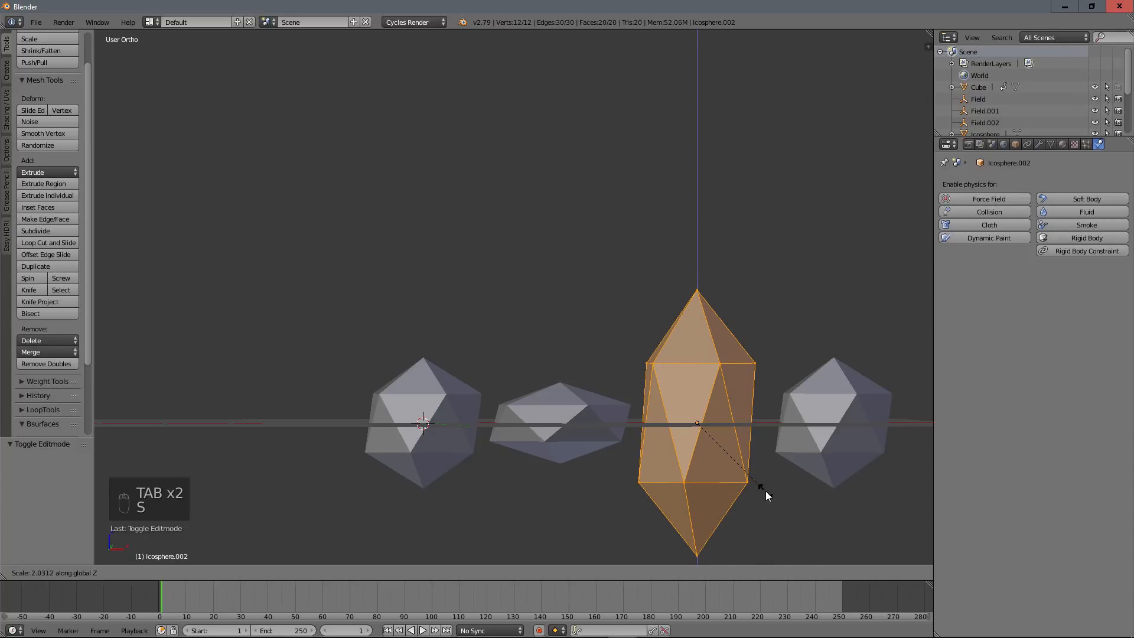
{"action": "left_click", "coordinate": [776, 505]}
{"action": "key", "text": "s"}
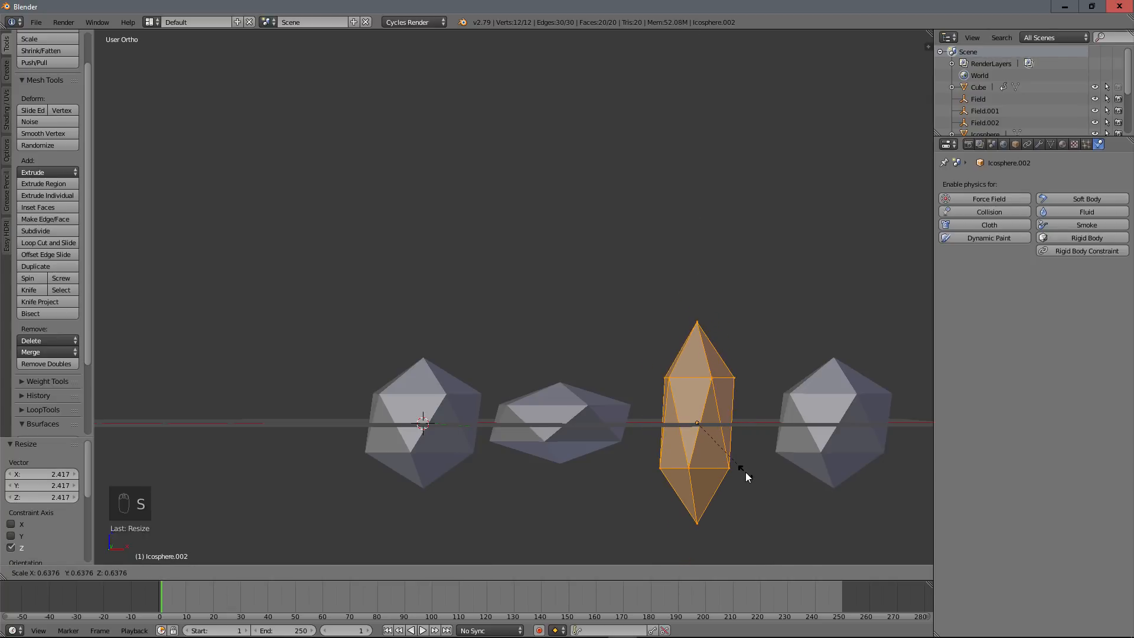
{"action": "left_click", "coordinate": [744, 474]}
{"action": "scroll", "coordinate": [673, 445], "scroll_direction": "down", "scroll_amount": 2}
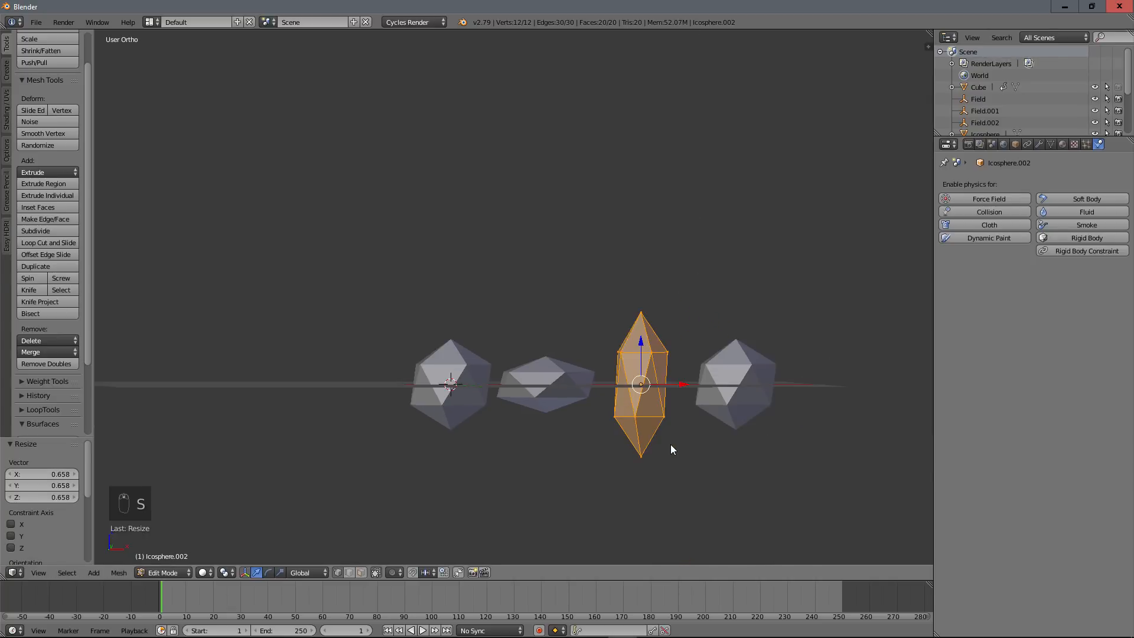
{"action": "key", "text": "Tab"}
Reshape the fourth ico sphere by shifting its top vertex sideways and pulling its lower-left vertex outward by about 0.25 units.
{"action": "scroll", "coordinate": [668, 444], "scroll_direction": "up", "scroll_amount": 2}
{"action": "middle_click_drag", "start_coordinate": [783, 415], "coordinate": [669, 402], "text": "shift"}
{"action": "key", "text": "Tab"}
{"action": "key", "text": "Tab"}
{"action": "right_click", "coordinate": [727, 408]}
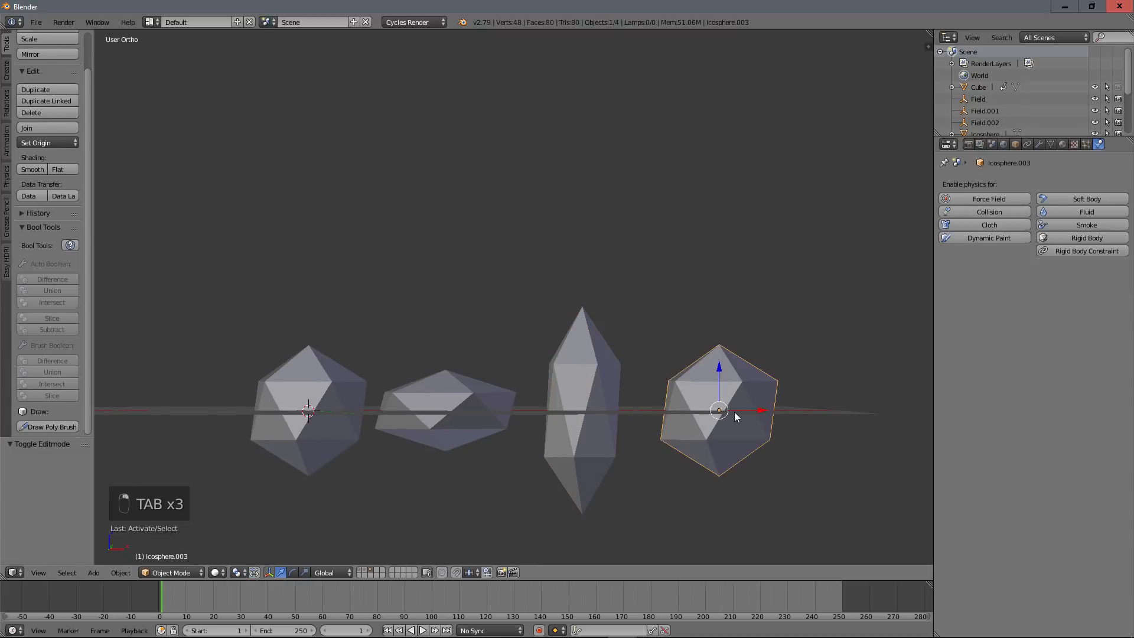
{"action": "key", "text": "Tab"}
{"action": "right_click", "coordinate": [723, 358]}
{"action": "key", "text": "g"}
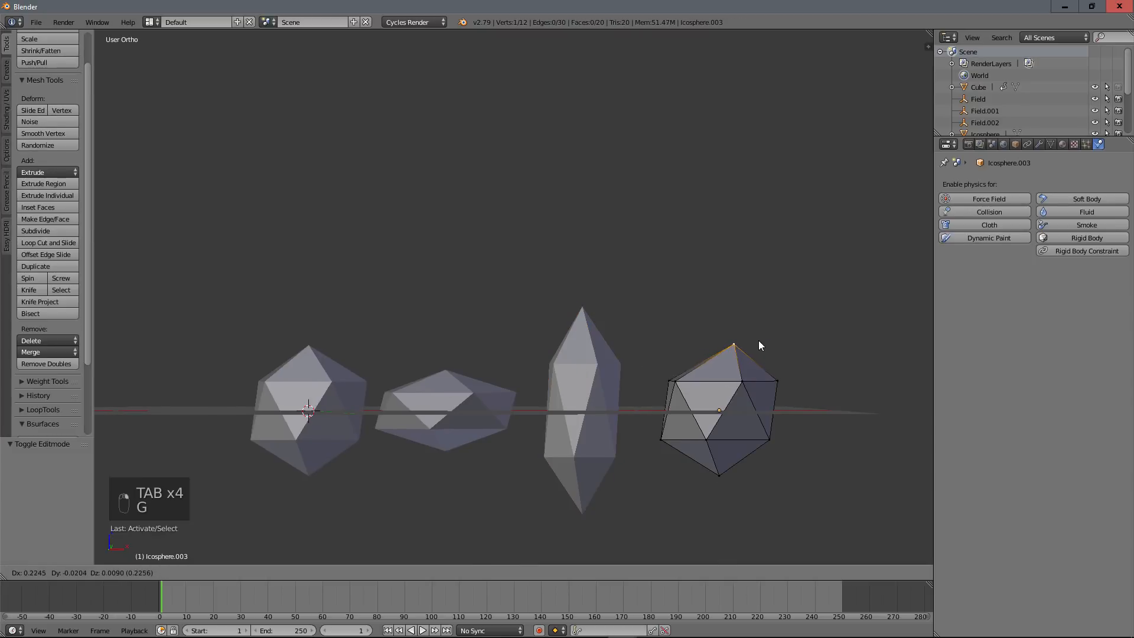
{"action": "left_click", "coordinate": [764, 336]}
{"action": "right_click", "coordinate": [660, 443]}
{"action": "key", "text": "g"}
{"action": "left_click", "coordinate": [635, 424]}
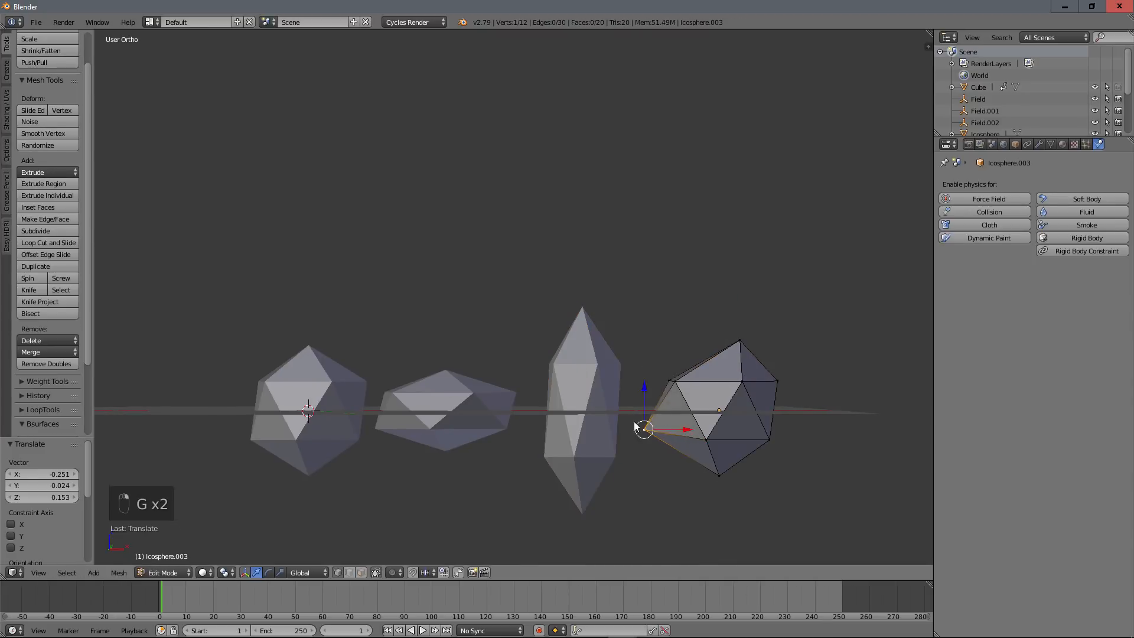
Pull the fourth ico sphere's lower-right vertex outward and down, and nudge its upper-right vertex slightly inward.
{"action": "right_click", "coordinate": [772, 439]}
{"action": "key", "text": "g"}
{"action": "left_click", "coordinate": [799, 445]}
{"action": "right_click", "coordinate": [777, 384]}
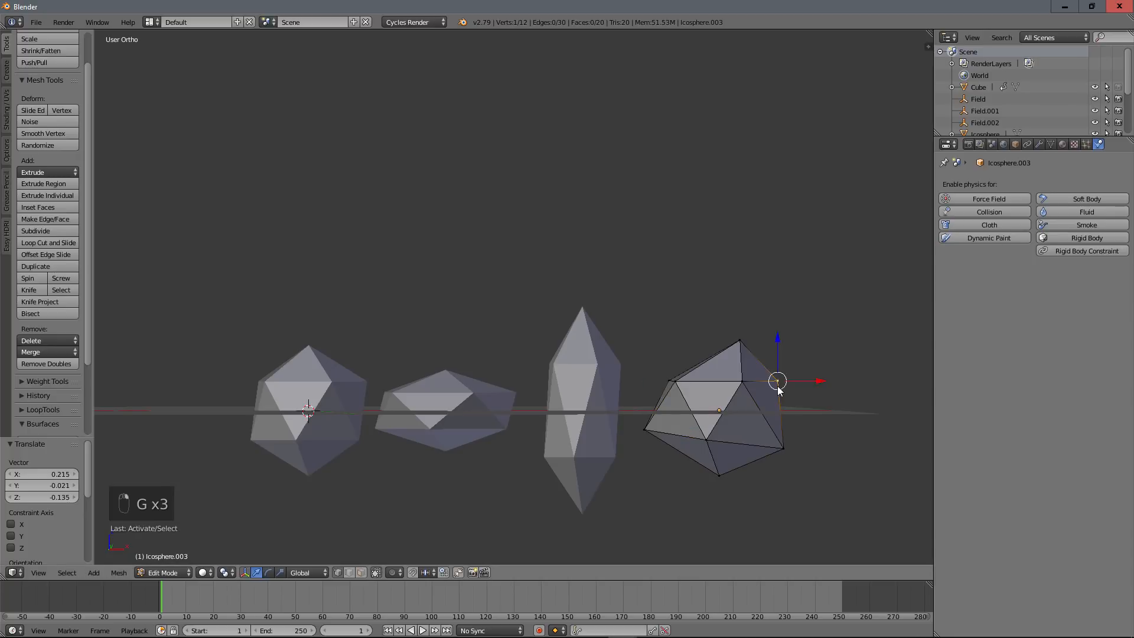
{"action": "key", "text": "g"}
{"action": "left_click", "coordinate": [769, 391]}
{"action": "scroll", "coordinate": [753, 415], "scroll_direction": "down", "scroll_amount": 3}
{"action": "key", "text": "Tab"}
{"action": "middle_click_drag", "start_coordinate": [642, 413], "coordinate": [606, 425]}
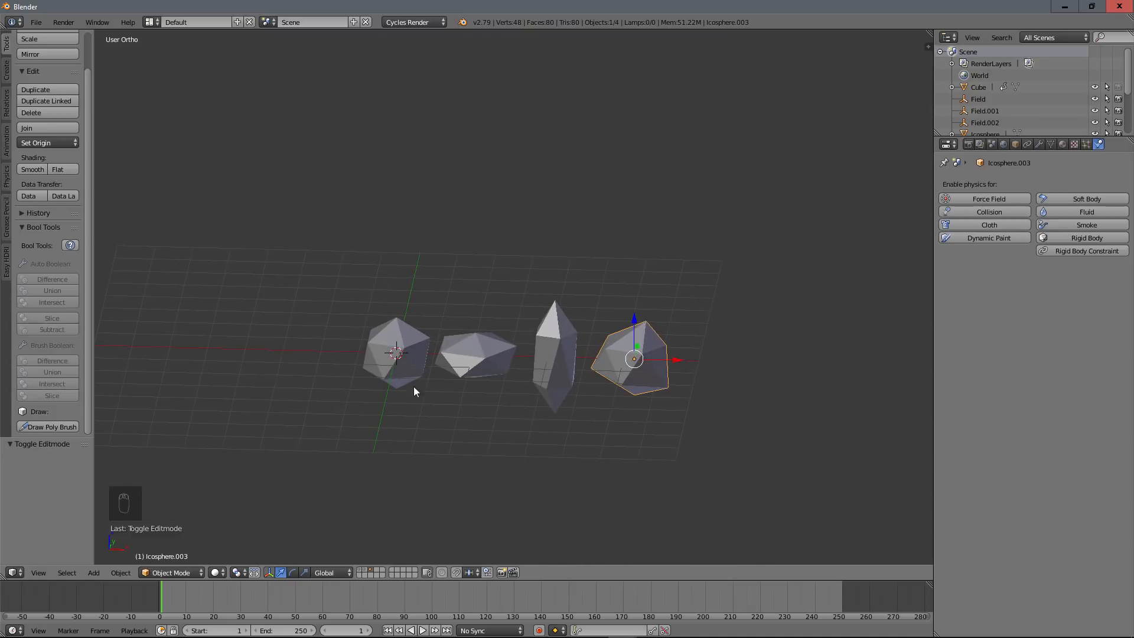
{"action": "scroll", "coordinate": [565, 316], "scroll_direction": "up", "scroll_amount": 3}
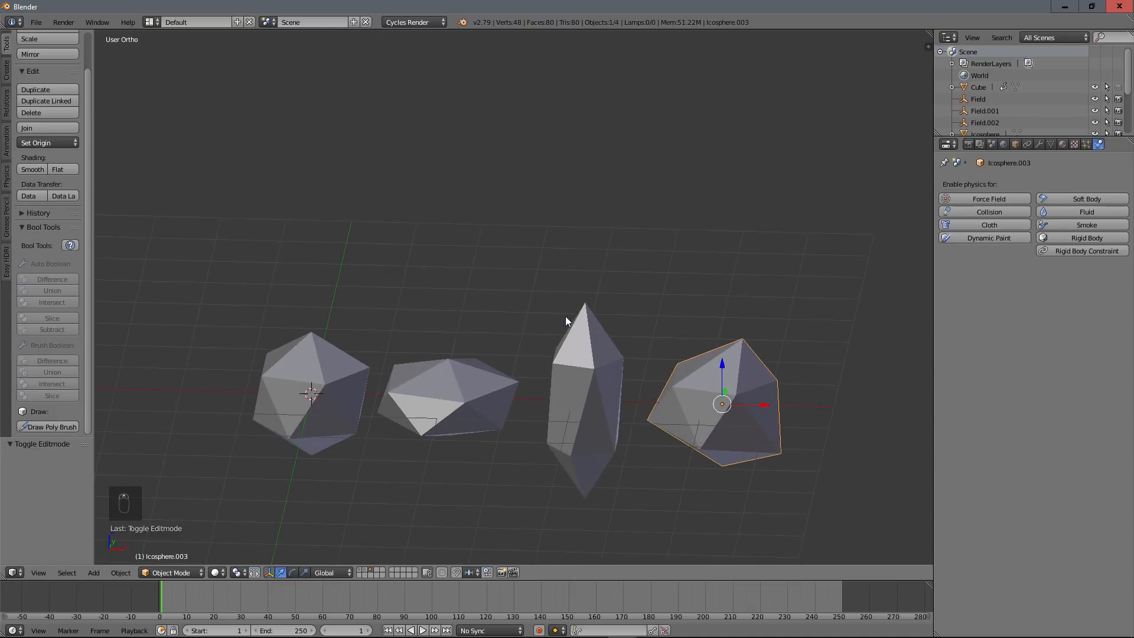
{"action": "scroll", "coordinate": [555, 320], "scroll_direction": "down", "scroll_amount": 1}
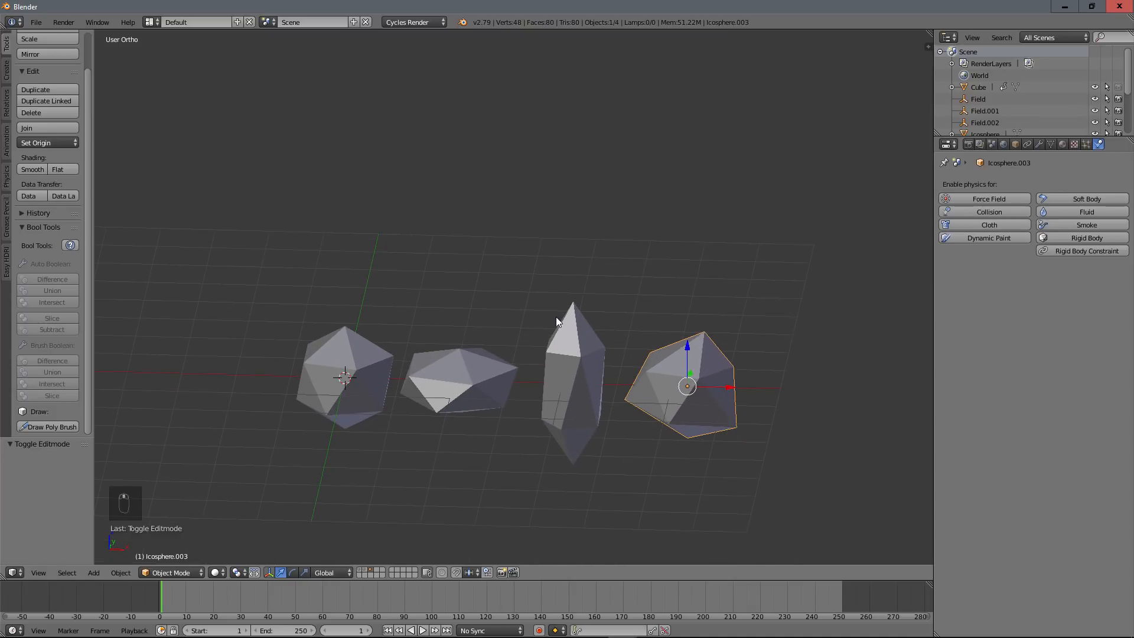
Apply smooth shading to all four ico sphere grains.
{"action": "left_click", "coordinate": [350, 353]}
{"action": "left_click", "coordinate": [456, 359], "text": "shift"}
{"action": "left_click", "coordinate": [575, 366], "text": "shift"}
{"action": "left_click", "coordinate": [665, 360], "text": "shift"}
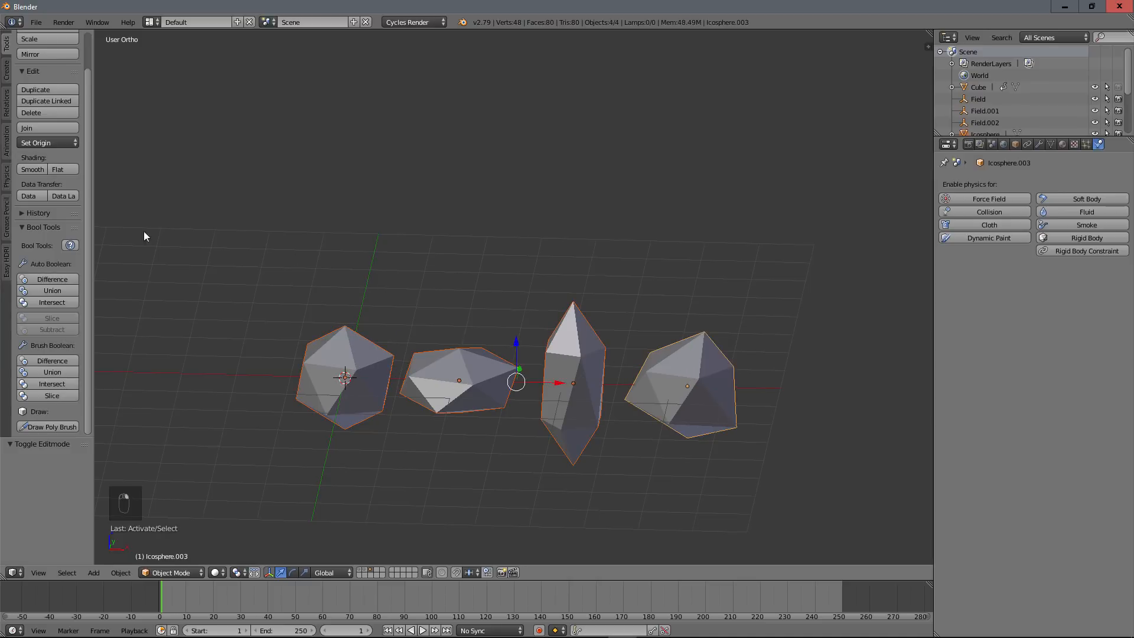
{"action": "left_click", "coordinate": [32, 170]}
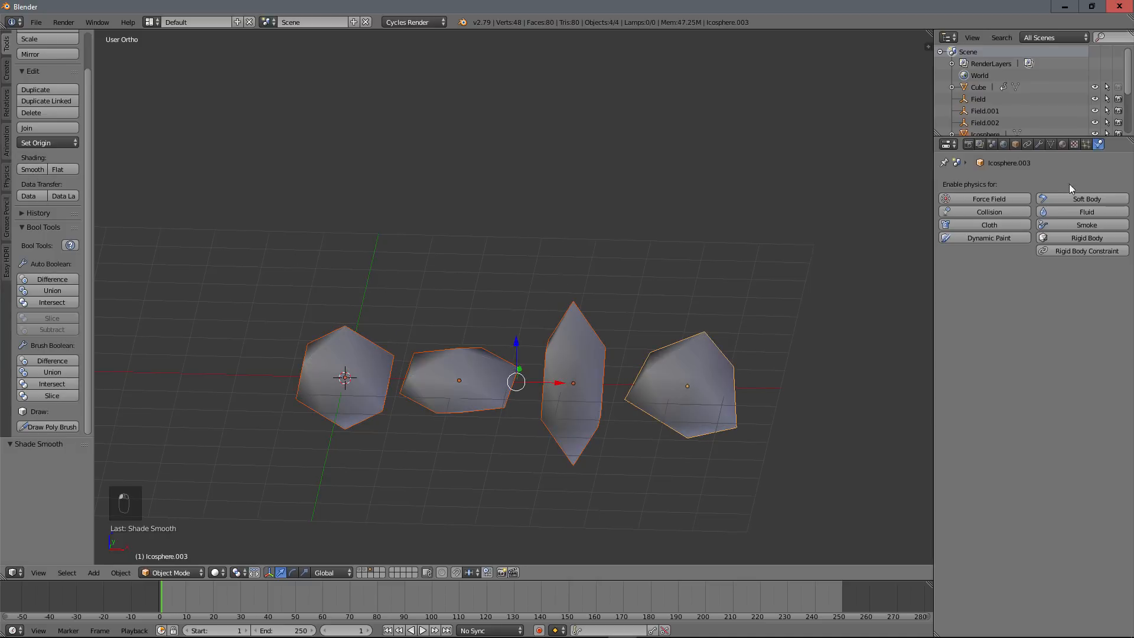
Create a new material for the fourth ico sphere and give its Diffuse BSDF a light sandy-orange color.
{"action": "left_click", "coordinate": [1064, 144]}
{"action": "left_click", "coordinate": [1015, 219]}
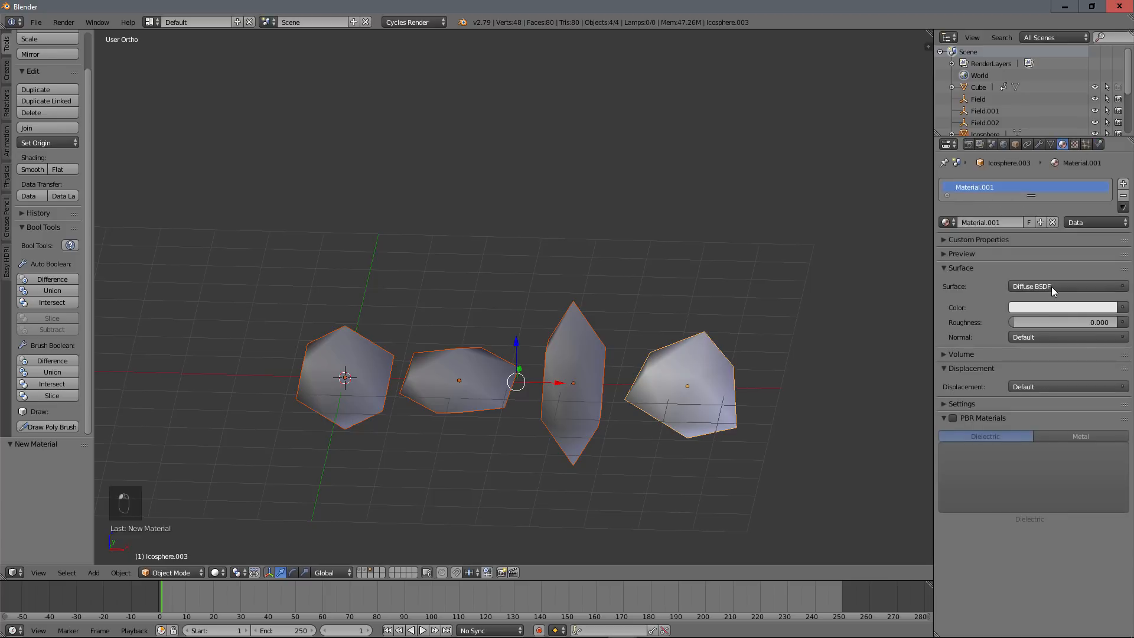
{"action": "left_click", "coordinate": [1048, 305]}
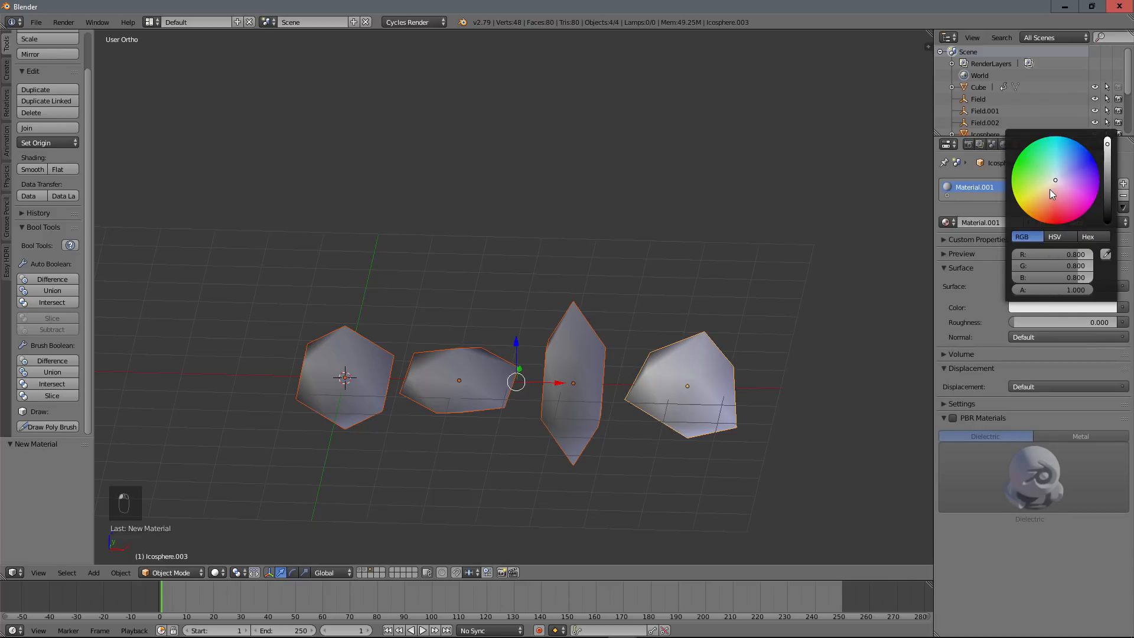
{"action": "left_click_drag", "start_coordinate": [1049, 189], "coordinate": [1046, 190]}
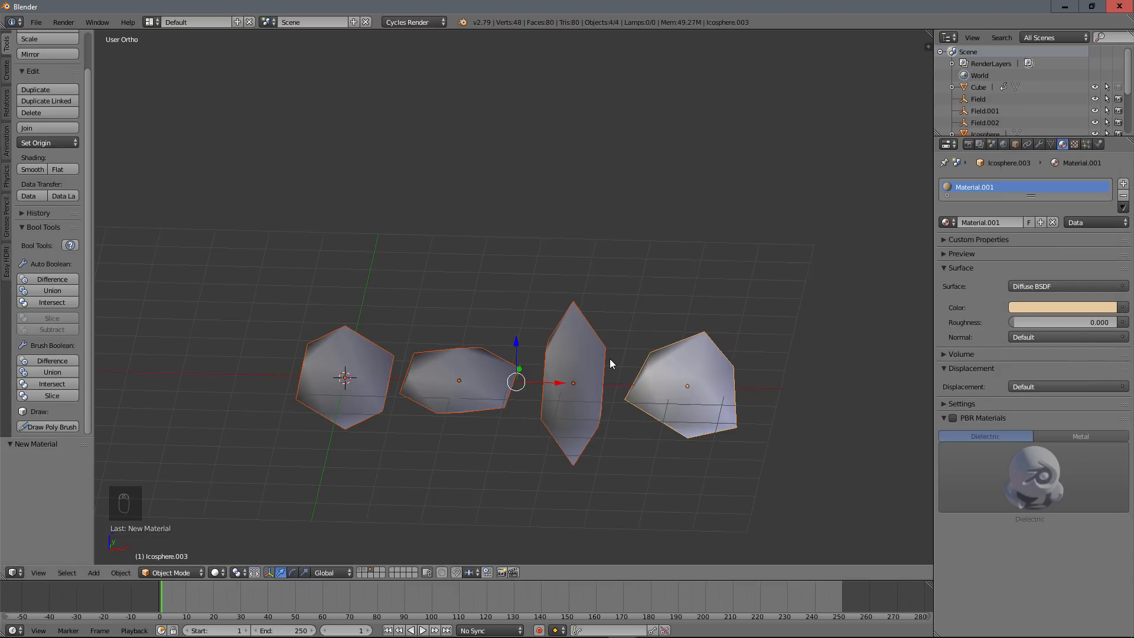
Link the fourth ico sphere's sand-colored material to the other three selected ico spheres.
{"action": "scroll", "coordinate": [578, 379], "scroll_direction": "down", "scroll_amount": 3}
{"action": "middle_click_drag", "start_coordinate": [540, 321], "coordinate": [552, 304]}
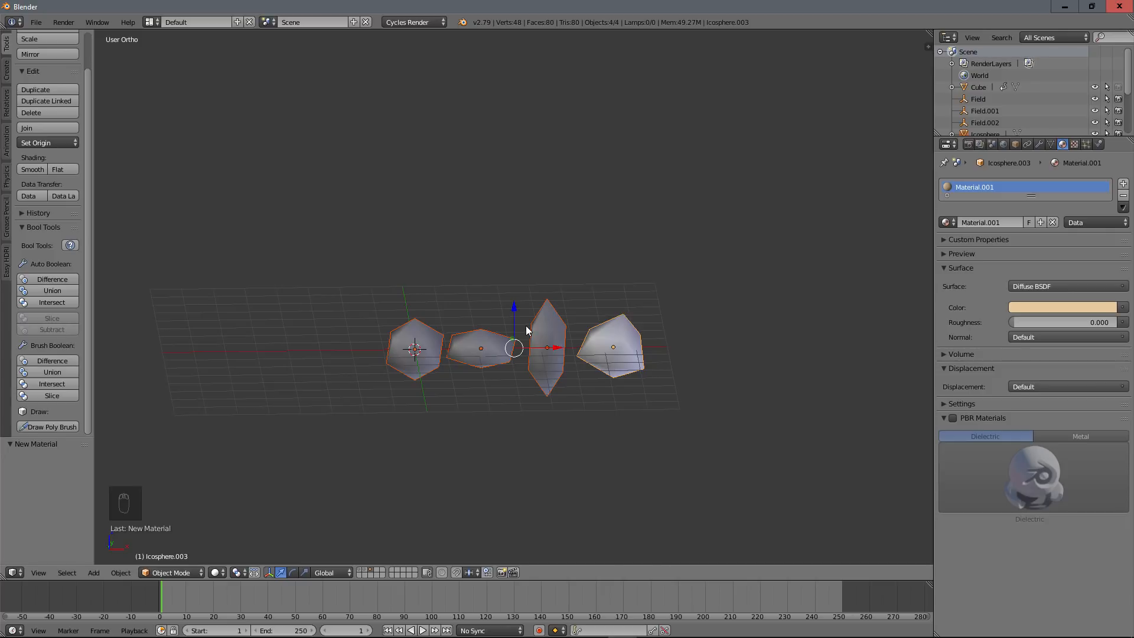
{"action": "key", "text": "ctrl+l"}
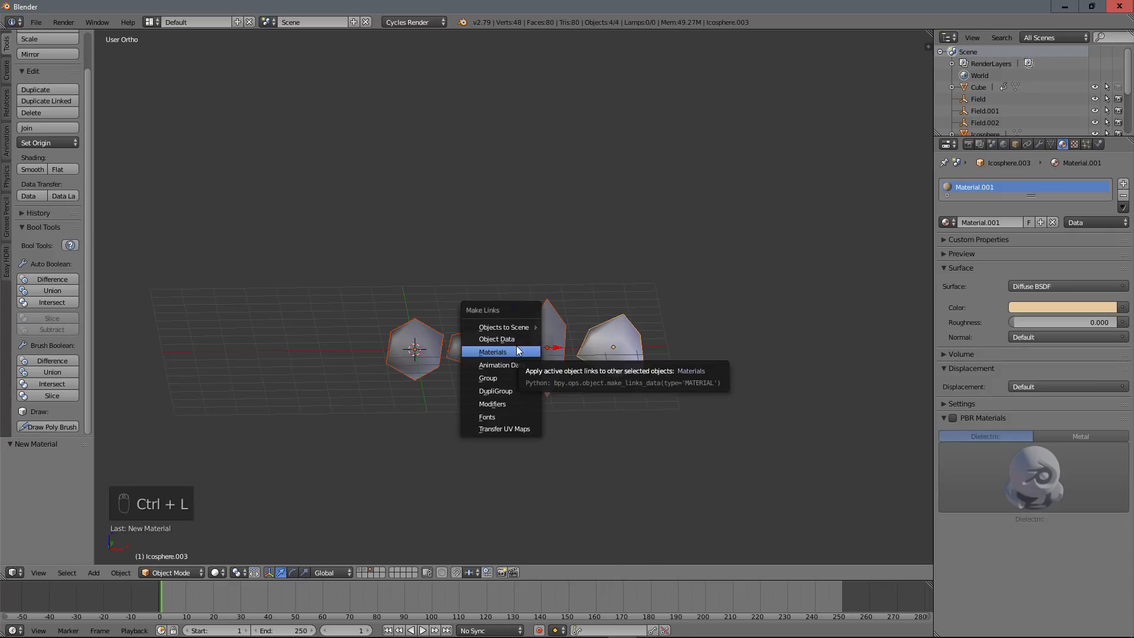
{"action": "left_click", "coordinate": [517, 351]}
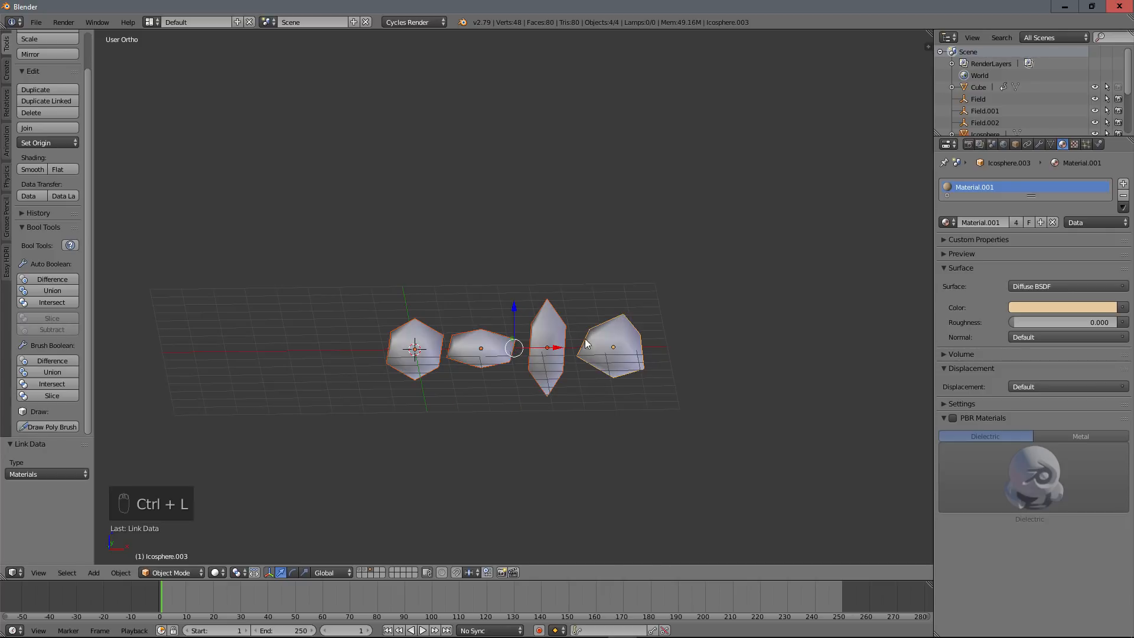
Examine each ico sphere in turn to check which material is assigned to it.
{"action": "right_click", "coordinate": [565, 314]}
{"action": "middle_click_drag", "start_coordinate": [575, 294], "coordinate": [556, 299]}
{"action": "right_click", "coordinate": [482, 346]}
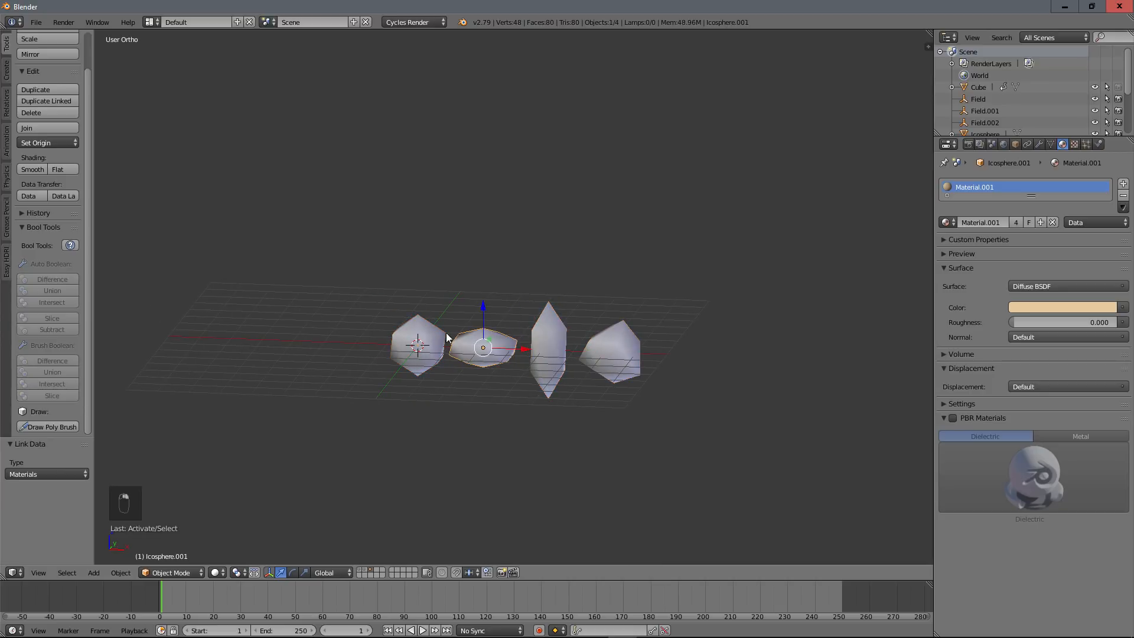
{"action": "right_click", "coordinate": [417, 345]}
{"action": "right_click", "coordinate": [548, 348]}
{"action": "right_click", "coordinate": [579, 337]}
{"action": "right_click", "coordinate": [549, 346]}
{"action": "right_click", "coordinate": [483, 348]}
Put all four ico spheres into a new group named "sand".
{"action": "right_click", "coordinate": [421, 345]}
{"action": "middle_click_drag", "start_coordinate": [448, 358], "coordinate": [465, 357]}
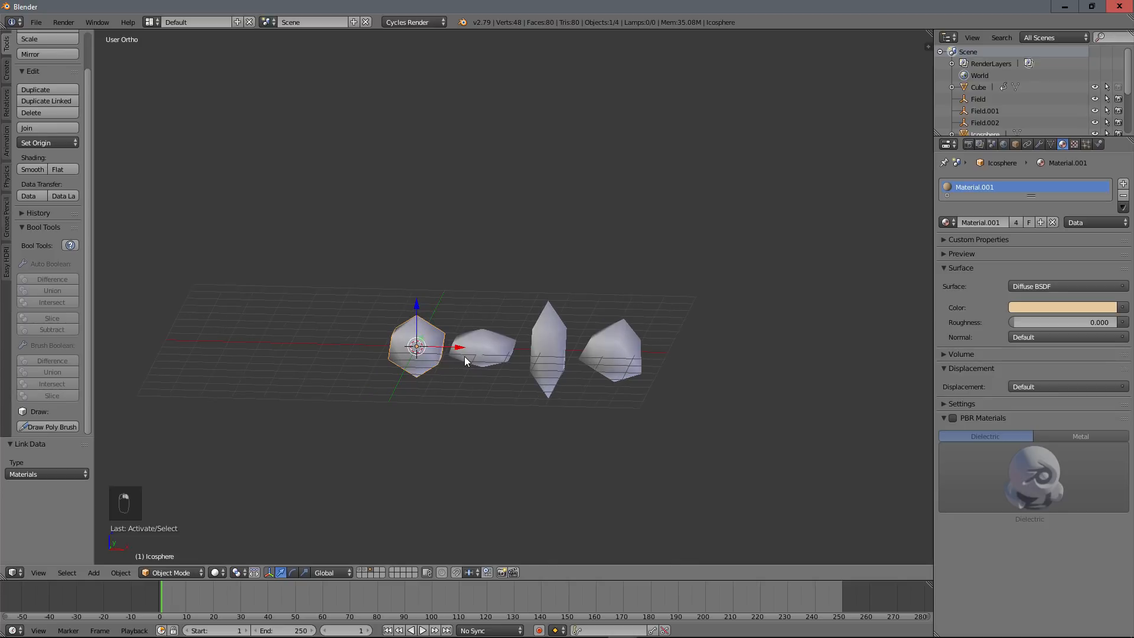
{"action": "right_click", "coordinate": [488, 343], "text": "shift"}
{"action": "right_click", "coordinate": [548, 342], "text": "shift"}
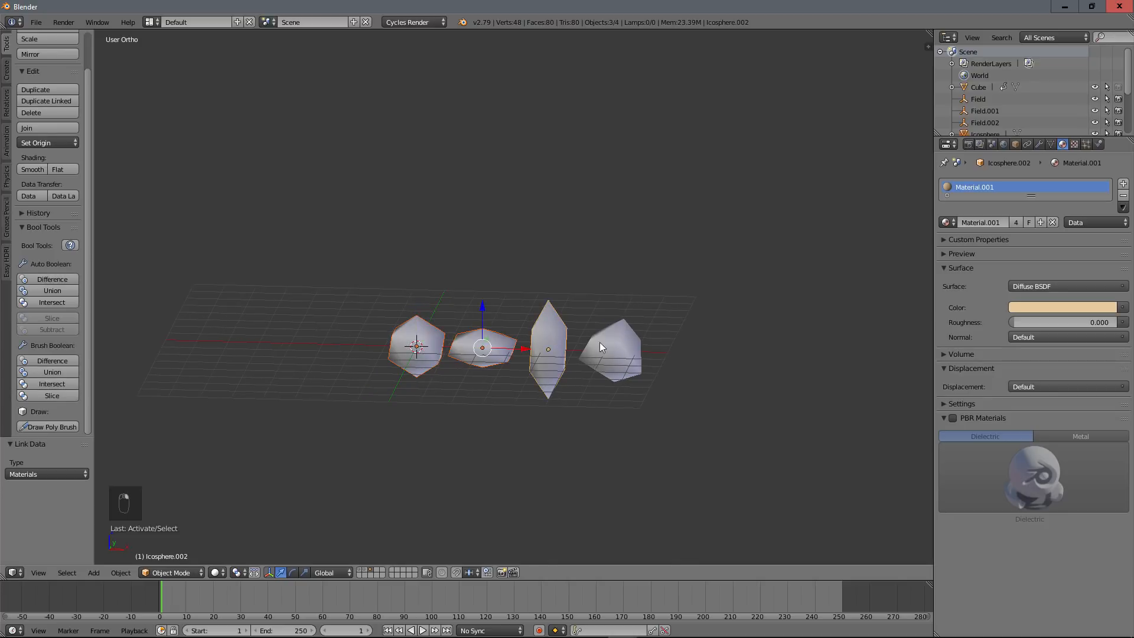
{"action": "right_click", "coordinate": [600, 341], "text": "shift"}
{"action": "key", "text": "ctrl+g"}
{"action": "left_click", "coordinate": [54, 474]}
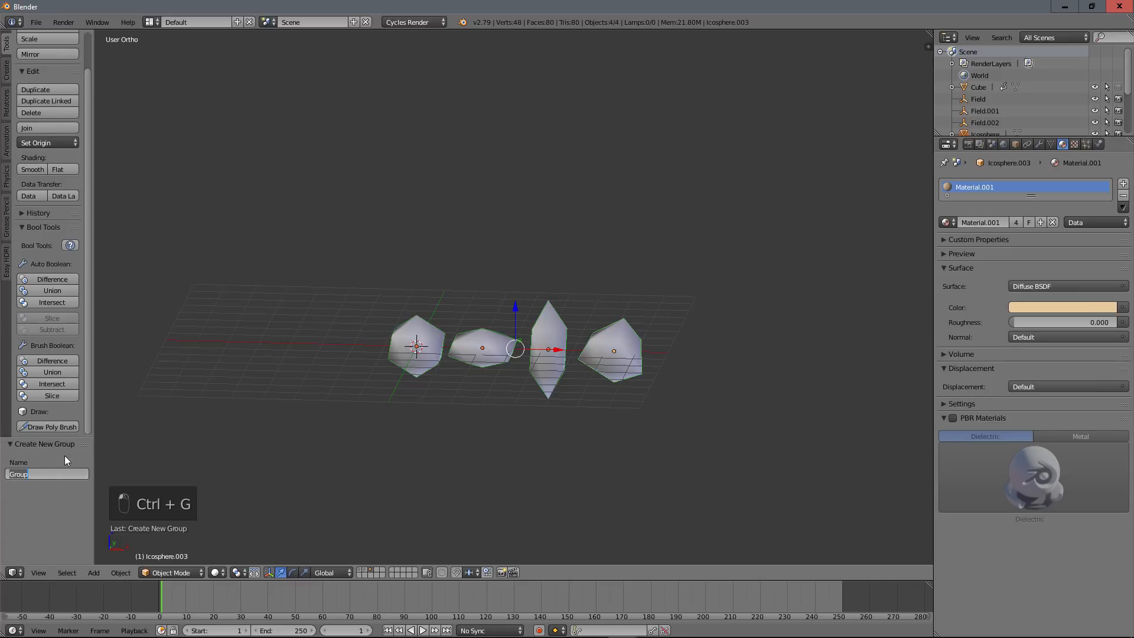
{"action": "type", "text": "sand"}
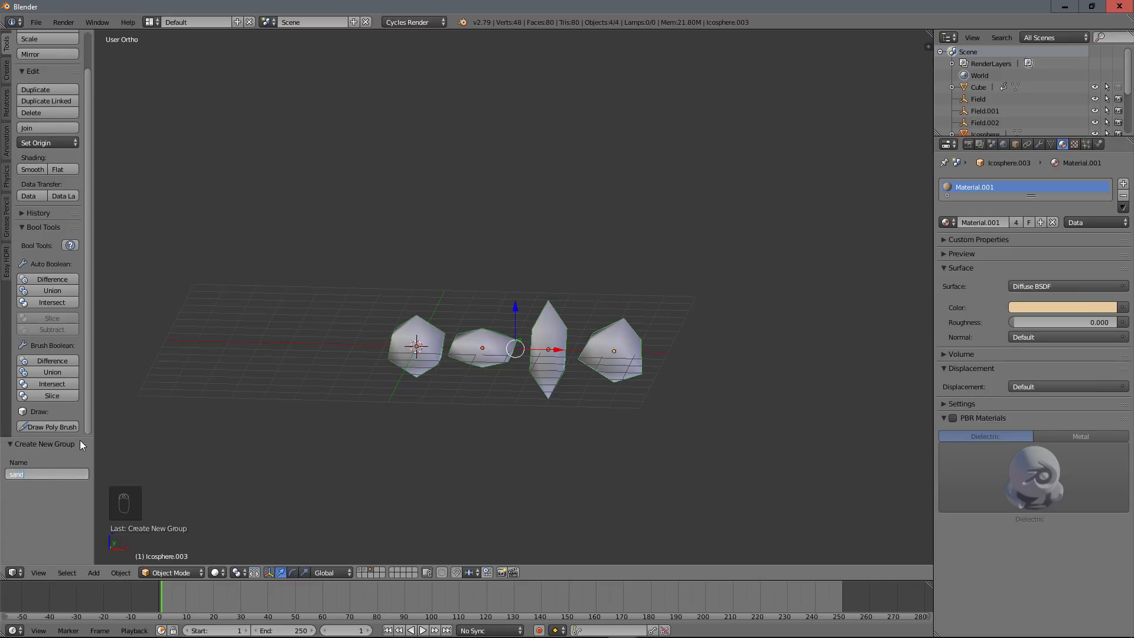
{"action": "key", "text": "Return"}
Return to the layer with the Suzanne head, play the animation to frame 66, and select the Suzanne-particle object.
{"action": "left_click", "coordinate": [366, 569]}
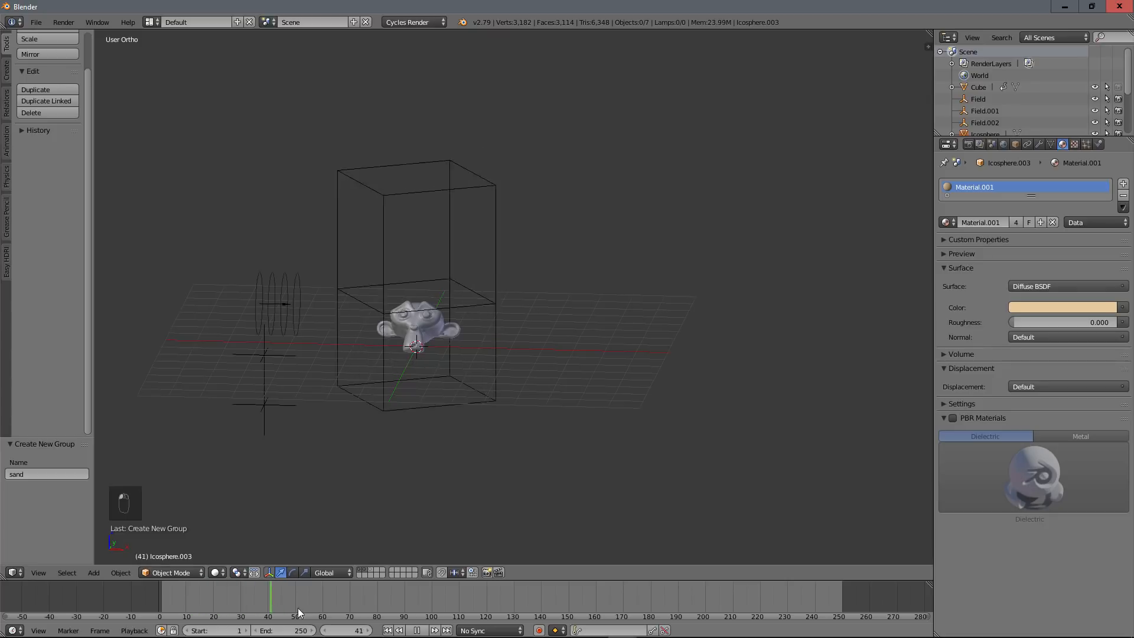
{"action": "key", "text": "alt+a"}
{"action": "scroll", "coordinate": [1000, 108], "scroll_direction": "down", "scroll_amount": 2}
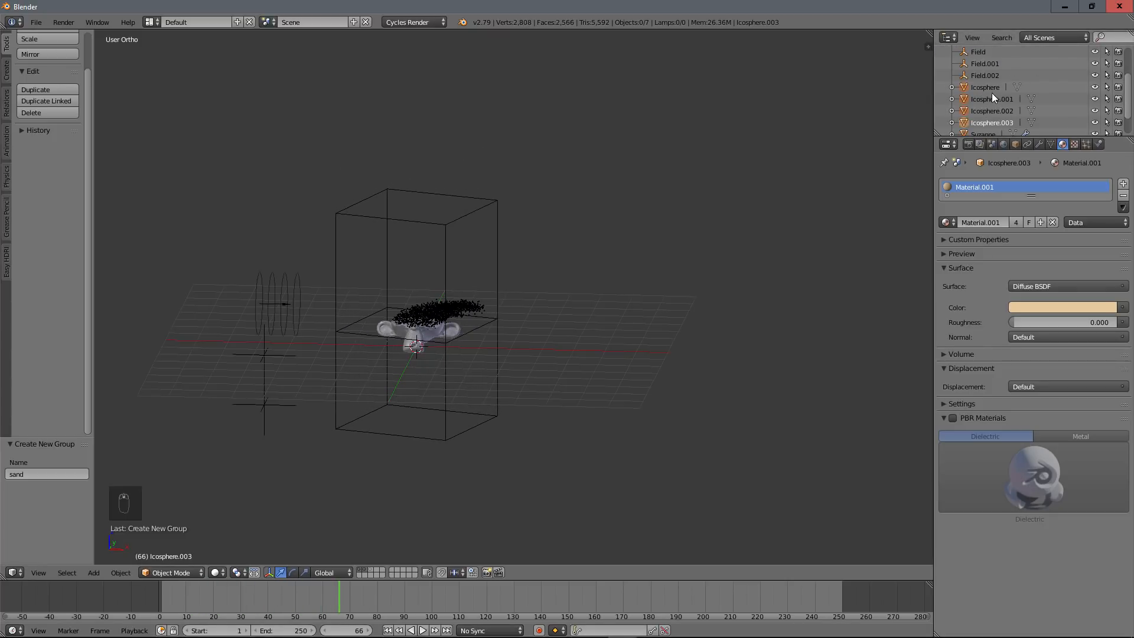
{"action": "left_click", "coordinate": [993, 131]}
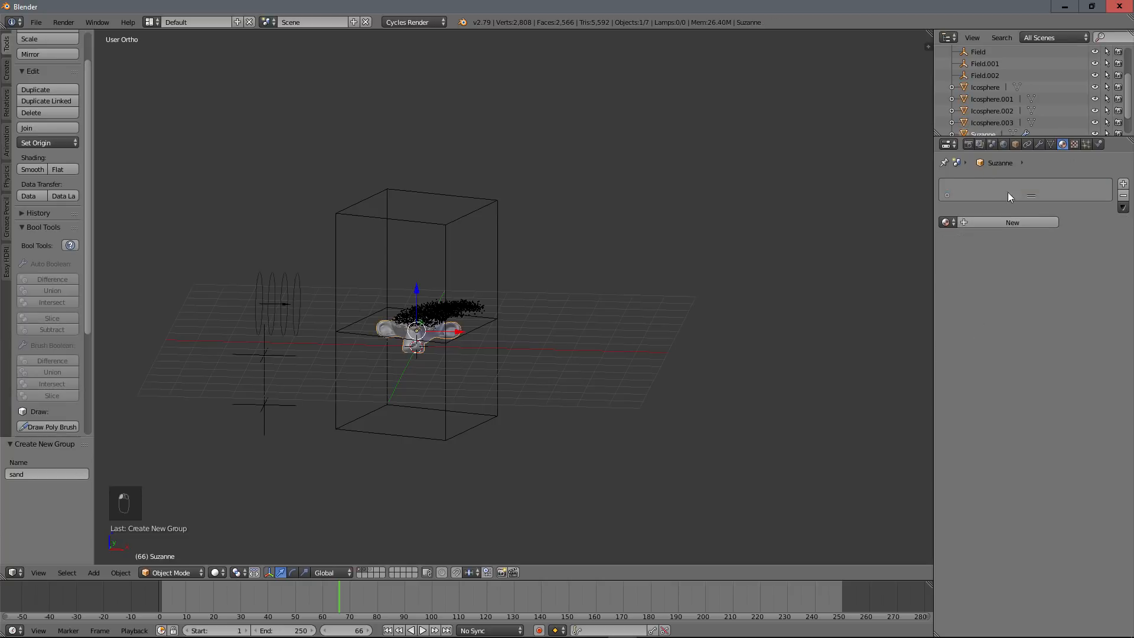
{"action": "scroll", "coordinate": [1012, 114], "scroll_direction": "down", "scroll_amount": 1}
{"action": "left_click", "coordinate": [1001, 117]}
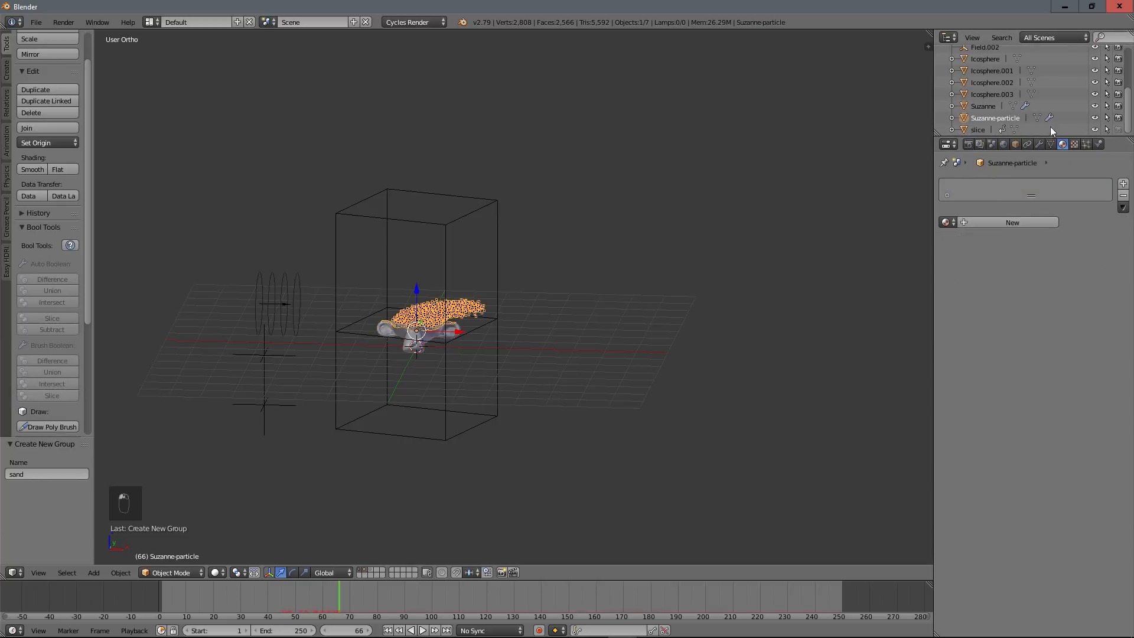
Render the Suzanne-particle emitter's particles as a group, using "sand" as the dupli group.
{"action": "left_click", "coordinate": [1087, 145]}
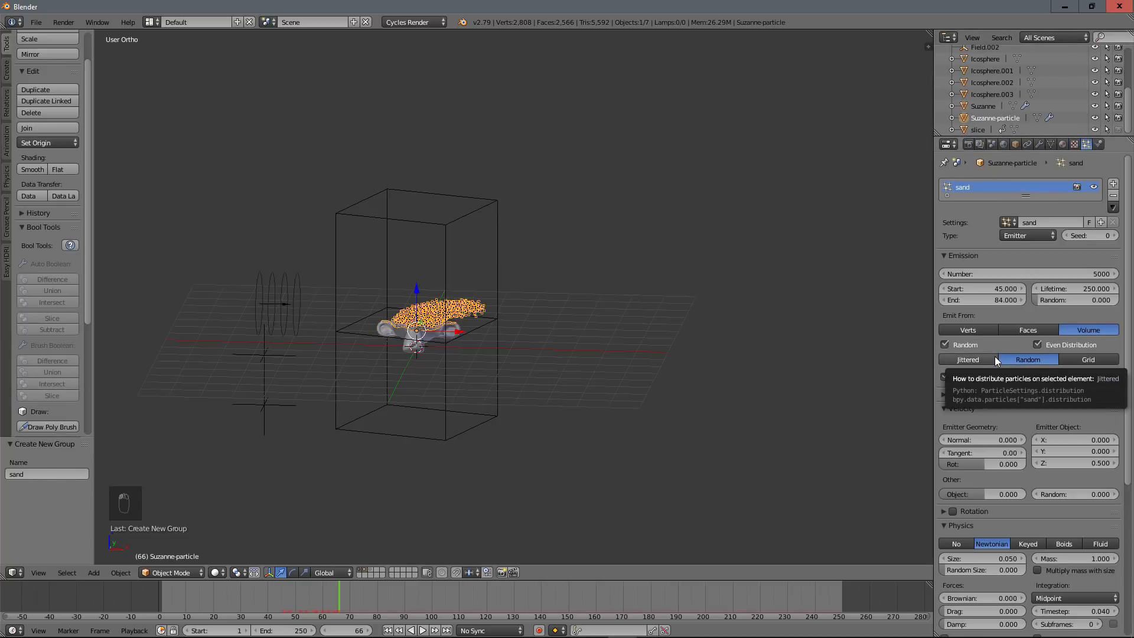
{"action": "scroll", "coordinate": [1018, 345], "scroll_direction": "down", "scroll_amount": 2}
{"action": "scroll", "coordinate": [1019, 350], "scroll_direction": "down", "scroll_amount": 7}
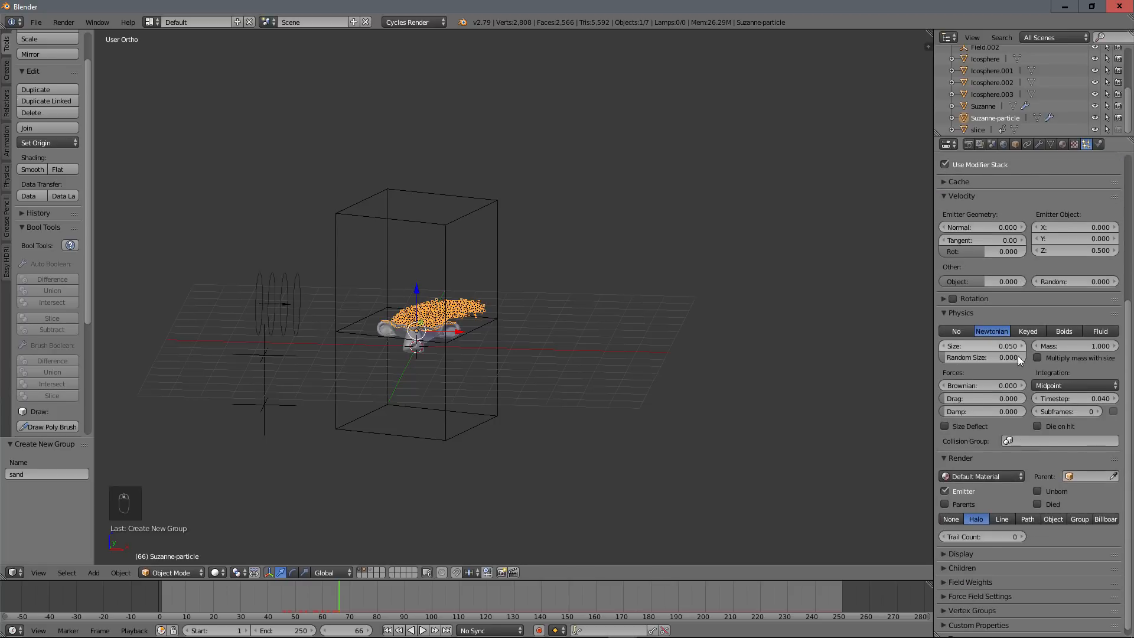
{"action": "scroll", "coordinate": [1048, 514], "scroll_direction": "down", "scroll_amount": 1}
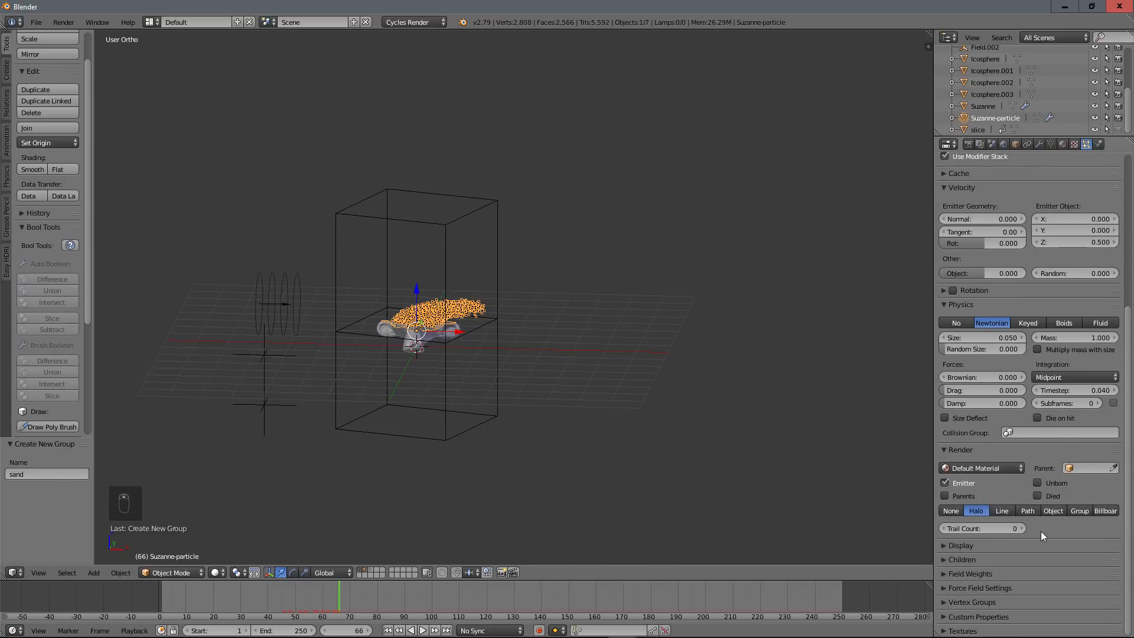
{"action": "left_click", "coordinate": [1078, 510]}
{"action": "scroll", "coordinate": [1076, 477], "scroll_direction": "down", "scroll_amount": 2}
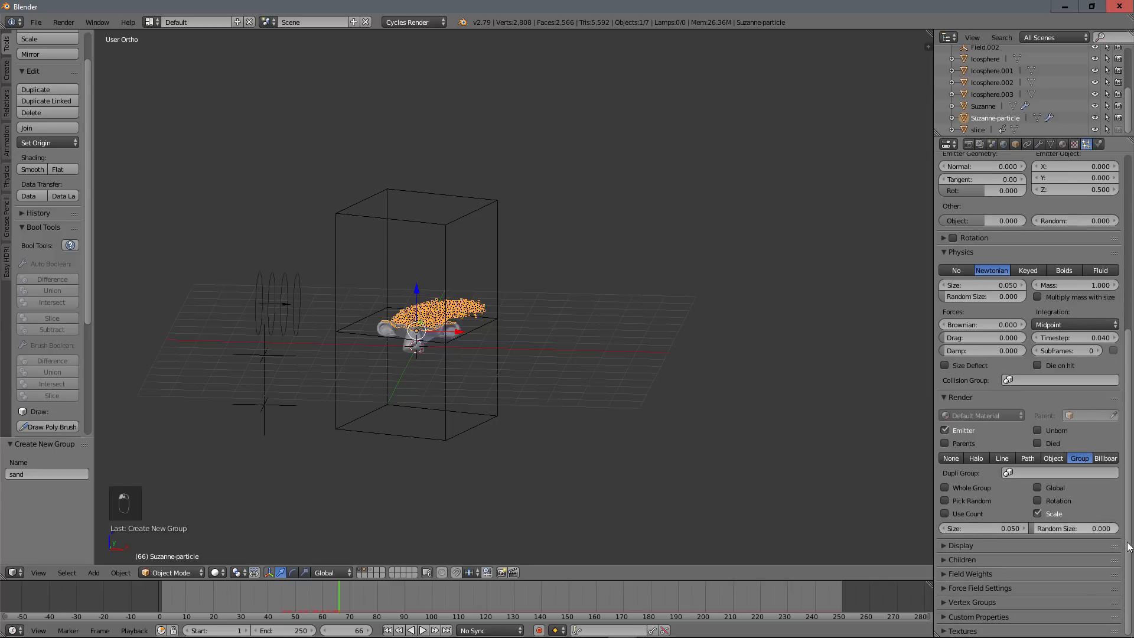
{"action": "left_click", "coordinate": [1022, 473]}
{"action": "left_click", "coordinate": [1021, 491]}
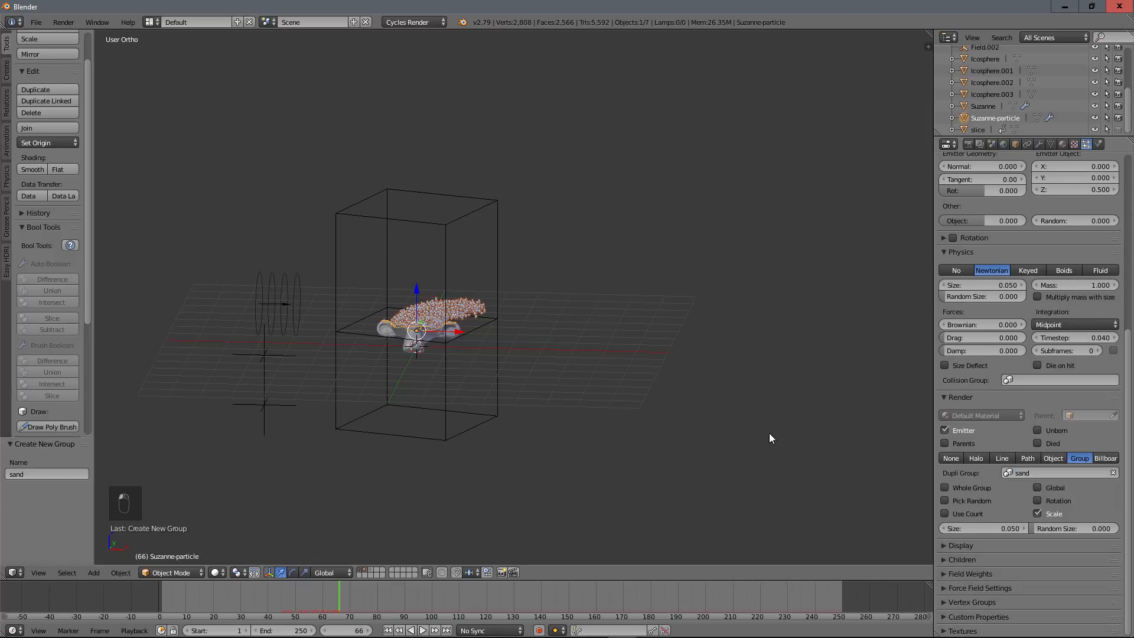
Set the rendered size of the sand particles to 0.008.
{"action": "scroll", "coordinate": [455, 310], "scroll_direction": "up", "scroll_amount": 6}
{"action": "middle_click_drag", "start_coordinate": [451, 307], "coordinate": [637, 250], "text": "shift"}
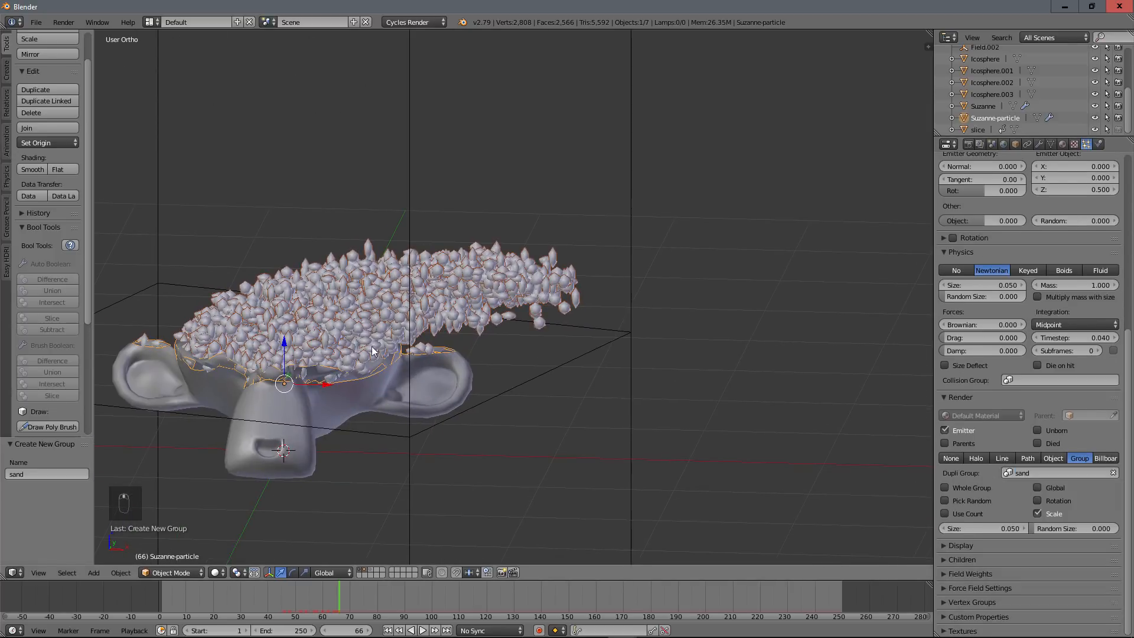
{"action": "middle_click_drag", "start_coordinate": [381, 333], "coordinate": [405, 324], "text": "shift"}
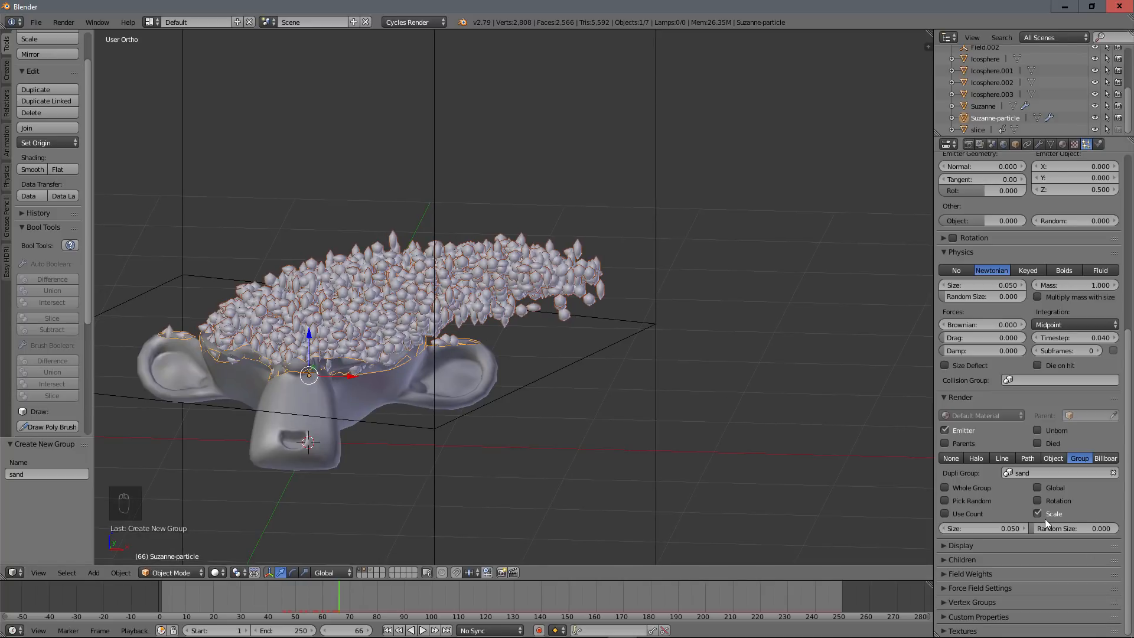
{"action": "left_click_drag", "start_coordinate": [998, 528], "coordinate": [993, 529]}
{"action": "left_click", "coordinate": [993, 529]}
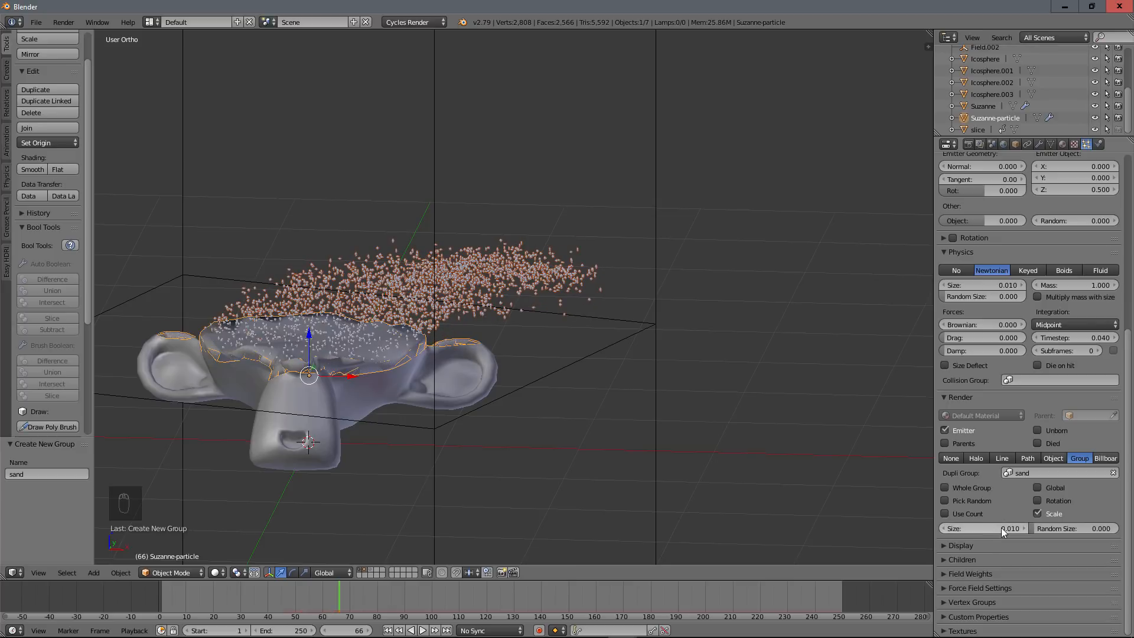
{"action": "type", "text": "0.008"}
{"action": "key", "text": "Return"}
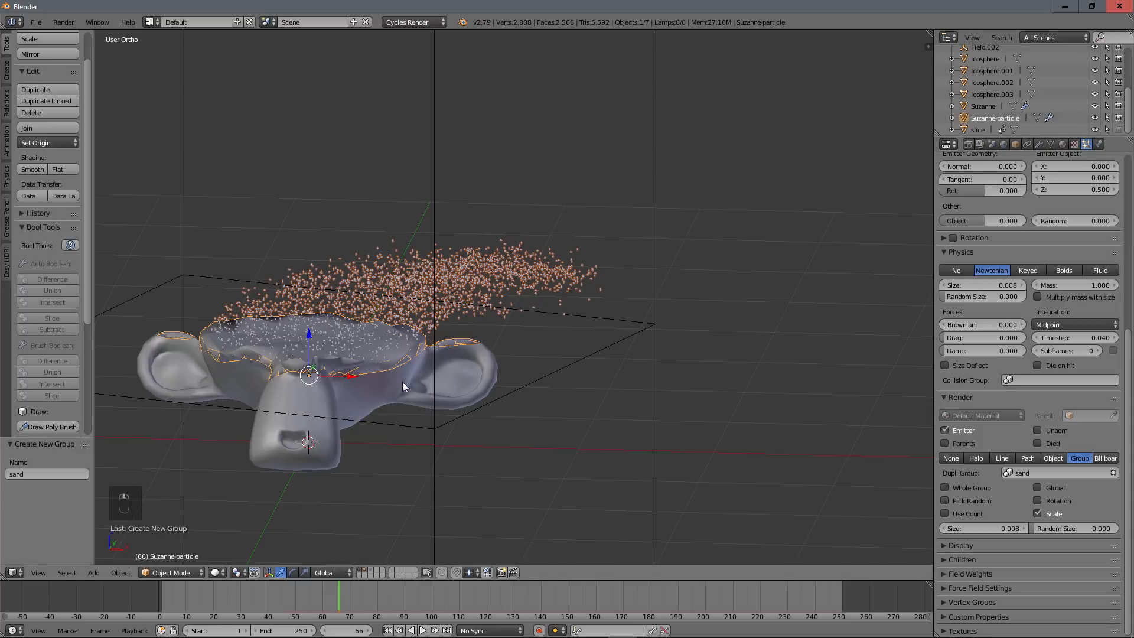
Set the random size of the sand particles to 0.4.
{"action": "mouse_move", "coordinate": [402, 381]}
{"action": "middle_mouse_down"}
{"action": "mouse_move", "coordinate": [433, 386]}
{"action": "mouse_move", "coordinate": [384, 387]}
{"action": "middle_mouse_up"}
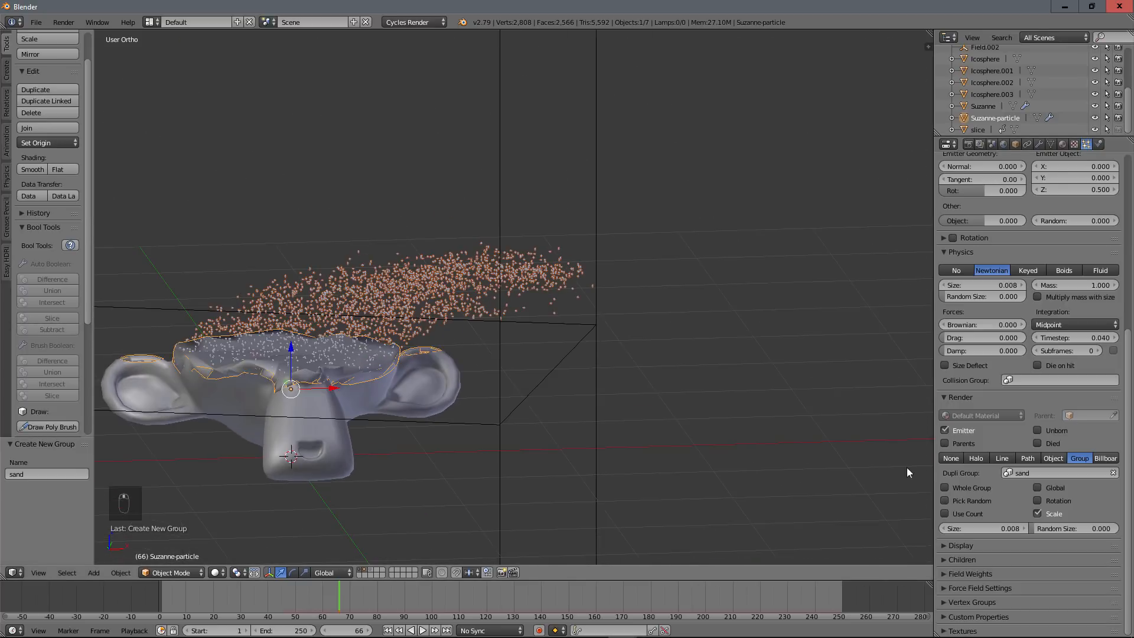
{"action": "left_click", "coordinate": [1071, 526]}
{"action": "type", "text": "0.0"}
{"action": "key", "text": "BackSpace"}
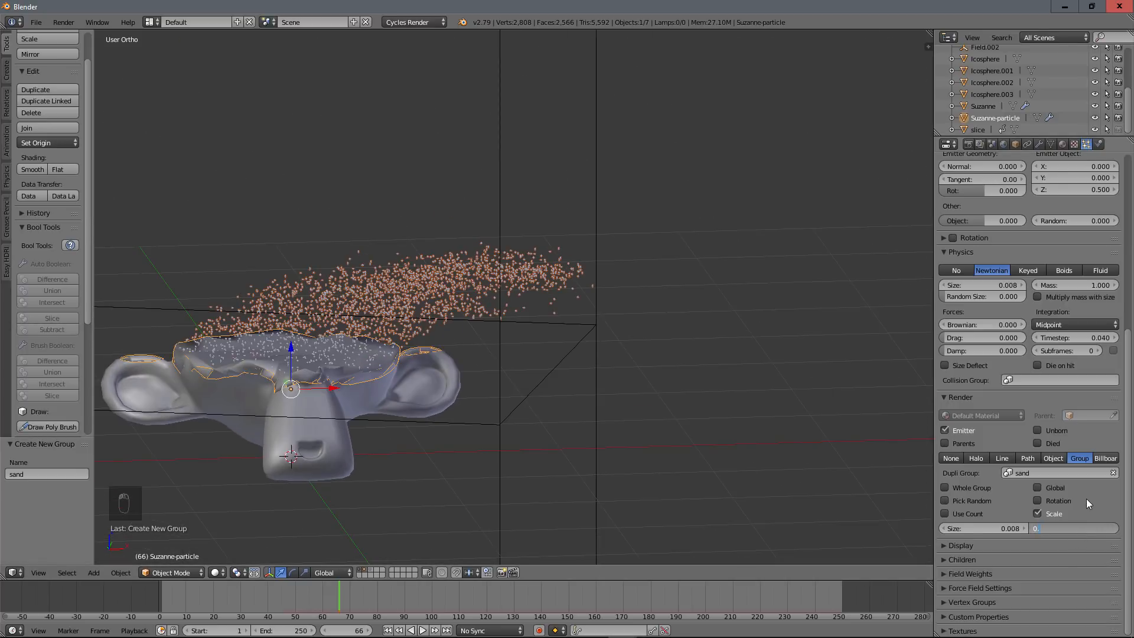
{"action": "type", "text": "4"}
{"action": "key", "text": "Return"}
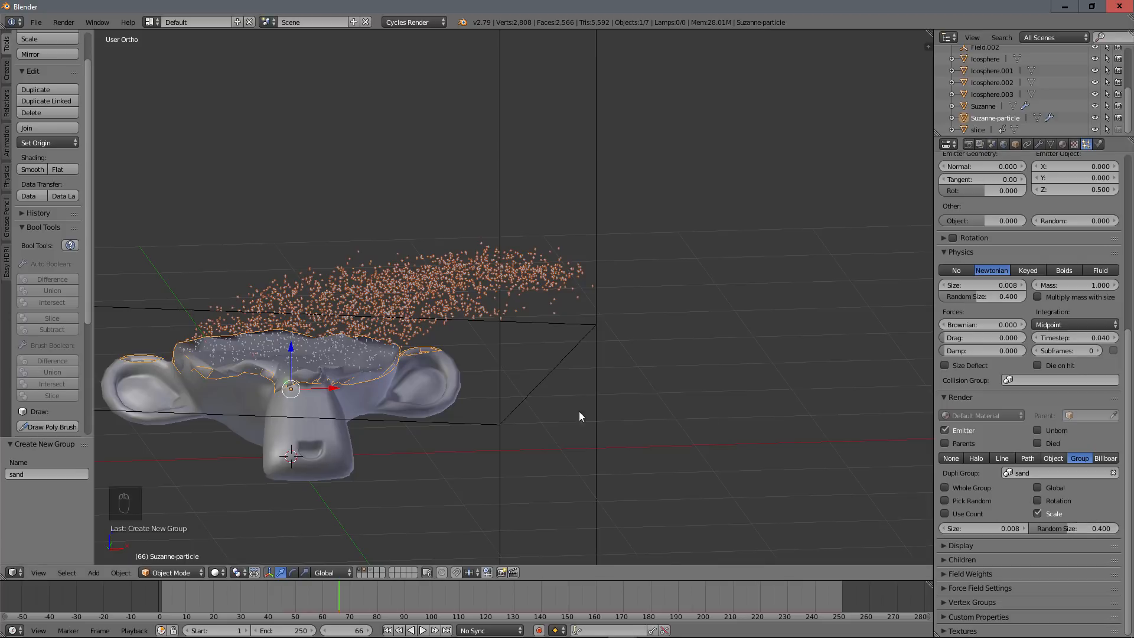
Enable rotation for the sand particles and expand its settings.
{"action": "middle_click_drag", "start_coordinate": [579, 413], "coordinate": [519, 384]}
{"action": "scroll", "coordinate": [455, 356], "scroll_direction": "up", "scroll_amount": 4}
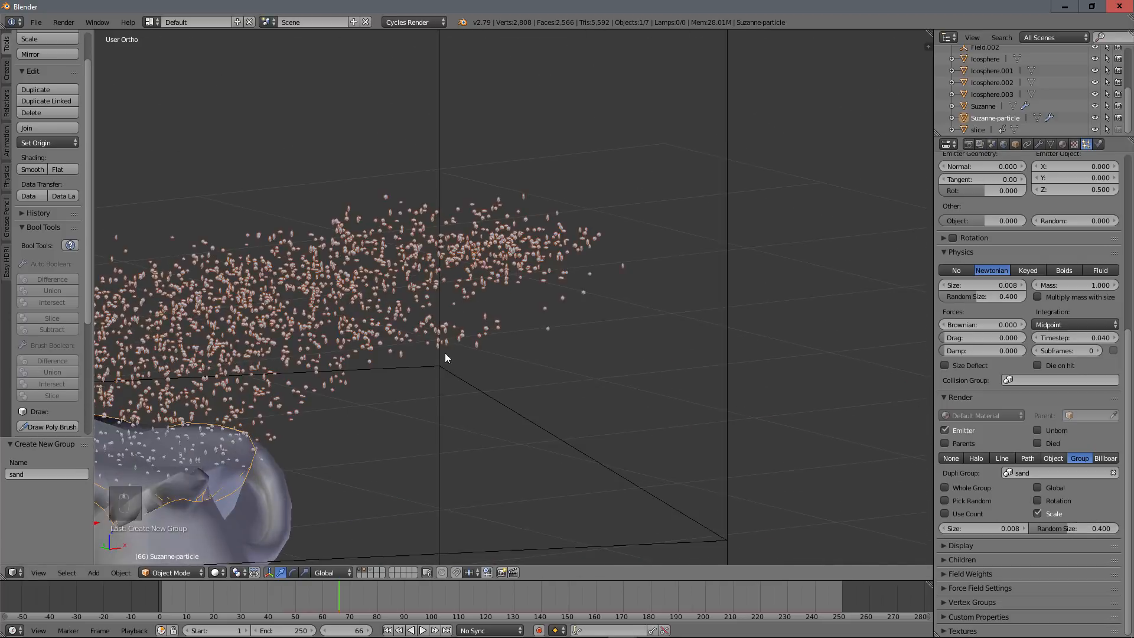
{"action": "middle_click_drag", "start_coordinate": [444, 352], "coordinate": [425, 356]}
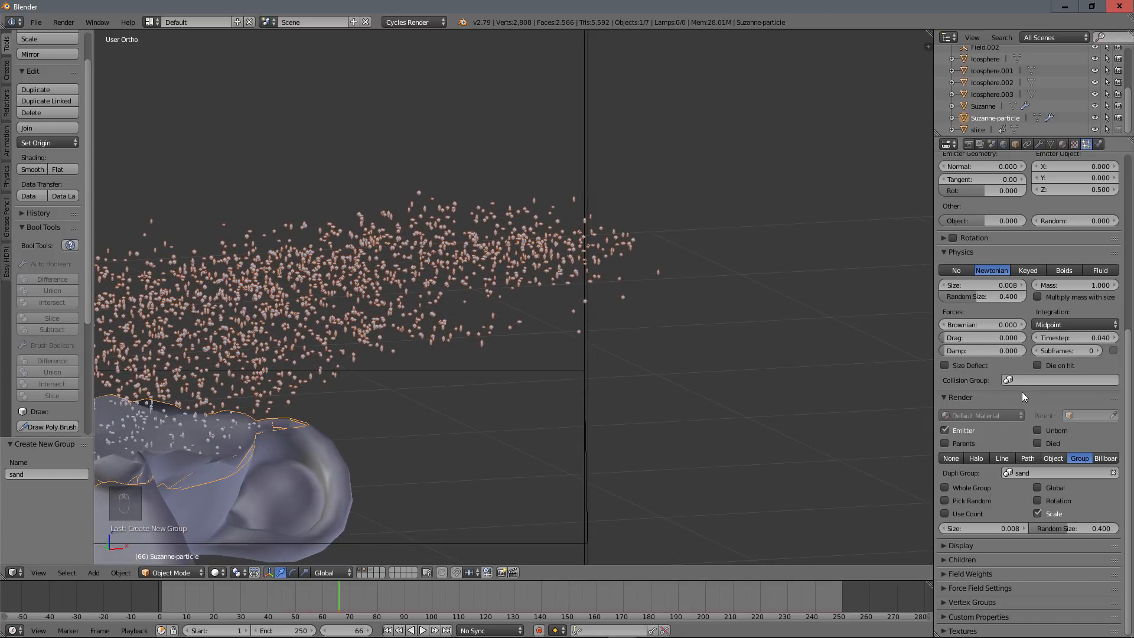
{"action": "left_click", "coordinate": [943, 238]}
{"action": "left_click", "coordinate": [952, 238]}
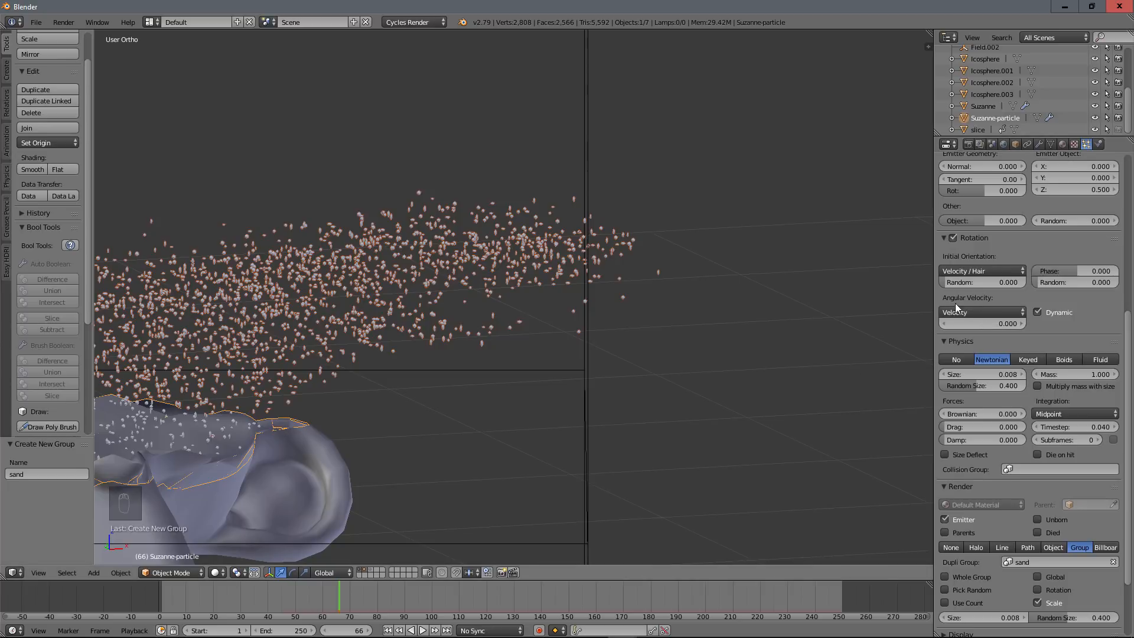
Replay the simulation from frame 2 to examine how the rotating sand grains move.
{"action": "left_click", "coordinate": [166, 597]}
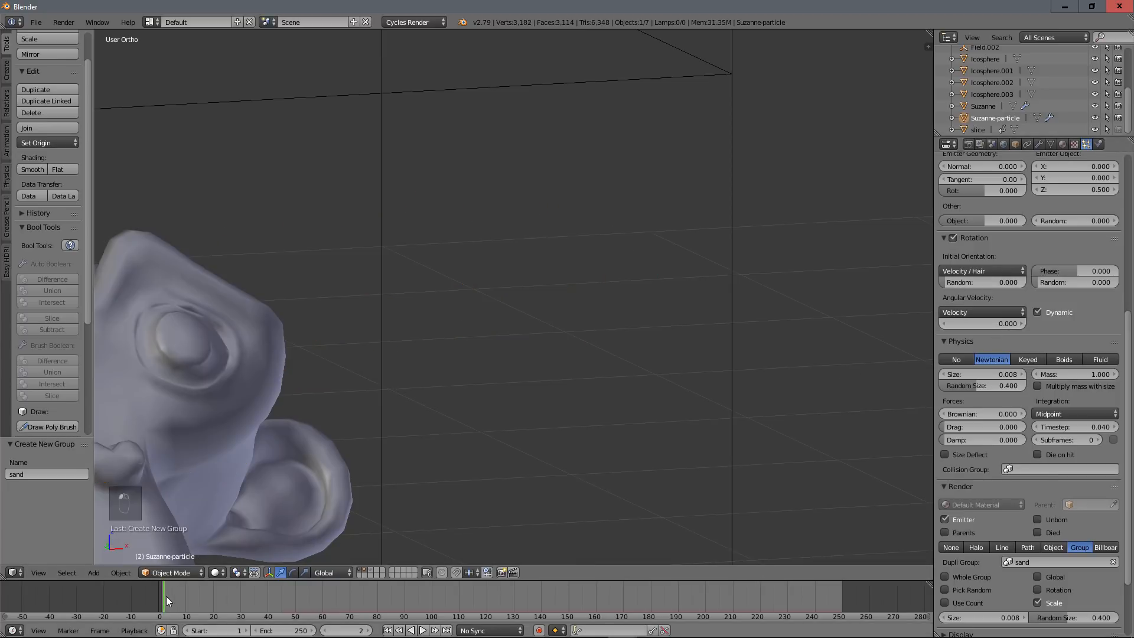
{"action": "key", "text": "alt+a"}
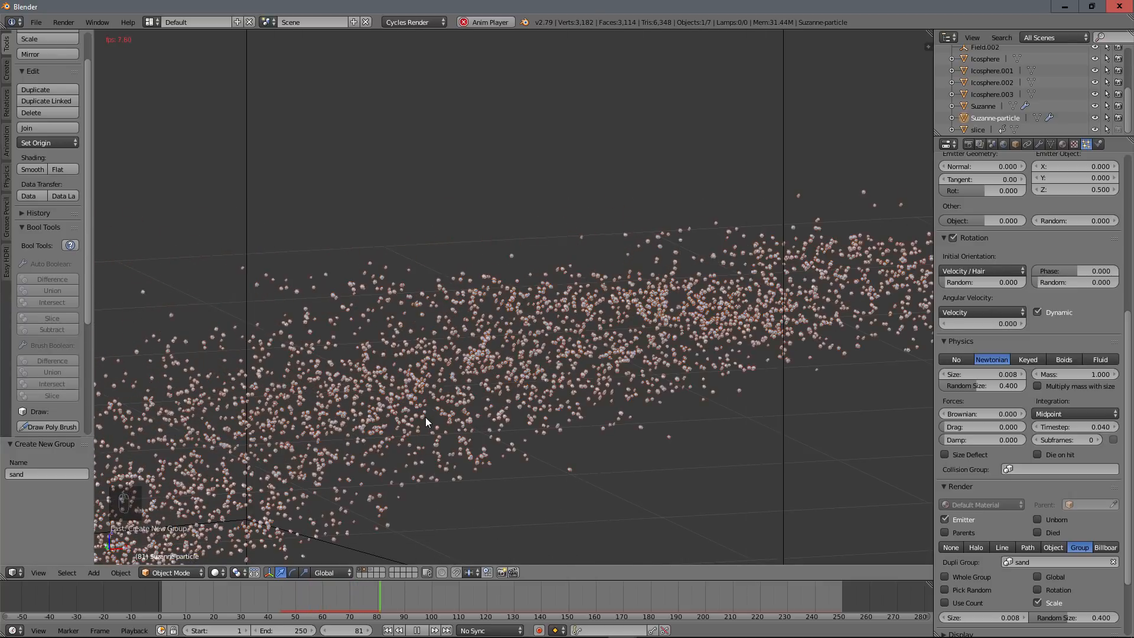
{"action": "scroll", "coordinate": [430, 420], "scroll_direction": "down", "scroll_amount": 5}
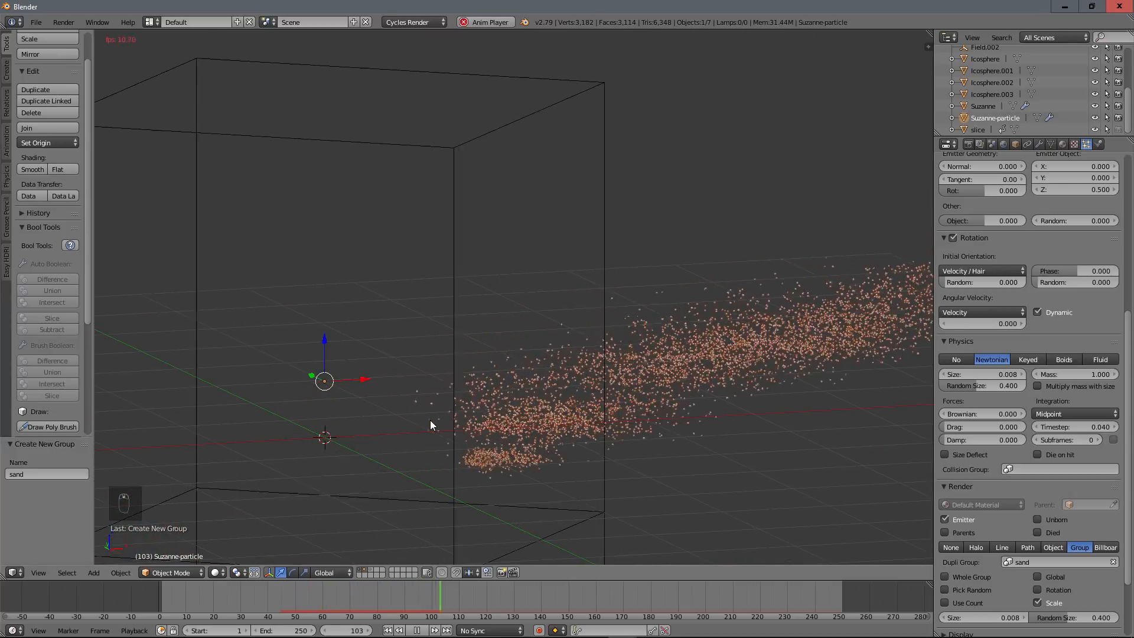
Stop the playback and set the number of sand particles to 100000.
{"action": "key", "text": "Escape"}
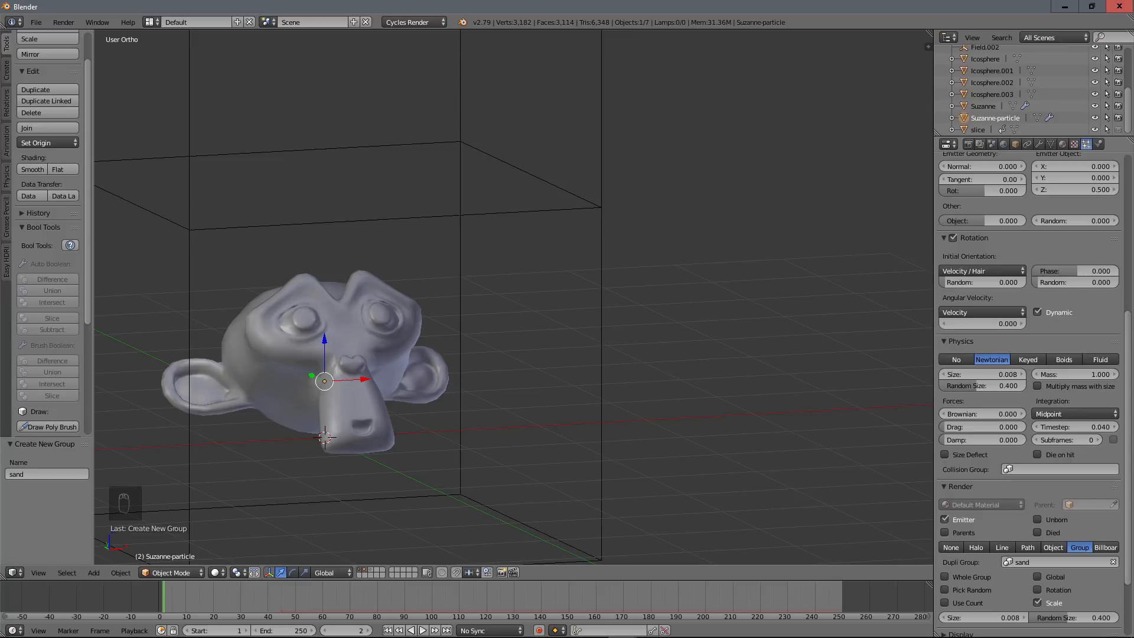
{"action": "scroll", "coordinate": [1064, 250], "scroll_direction": "up", "scroll_amount": 10}
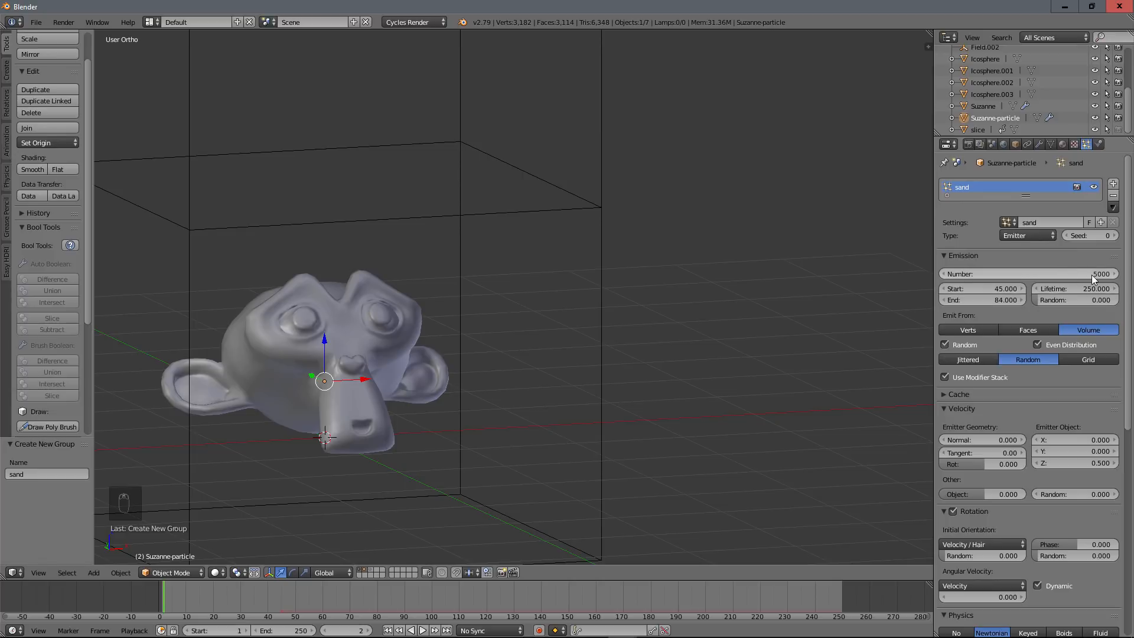
{"action": "left_click", "coordinate": [1086, 274]}
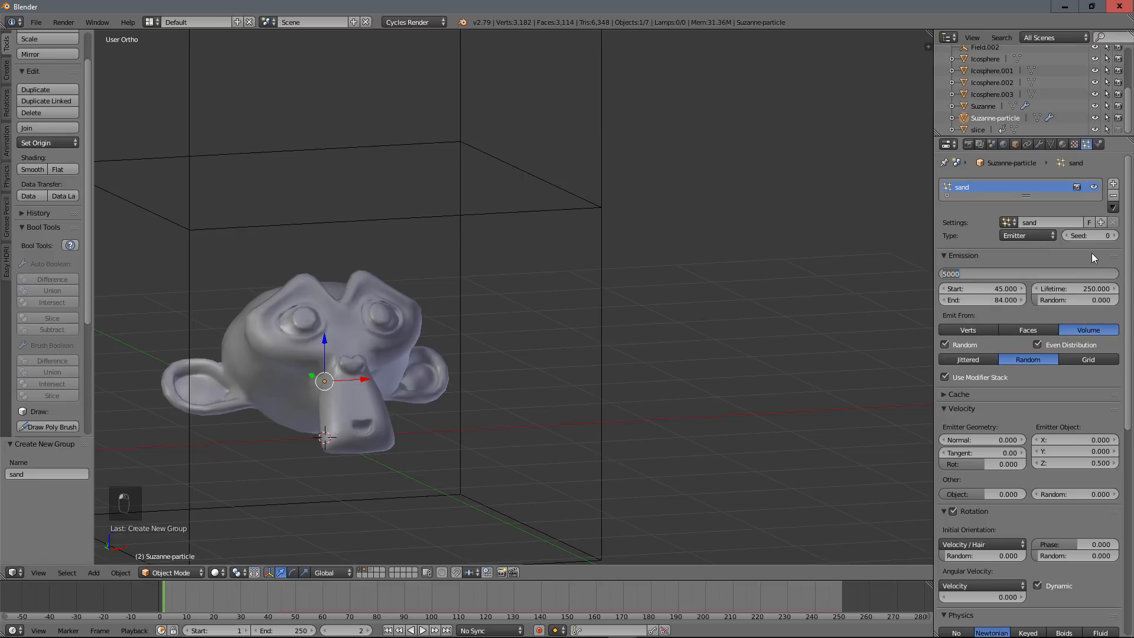
{"action": "type", "text": "100"}
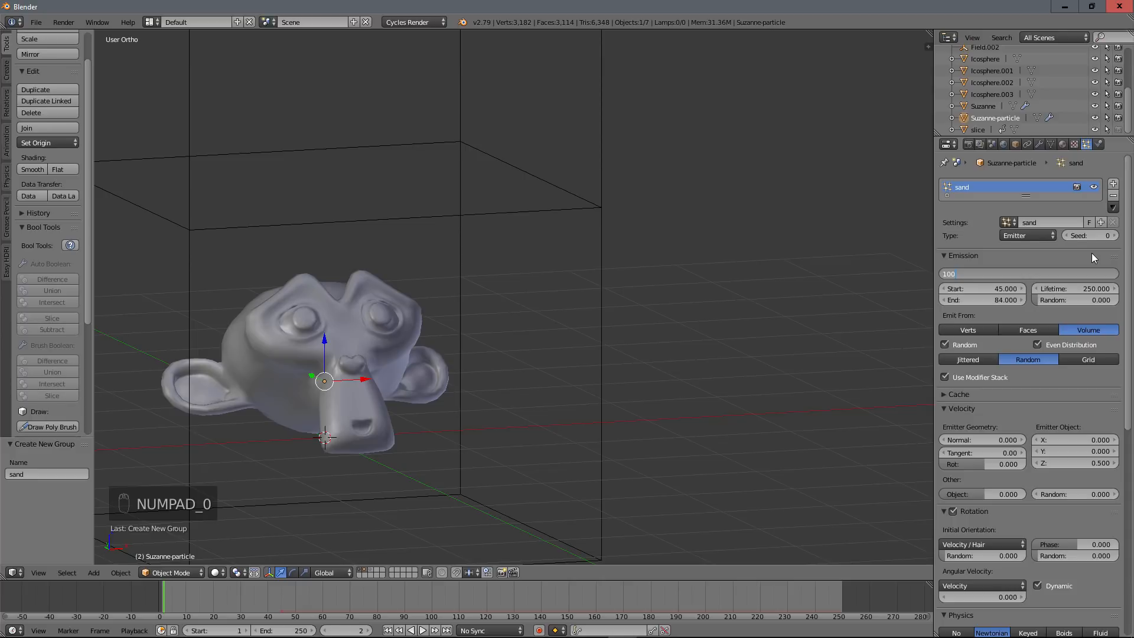
{"action": "type", "text": "0000"}
{"action": "key", "text": "Return"}
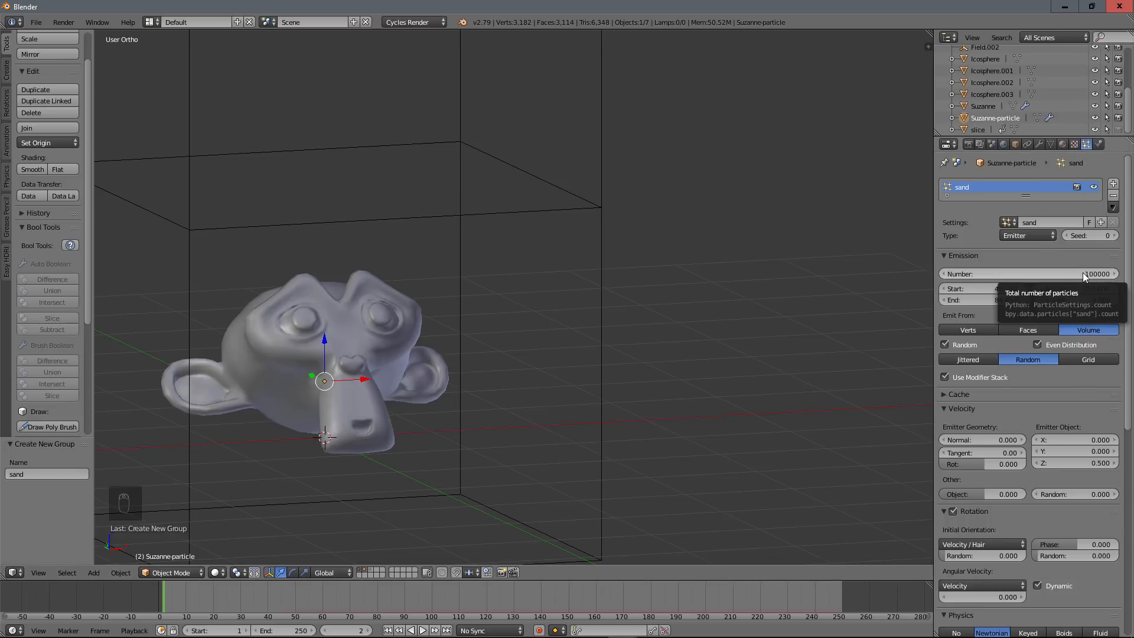
Expand the sand particle system's cache settings and return the animation to frame 1.
{"action": "scroll", "coordinate": [1054, 348], "scroll_direction": "down", "scroll_amount": 2}
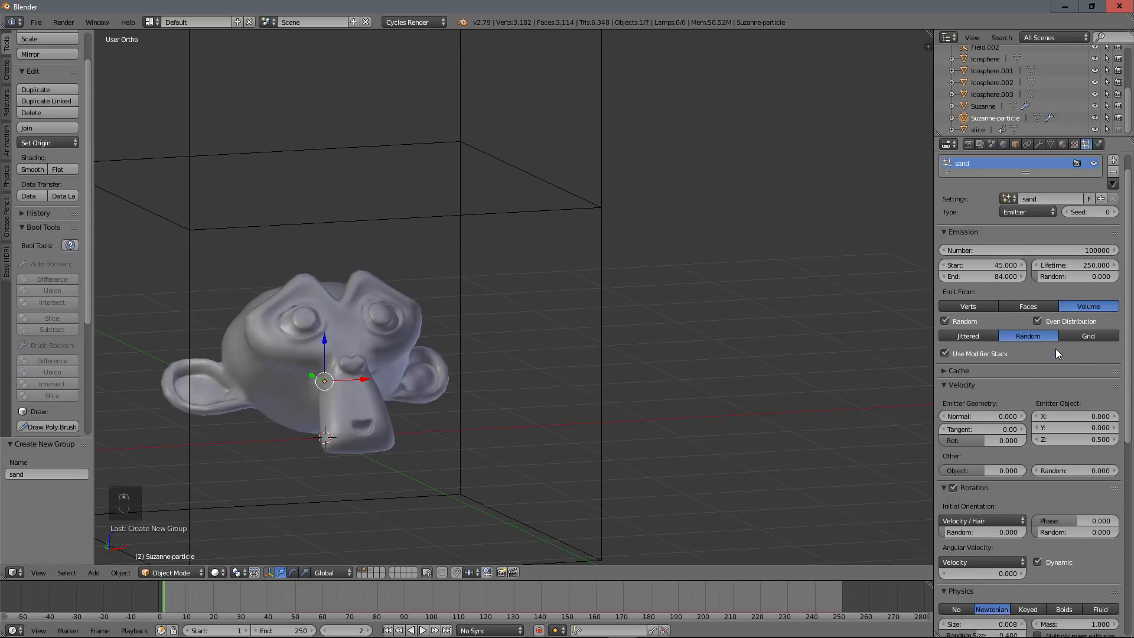
{"action": "left_click", "coordinate": [941, 348]}
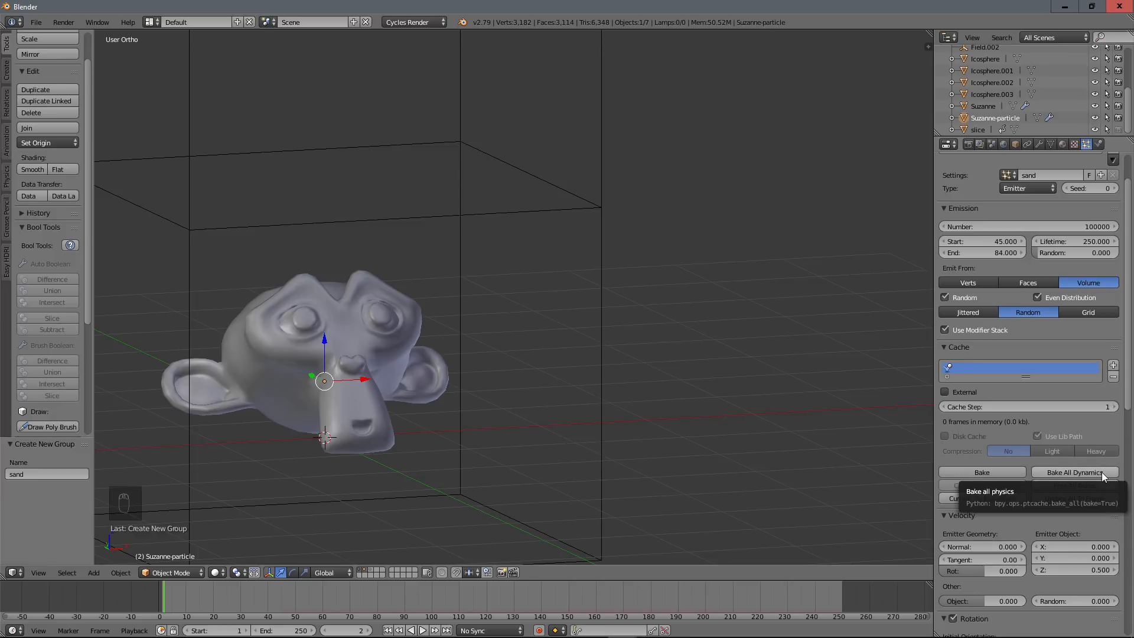
{"action": "left_click", "coordinate": [160, 594]}
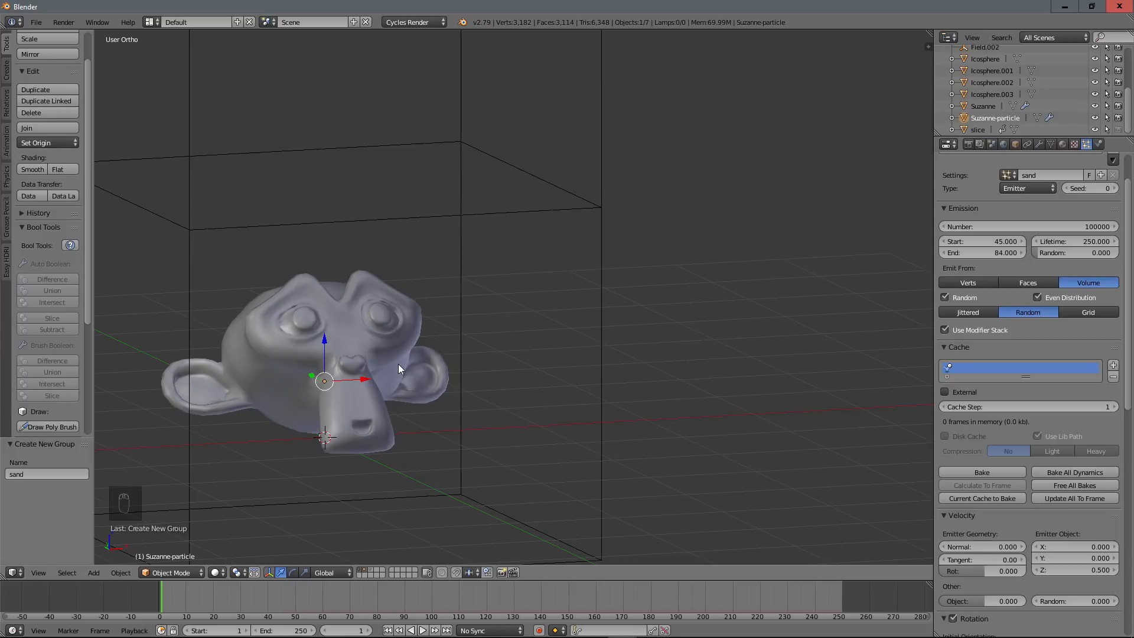
Enable motion blur for the render and set its shutter to 0.40.
{"action": "left_click", "coordinate": [968, 144]}
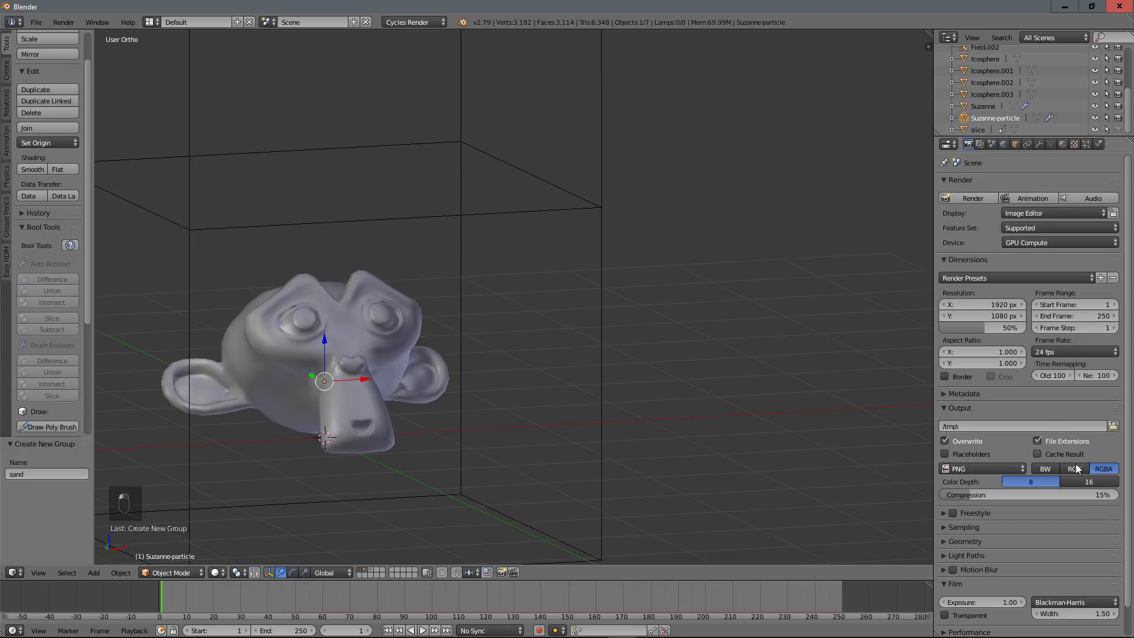
{"action": "scroll", "coordinate": [1076, 469], "scroll_direction": "down", "scroll_amount": 2}
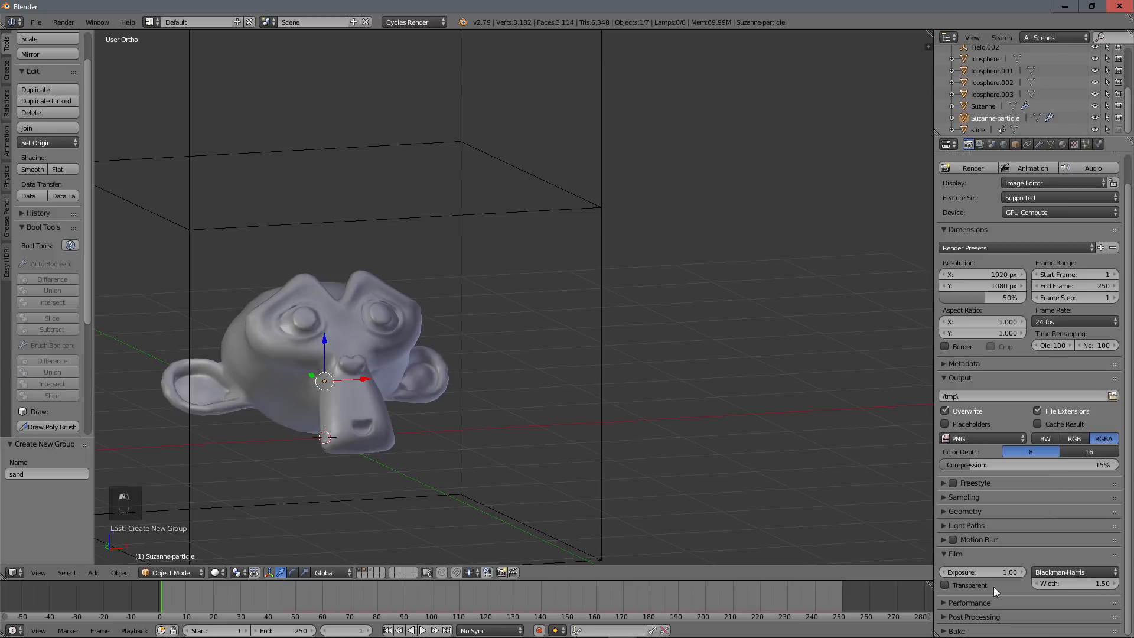
{"action": "left_click", "coordinate": [943, 539]}
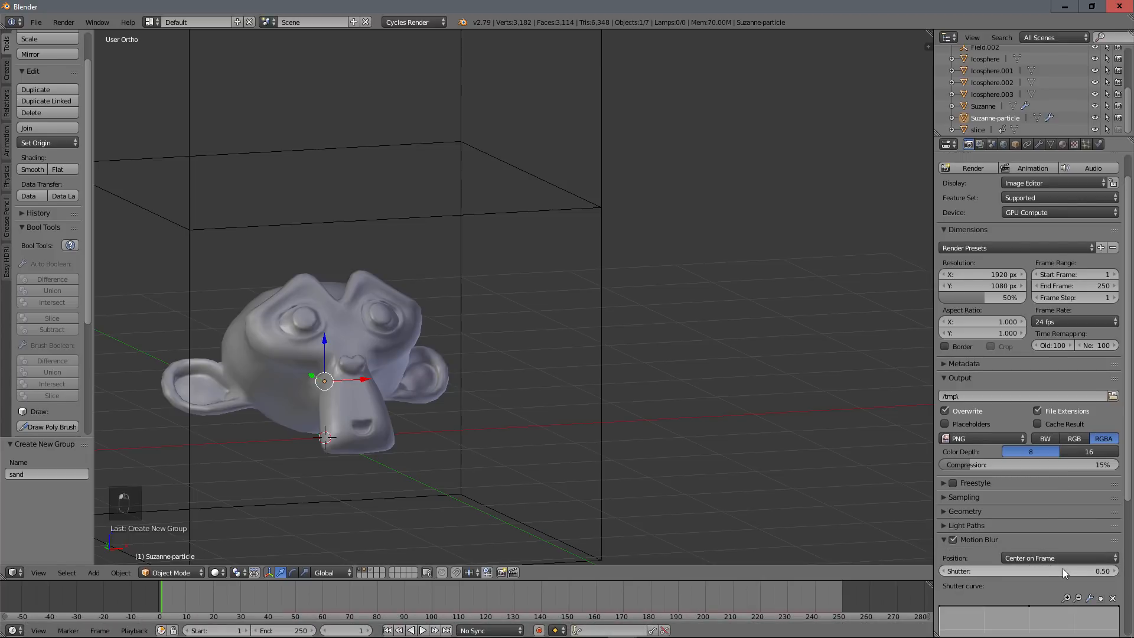
{"action": "key", "text": "BackSpace"}
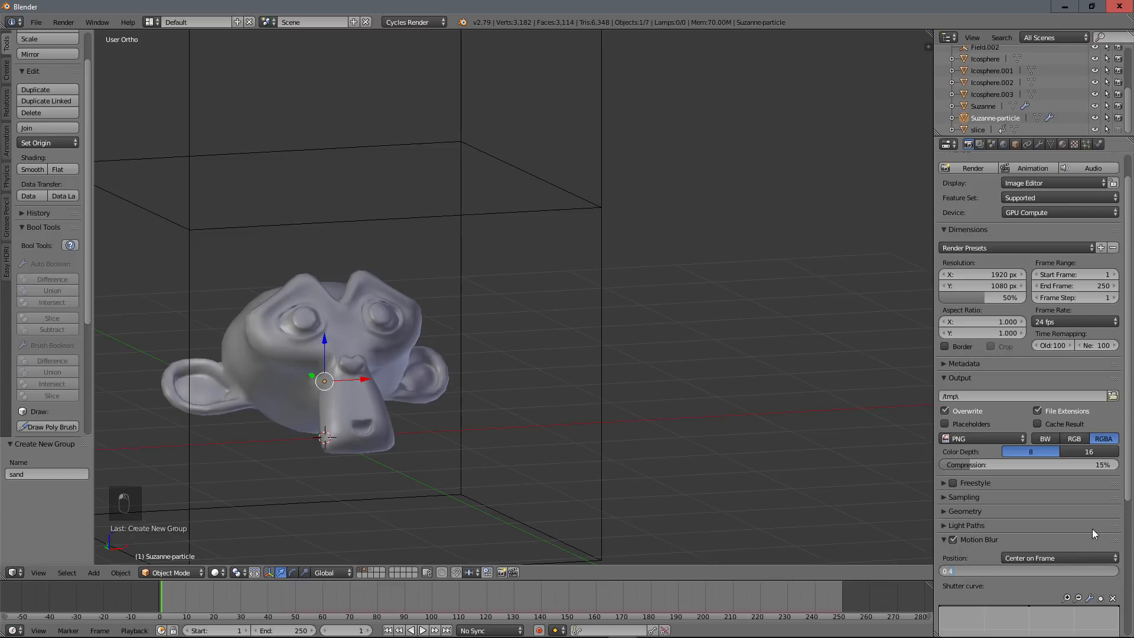
{"action": "key", "text": "Return"}
Examine the rendered image 0106.png of the dissolving sand head and close it.
{"action": "scroll", "coordinate": [411, 425], "scroll_direction": "down", "scroll_amount": 5}
{"action": "scroll", "coordinate": [411, 425], "scroll_direction": "up", "scroll_amount": 3}
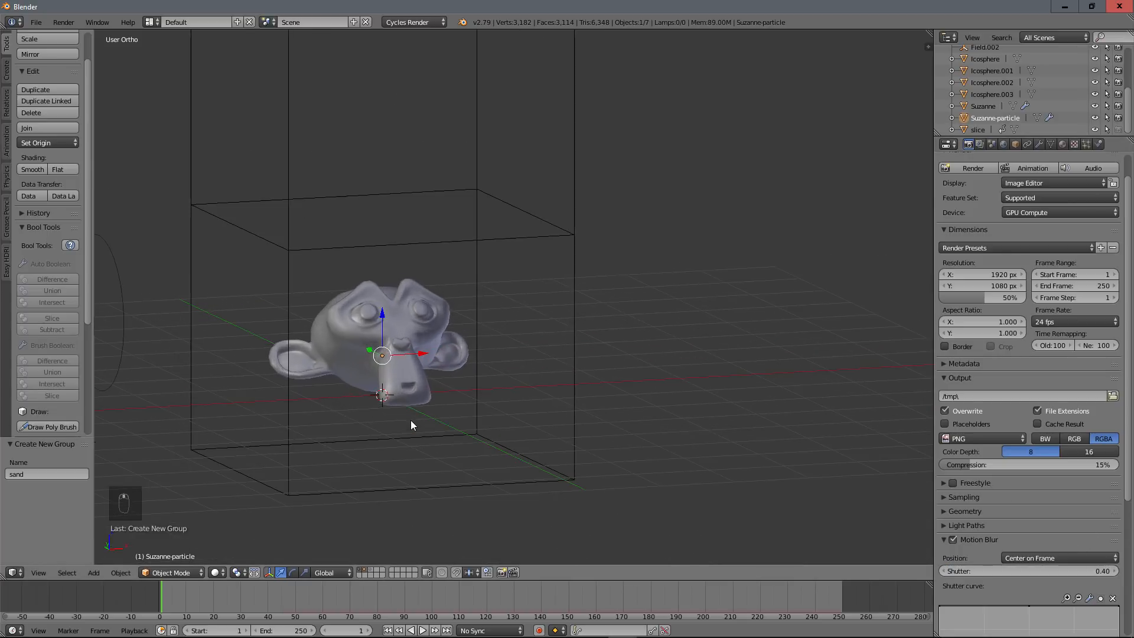
{"action": "middle_click_drag", "start_coordinate": [411, 425], "coordinate": [476, 417], "text": "shift"}
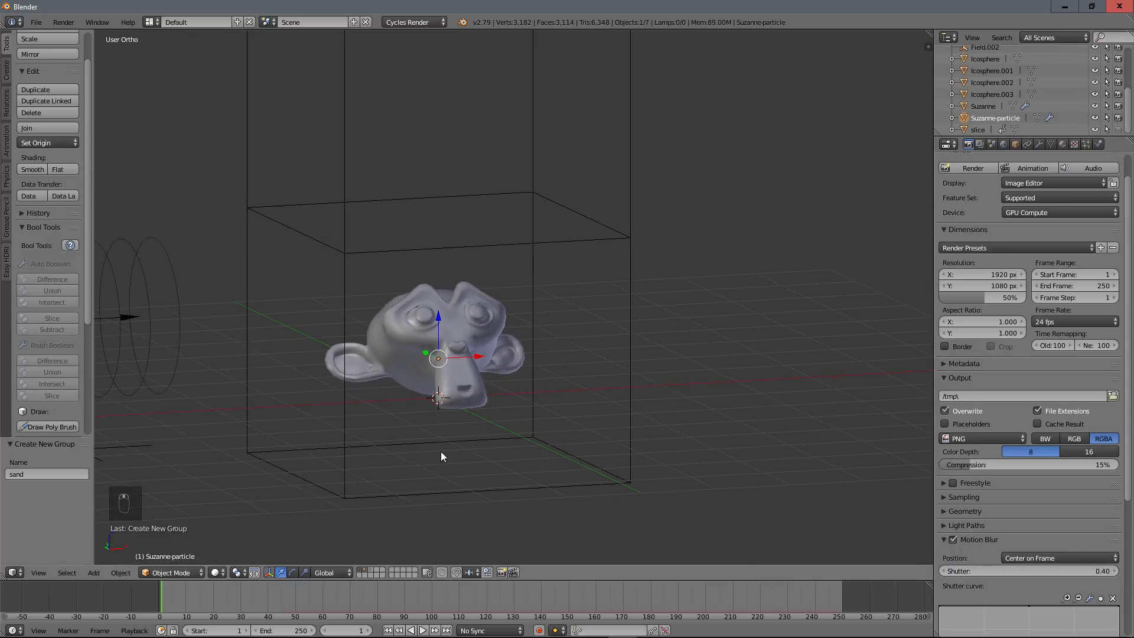
{"action": "middle_click_drag", "start_coordinate": [580, 417], "coordinate": [561, 423]}
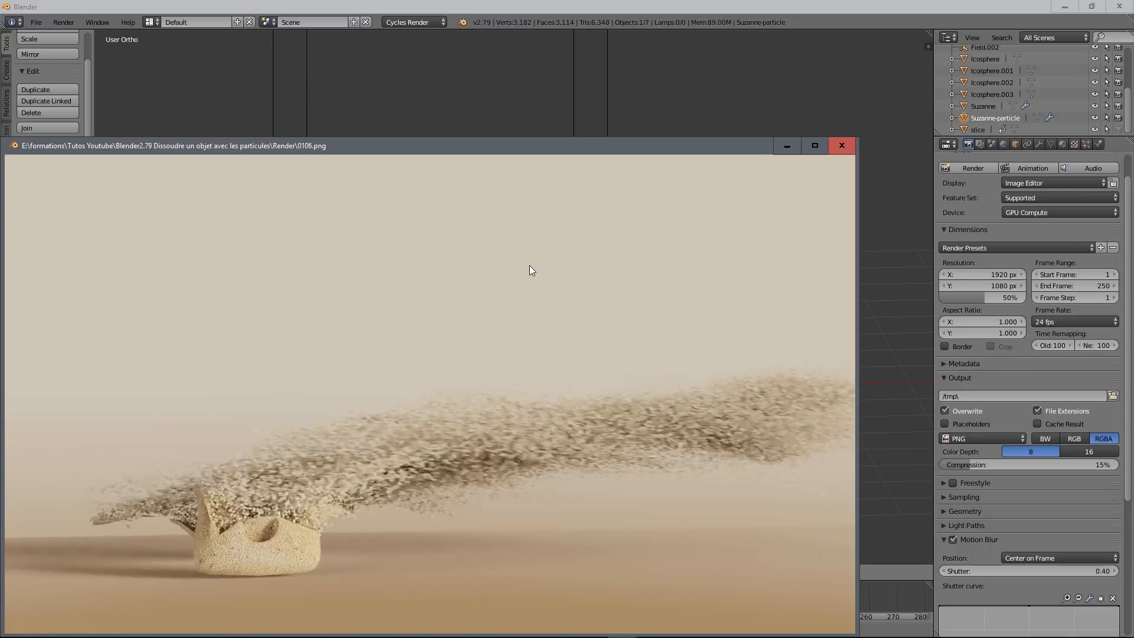
{"action": "left_click", "coordinate": [844, 142]}
Add a plane at the world origin to serve as the ground beneath the Suzanne head.
{"action": "scroll", "coordinate": [543, 314], "scroll_direction": "down", "scroll_amount": 4}
{"action": "scroll", "coordinate": [543, 314], "scroll_direction": "up", "scroll_amount": 3}
{"action": "middle_click_drag", "start_coordinate": [543, 314], "coordinate": [465, 302]}
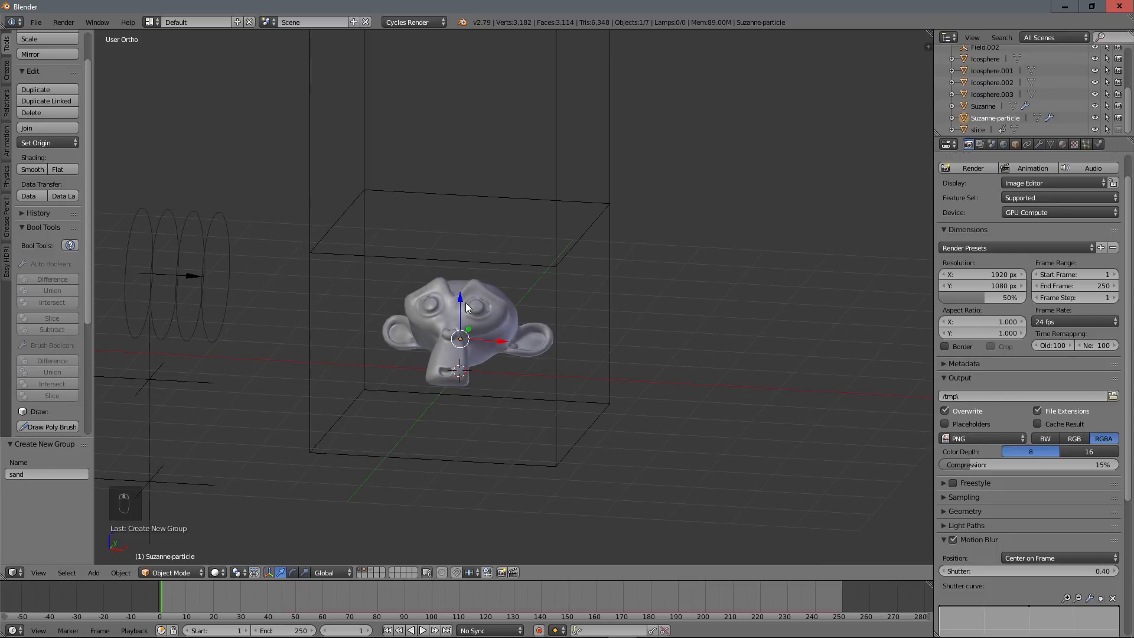
{"action": "key", "text": "shift+a"}
{"action": "mouse_move", "coordinate": [465, 302]}
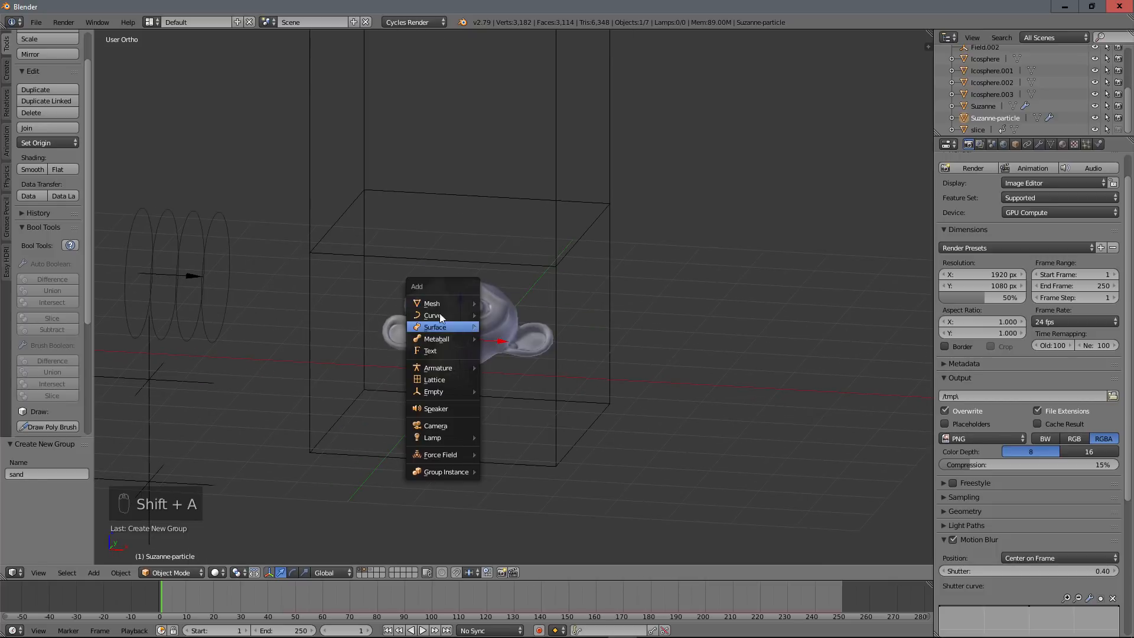
{"action": "left_click", "coordinate": [531, 302]}
{"action": "middle_click_drag", "start_coordinate": [532, 302], "coordinate": [534, 330]}
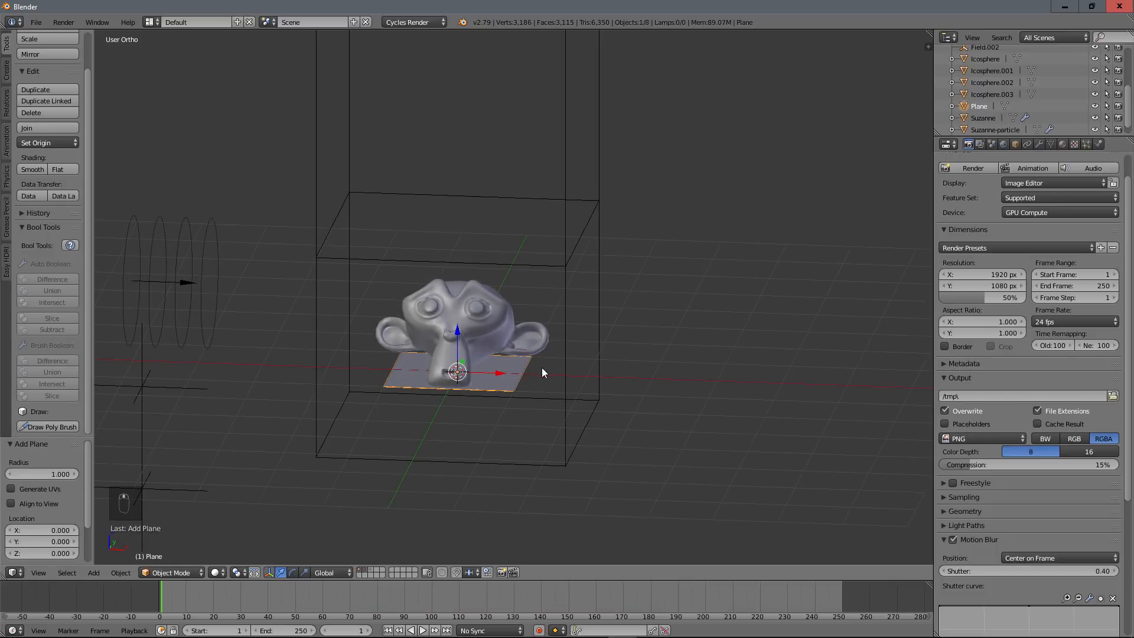
Scale the ground plane up by about 2.47, plus about 1.72 more along the X axis.
{"action": "key", "text": "s"}
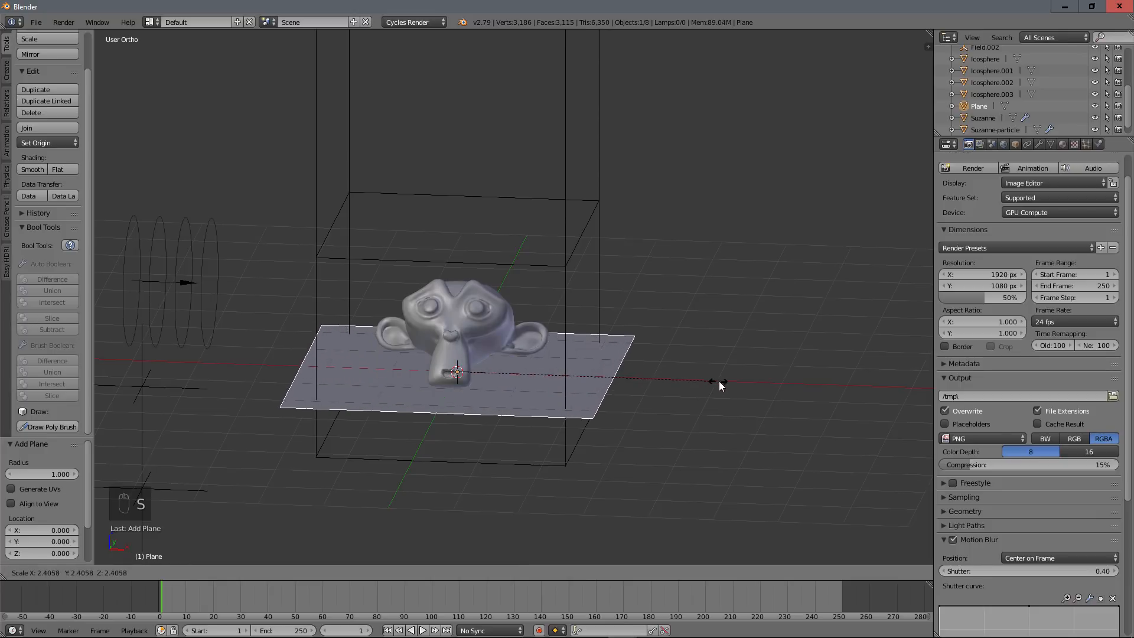
{"action": "left_click", "coordinate": [725, 383]}
{"action": "middle_click_drag", "start_coordinate": [619, 388], "coordinate": [650, 387]}
{"action": "key", "text": "s"}
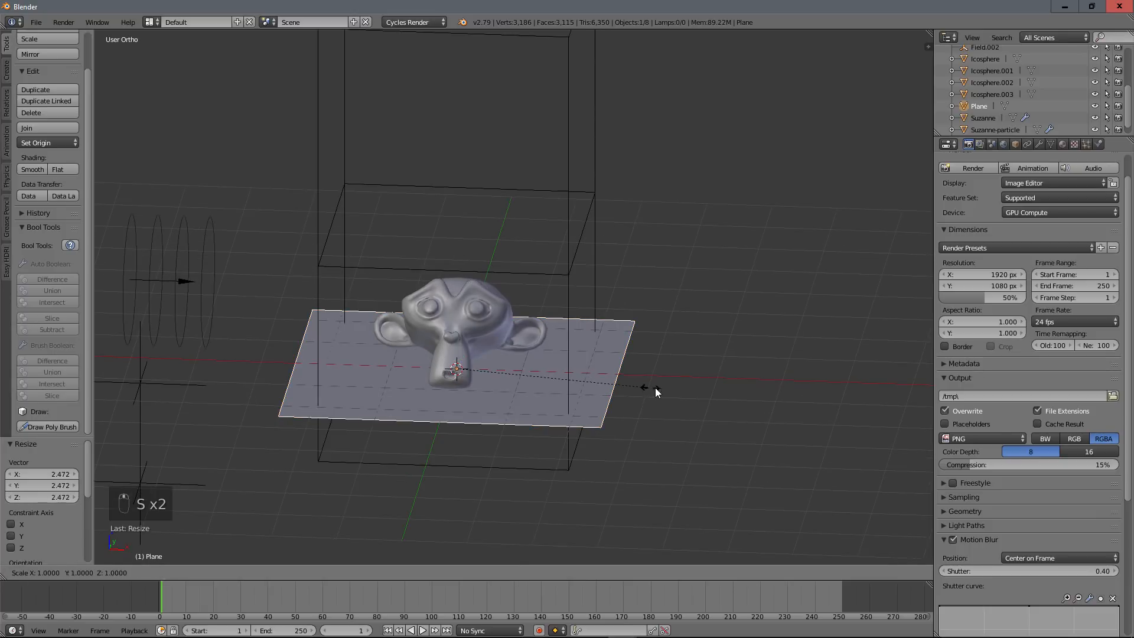
{"action": "key", "text": "x"}
{"action": "left_click", "coordinate": [791, 392]}
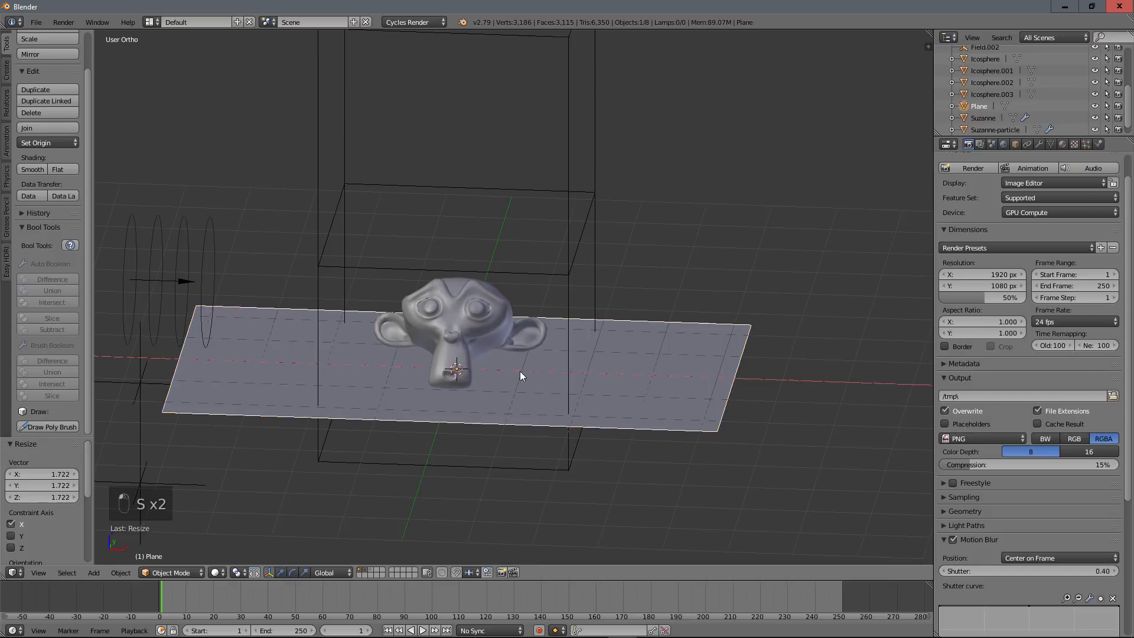
Move the ground plane about 1.95 units along X and enlarge it by about 1.26.
{"action": "left_click_drag", "start_coordinate": [518, 372], "coordinate": [626, 385]}
{"action": "key", "text": "s"}
{"action": "left_click", "coordinate": [671, 476]}
{"action": "middle_click_drag", "start_coordinate": [534, 377], "coordinate": [576, 367]}
Rewind to frame 0 and set the number of sand particles on Suzanne-particle to 5000.
{"action": "mouse_move", "coordinate": [170, 595]}
{"action": "left_mouse_down"}
{"action": "mouse_move", "coordinate": [193, 597]}
{"action": "mouse_move", "coordinate": [162, 592]}
{"action": "left_mouse_up"}
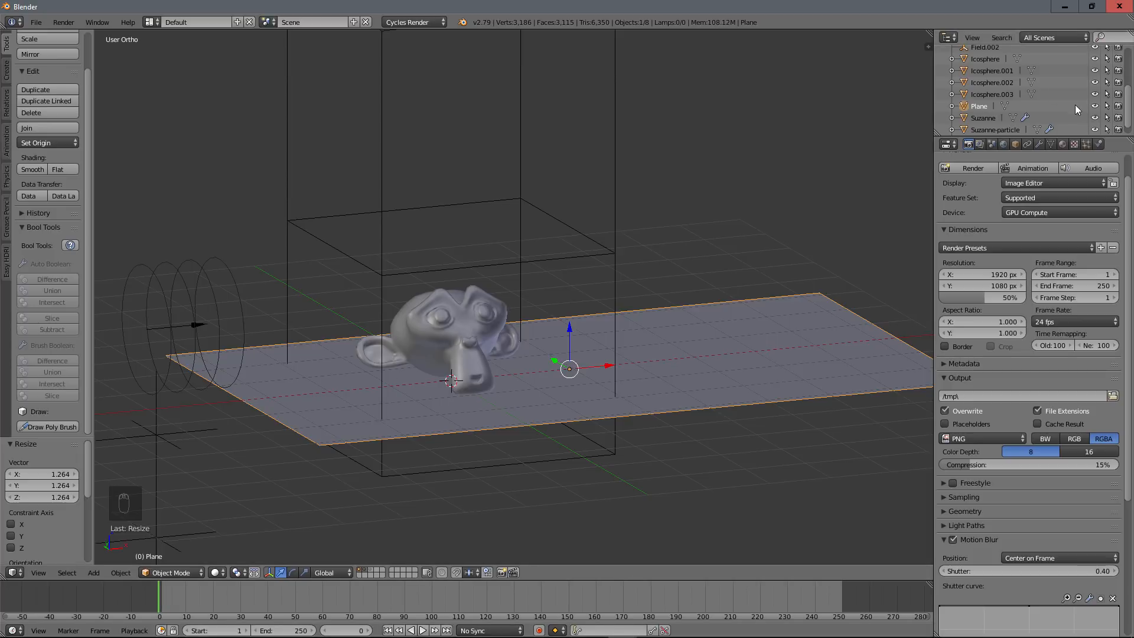
{"action": "left_click", "coordinate": [1001, 128]}
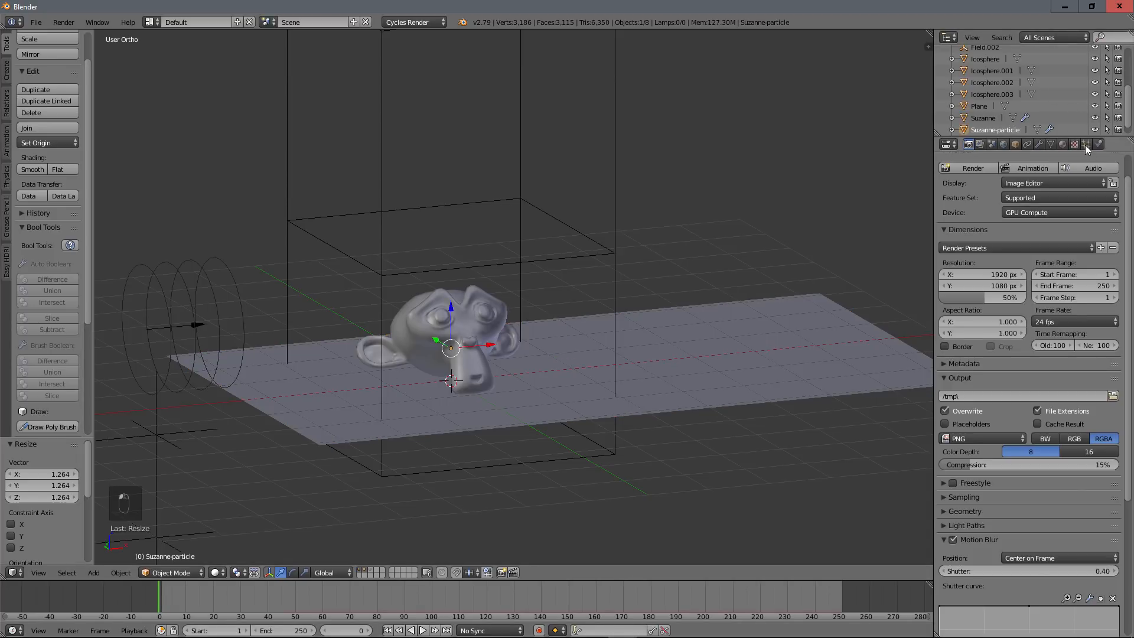
{"action": "left_click", "coordinate": [1086, 144]}
{"action": "left_click", "coordinate": [1078, 228]}
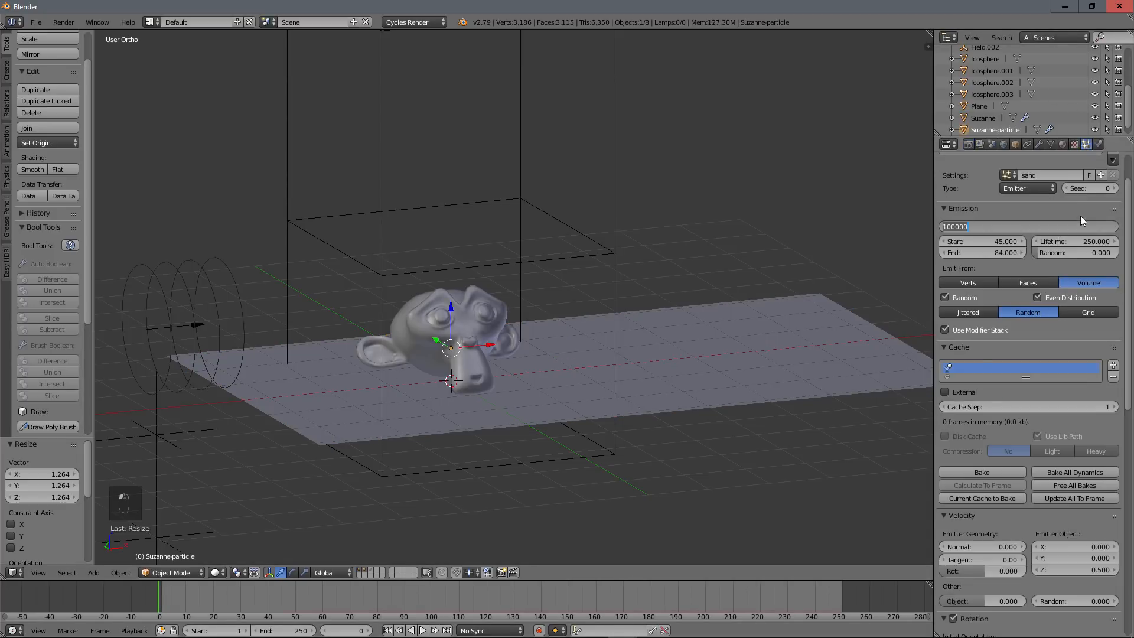
{"action": "type", "text": "500"}
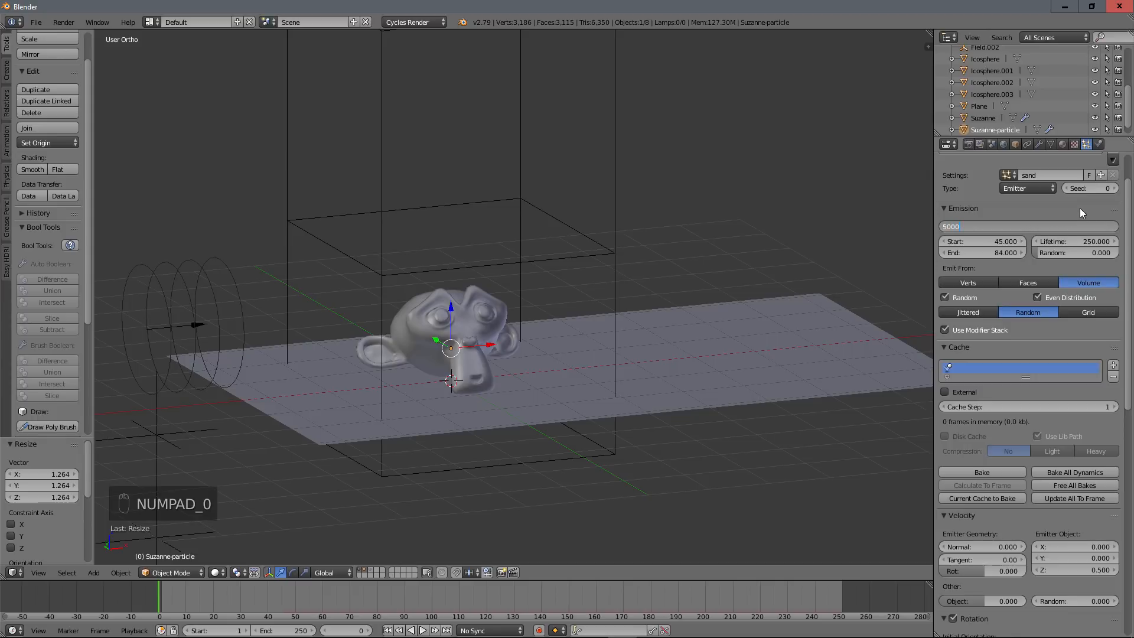
{"action": "key", "text": "Return"}
Play the simulation up to frame 80 and examine the sand cloud over the ground plane from several angles.
{"action": "key", "text": "alt+a"}
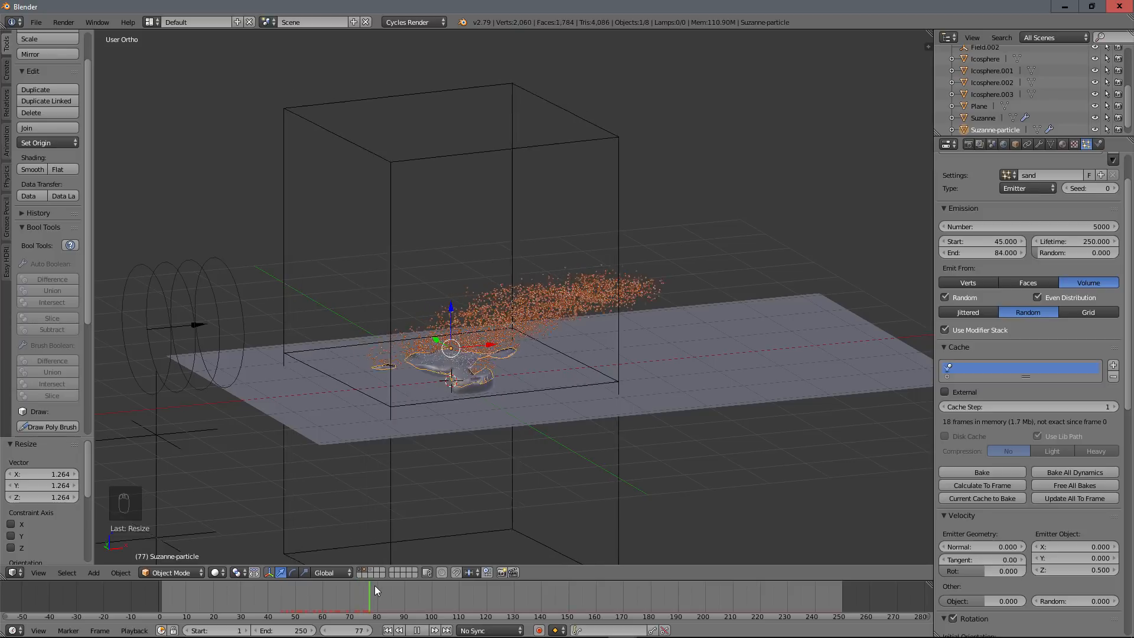
{"action": "key", "text": "alt+a"}
{"action": "middle_click_drag", "start_coordinate": [466, 478], "coordinate": [660, 193]}
{"action": "middle_click_drag", "start_coordinate": [576, 277], "coordinate": [579, 263]}
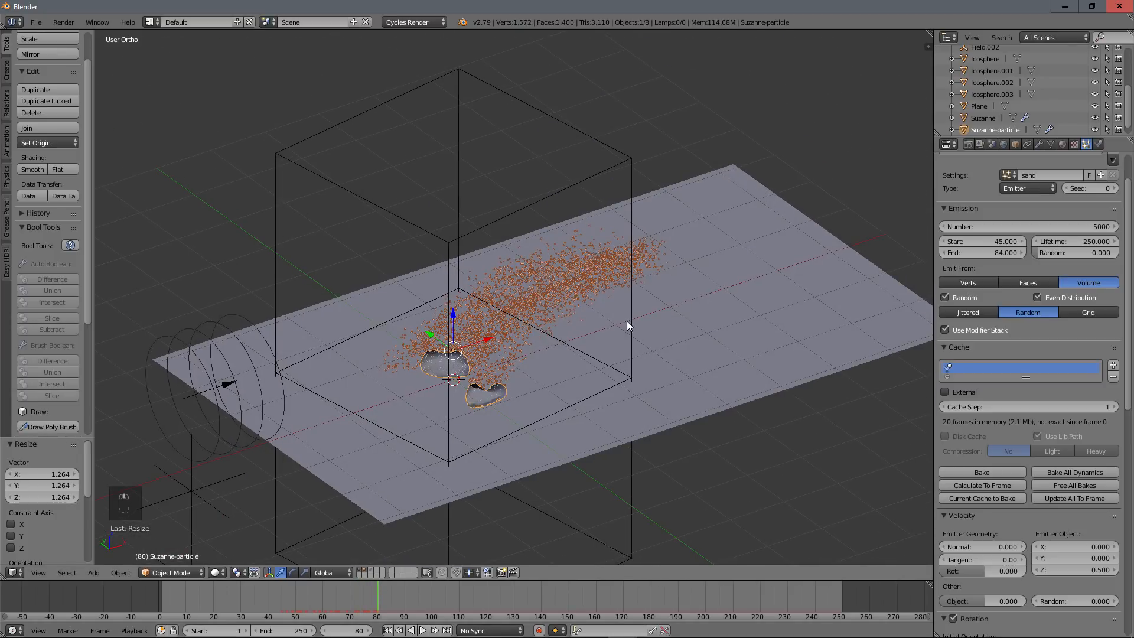
{"action": "middle_click_drag", "start_coordinate": [627, 325], "coordinate": [683, 331]}
{"action": "left_click", "coordinate": [733, 395]}
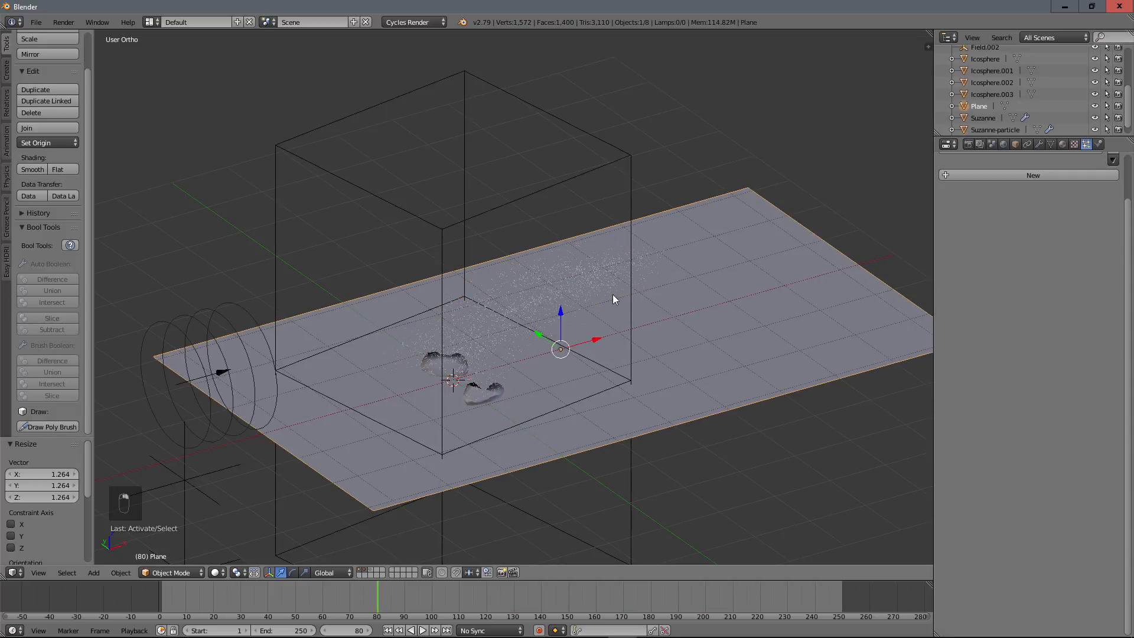
{"action": "left_click", "coordinate": [490, 394]}
{"action": "middle_click_drag", "start_coordinate": [490, 393], "coordinate": [491, 366]}
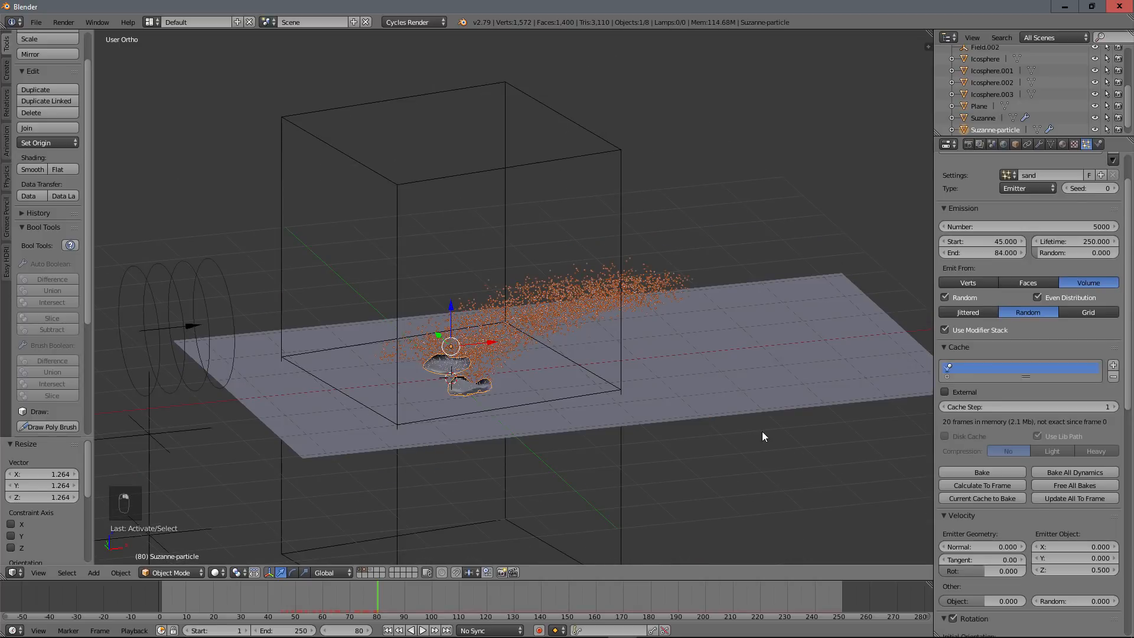
Make the ground plane a shadow catcher in its Cycles object settings.
{"action": "right_click", "coordinate": [777, 401]}
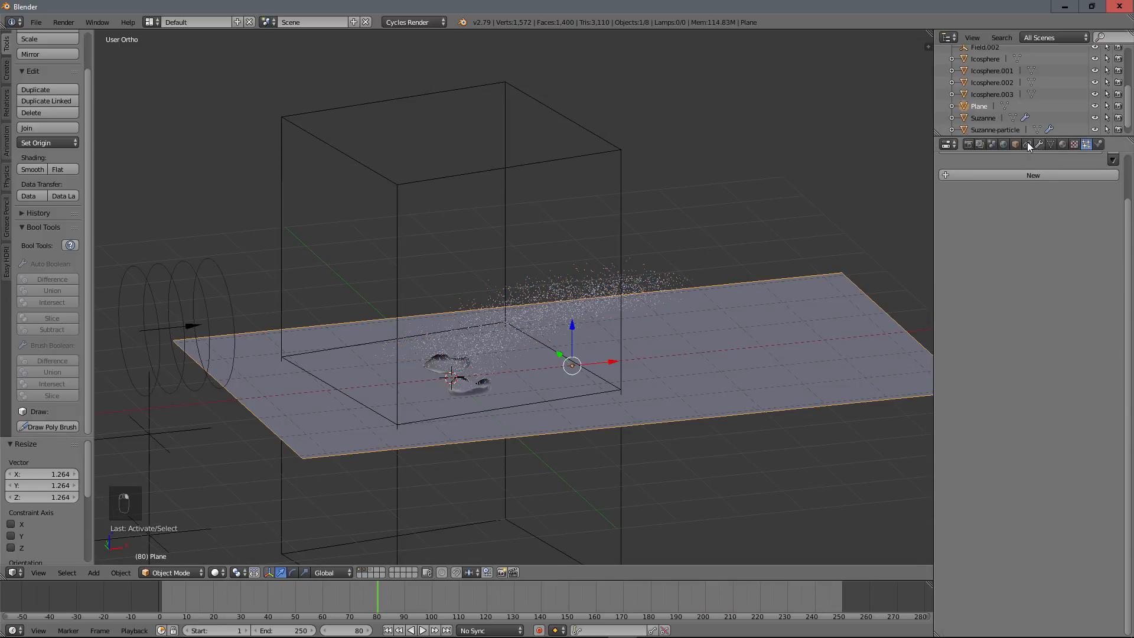
{"action": "left_click", "coordinate": [1063, 145]}
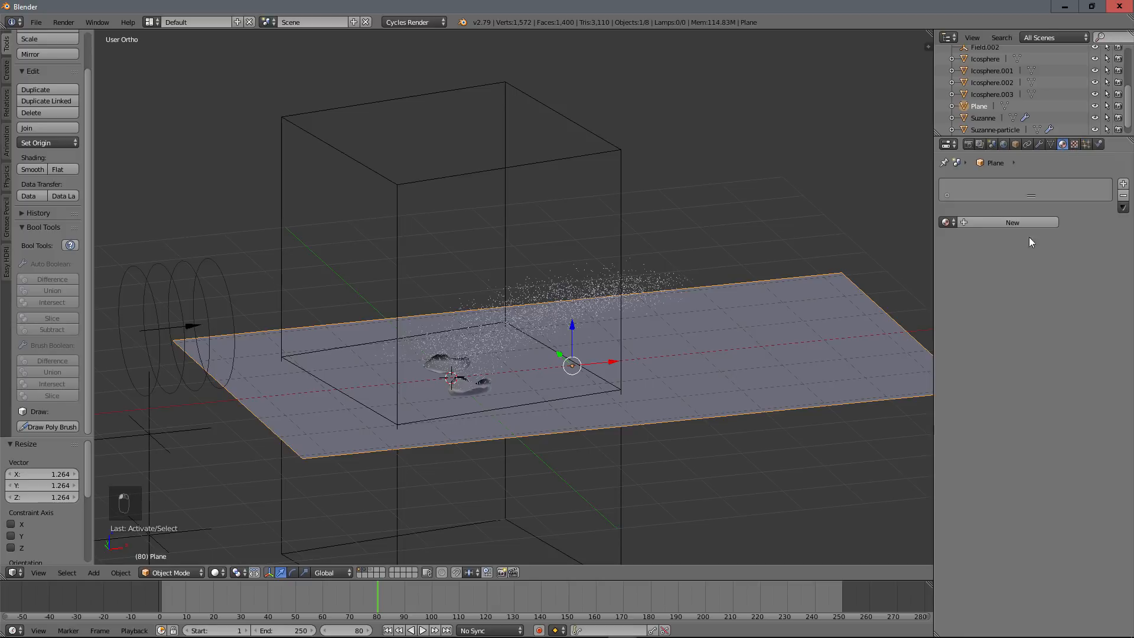
{"action": "left_click", "coordinate": [1015, 144]}
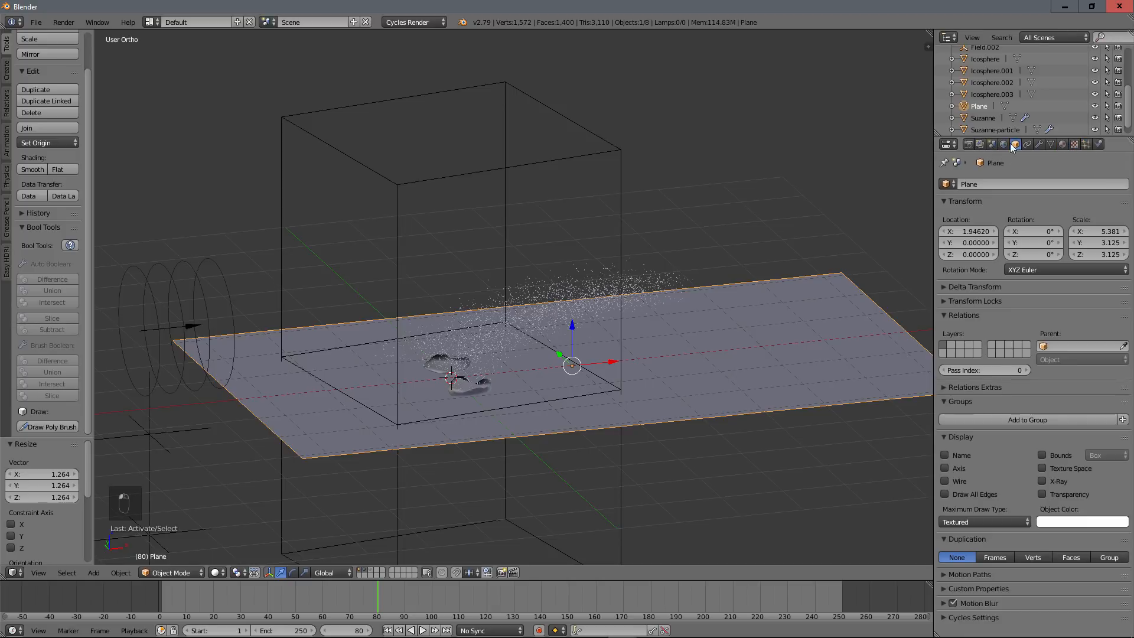
{"action": "left_click", "coordinate": [944, 618]}
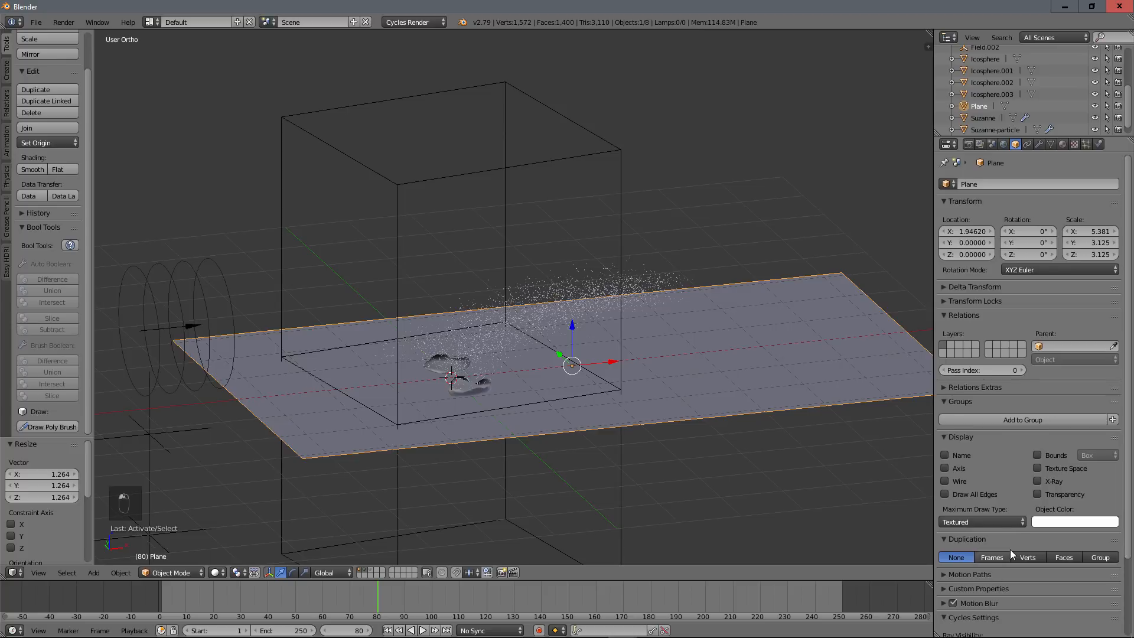
{"action": "scroll", "coordinate": [1010, 549], "scroll_direction": "down", "scroll_amount": 4}
{"action": "left_click", "coordinate": [945, 600]}
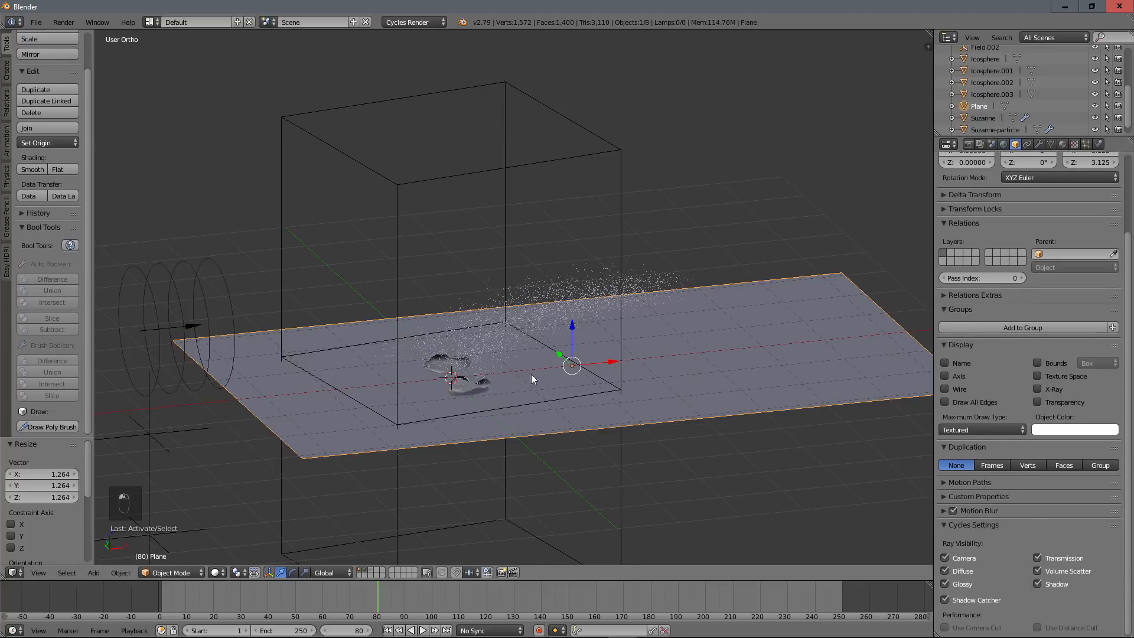
{"action": "middle_click_drag", "start_coordinate": [530, 374], "coordinate": [531, 360]}
{"action": "scroll", "coordinate": [530, 361], "scroll_direction": "down", "scroll_amount": 3}
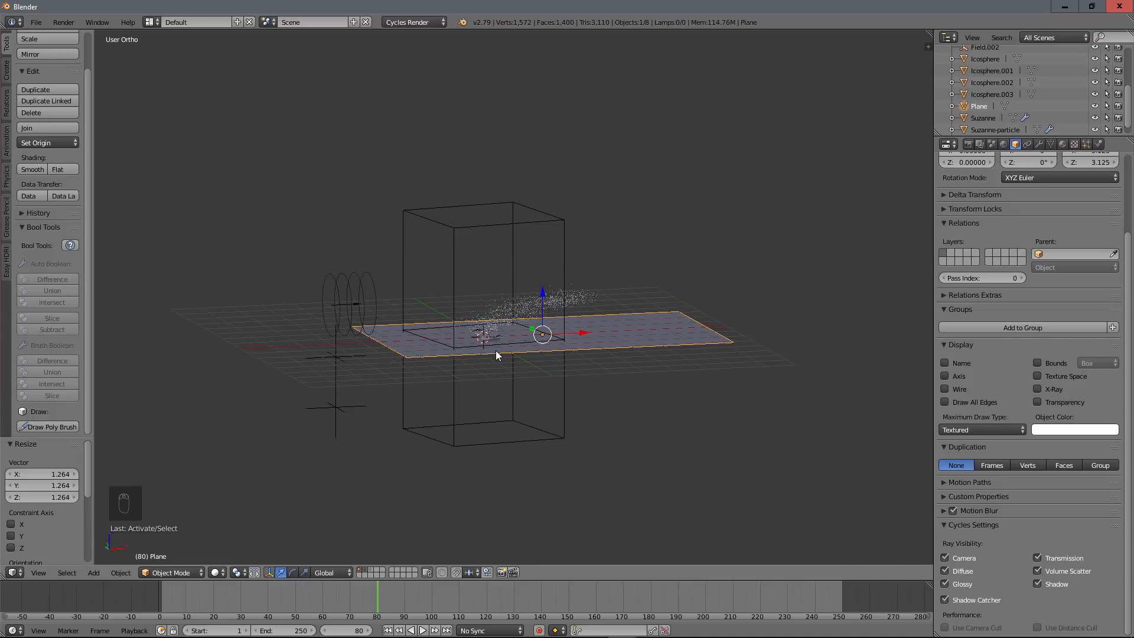
Check the scene in rendered shading and give Suzanne-particle a new material named "sand".
{"action": "key", "text": "shift+z"}
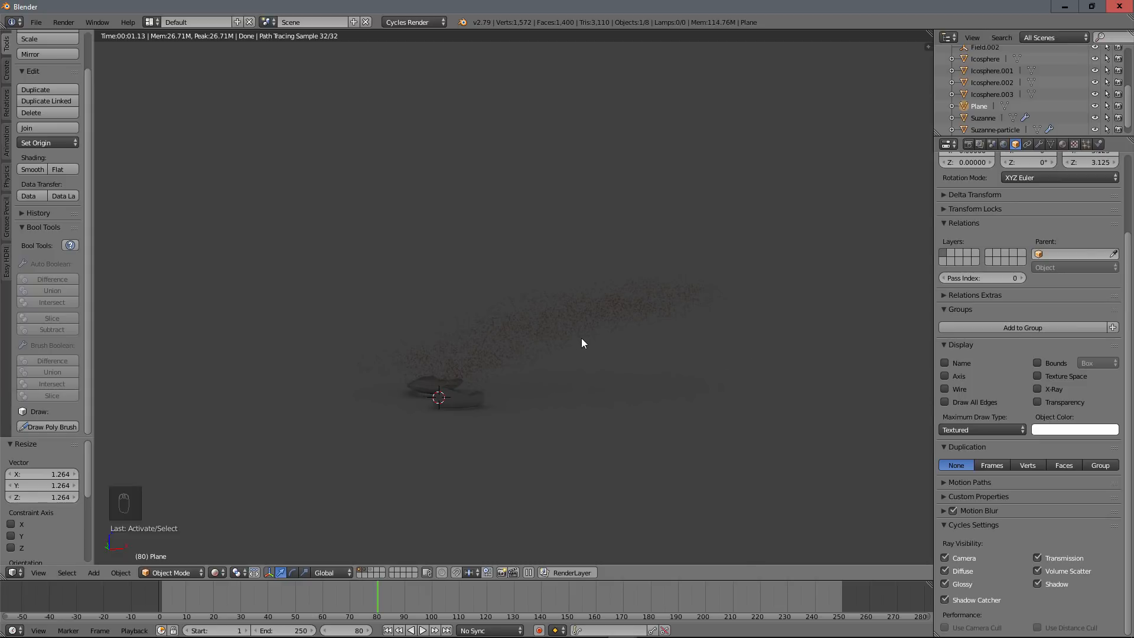
{"action": "key", "text": "shift+z"}
{"action": "right_click", "coordinate": [477, 394]}
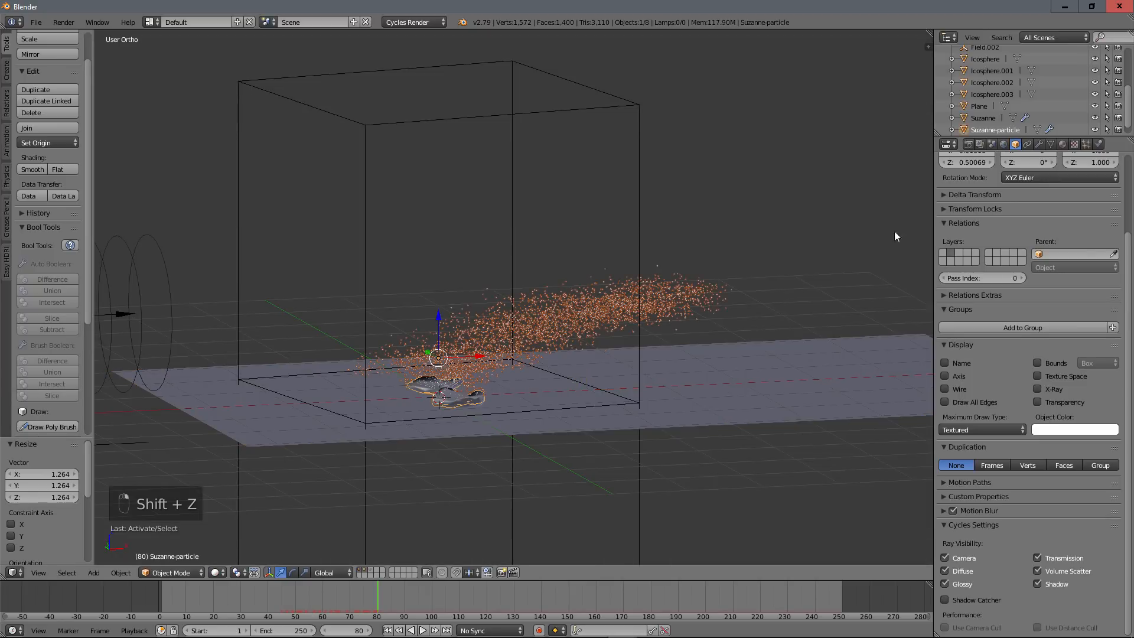
{"action": "left_click", "coordinate": [1063, 144]}
{"action": "left_click", "coordinate": [989, 222]}
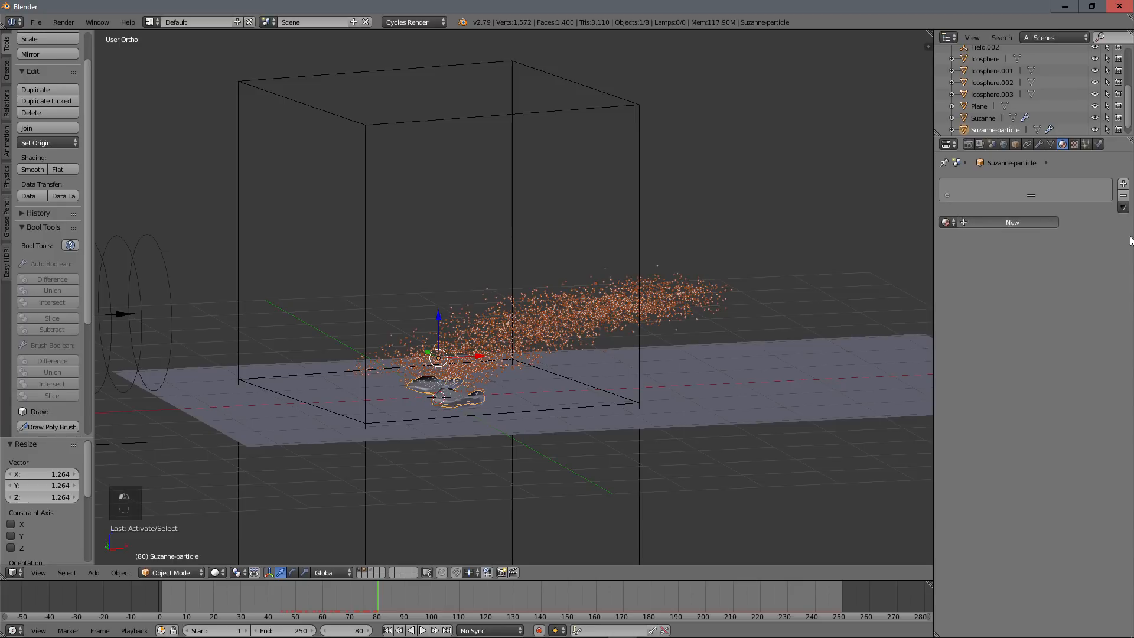
{"action": "left_click", "coordinate": [996, 219]}
{"action": "type", "text": "sa"}
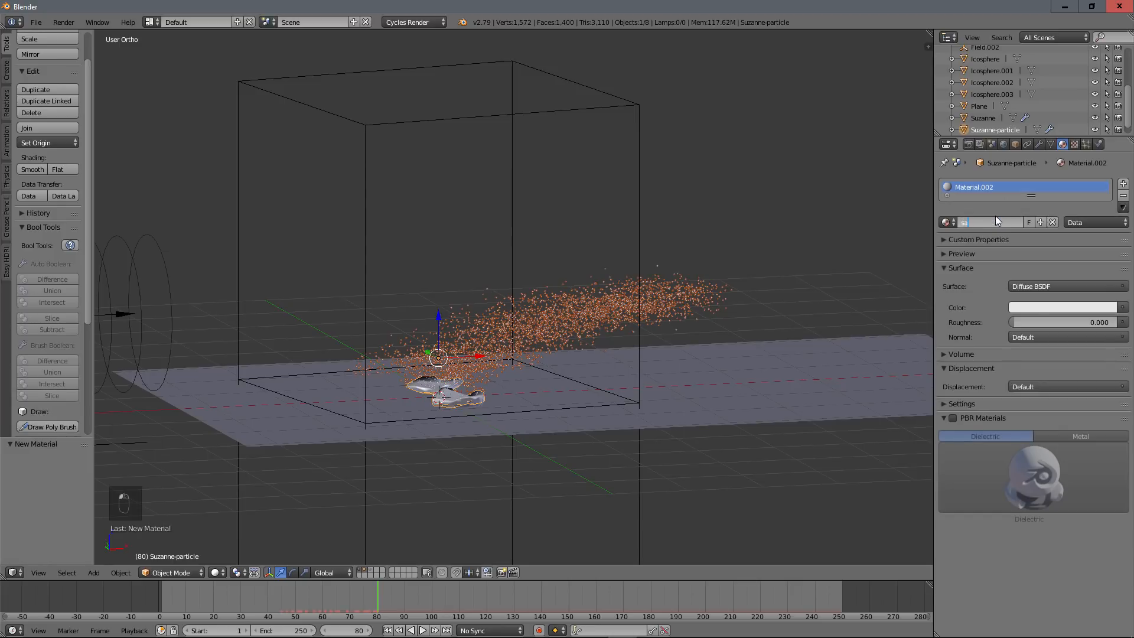
{"action": "type", "text": "nd"}
{"action": "key", "text": "Return"}
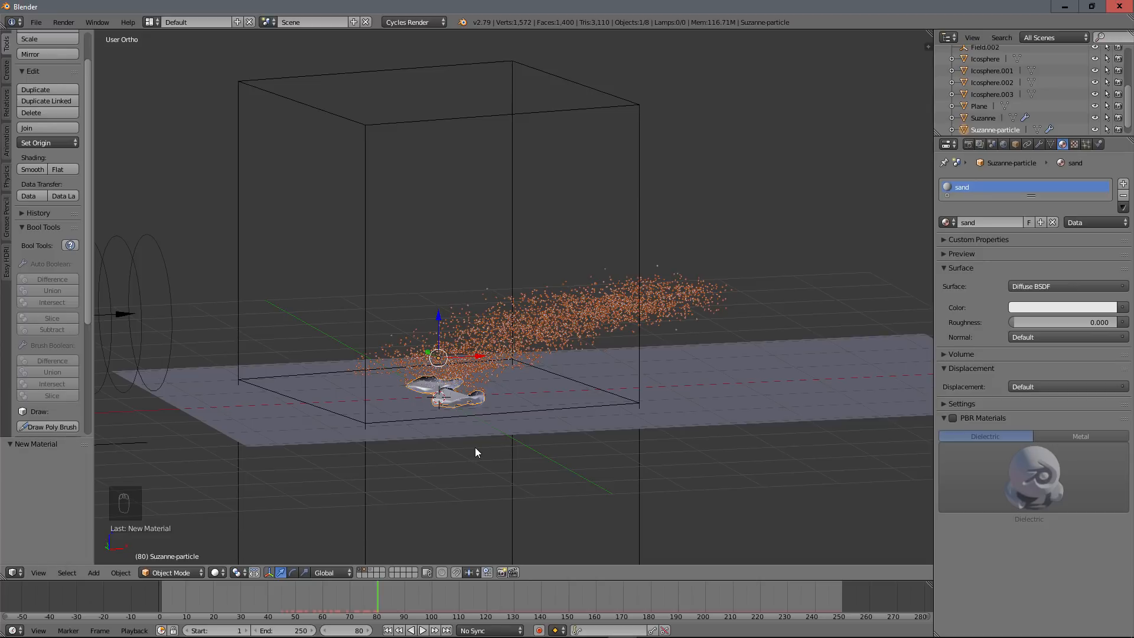
{"action": "right_click", "coordinate": [588, 424]}
{"action": "scroll", "coordinate": [604, 366], "scroll_direction": "down", "scroll_amount": 3}
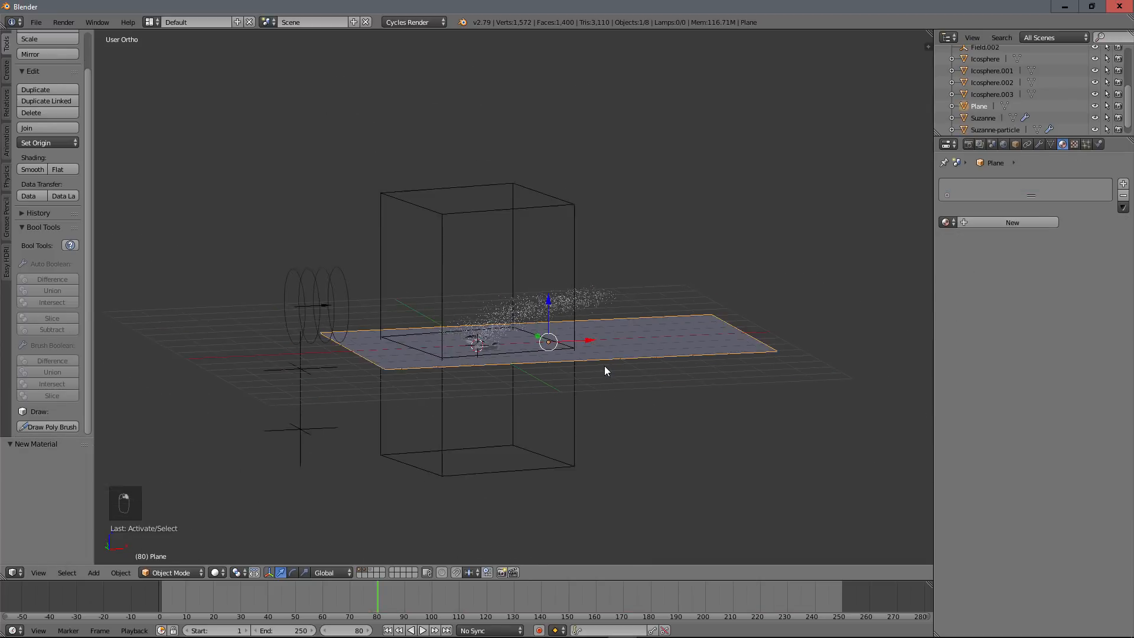
{"action": "scroll", "coordinate": [604, 339], "scroll_direction": "up", "scroll_amount": 3}
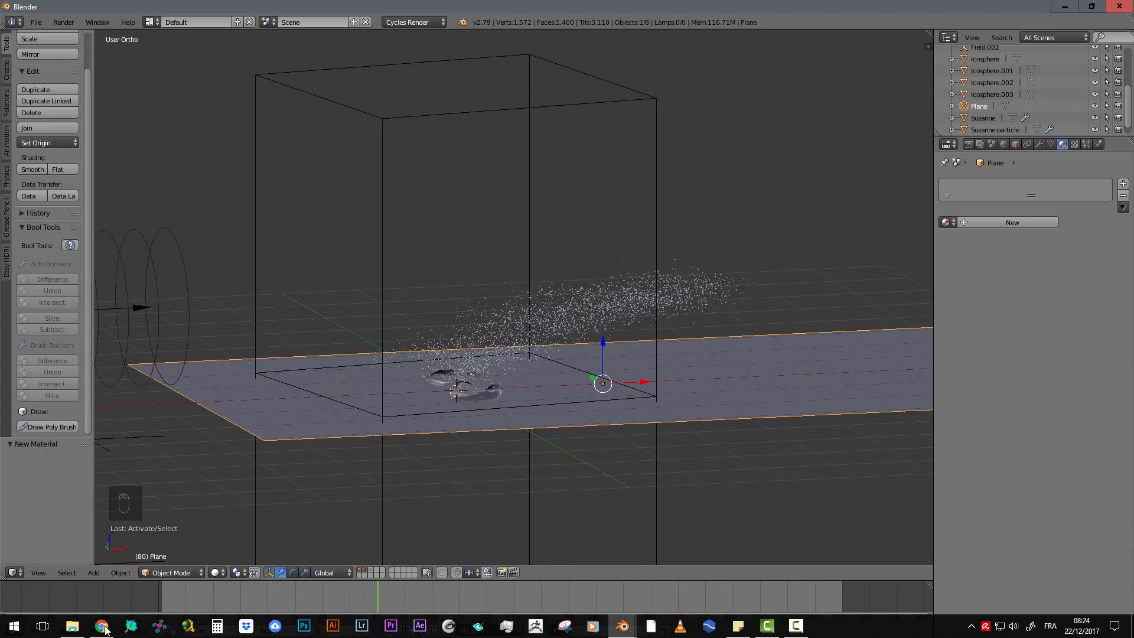
Switch to Chrome and look over the HDRI Haven site and the Easy HDRI add-on page, and return to Blender.
{"action": "left_click", "coordinate": [101, 626]}
{"action": "left_click", "coordinate": [177, 9]}
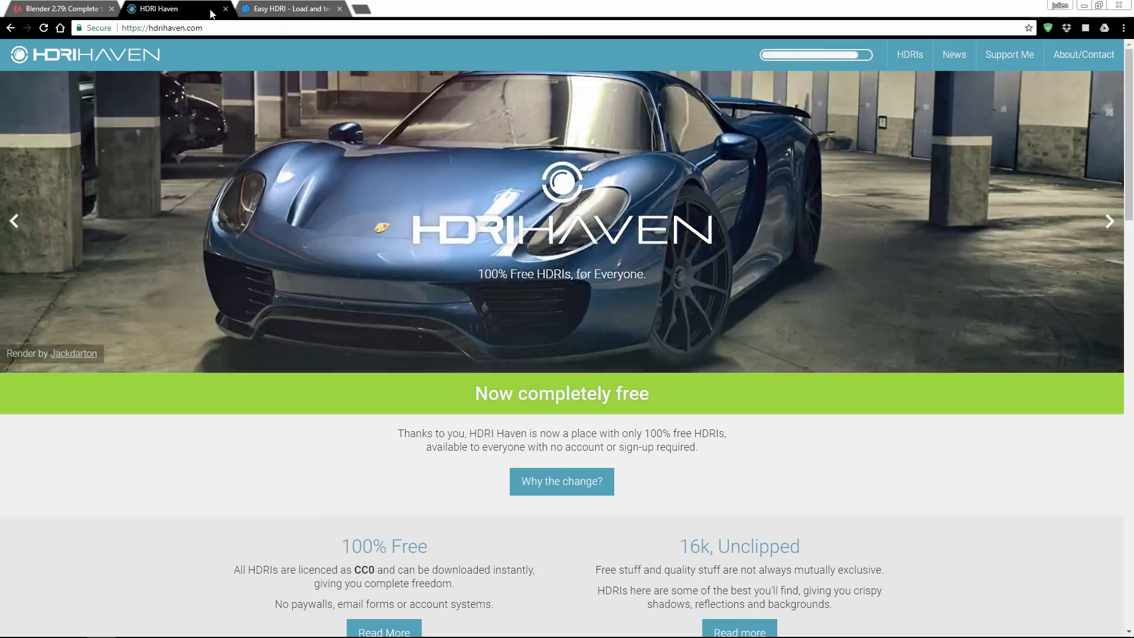
{"action": "left_click", "coordinate": [289, 12]}
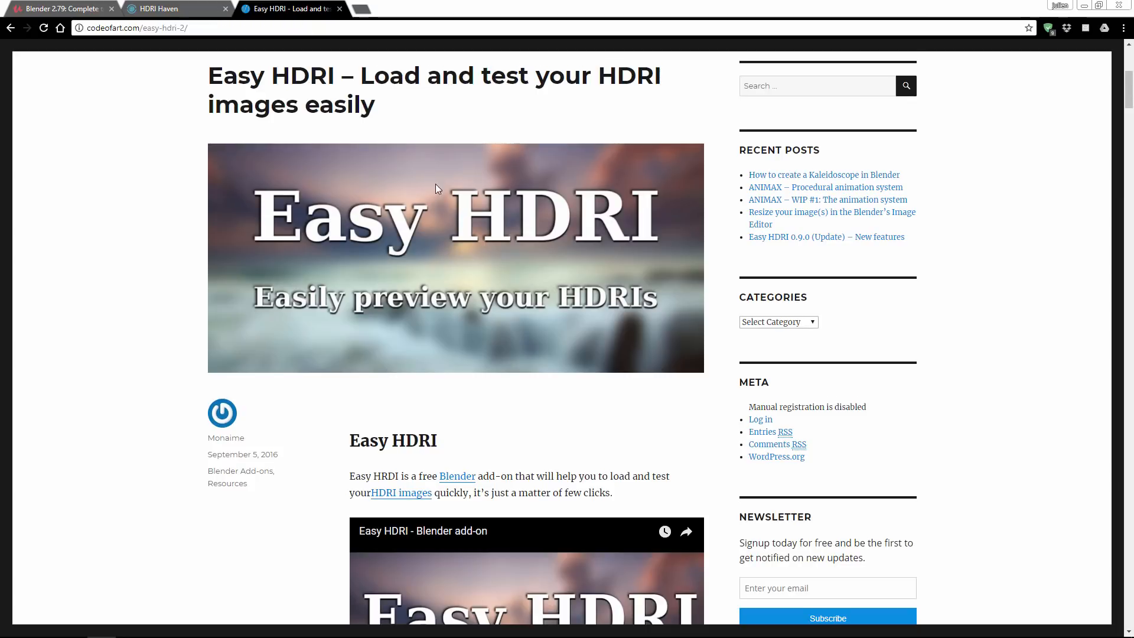
{"action": "scroll", "coordinate": [594, 241], "scroll_direction": "down", "scroll_amount": 5}
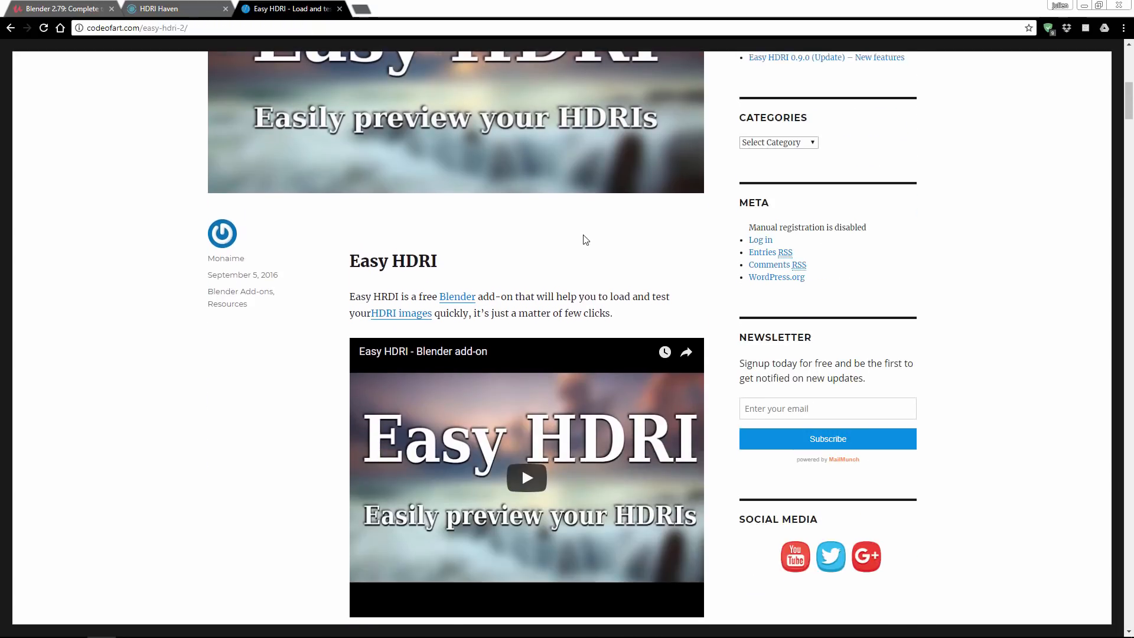
{"action": "scroll", "coordinate": [579, 237], "scroll_direction": "down", "scroll_amount": 4}
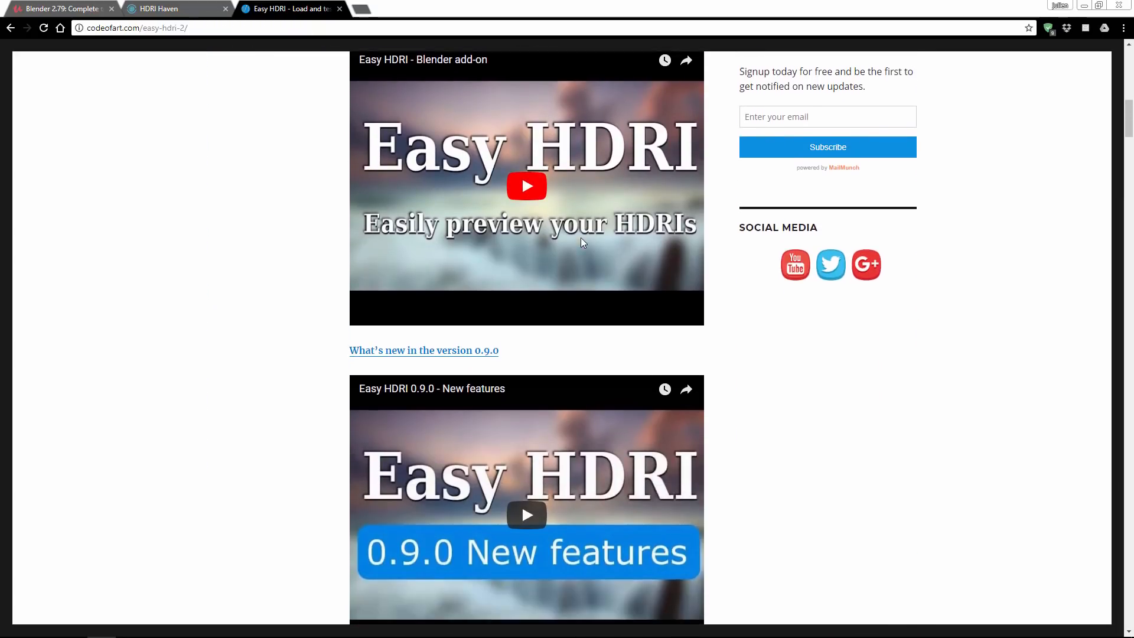
{"action": "scroll", "coordinate": [576, 235], "scroll_direction": "up", "scroll_amount": 6}
{"action": "scroll", "coordinate": [519, 216], "scroll_direction": "up", "scroll_amount": 1}
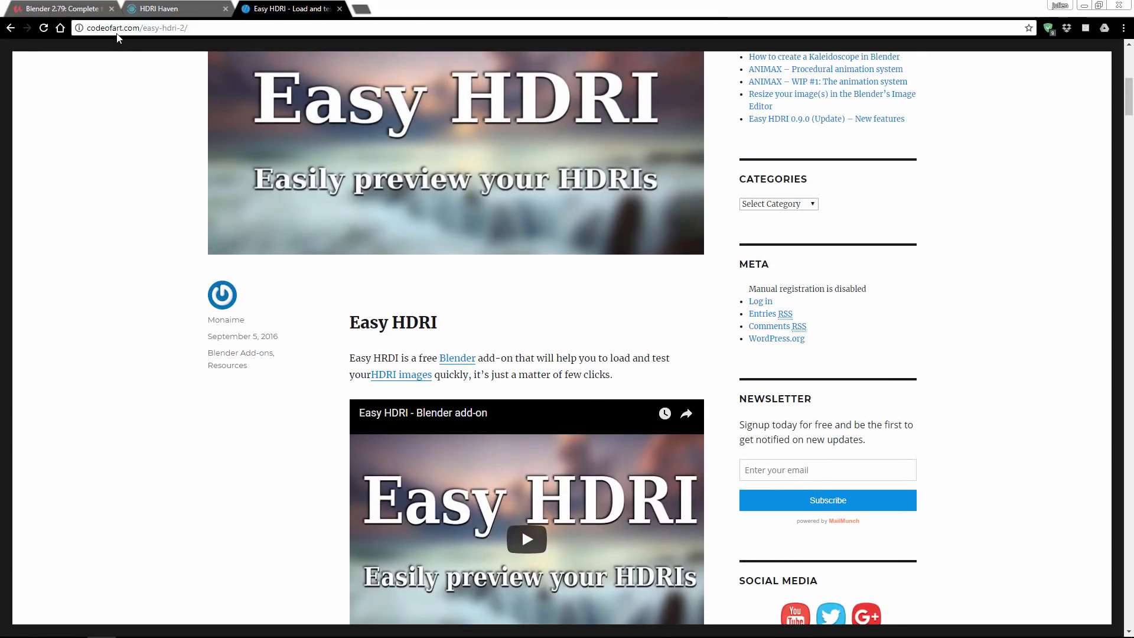
{"action": "scroll", "coordinate": [507, 298], "scroll_direction": "up", "scroll_amount": 2}
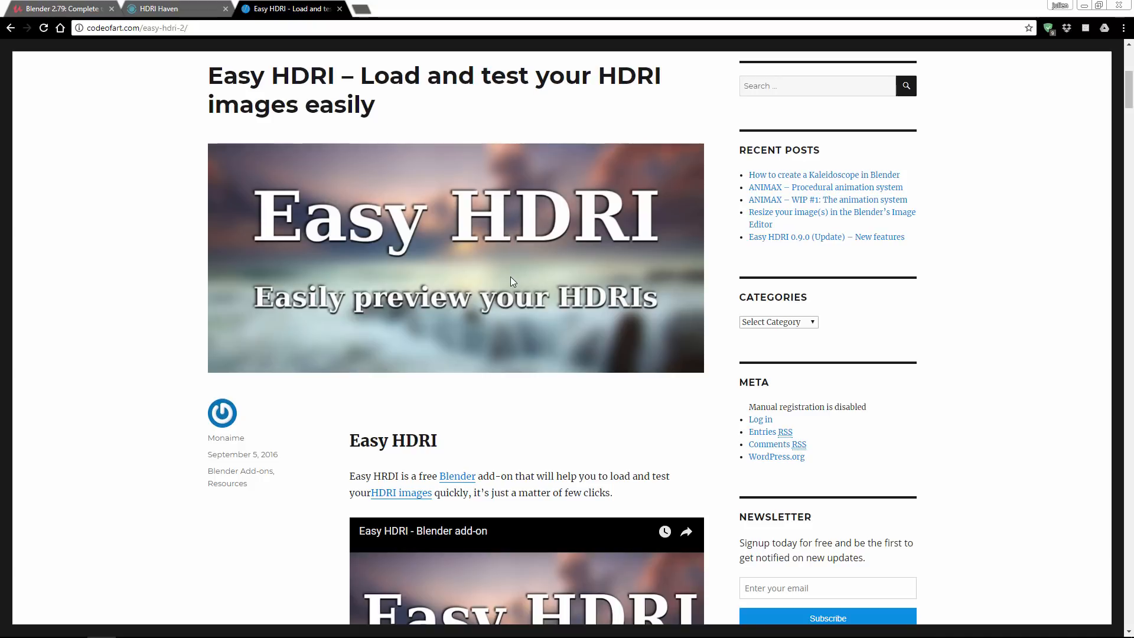
{"action": "left_click", "coordinate": [186, 13]}
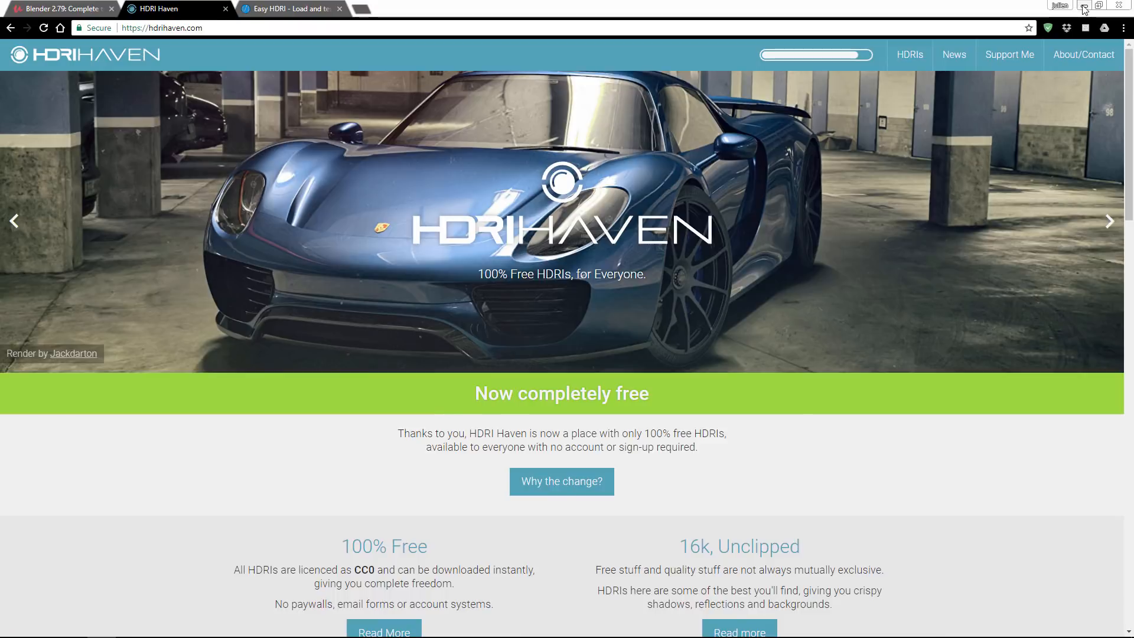
{"action": "left_click", "coordinate": [1084, 6]}
Create the world nodes with the Easy HDRI add-on.
{"action": "scroll", "coordinate": [421, 360], "scroll_direction": "down", "scroll_amount": 2}
{"action": "mouse_move", "coordinate": [466, 365]}
{"action": "middle_mouse_down"}
{"action": "mouse_move", "coordinate": [494, 377]}
{"action": "mouse_move", "coordinate": [478, 379]}
{"action": "middle_mouse_up"}
{"action": "scroll", "coordinate": [494, 376], "scroll_direction": "up", "scroll_amount": 1}
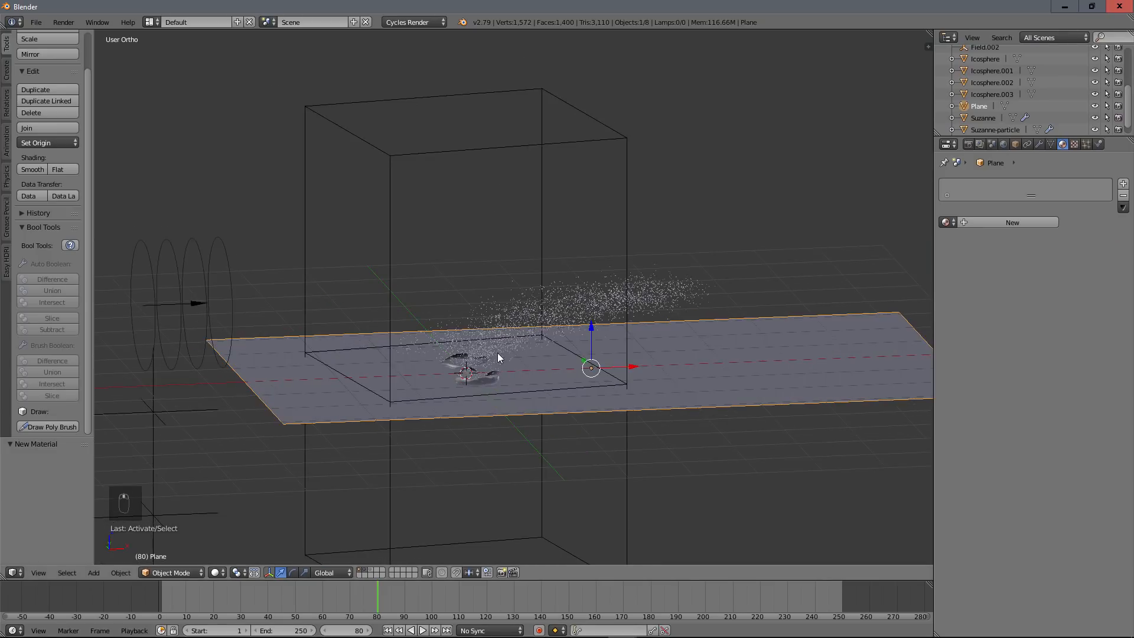
{"action": "left_click", "coordinate": [7, 262]}
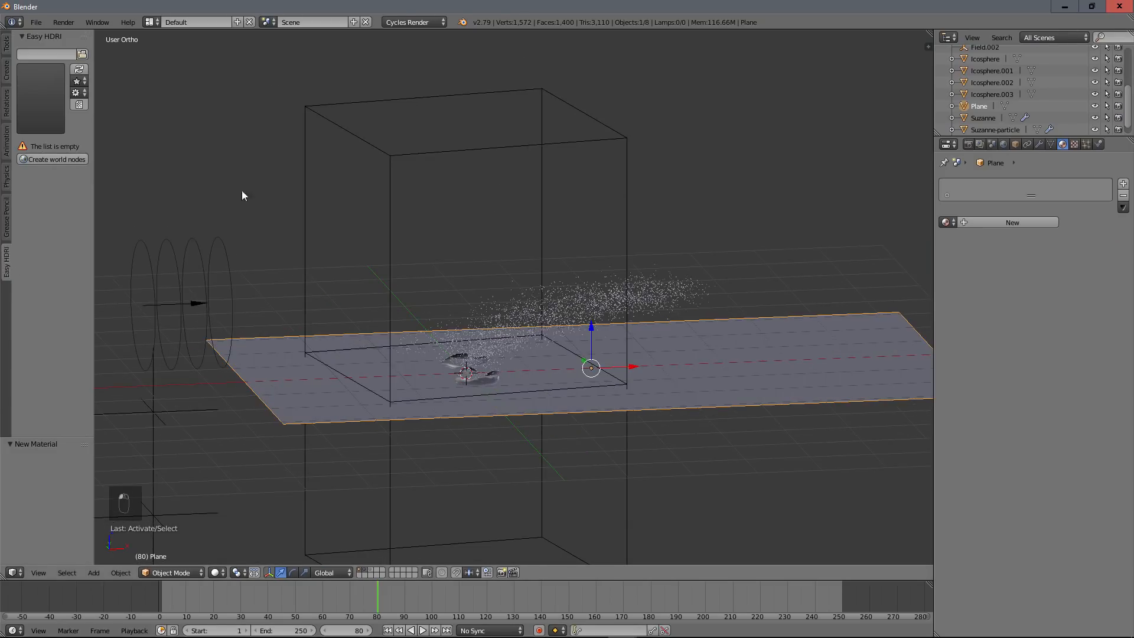
{"action": "left_click_drag", "start_coordinate": [93, 196], "coordinate": [109, 196]}
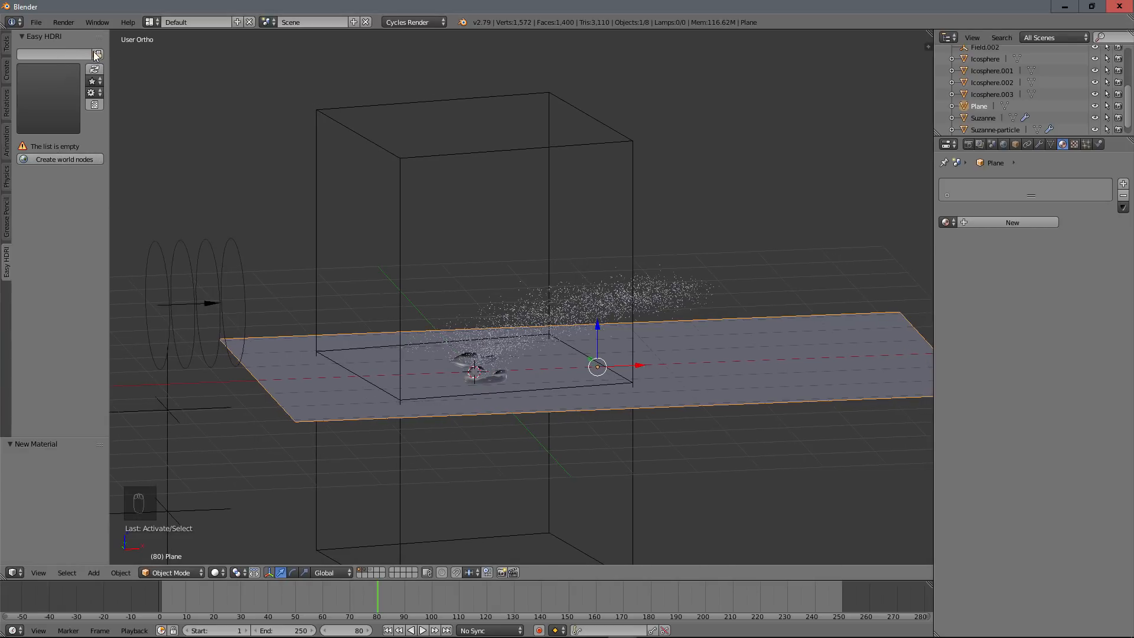
{"action": "left_click", "coordinate": [60, 158]}
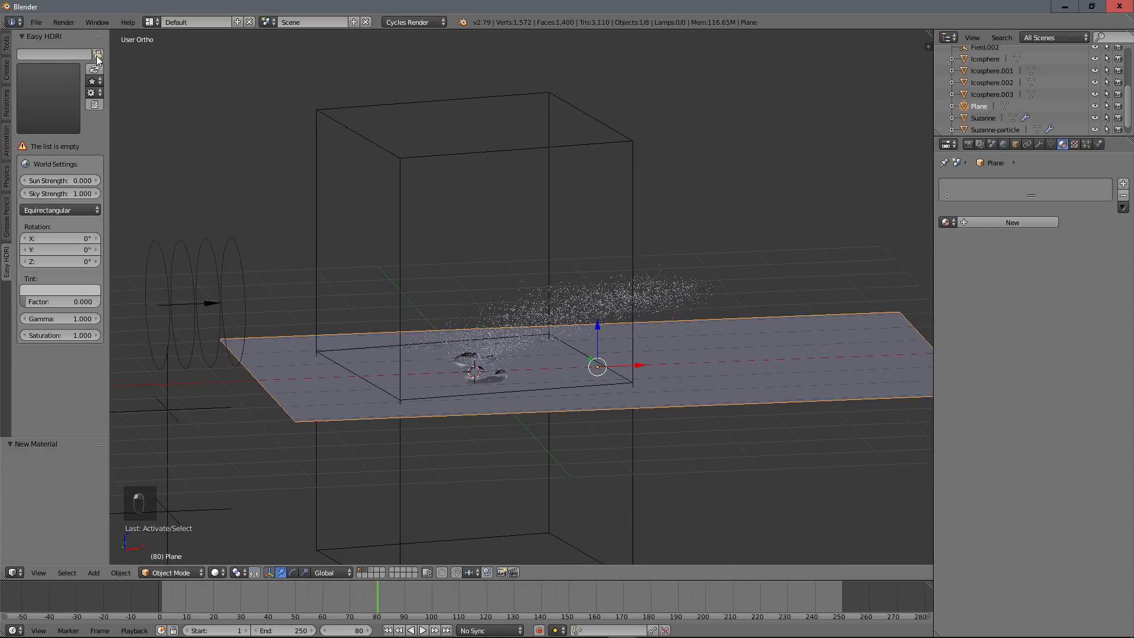
Load the HDR images from the "7.2-Using HDRI Images" folder into Easy HDRI.
{"action": "left_click", "coordinate": [98, 54]}
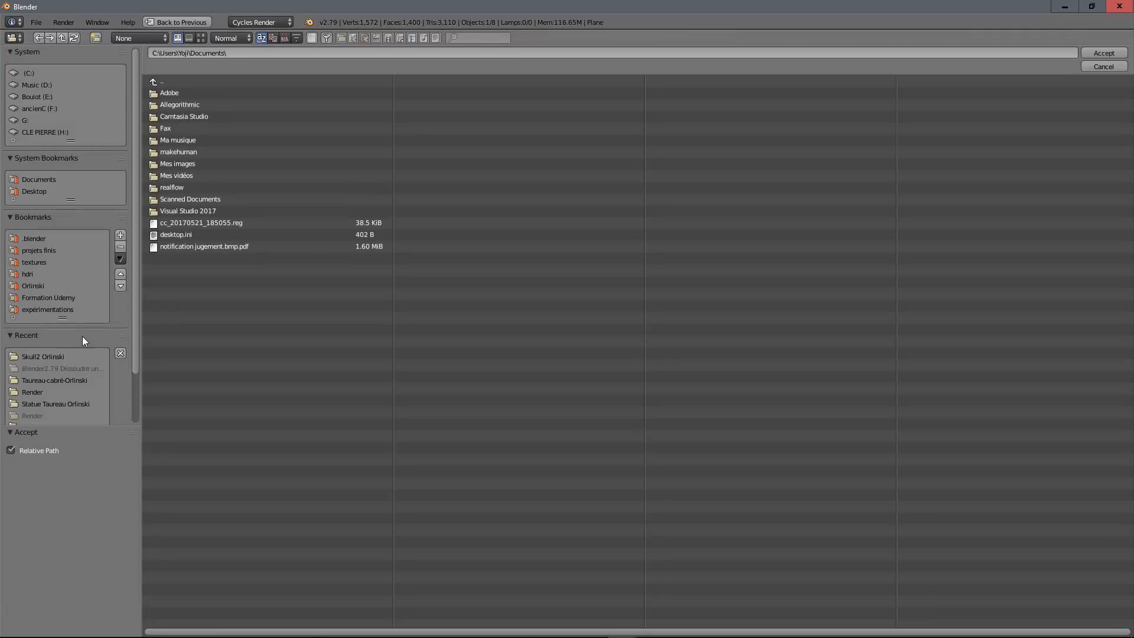
{"action": "scroll", "coordinate": [82, 335], "scroll_direction": "down", "scroll_amount": 3}
{"action": "left_click", "coordinate": [65, 382]}
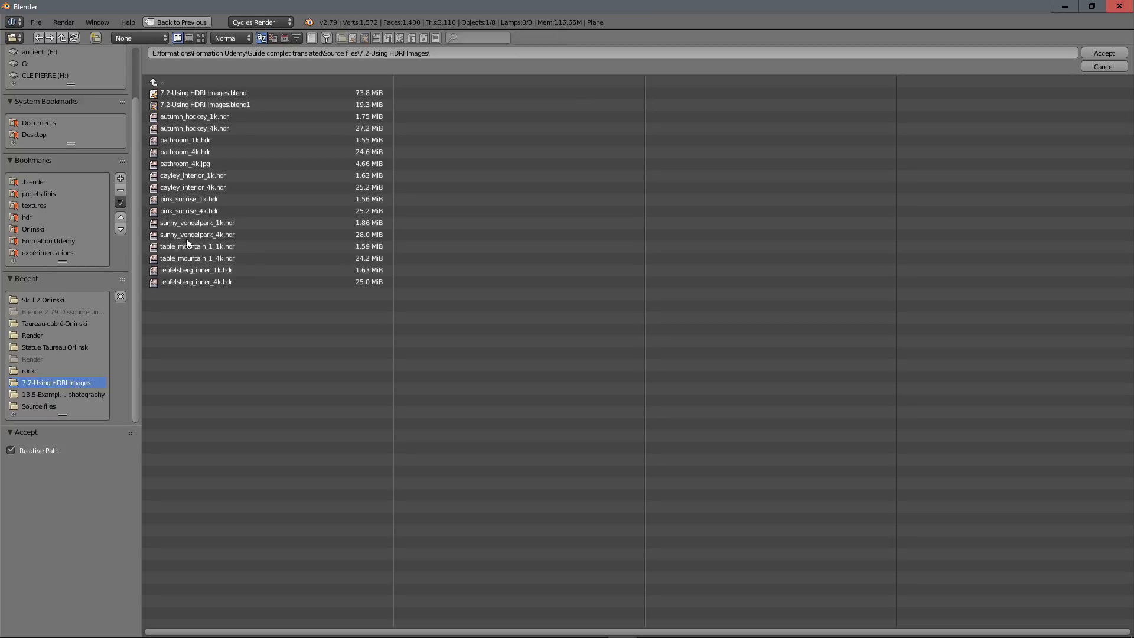
{"action": "left_click", "coordinate": [204, 39]}
{"action": "left_click", "coordinate": [1110, 54]}
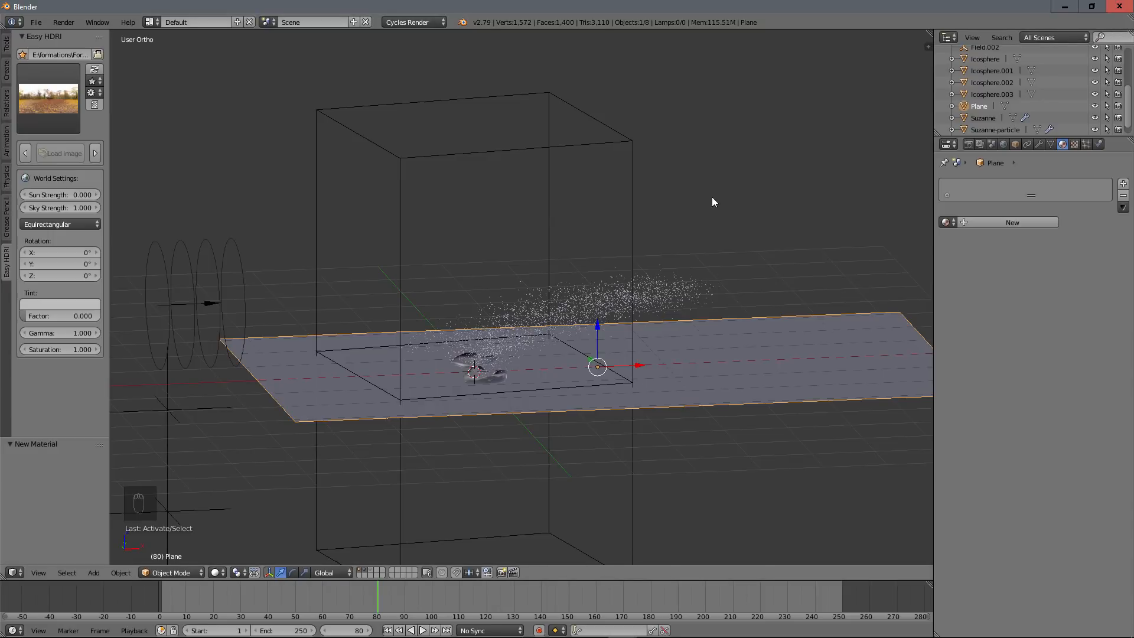
Set the scene's color management view transform to Filmic.
{"action": "left_click", "coordinate": [992, 144]}
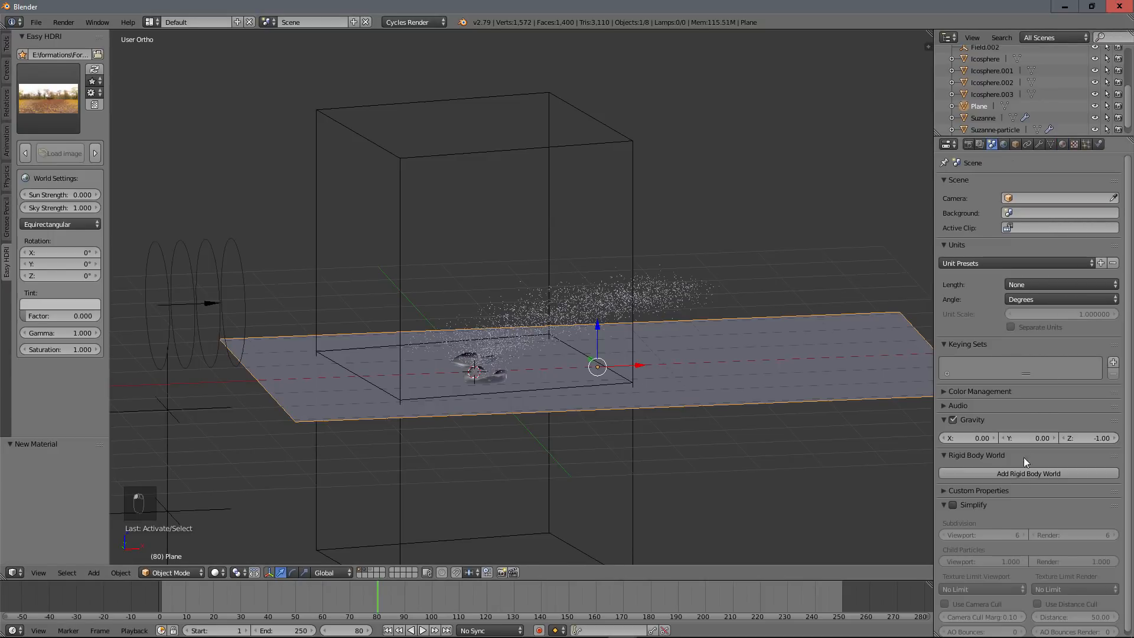
{"action": "left_click", "coordinate": [945, 392]}
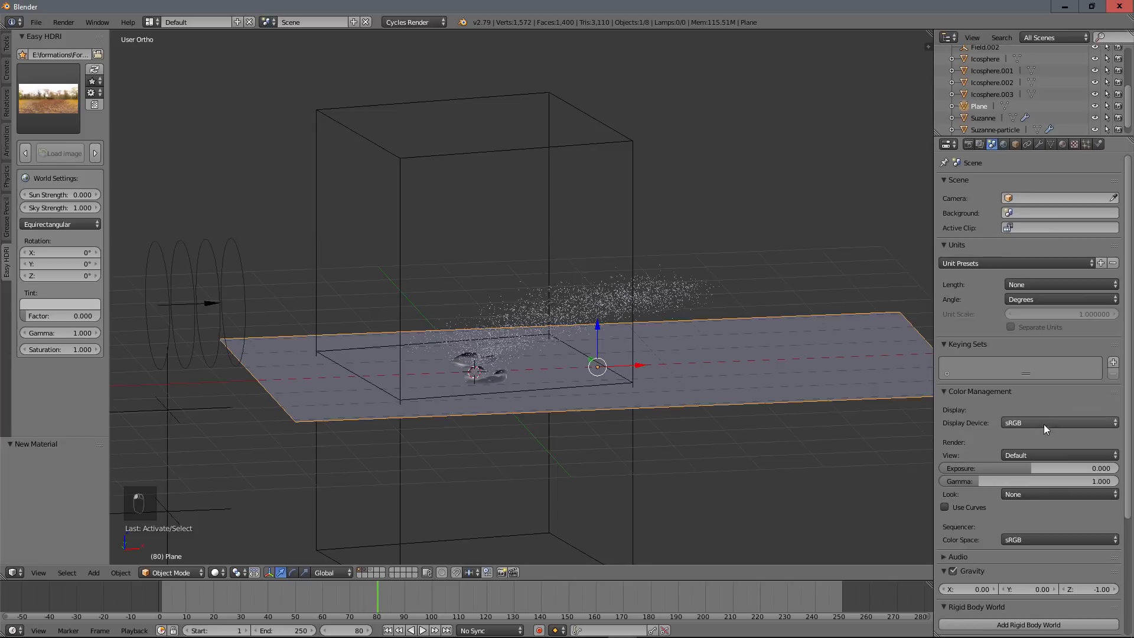
{"action": "left_click", "coordinate": [1044, 422]}
{"action": "left_click", "coordinate": [1053, 455]}
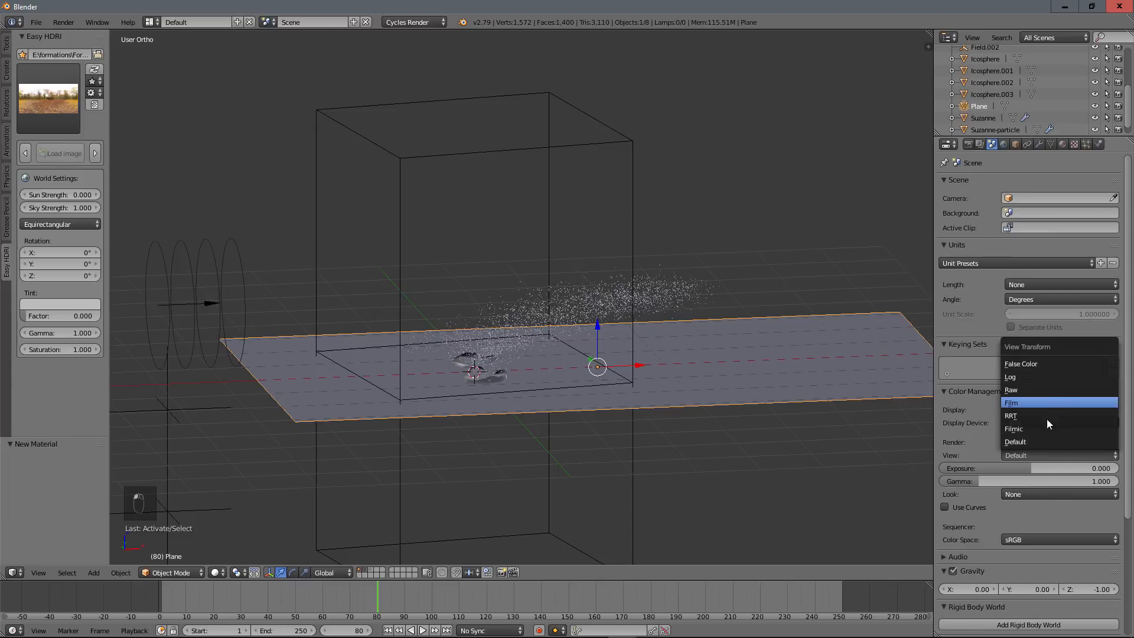
{"action": "left_click", "coordinate": [1043, 424]}
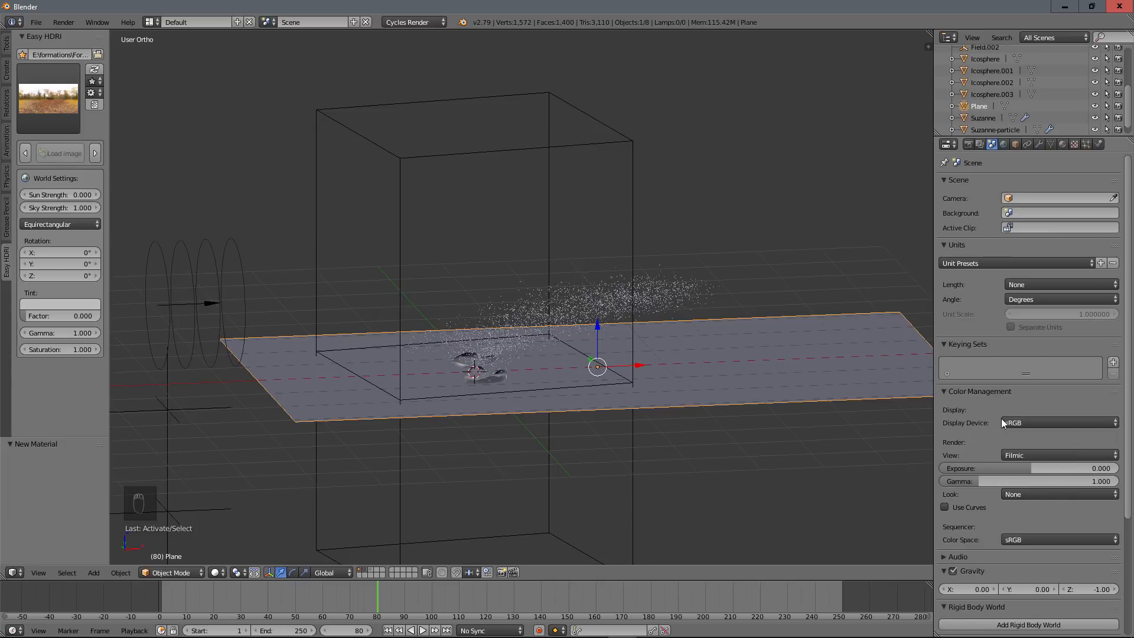
{"action": "left_click", "coordinate": [1048, 494]}
{"action": "left_click", "coordinate": [1046, 453]}
{"action": "left_click", "coordinate": [945, 392]}
{"action": "left_click", "coordinate": [952, 343]}
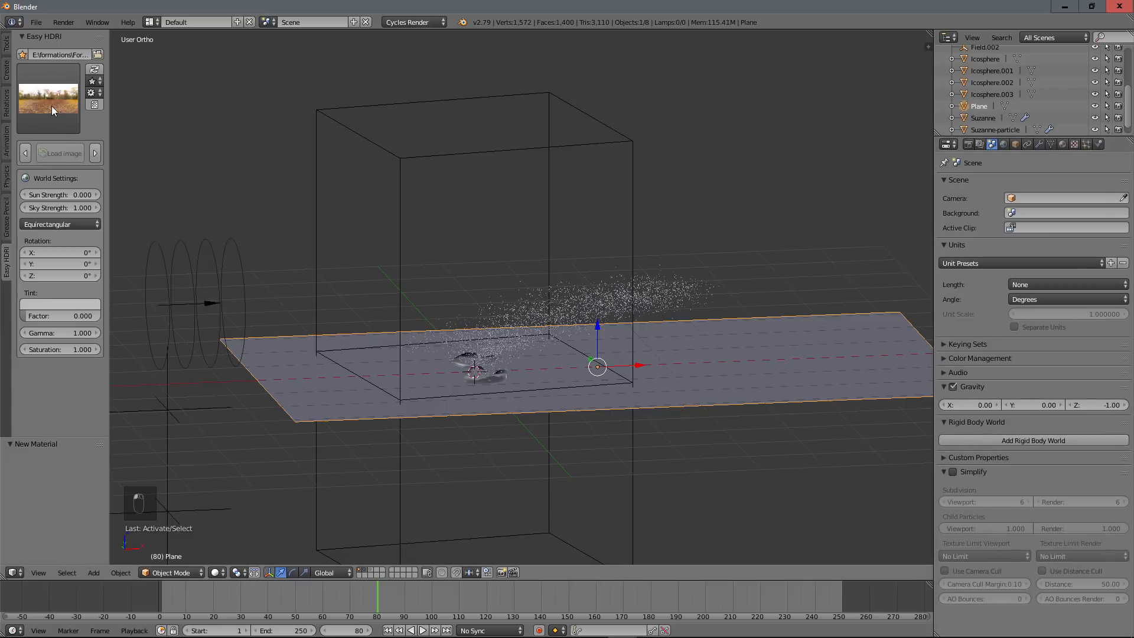
Choose teufelsberg_inner_1k.hdr as the environment image and preview it rendered in a perspective view.
{"action": "left_click", "coordinate": [51, 107]}
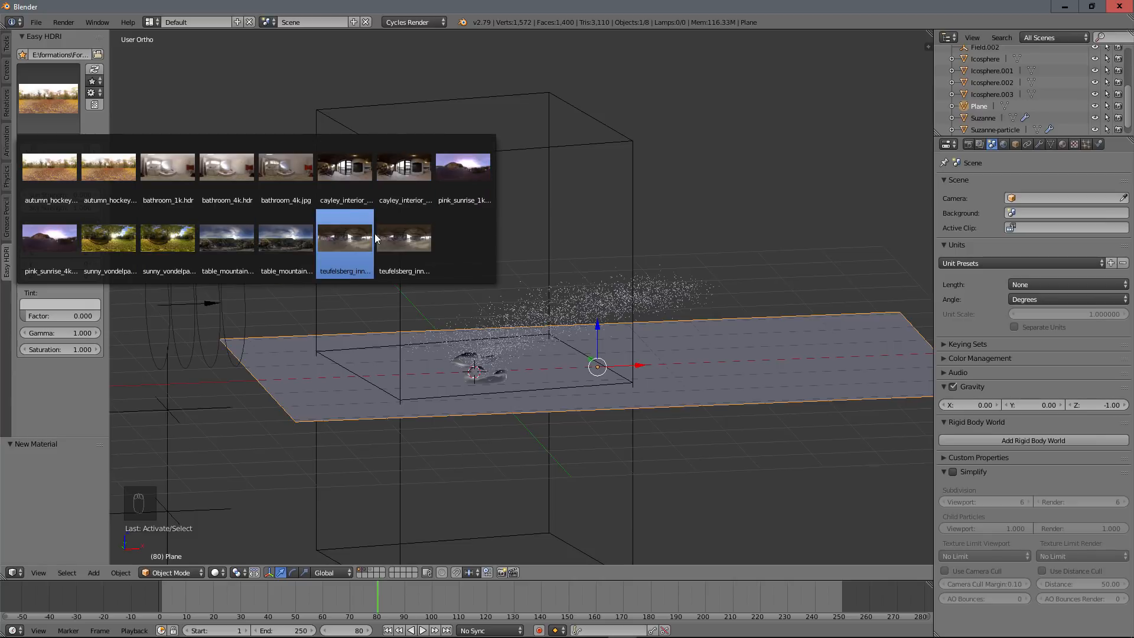
{"action": "left_click", "coordinate": [356, 238]}
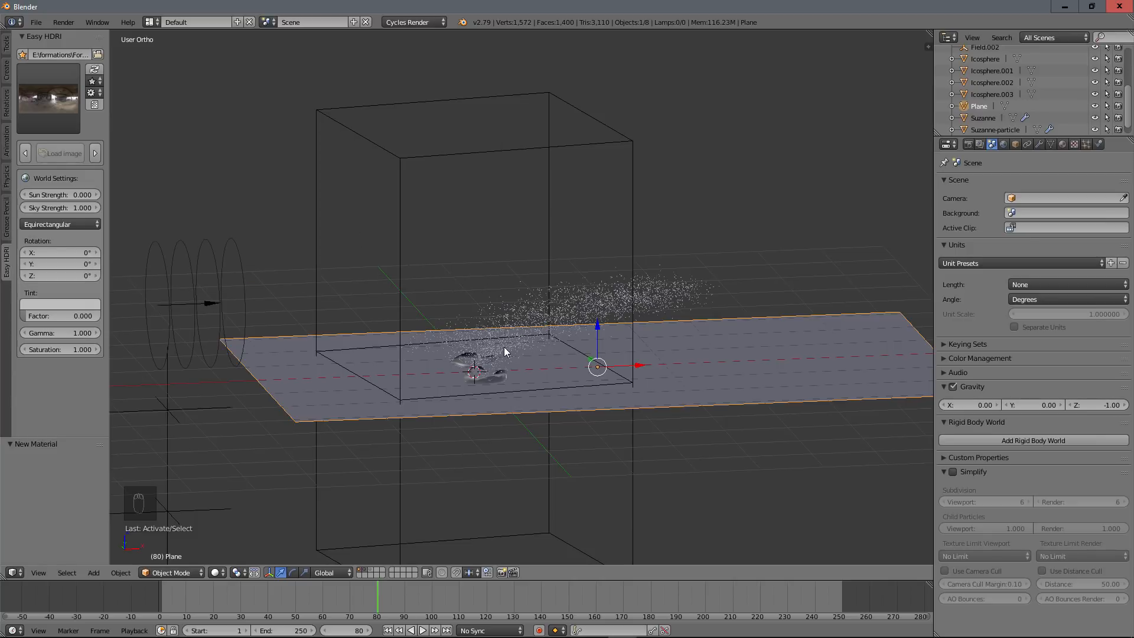
{"action": "key", "text": "shift+z"}
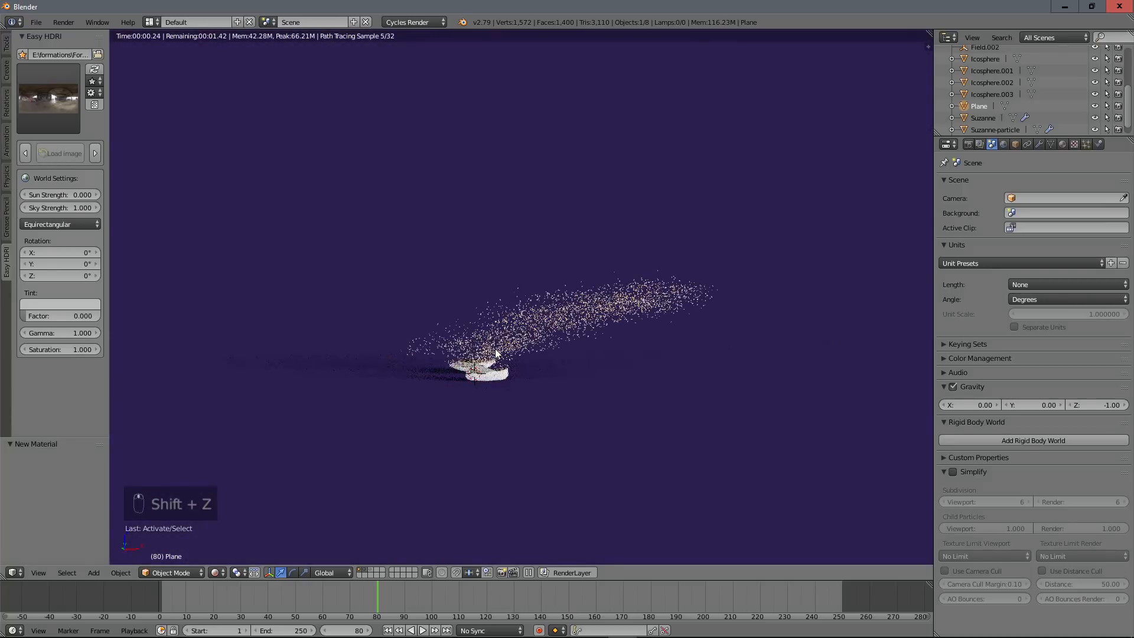
{"action": "key", "text": "KP_5"}
{"action": "middle_click_drag", "start_coordinate": [495, 348], "coordinate": [526, 420]}
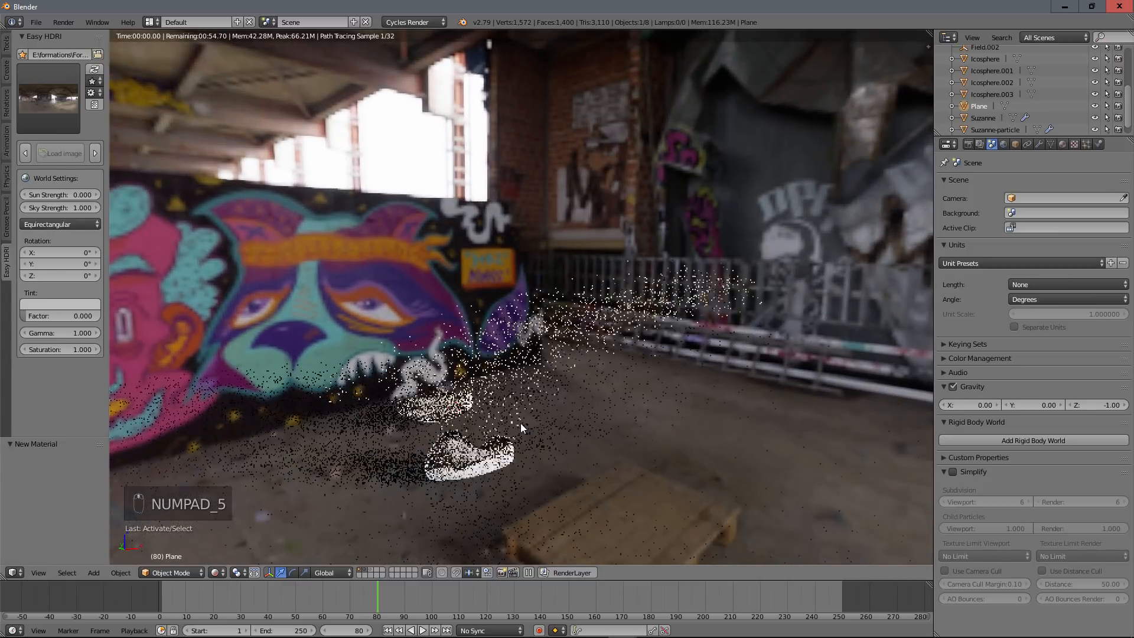
{"action": "key", "text": "shift+z"}
Add a camera and align it to a view of the dissolving head and the sand cloud.
{"action": "scroll", "coordinate": [505, 405], "scroll_direction": "down", "scroll_amount": 5}
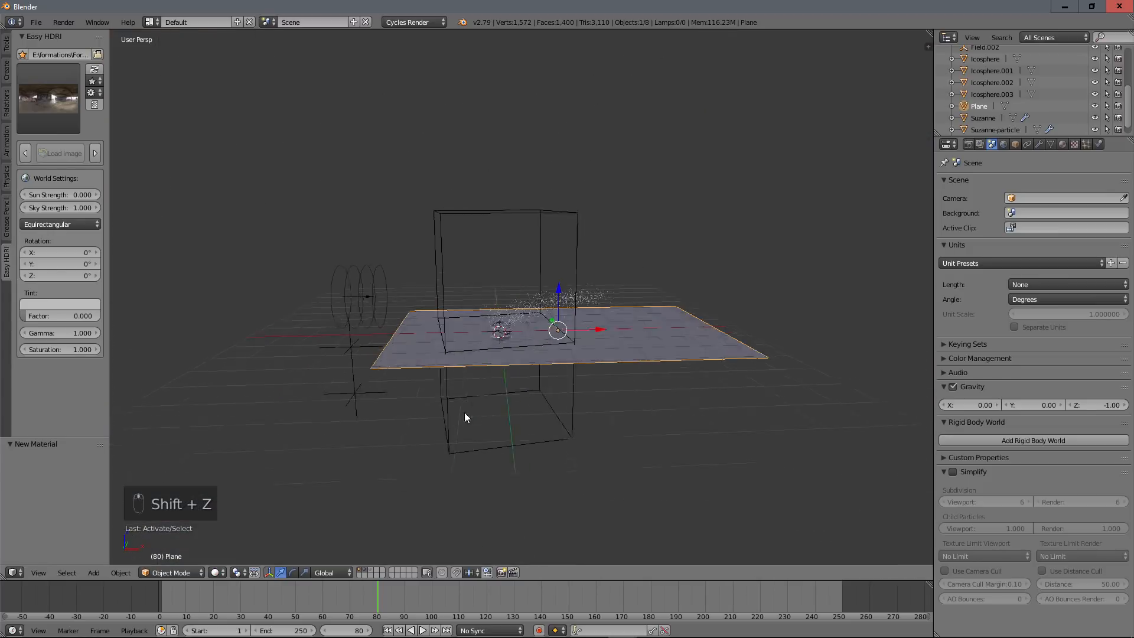
{"action": "key", "text": "shift+a"}
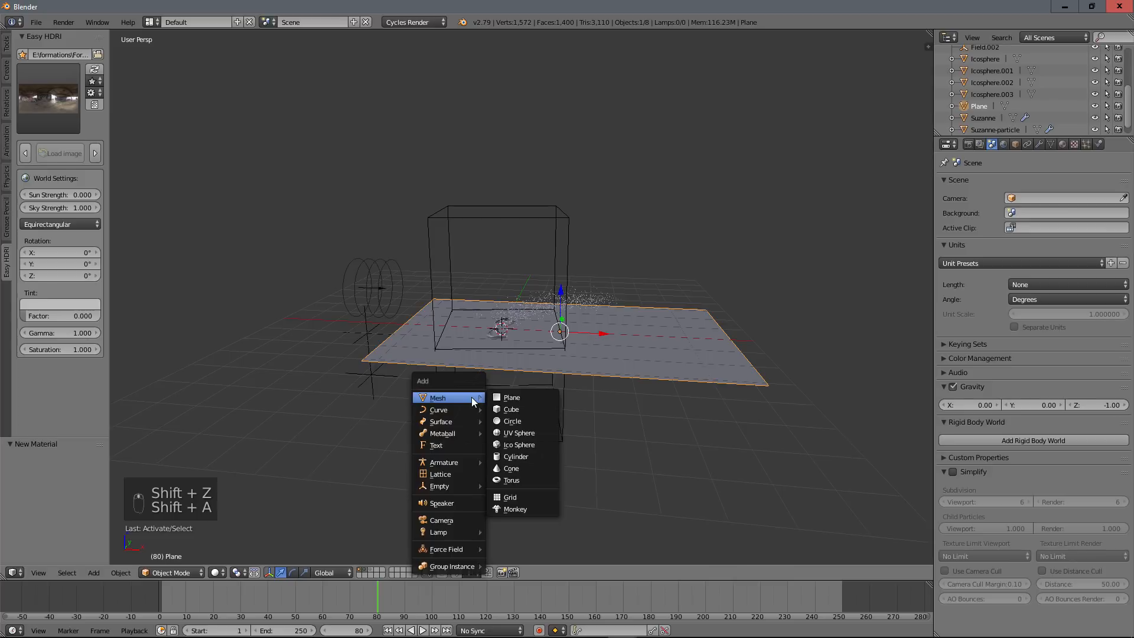
{"action": "left_click", "coordinate": [448, 520]}
{"action": "middle_click_drag", "start_coordinate": [482, 462], "coordinate": [610, 392]}
{"action": "scroll", "coordinate": [610, 392], "scroll_direction": "up", "scroll_amount": 4}
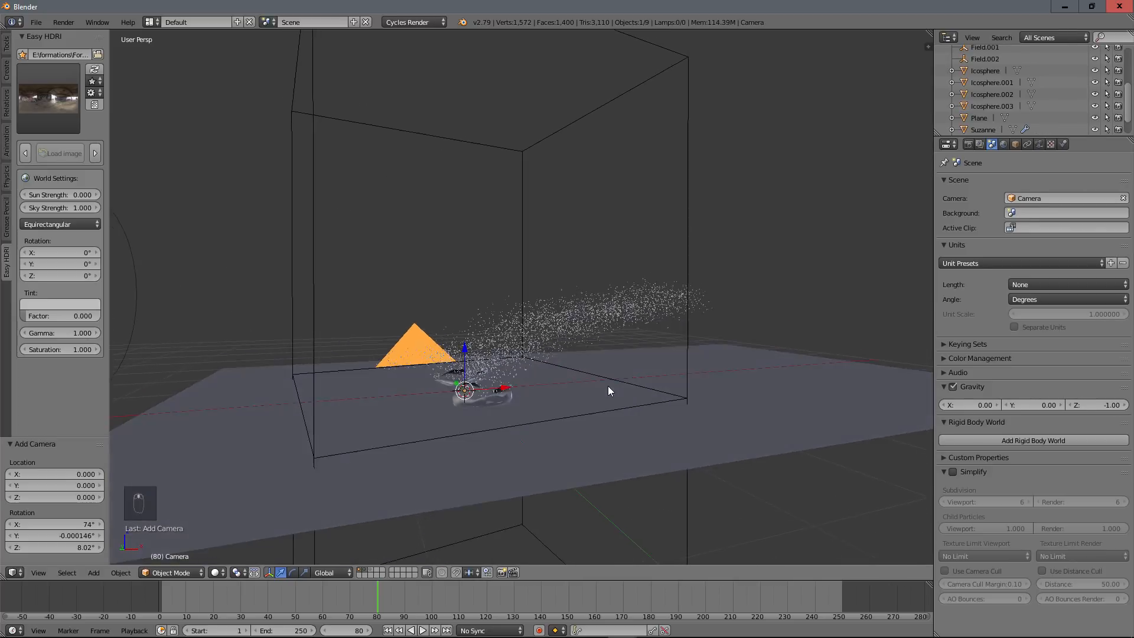
{"action": "scroll", "coordinate": [616, 384], "scroll_direction": "up", "scroll_amount": 3}
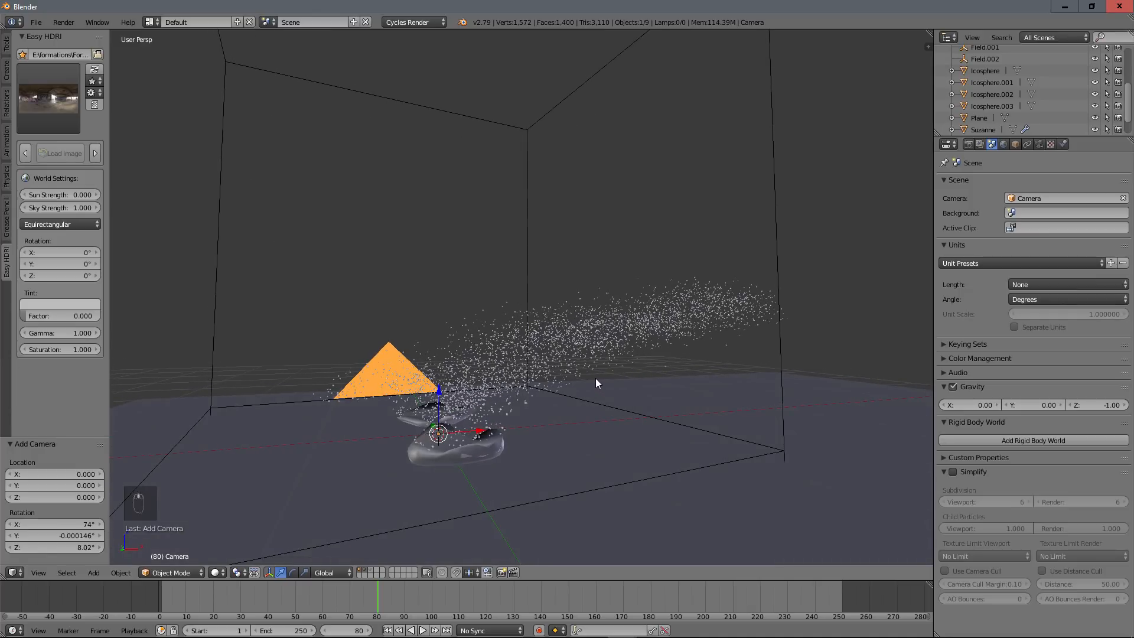
{"action": "key", "text": "ctrl+alt+KP_0"}
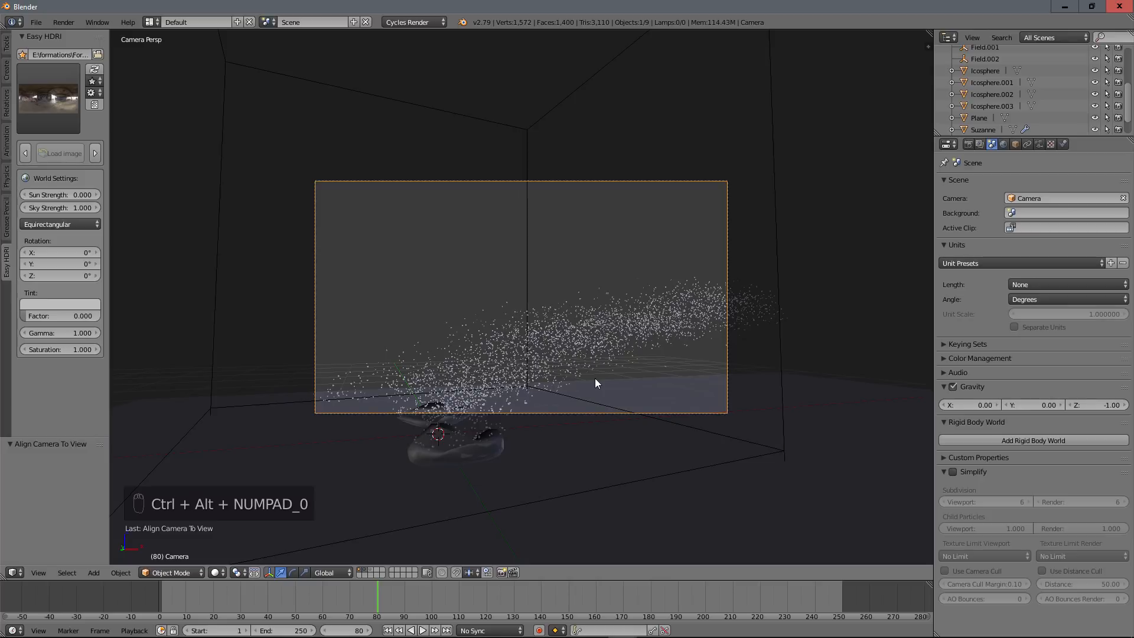
Play the animation through the camera view and stop it at frame 70.
{"action": "key", "text": "alt+a"}
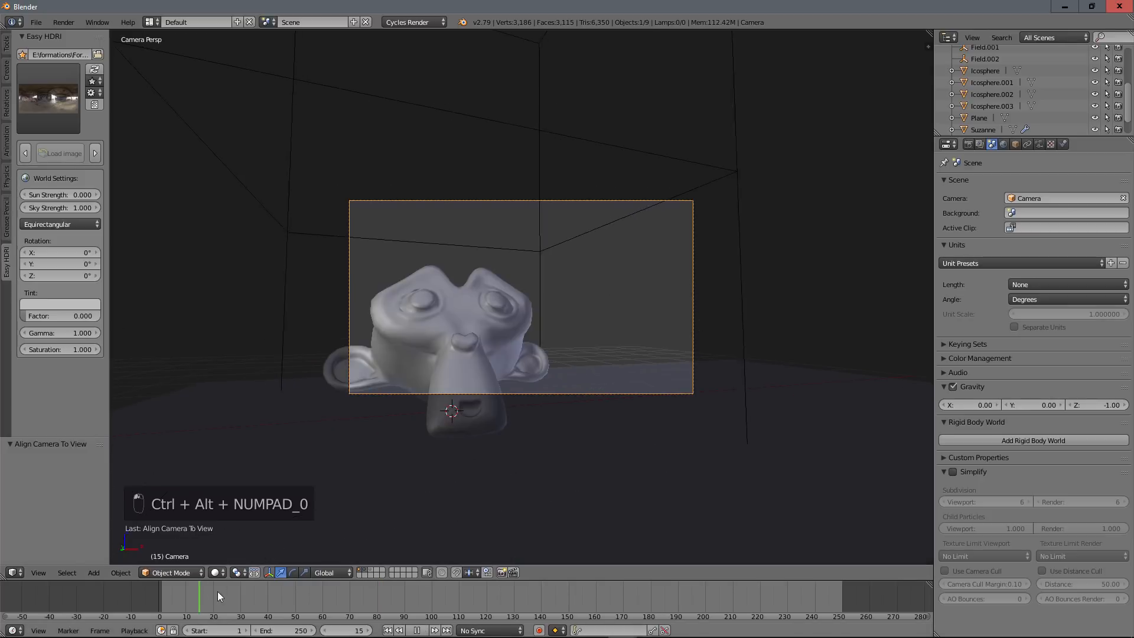
{"action": "left_click_drag", "start_coordinate": [430, 604], "coordinate": [350, 608]}
{"action": "key", "text": "alt+a"}
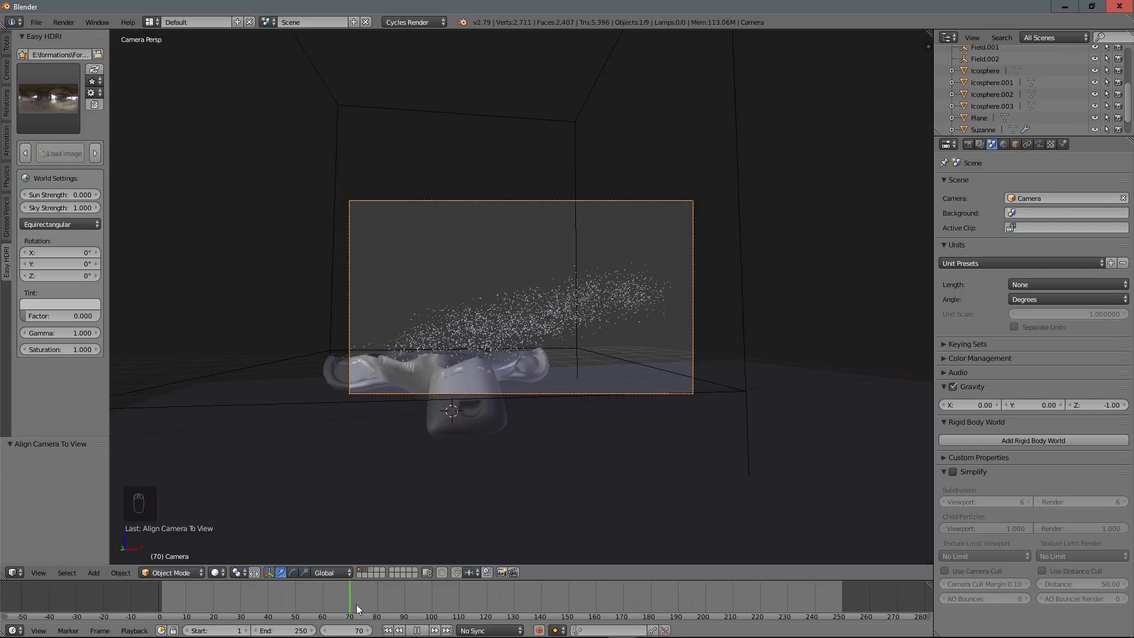
Reframe the camera farther back with Lock Camera to View so the head and sand cloud fit the frame, then unlock it.
{"action": "key", "text": "n"}
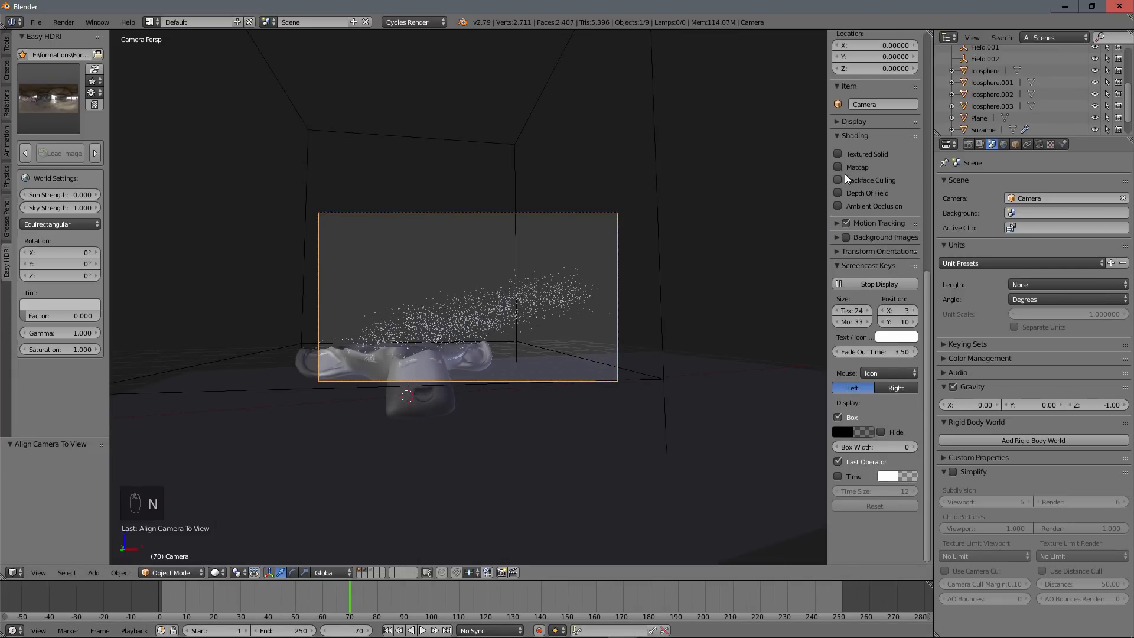
{"action": "scroll", "coordinate": [888, 212], "scroll_direction": "up", "scroll_amount": 10}
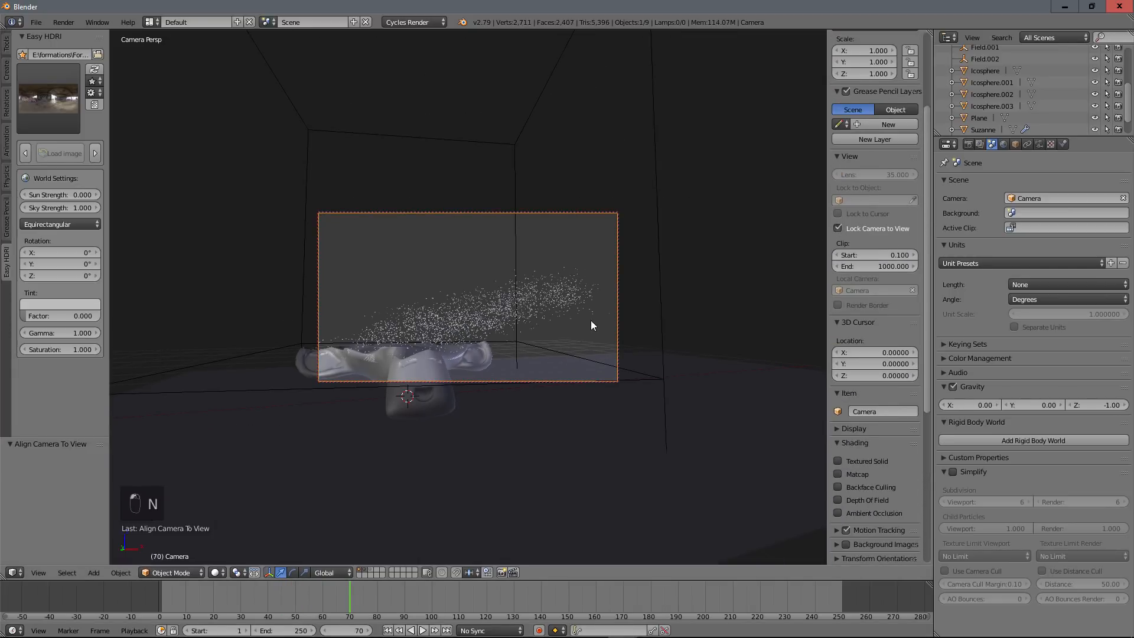
{"action": "middle_click_drag", "start_coordinate": [592, 325], "coordinate": [503, 352]}
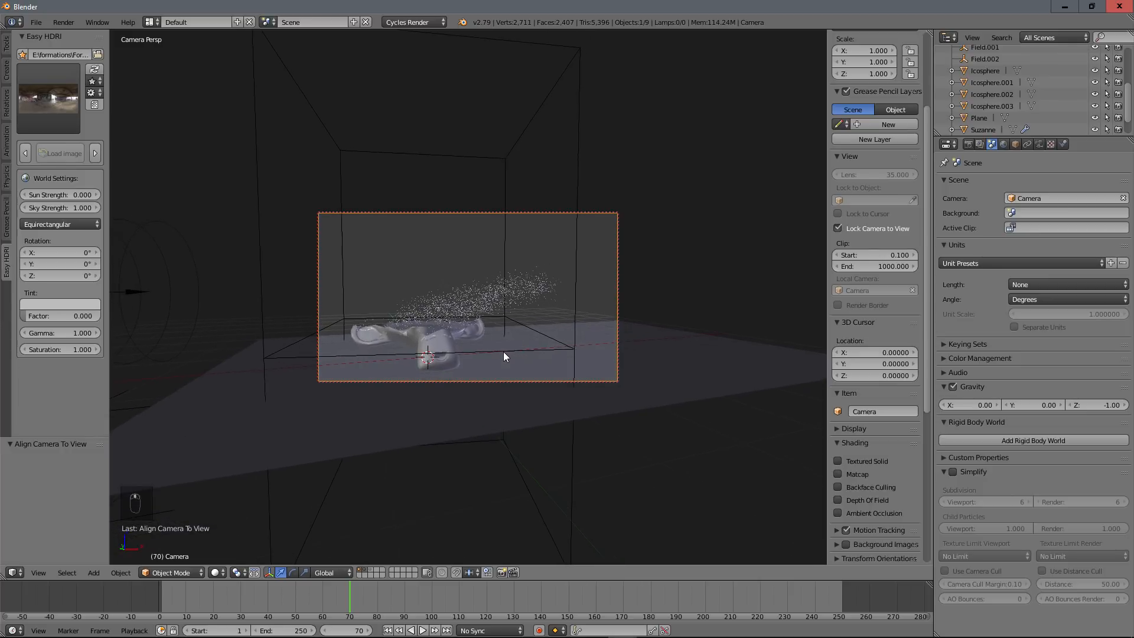
{"action": "left_click", "coordinate": [838, 227]}
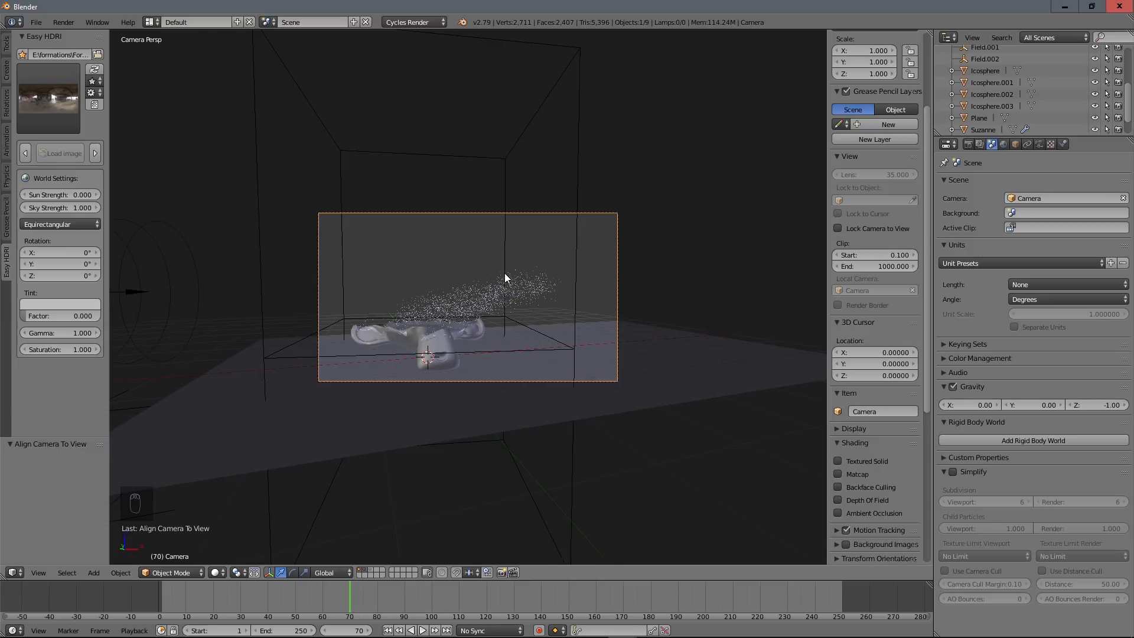
{"action": "key", "text": "shift+z"}
{"action": "key", "text": "shift+z"}
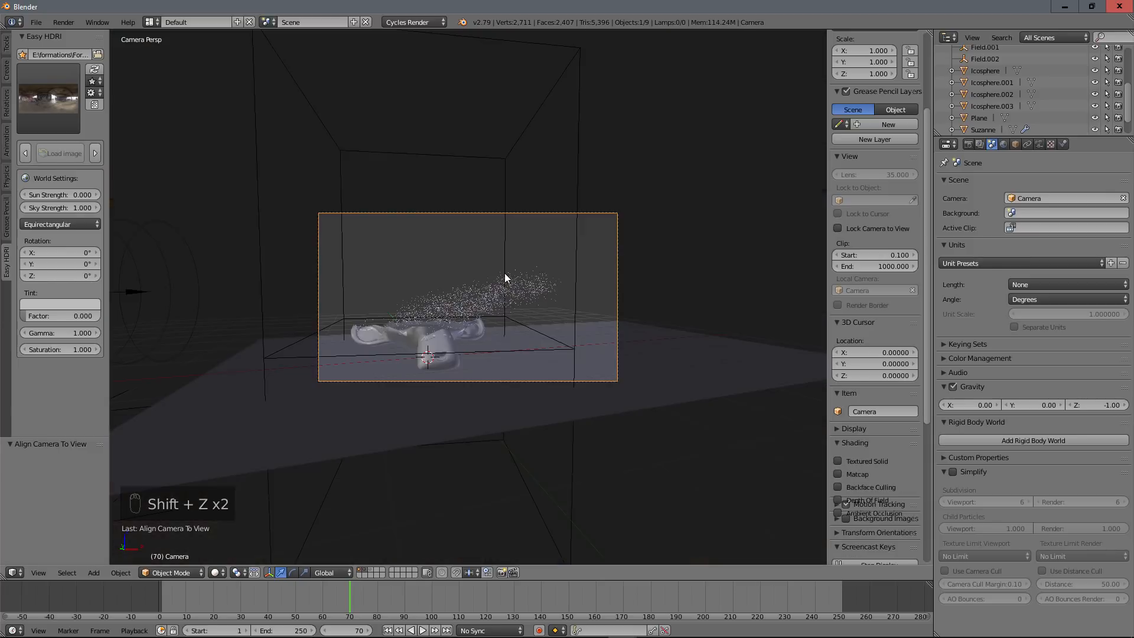
Split the 3D view and show the EasyHDR world shader nodes in a Node Editor in the new area.
{"action": "left_click_drag", "start_coordinate": [930, 29], "coordinate": [539, 248]}
{"action": "left_click", "coordinate": [551, 572]}
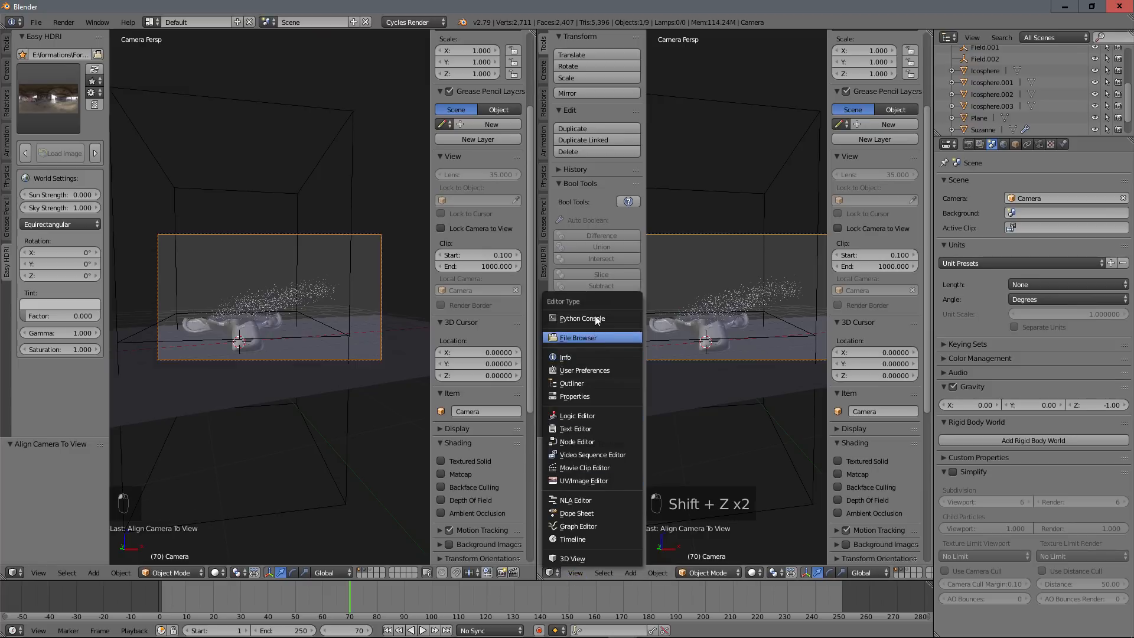
{"action": "left_click", "coordinate": [577, 441]}
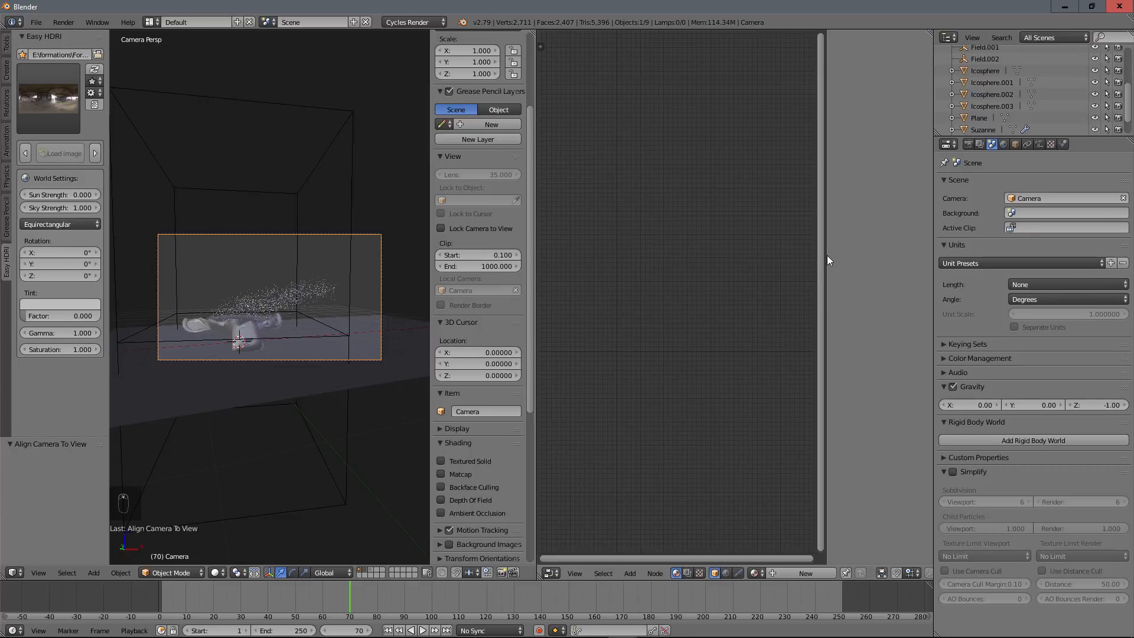
{"action": "left_click", "coordinate": [725, 573]}
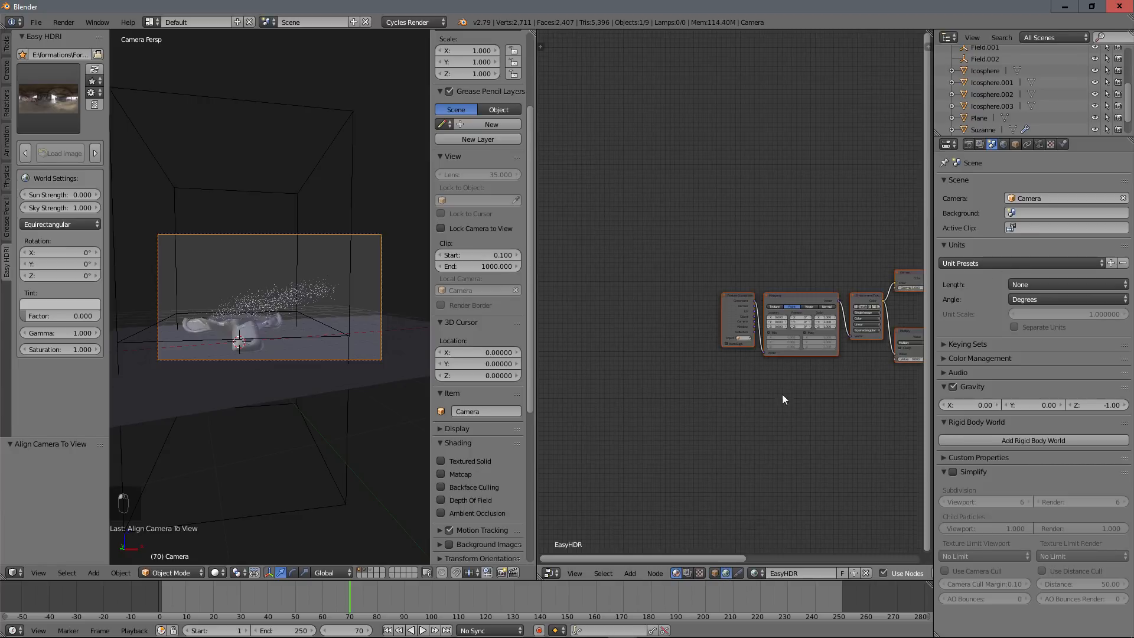
{"action": "key", "text": "Home"}
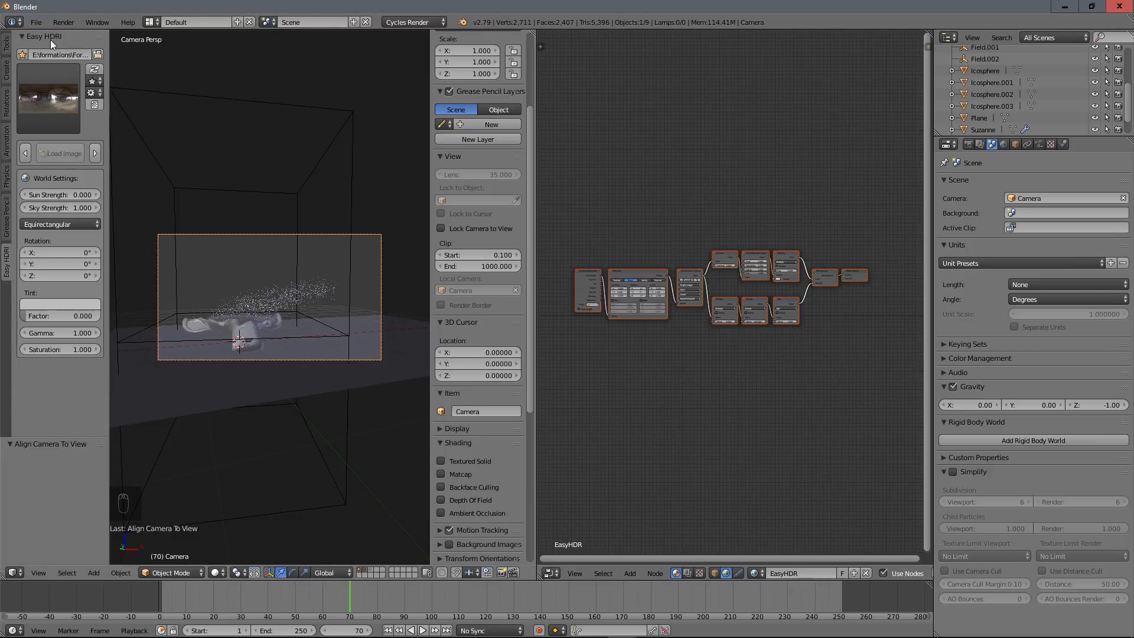
{"action": "scroll", "coordinate": [785, 338], "scroll_direction": "up", "scroll_amount": 2}
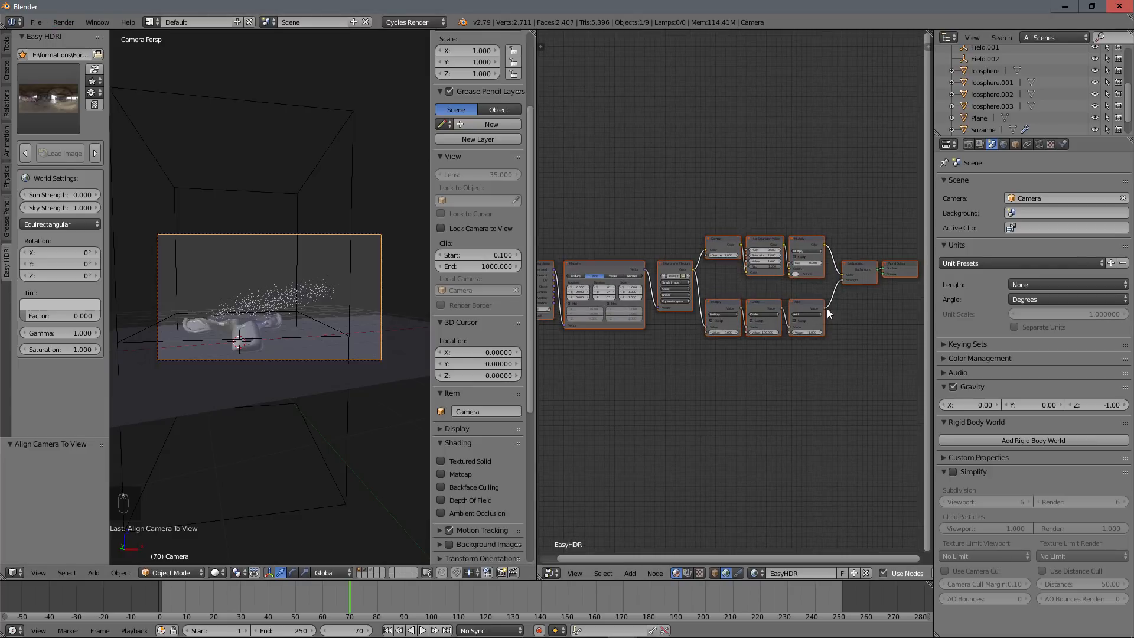
Move the World Output and Background nodes farther from the rest of the node tree to make room.
{"action": "left_click_drag", "start_coordinate": [864, 262], "coordinate": [917, 266]}
{"action": "left_click", "coordinate": [858, 267]}
{"action": "scroll", "coordinate": [728, 346], "scroll_direction": "down", "scroll_amount": 3}
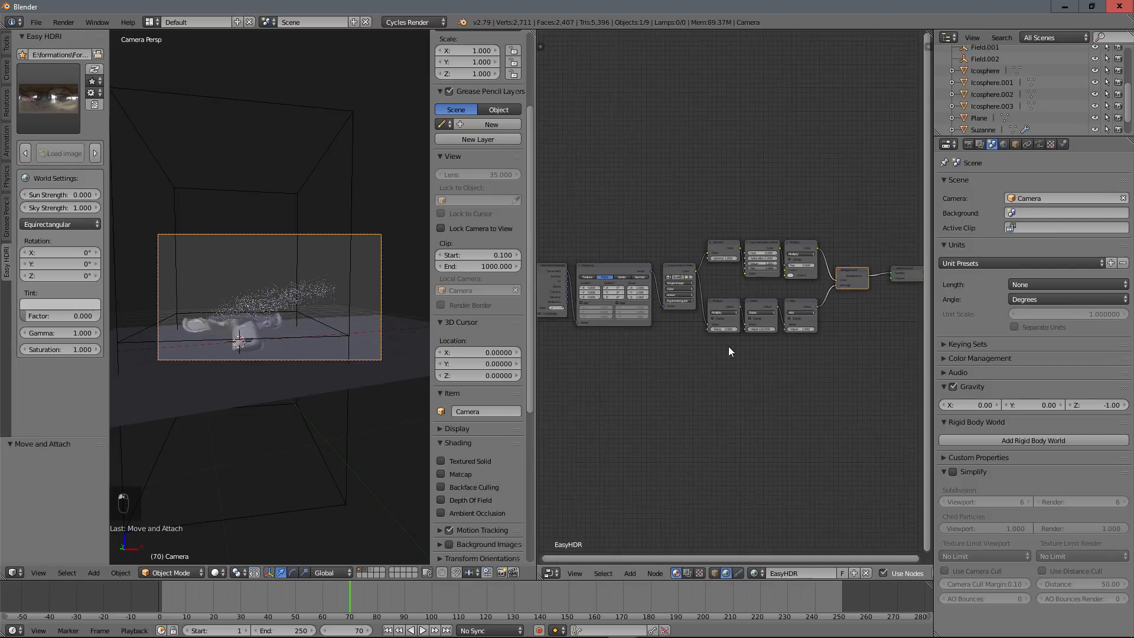
{"action": "middle_click_drag", "start_coordinate": [761, 297], "coordinate": [826, 282]}
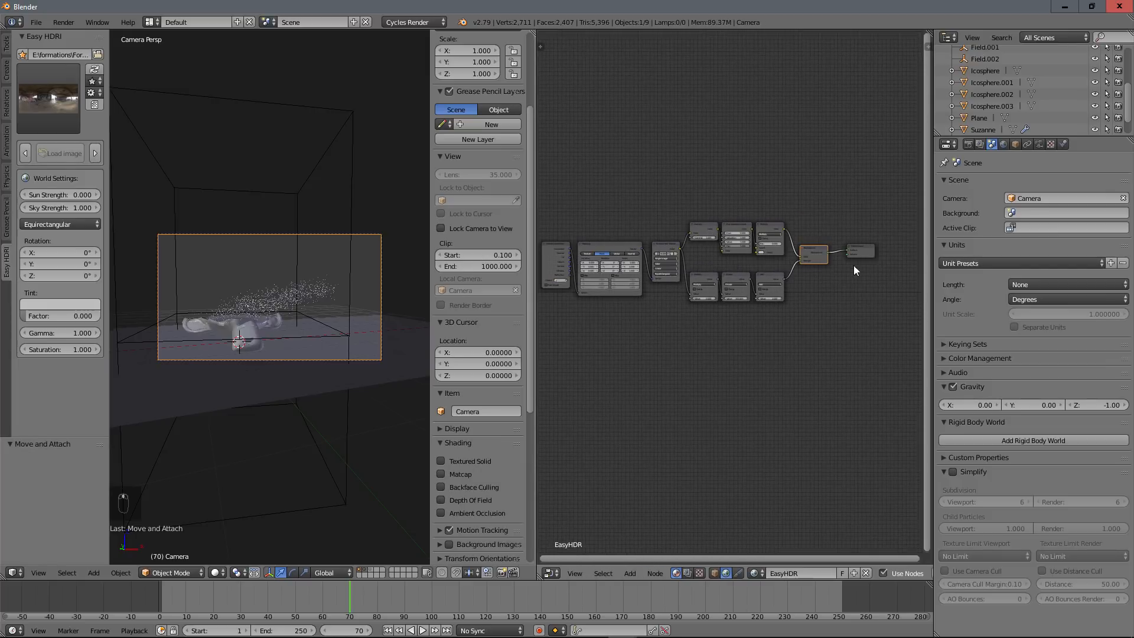
{"action": "left_click_drag", "start_coordinate": [862, 247], "coordinate": [894, 263]}
{"action": "left_click_drag", "start_coordinate": [810, 248], "coordinate": [835, 260]}
{"action": "scroll", "coordinate": [824, 313], "scroll_direction": "up", "scroll_amount": 1}
Add a second Background shader below the existing one and link it to the World Output with the viewport in rendered mode.
{"action": "key", "text": "shift+a"}
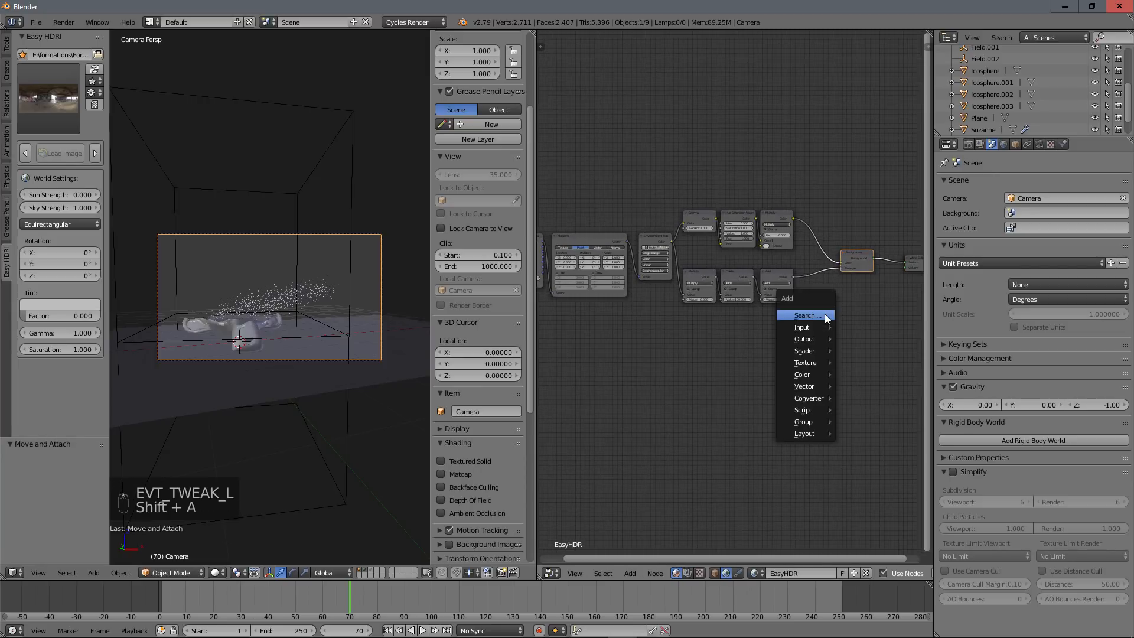
{"action": "mouse_move", "coordinate": [809, 350]}
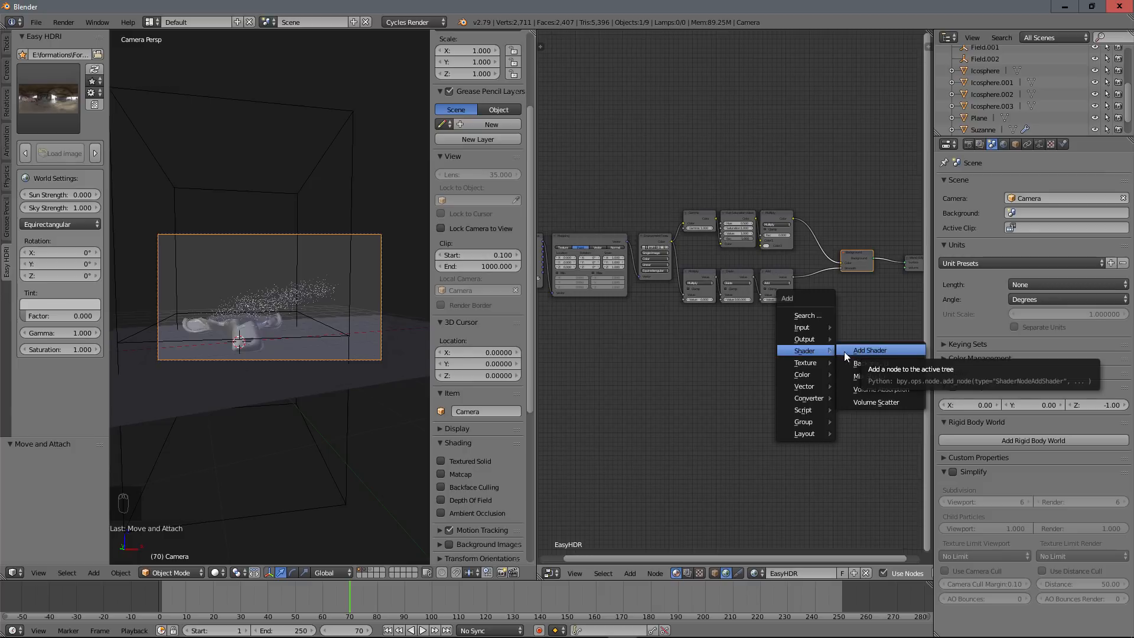
{"action": "left_click", "coordinate": [871, 362]}
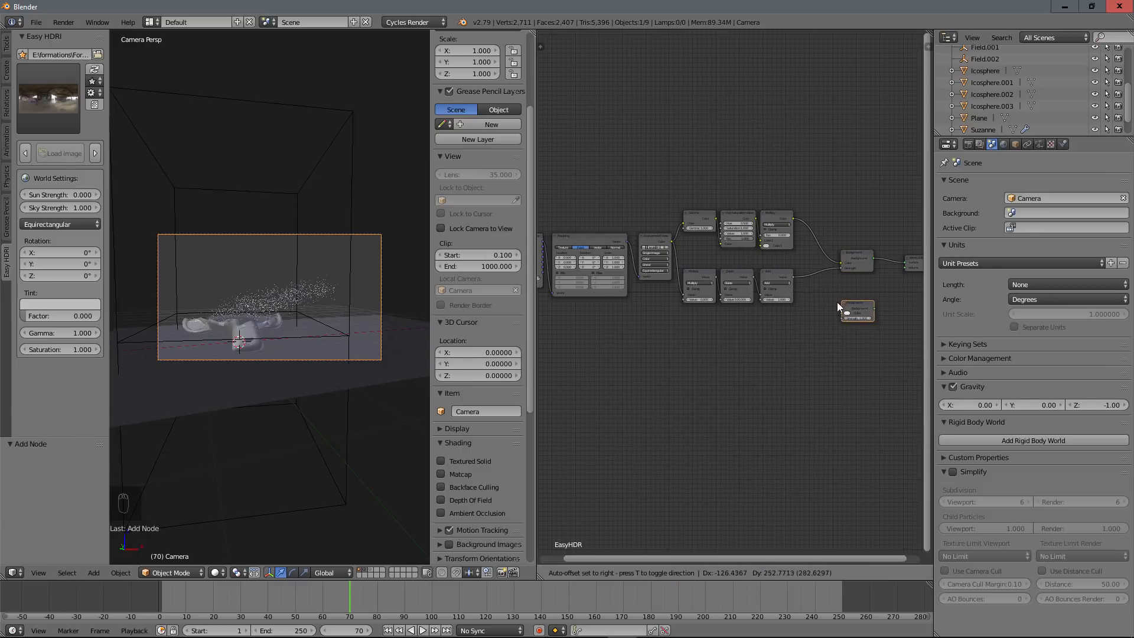
{"action": "left_click", "coordinate": [839, 320]}
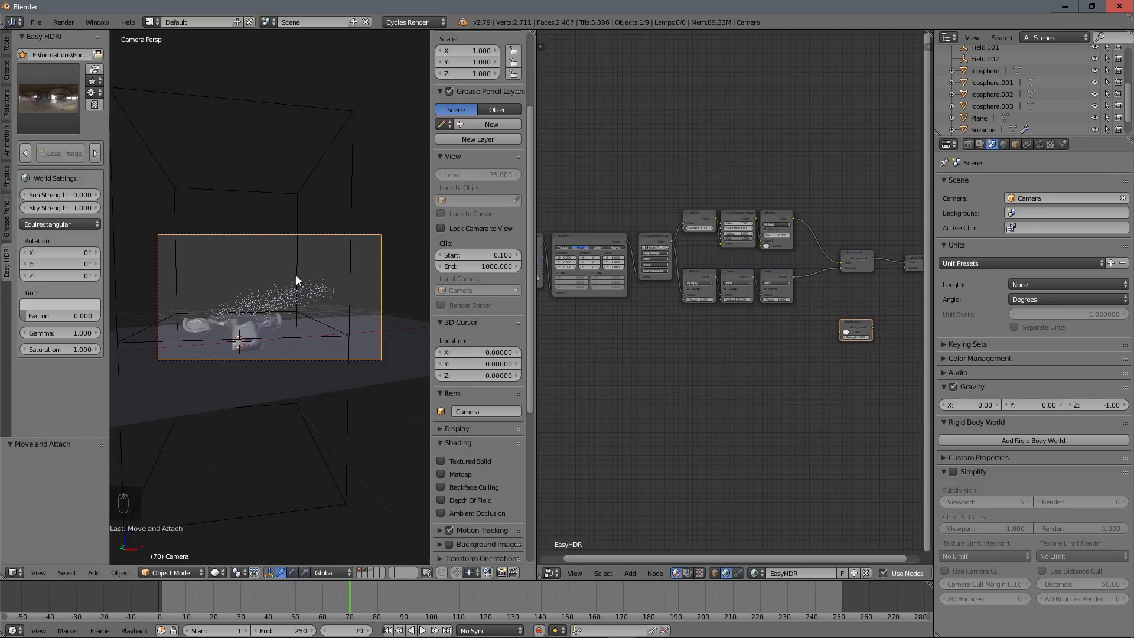
{"action": "key", "text": "shift+z"}
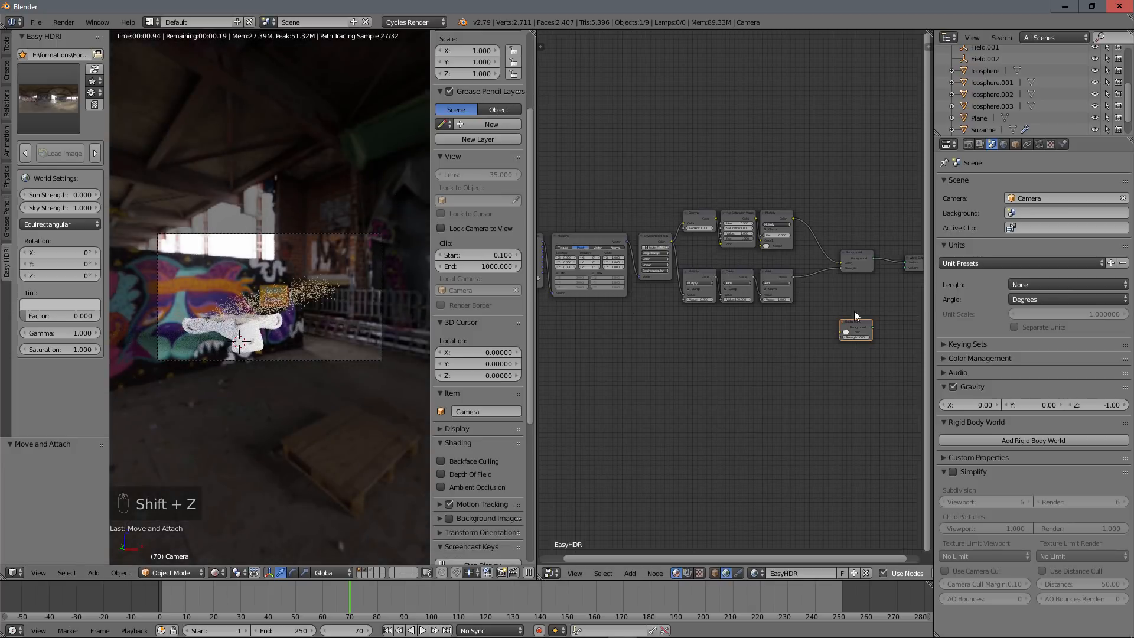
{"action": "left_click", "coordinate": [857, 327], "text": "ctrl+shift"}
Add a Gradient Texture node in front of the new Background shader.
{"action": "scroll", "coordinate": [827, 373], "scroll_direction": "up", "scroll_amount": 4}
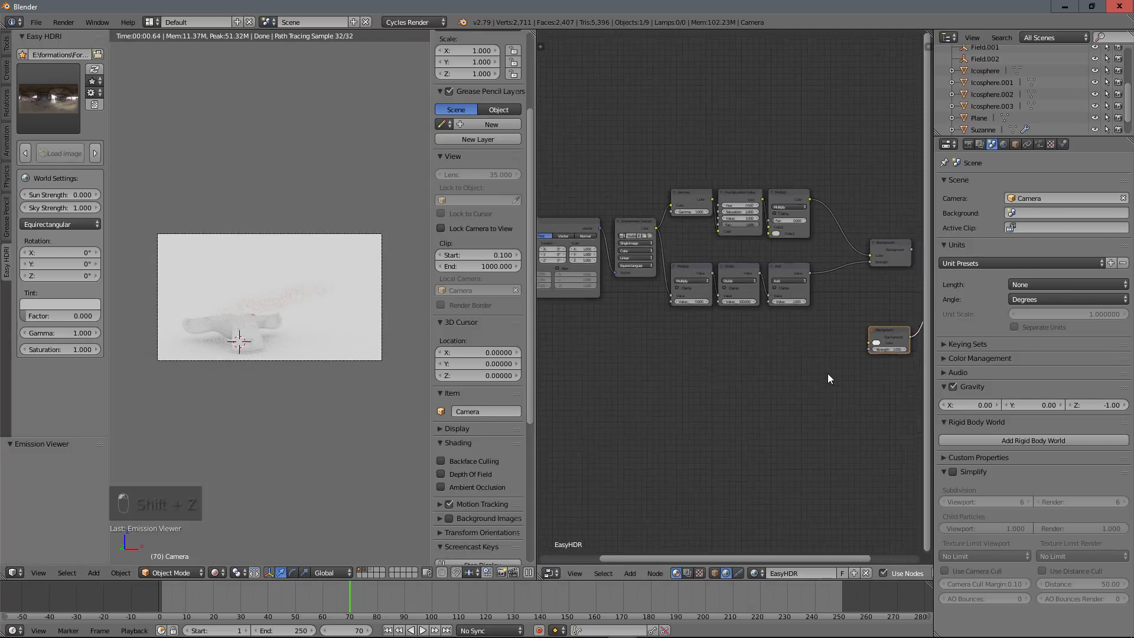
{"action": "middle_click_drag", "start_coordinate": [825, 354], "coordinate": [707, 349]}
{"action": "key", "text": "shift+a"}
{"action": "mouse_move", "coordinate": [708, 350]}
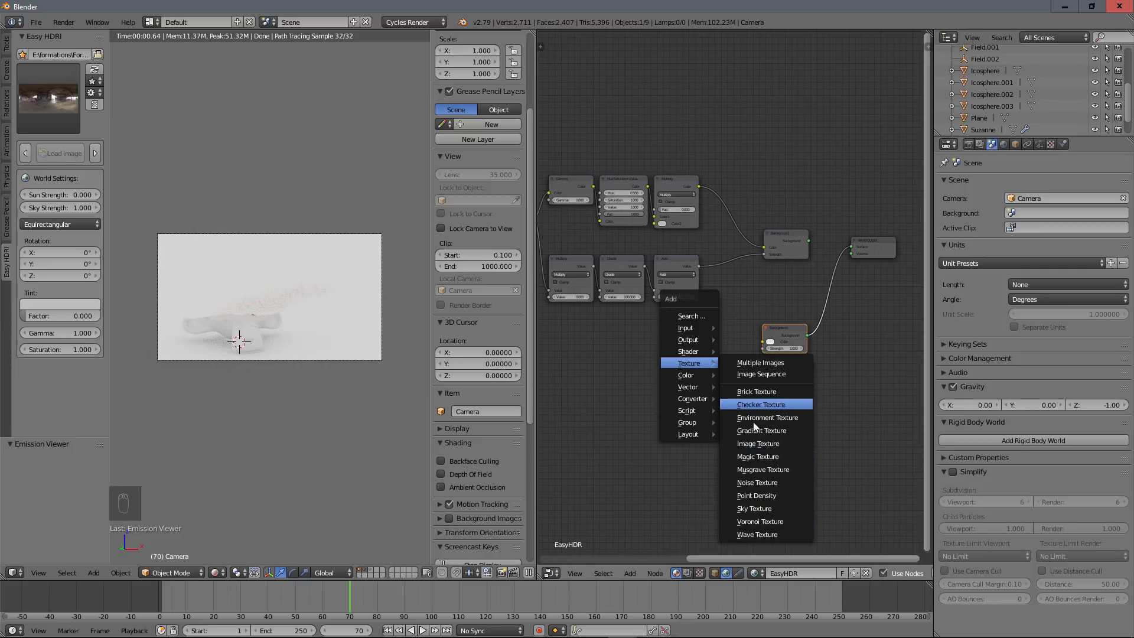
{"action": "left_click", "coordinate": [757, 437]}
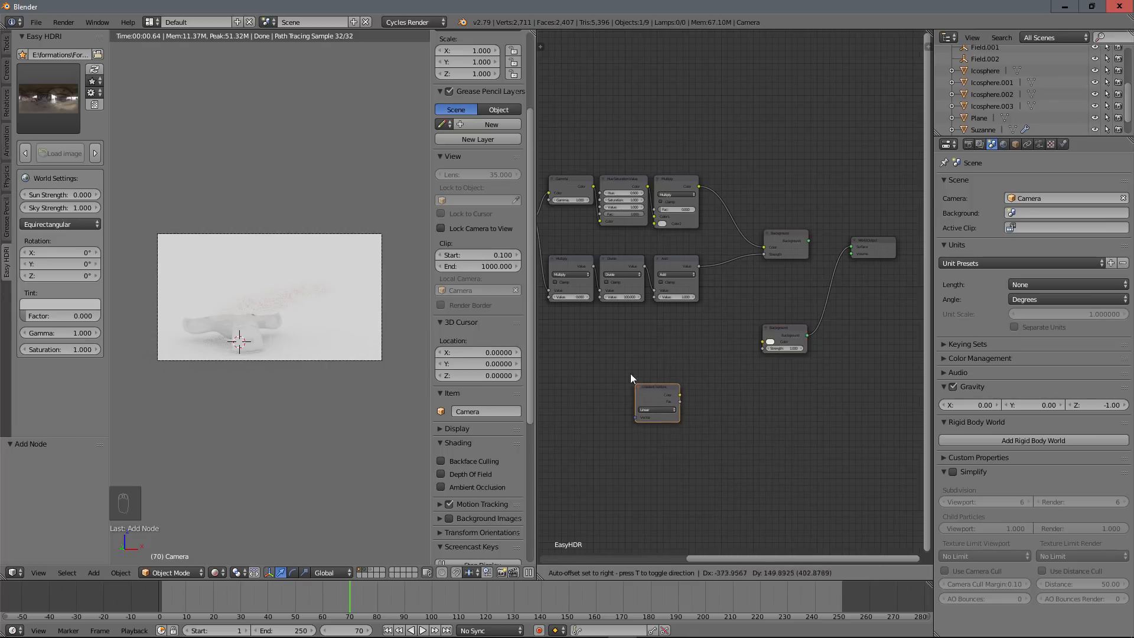
{"action": "left_click", "coordinate": [665, 362]}
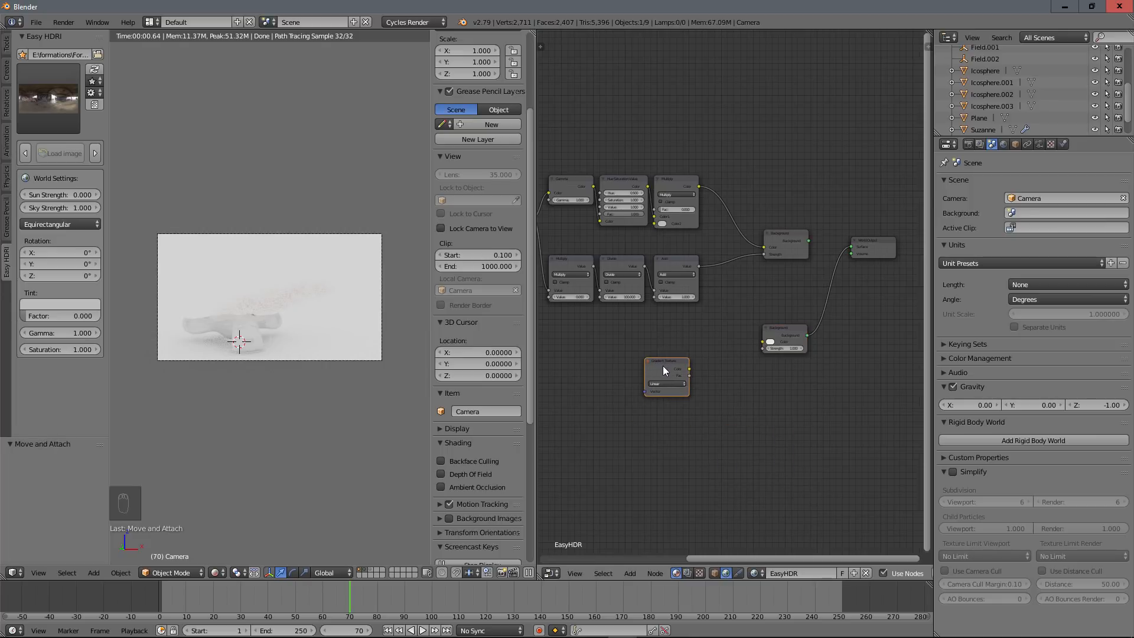
{"action": "key", "text": "ctrl+shift+t"}
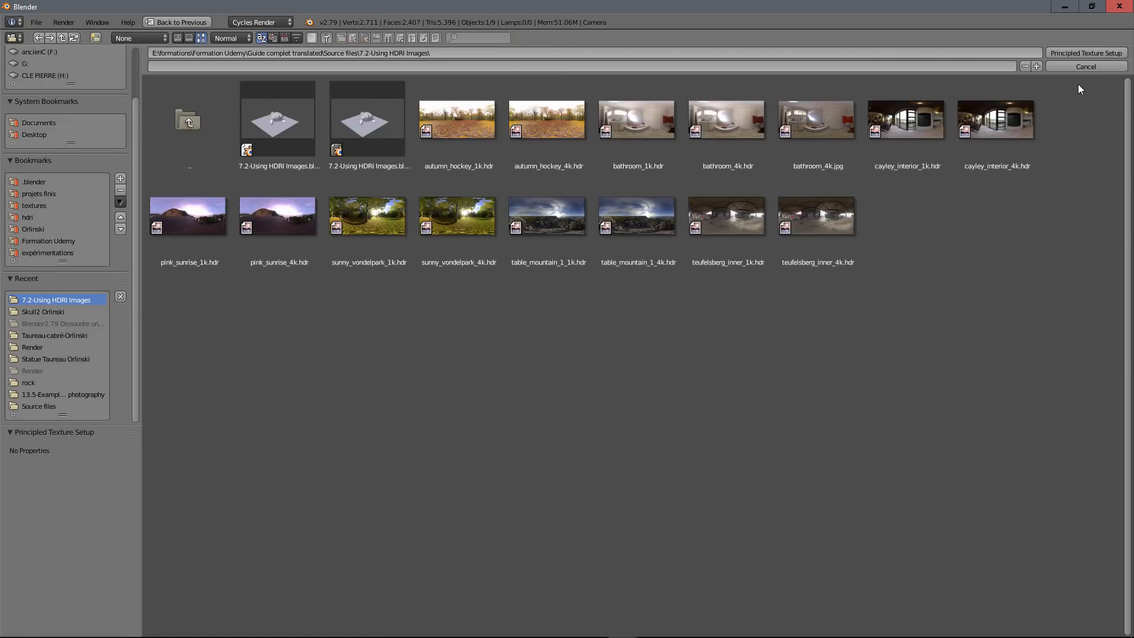
{"action": "left_click", "coordinate": [1085, 66]}
{"action": "right_click_drag", "start_coordinate": [675, 357], "coordinate": [674, 359], "text": "ctrl"}
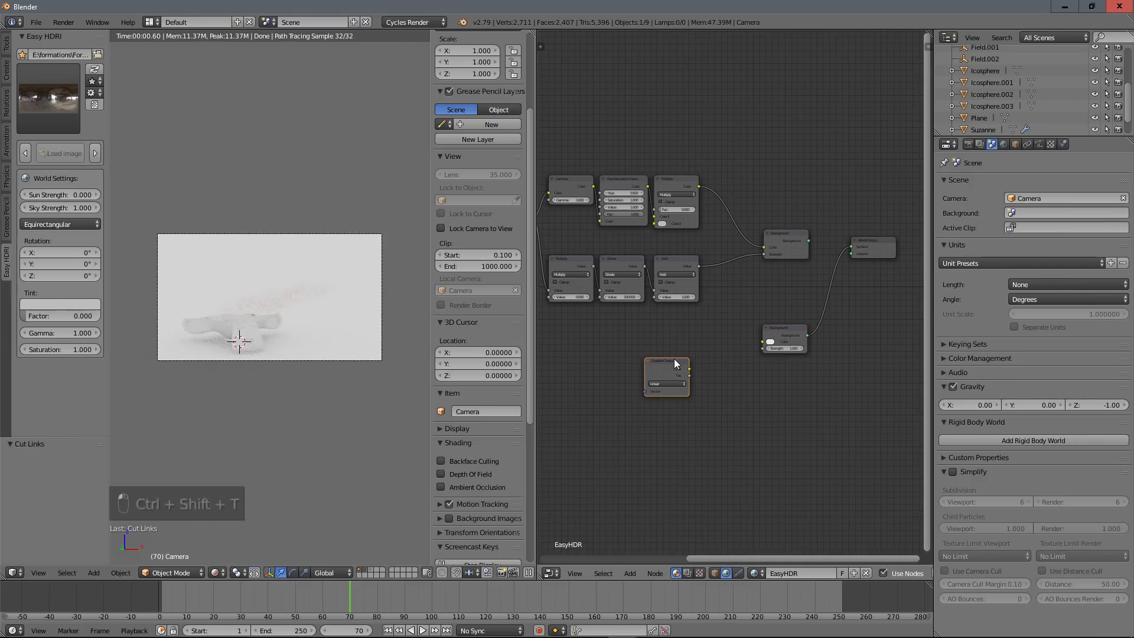
Add Texture Coordinate and Mapping nodes to the Gradient Texture and preview the gradient directly on the World Output.
{"action": "key", "text": "ctrl+t"}
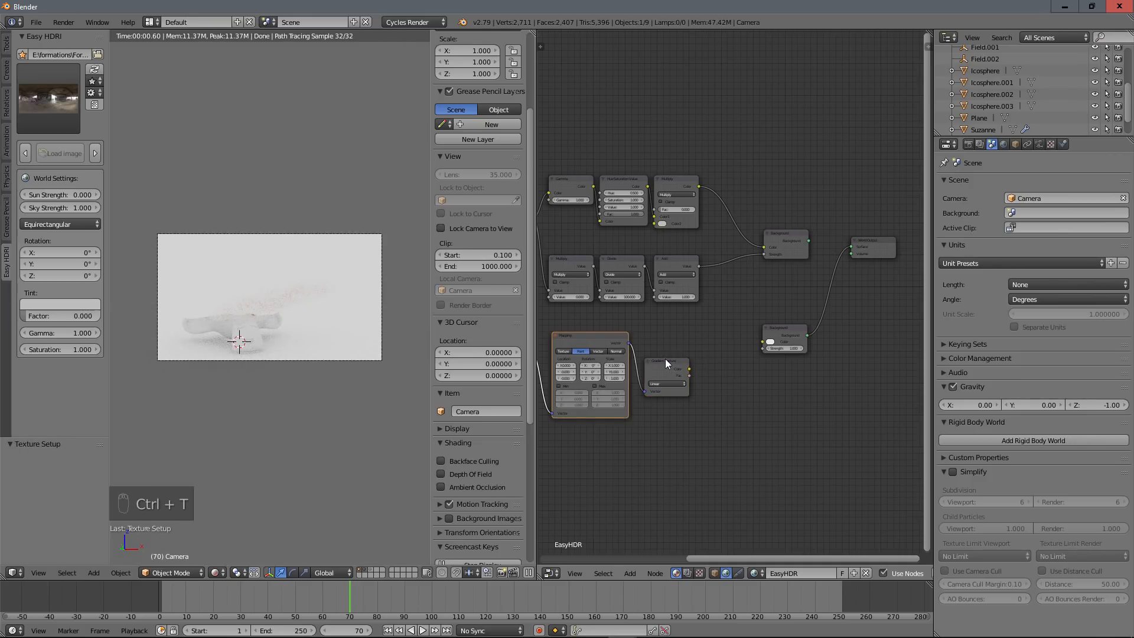
{"action": "middle_click_drag", "start_coordinate": [667, 353], "coordinate": [721, 346]}
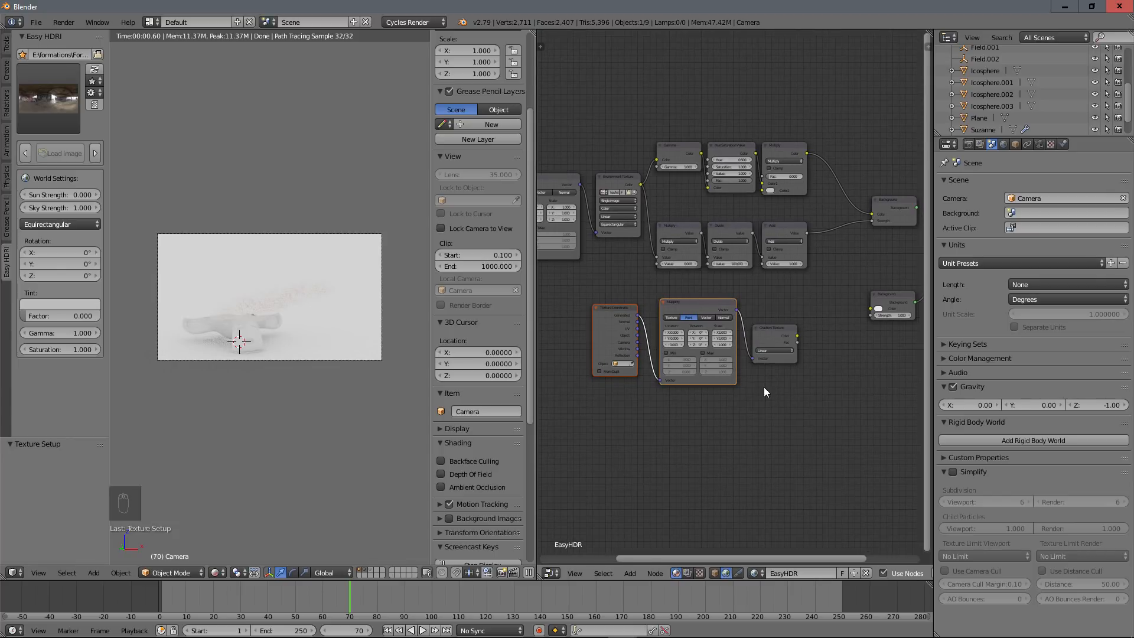
{"action": "scroll", "coordinate": [764, 388], "scroll_direction": "up", "scroll_amount": 2}
{"action": "left_click", "coordinate": [791, 340], "text": "ctrl+shift"}
{"action": "scroll", "coordinate": [781, 332], "scroll_direction": "down", "scroll_amount": 1}
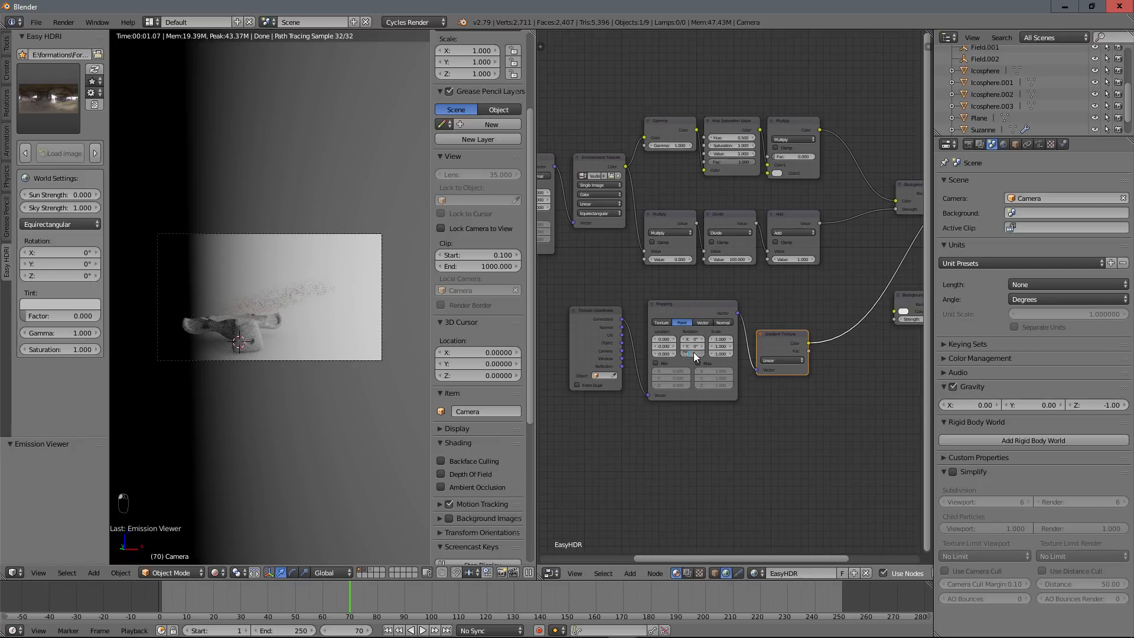
Set the Mapping node's Z rotation to 90° and the Gradient Texture's type to Easing.
{"action": "type", "text": "0"}
{"action": "key", "text": "Return"}
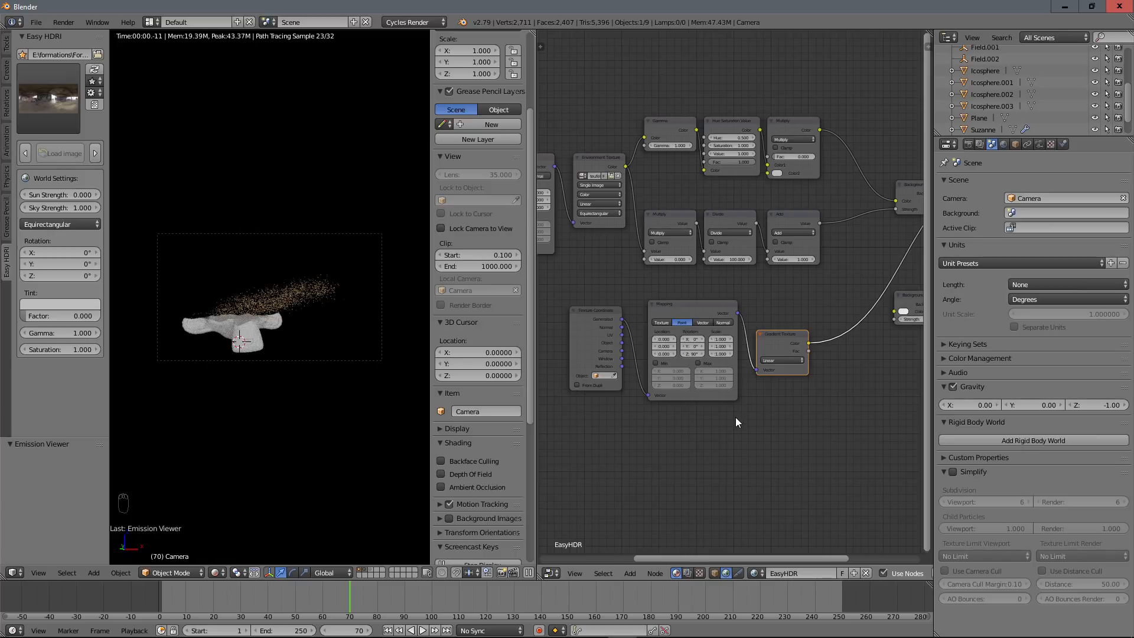
{"action": "scroll", "coordinate": [781, 420], "scroll_direction": "up", "scroll_amount": 1}
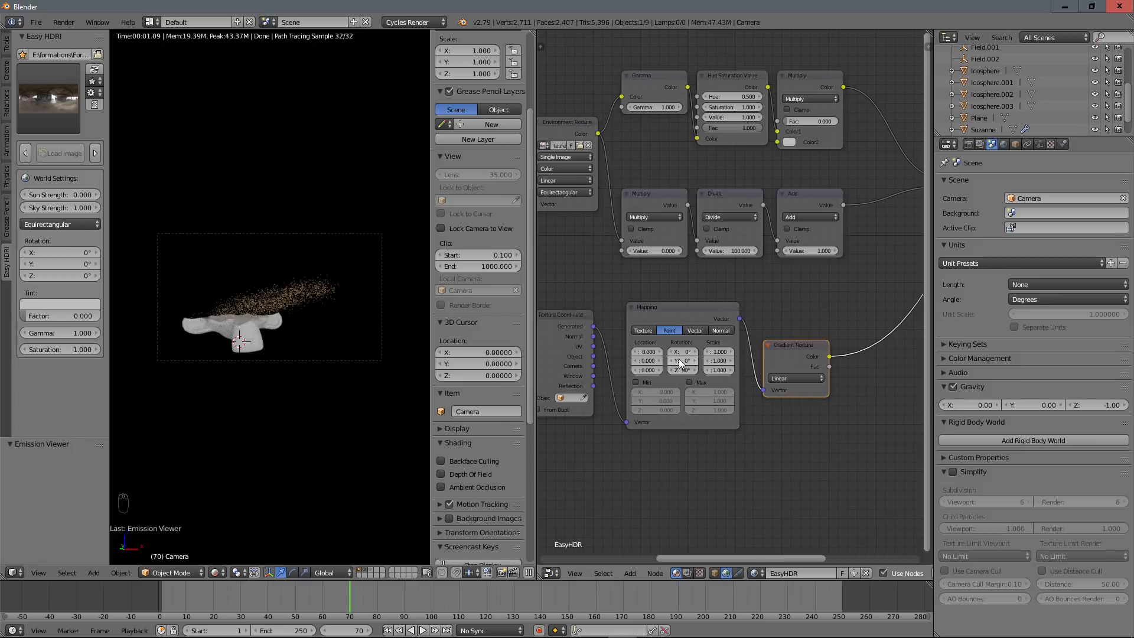
{"action": "left_click", "coordinate": [796, 378]}
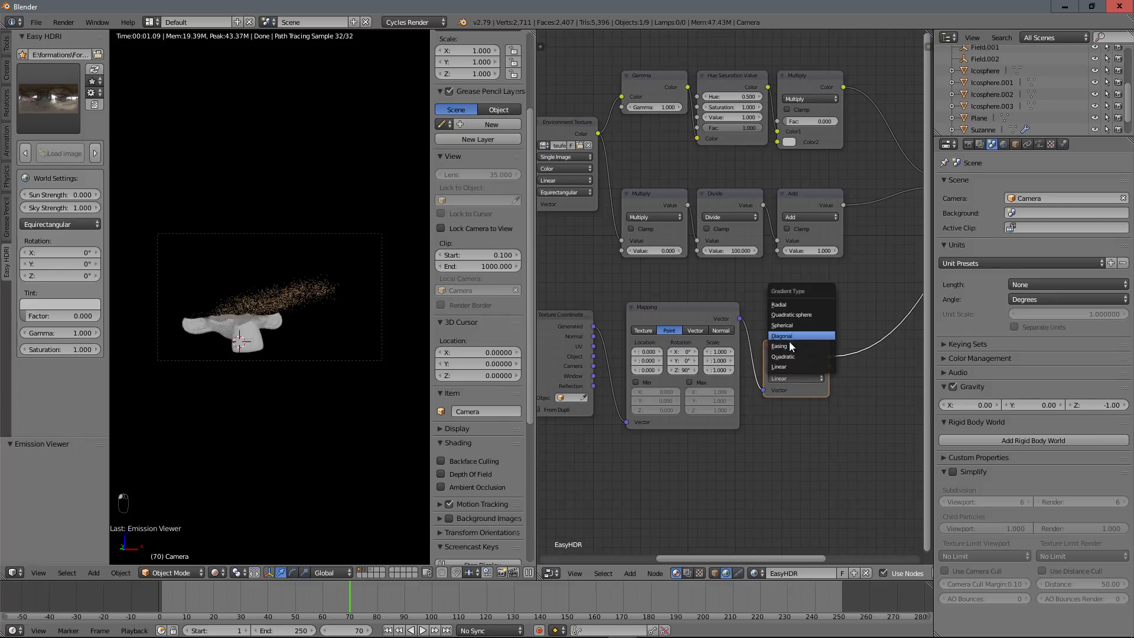
{"action": "left_click", "coordinate": [789, 341]}
{"action": "left_click", "coordinate": [794, 378]}
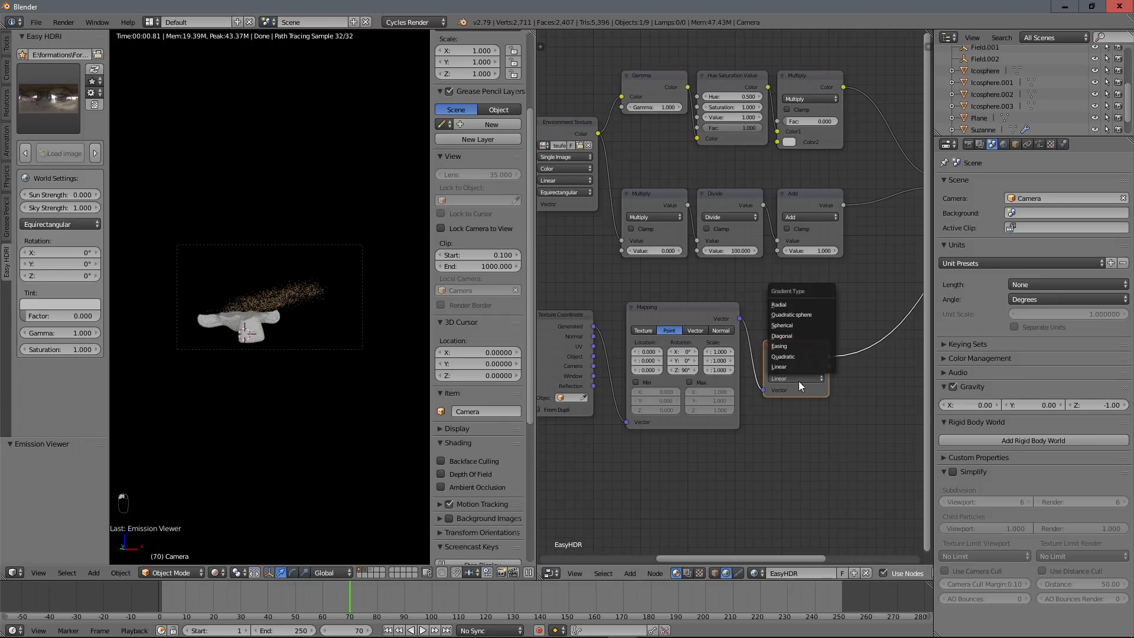
{"action": "left_click", "coordinate": [793, 346]}
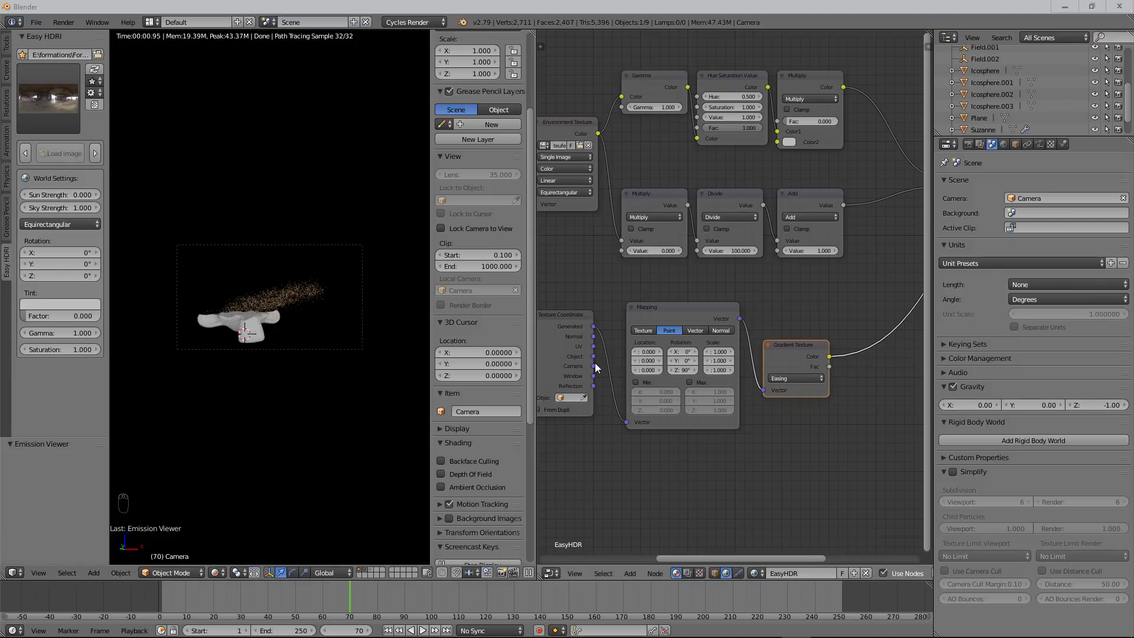
Feed the Mapping node's vector from the Camera output of the Texture Coordinate node.
{"action": "left_click_drag", "start_coordinate": [593, 366], "coordinate": [626, 422]}
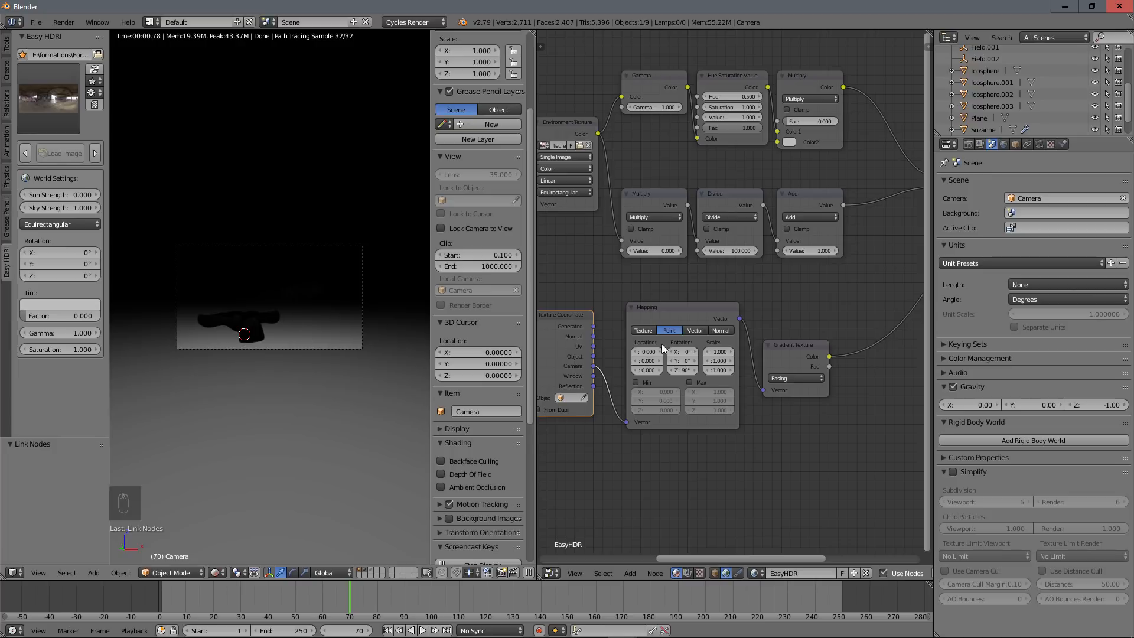
{"action": "scroll", "coordinate": [817, 310], "scroll_direction": "down", "scroll_amount": 2}
{"action": "scroll", "coordinate": [769, 331], "scroll_direction": "up", "scroll_amount": 1}
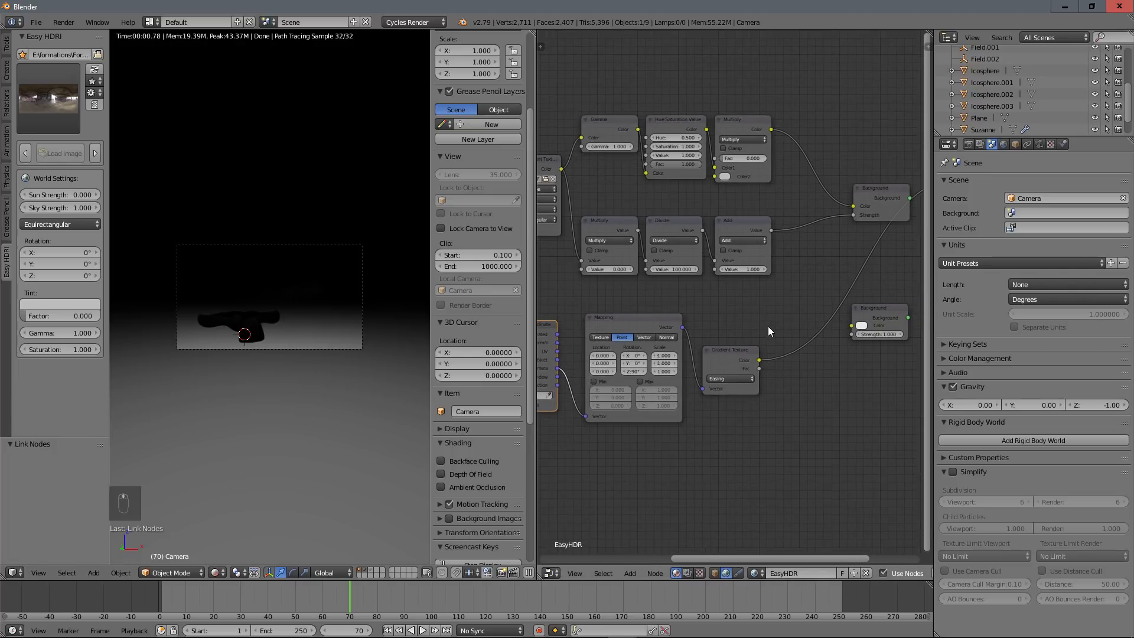
Add a ColorRamp node fed by the Gradient Texture's Color output, ahead of the World Output.
{"action": "key", "text": "shift+a"}
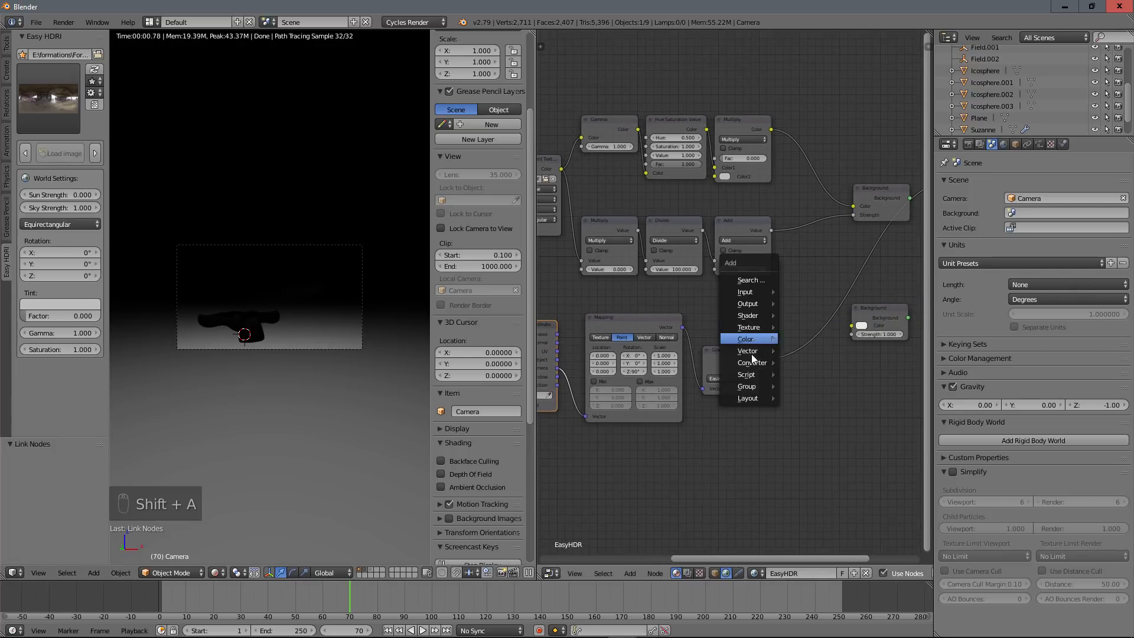
{"action": "mouse_move", "coordinate": [752, 362]}
{"action": "left_click", "coordinate": [820, 375]}
{"action": "left_click", "coordinate": [779, 325]}
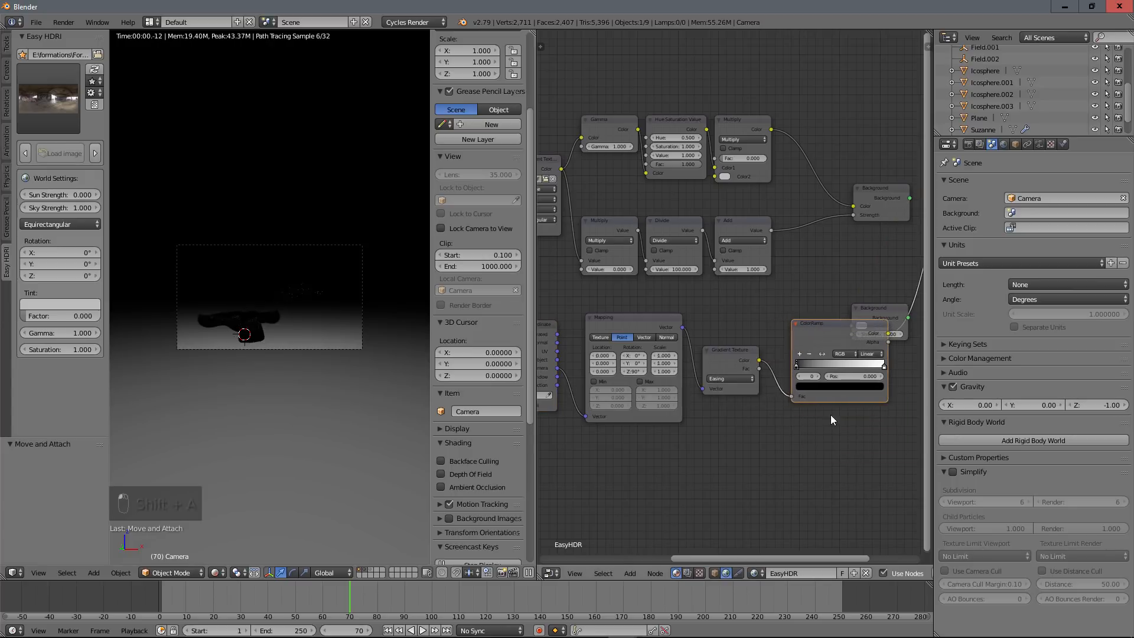
Colour the ColorRamp's first stop sandy beige with R 0.533, G 0.434 and B 0.286.
{"action": "scroll", "coordinate": [773, 434], "scroll_direction": "up", "scroll_amount": 2}
{"action": "left_click", "coordinate": [718, 424]}
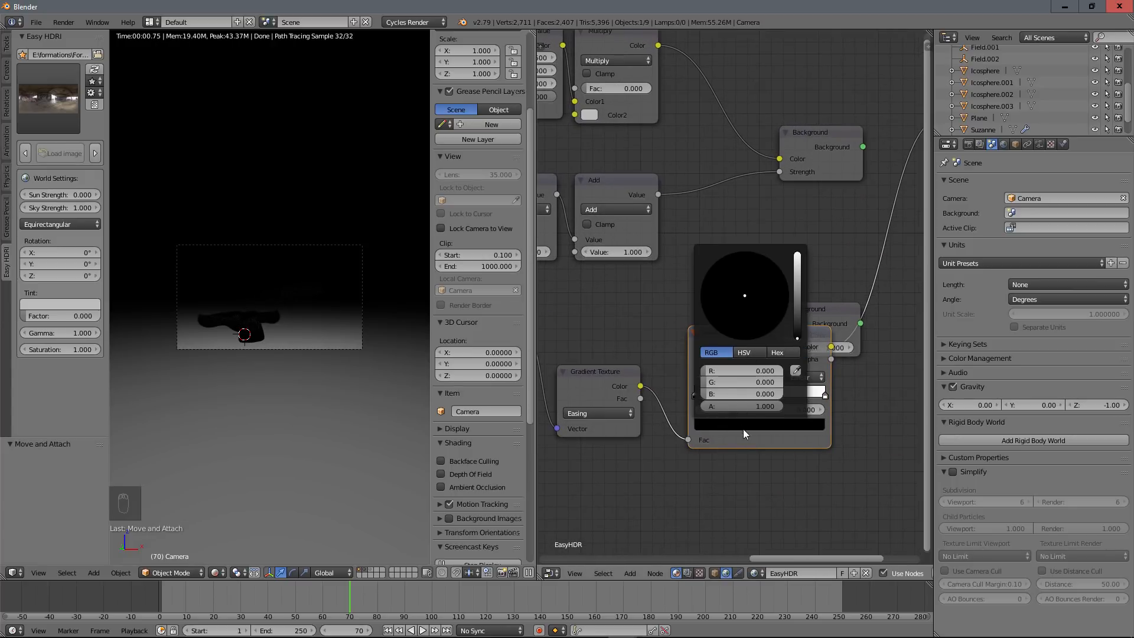
{"action": "left_click_drag", "start_coordinate": [798, 332], "coordinate": [797, 273]}
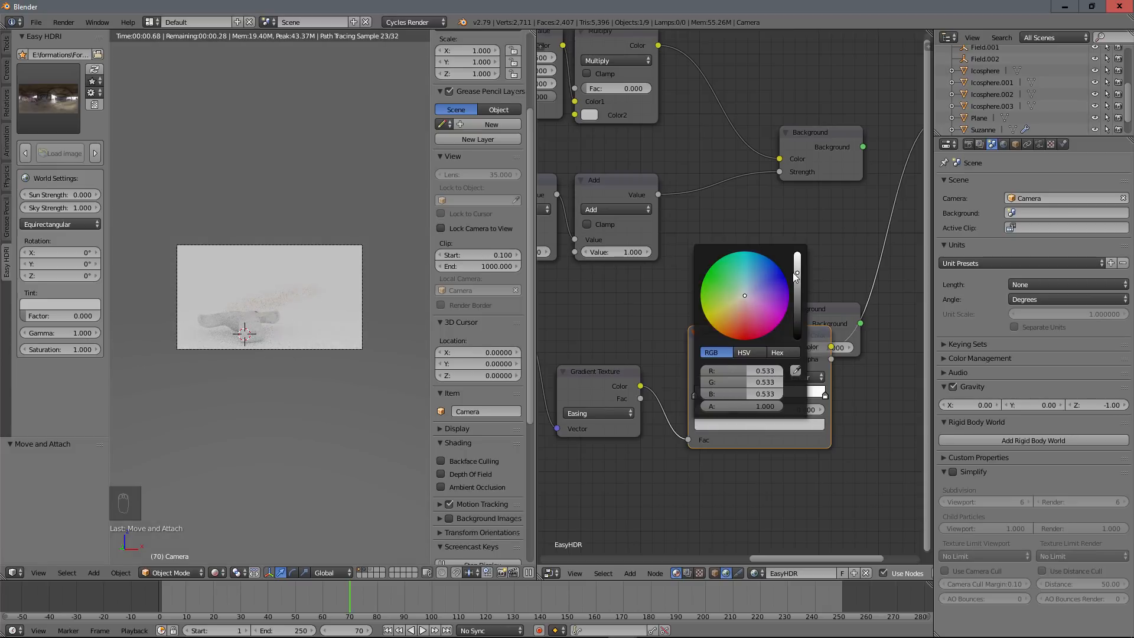
{"action": "left_click", "coordinate": [738, 304]}
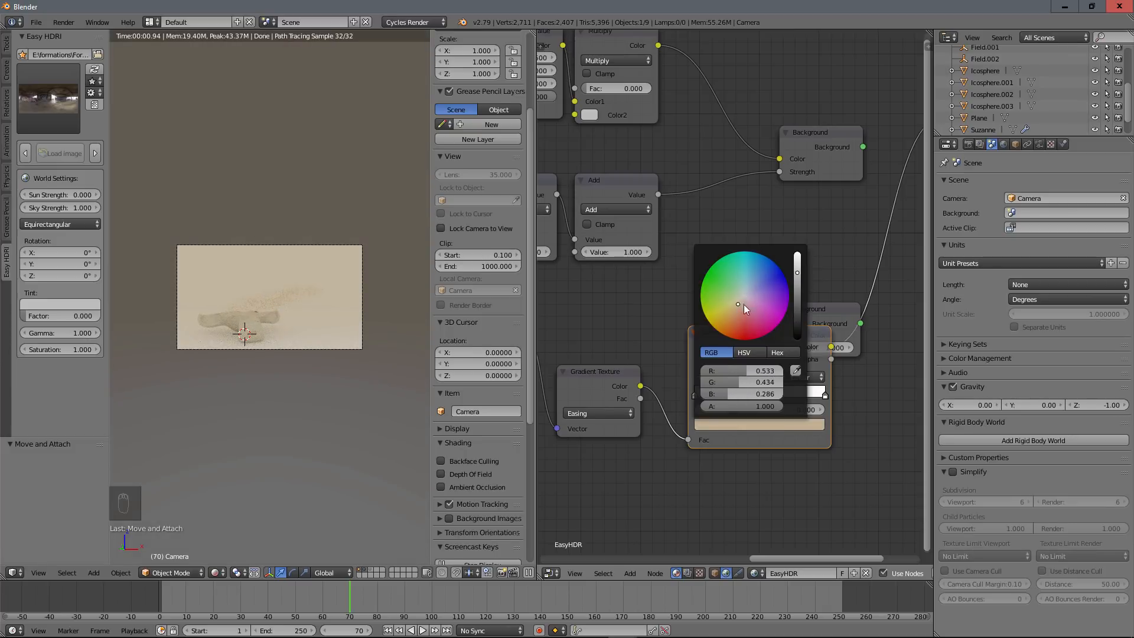
Colour the ColorRamp's end stop brown with R 0.309, G 0.145, B 0.064 and move it to position 0.833.
{"action": "left_click", "coordinate": [824, 399]}
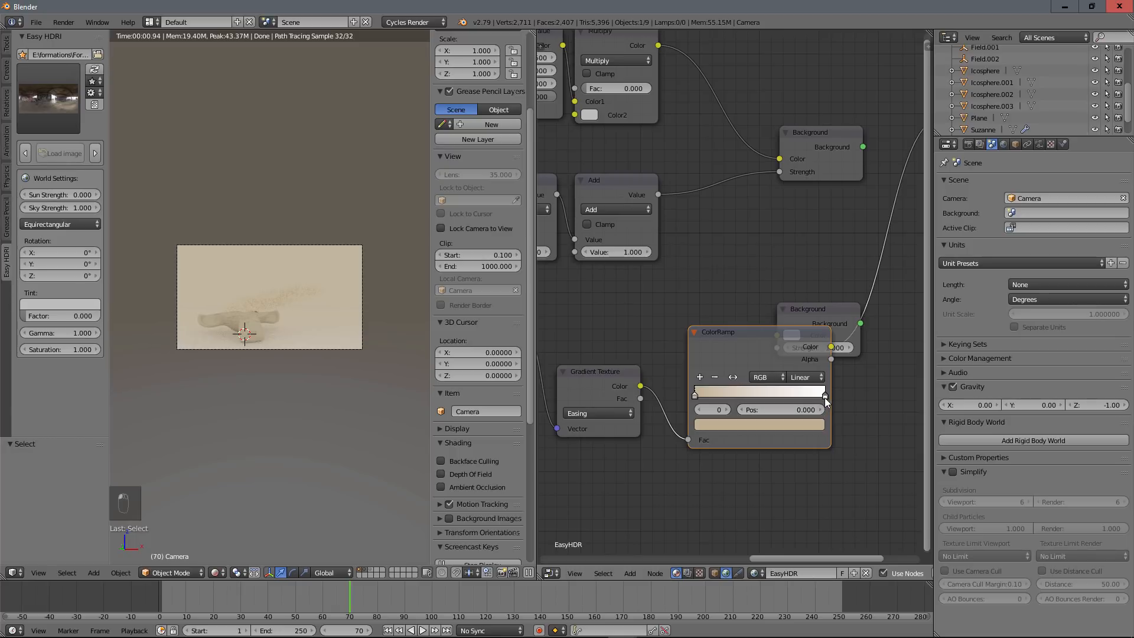
{"action": "left_click", "coordinate": [824, 395]}
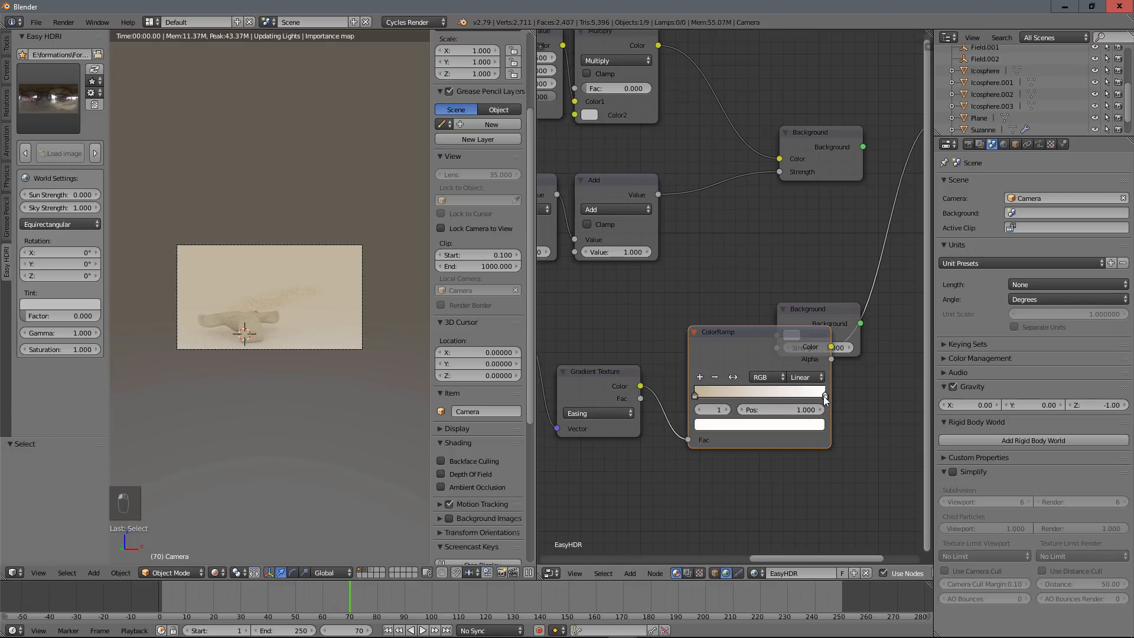
{"action": "left_click", "coordinate": [788, 426]}
{"action": "mouse_move", "coordinate": [798, 302]}
{"action": "left_mouse_down"}
{"action": "mouse_move", "coordinate": [796, 321]}
{"action": "mouse_move", "coordinate": [736, 312]}
{"action": "left_mouse_up"}
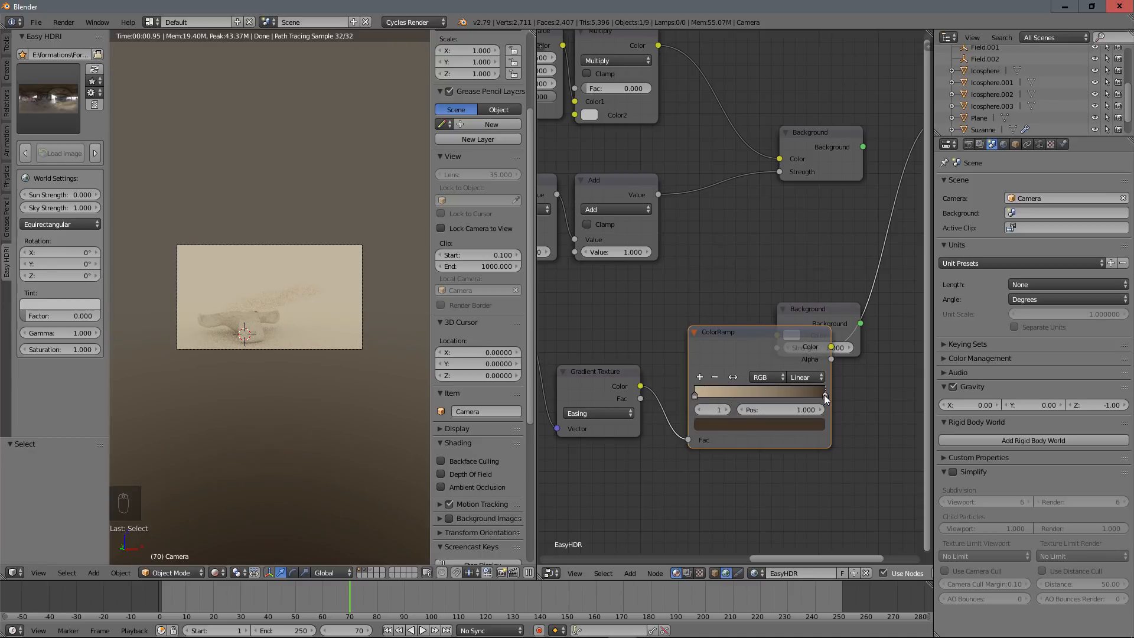
{"action": "left_click_drag", "start_coordinate": [826, 395], "coordinate": [794, 398]}
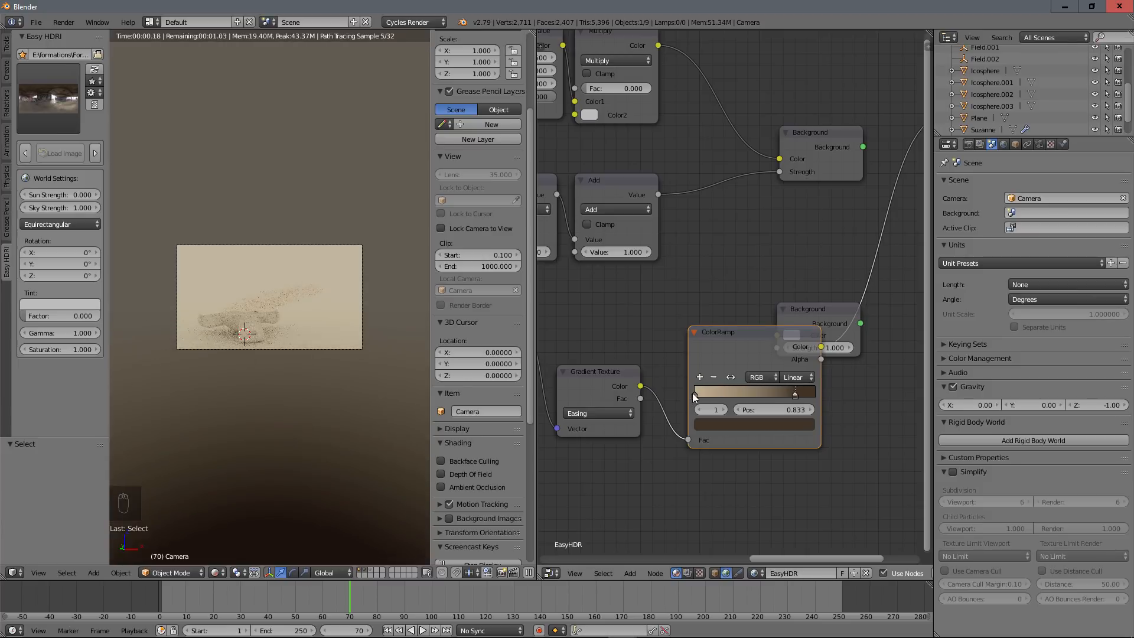
{"action": "left_click", "coordinate": [783, 423]}
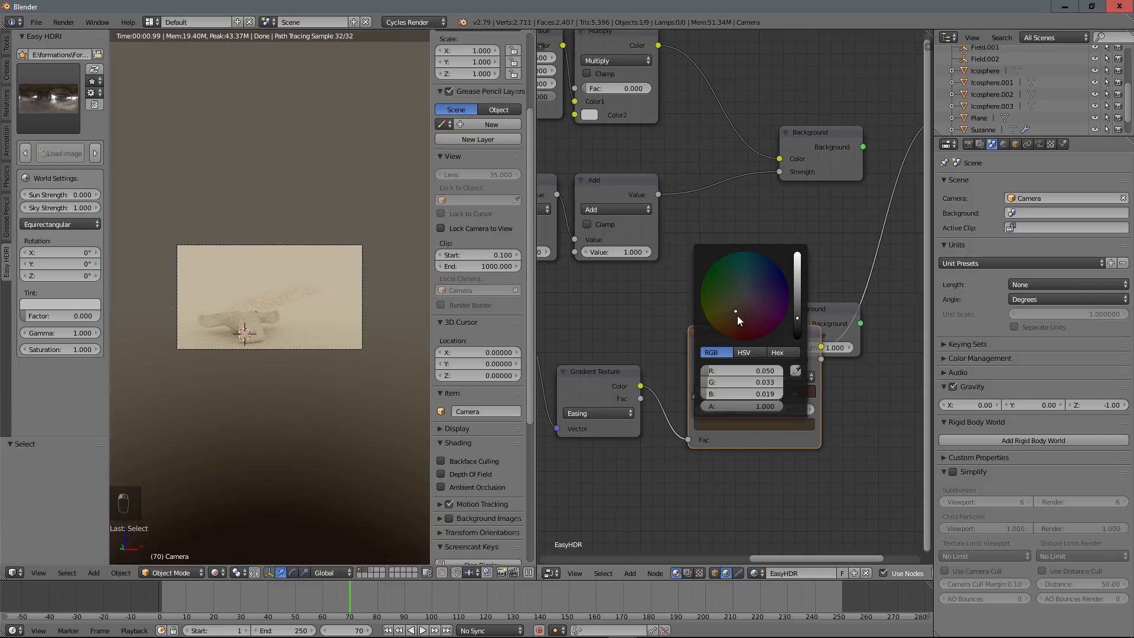
{"action": "left_click_drag", "start_coordinate": [795, 309], "coordinate": [797, 287]}
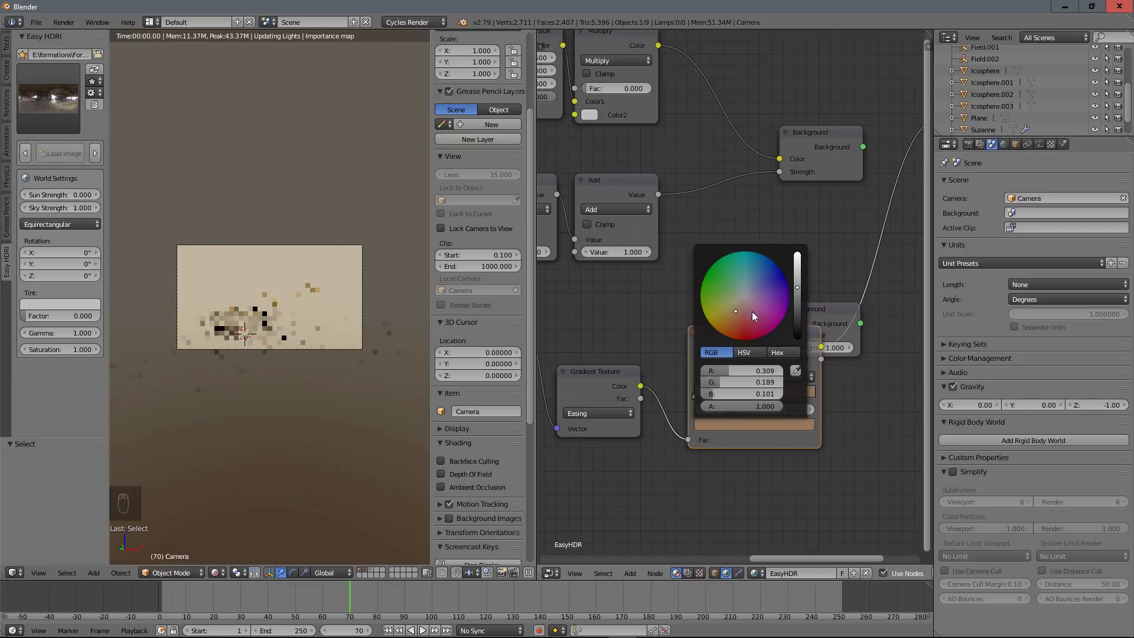
{"action": "left_click", "coordinate": [735, 317]}
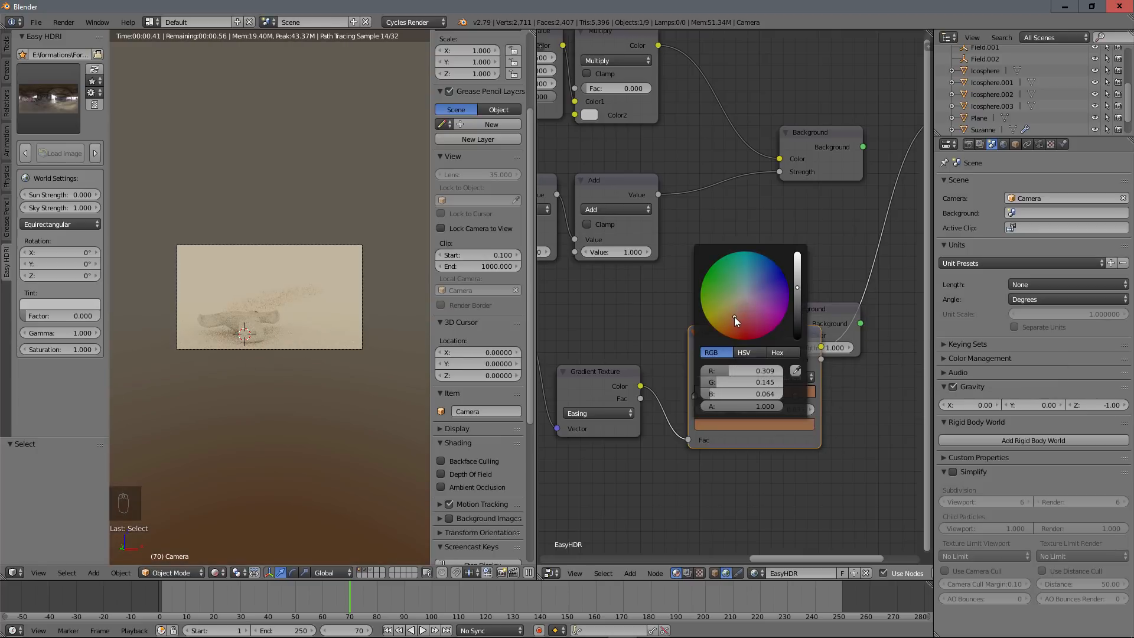
Change the Gradient Texture's type to Linear and move the ColorRamp's end stop to position 0.236.
{"action": "scroll", "coordinate": [683, 450], "scroll_direction": "down", "scroll_amount": 1}
{"action": "scroll", "coordinate": [682, 450], "scroll_direction": "up", "scroll_amount": 1}
{"action": "middle_click_drag", "start_coordinate": [683, 450], "coordinate": [743, 424]}
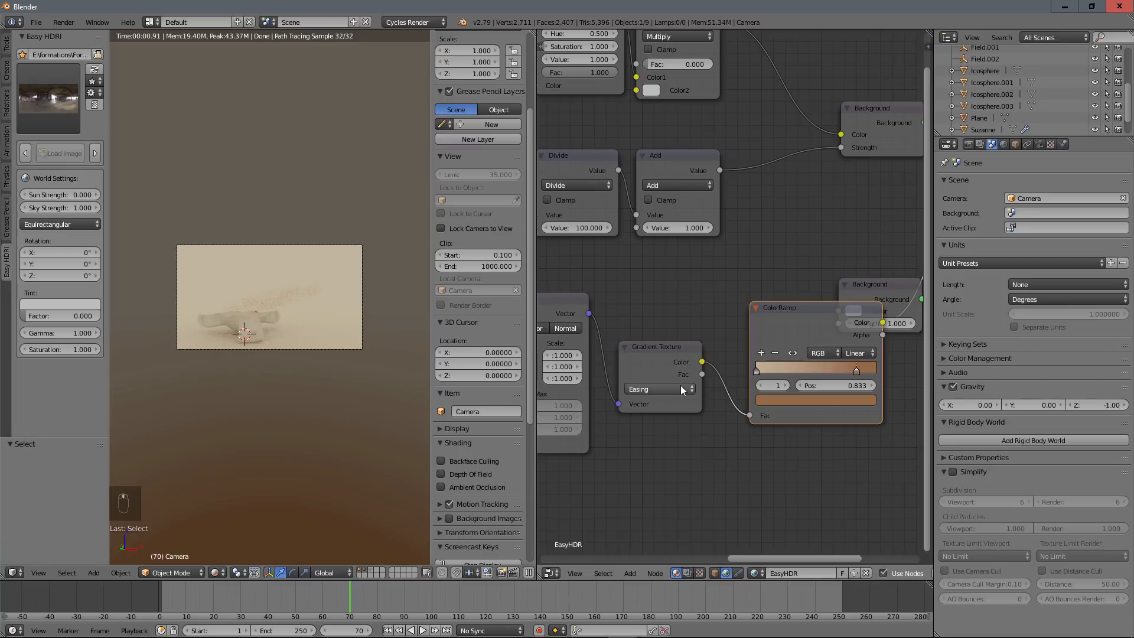
{"action": "left_click", "coordinate": [680, 385]}
{"action": "left_click", "coordinate": [665, 374]}
{"action": "left_click_drag", "start_coordinate": [855, 371], "coordinate": [784, 379]}
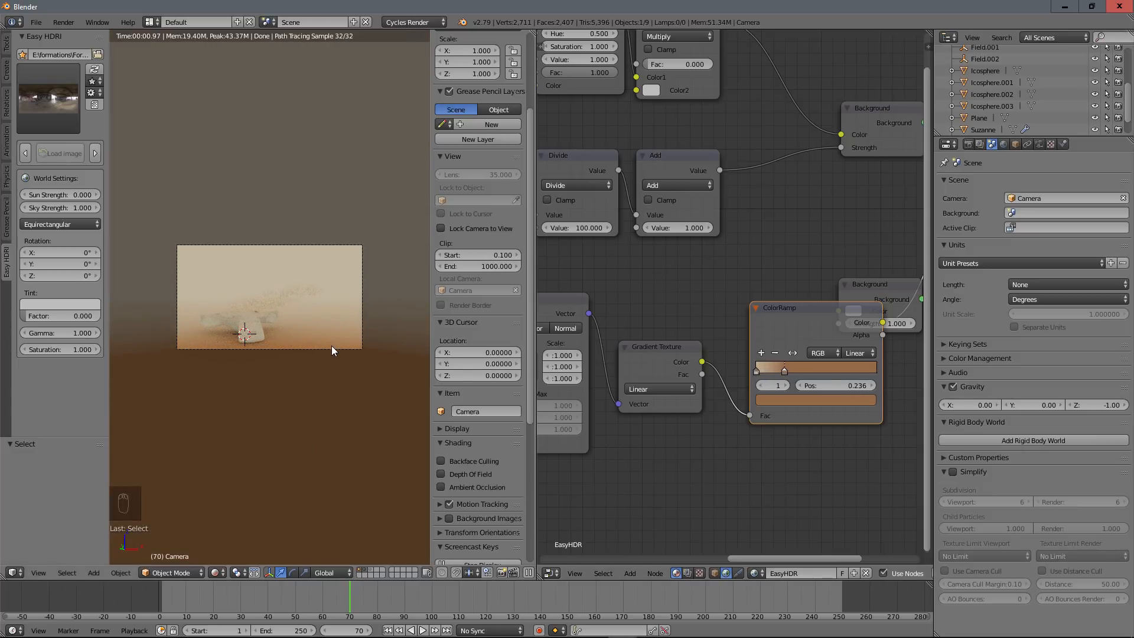
Space out the output nodes, link the ColorRamp's Color to the unconnected Background's Color, and preview the HDRI and gradient Background shaders in turn.
{"action": "scroll", "coordinate": [682, 314], "scroll_direction": "down", "scroll_amount": 2}
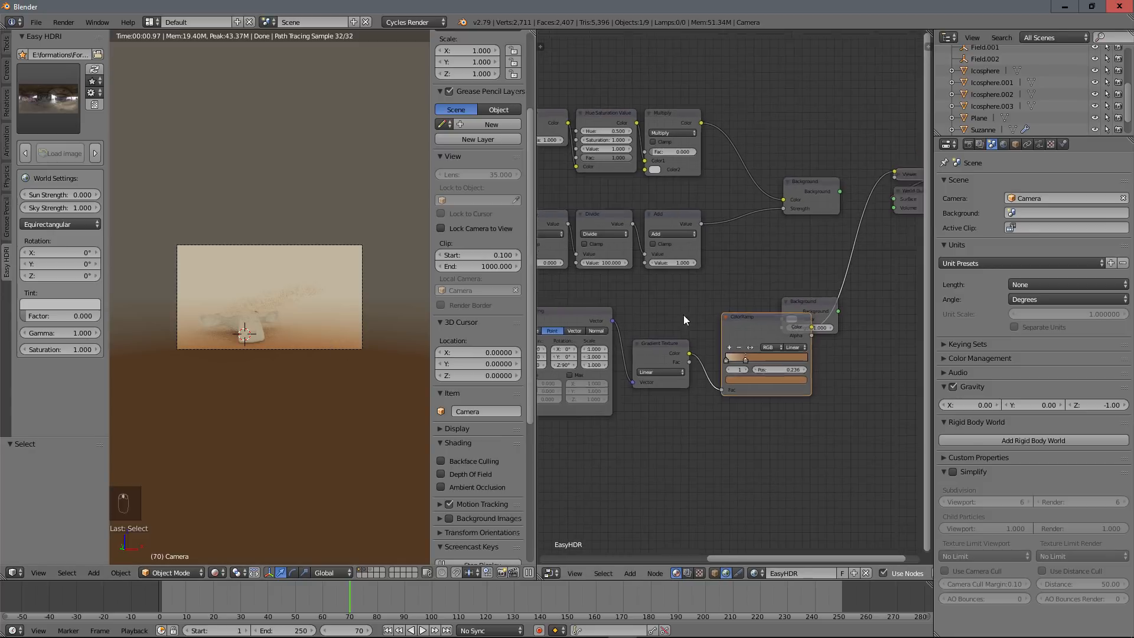
{"action": "middle_click_drag", "start_coordinate": [683, 314], "coordinate": [641, 350]}
{"action": "left_click_drag", "start_coordinate": [880, 228], "coordinate": [901, 227]}
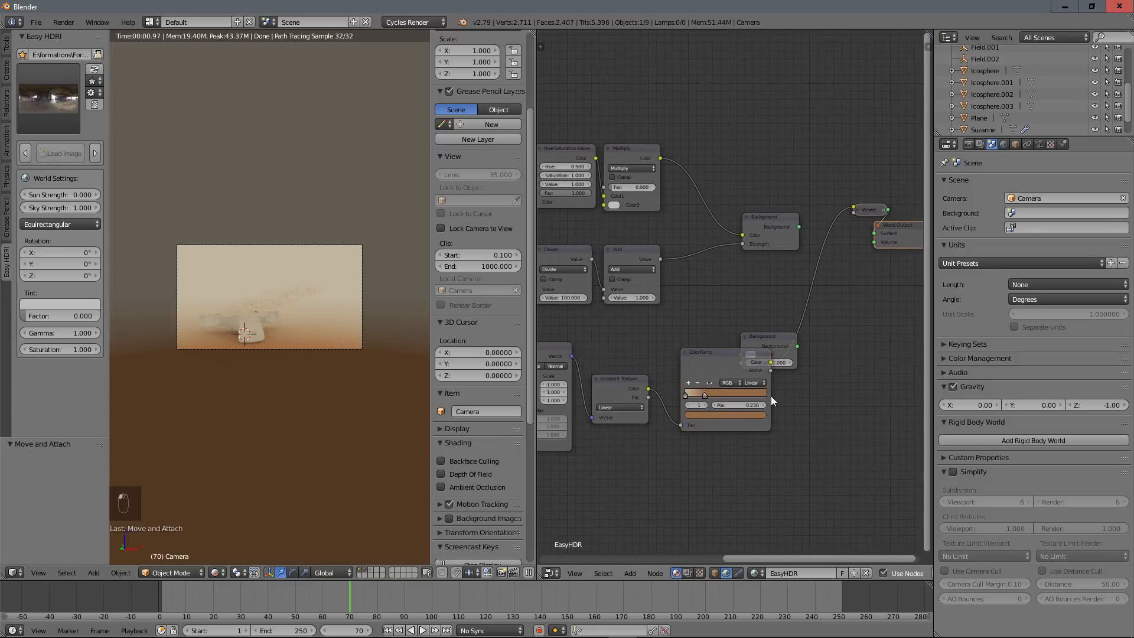
{"action": "left_click_drag", "start_coordinate": [773, 334], "coordinate": [781, 268]}
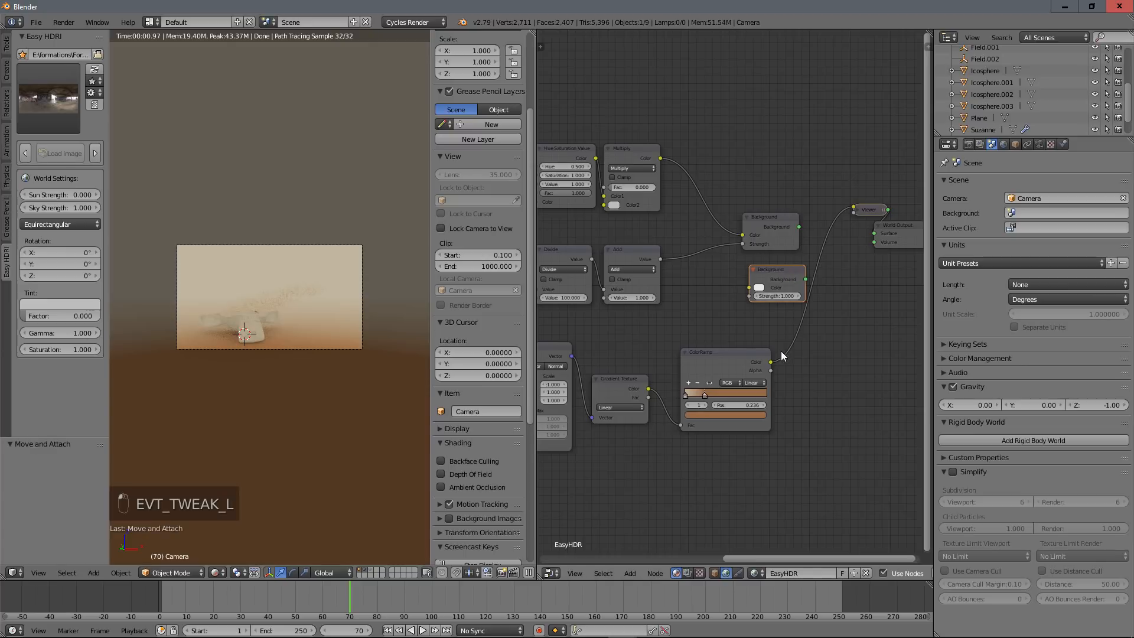
{"action": "left_click_drag", "start_coordinate": [770, 361], "coordinate": [762, 288]}
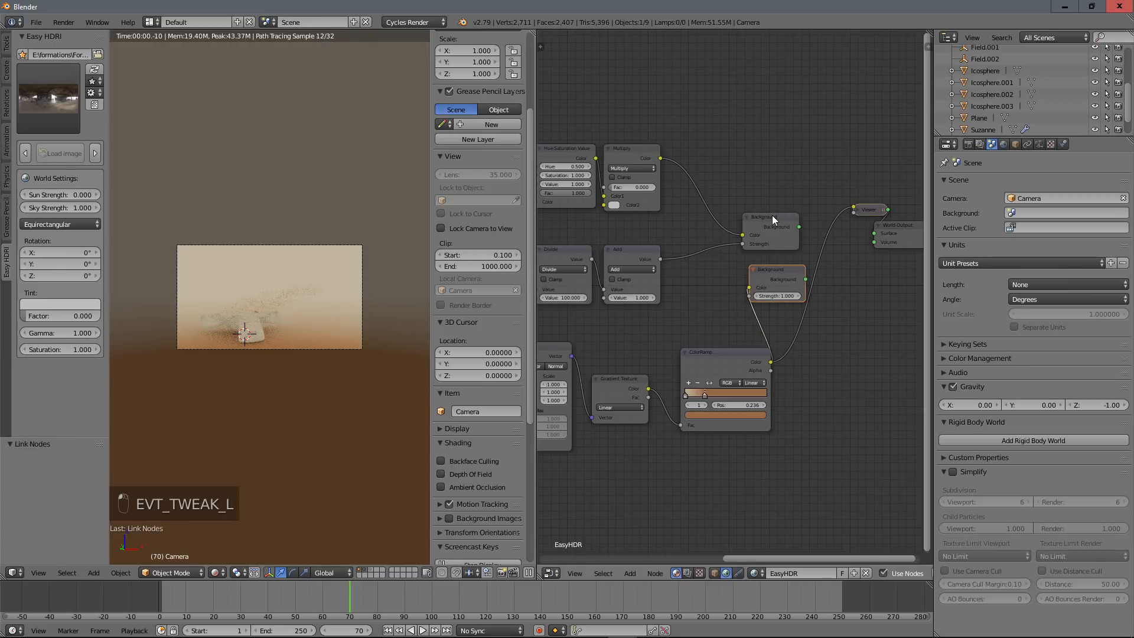
{"action": "left_click", "coordinate": [771, 215], "text": "ctrl+shift"}
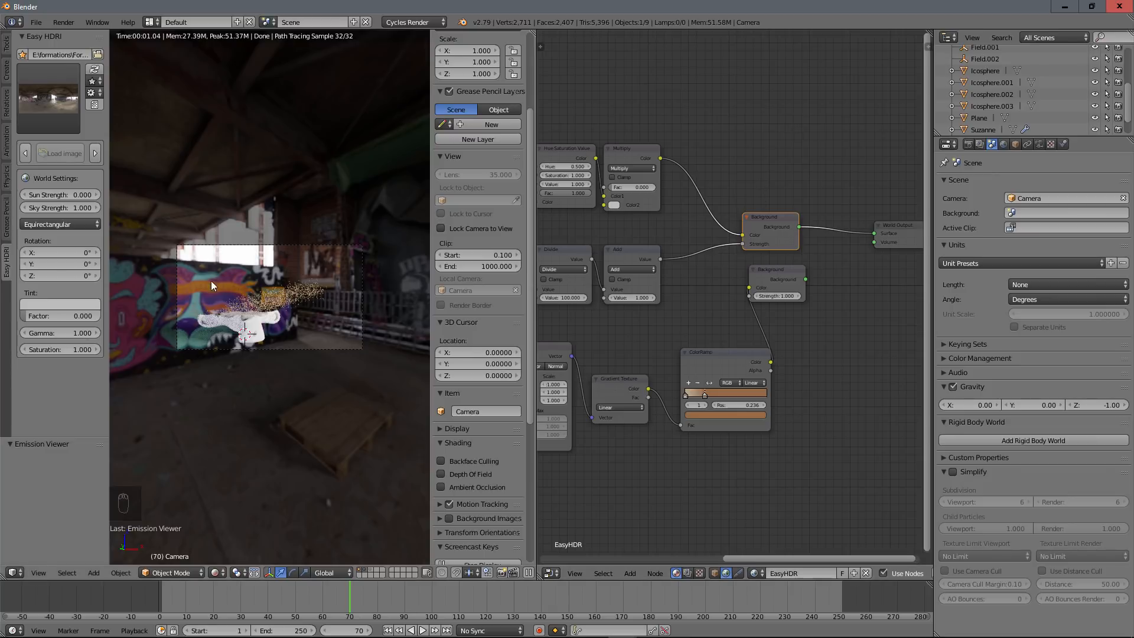
{"action": "left_click", "coordinate": [789, 292], "text": "ctrl+shift"}
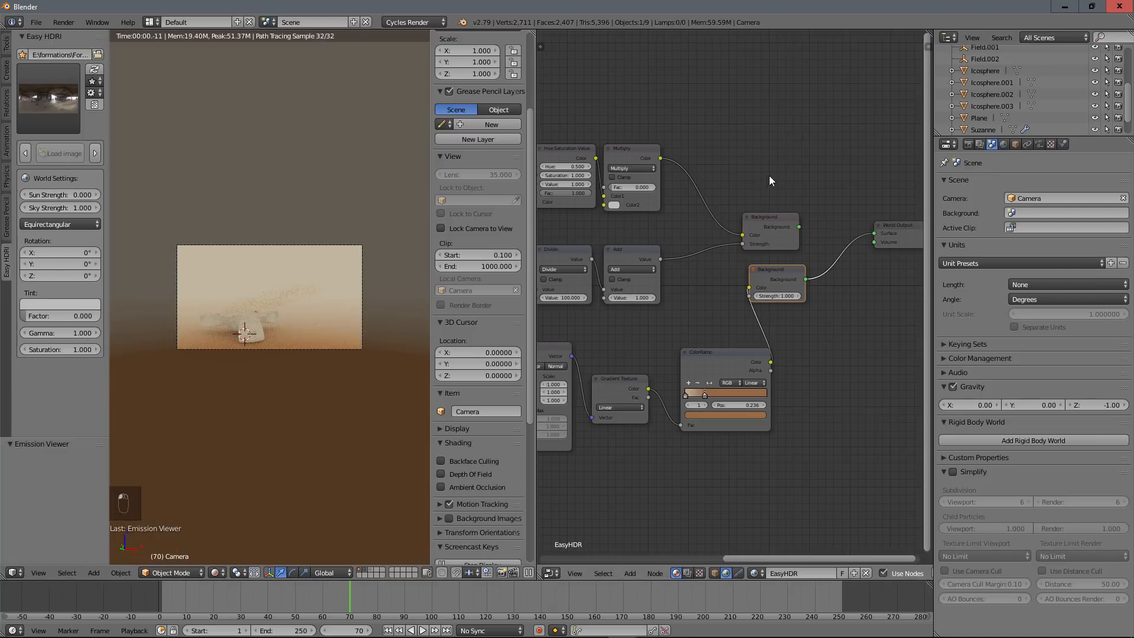
Add a Mix Shader before the World Output combining the HDRI Background as first shader and the gradient Background as second.
{"action": "key", "text": "shift+a"}
{"action": "mouse_move", "coordinate": [761, 172]}
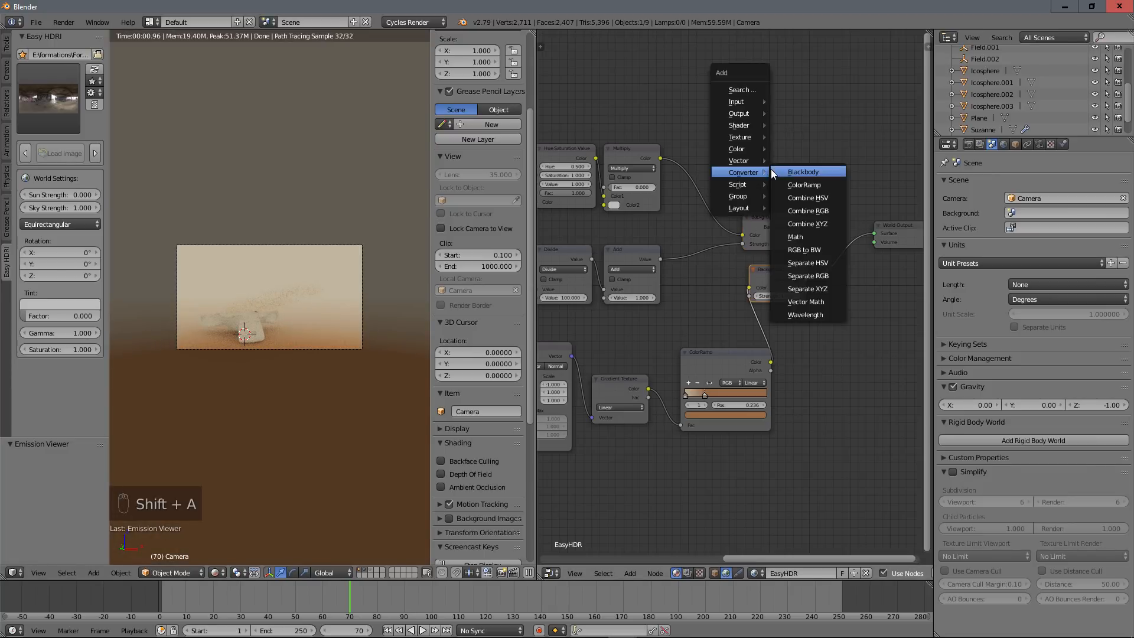
{"action": "mouse_move", "coordinate": [762, 125]}
{"action": "left_click", "coordinate": [806, 150]}
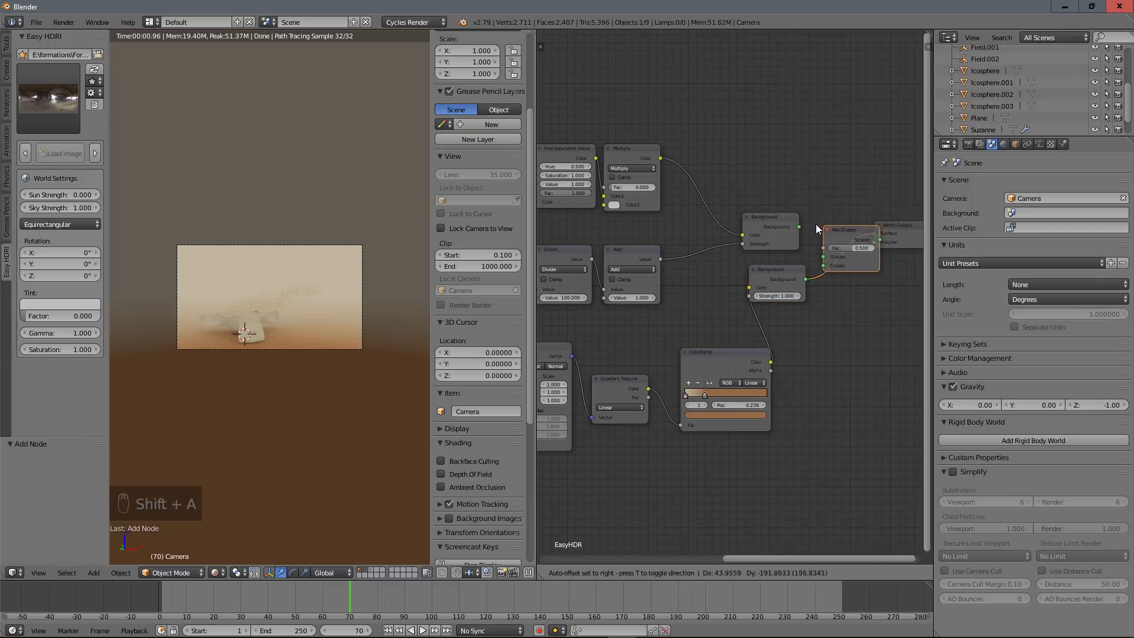
{"action": "left_click", "coordinate": [818, 224]}
{"action": "left_click_drag", "start_coordinate": [799, 227], "coordinate": [837, 256]}
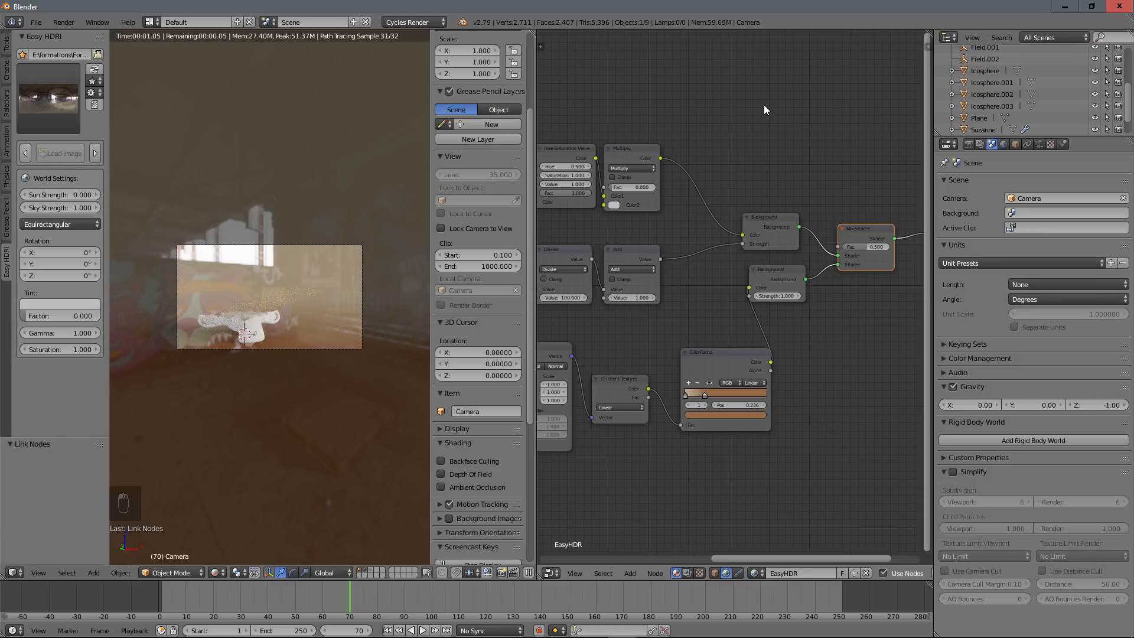
Add a Light Path node and connect its Is Camera Ray output to the Mix Shader's Fac input.
{"action": "key", "text": "shift+a"}
{"action": "mouse_move", "coordinate": [757, 83]}
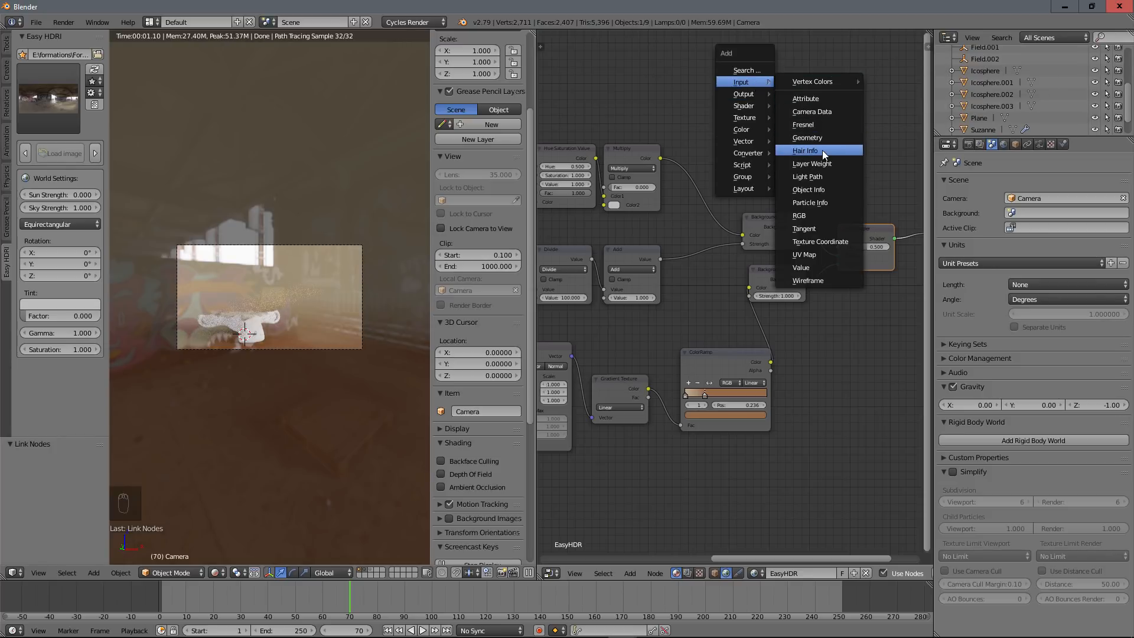
{"action": "left_click", "coordinate": [812, 176]}
{"action": "left_click", "coordinate": [709, 65]}
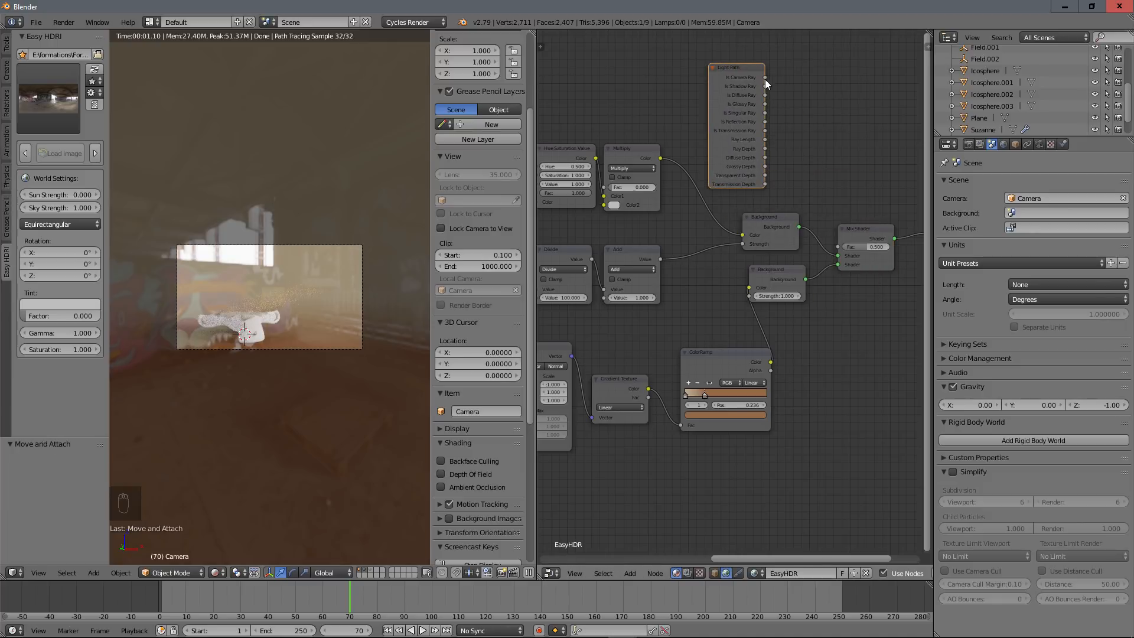
{"action": "left_click_drag", "start_coordinate": [765, 77], "coordinate": [837, 247]}
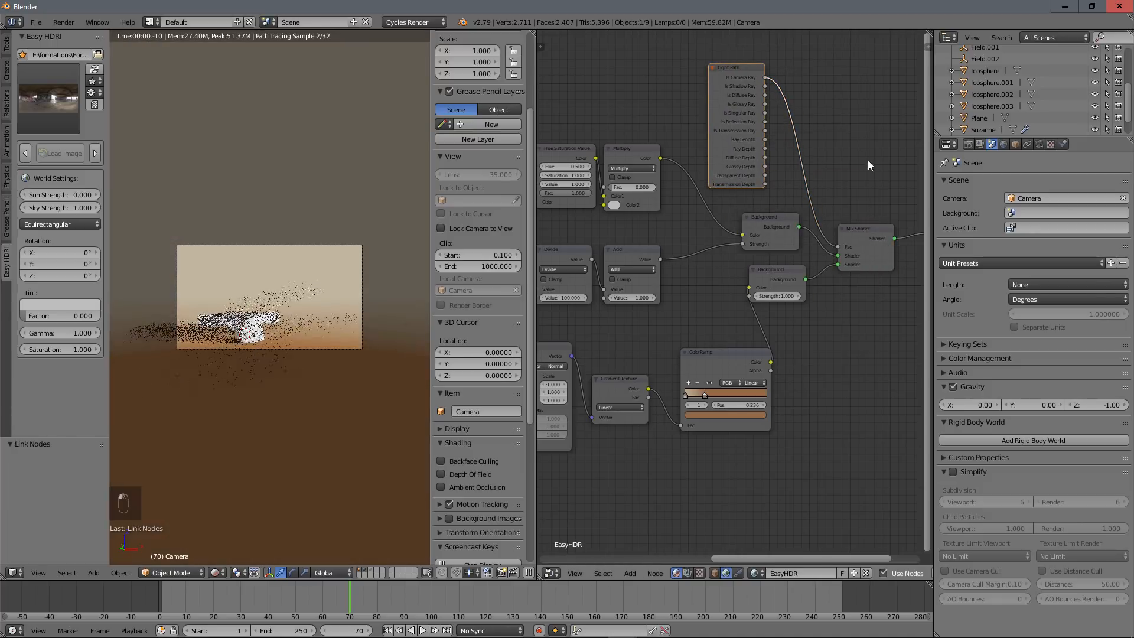
{"action": "scroll", "coordinate": [304, 354], "scroll_direction": "up", "scroll_amount": 5}
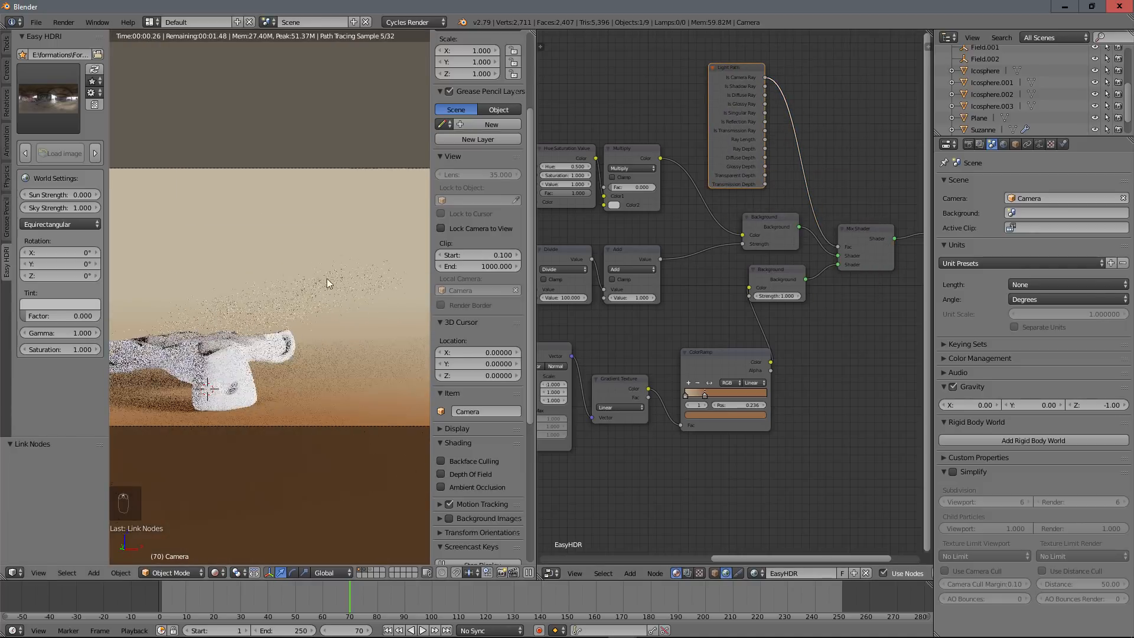
{"action": "scroll", "coordinate": [781, 215], "scroll_direction": "down", "scroll_amount": 1}
{"action": "left_click", "coordinate": [771, 226]}
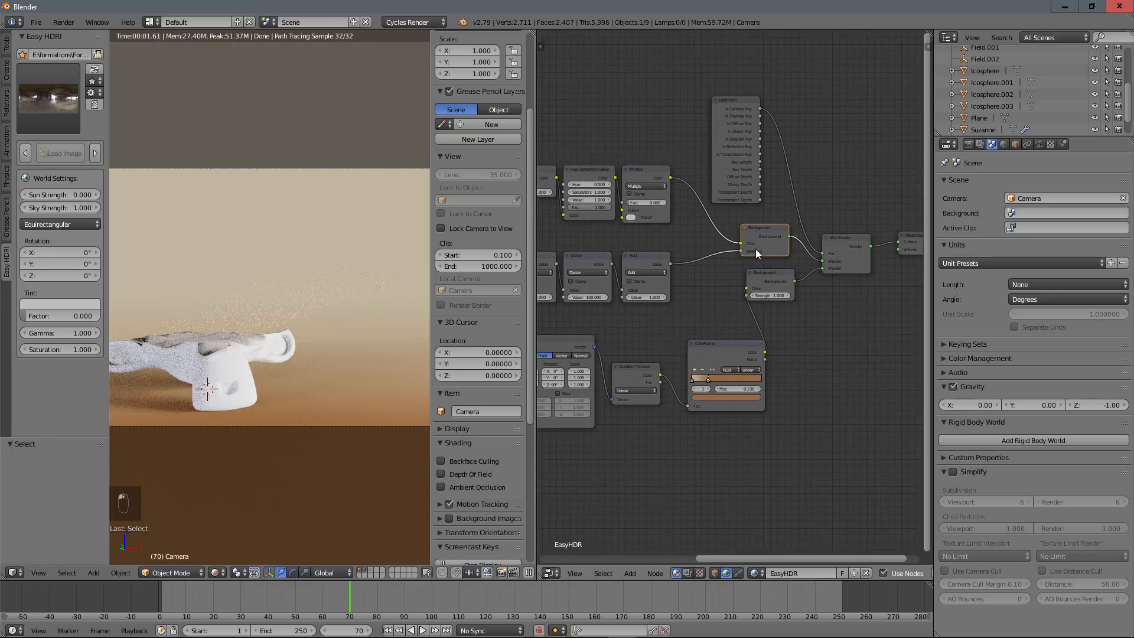
{"action": "left_click", "coordinate": [770, 272]}
{"action": "scroll", "coordinate": [256, 352], "scroll_direction": "down", "scroll_amount": 5}
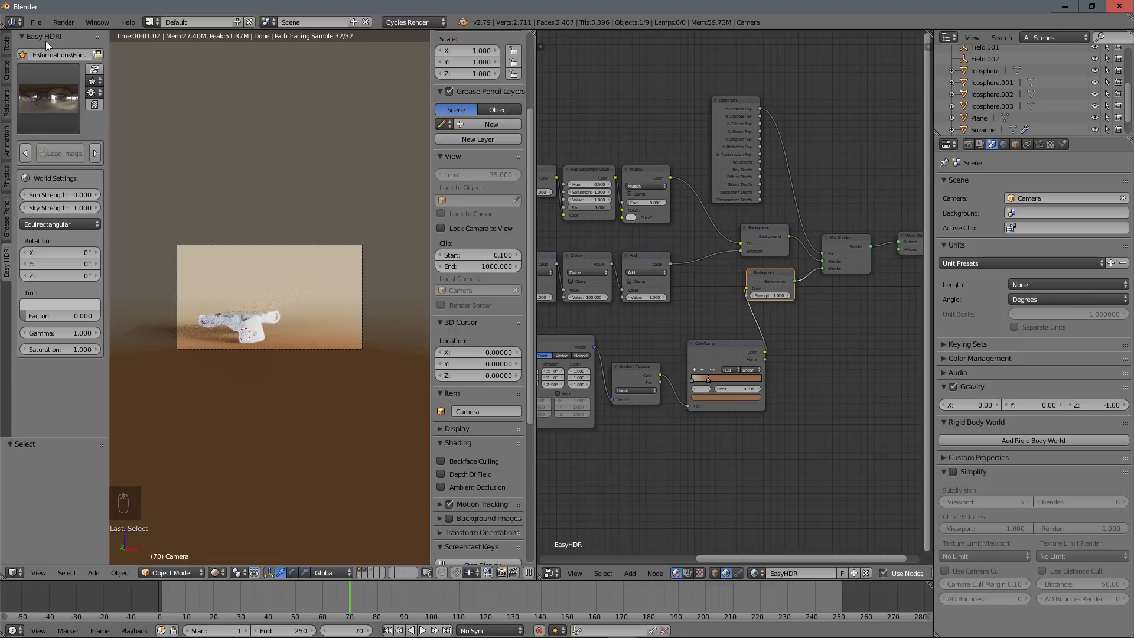
{"action": "scroll", "coordinate": [288, 246], "scroll_direction": "down", "scroll_amount": 3}
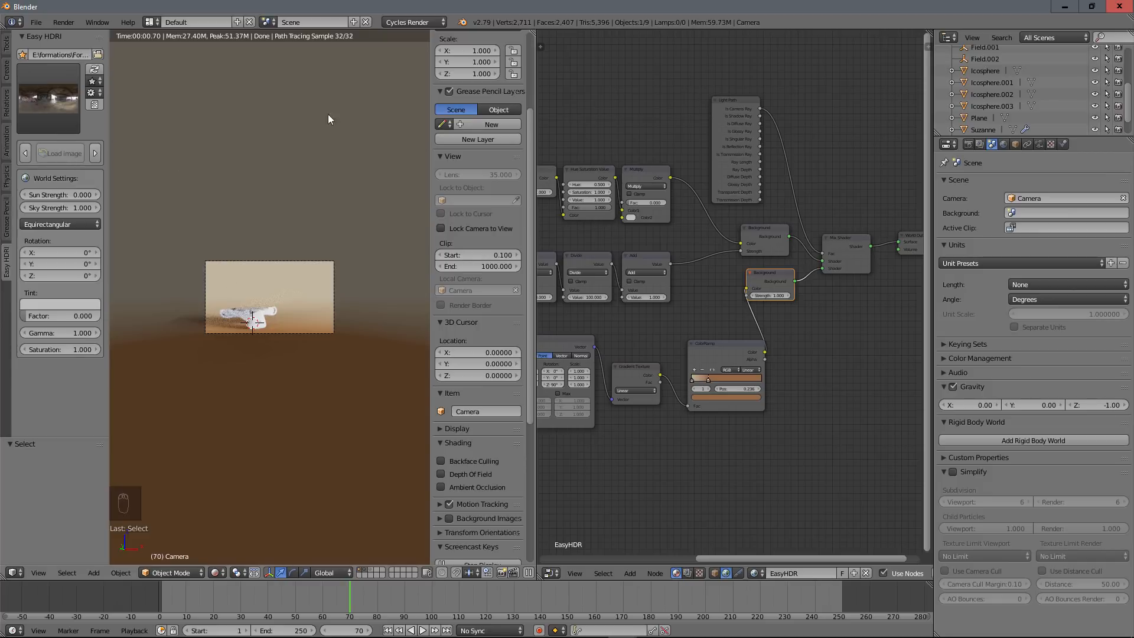
Select the Suzanne-particle object and show the emission and cache settings of its sand particle system.
{"action": "left_click", "coordinate": [258, 334]}
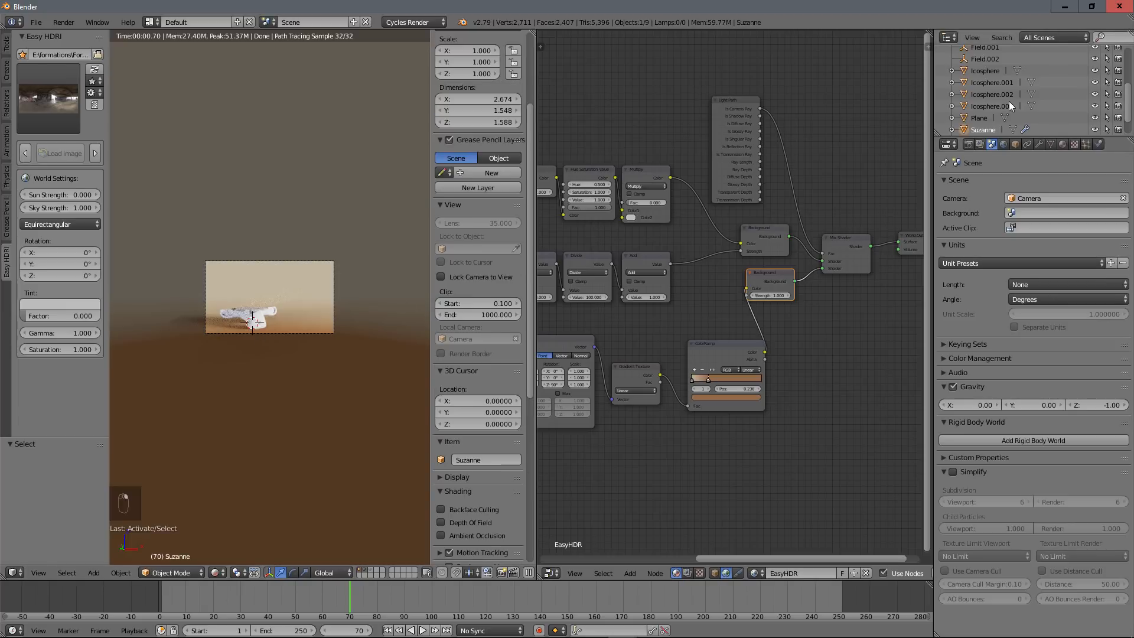
{"action": "scroll", "coordinate": [989, 130], "scroll_direction": "down", "scroll_amount": 2}
{"action": "left_click", "coordinate": [994, 117]}
{"action": "left_click", "coordinate": [1086, 144]}
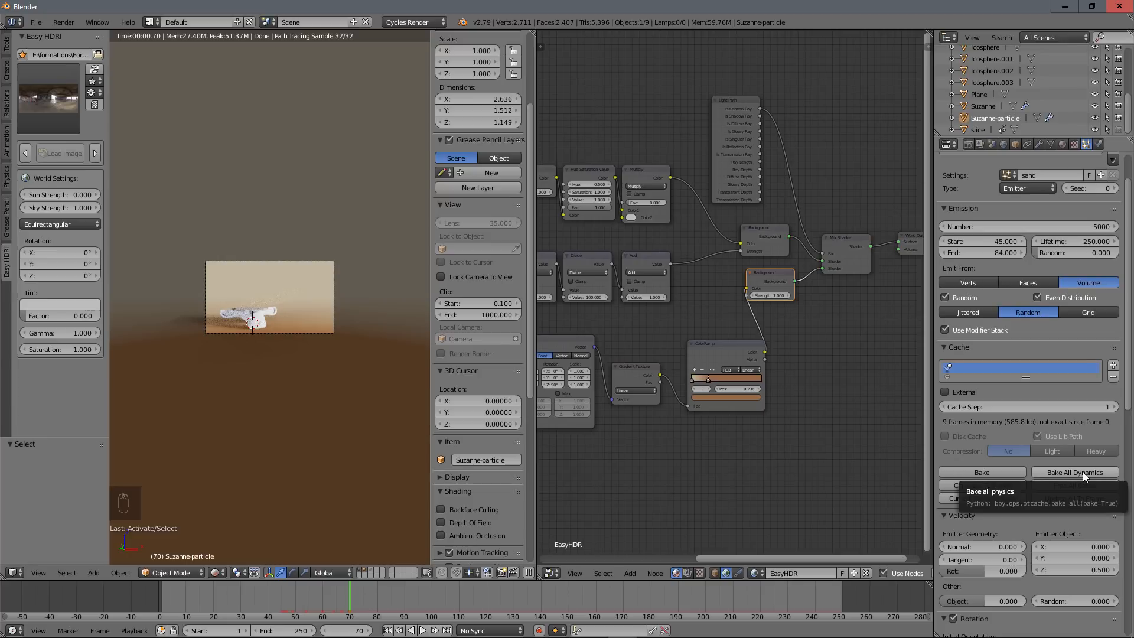
{"action": "scroll", "coordinate": [1039, 366], "scroll_direction": "up", "scroll_amount": 2}
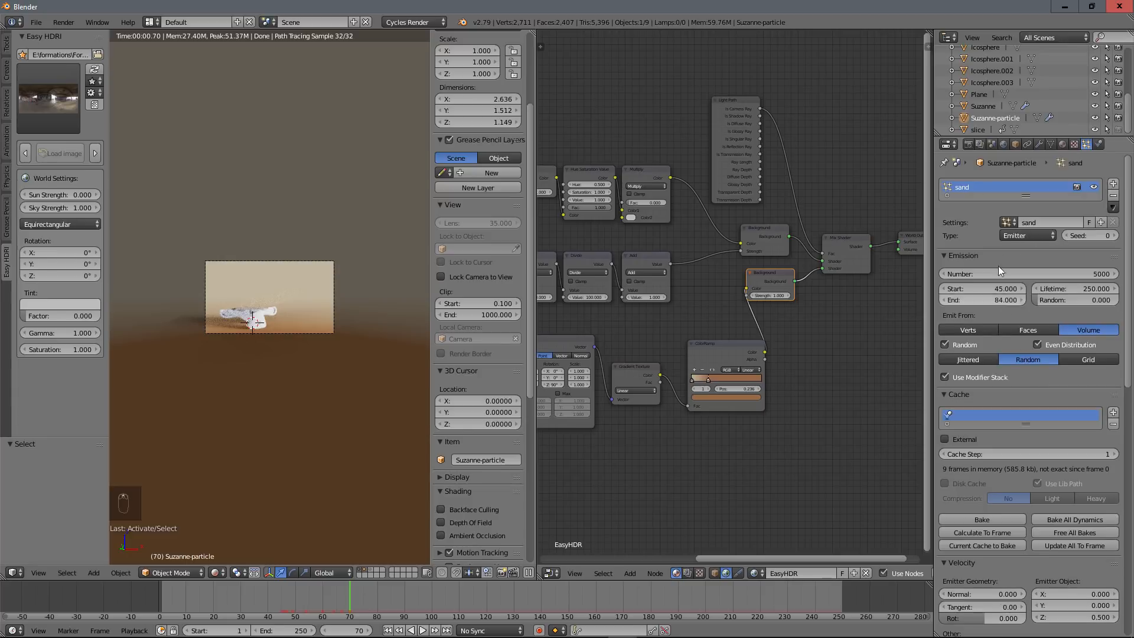